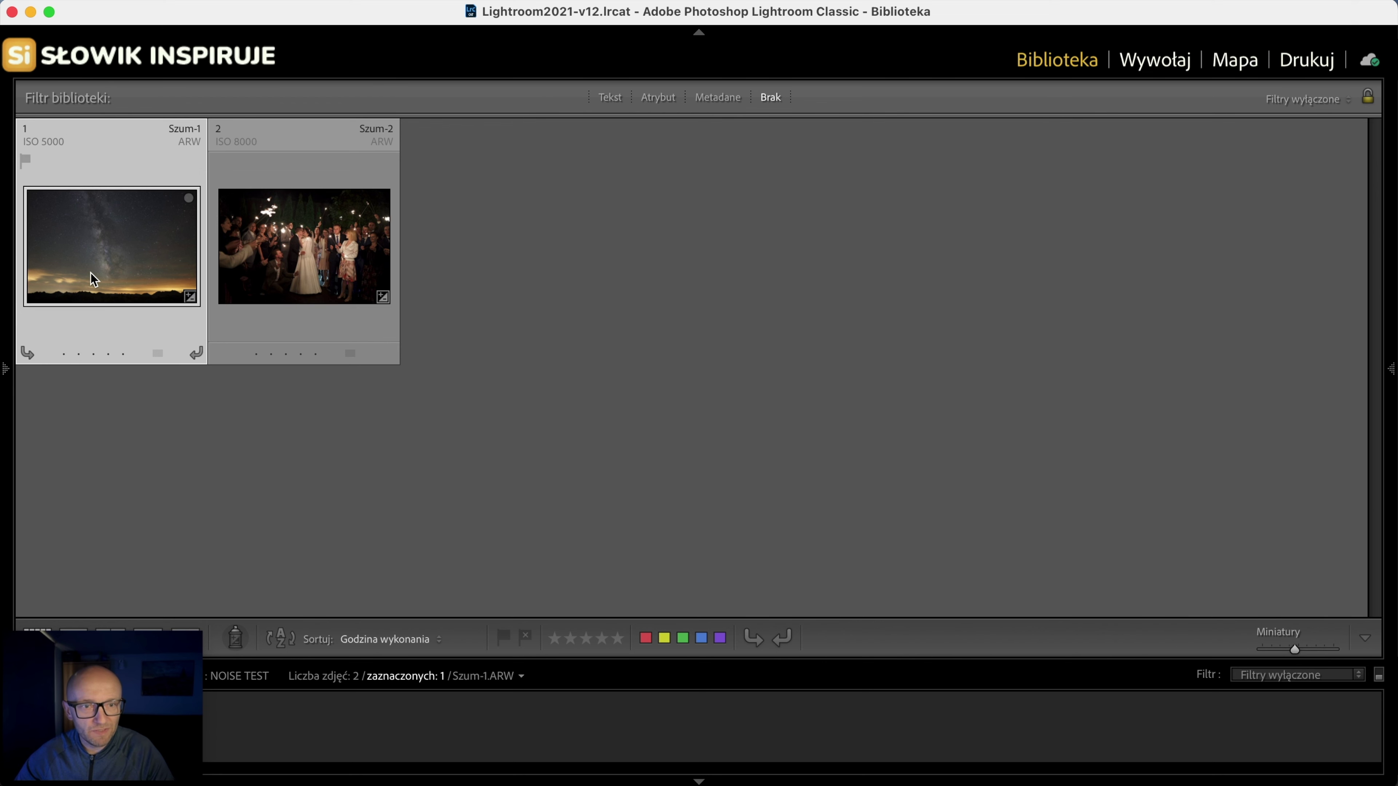
# Step: View the Milky Way photo Szum-1 large with its info overlay, then advance to Szum-2
pyautogui.doubleClick(177, 263)
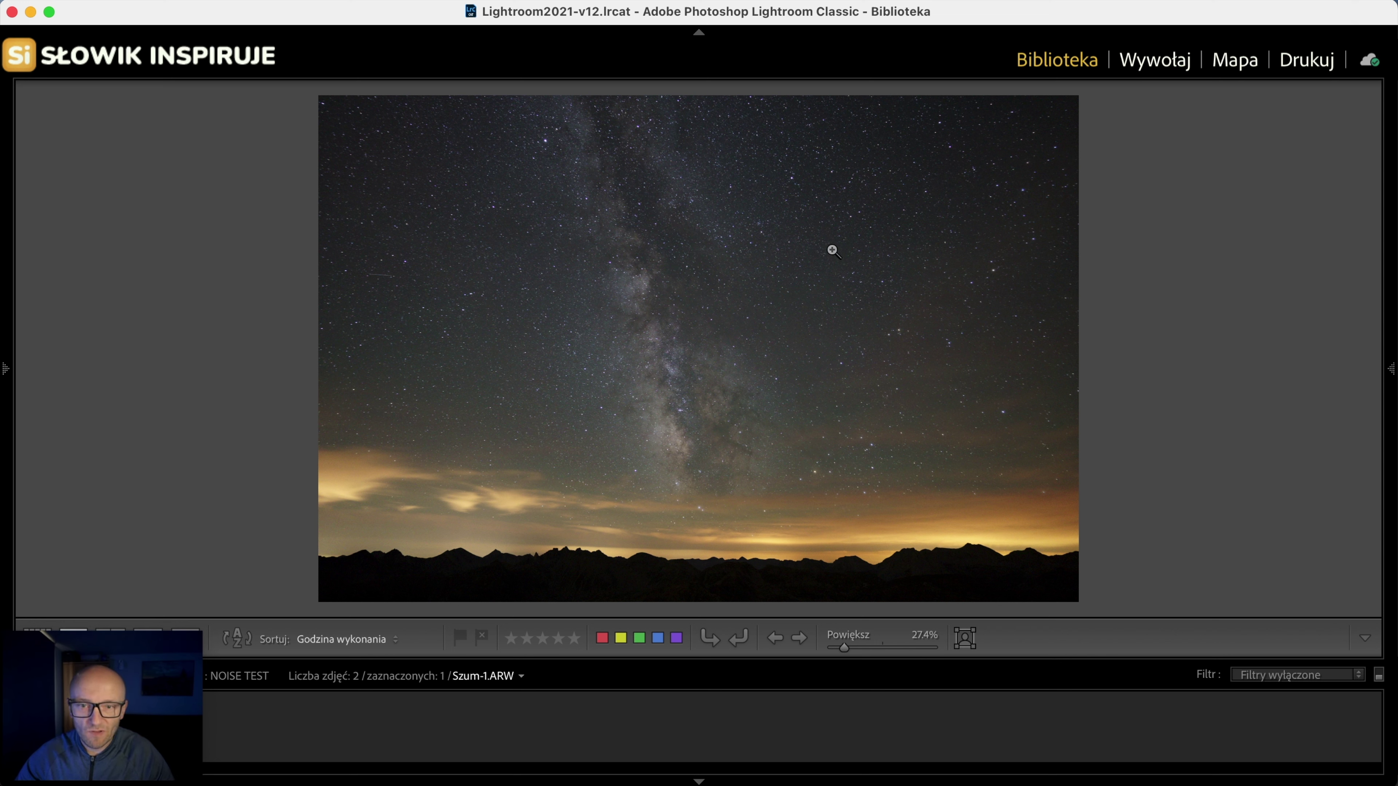
pyautogui.press('i')
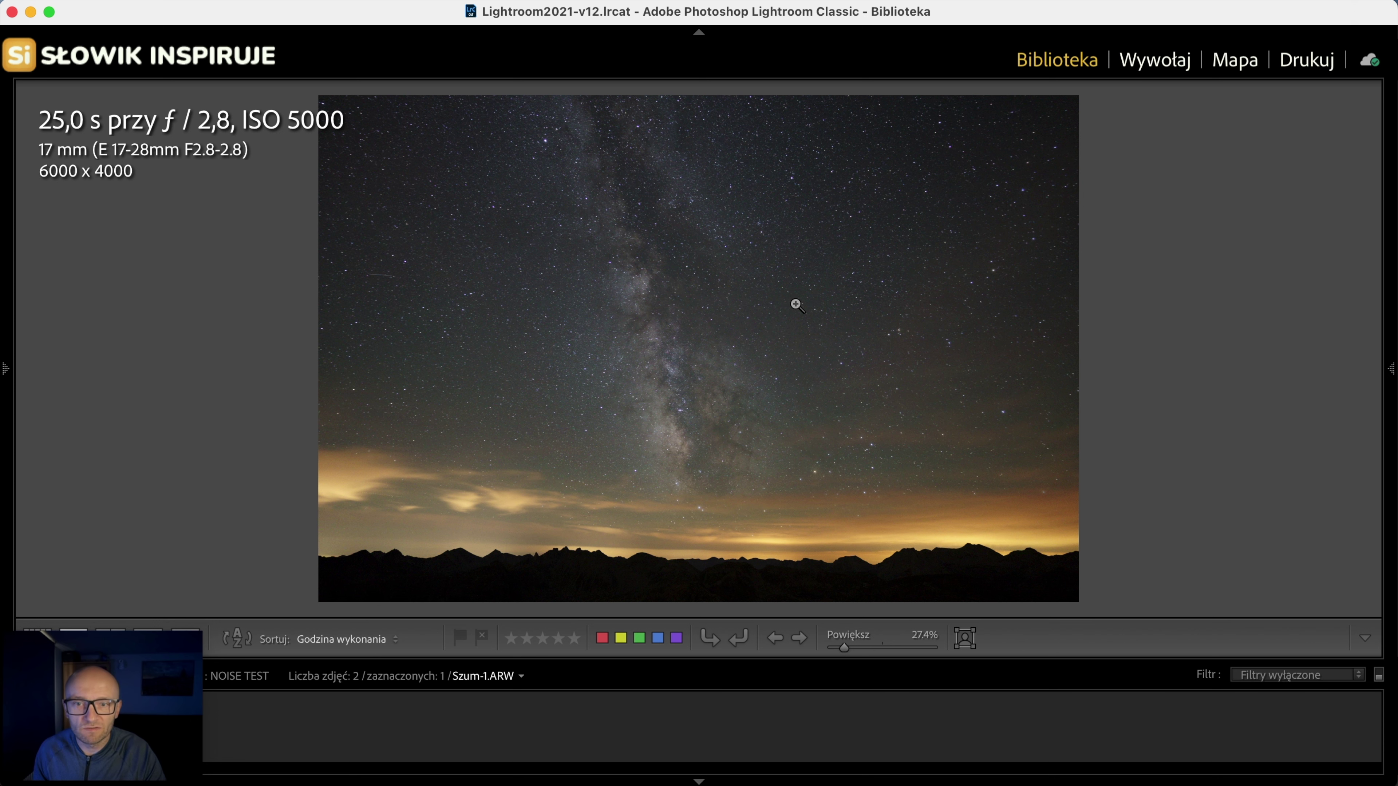
pyautogui.press('Right')
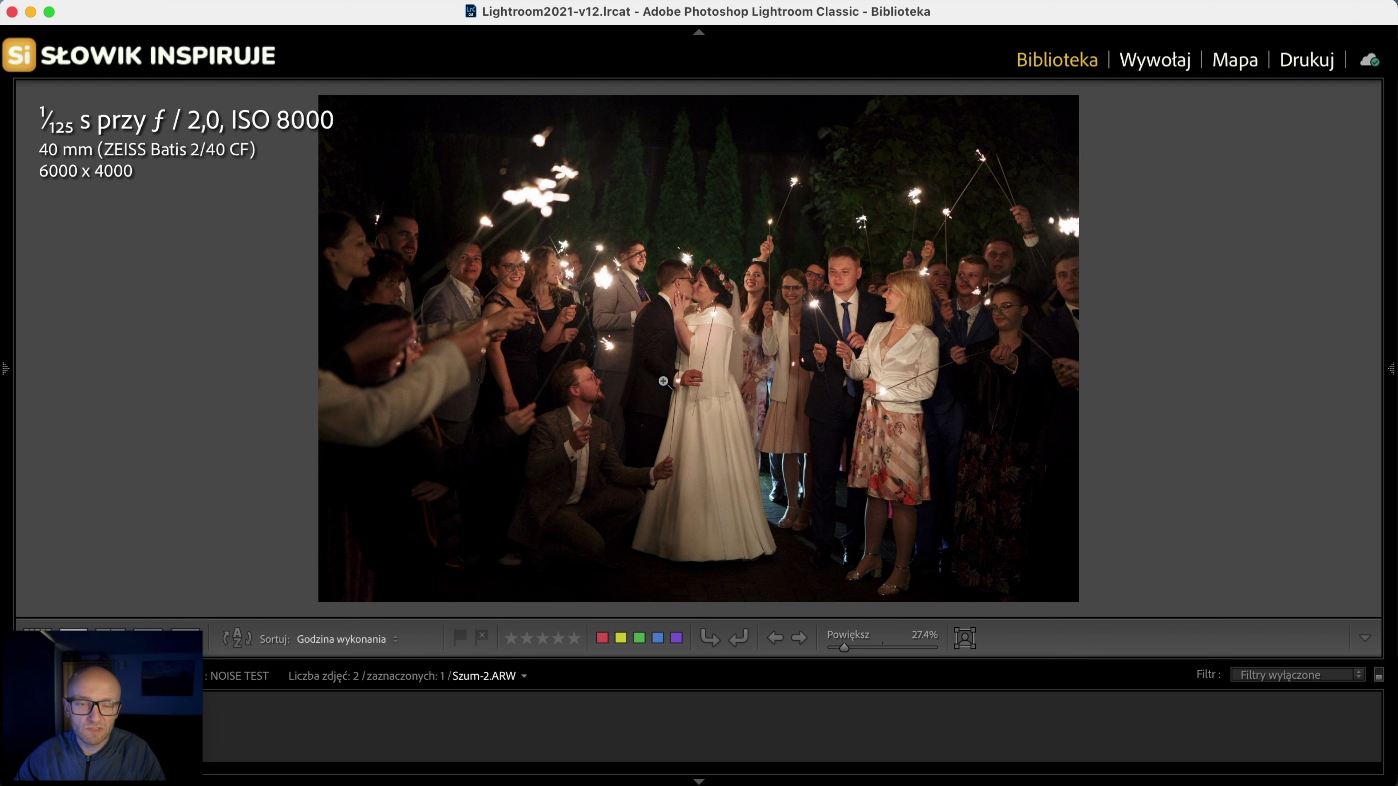
# Step: Inspect the wedding photo's couple, dresses and guests at 100%, then open it in Develop
pyautogui.click(688, 308)
pyautogui.moveTo(1004, 274); pyautogui.dragTo(499, 312)
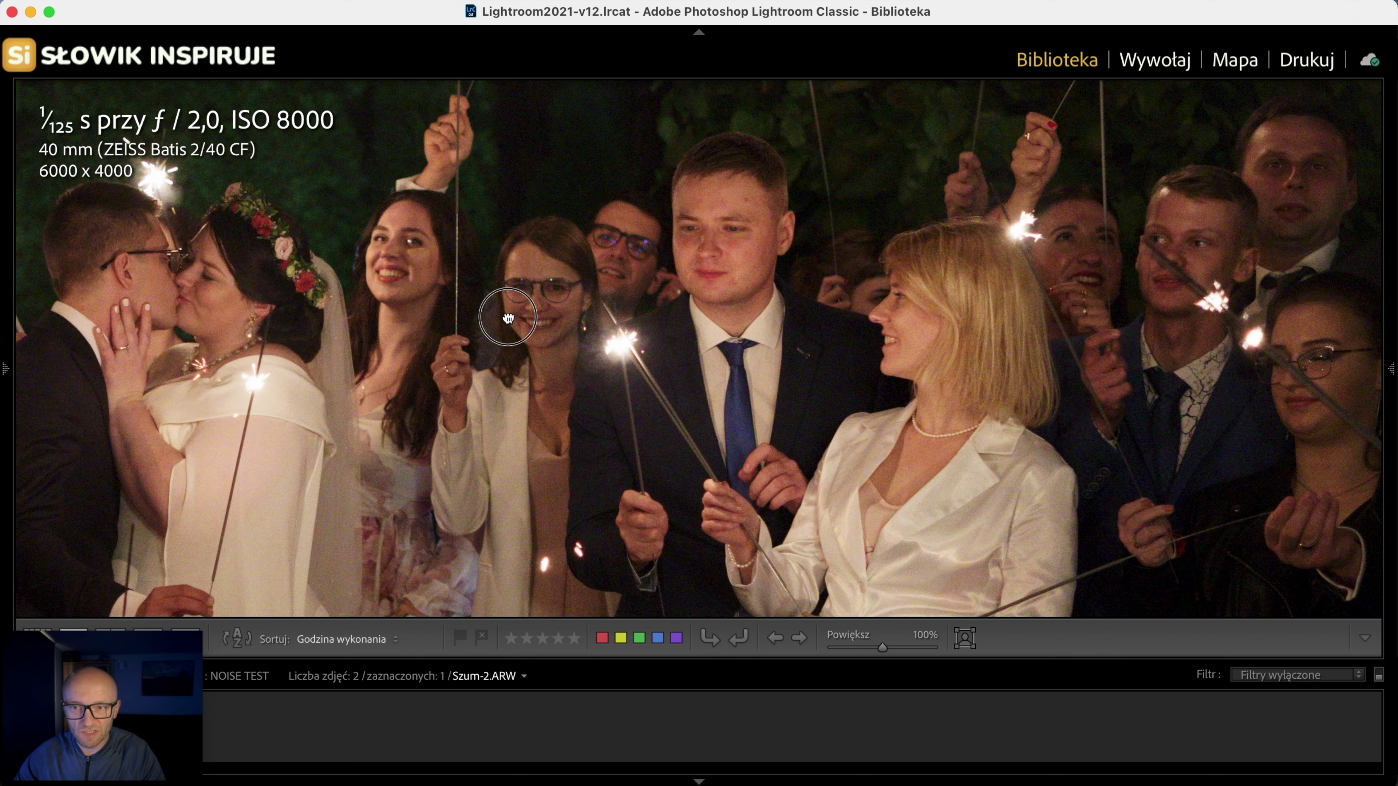
pyautogui.moveTo(759, 352); pyautogui.dragTo(430, 232)
pyautogui.moveTo(622, 287); pyautogui.dragTo(1227, 208)
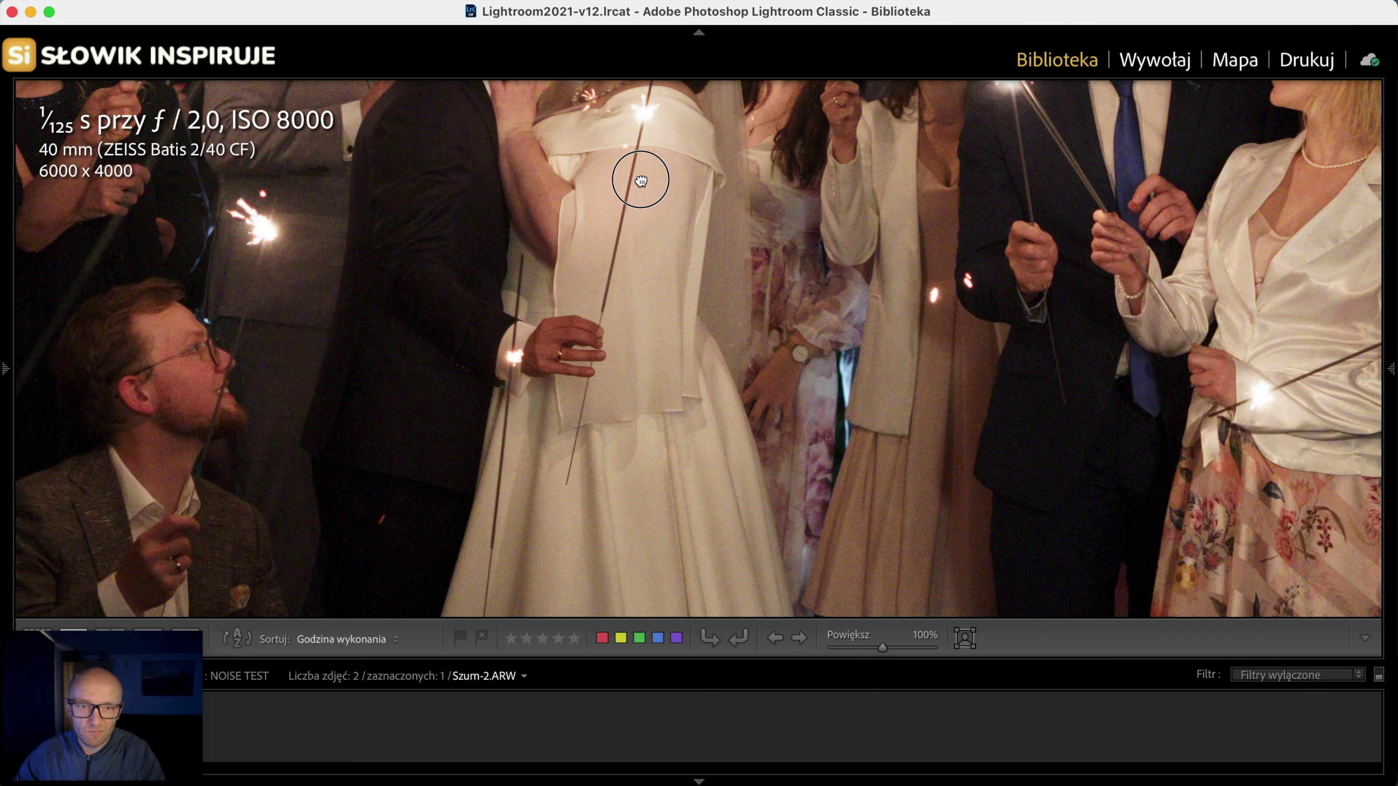
pyautogui.moveTo(641, 180); pyautogui.dragTo(788, 482)
pyautogui.moveTo(227, 360)
pyautogui.mouseDown()
pyautogui.moveTo(1033, 226)
pyautogui.moveTo(956, 358)
pyautogui.mouseUp()
pyautogui.click(1074, 320)
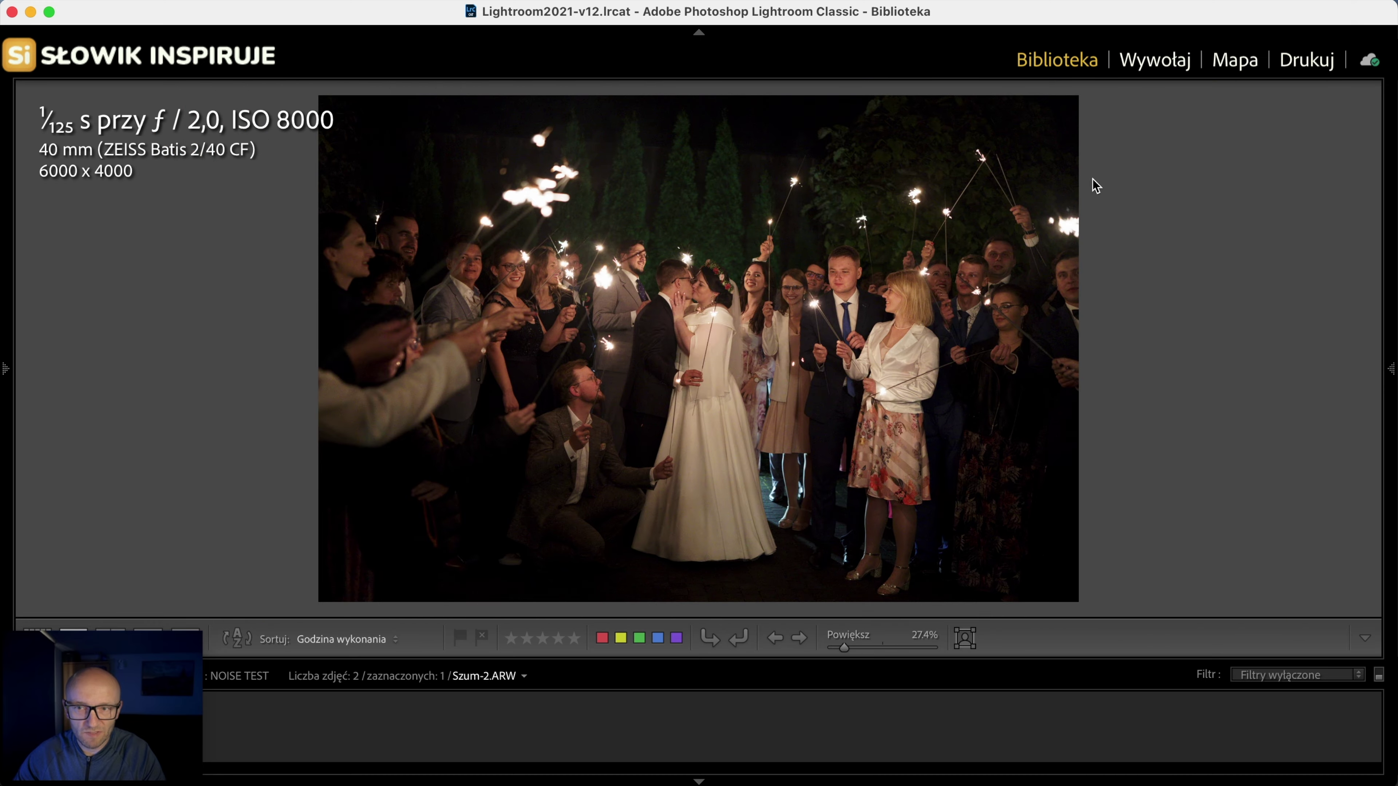
pyautogui.click(1156, 71)
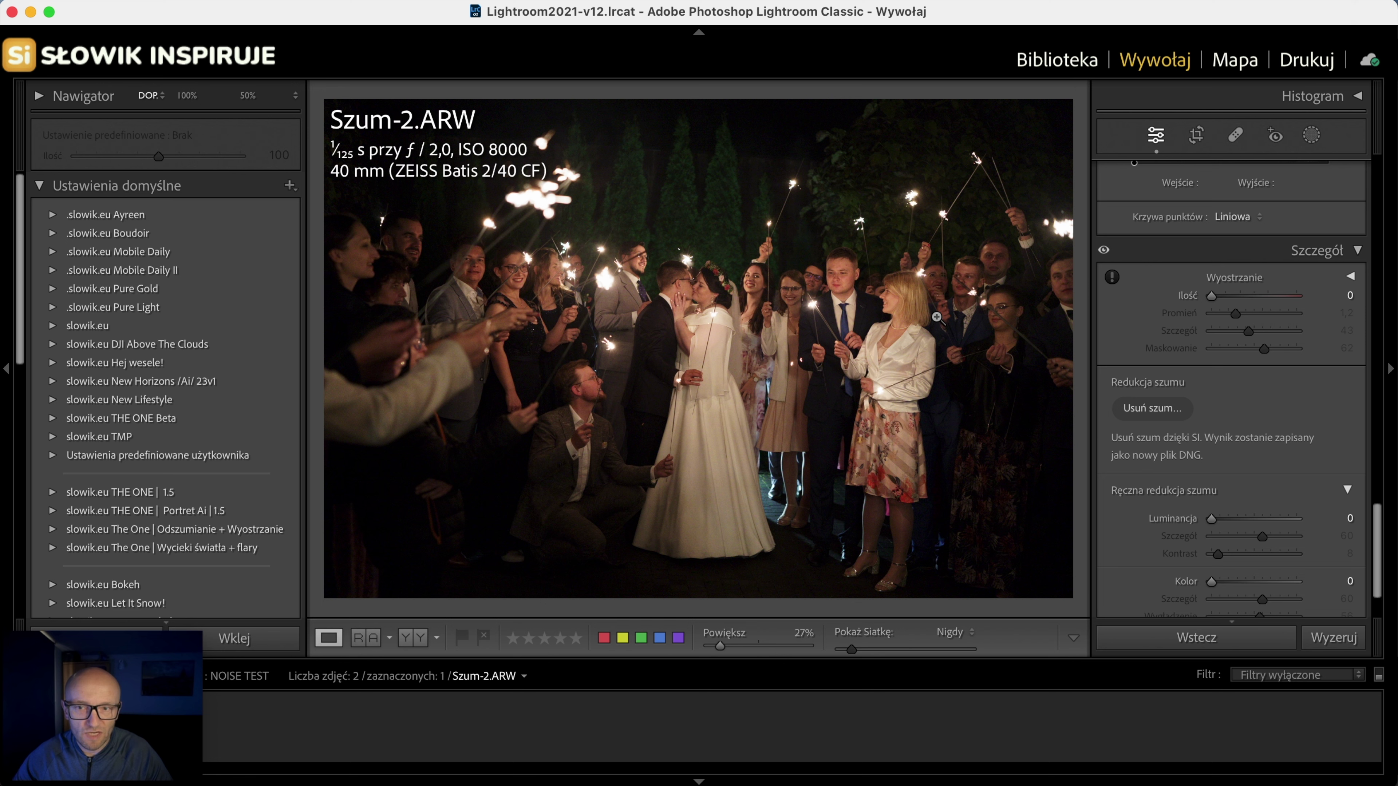
# Step: Apply the 603 Sony A7III preset to the wedding photo Szum-2, viewed at 100%
pyautogui.click(55, 529)
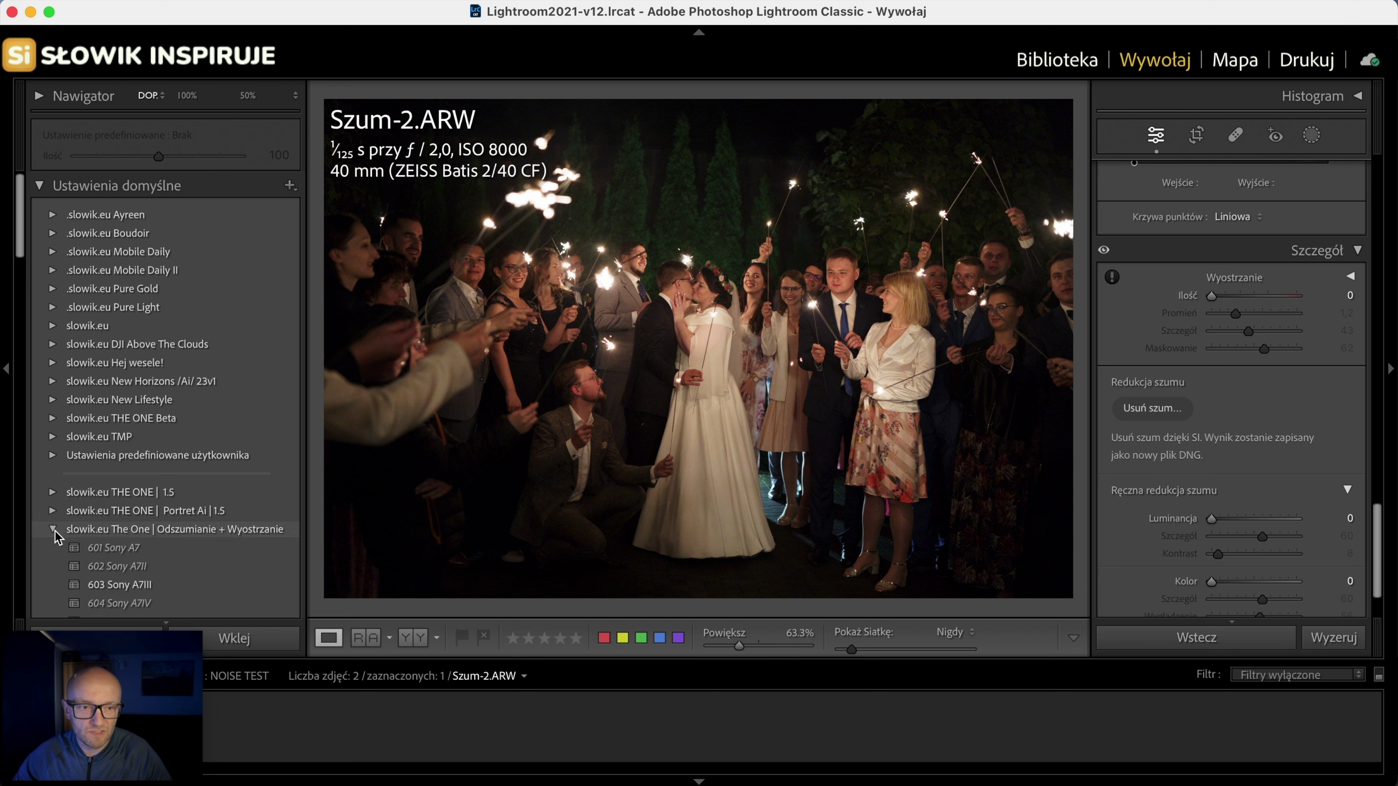
pyautogui.scroll(-2, 58, 532)
pyautogui.scroll(10, 1220, 479)
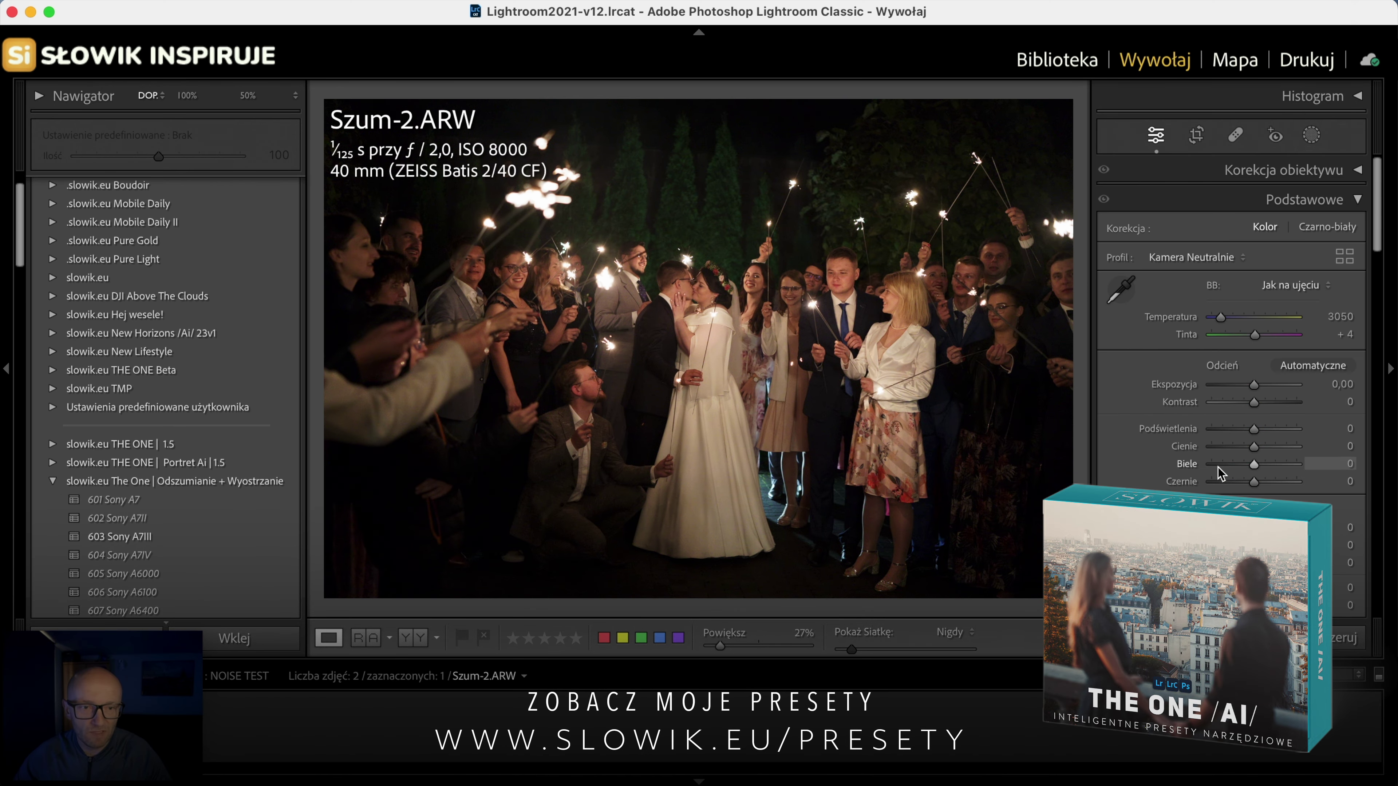
pyautogui.scroll(-2, 171, 537)
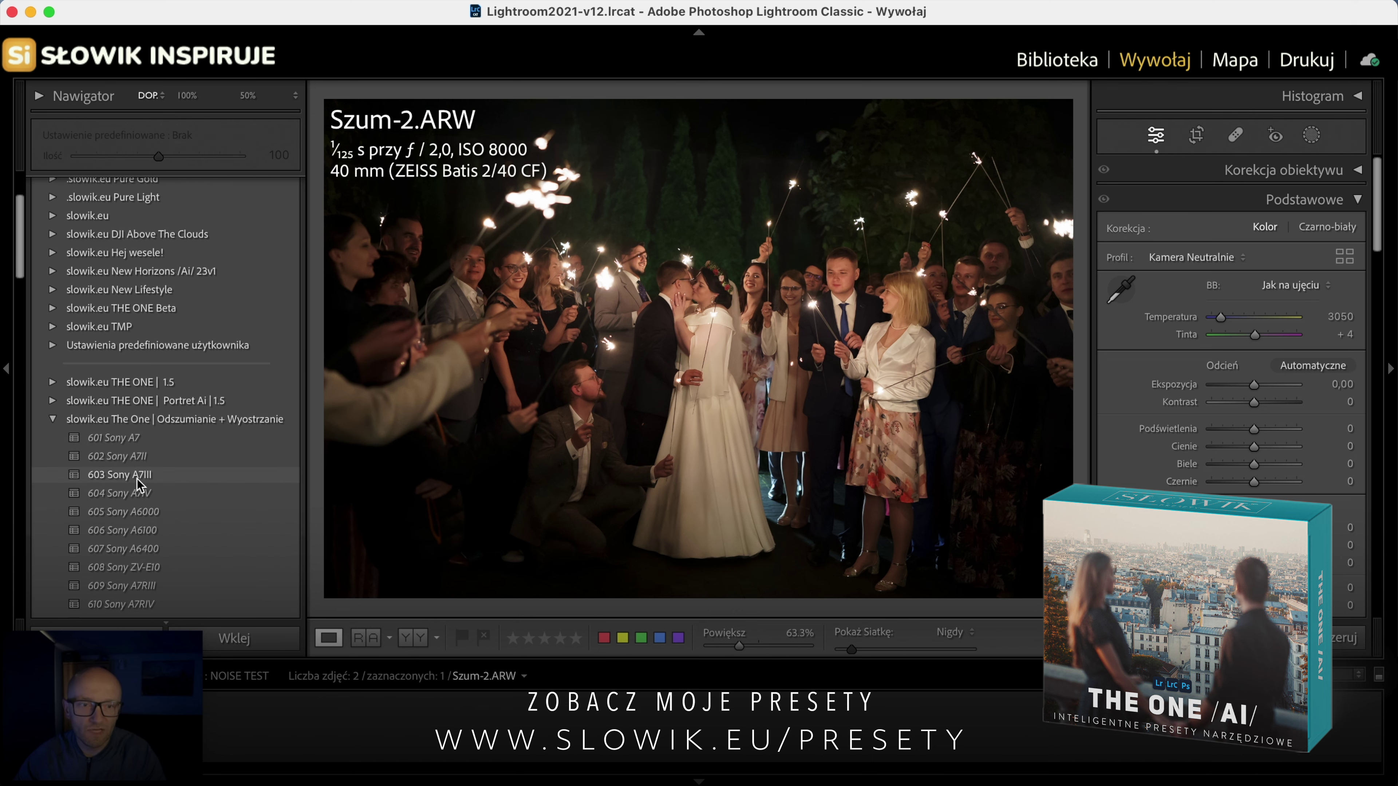
pyautogui.click(727, 325)
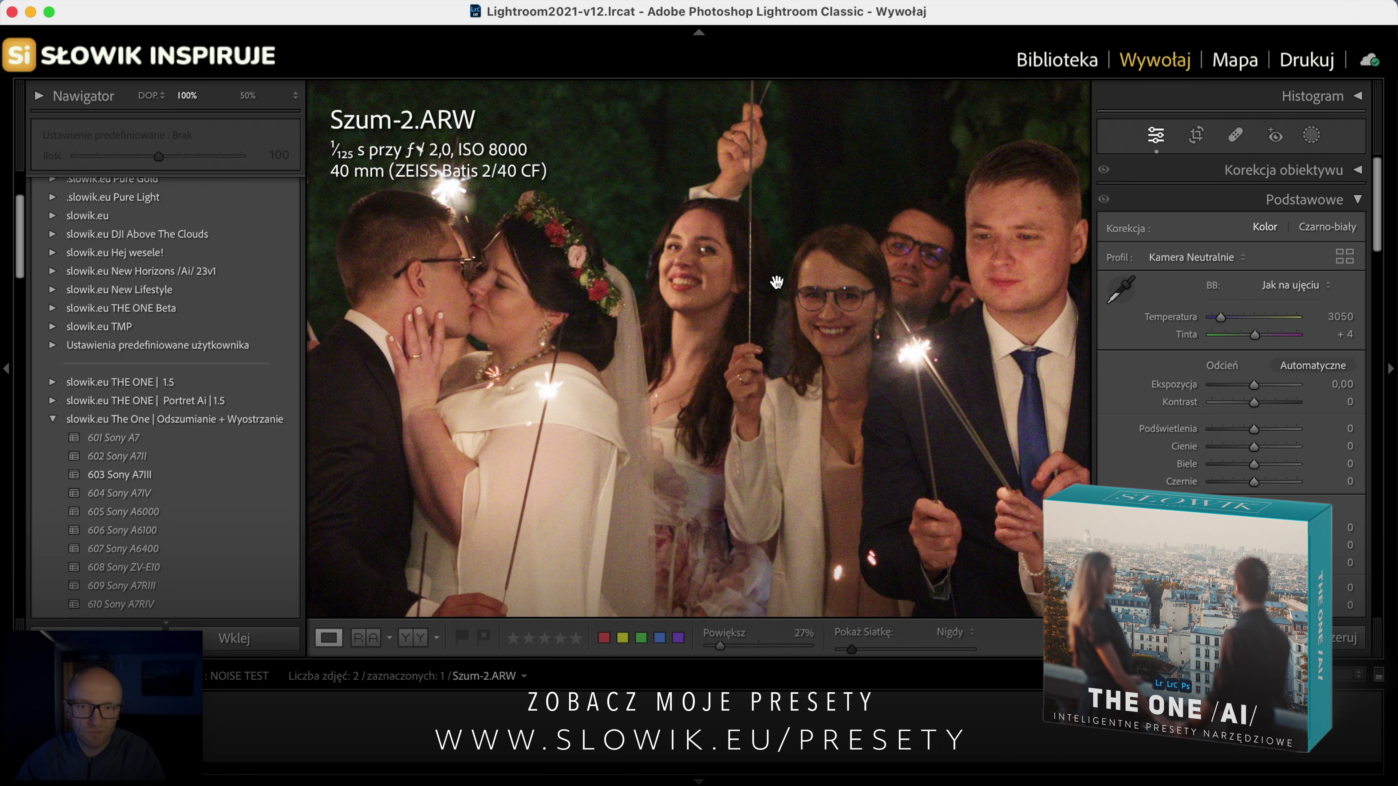
pyautogui.moveTo(596, 359)
pyautogui.mouseDown()
pyautogui.moveTo(651, 309)
pyautogui.moveTo(593, 281)
pyautogui.mouseUp()
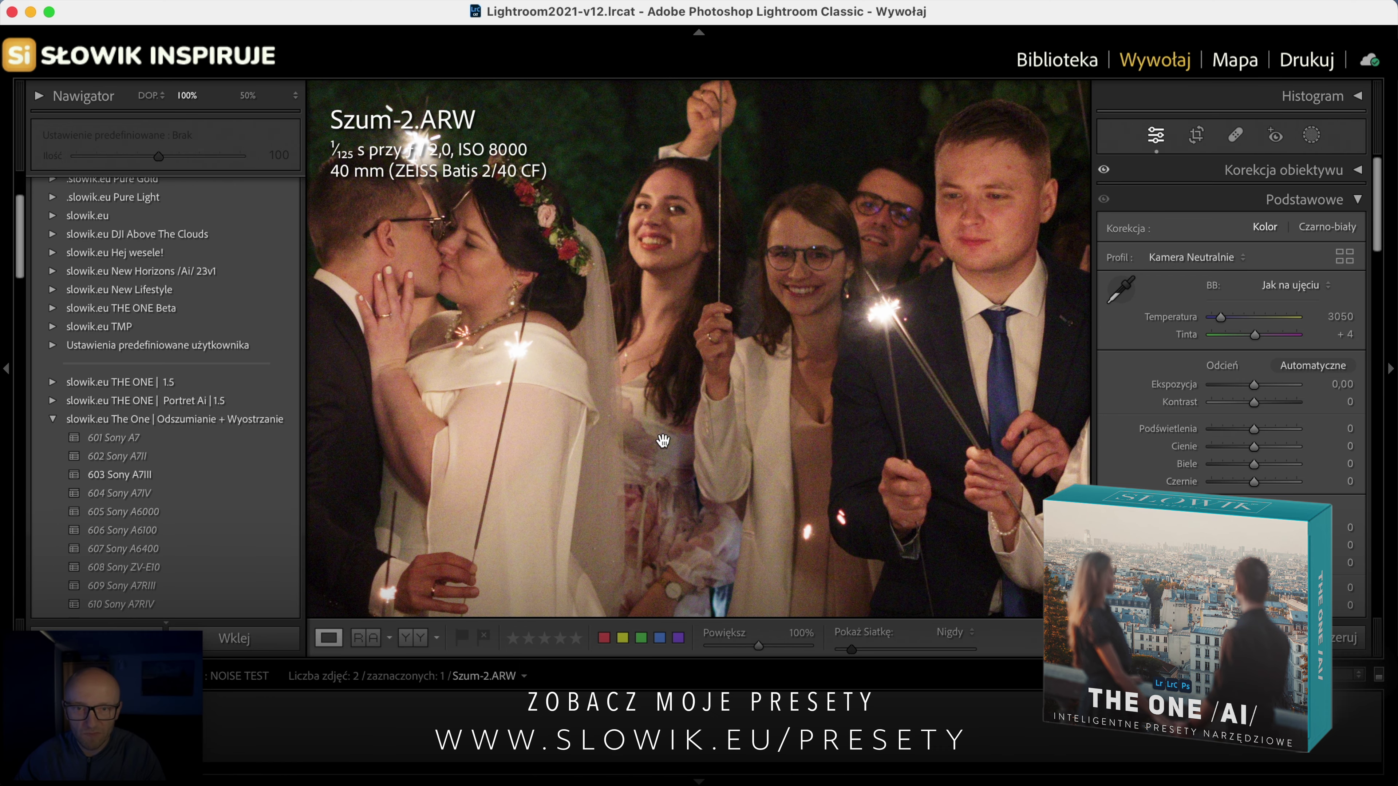
pyautogui.click(150, 477)
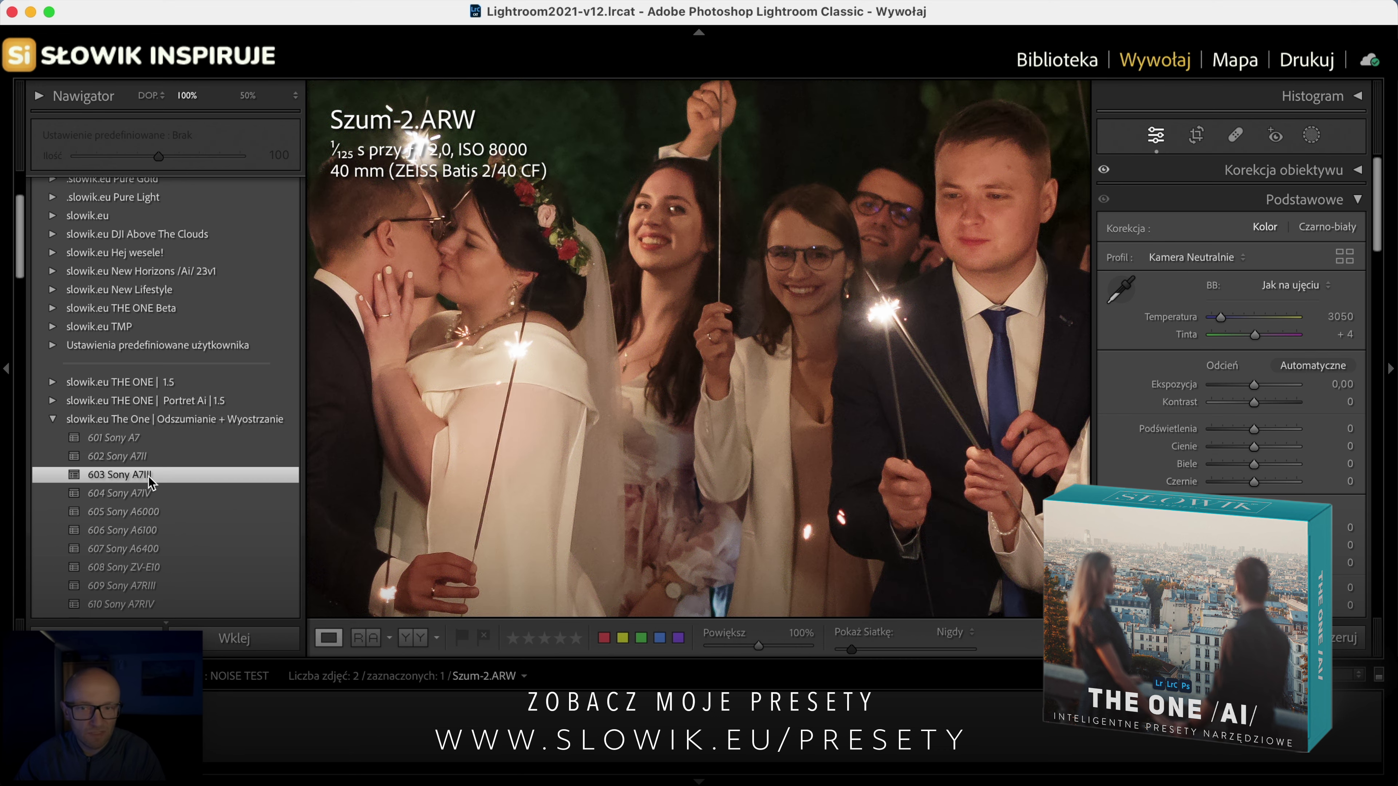
# Step: Apply the same 603 Sony A7III preset to the Milky Way photo Szum-1
pyautogui.press('Left')
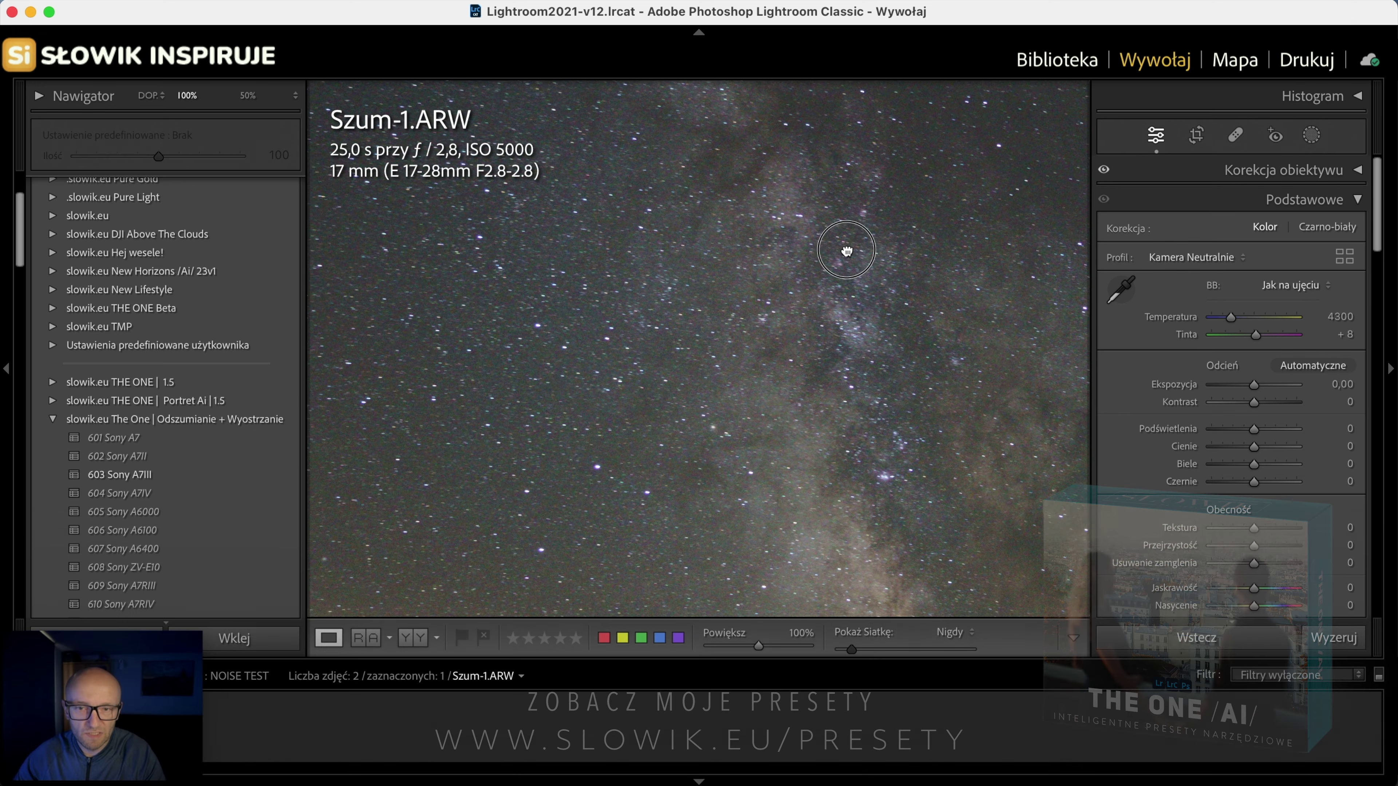
pyautogui.click(846, 251)
pyautogui.click(820, 400)
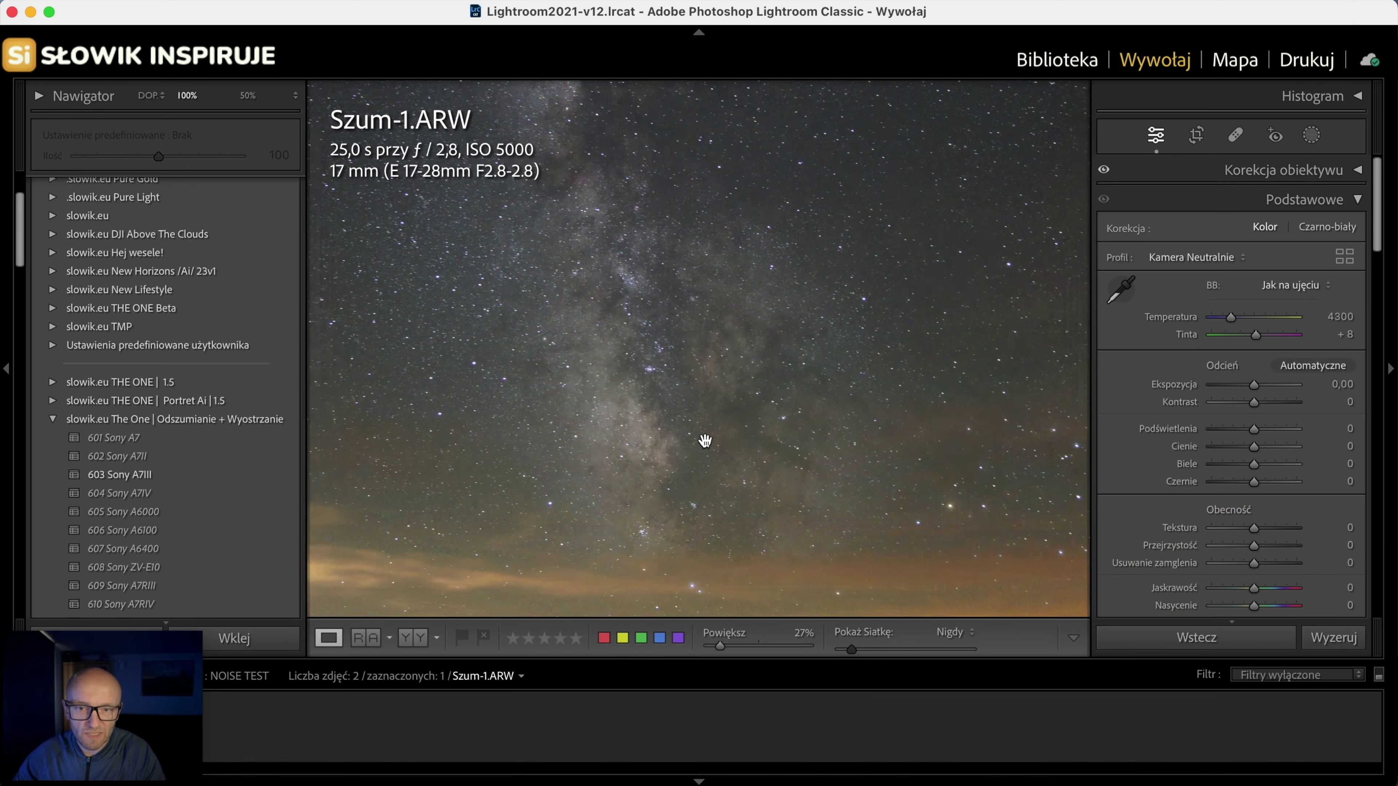
pyautogui.click(351, 409)
pyautogui.click(686, 406)
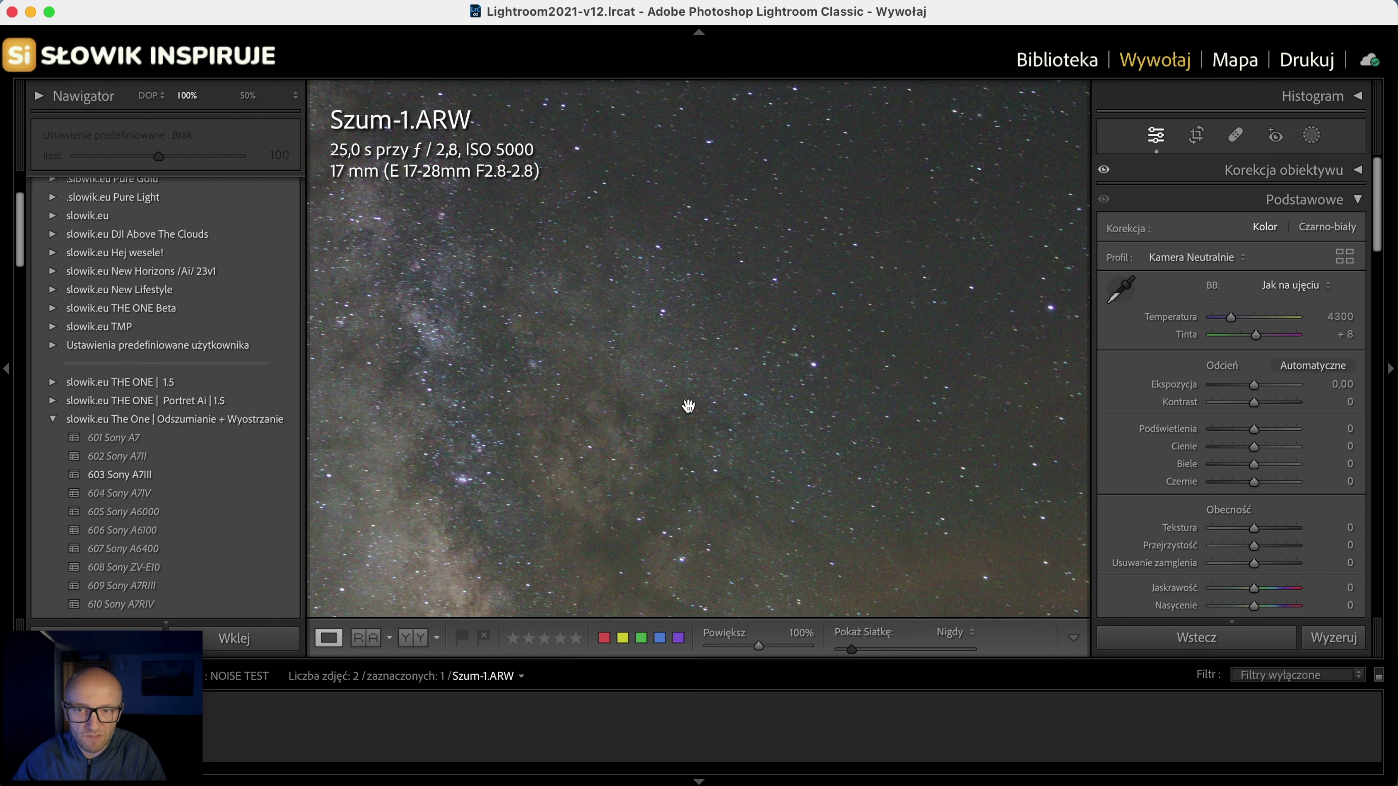
pyautogui.click(214, 475)
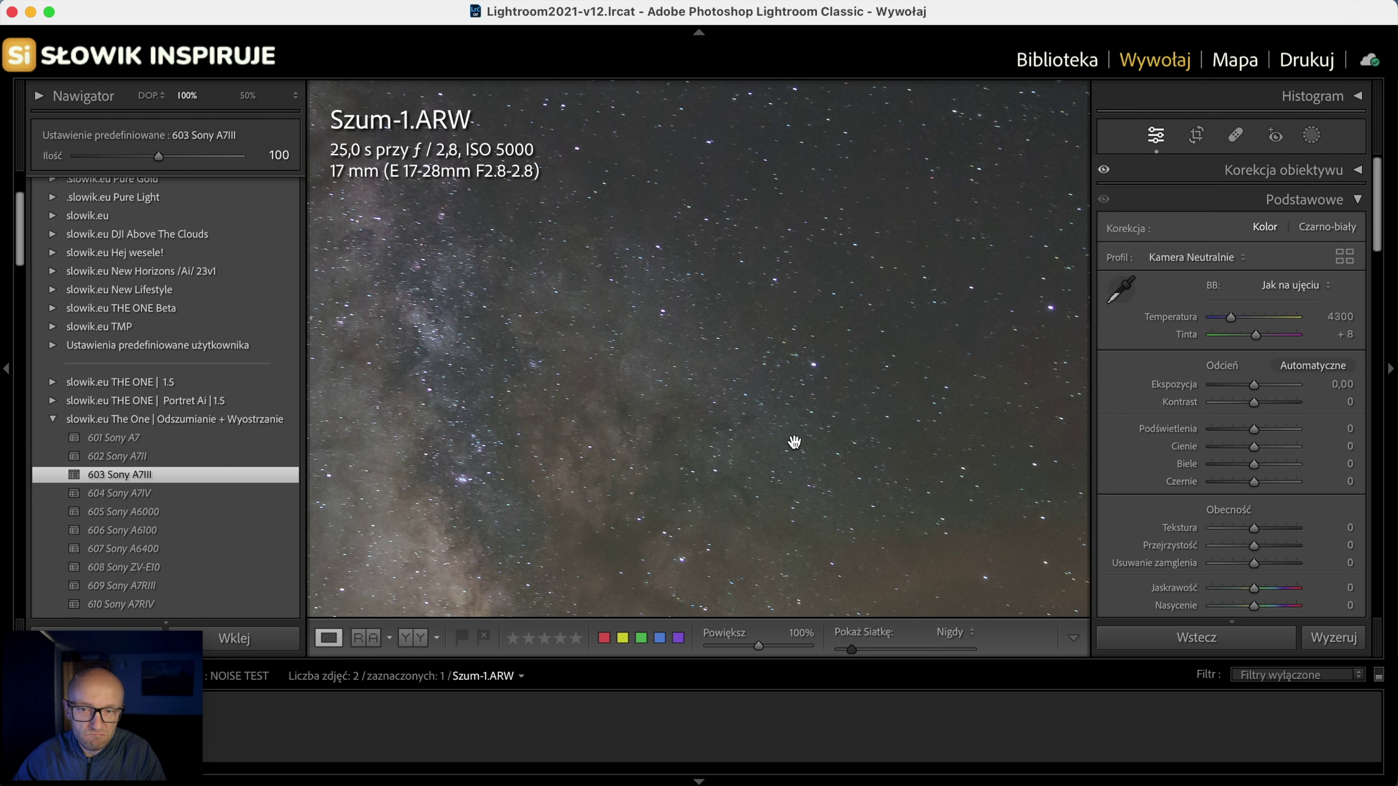
# Step: Compare the Milky Way star field before and after the preset, at 100% and fit
pyautogui.scroll(-10, 156, 545)
pyautogui.press('\\')
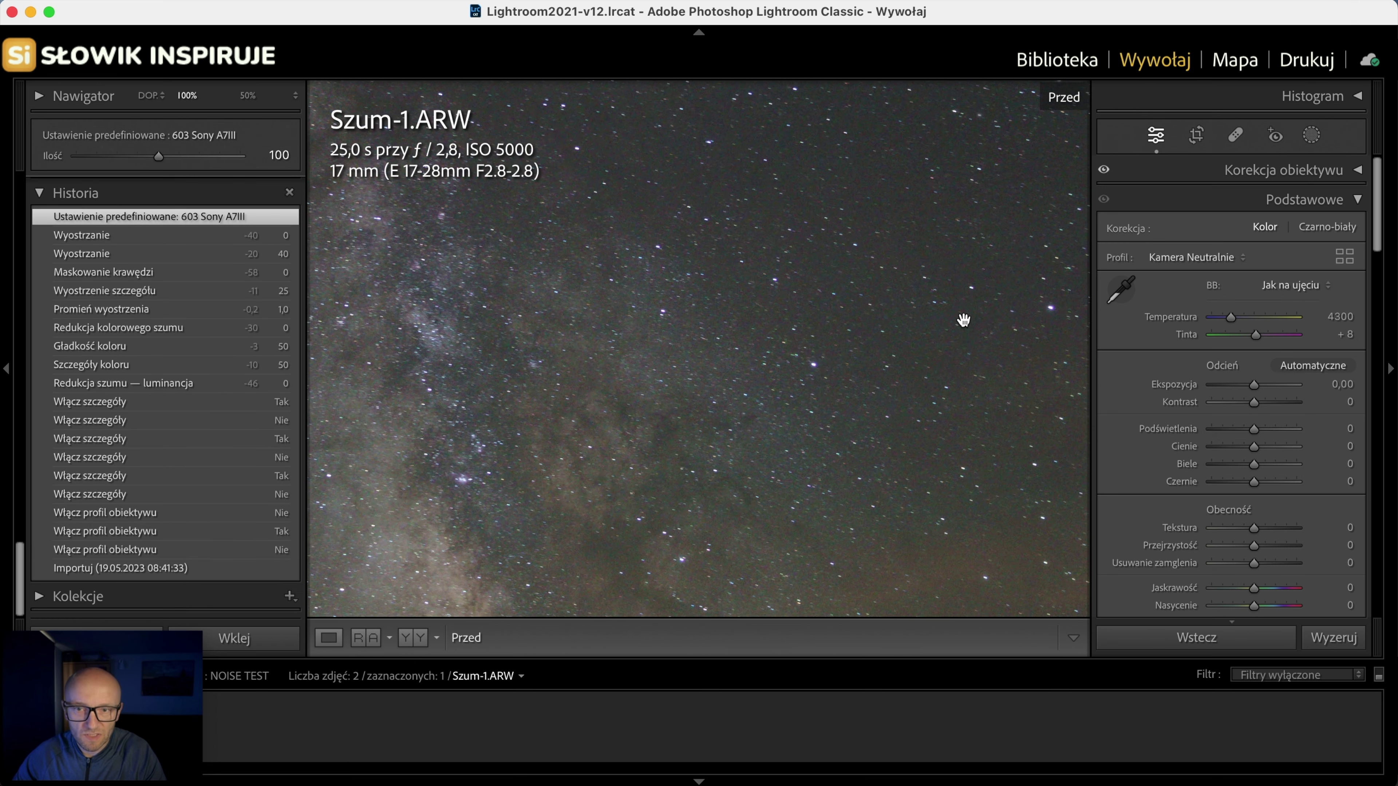
pyautogui.press('\\')
pyautogui.press('\\')
pyautogui.press('\\')
pyautogui.click(966, 314)
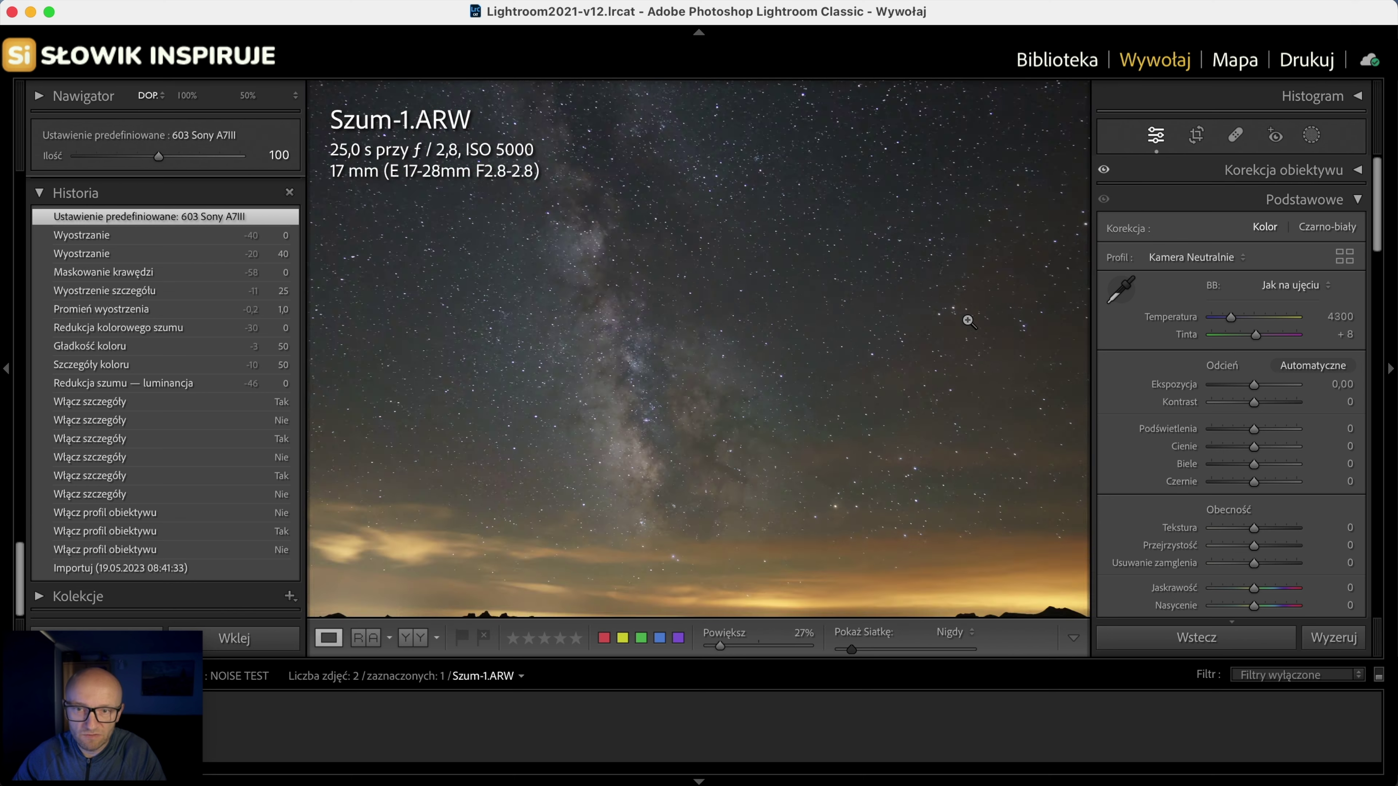
pyautogui.click(938, 252)
pyautogui.press('\\')
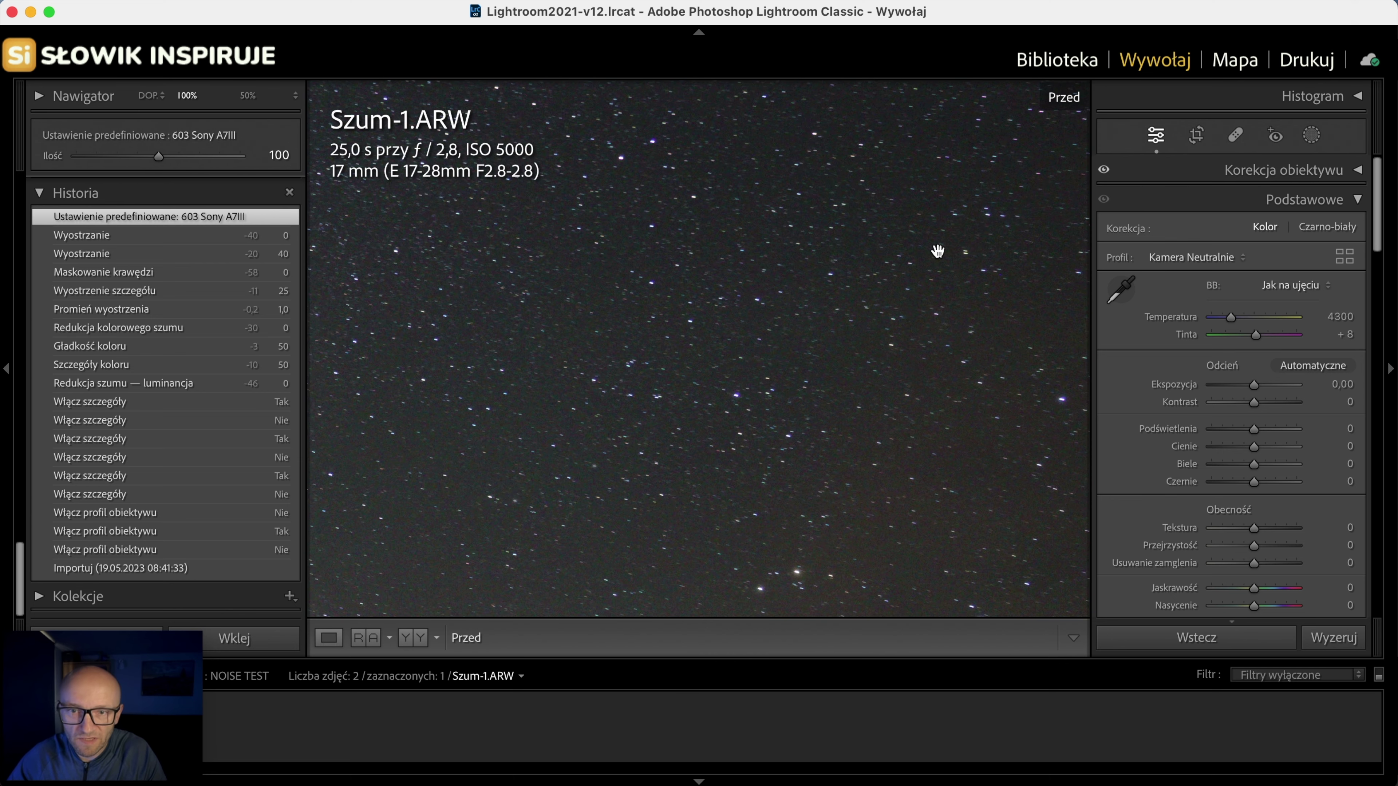
pyautogui.press('\\')
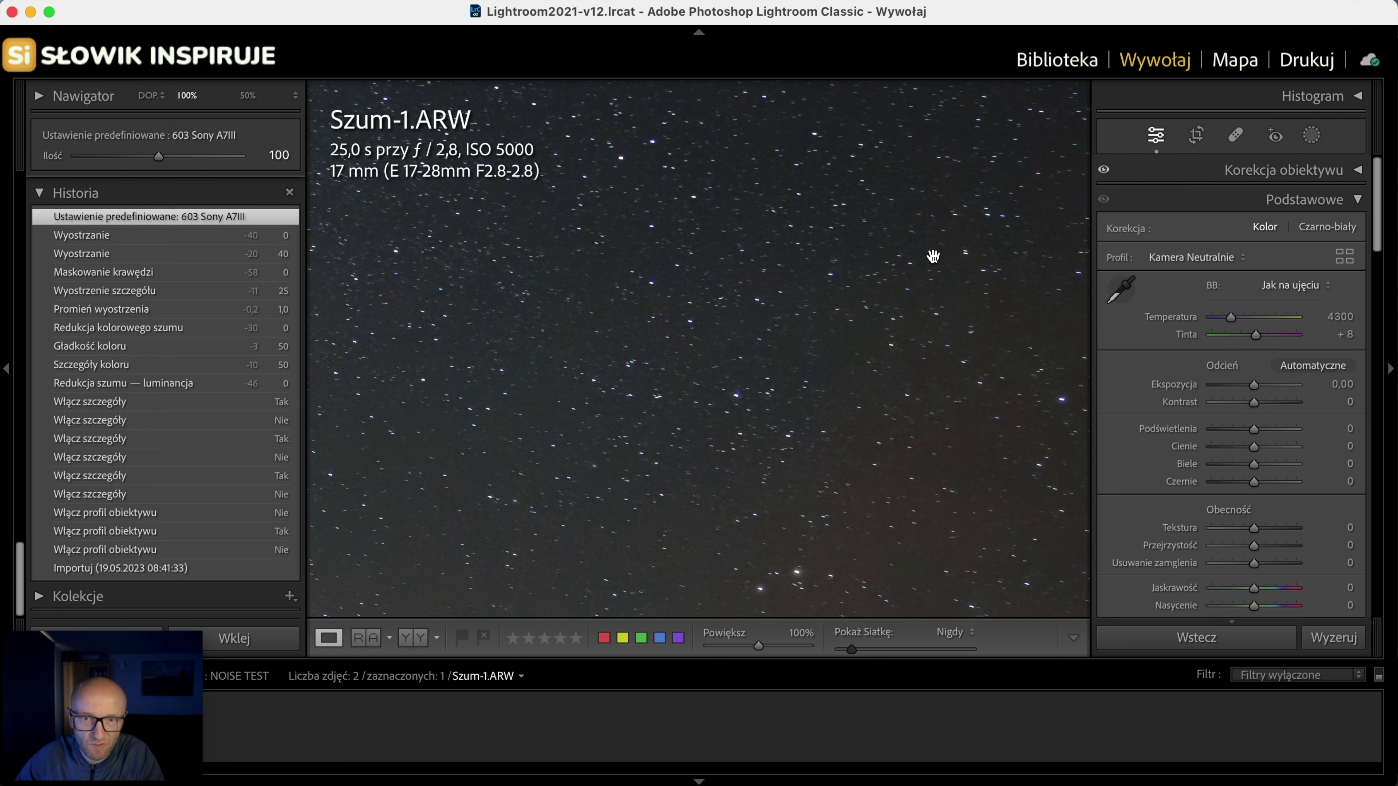
pyautogui.press('\\')
pyautogui.click(936, 254)
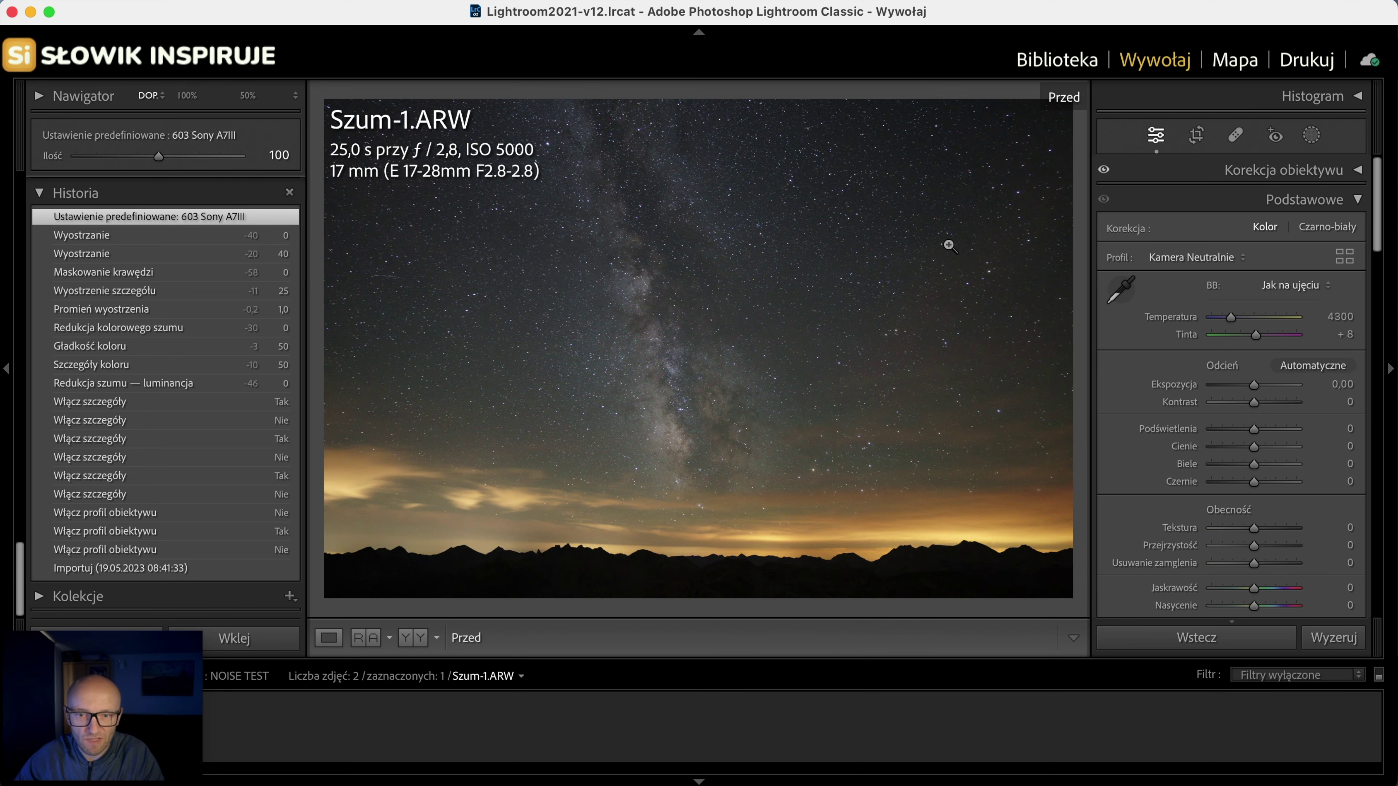
# Step: Review the wedding photo's Detail panel settings, then return to the Milky Way photo
pyautogui.press('Right')
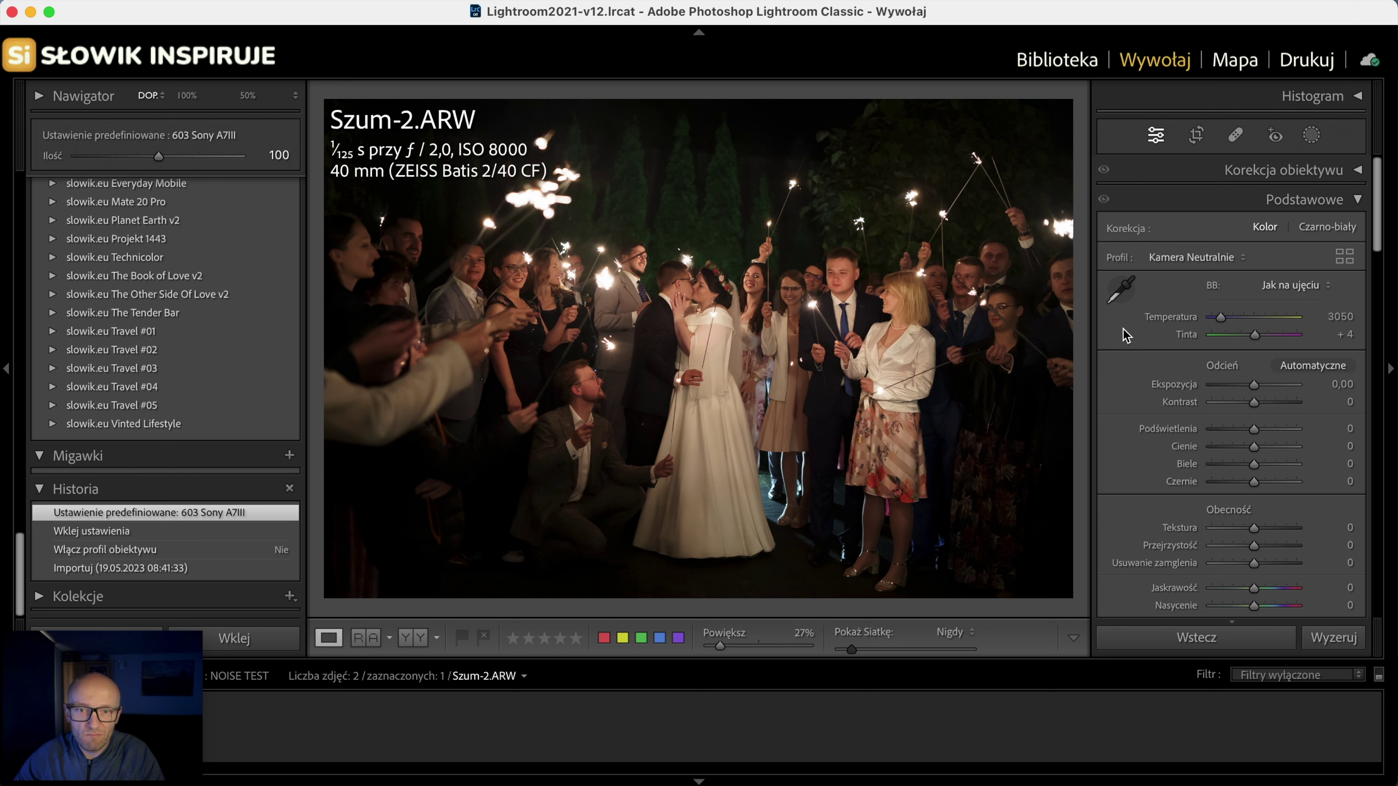
pyautogui.scroll(-5, 1126, 333)
pyautogui.scroll(-5, 1126, 333)
pyautogui.scroll(-5, 1126, 333)
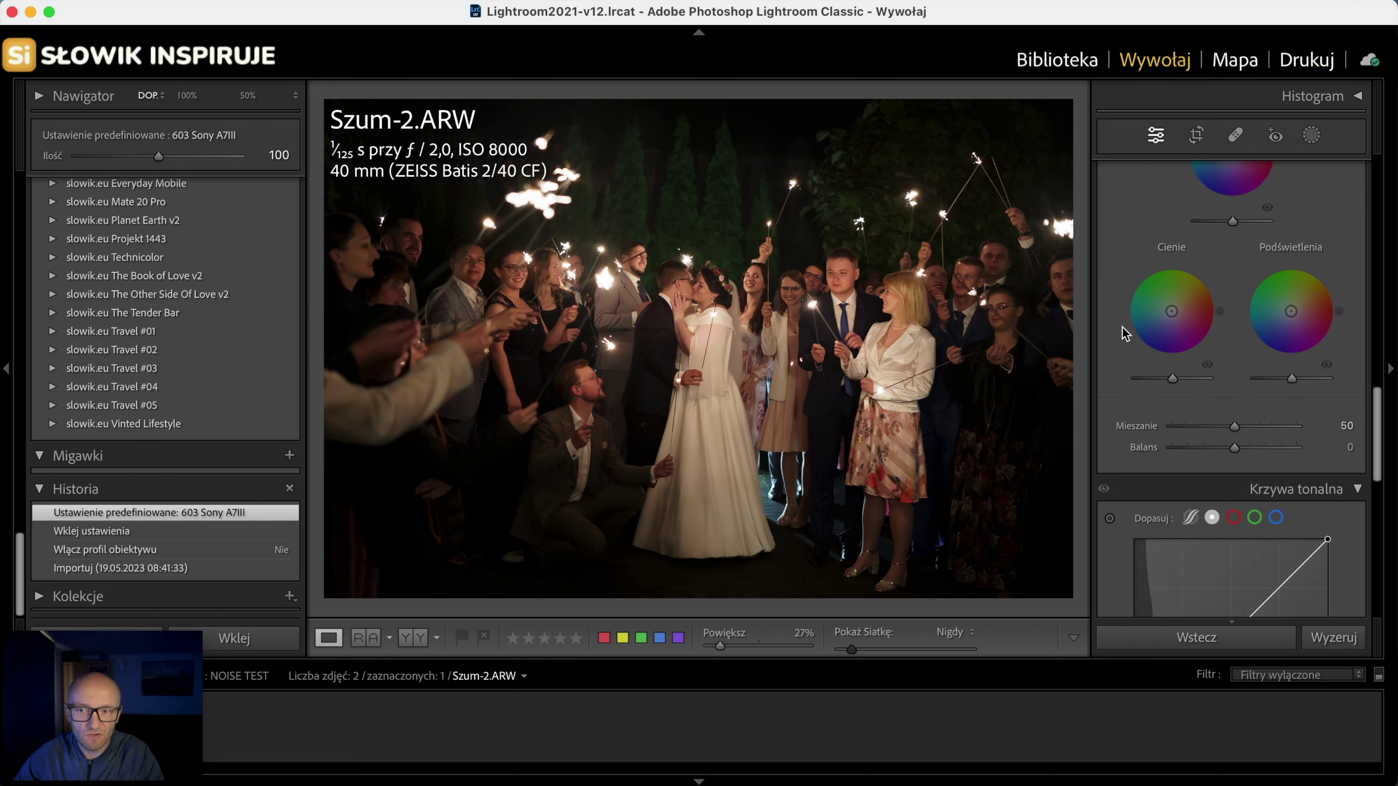
pyautogui.scroll(-5, 1125, 333)
pyautogui.scroll(-5, 1125, 333)
pyautogui.scroll(-5, 1126, 333)
pyautogui.scroll(-5, 1126, 333)
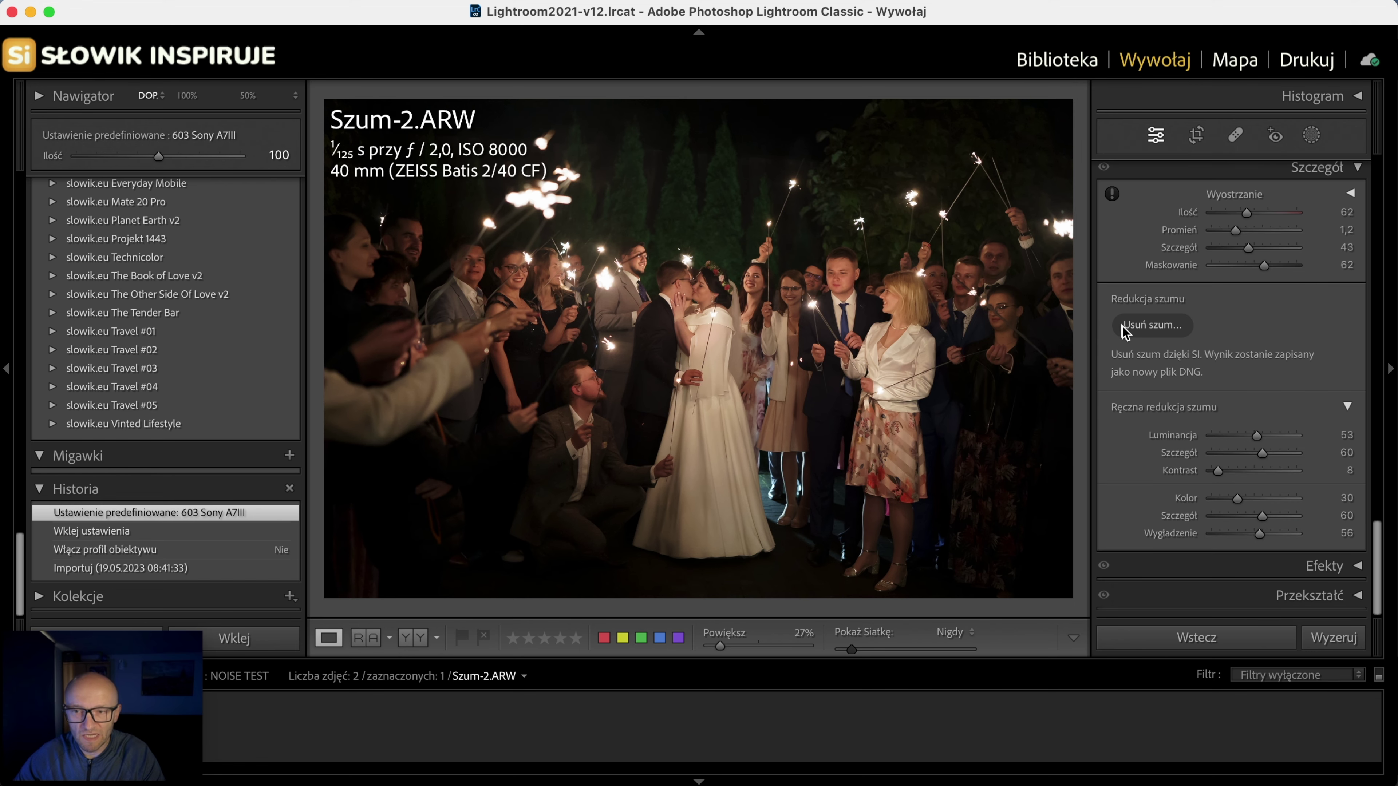
pyautogui.press('Left')
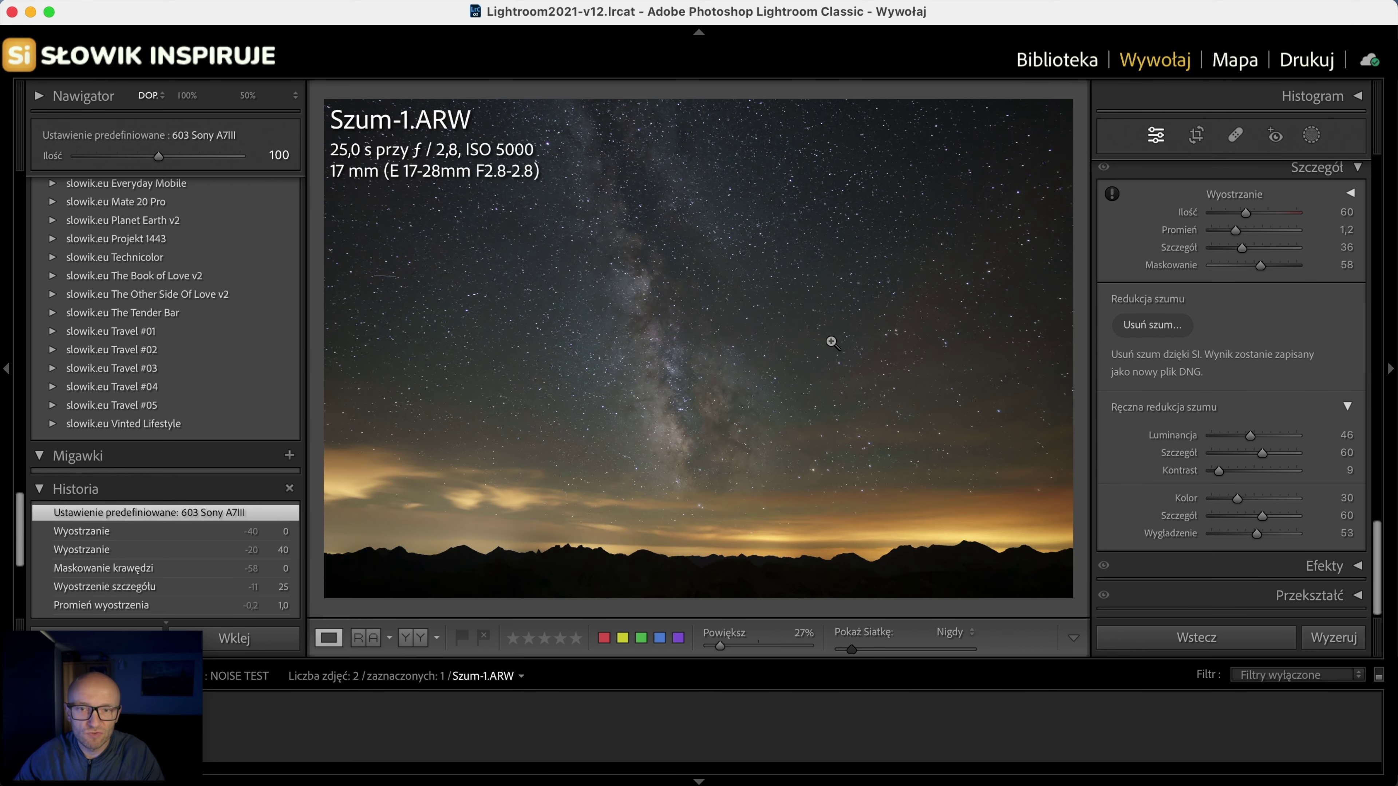
# Step: Preview AI Denoise at amount 50 on the stars at 100%, then create Szum-1-Poprawione-Szum.dng
pyautogui.click(1151, 330)
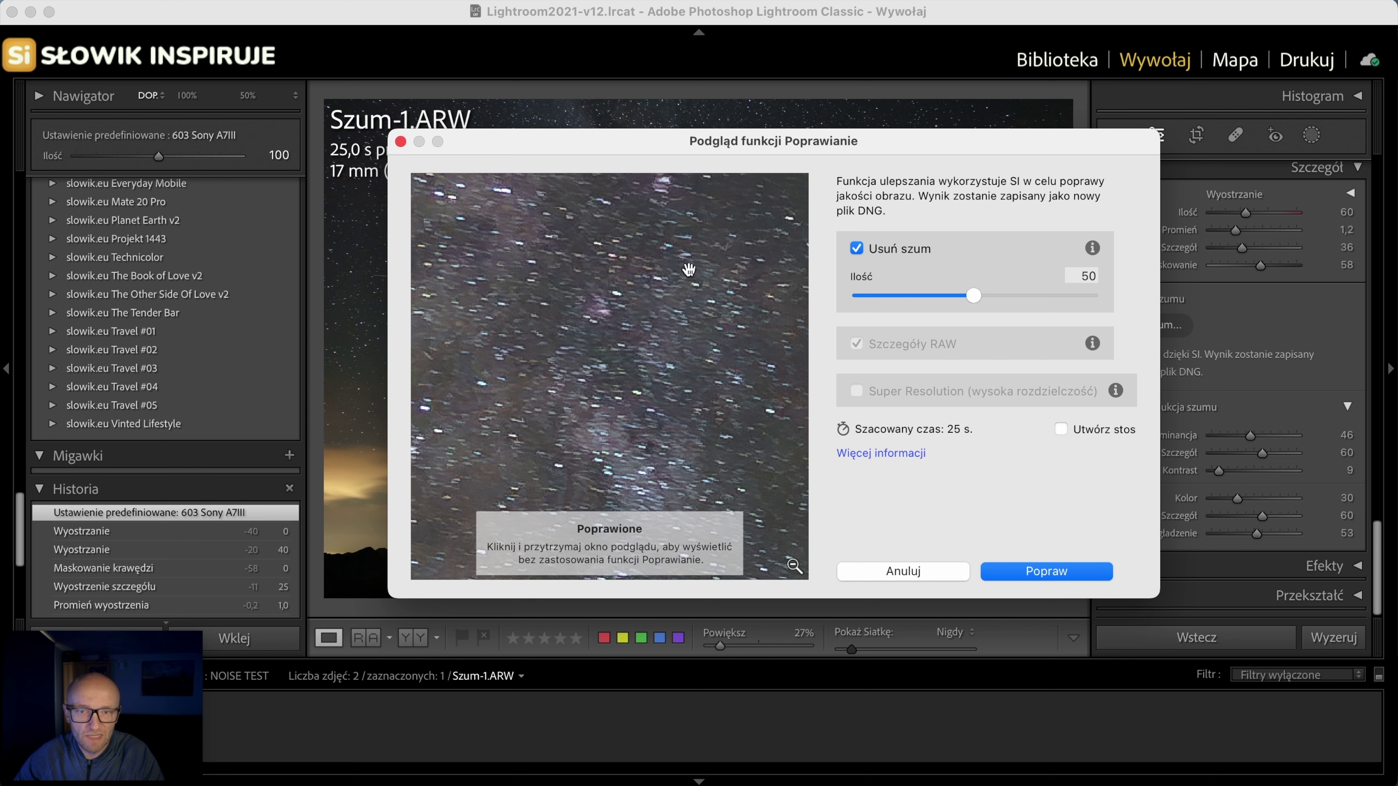
pyautogui.moveTo(721, 254); pyautogui.dragTo(681, 373)
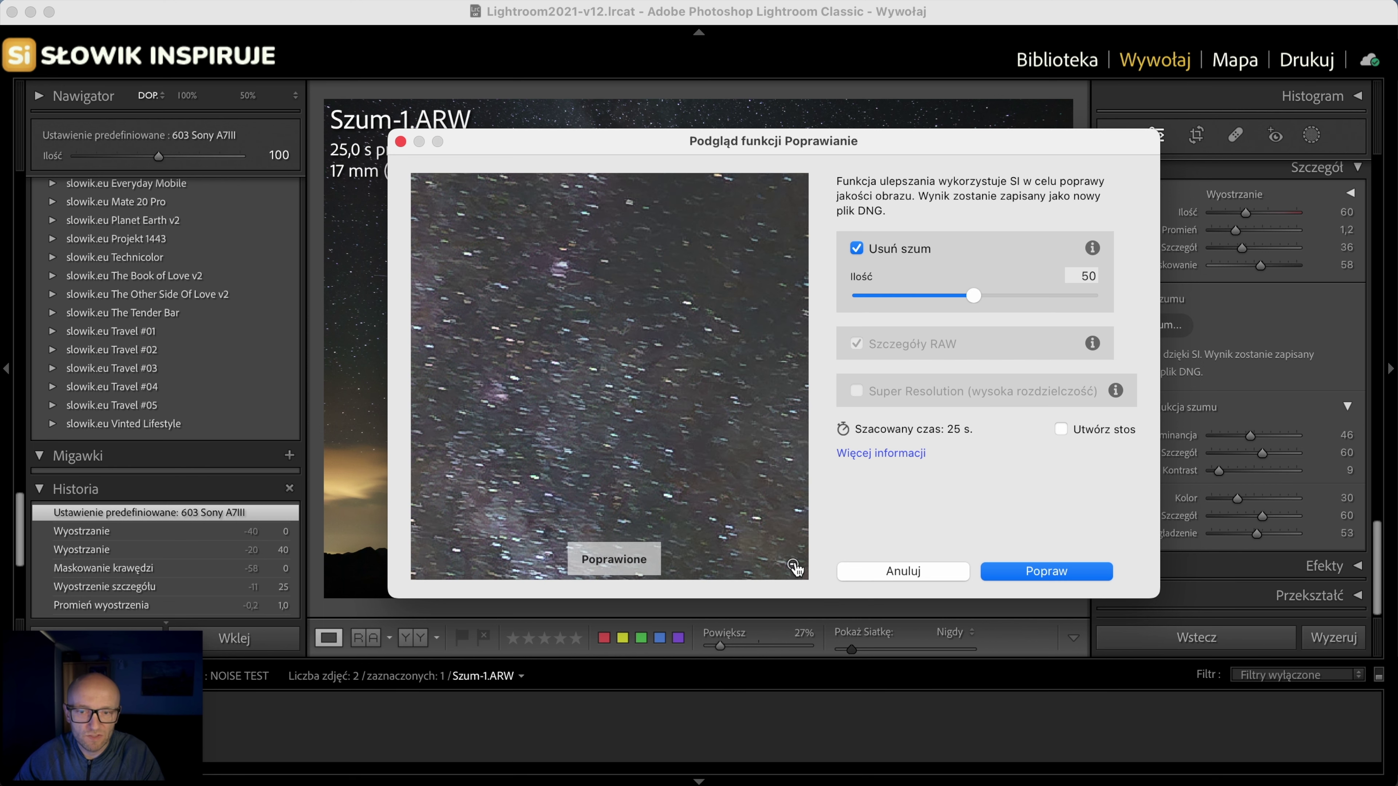
pyautogui.click(794, 567)
pyautogui.click(653, 370)
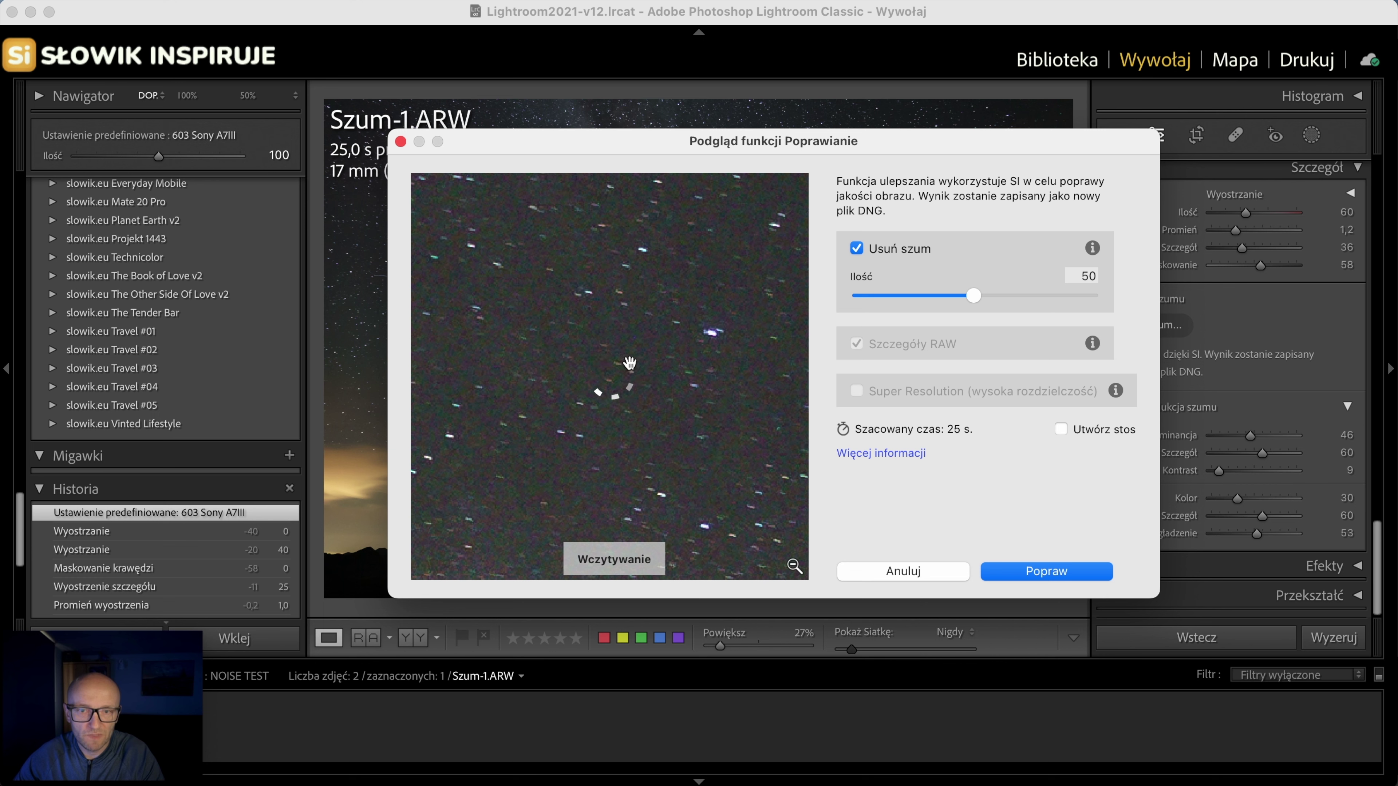
pyautogui.click(723, 347)
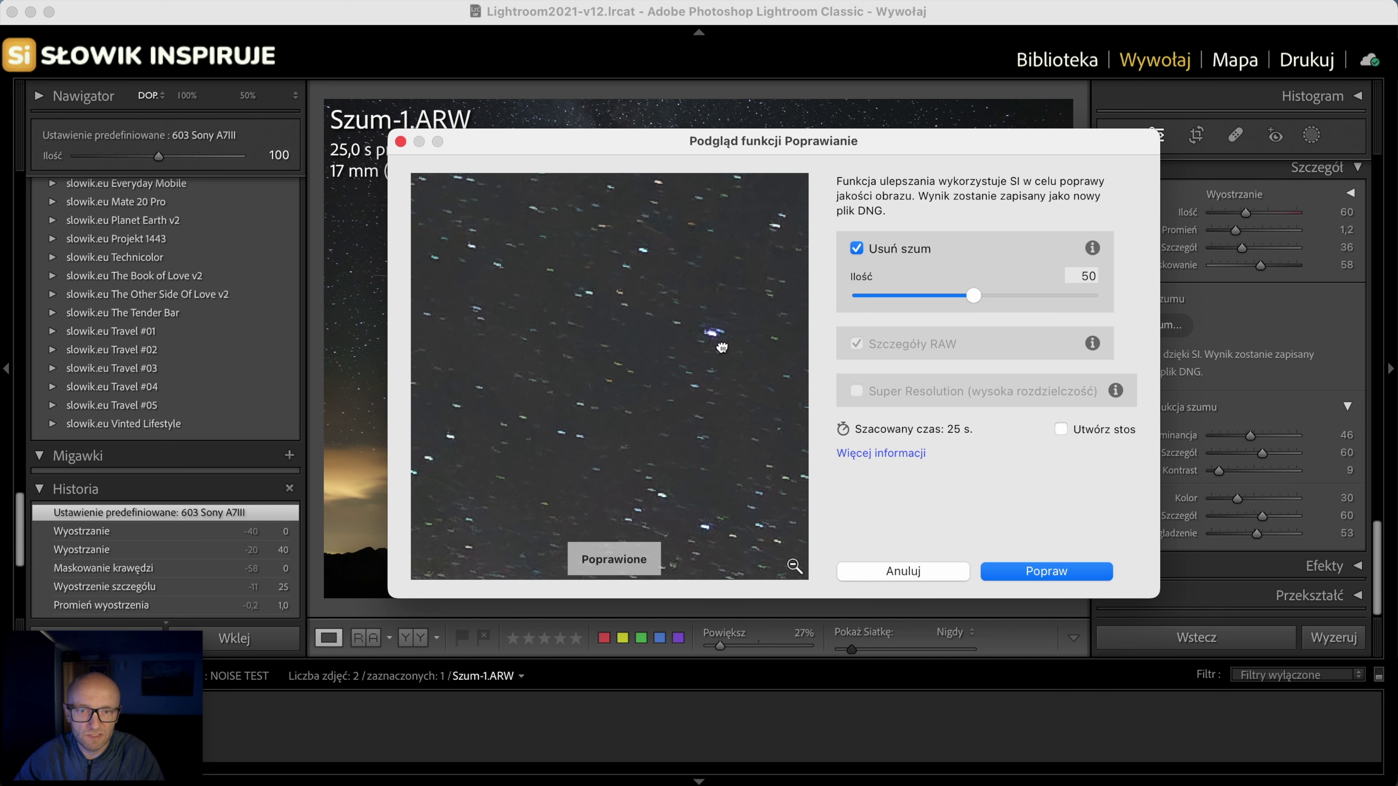
pyautogui.click(722, 347)
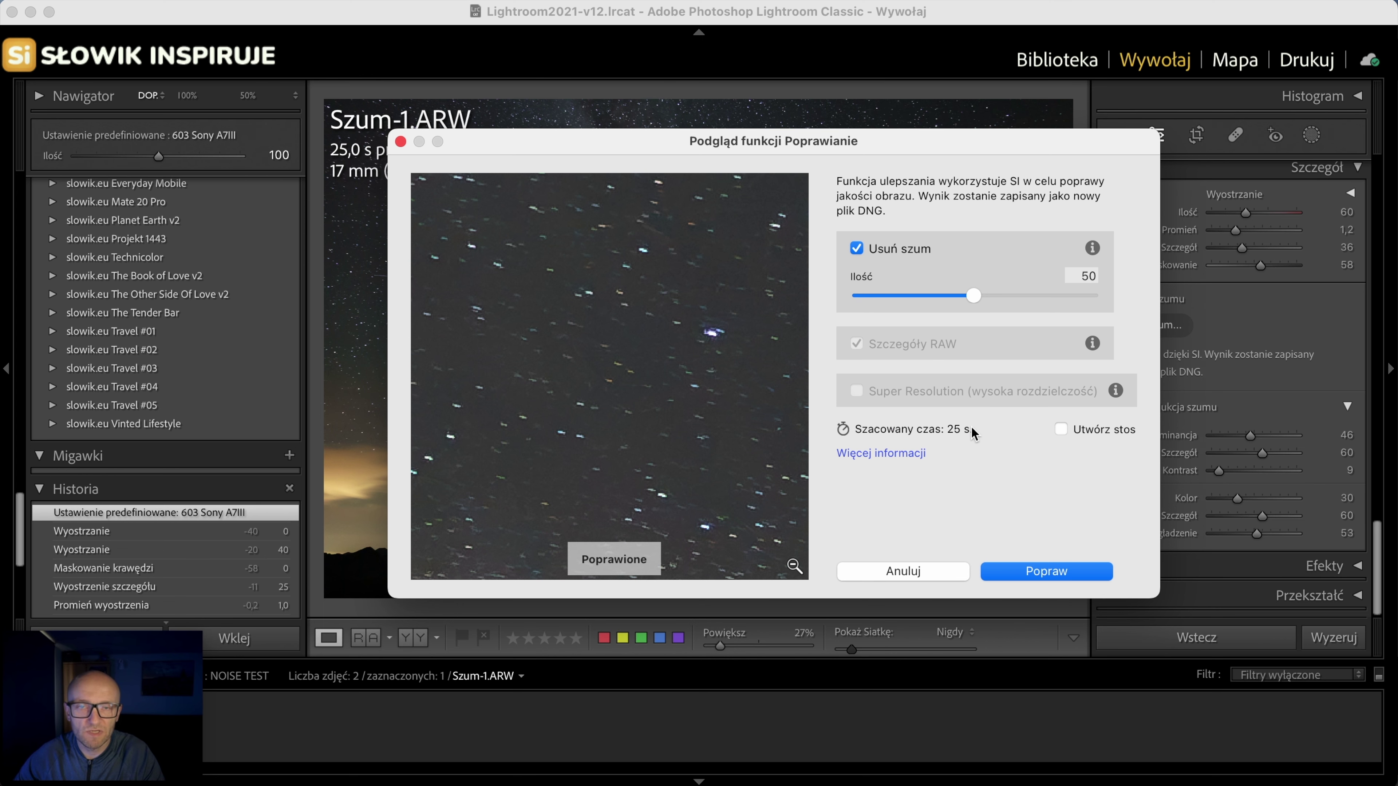
pyautogui.click(1042, 573)
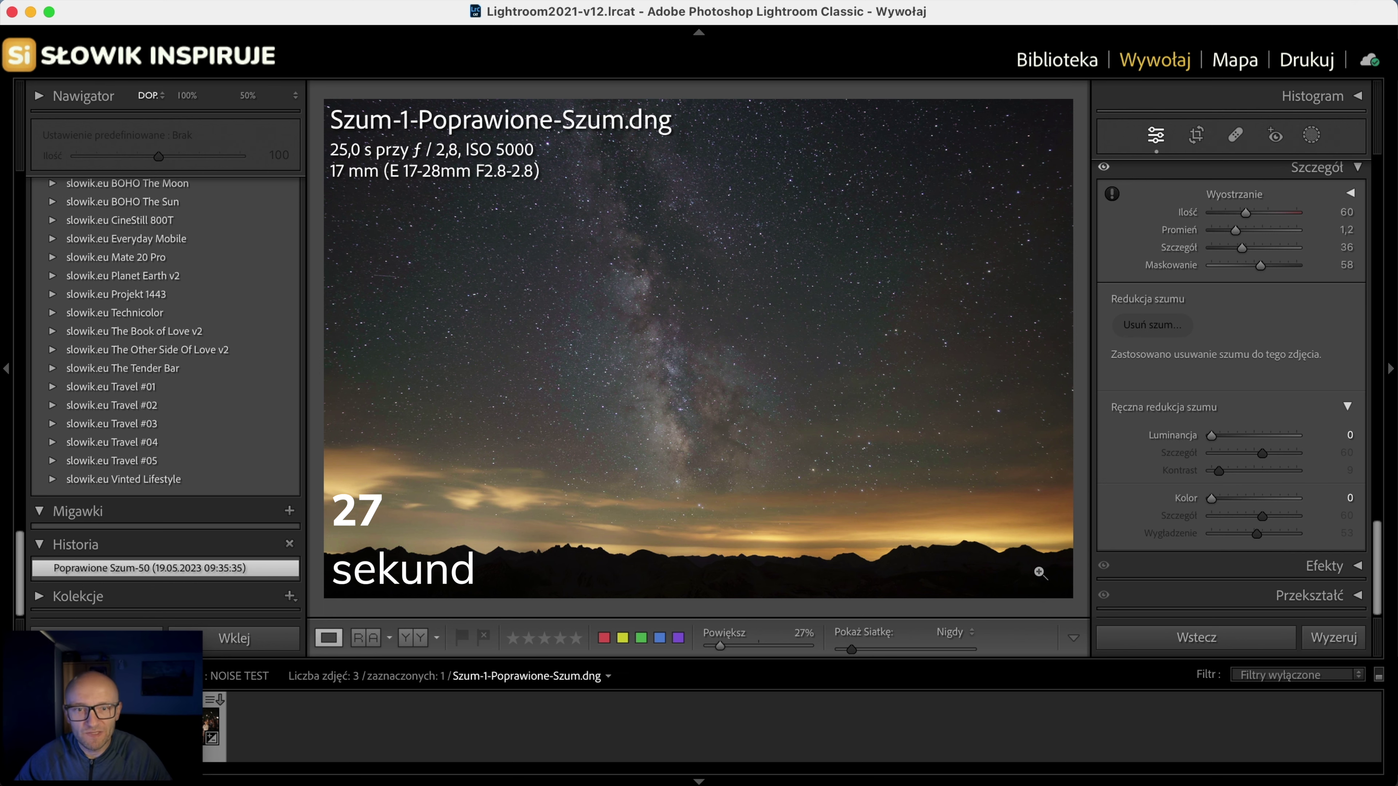
# Step: Run AI Denoise on Szum-2.ARW to create its DNG copy, then return to the original
pyautogui.press('Right')
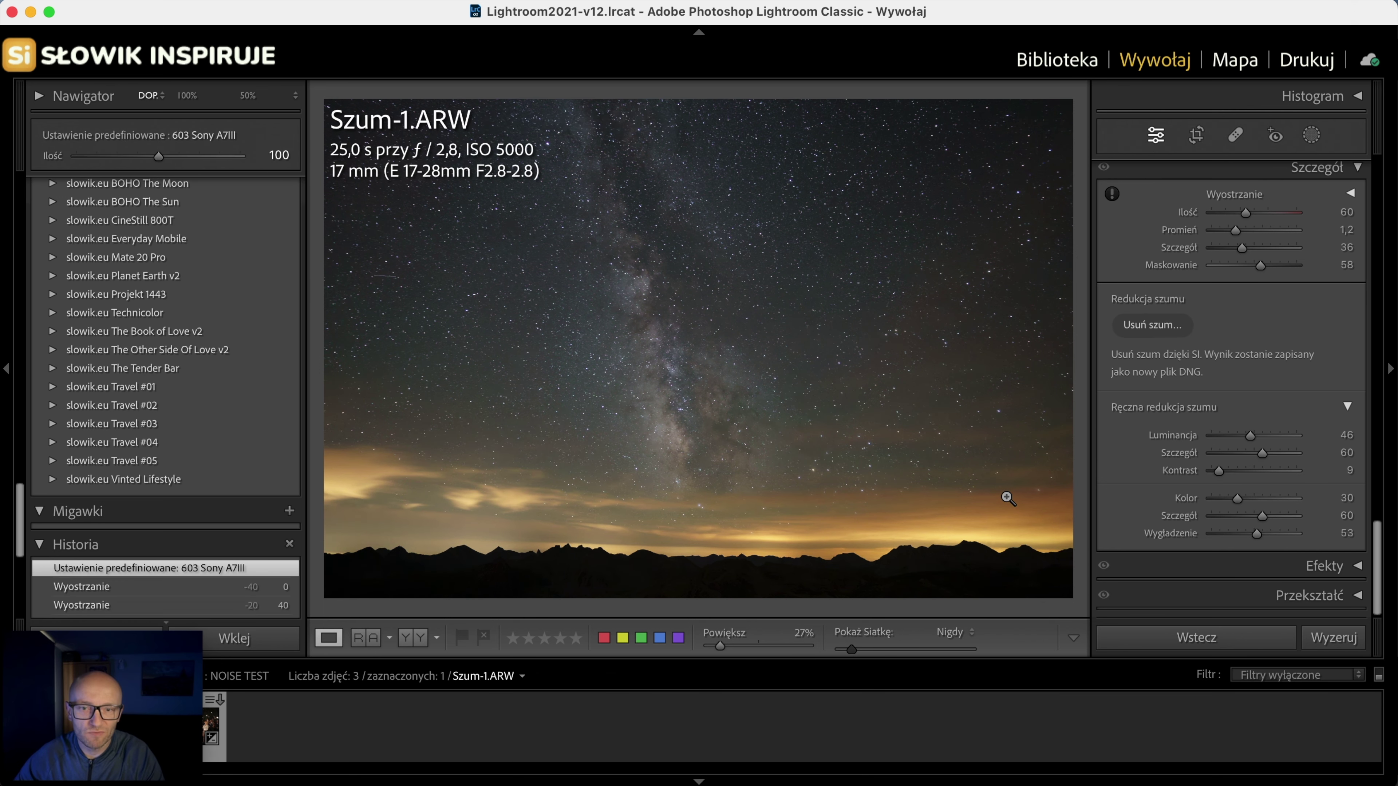
pyautogui.press('Right')
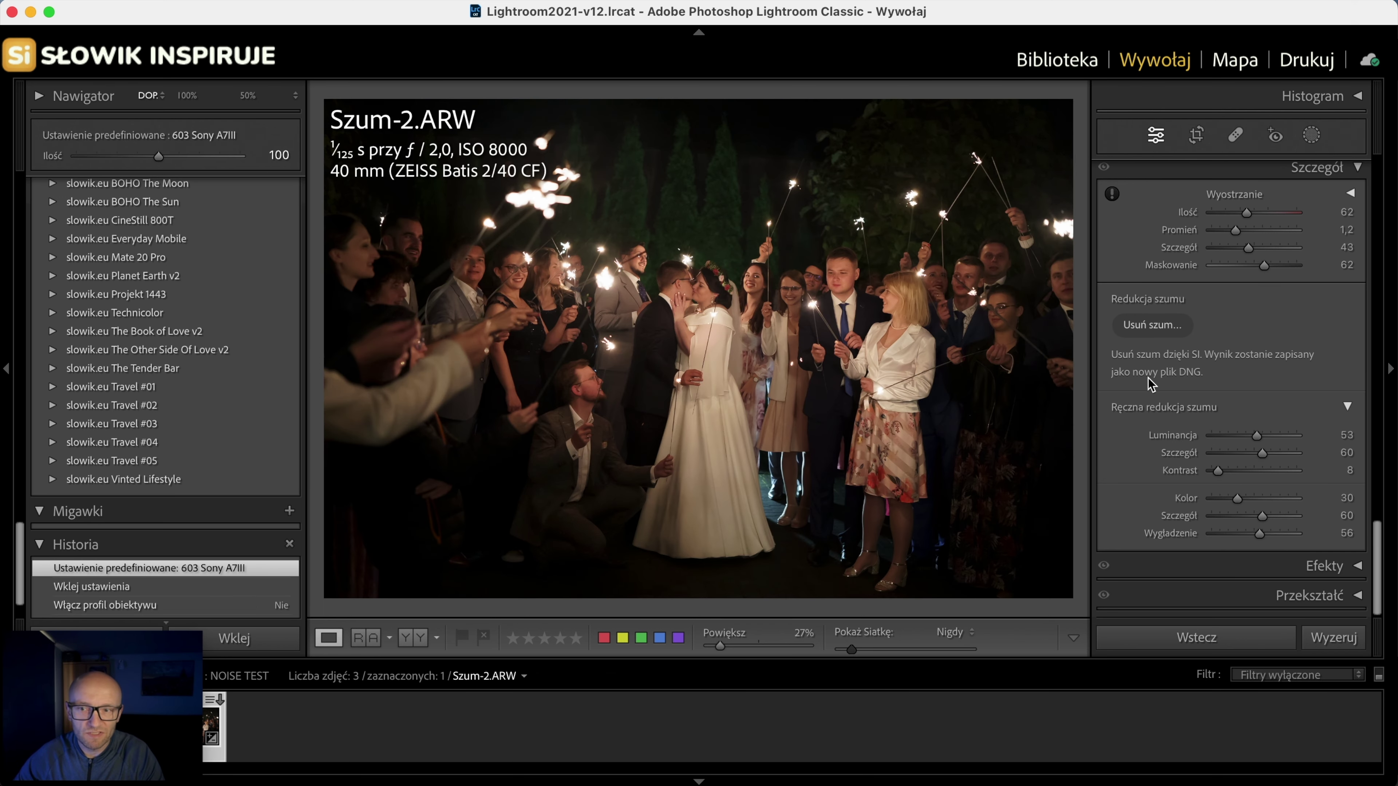
pyautogui.click(1151, 325)
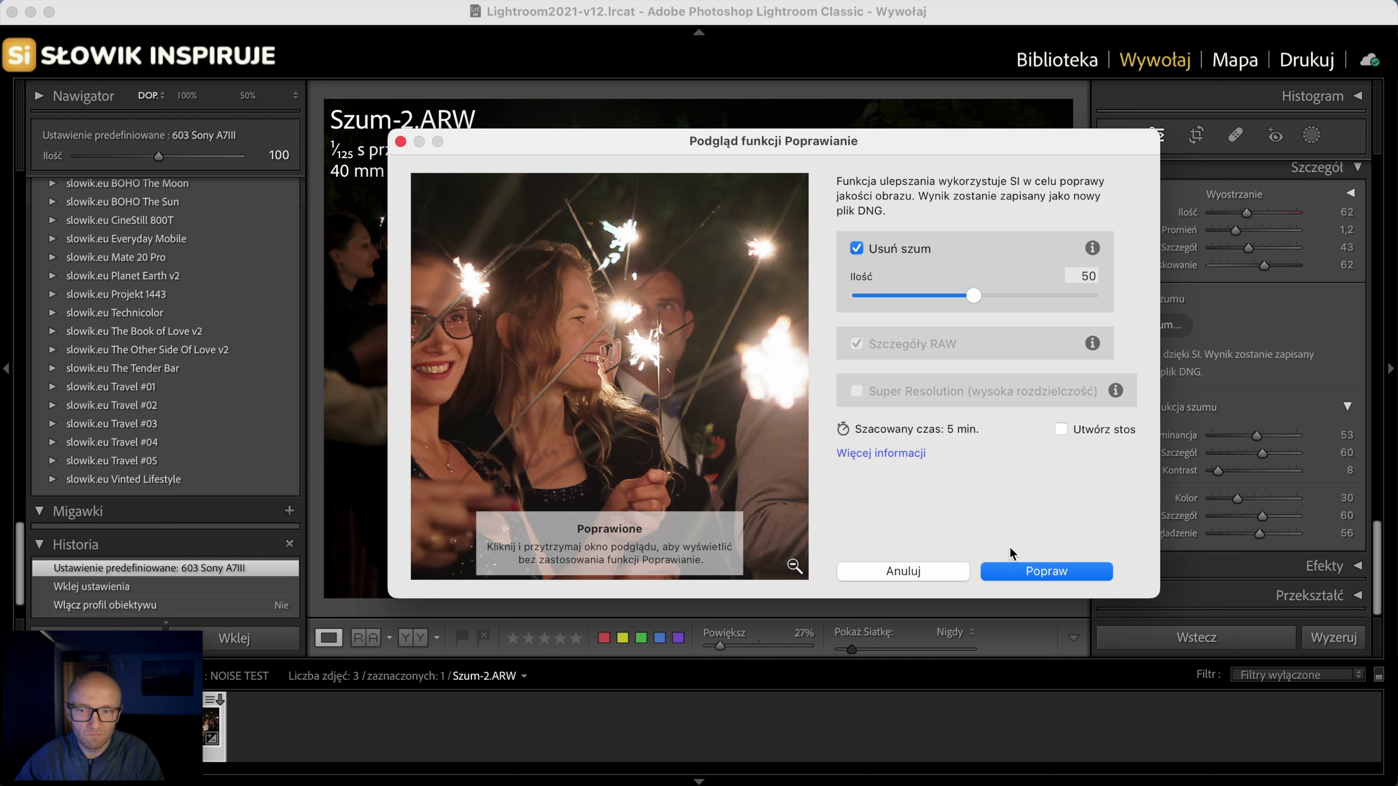
pyautogui.click(1022, 571)
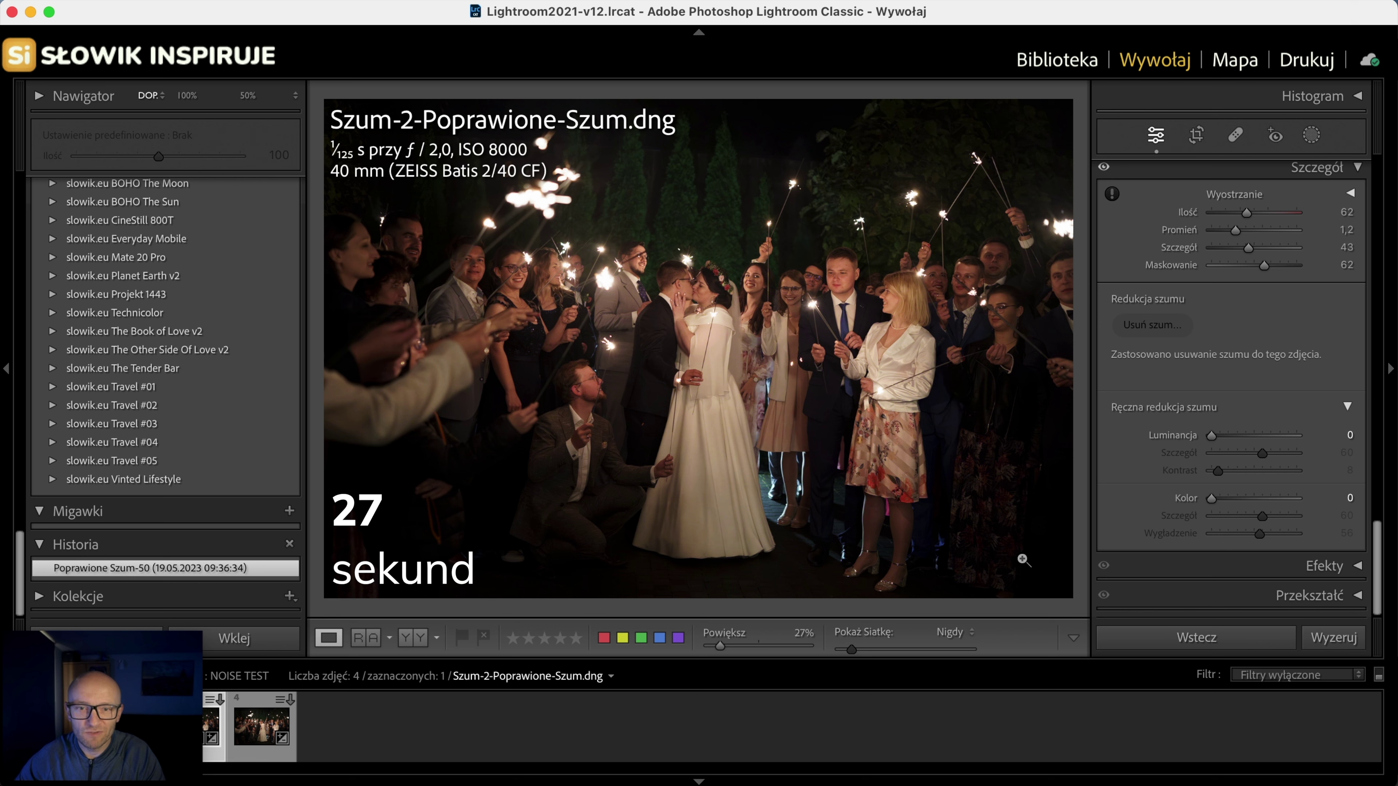
pyautogui.press('Left')
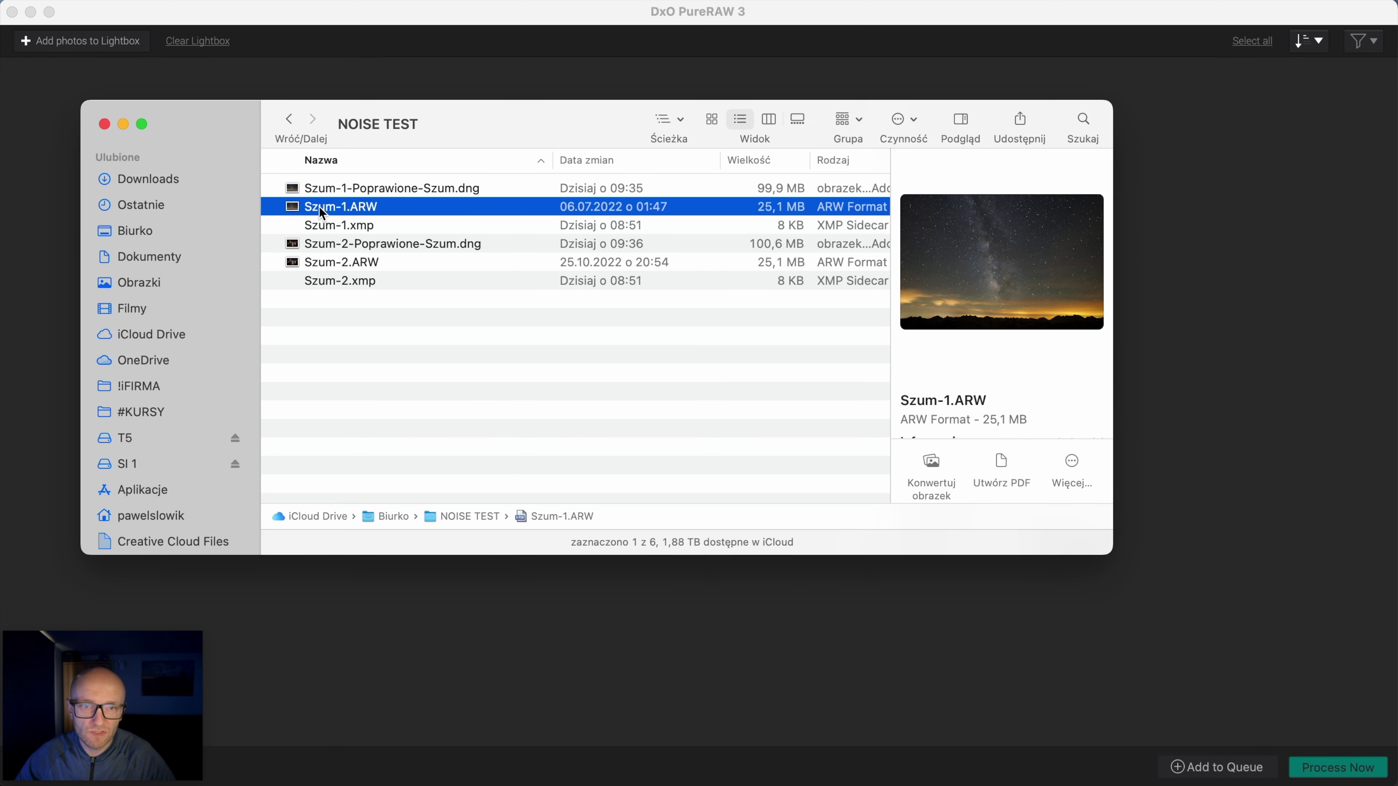
# Step: Process Szum-1.ARW into a DeepPRIME XD DNG, then add Szum-2.ARW to the Lightbox
pyautogui.moveTo(323, 212); pyautogui.dragTo(555, 652)
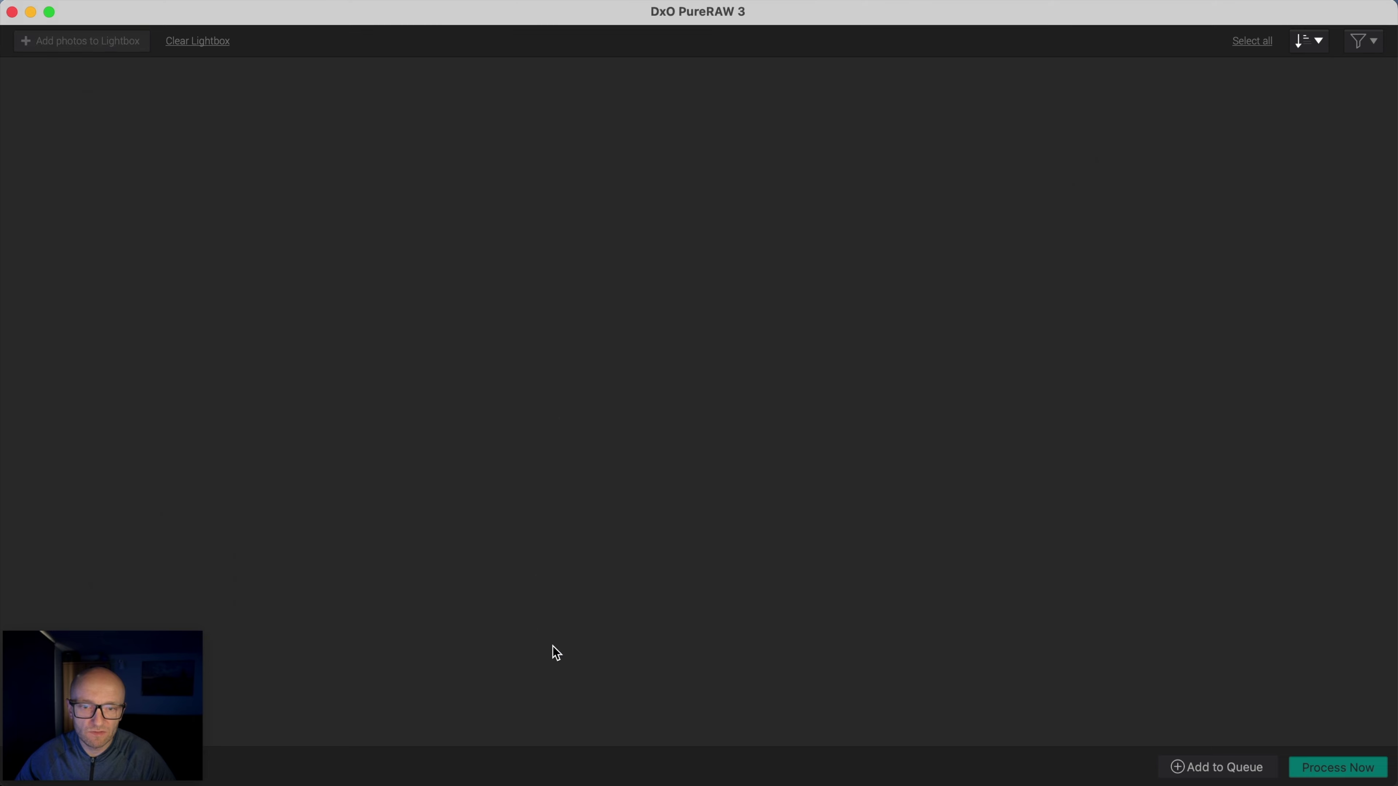
pyautogui.click(1338, 771)
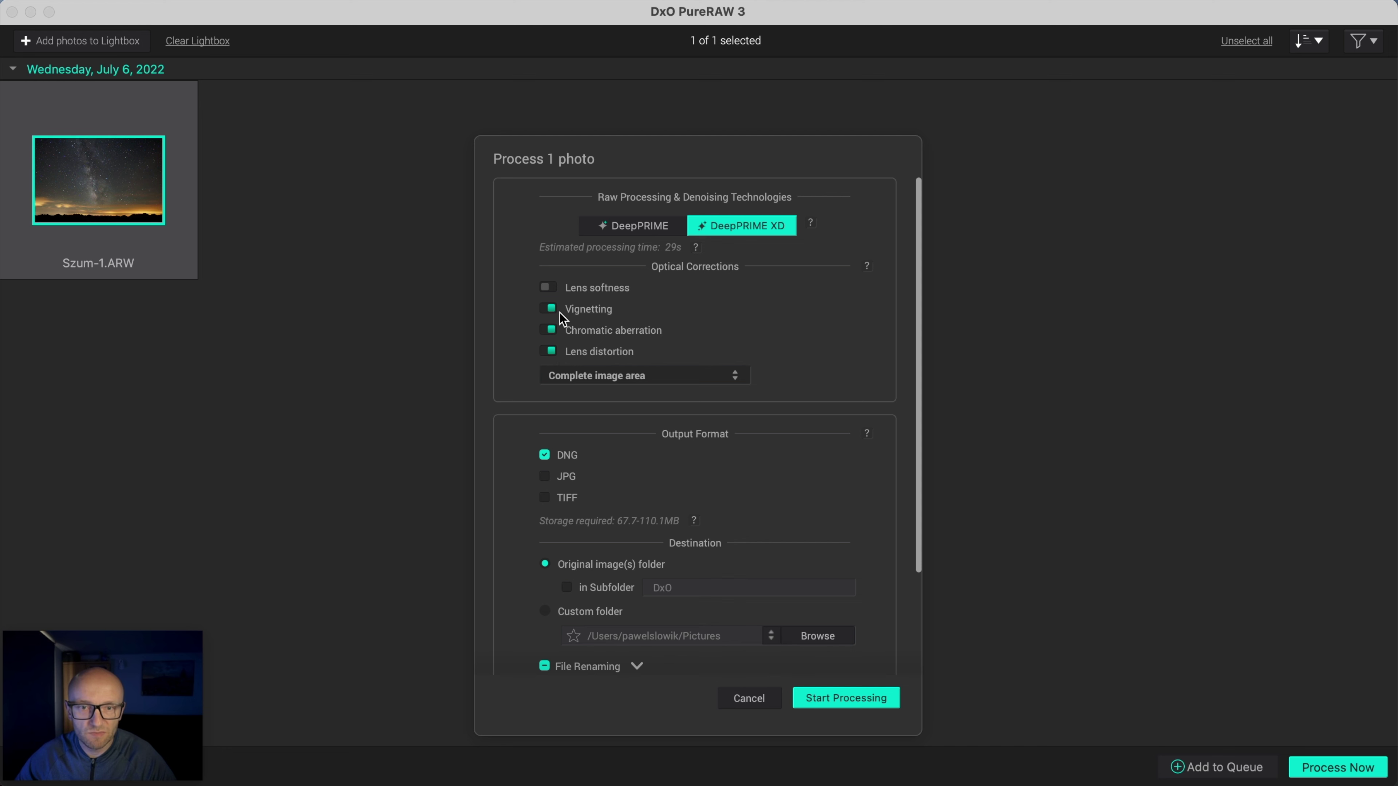
pyautogui.scroll(-5, 575, 454)
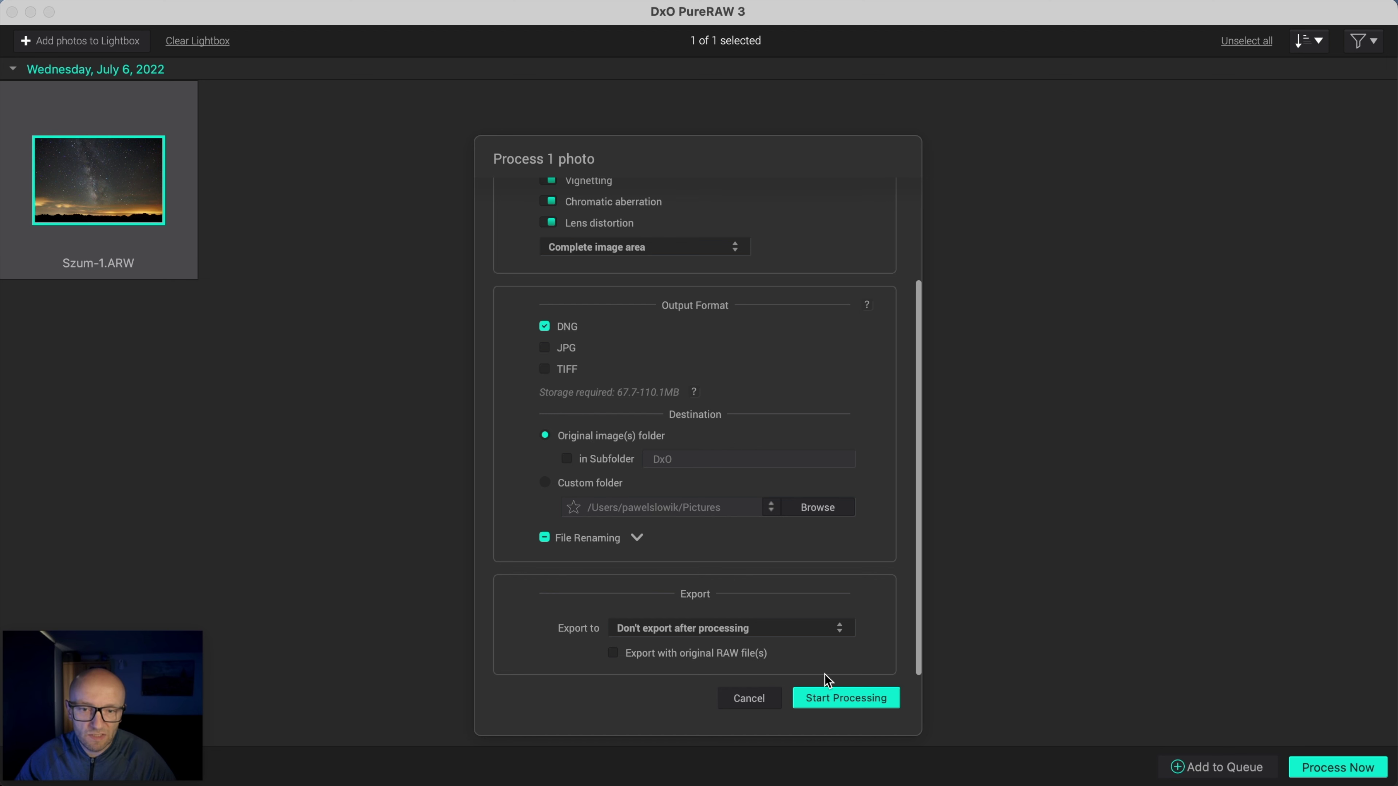
pyautogui.click(842, 706)
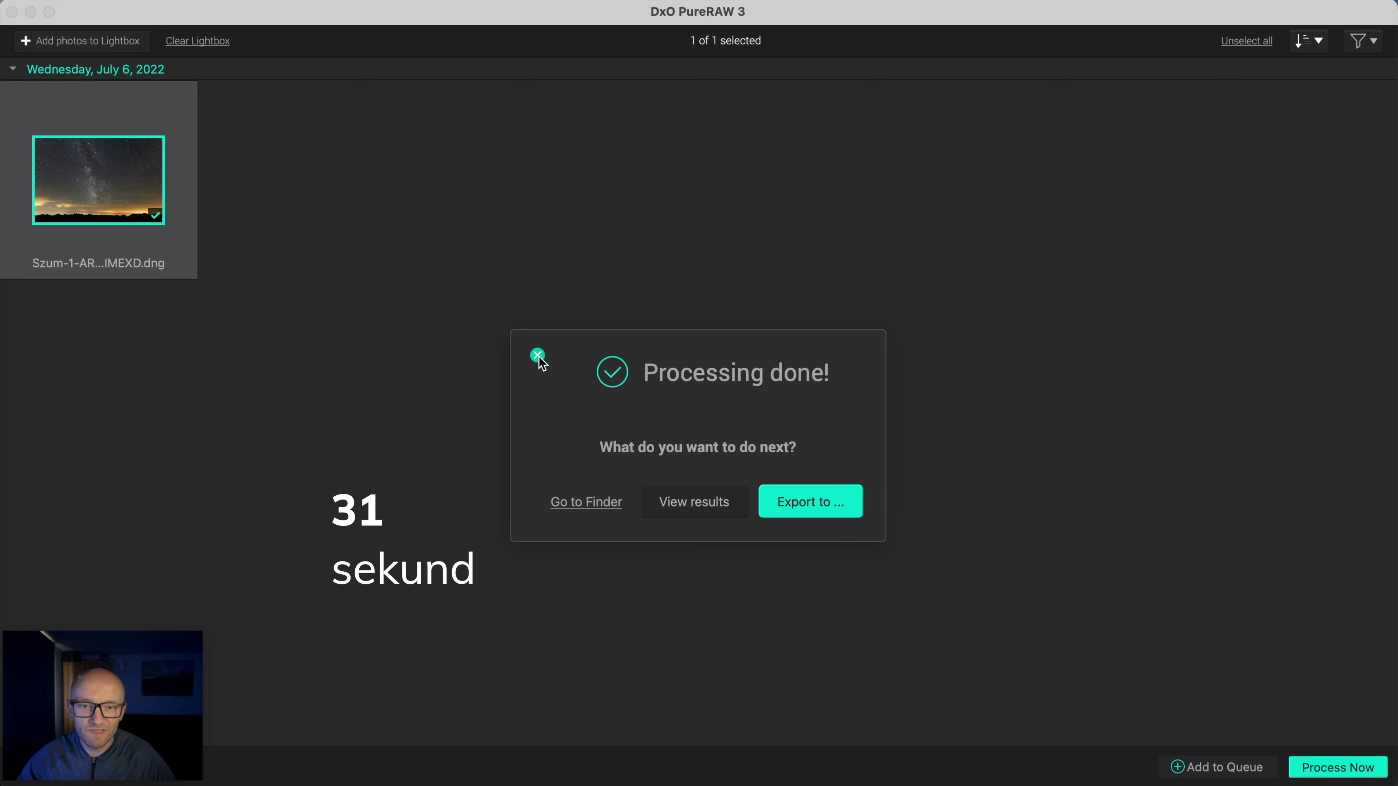
pyautogui.click(538, 356)
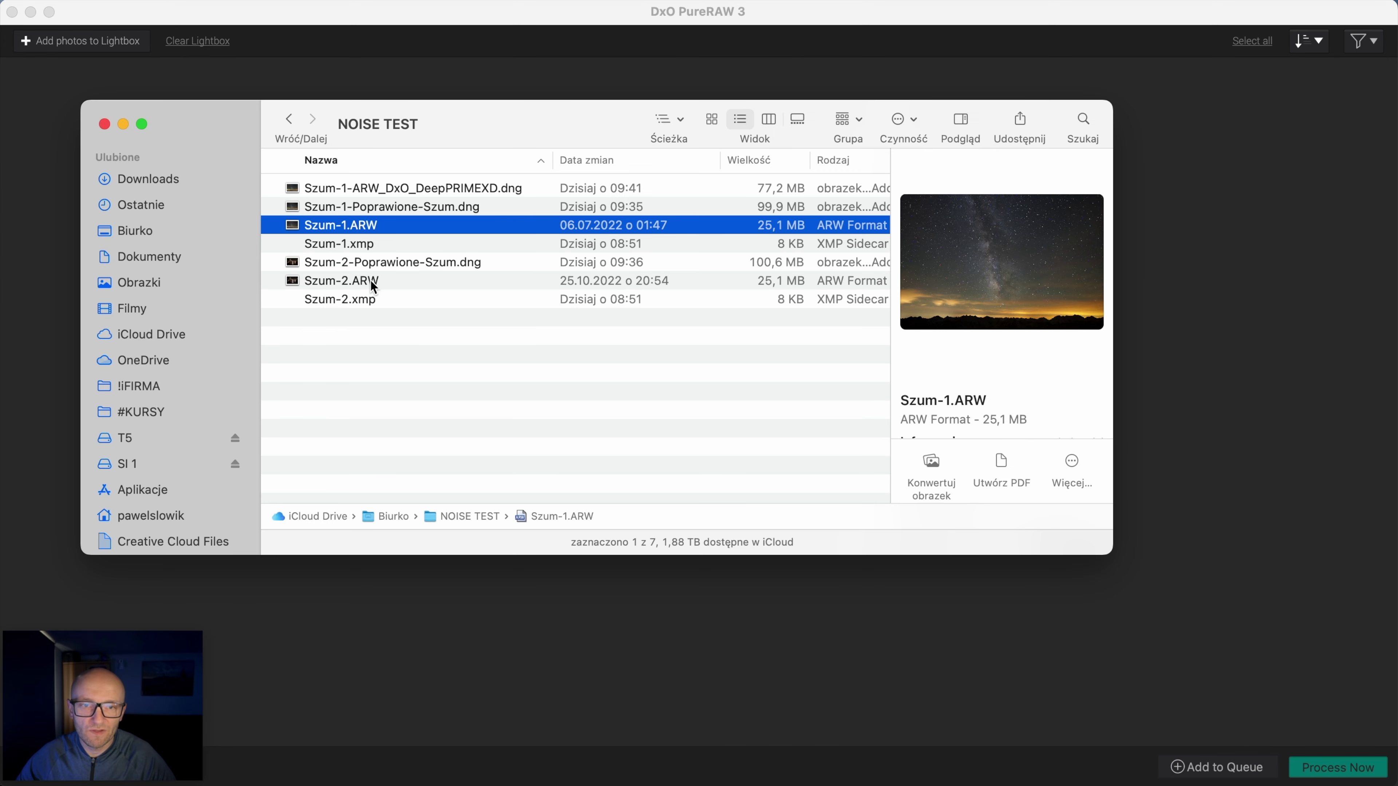
pyautogui.moveTo(371, 281); pyautogui.dragTo(632, 620)
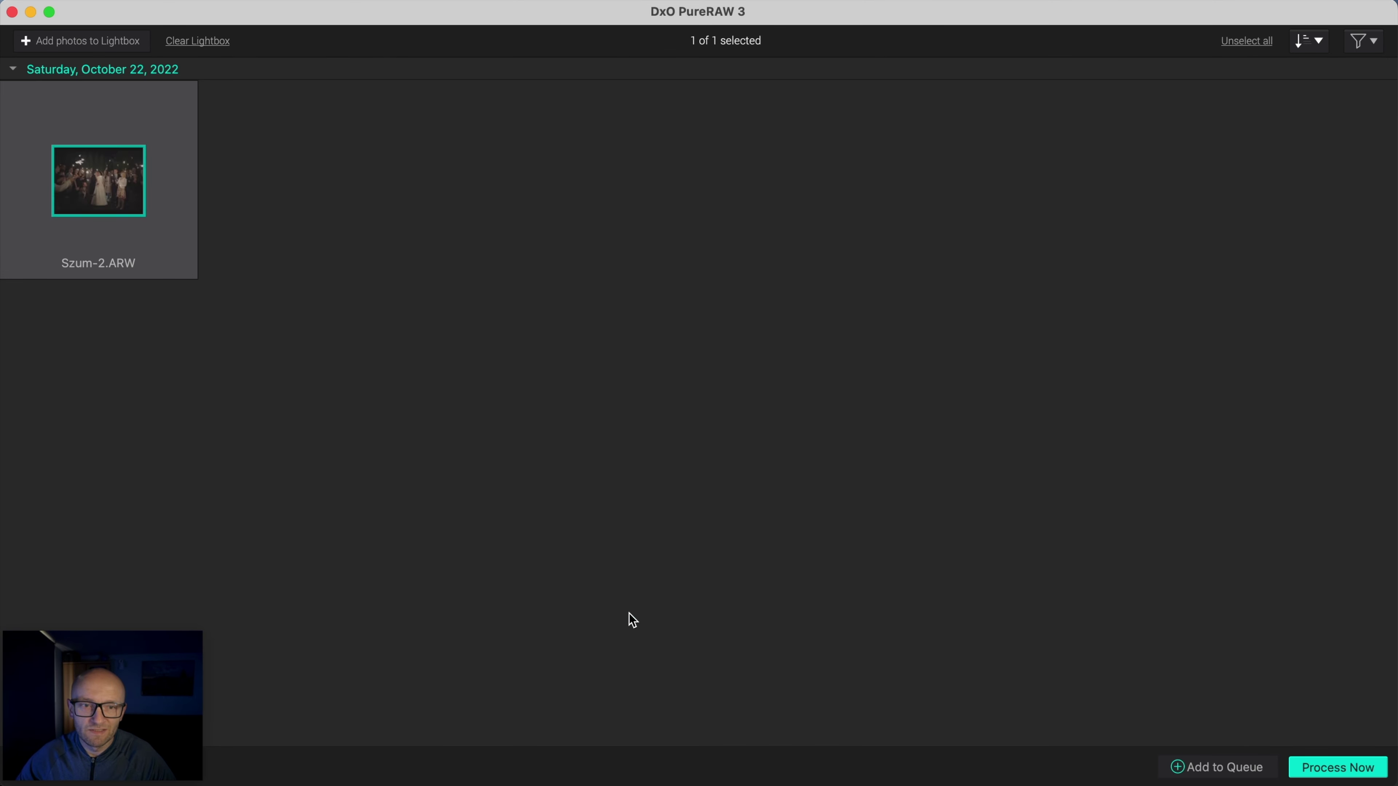
# Step: Process Szum-2.ARW with DeepPRIME XD into a DNG and dismiss the completion messages
pyautogui.click(1346, 770)
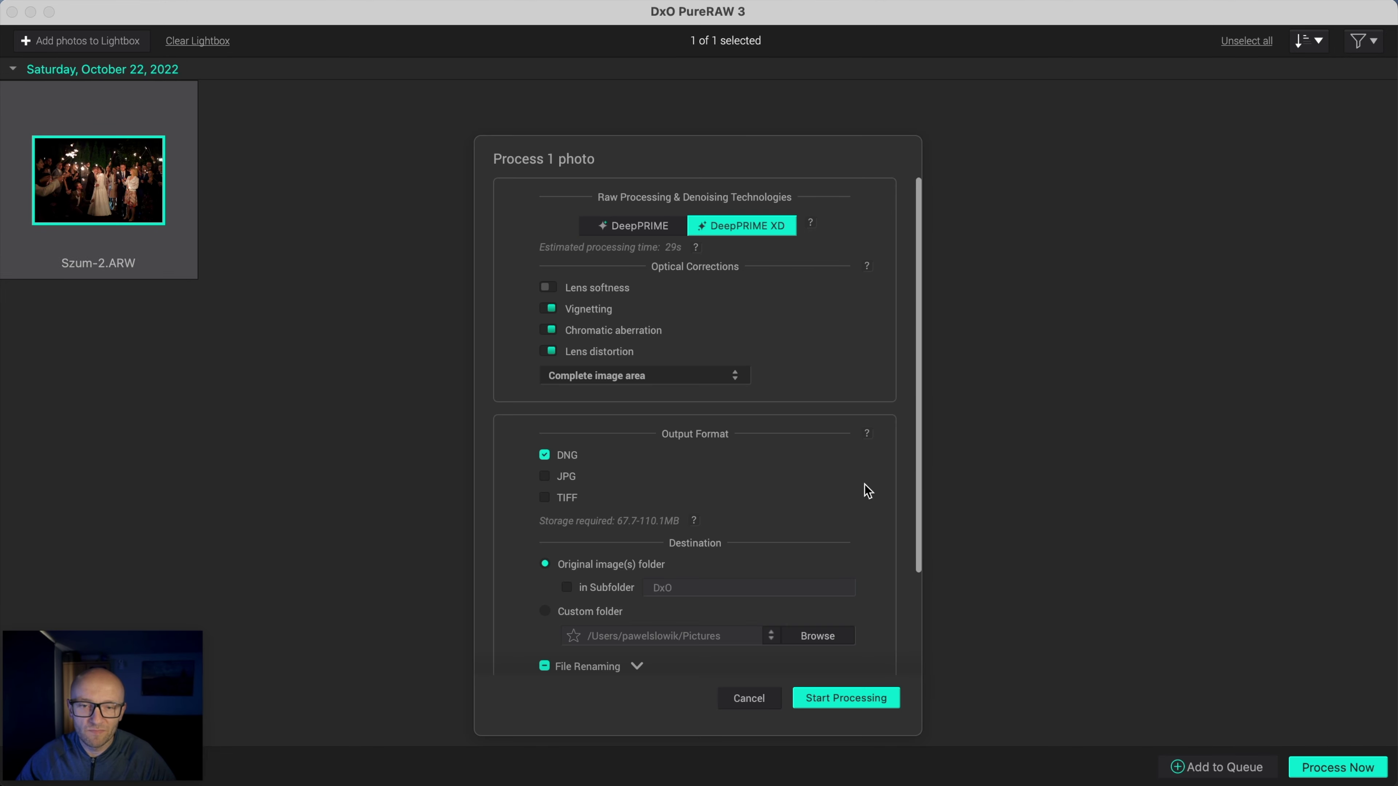
pyautogui.scroll(-3, 622, 438)
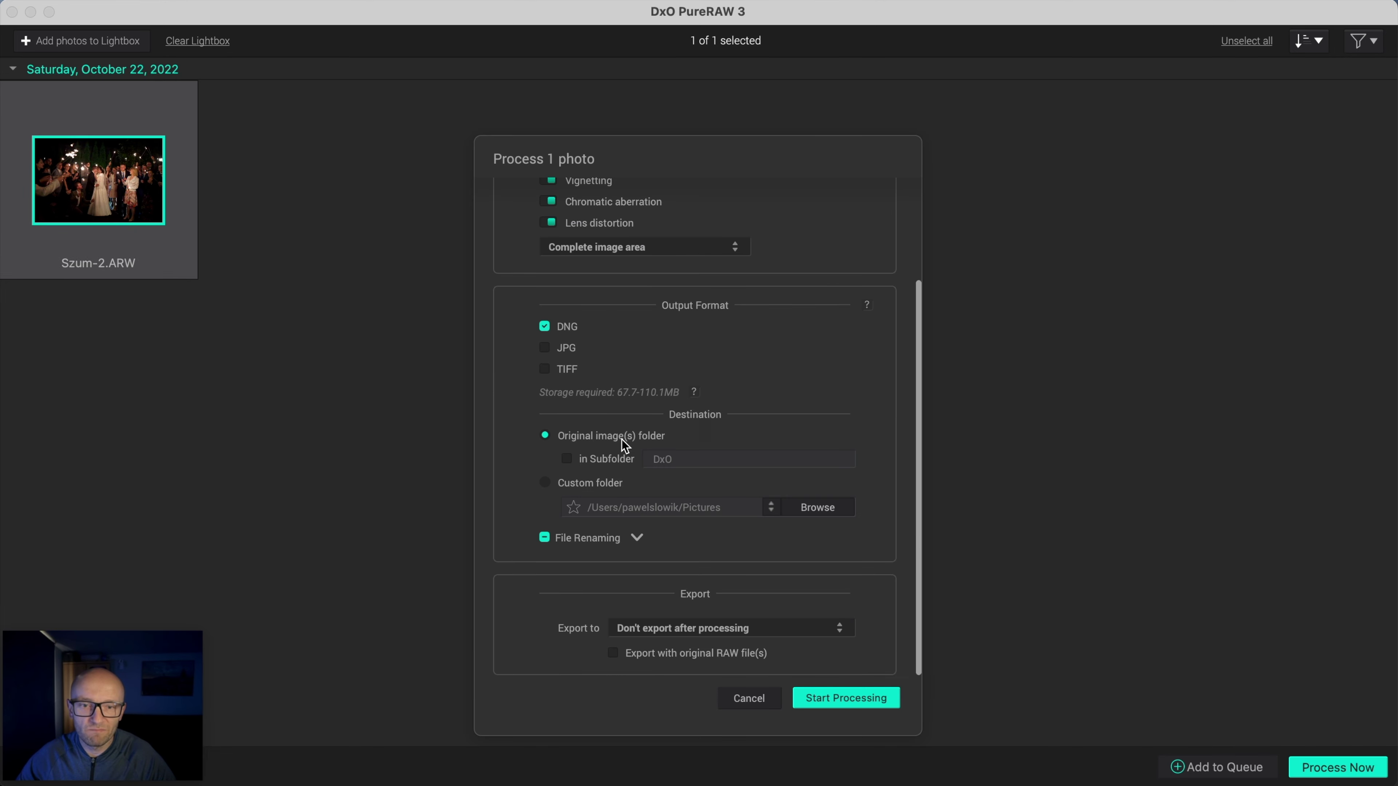
pyautogui.click(832, 699)
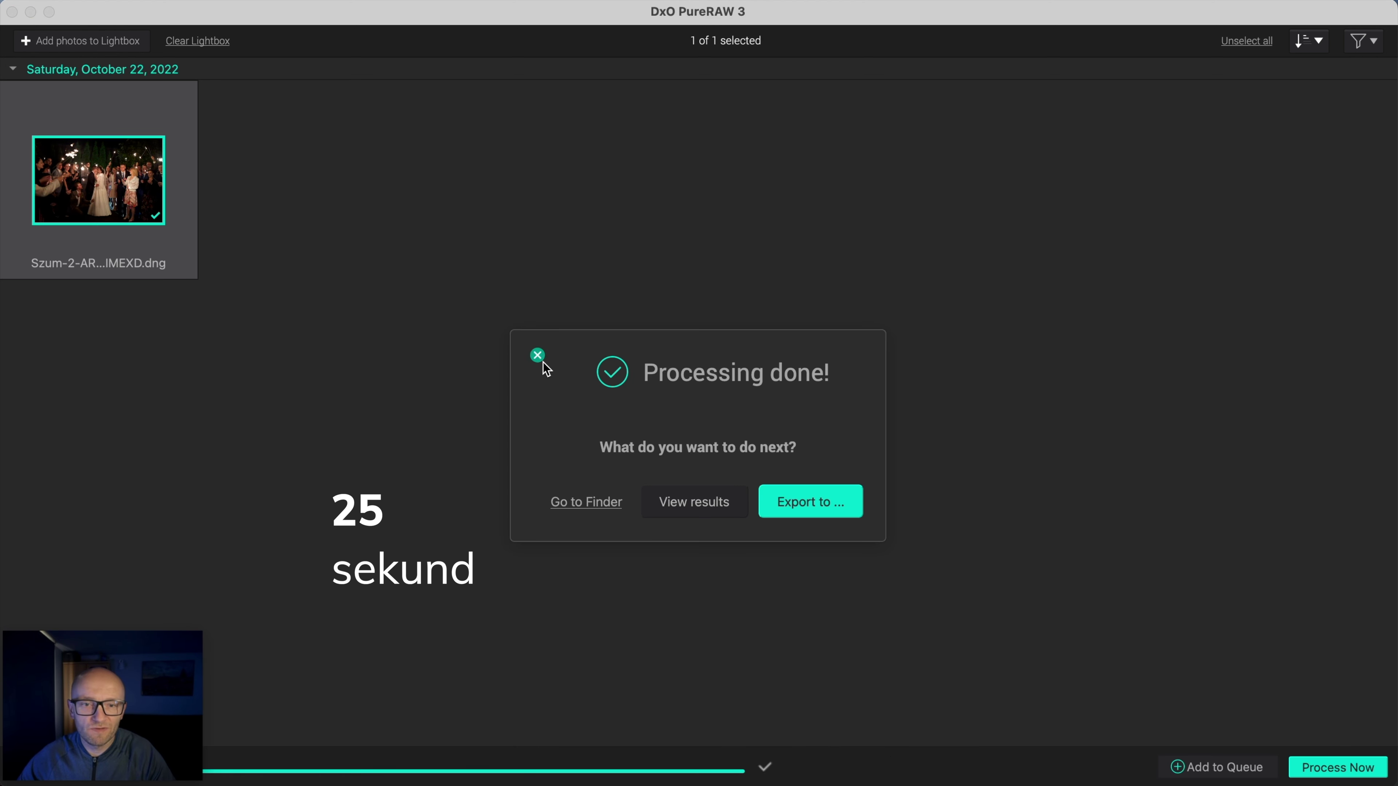
pyautogui.click(538, 356)
pyautogui.click(856, 473)
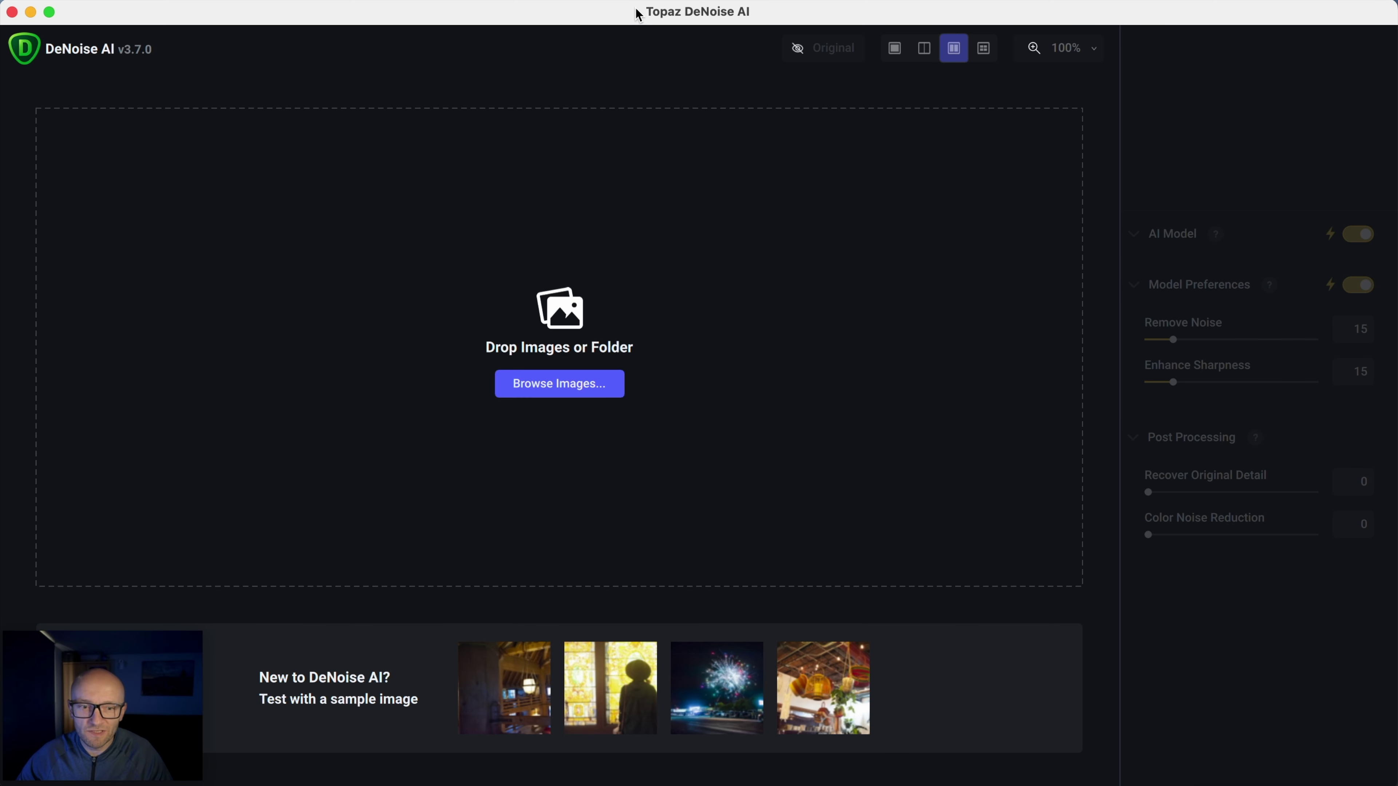
# Step: Load Szum-1.ARW from the NOISE TEST folder into DeNoise AI's RAW model
pyautogui.click(279, 782)
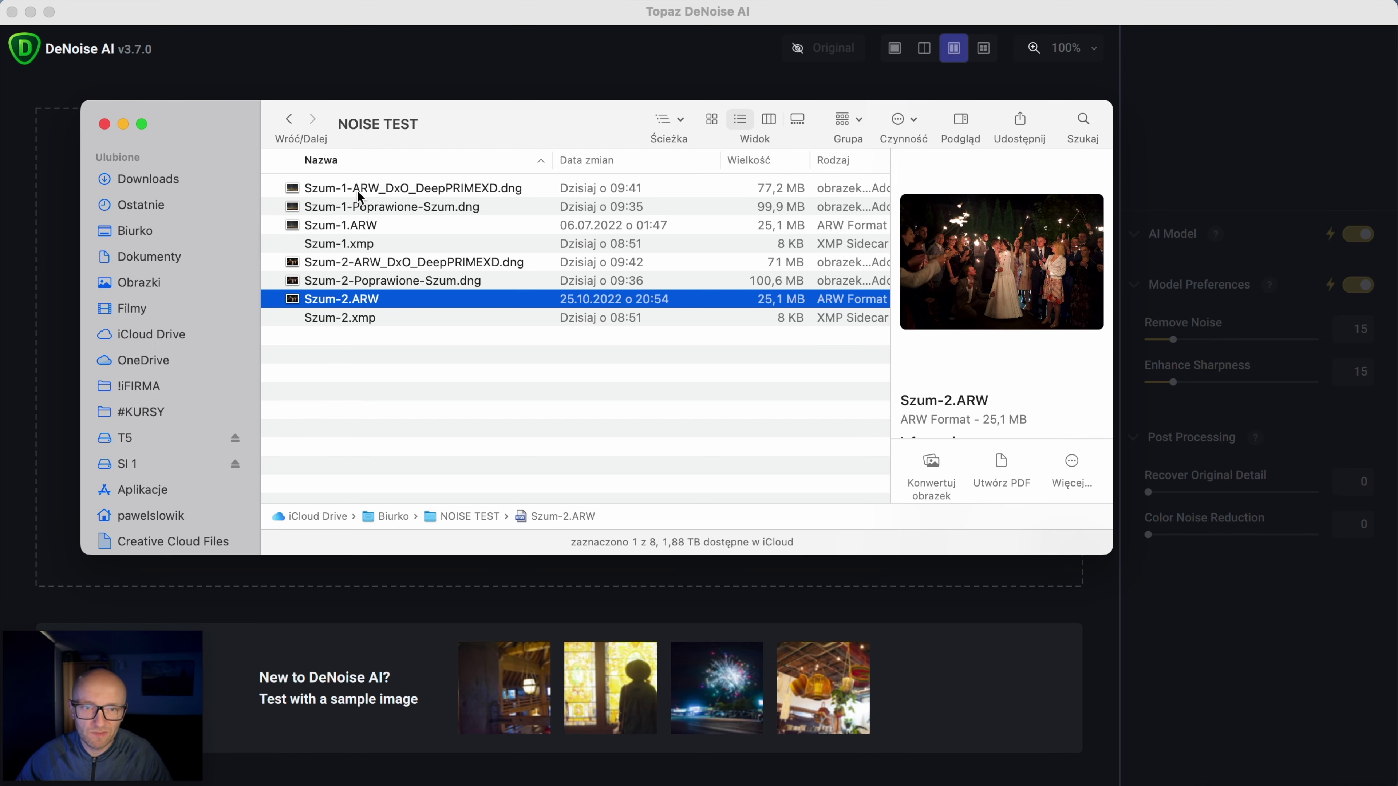
pyautogui.moveTo(366, 225); pyautogui.dragTo(468, 570)
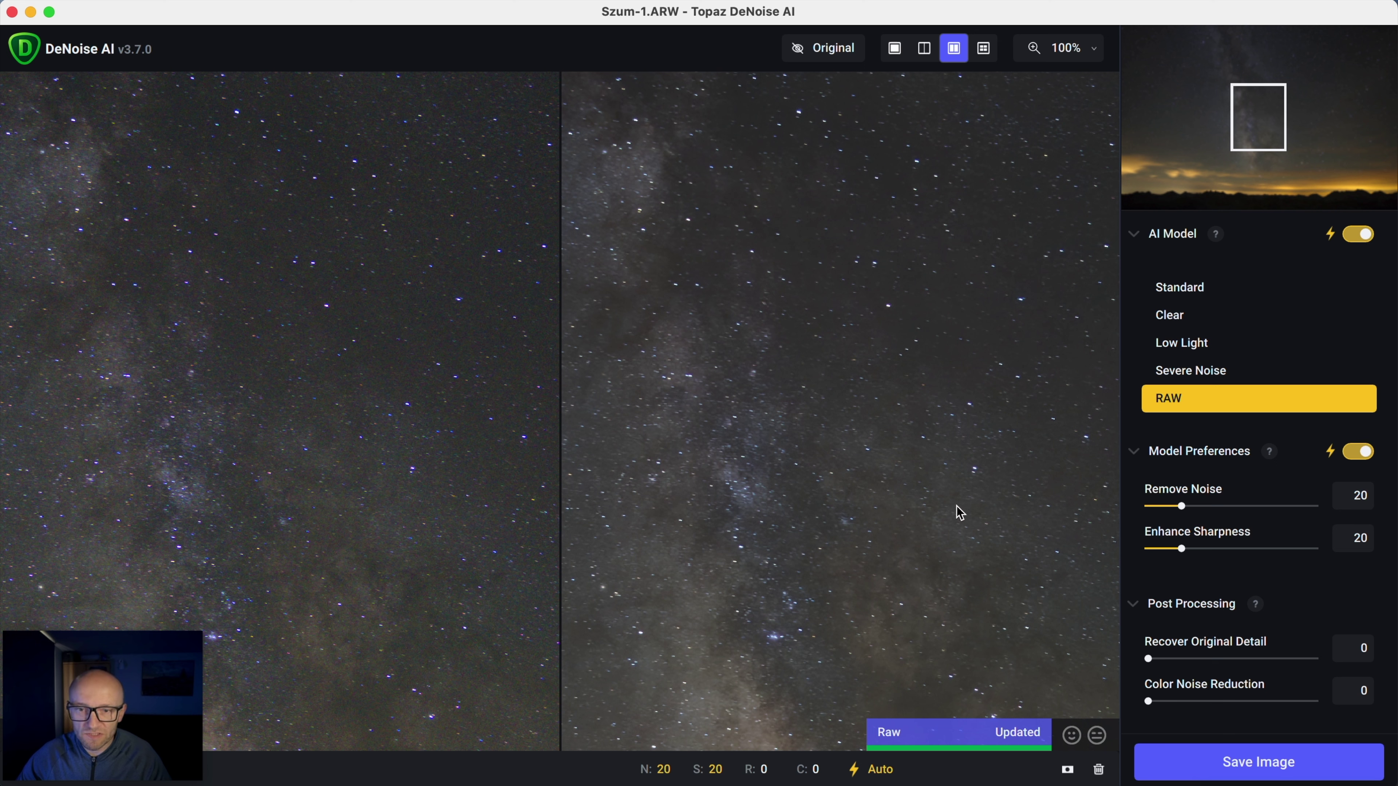
pyautogui.moveTo(961, 513)
pyautogui.mouseDown()
pyautogui.moveTo(952, 161)
pyautogui.moveTo(307, 540)
pyautogui.mouseUp()
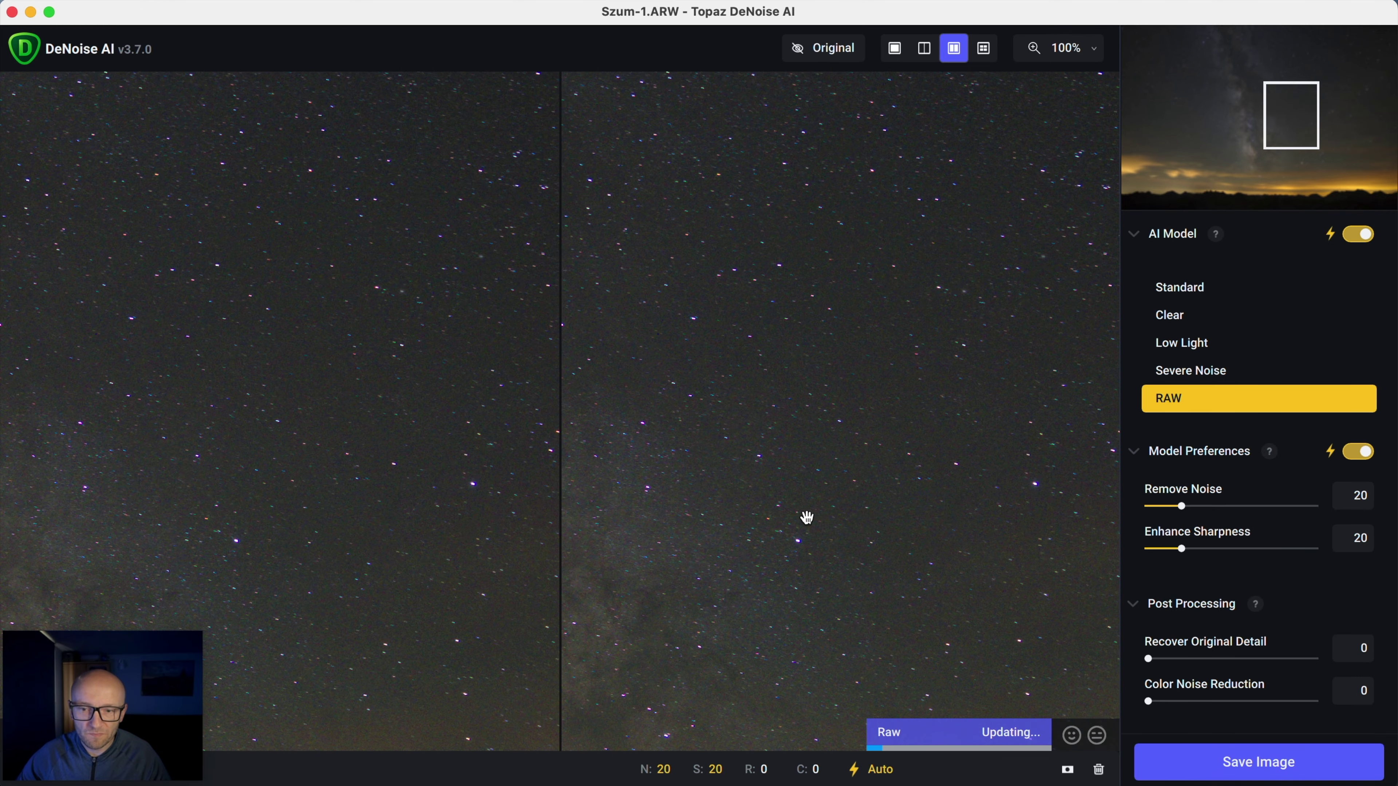
pyautogui.moveTo(805, 519); pyautogui.dragTo(799, 597)
pyautogui.click(984, 48)
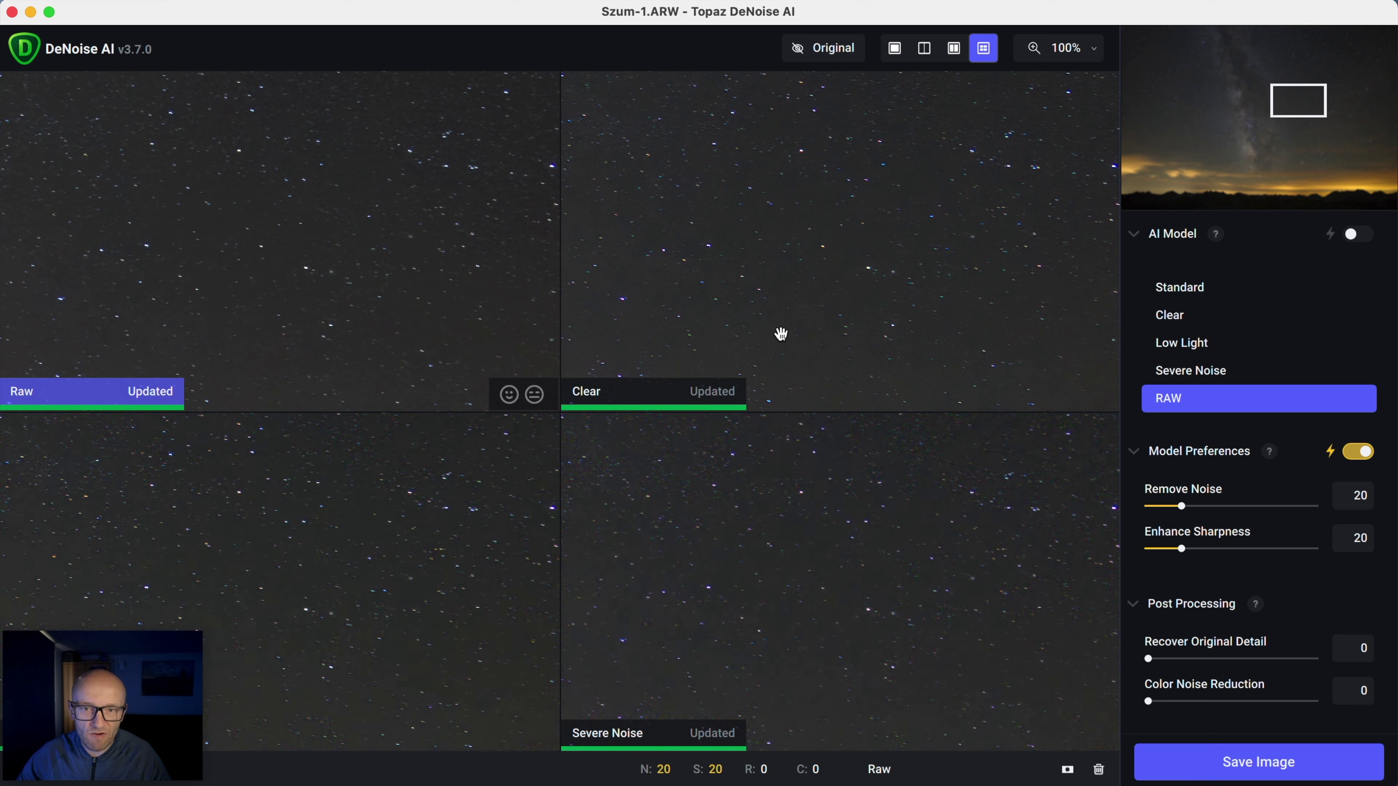
pyautogui.moveTo(822, 589); pyautogui.dragTo(1069, 419)
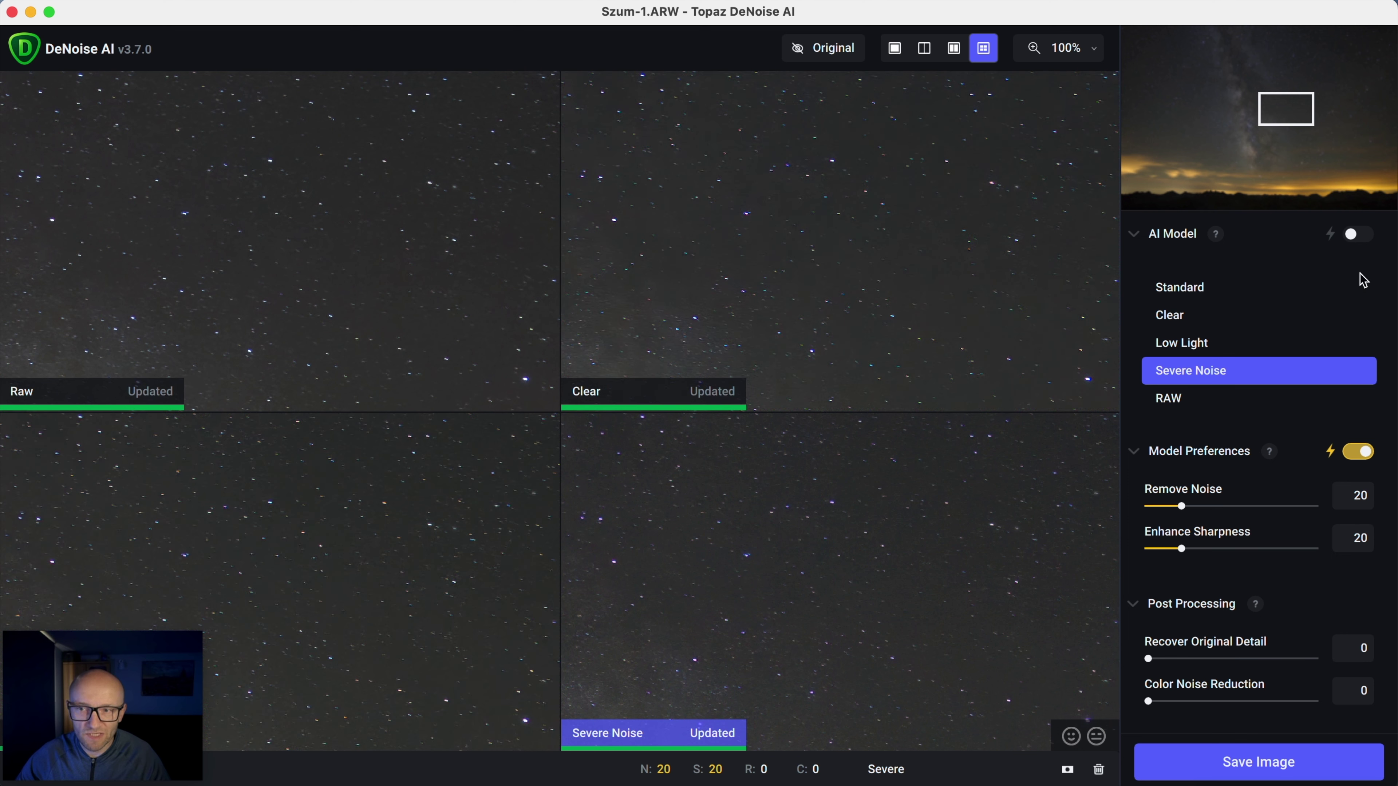
pyautogui.click(954, 48)
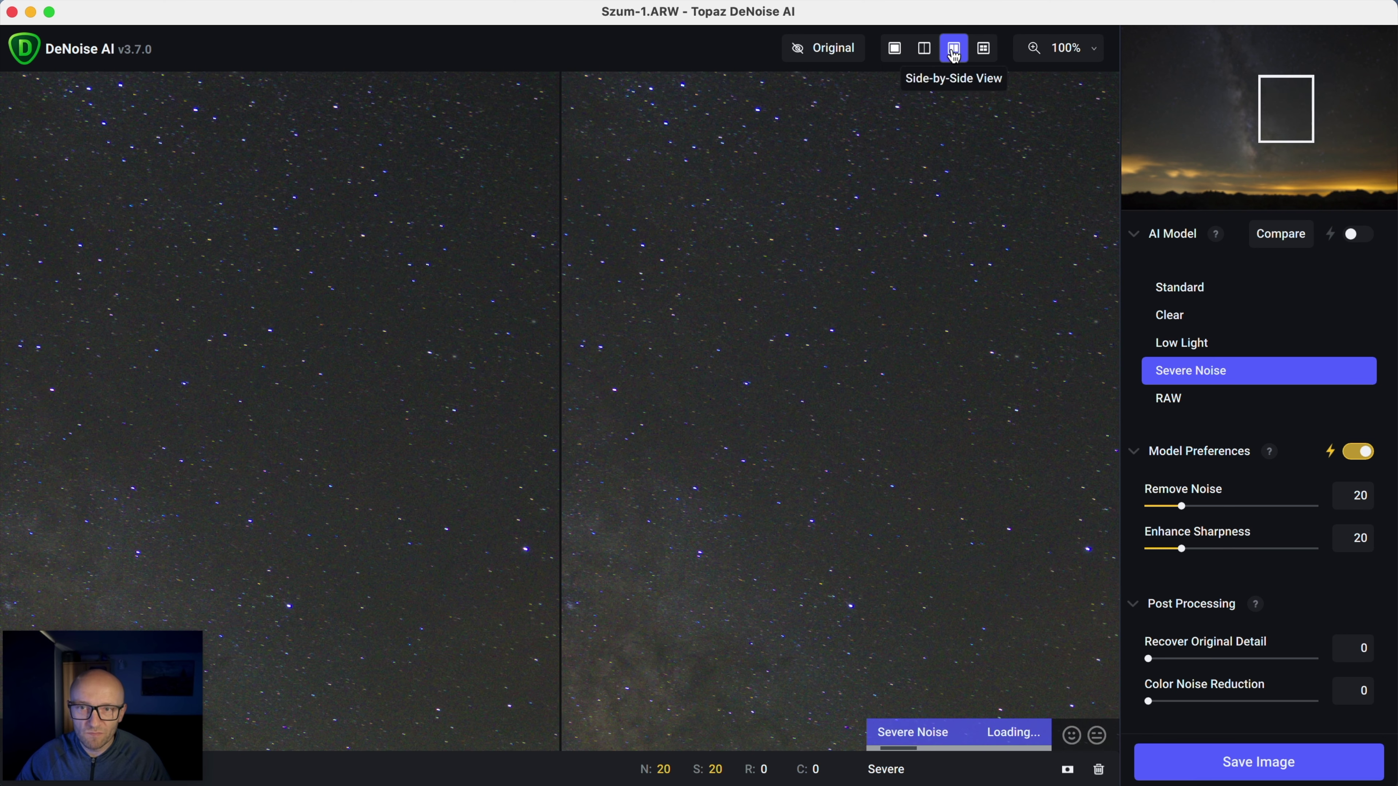
pyautogui.click(1357, 234)
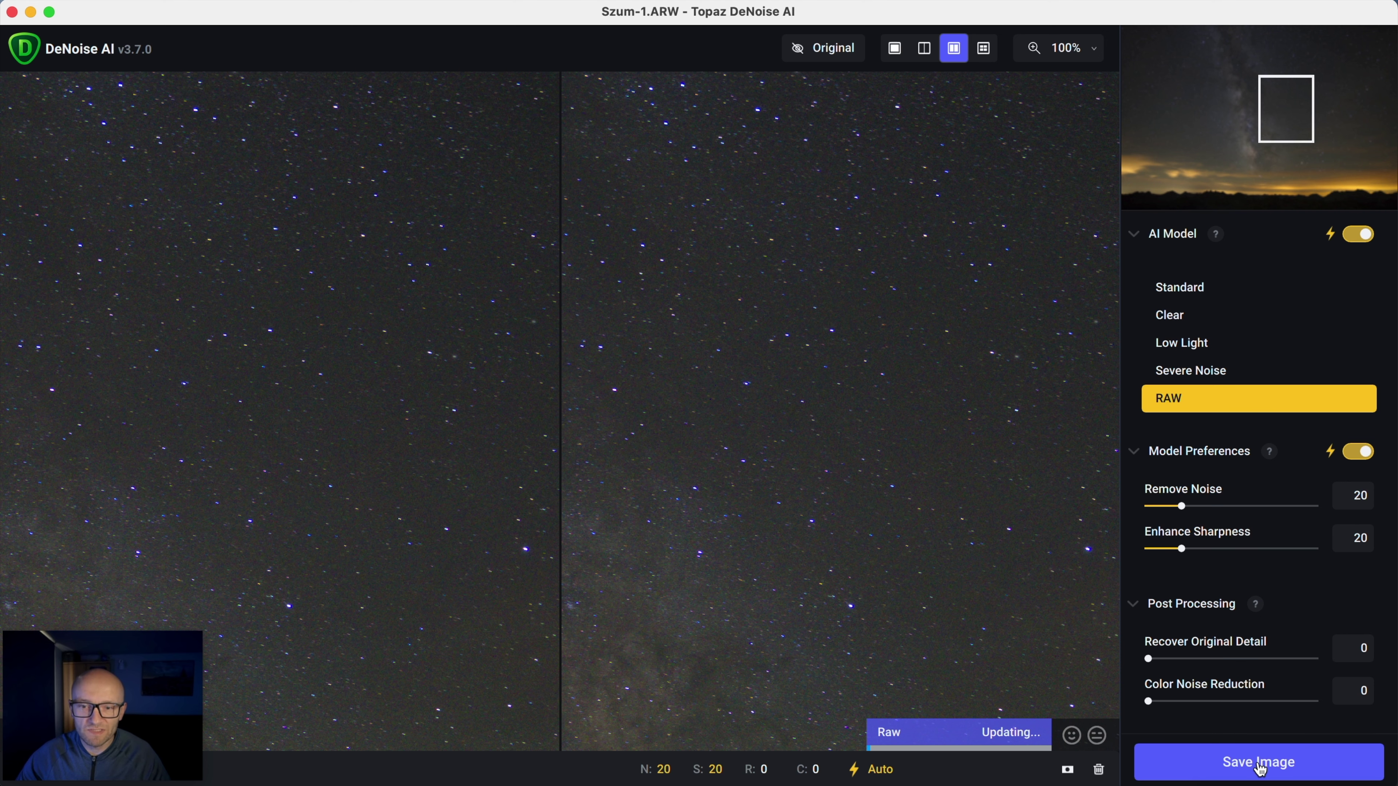
# Step: Save denoised Szum-1 as DNG 'Szum-1-Topaz-raw' on the Desktop and return to the editor
pyautogui.click(1260, 769)
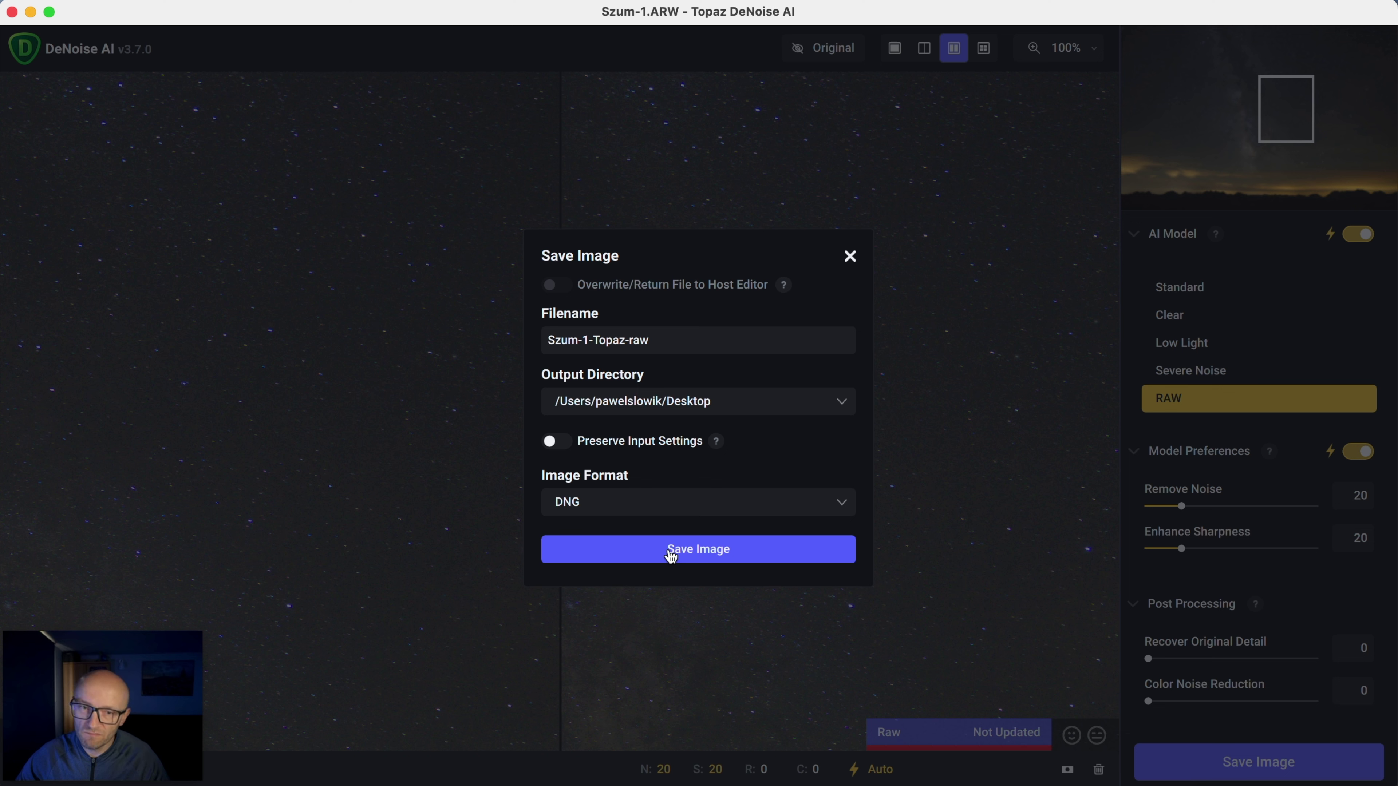
pyautogui.click(670, 555)
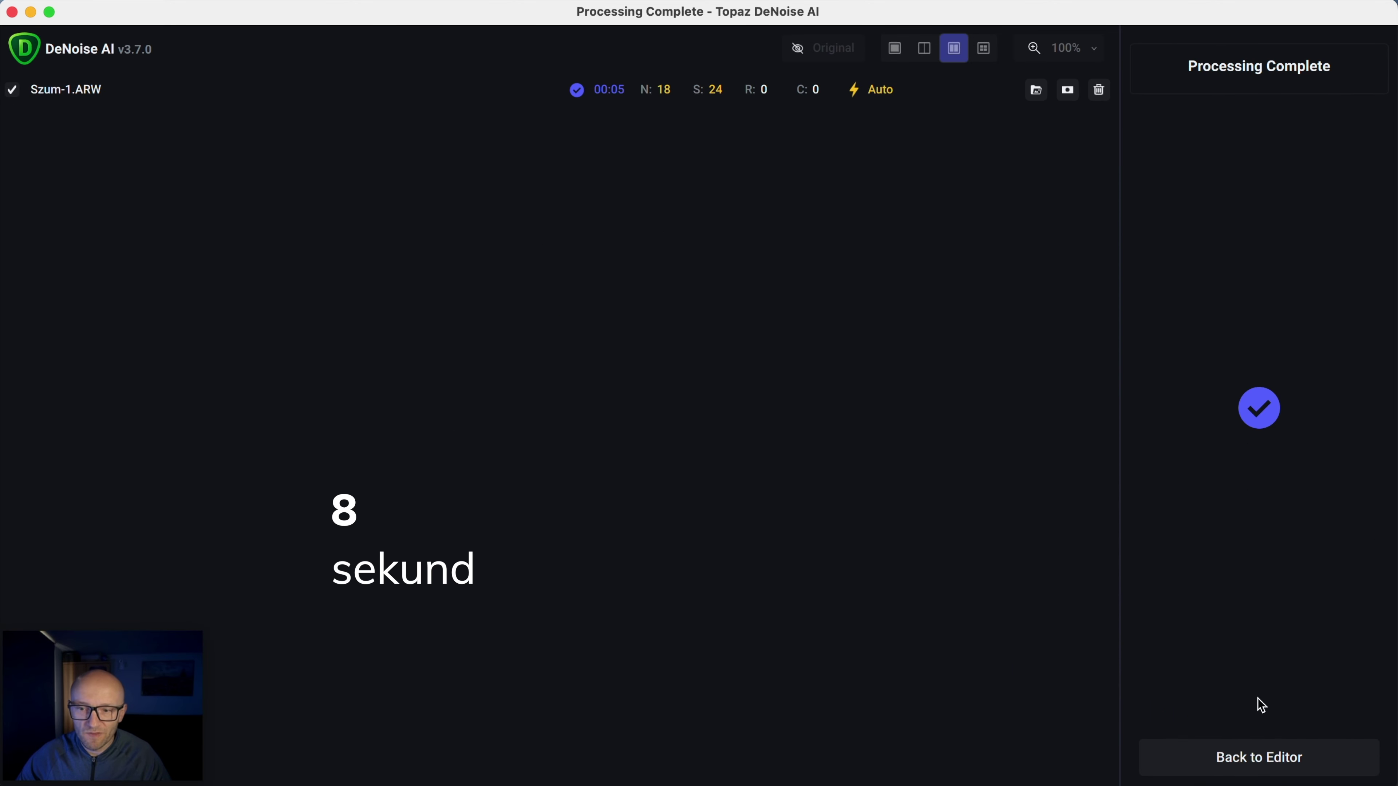
pyautogui.click(1257, 755)
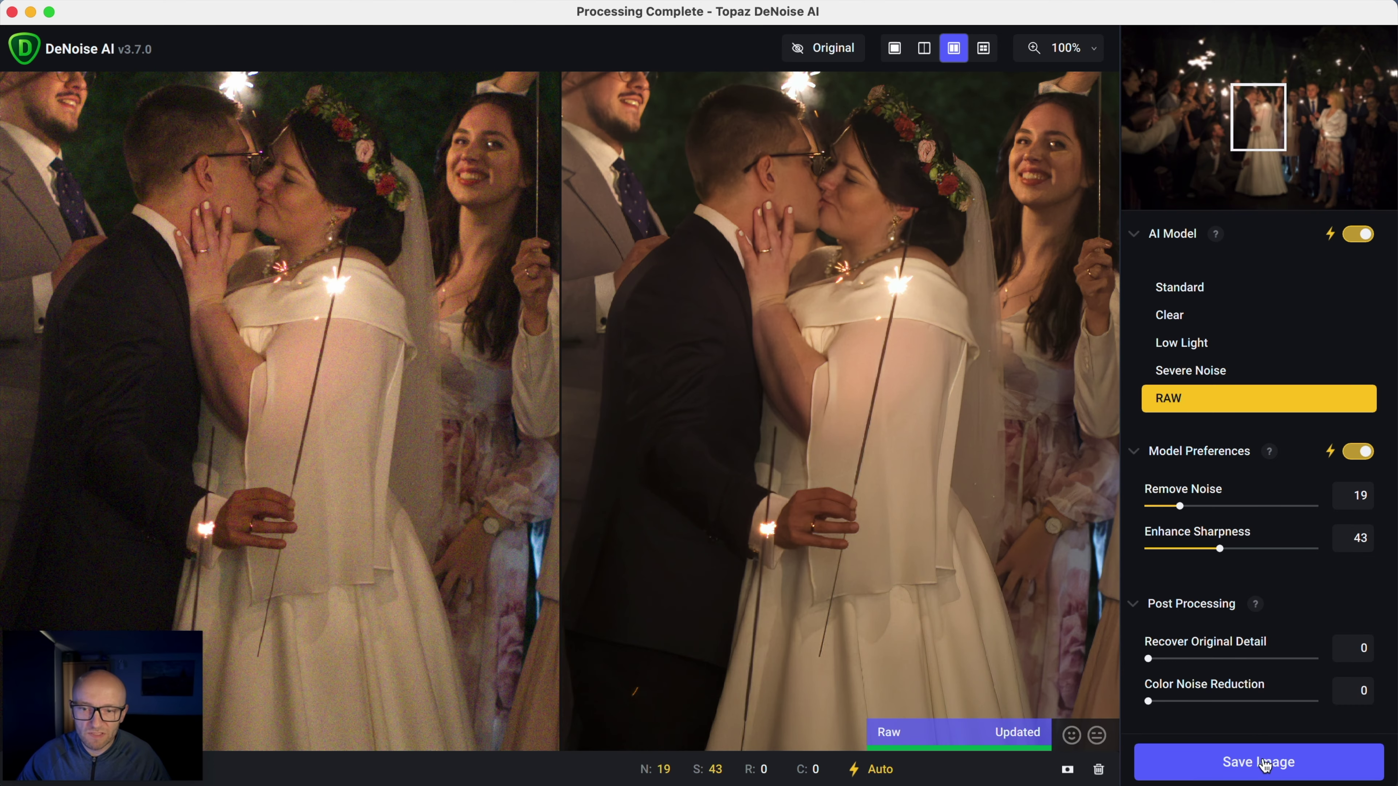
# Step: Save the denoised wedding photo as DNG 'Szum-2-Topaz-raw' on the Desktop
pyautogui.click(1258, 757)
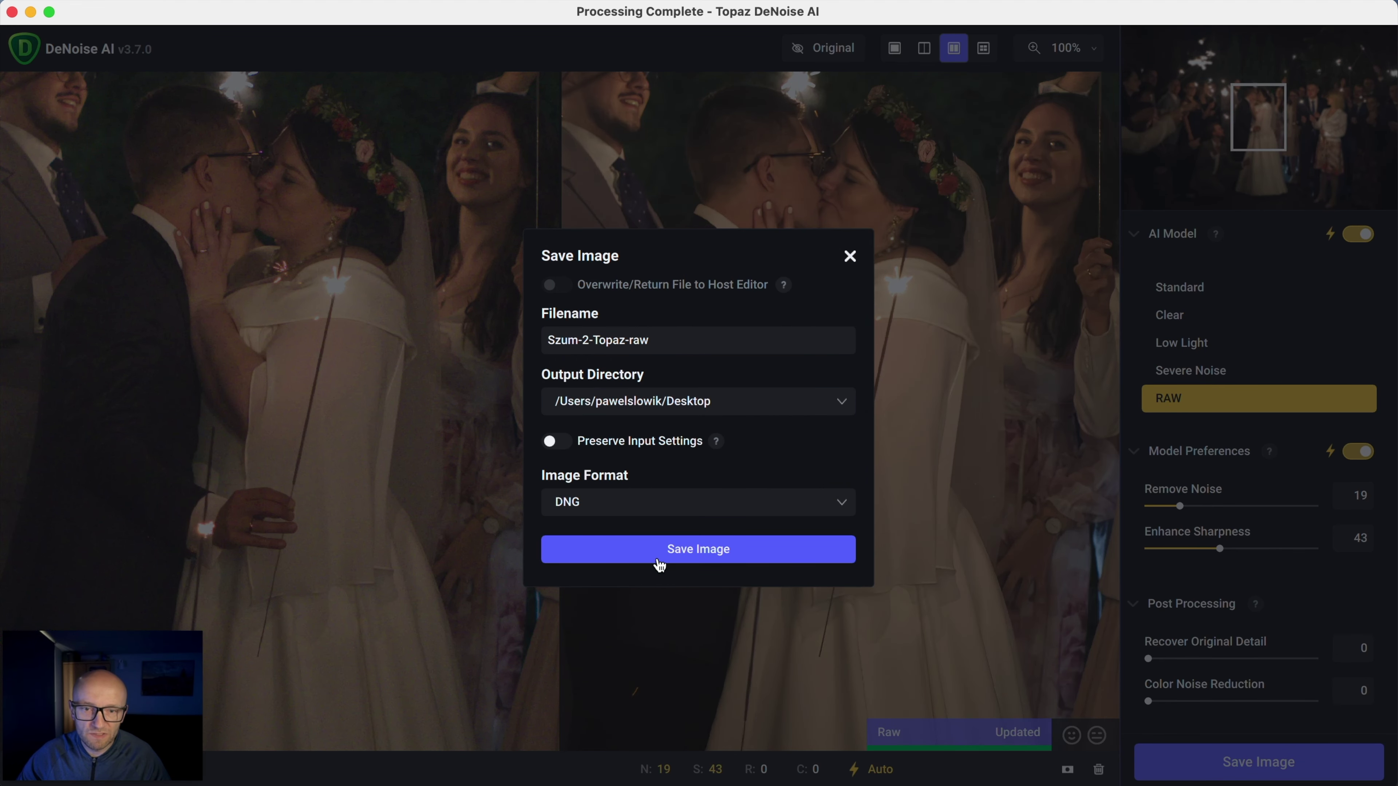
pyautogui.click(654, 557)
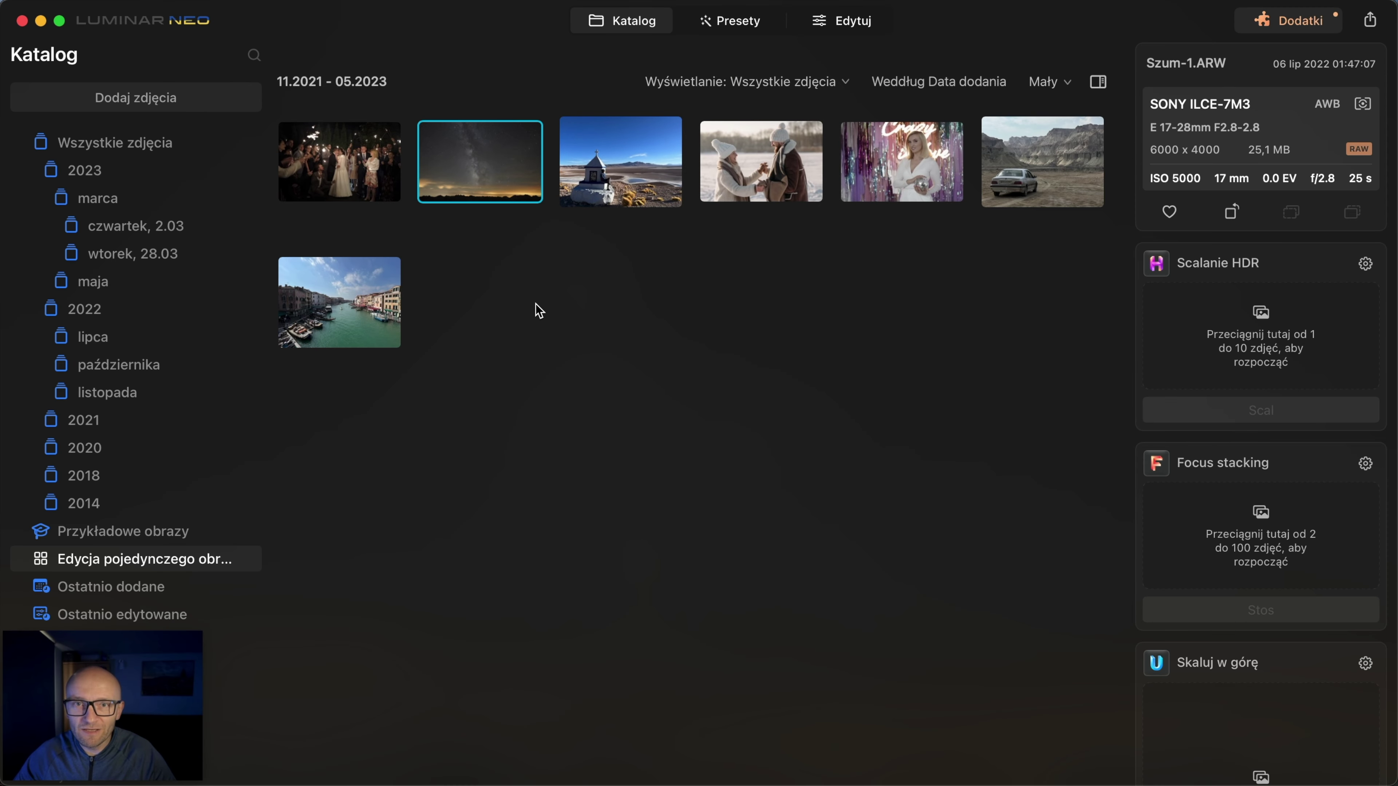
pyautogui.moveTo(479, 160)
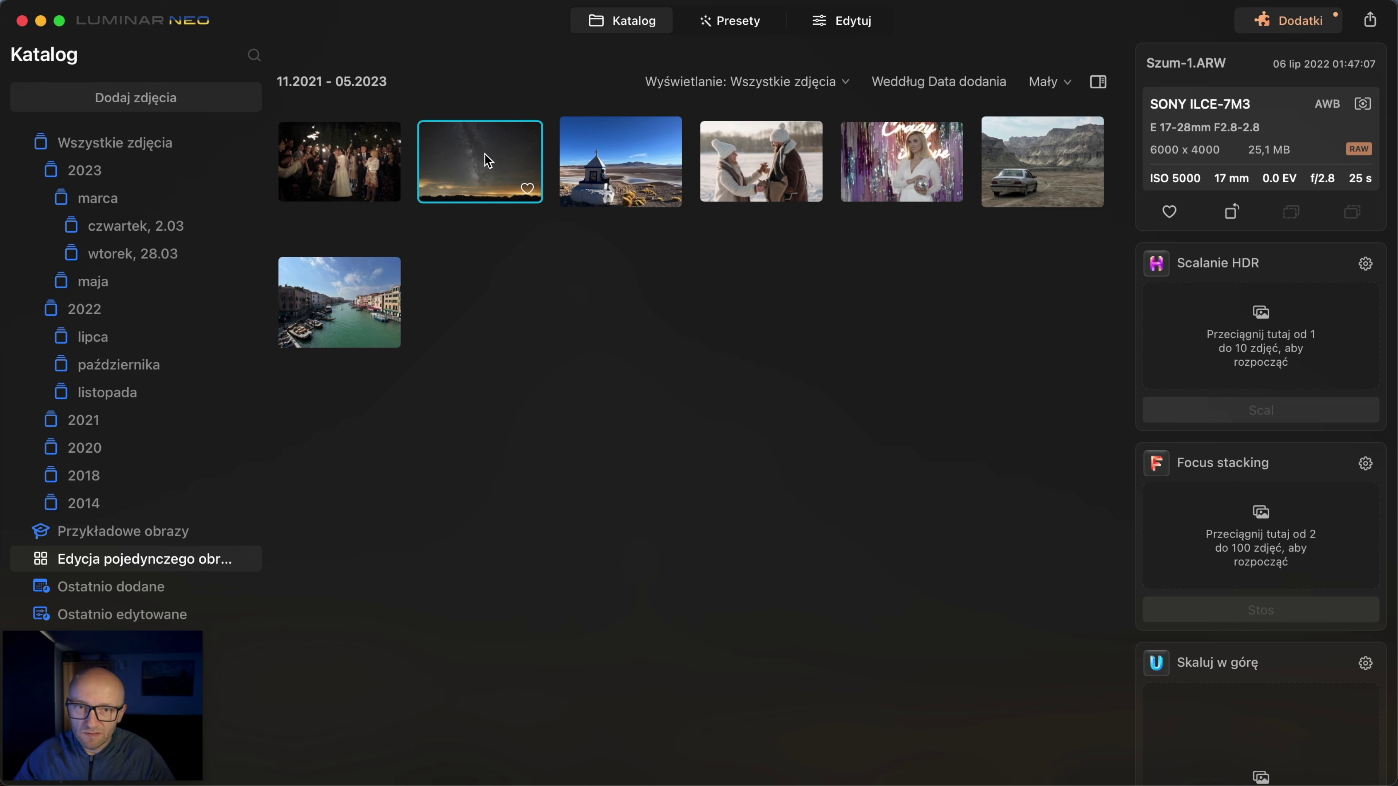
# Step: Denoise the Milky Way photo with Bezszumowe at the medium (Środkowa) strength
pyautogui.click(842, 21)
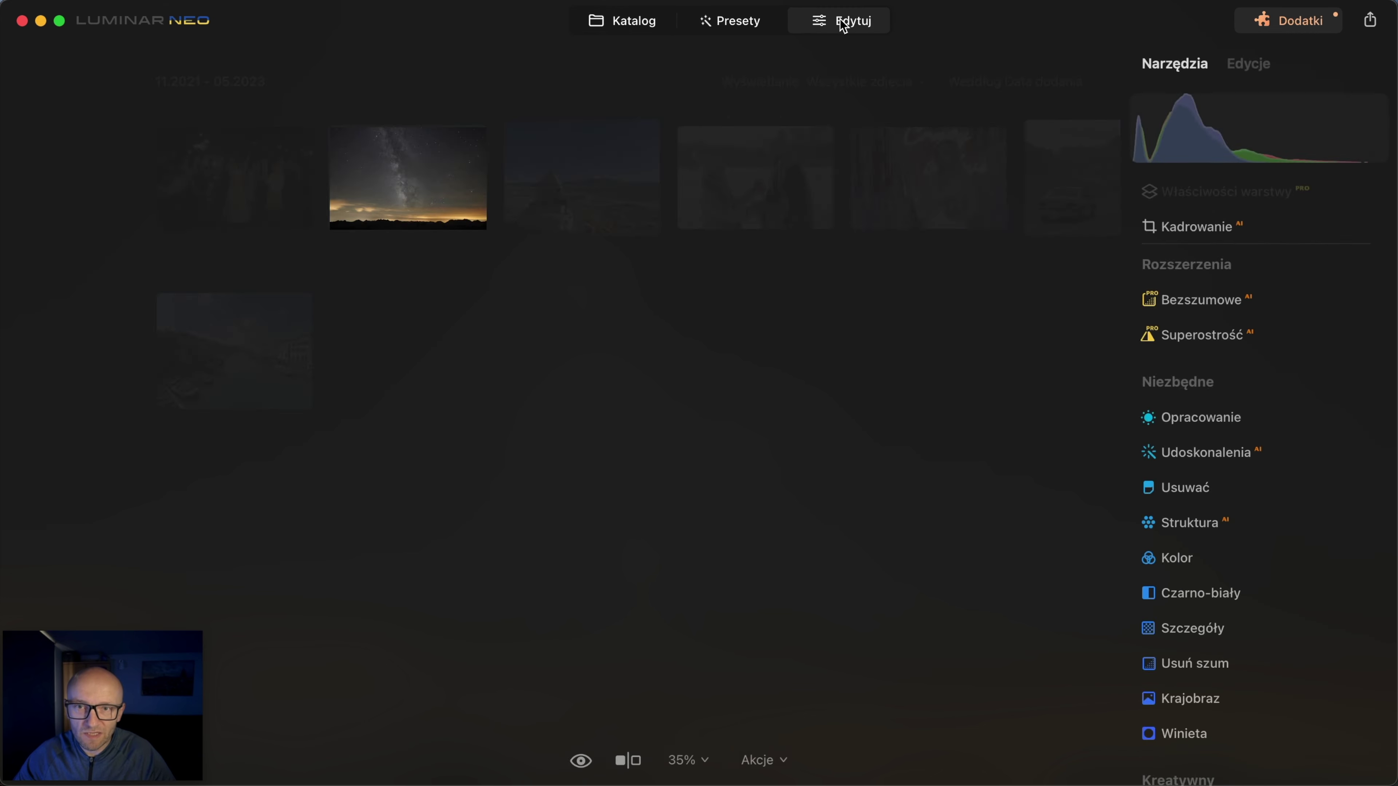
pyautogui.click(1193, 306)
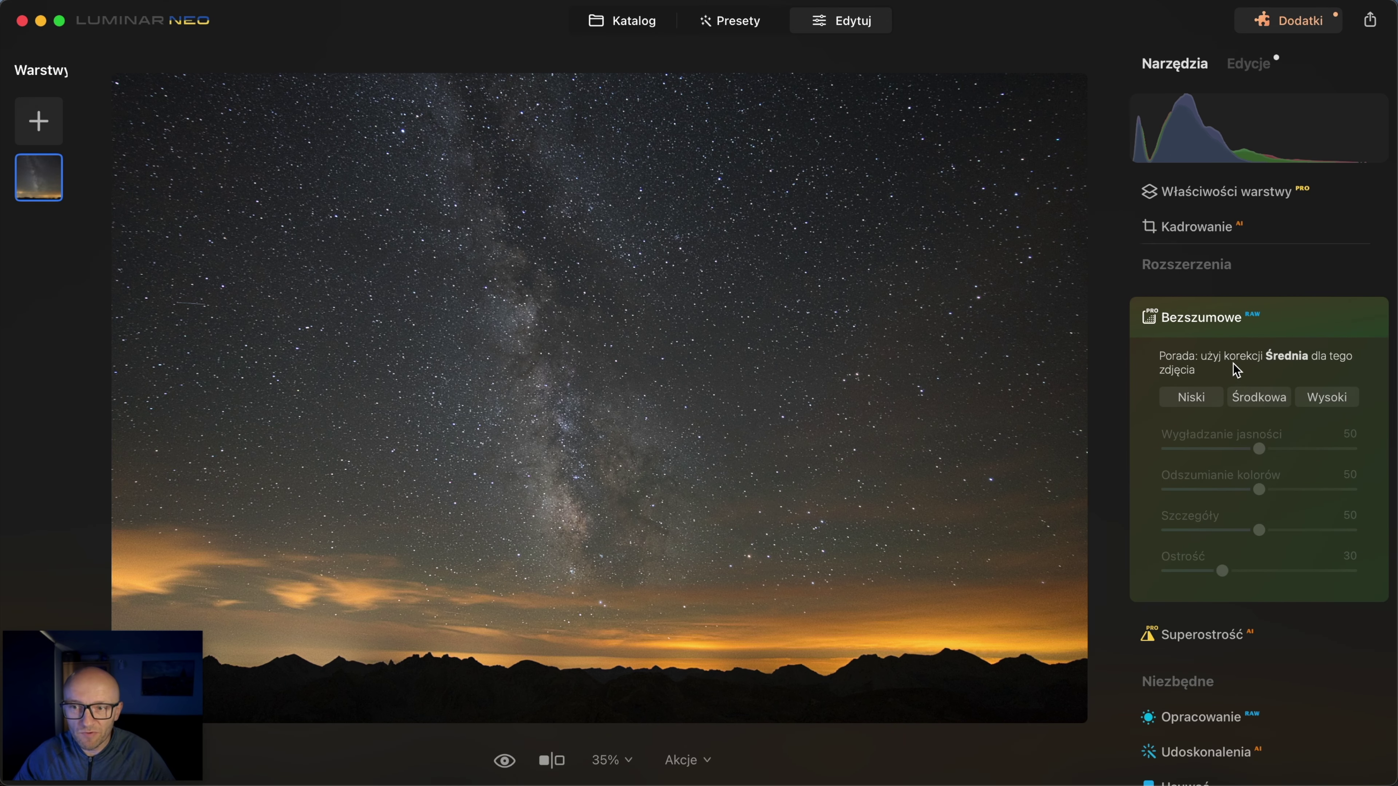
pyautogui.click(1261, 400)
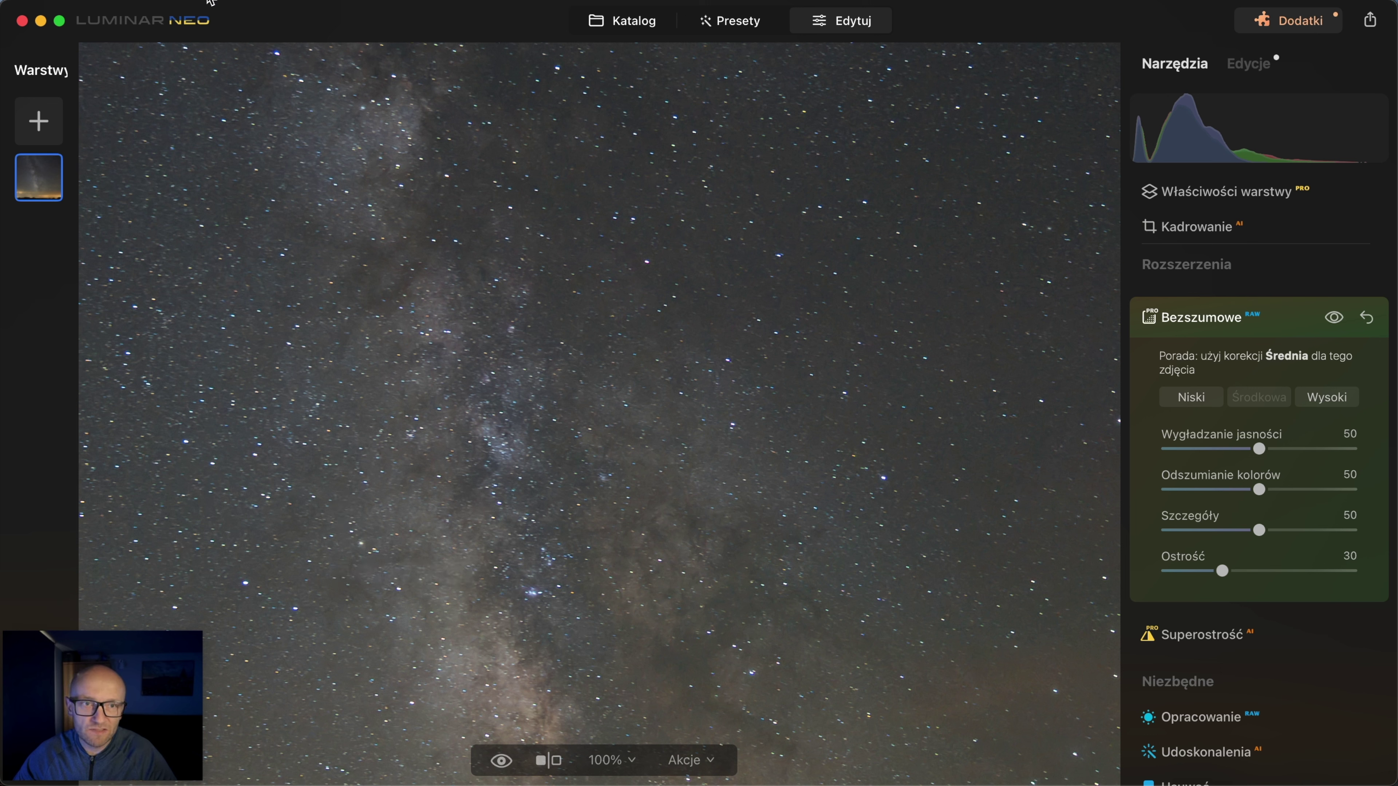
pyautogui.click(149, 1)
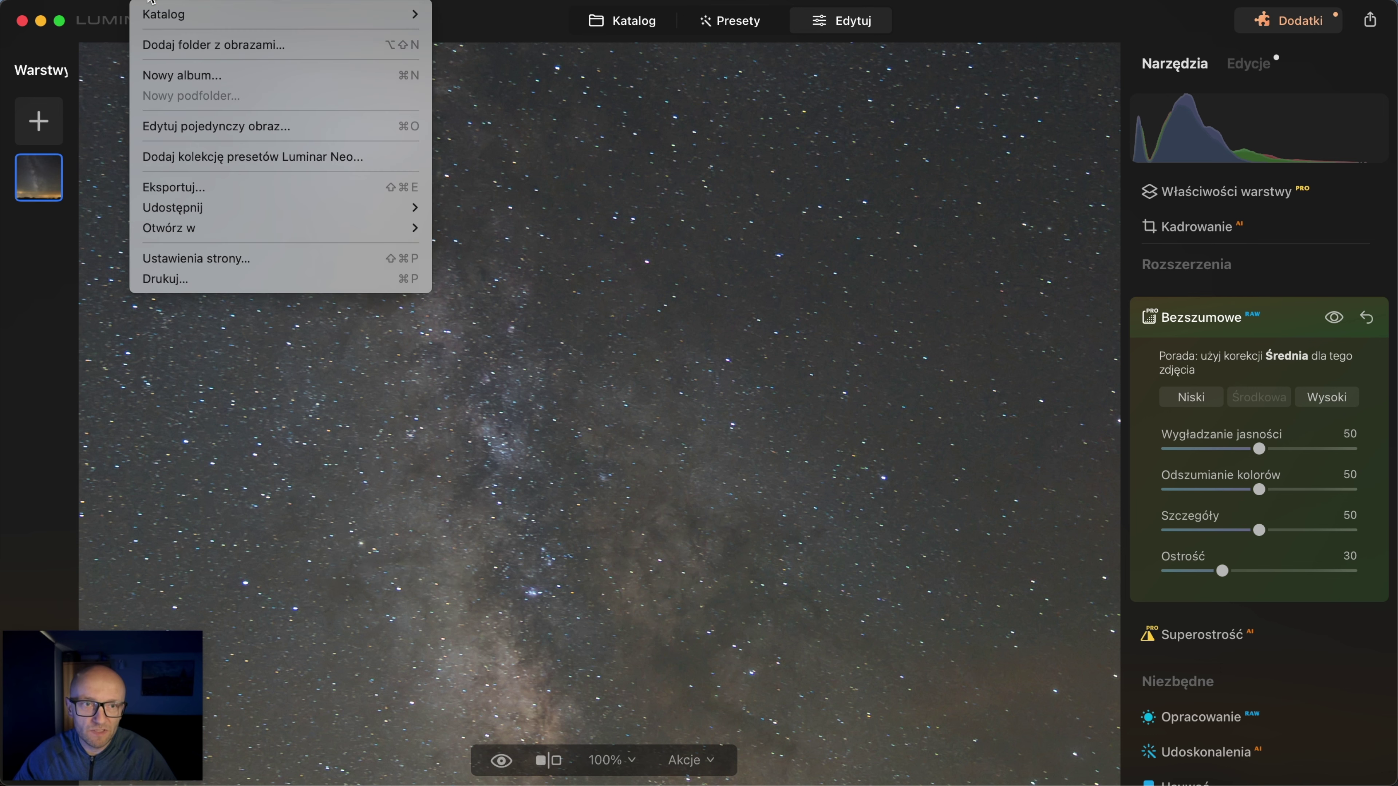
# Step: Export the Milky Way photo in Photoshop format as Szum-1.psd to Biurko — iCloud
pyautogui.click(218, 187)
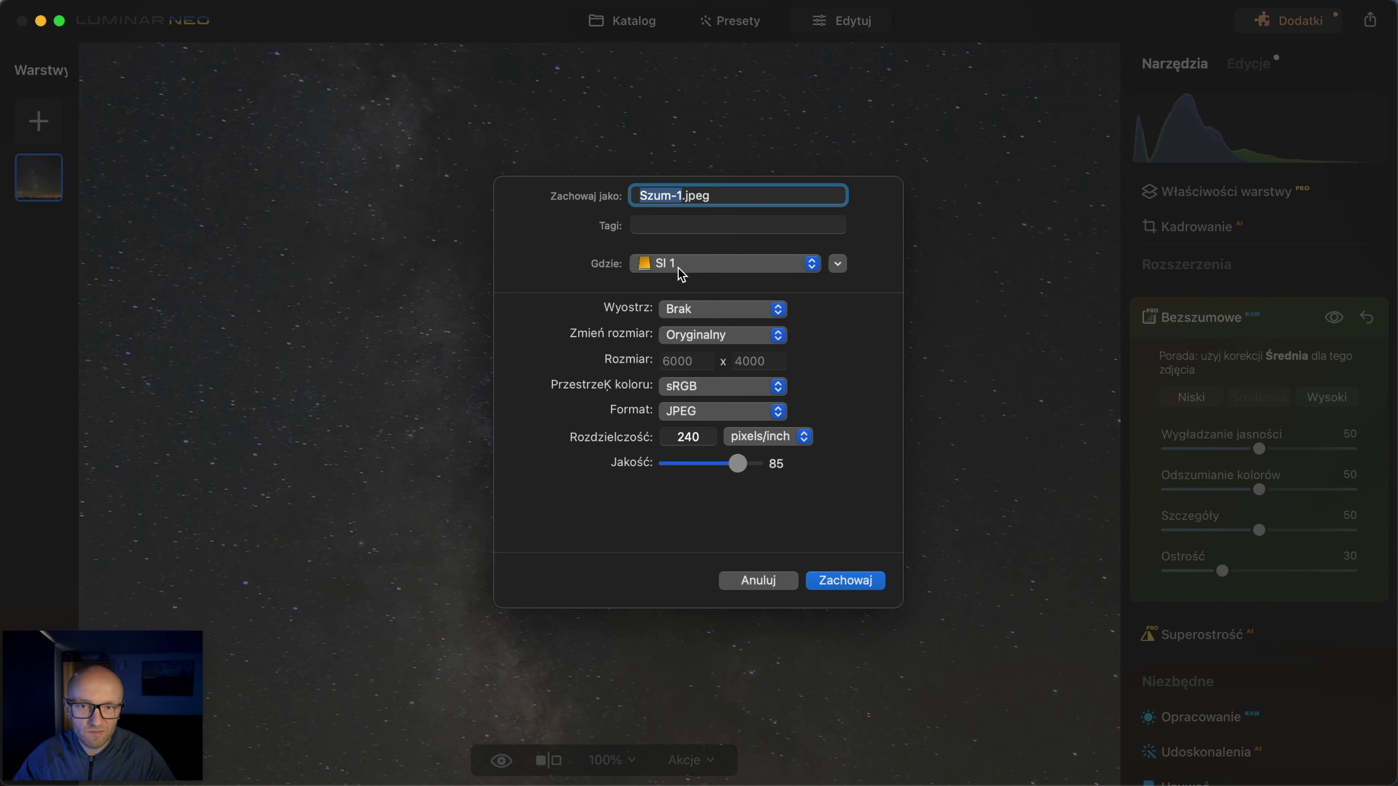
pyautogui.click(682, 266)
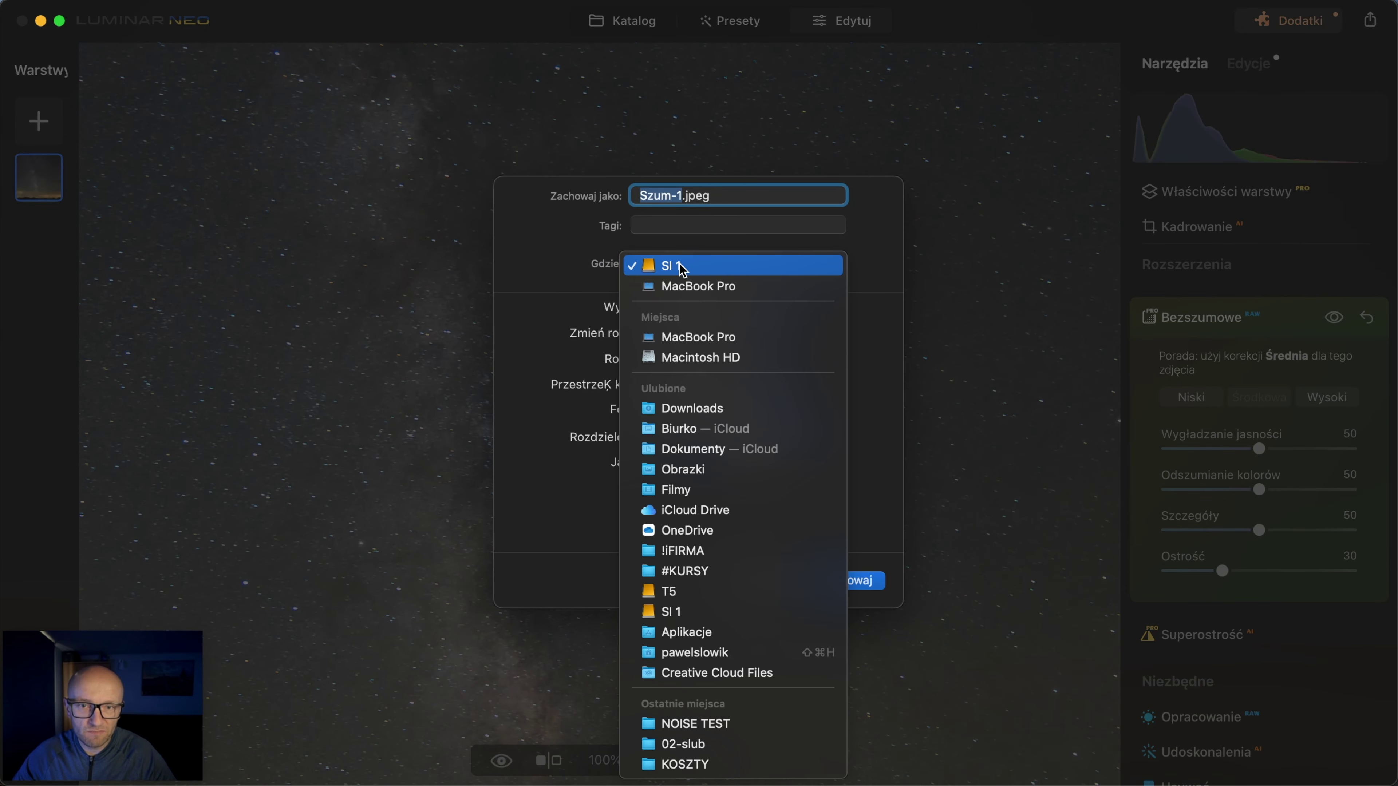
pyautogui.click(754, 429)
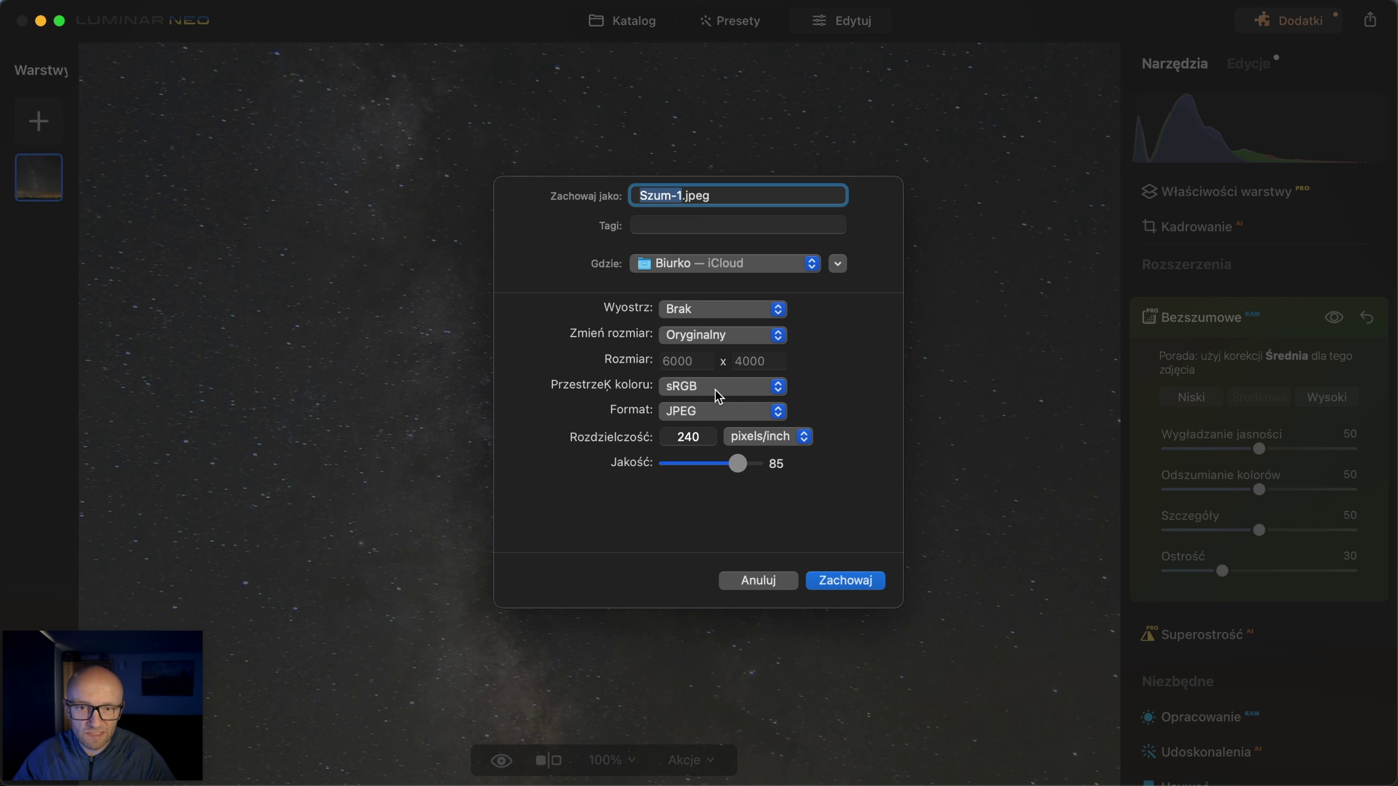
pyautogui.click(715, 419)
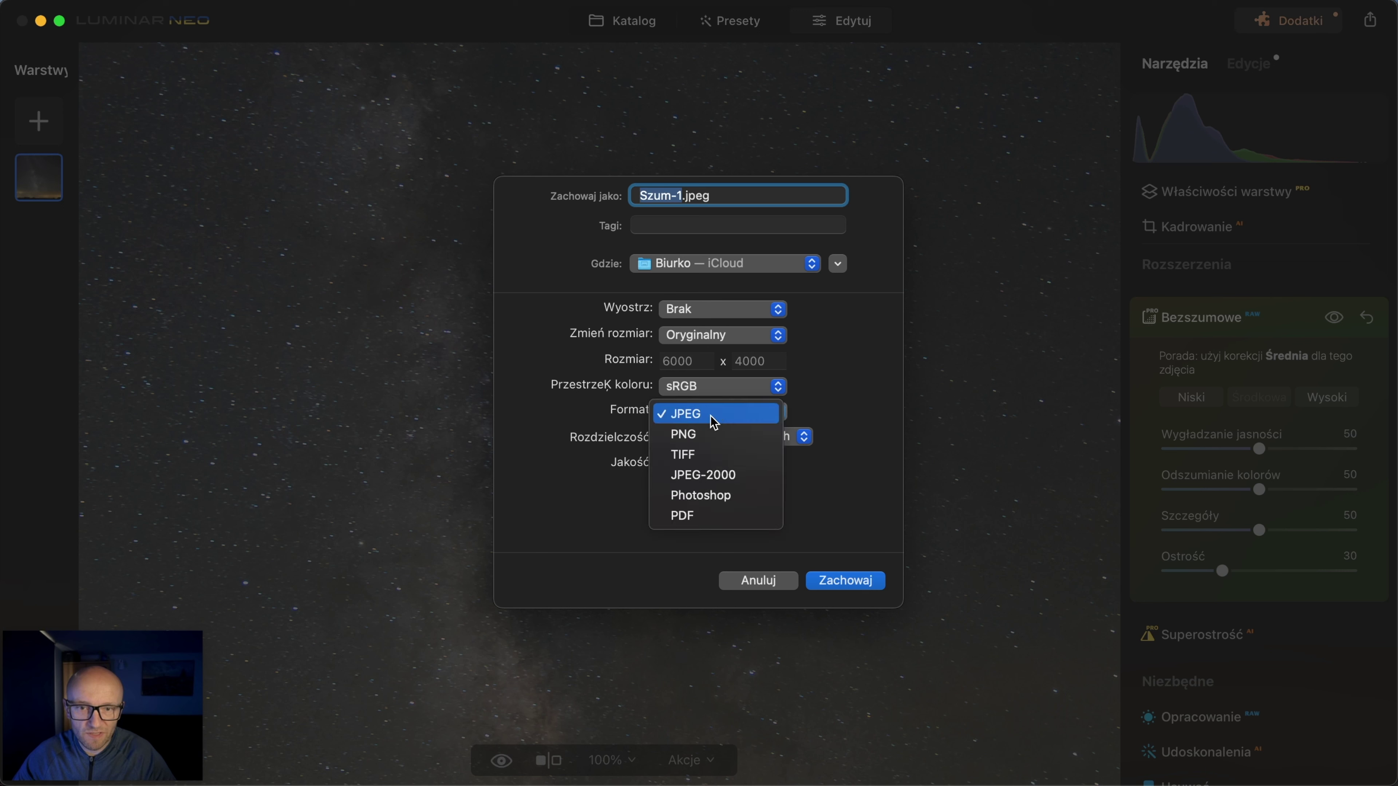
pyautogui.click(724, 499)
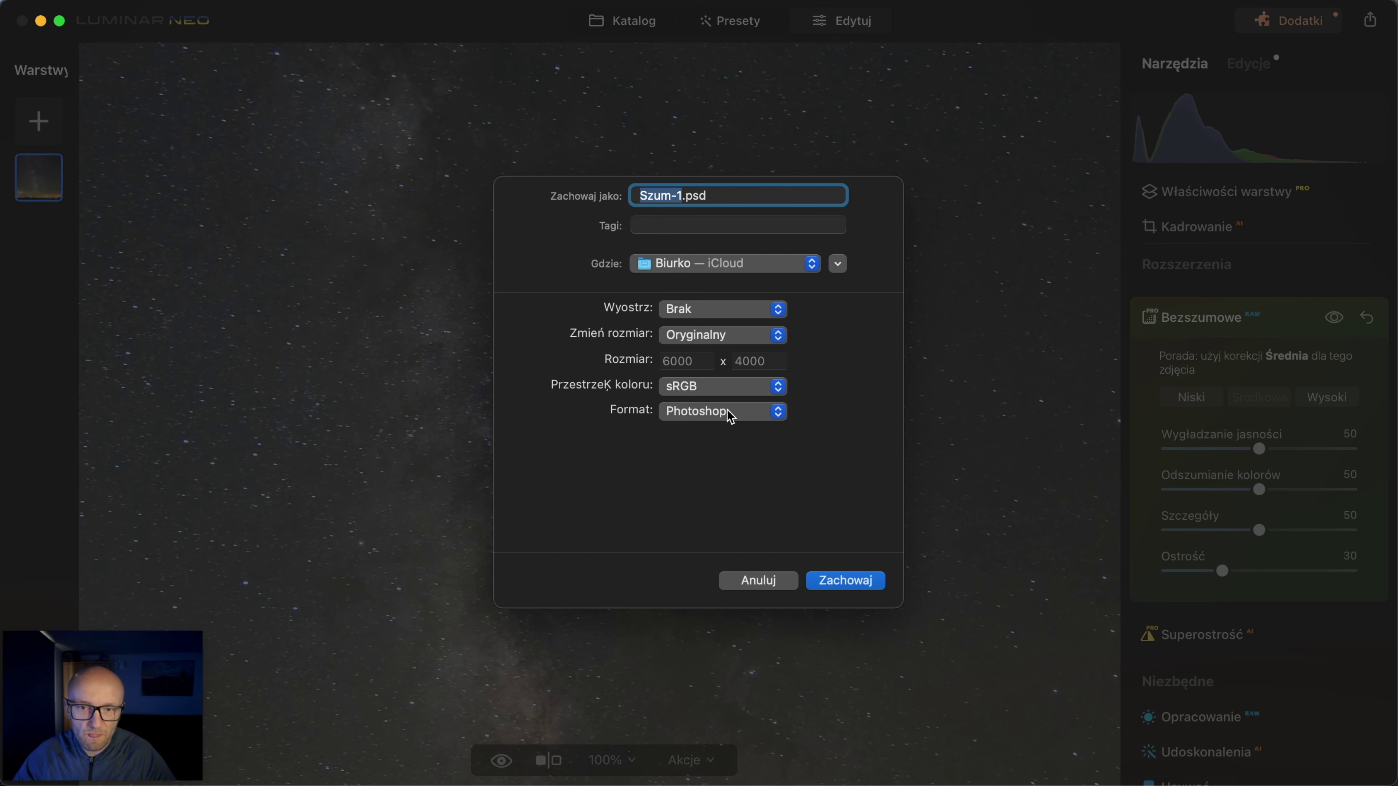
pyautogui.click(835, 587)
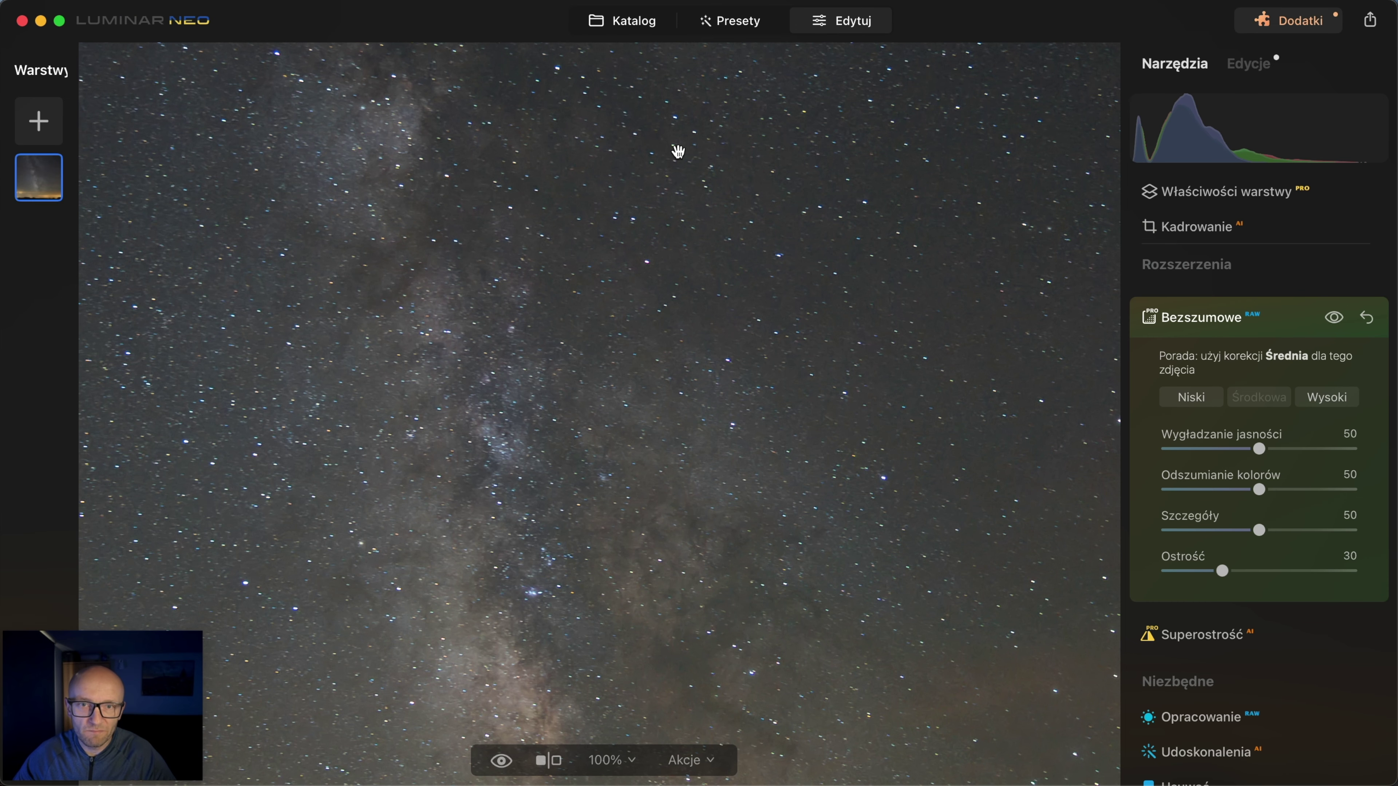
pyautogui.click(621, 25)
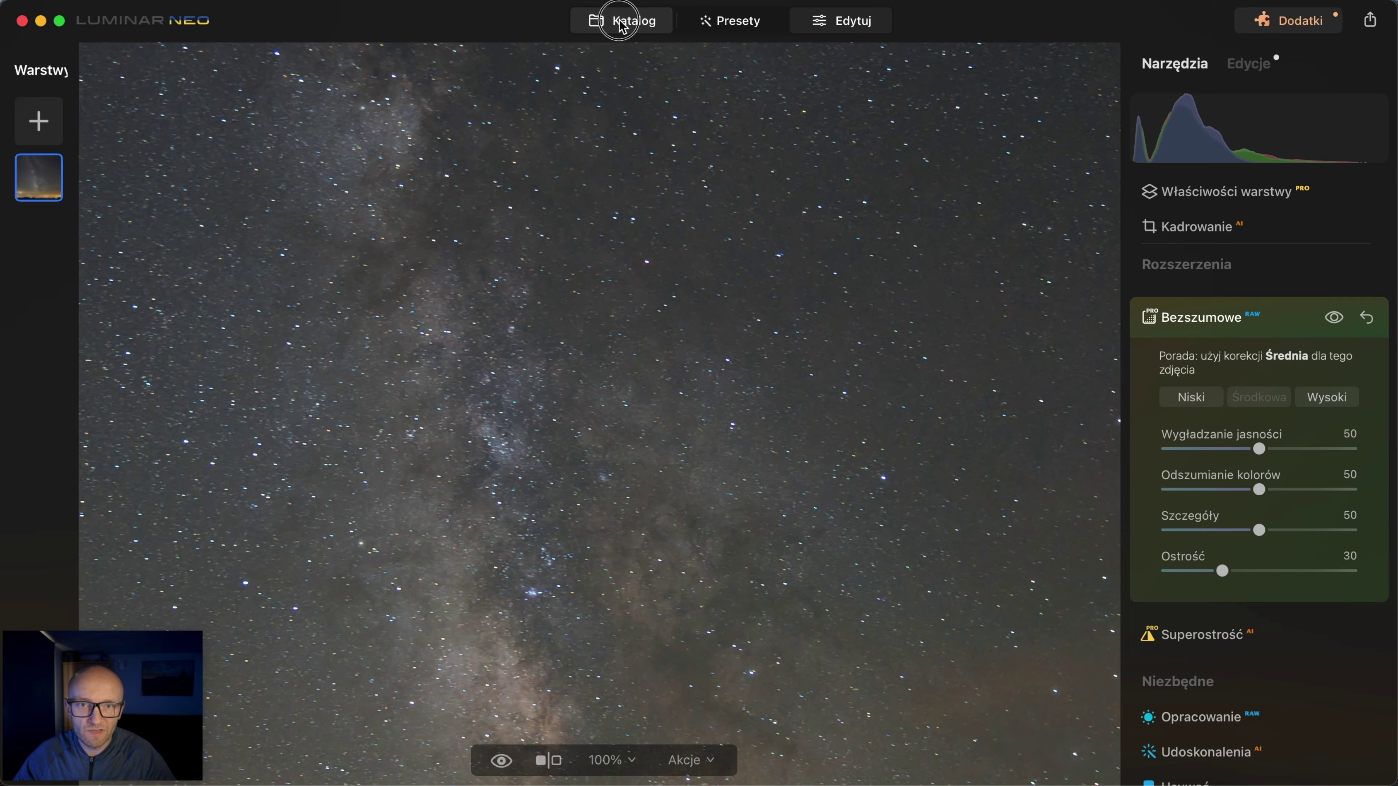
# Step: Denoise the wedding photo with Bezszumowe at Wysoki strength and pan to the couple at 100%
pyautogui.click(359, 157)
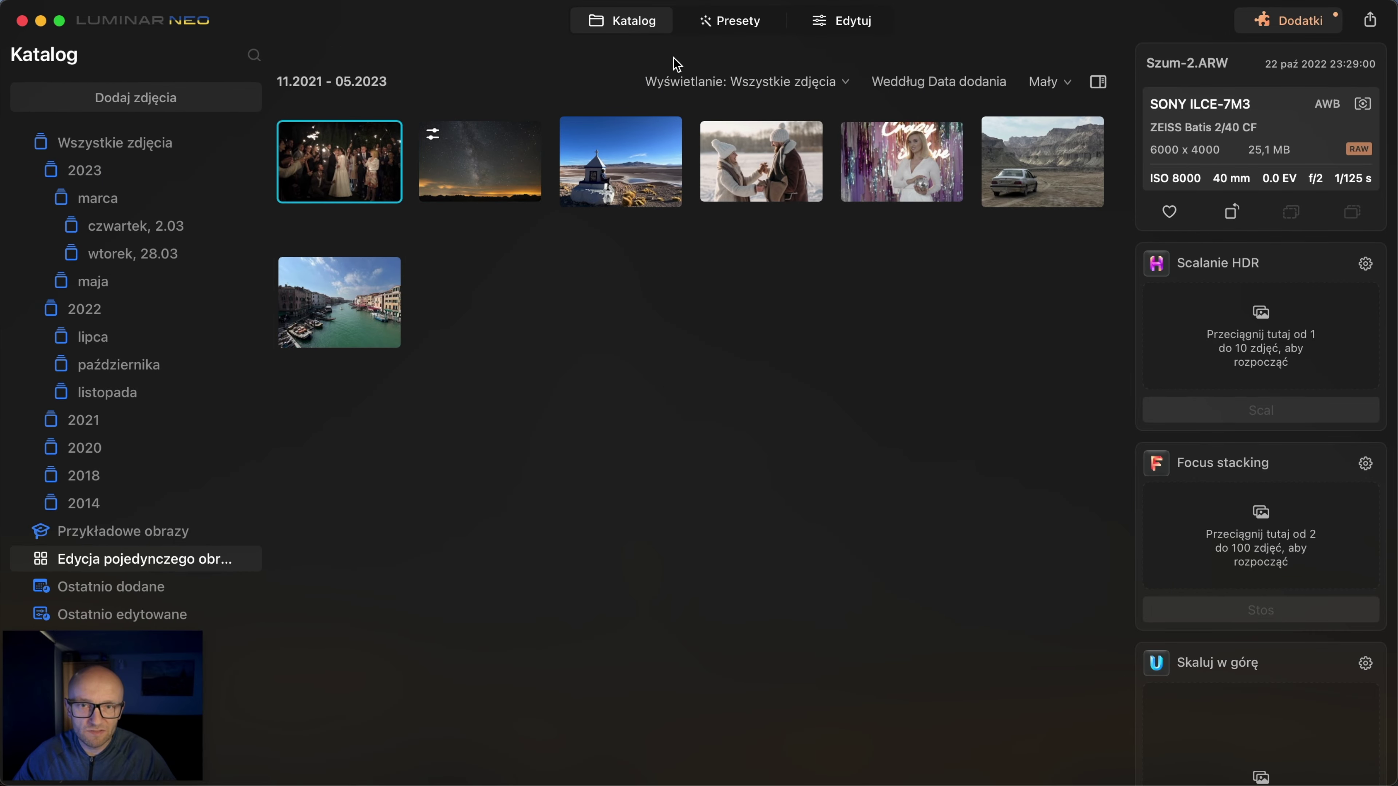
pyautogui.click(840, 28)
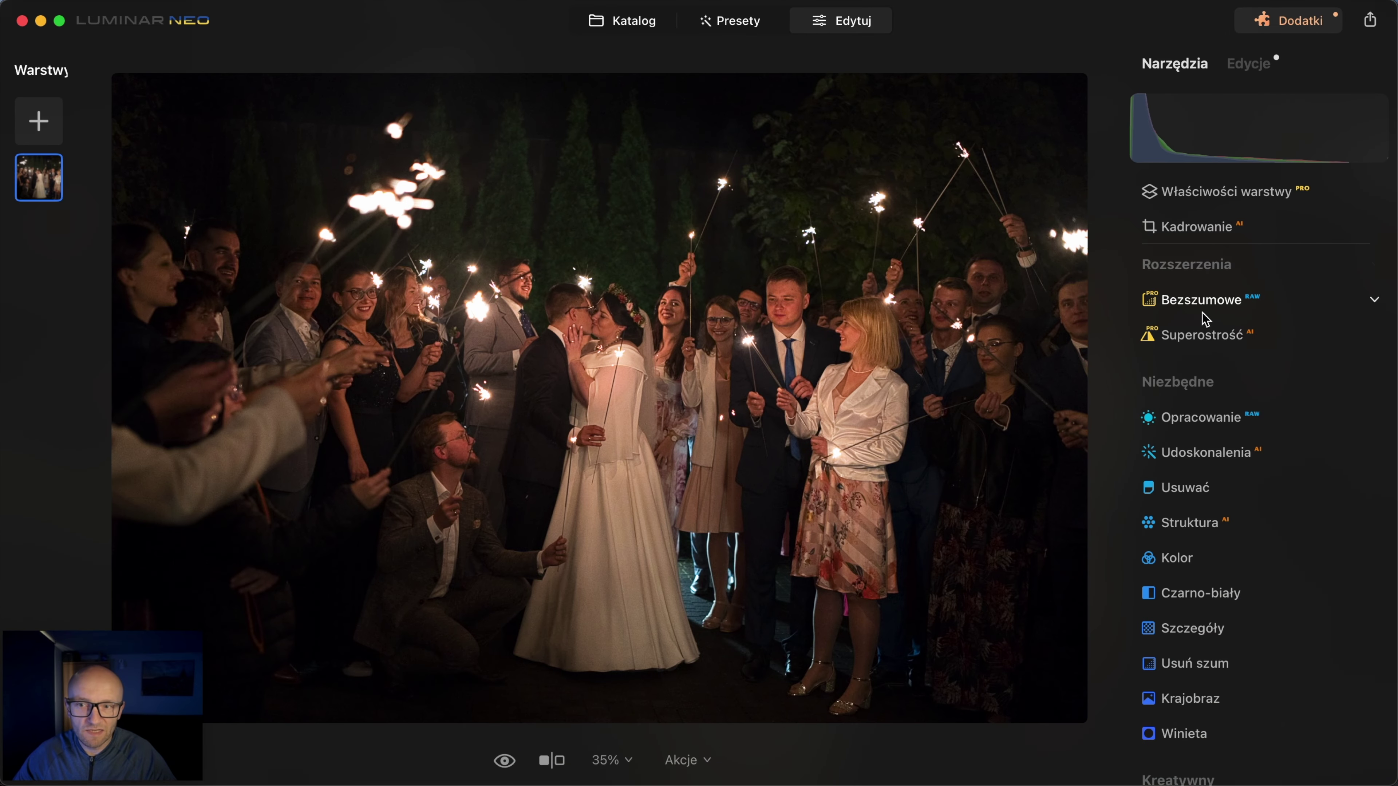
pyautogui.click(1205, 303)
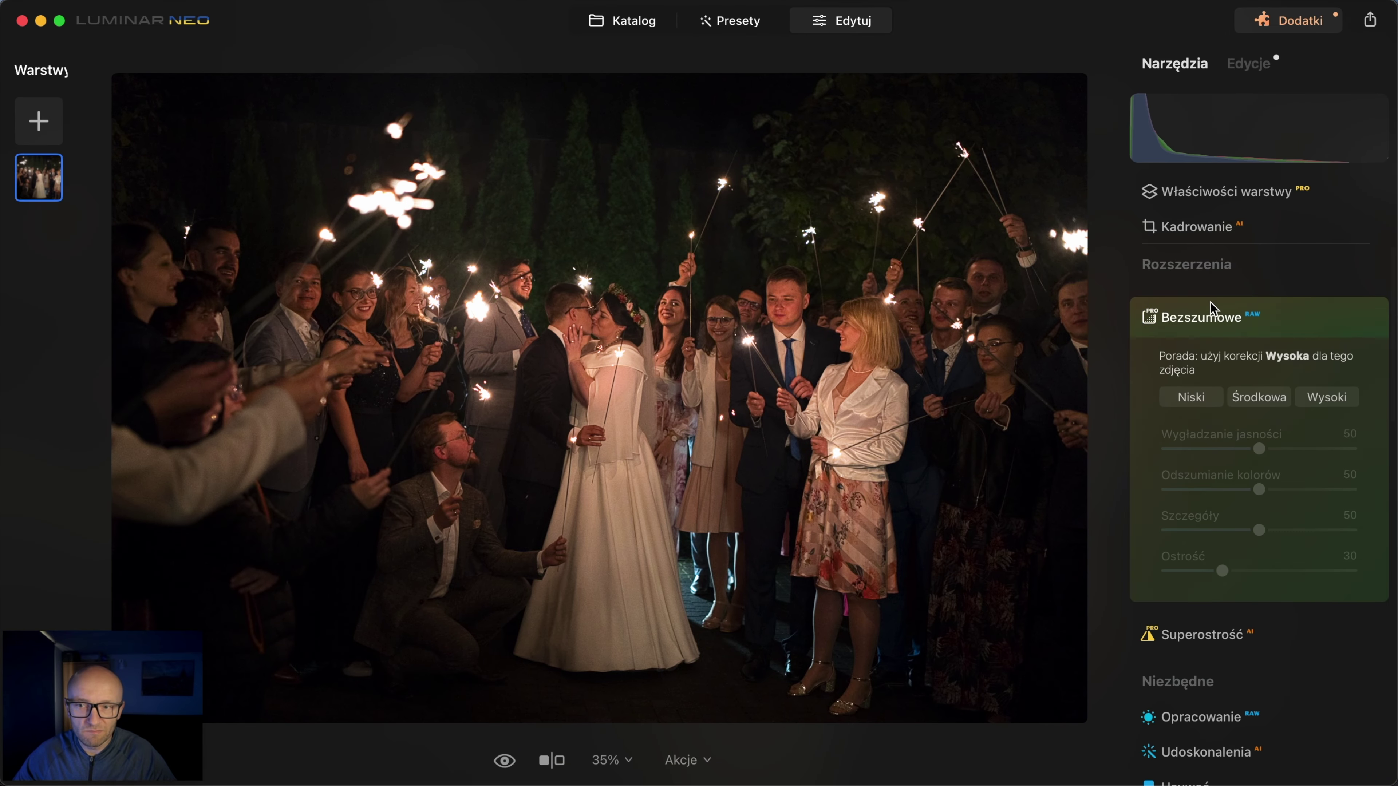
pyautogui.click(1328, 398)
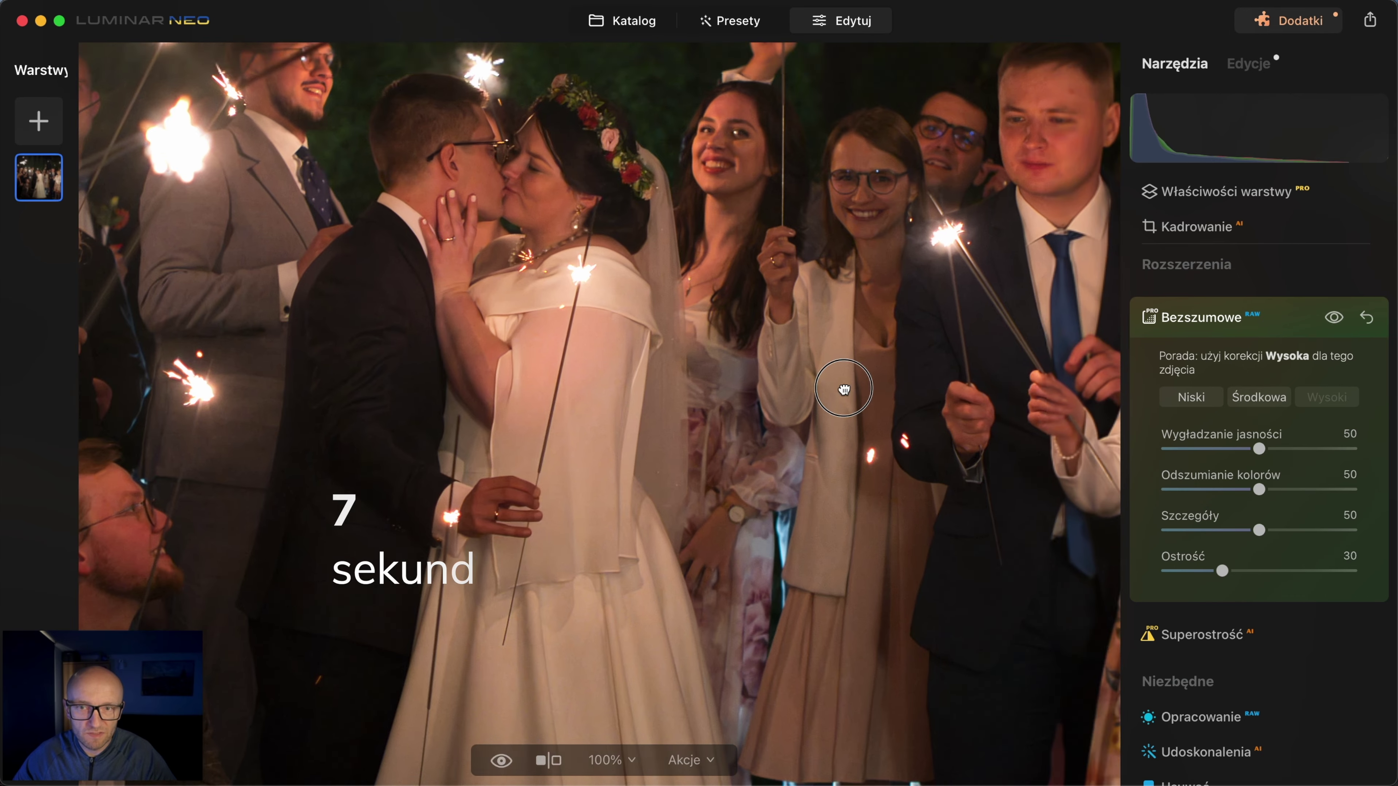
pyautogui.moveTo(844, 389); pyautogui.dragTo(736, 471)
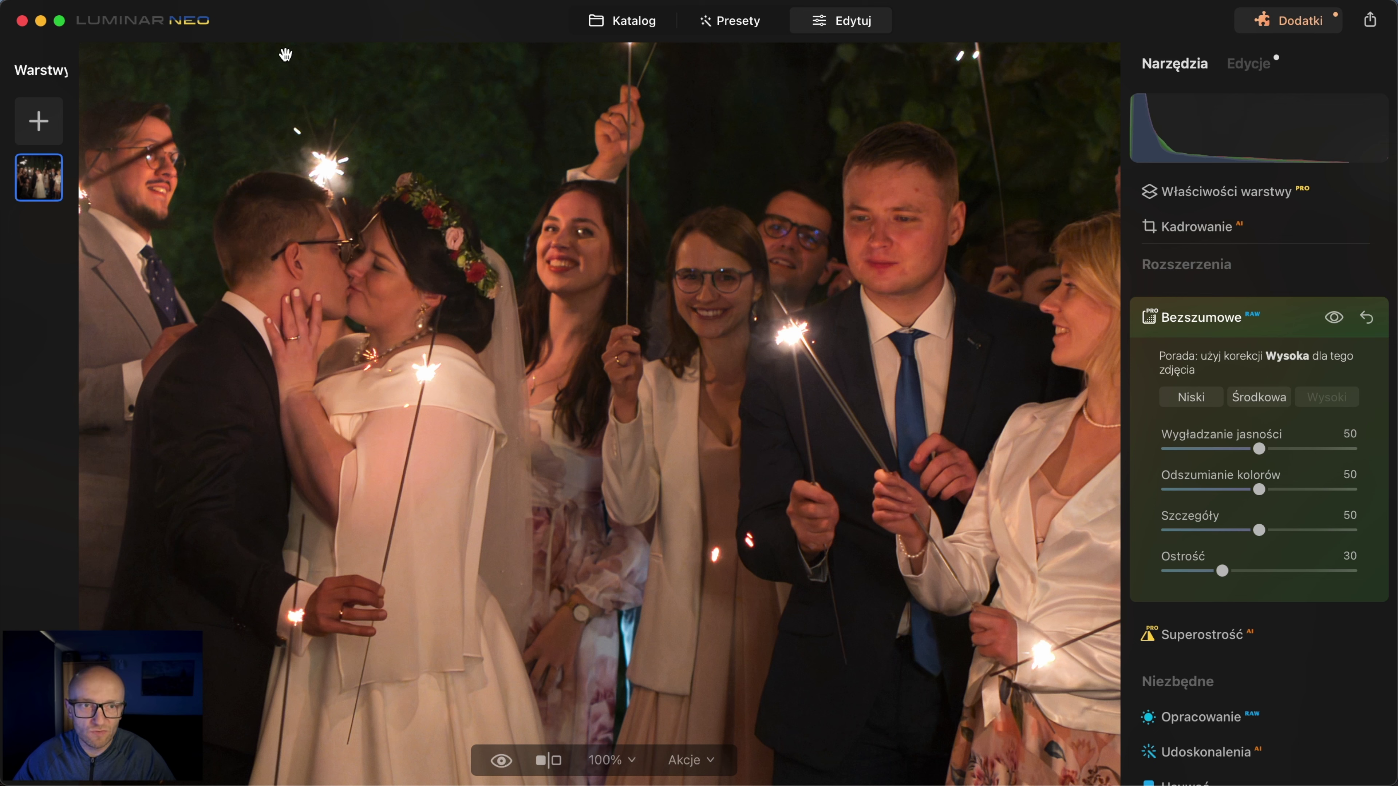
# Step: Export the wedding photo in Photoshop format as Szum-2.psd to Biurko — iCloud
pyautogui.click(164, 5)
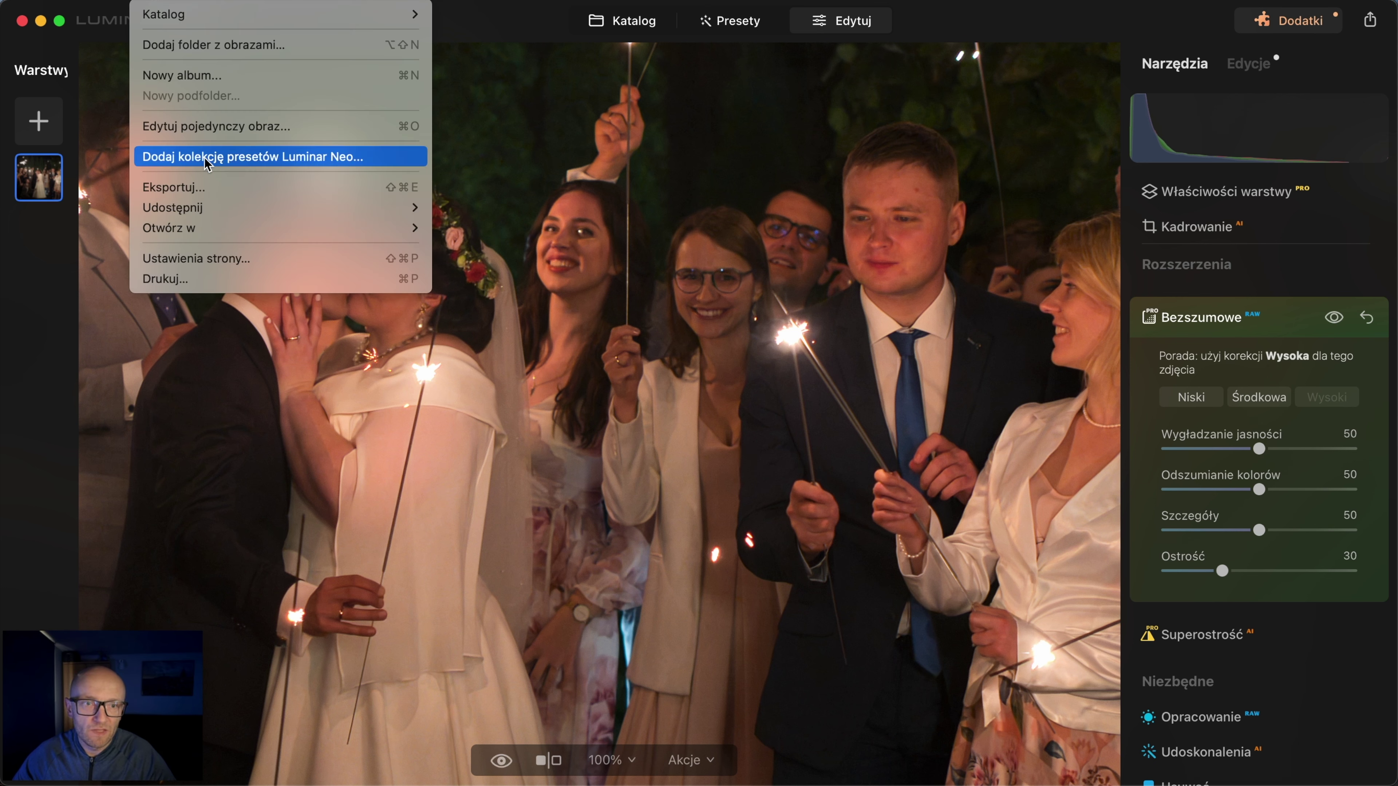
pyautogui.click(206, 189)
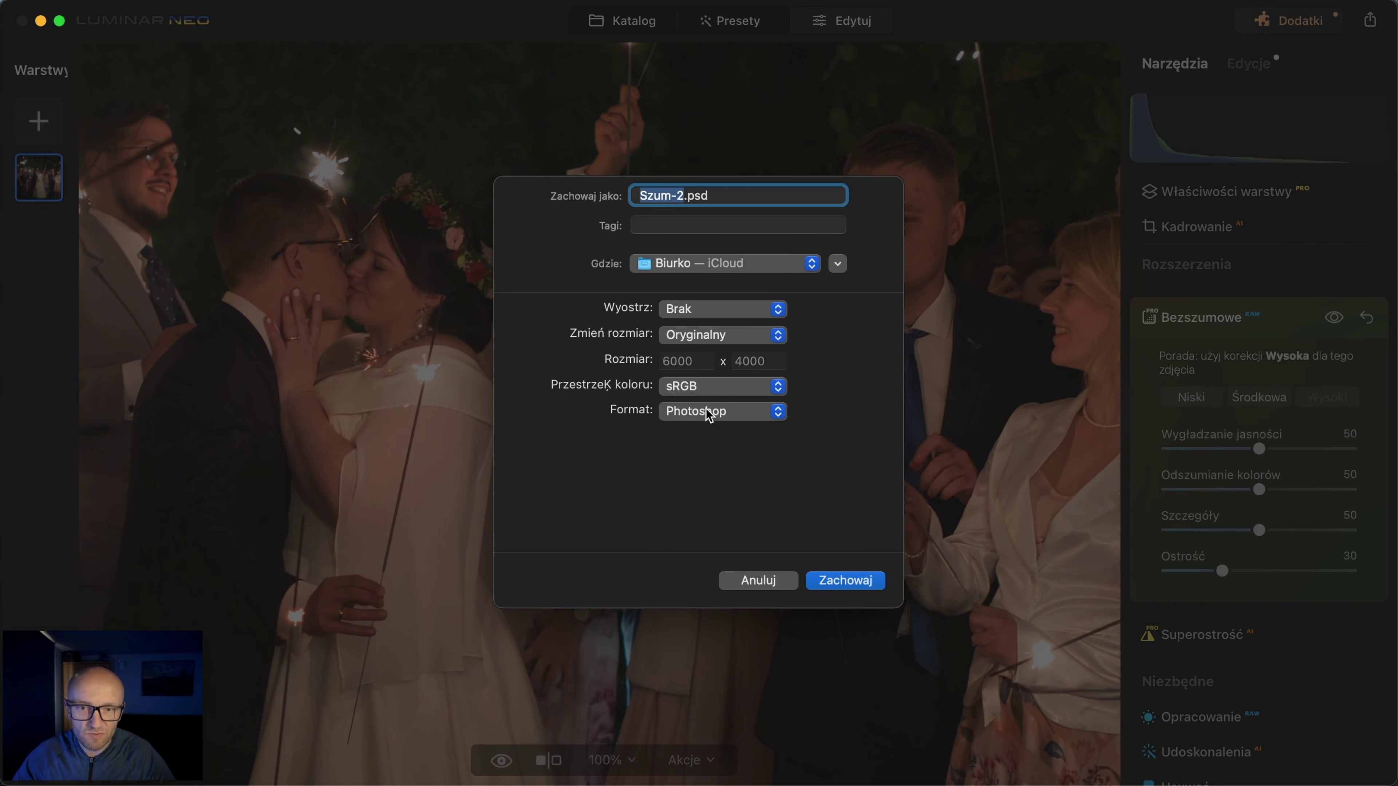
pyautogui.click(867, 585)
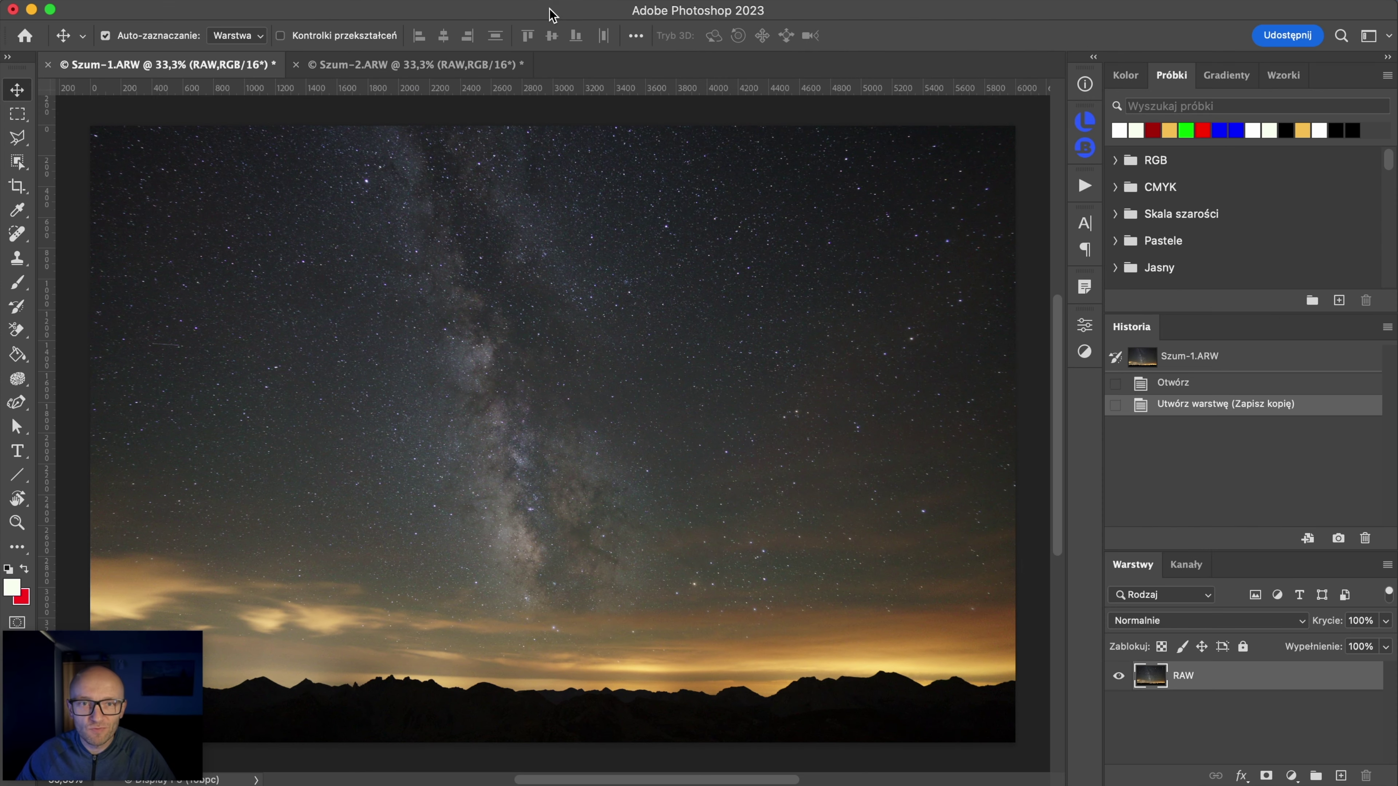
# Step: Launch Imagenomic Noiseware on the Milky Way image and move its window to reveal the zoom bar
pyautogui.click(542, 1)
pyautogui.moveTo(612, 308)
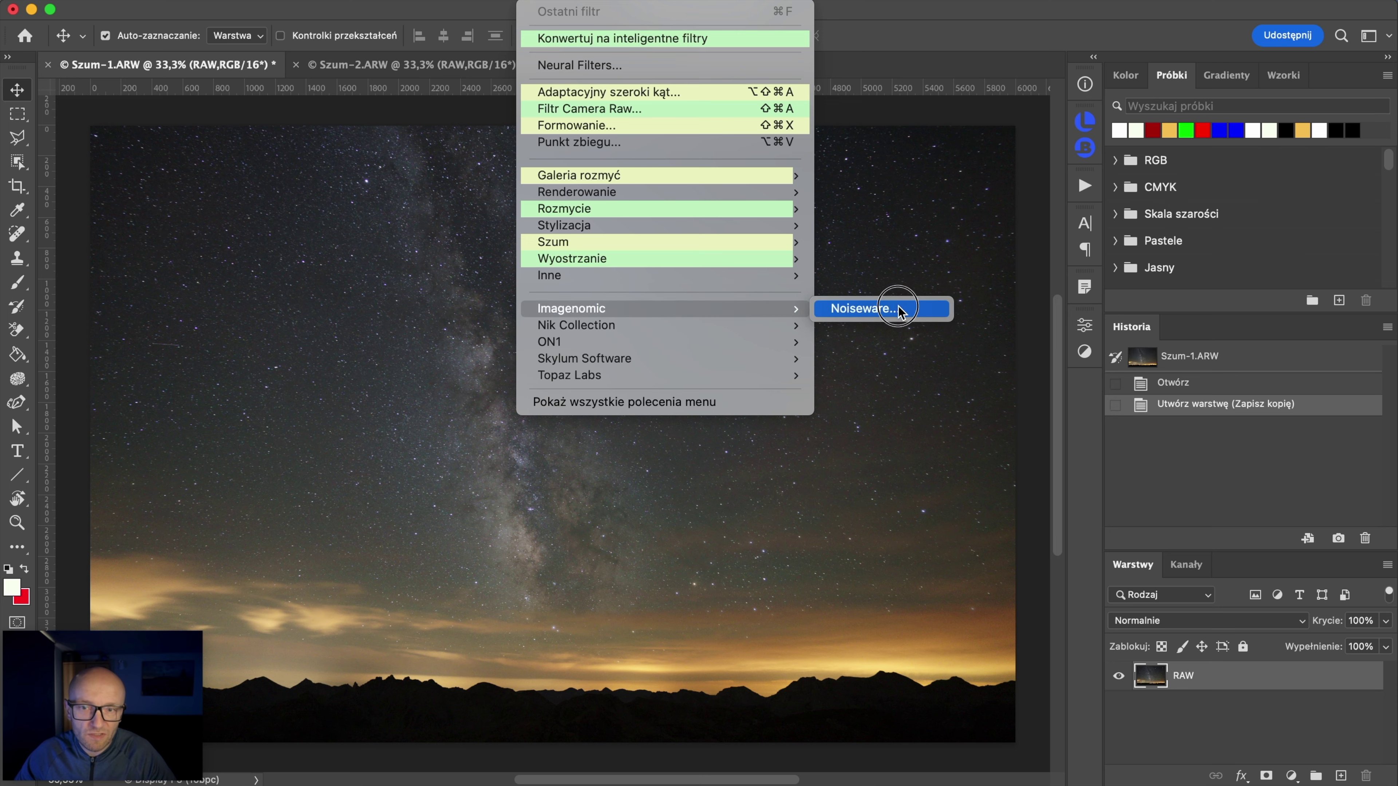
pyautogui.click(902, 309)
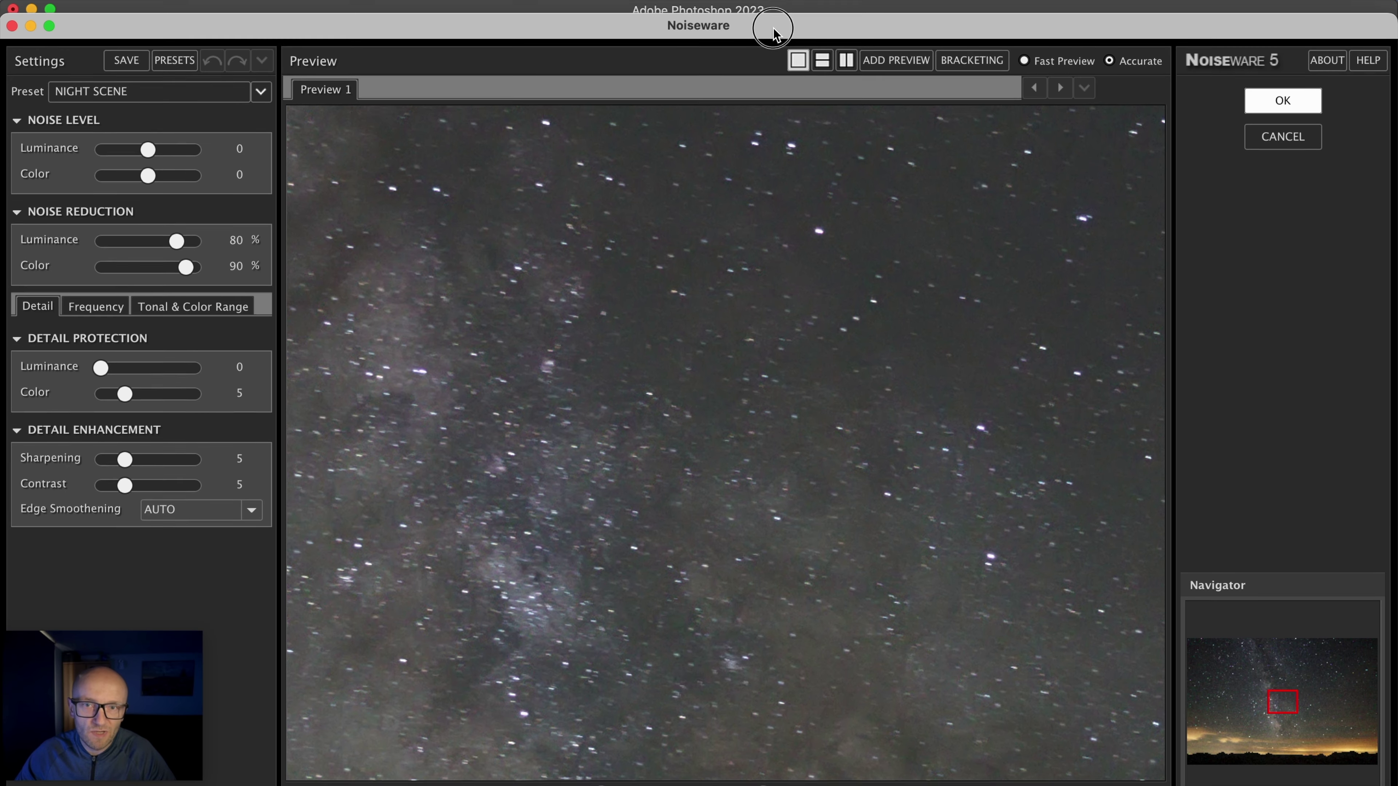
pyautogui.moveTo(777, 29); pyautogui.dragTo(773, 12)
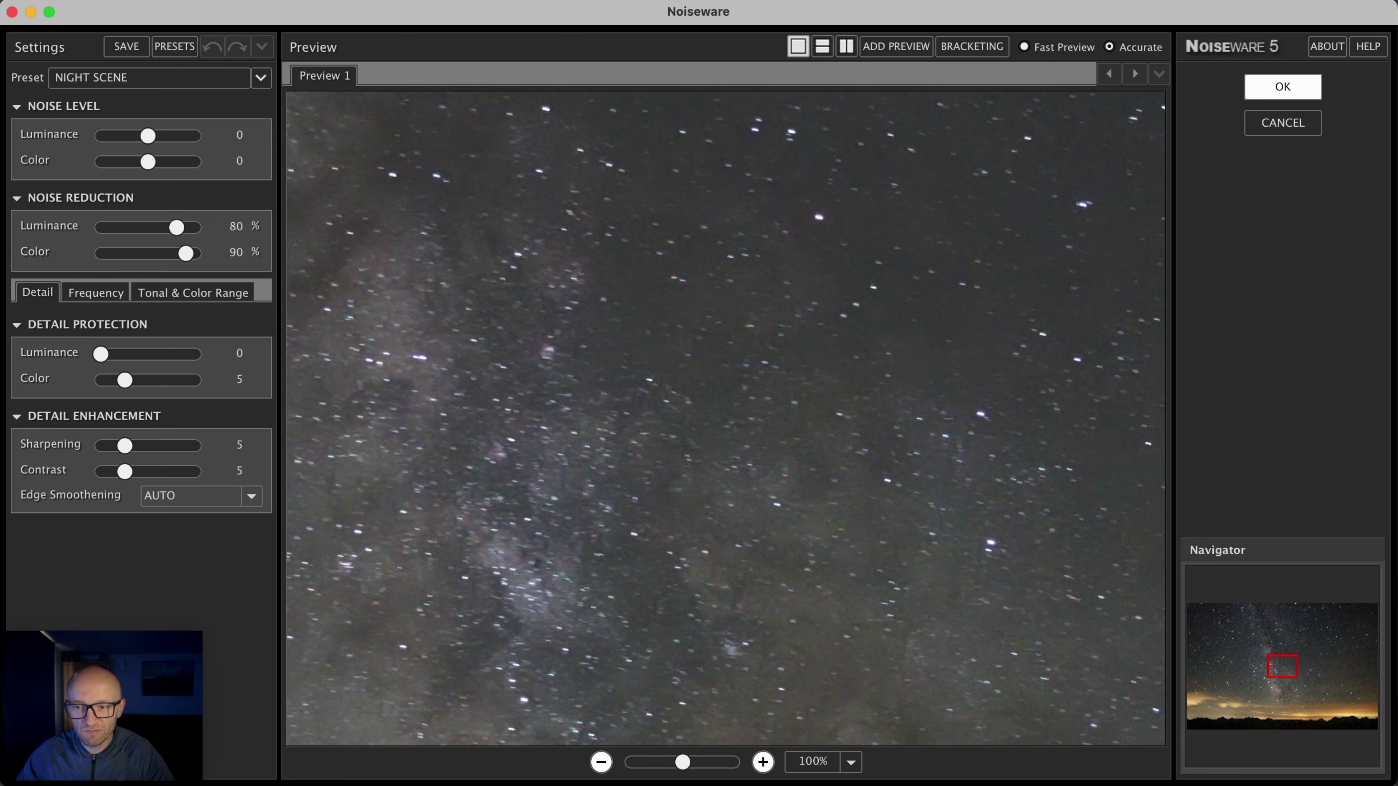
# Step: Preview the sky and try the Landscape, Portrait and Film Grain Effect presets
pyautogui.moveTo(1260, 669)
pyautogui.mouseDown()
pyautogui.moveTo(1279, 675)
pyautogui.moveTo(1254, 702)
pyautogui.mouseUp()
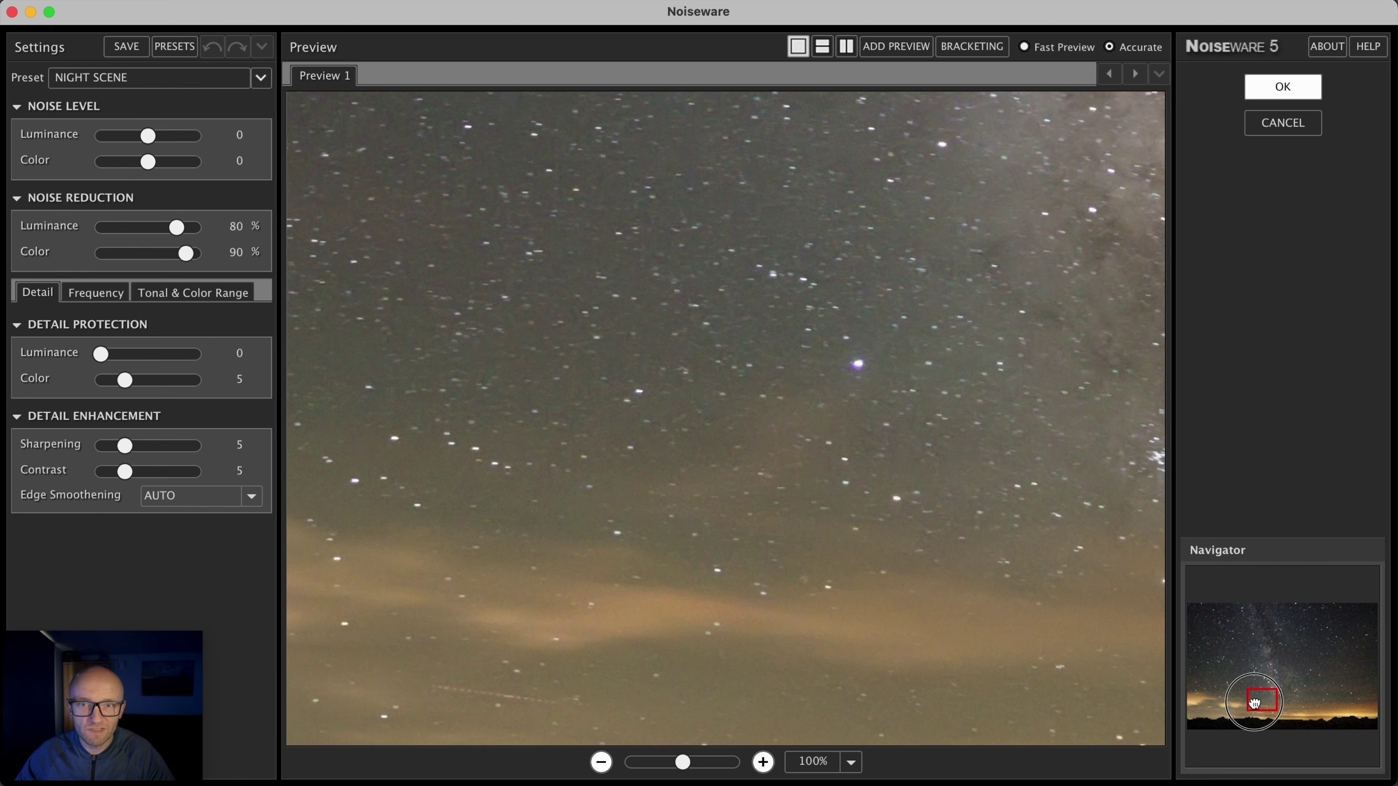
pyautogui.moveTo(1254, 703)
pyautogui.mouseDown()
pyautogui.moveTo(1249, 683)
pyautogui.moveTo(1269, 687)
pyautogui.moveTo(1249, 665)
pyautogui.moveTo(1271, 673)
pyautogui.mouseUp()
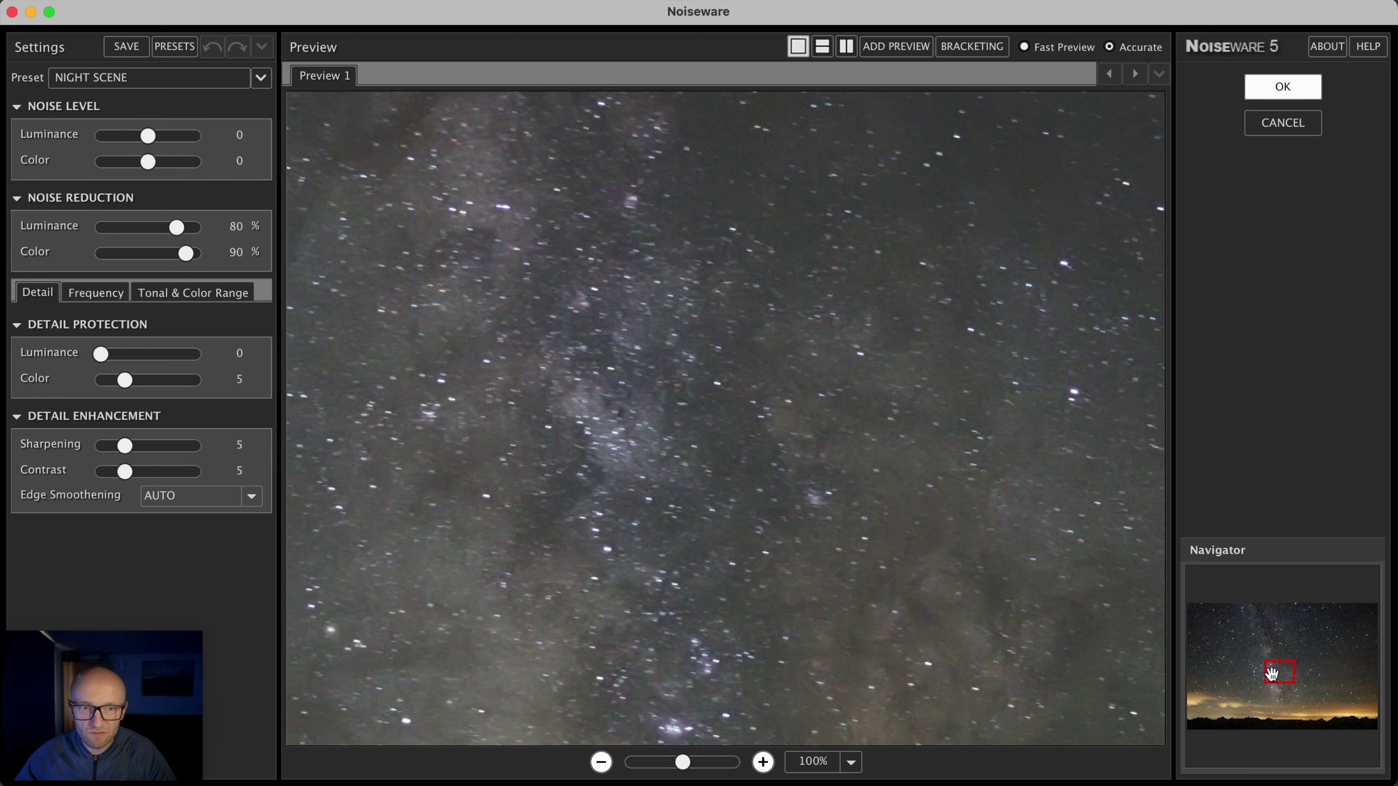
pyautogui.click(137, 88)
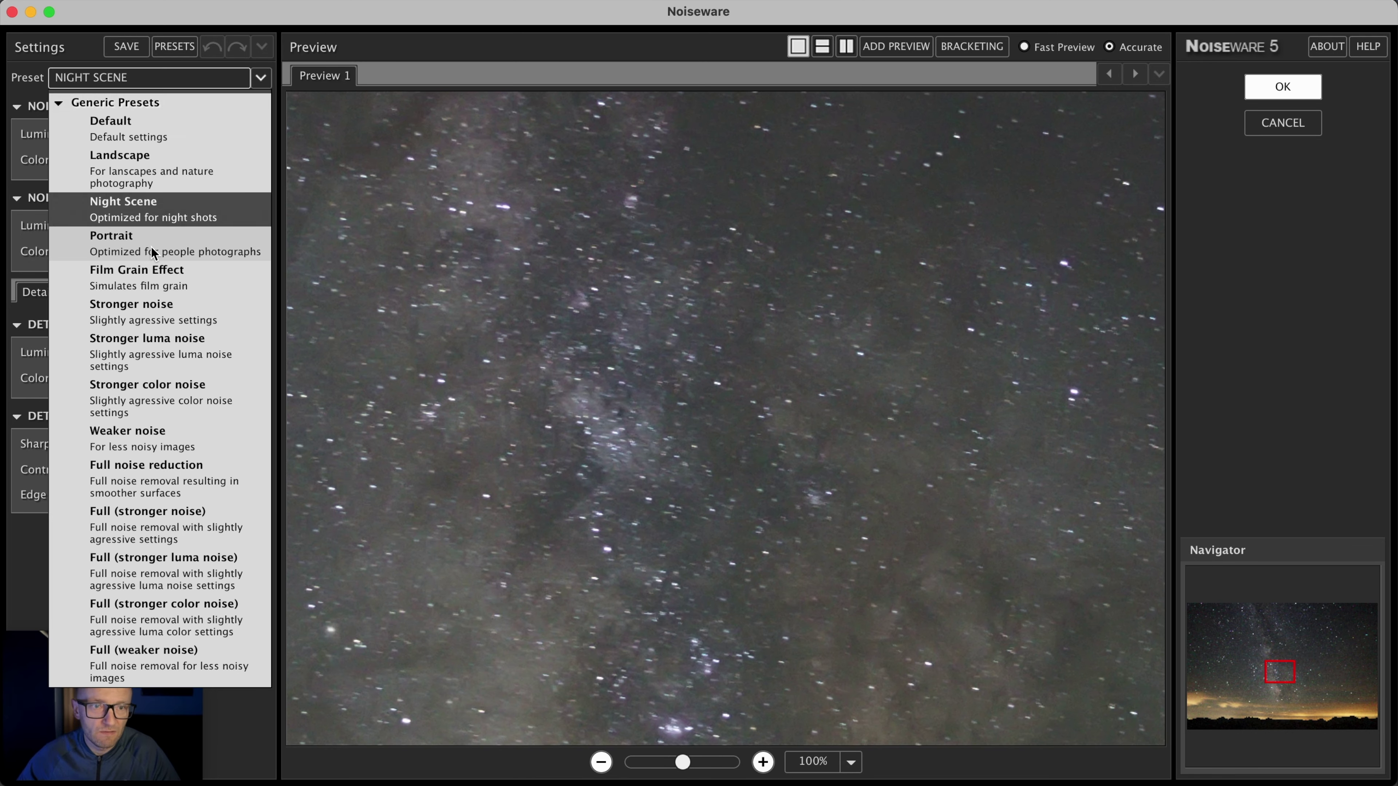
pyautogui.click(125, 176)
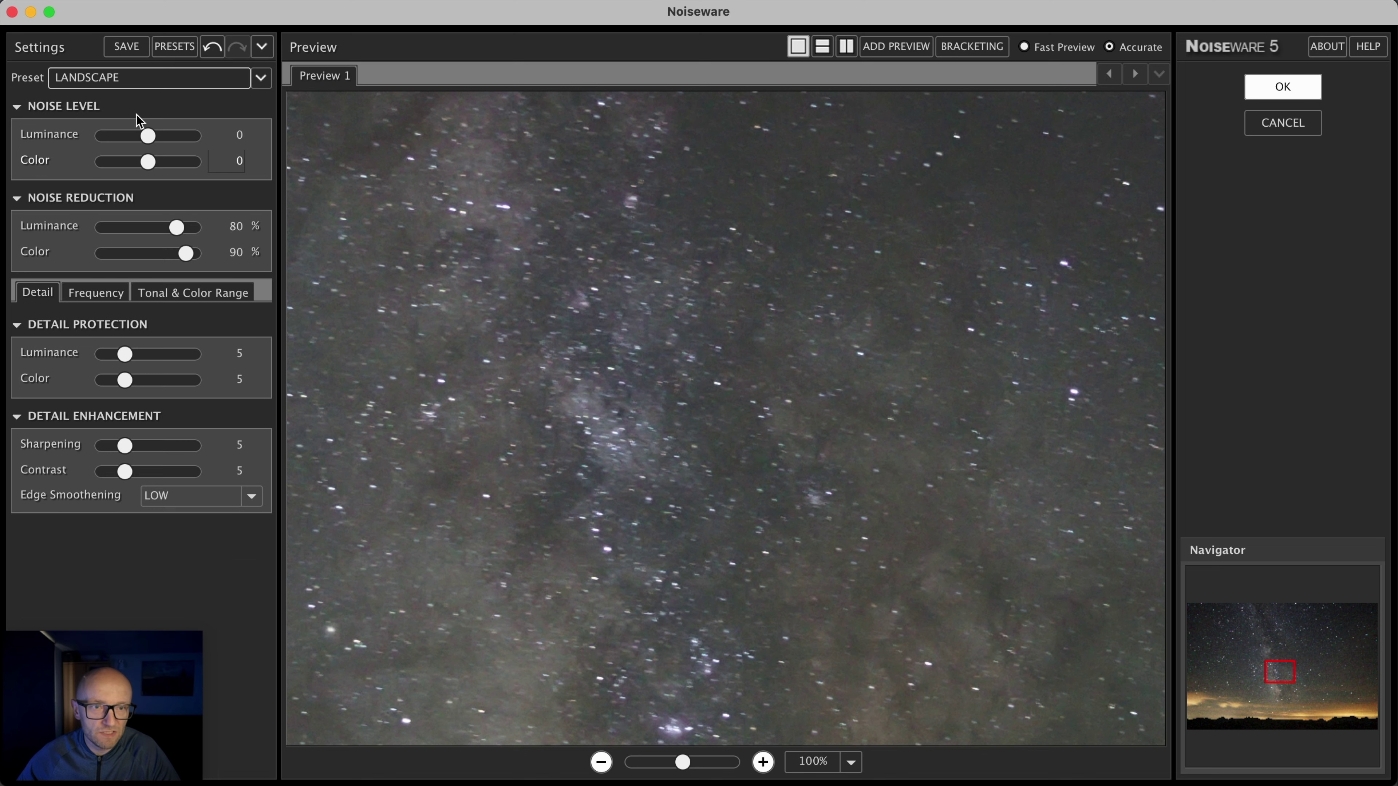
pyautogui.click(131, 80)
pyautogui.click(167, 223)
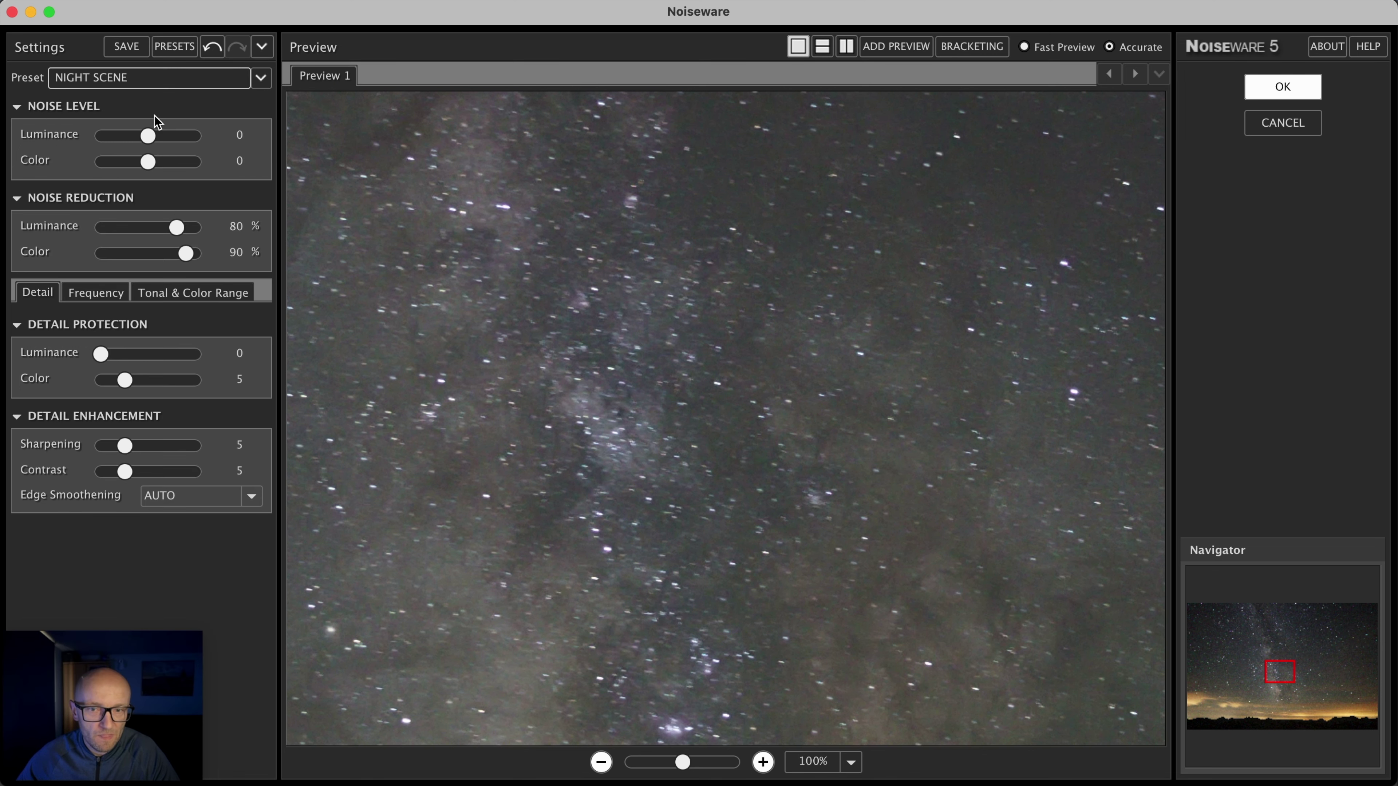
pyautogui.click(144, 83)
pyautogui.click(164, 247)
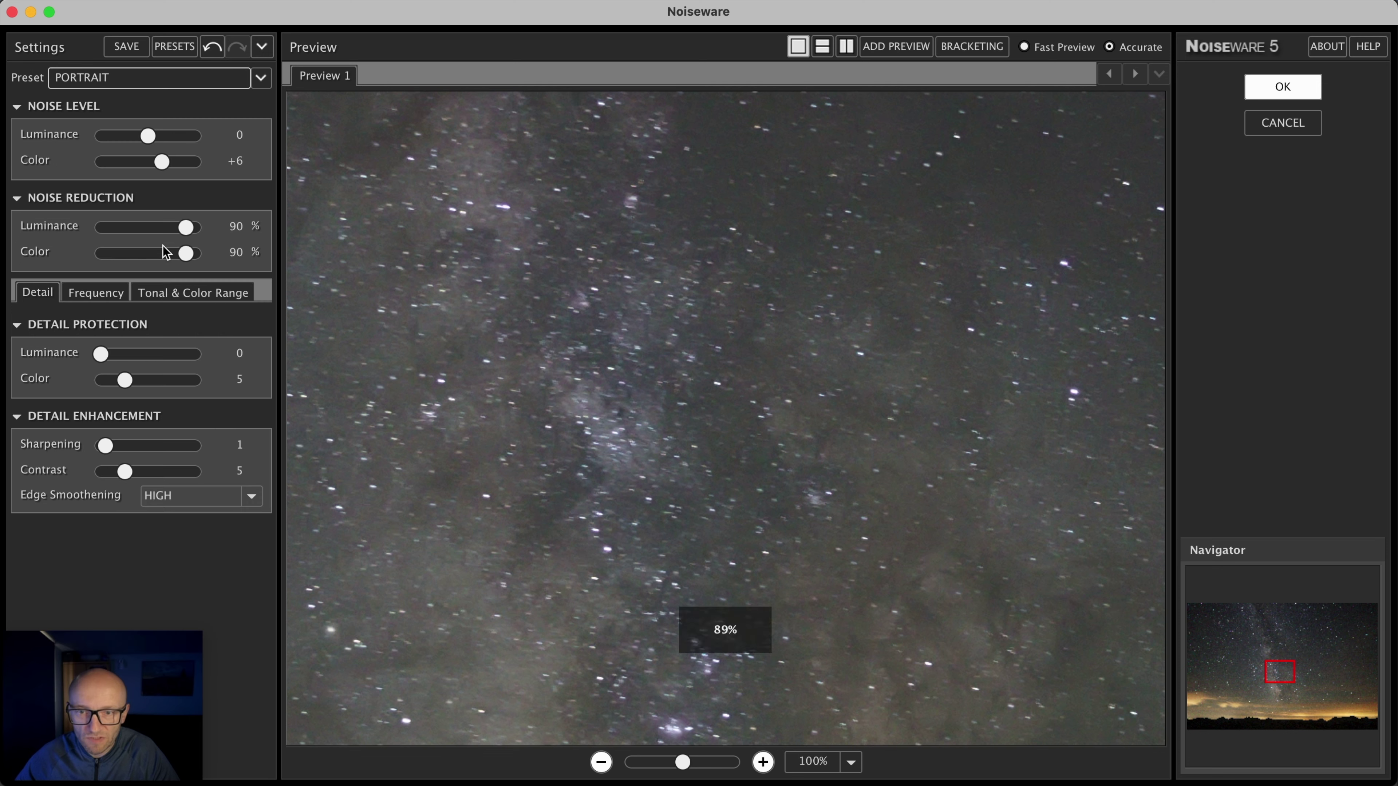
pyautogui.click(149, 85)
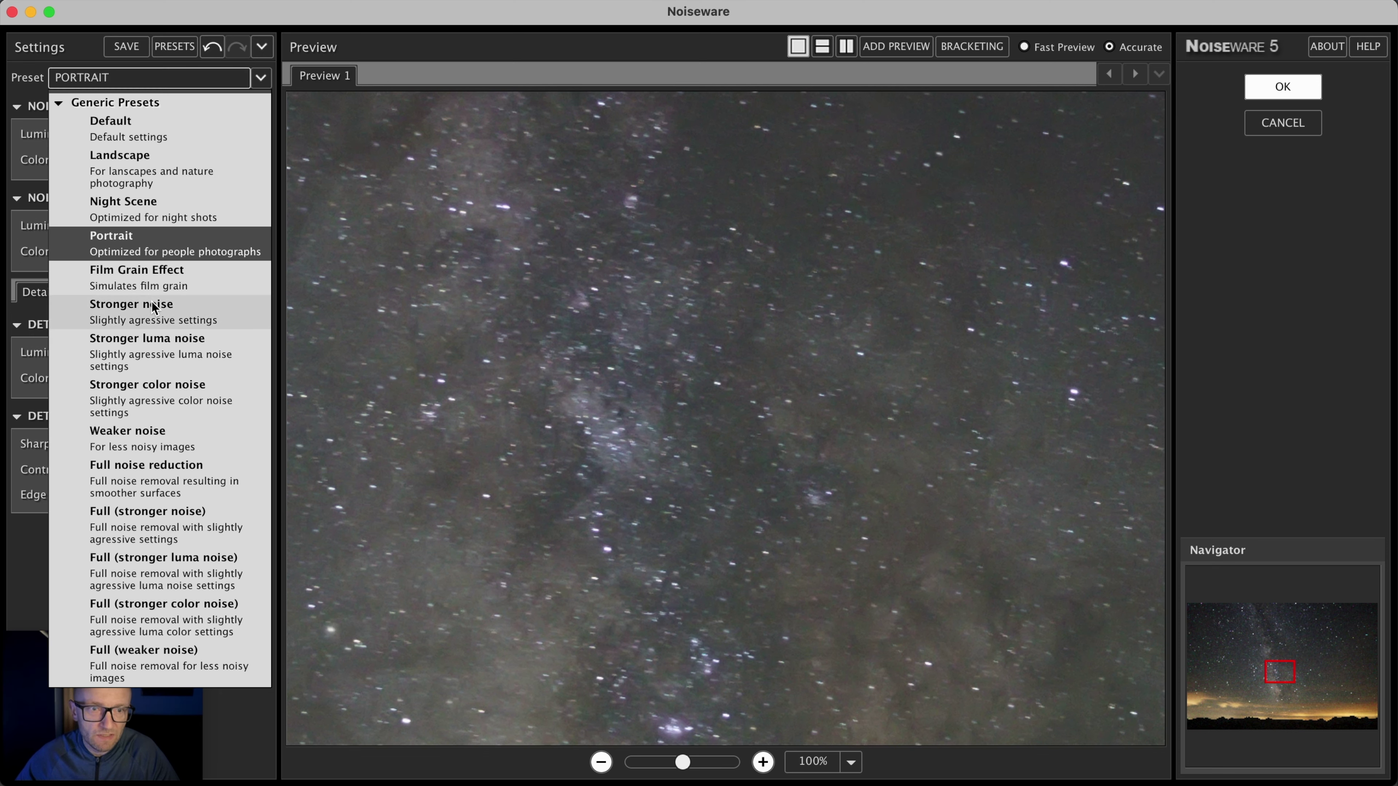
pyautogui.click(147, 284)
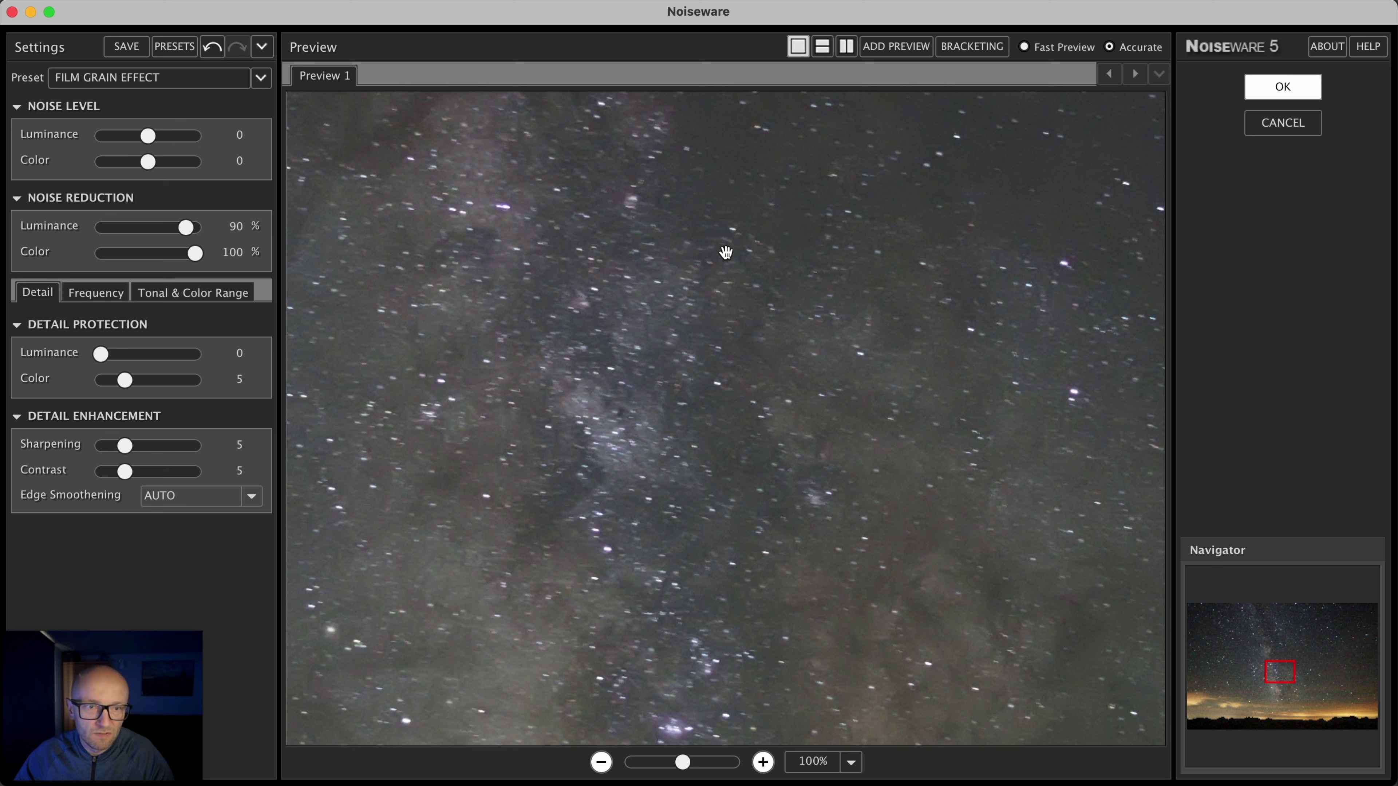
# Step: Settle on Night Scene and check the denoised stars against the original across the sky
pyautogui.click(144, 80)
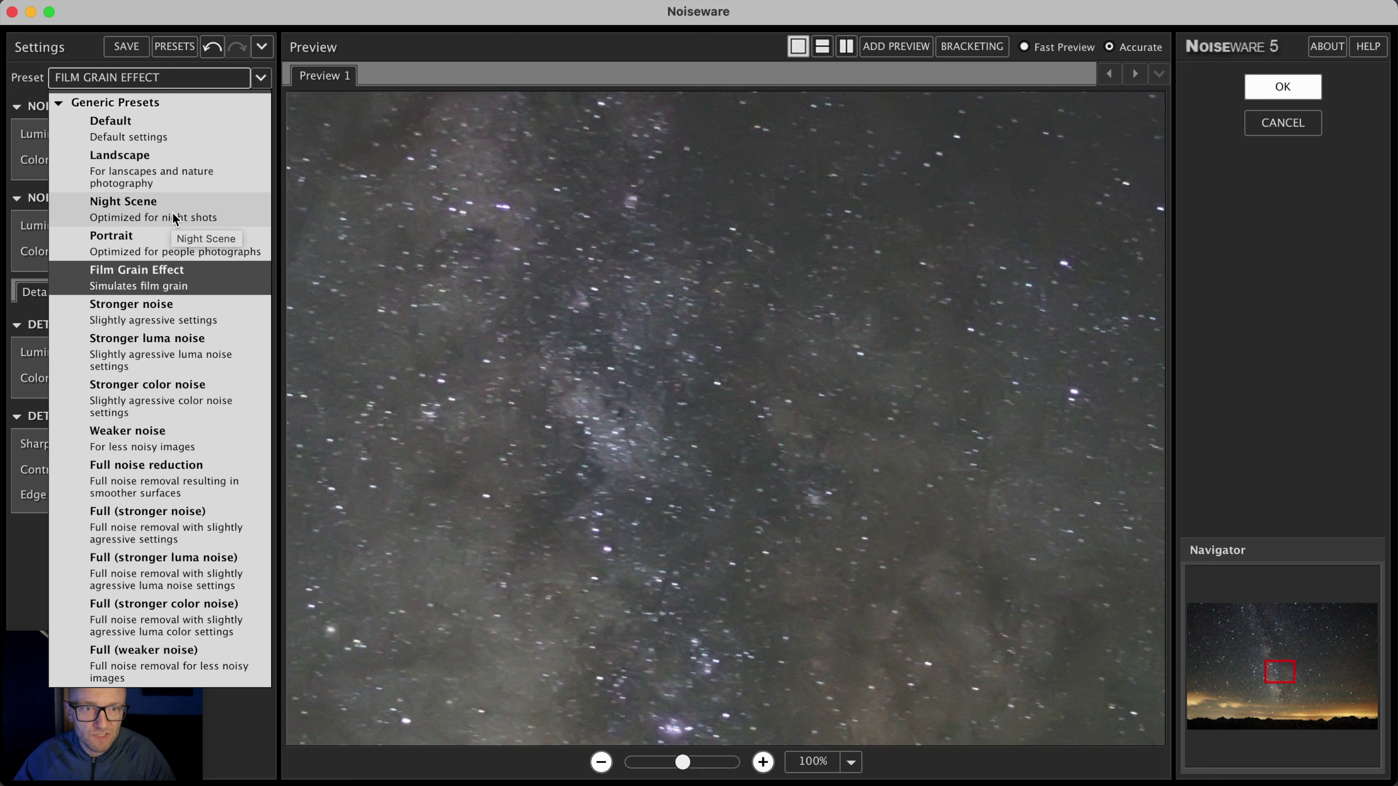
pyautogui.click(218, 213)
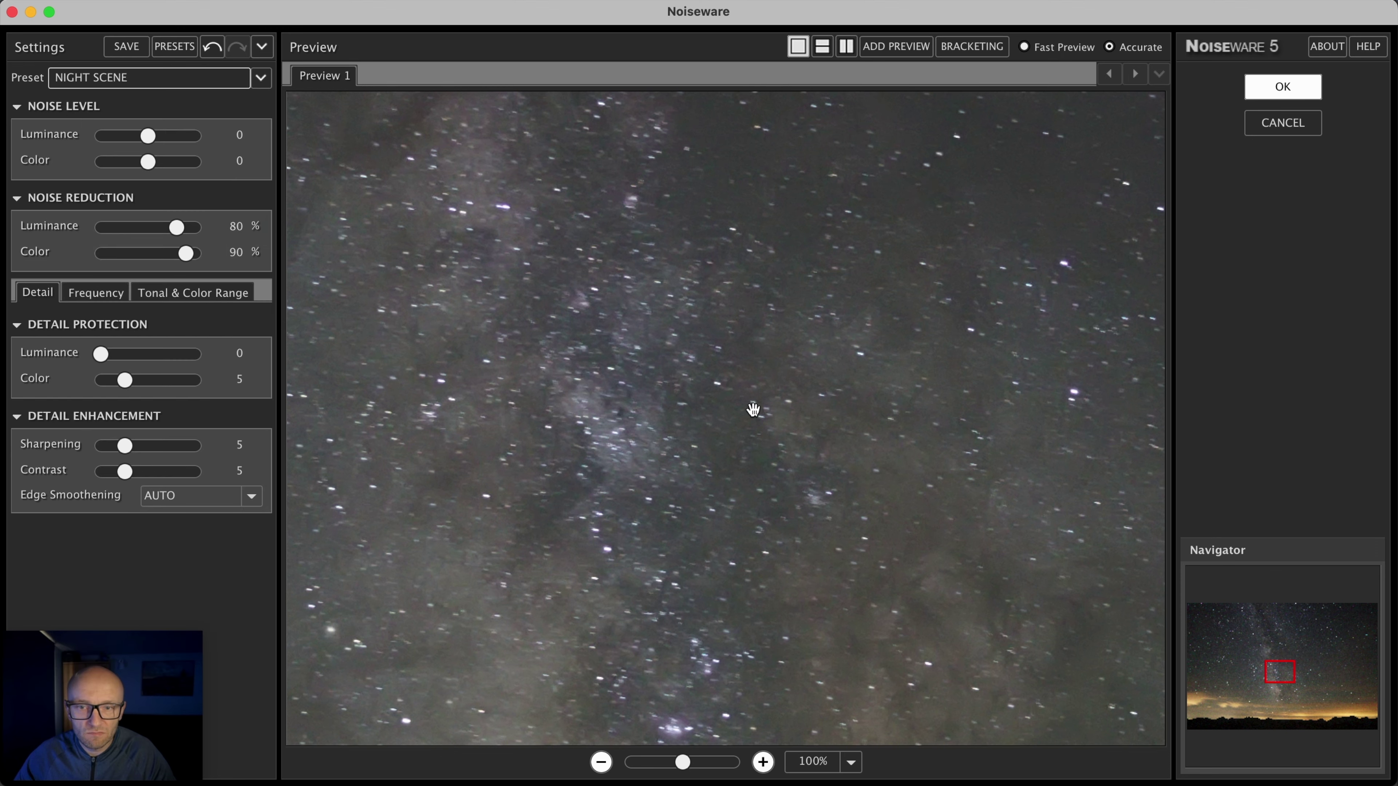
pyautogui.moveTo(760, 409)
pyautogui.mouseDown()
pyautogui.moveTo(556, 116)
pyautogui.moveTo(562, 209)
pyautogui.mouseUp()
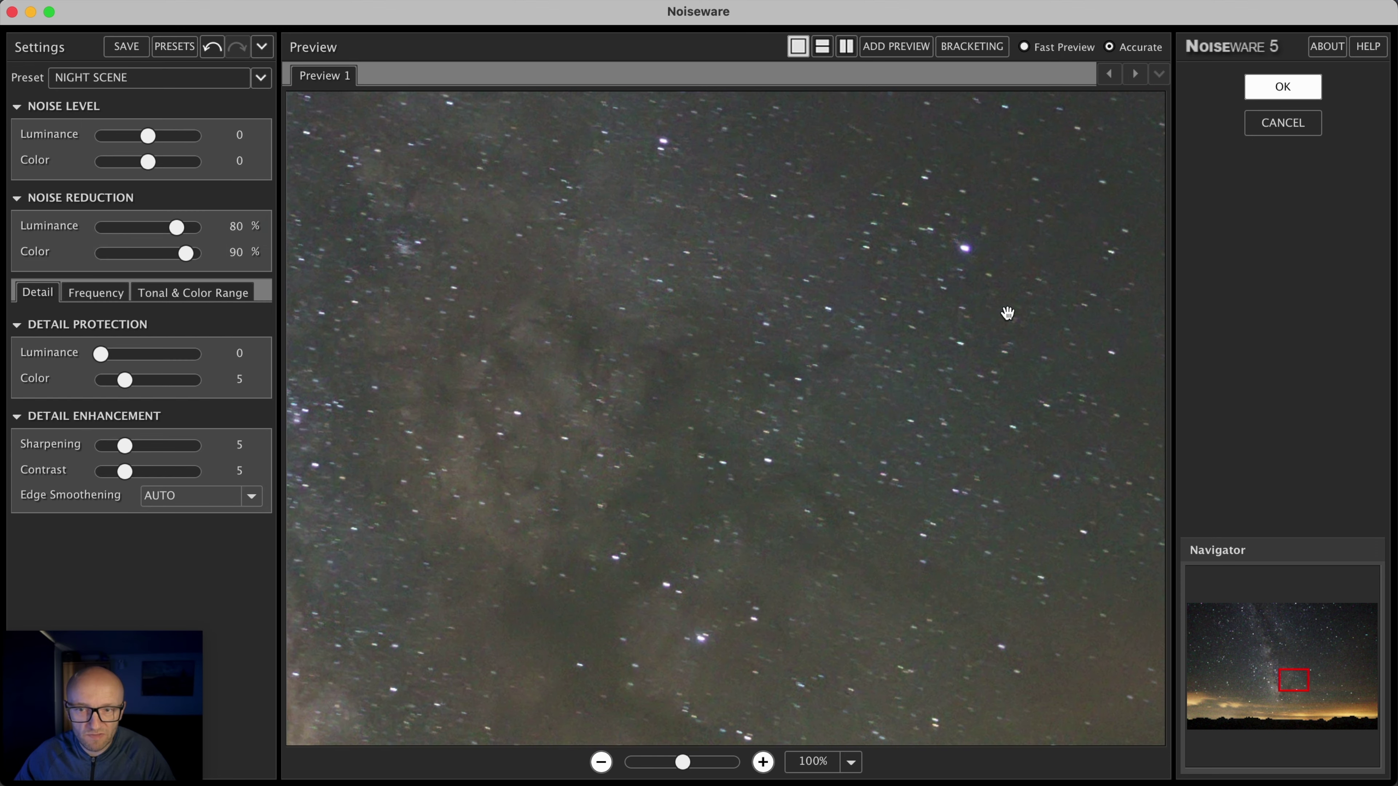
pyautogui.moveTo(1005, 312)
pyautogui.mouseDown()
pyautogui.moveTo(454, 207)
pyautogui.moveTo(904, 224)
pyautogui.mouseUp()
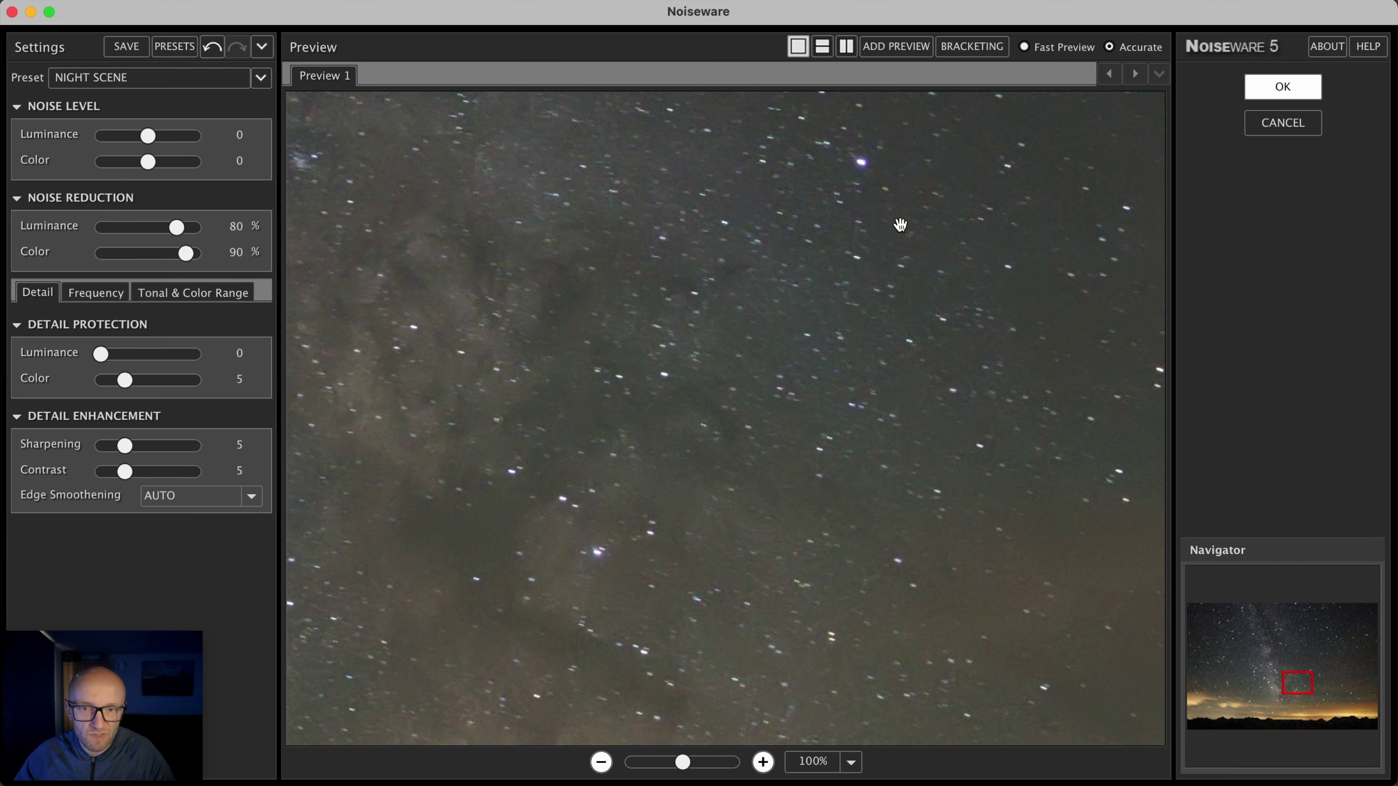
pyautogui.click(851, 262)
pyautogui.moveTo(536, 462)
pyautogui.mouseDown()
pyautogui.moveTo(814, 278)
pyautogui.moveTo(660, 566)
pyautogui.mouseUp()
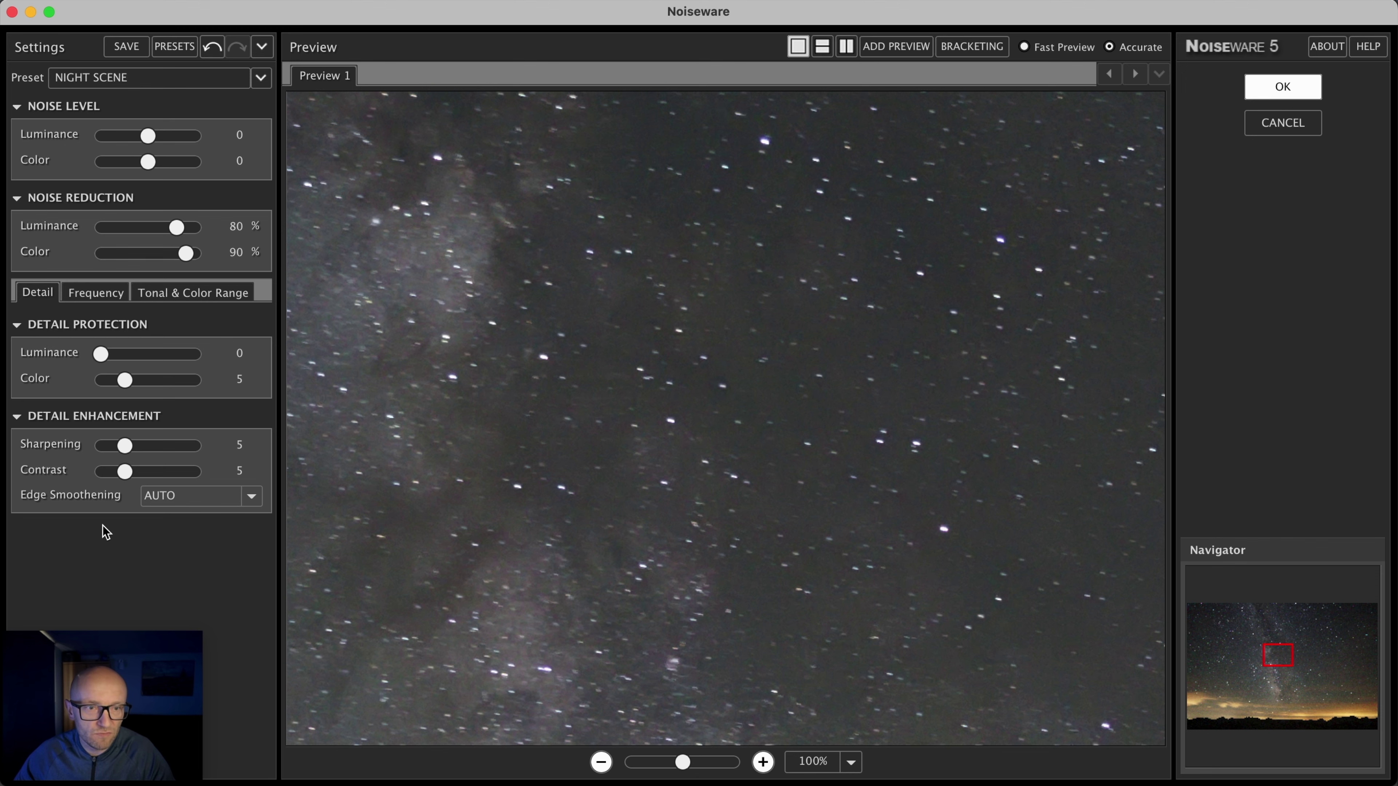
# Step: Apply Noiseware's Night Scene result to Szum-1.ARW, then switch to Szum-2.ARW's Imagenomic filters
pyautogui.click(1293, 89)
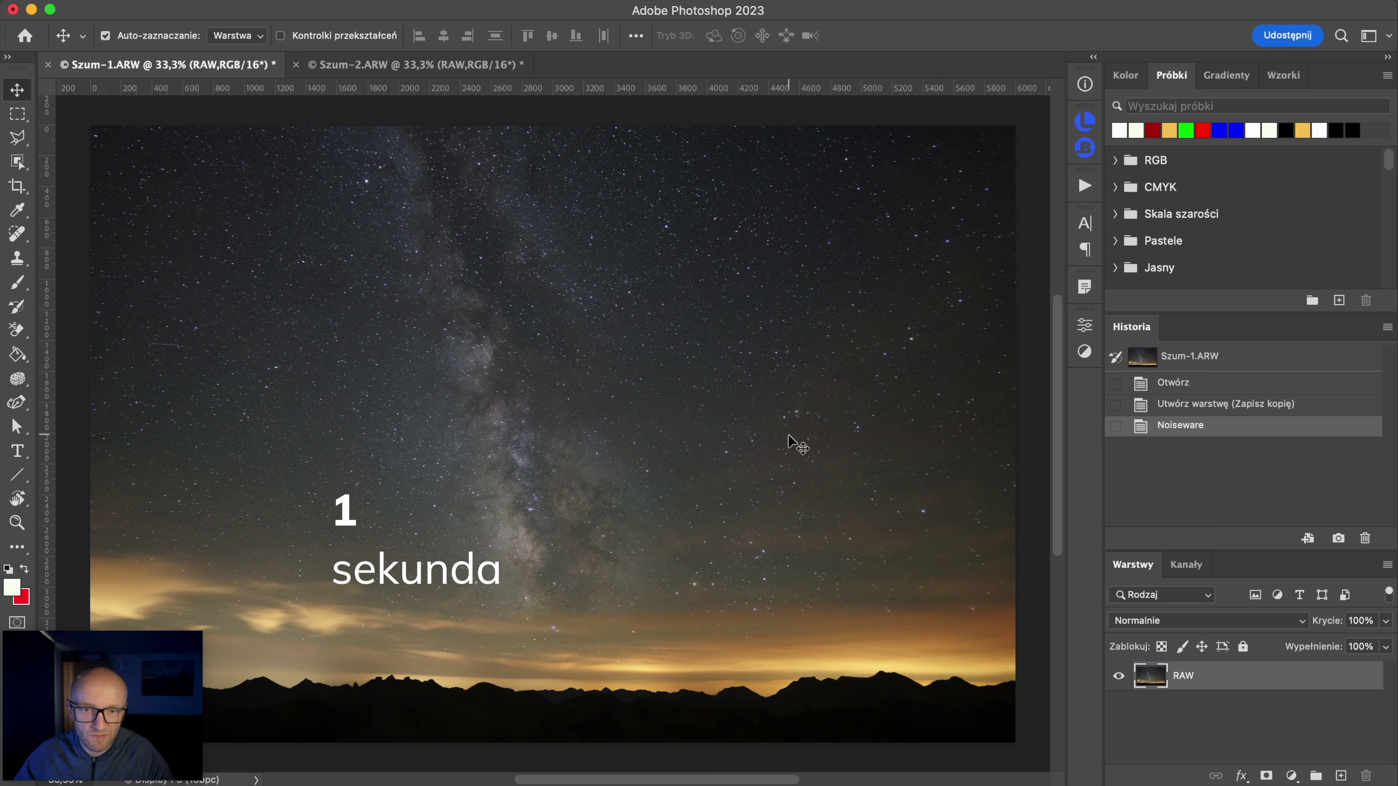
pyautogui.click(361, 66)
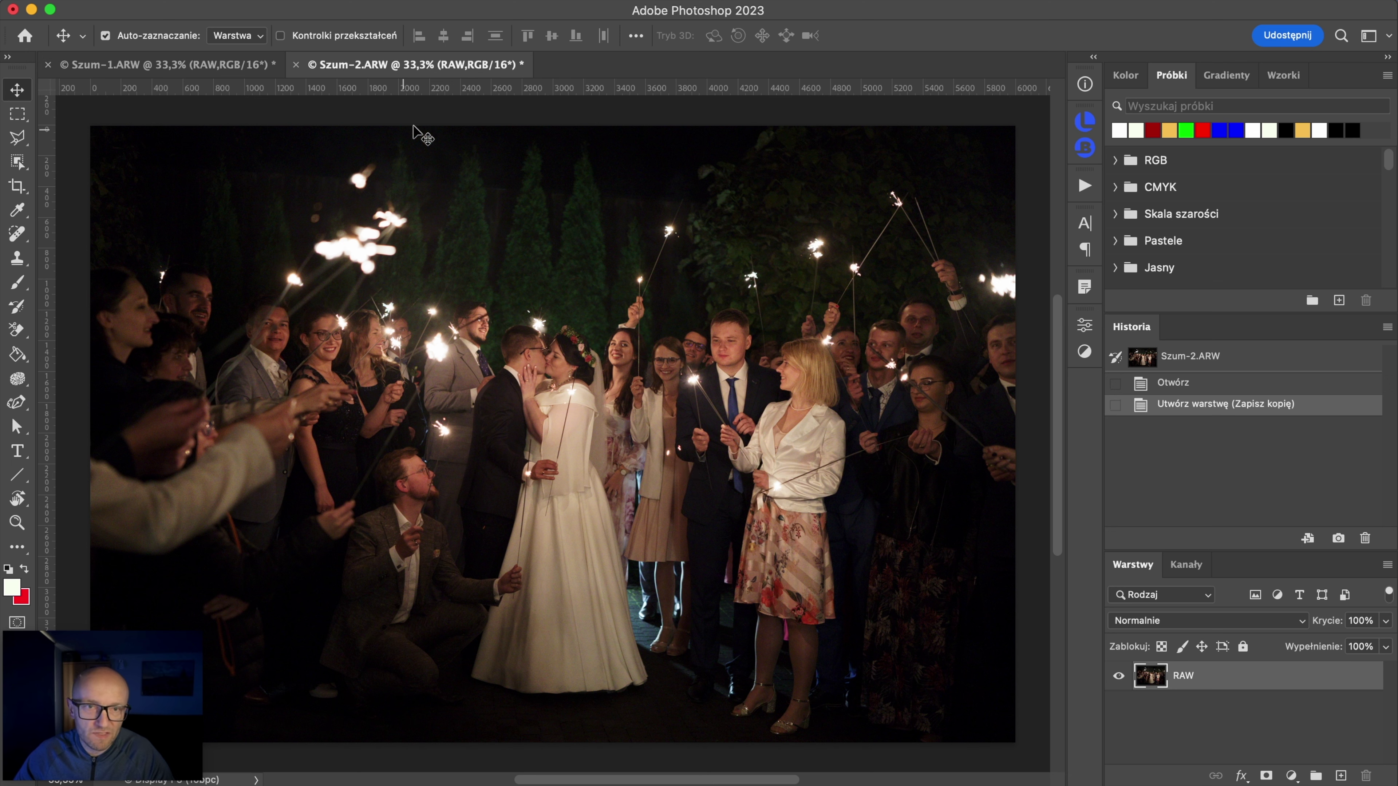
pyautogui.click(553, 2)
pyautogui.moveTo(571, 309)
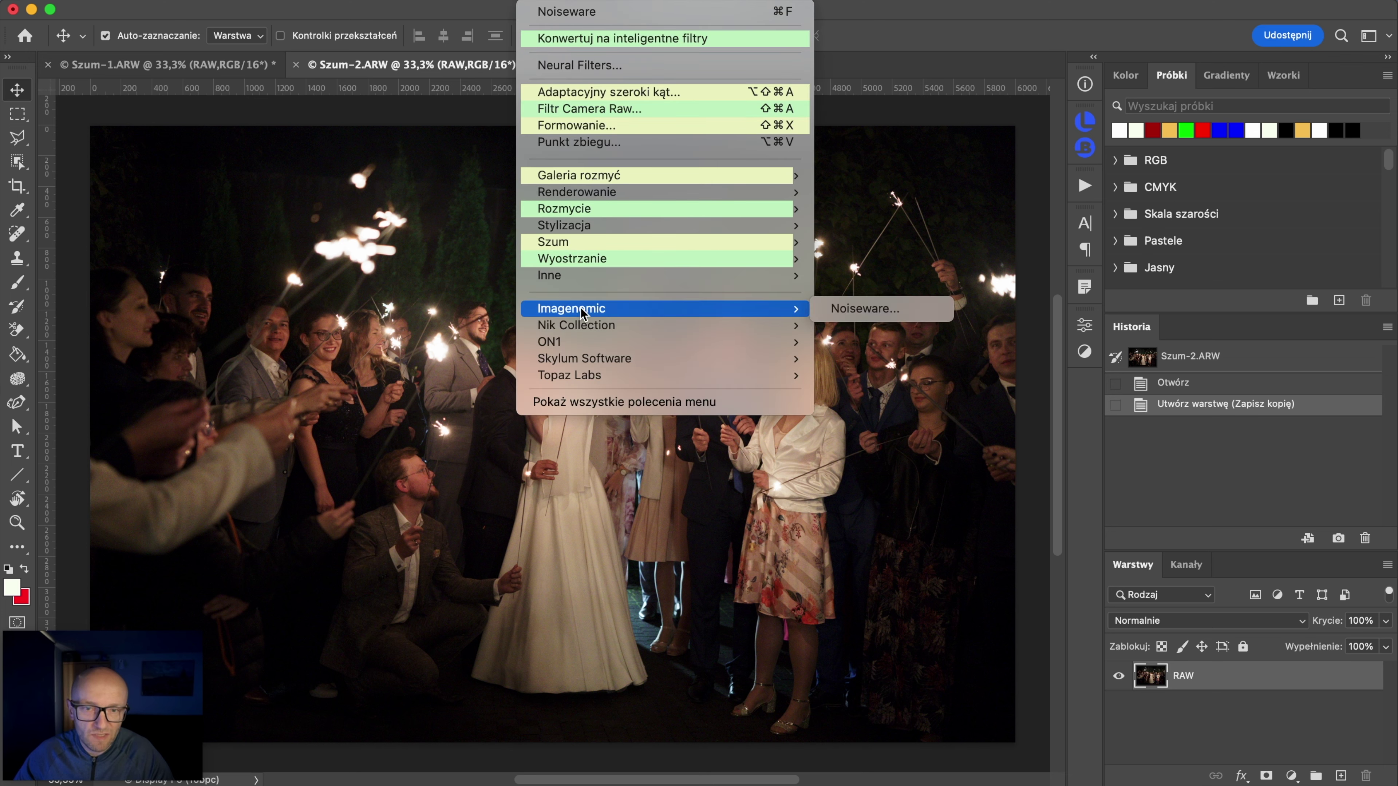
# Step: Run Noiseware on the wedding photo, compare Portrait with Night Scene, and apply Night Scene
pyautogui.click(864, 309)
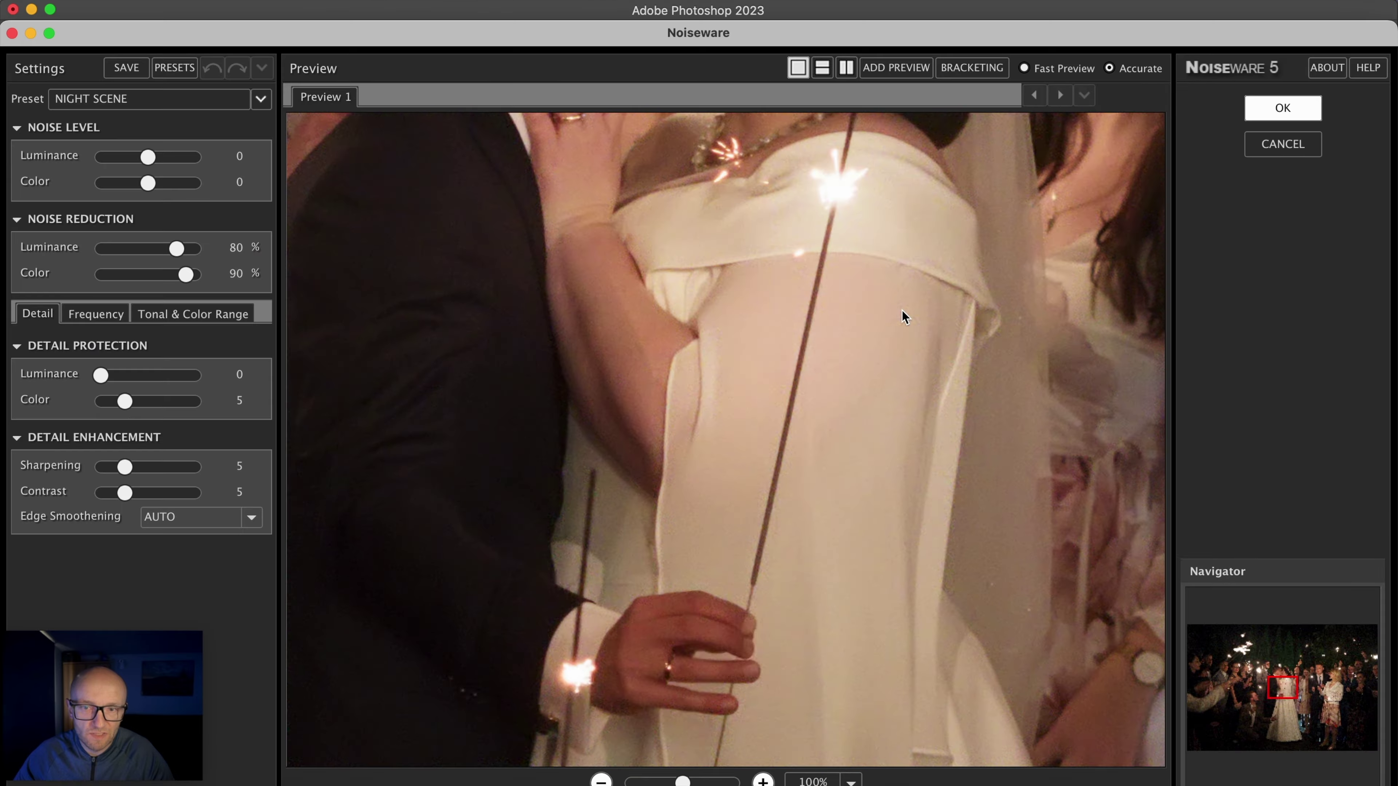
pyautogui.moveTo(902, 310)
pyautogui.mouseDown()
pyautogui.moveTo(593, 687)
pyautogui.moveTo(562, 672)
pyautogui.mouseUp()
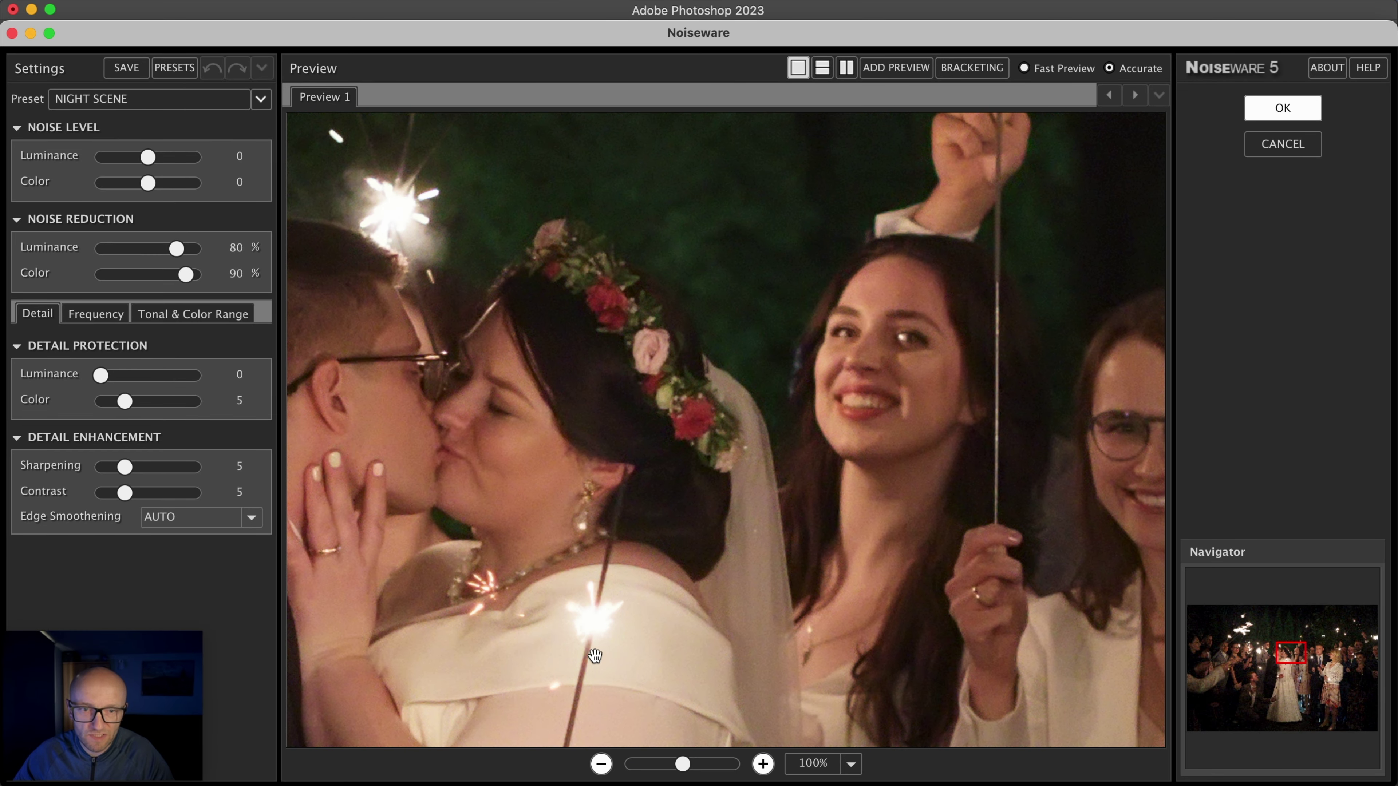
pyautogui.click(137, 102)
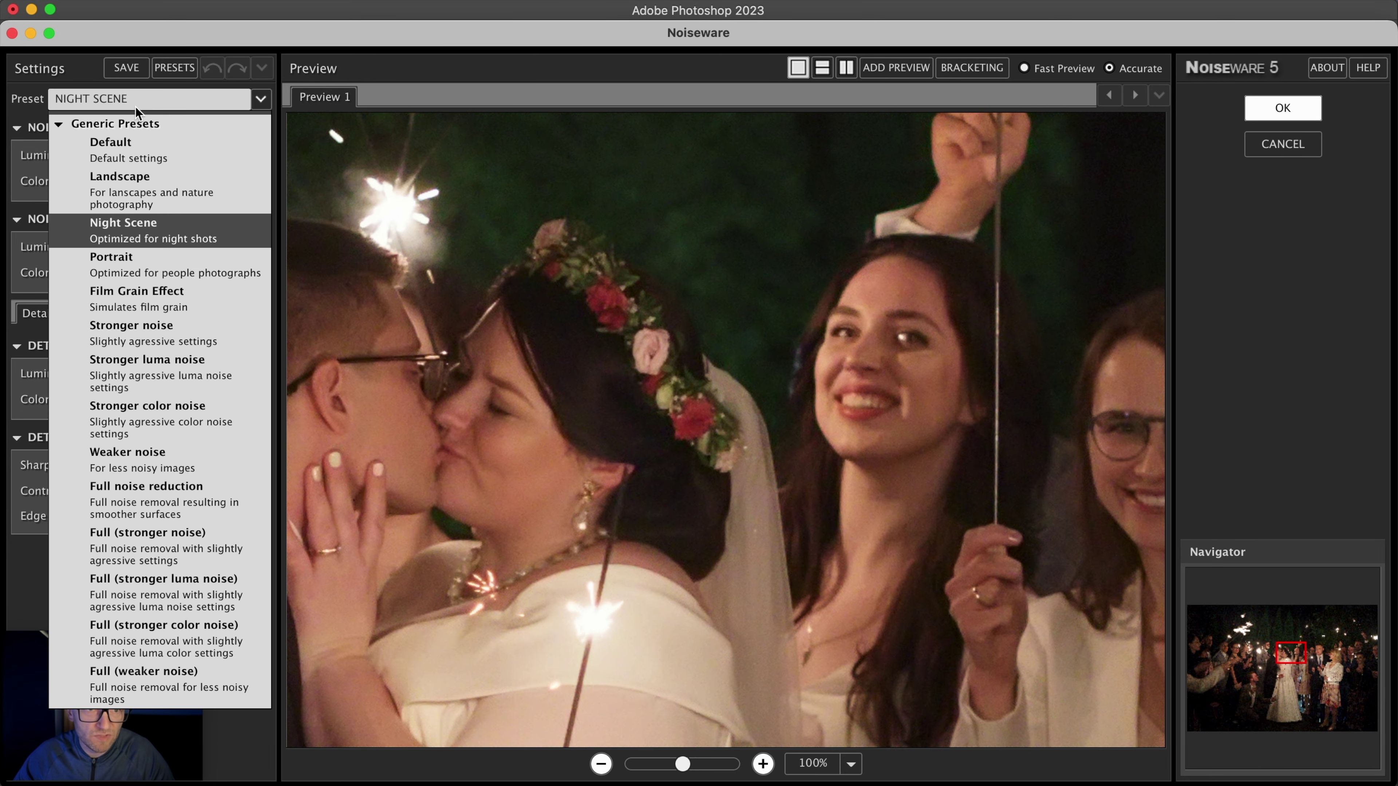
pyautogui.click(160, 273)
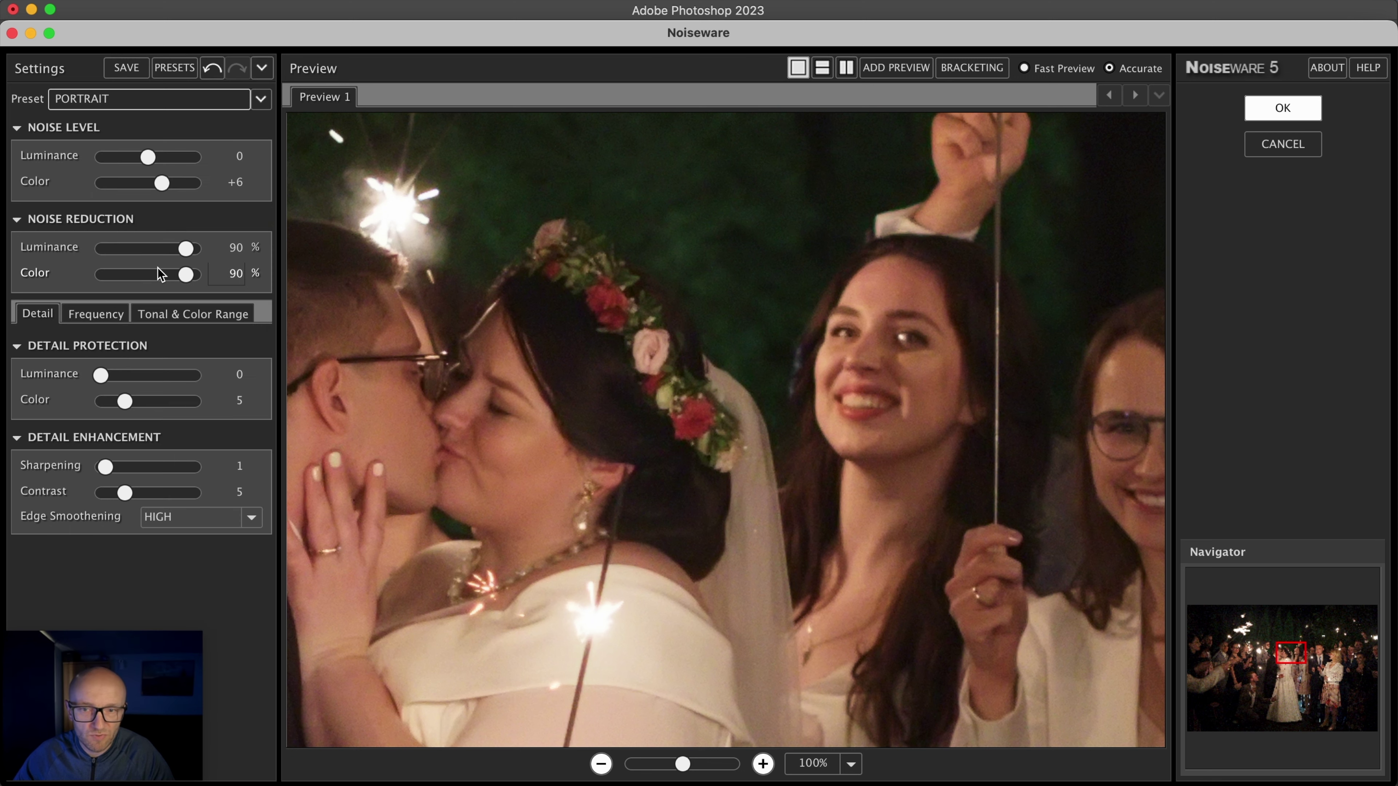
pyautogui.click(138, 102)
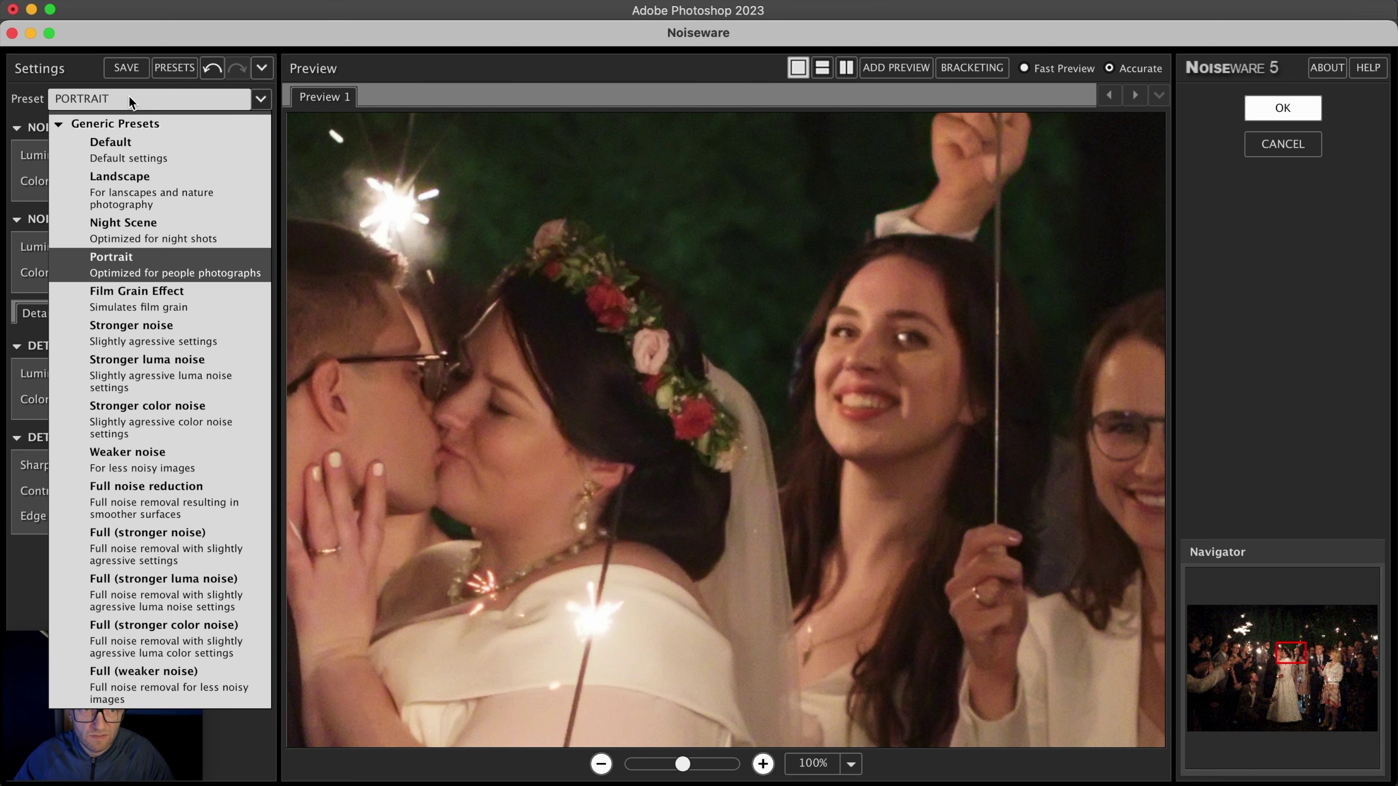
pyautogui.click(118, 228)
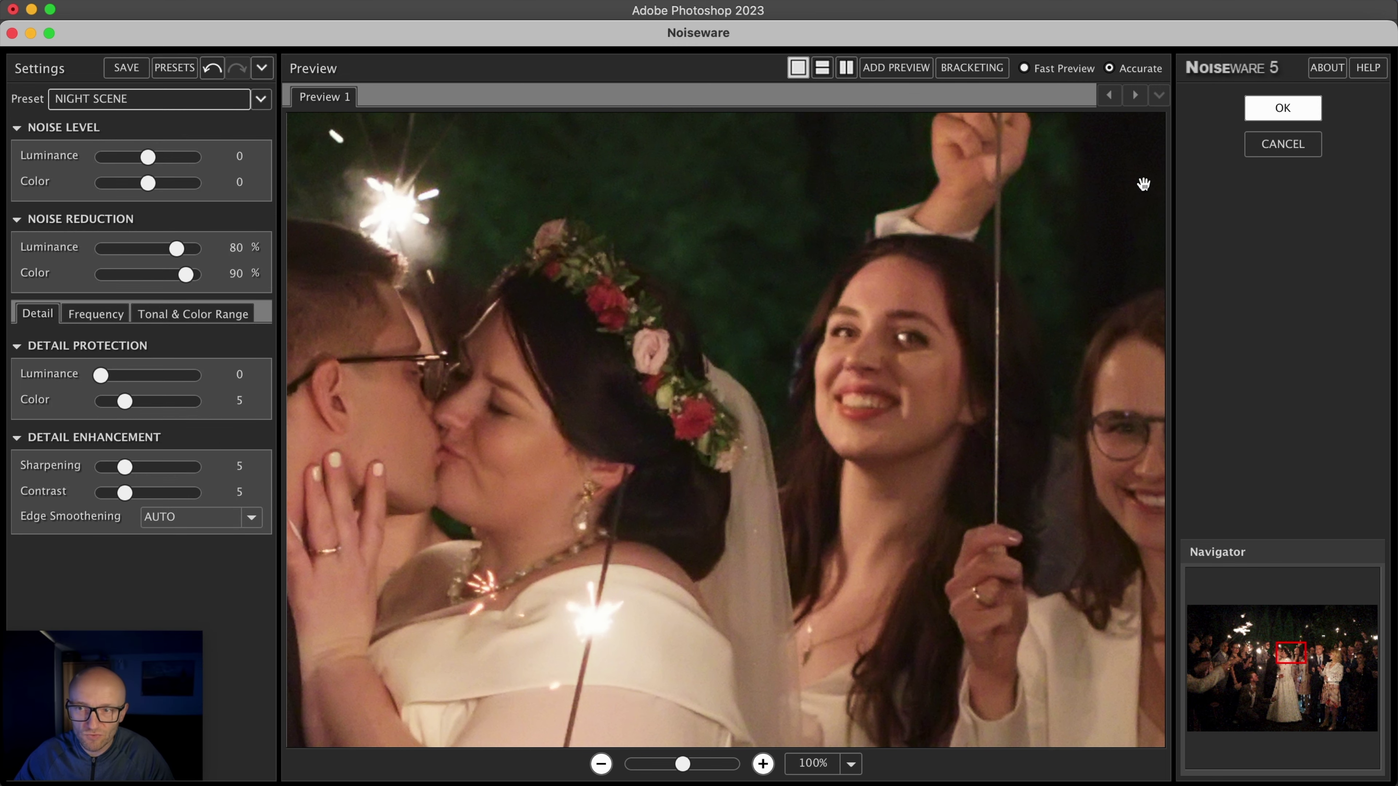
pyautogui.click(1283, 108)
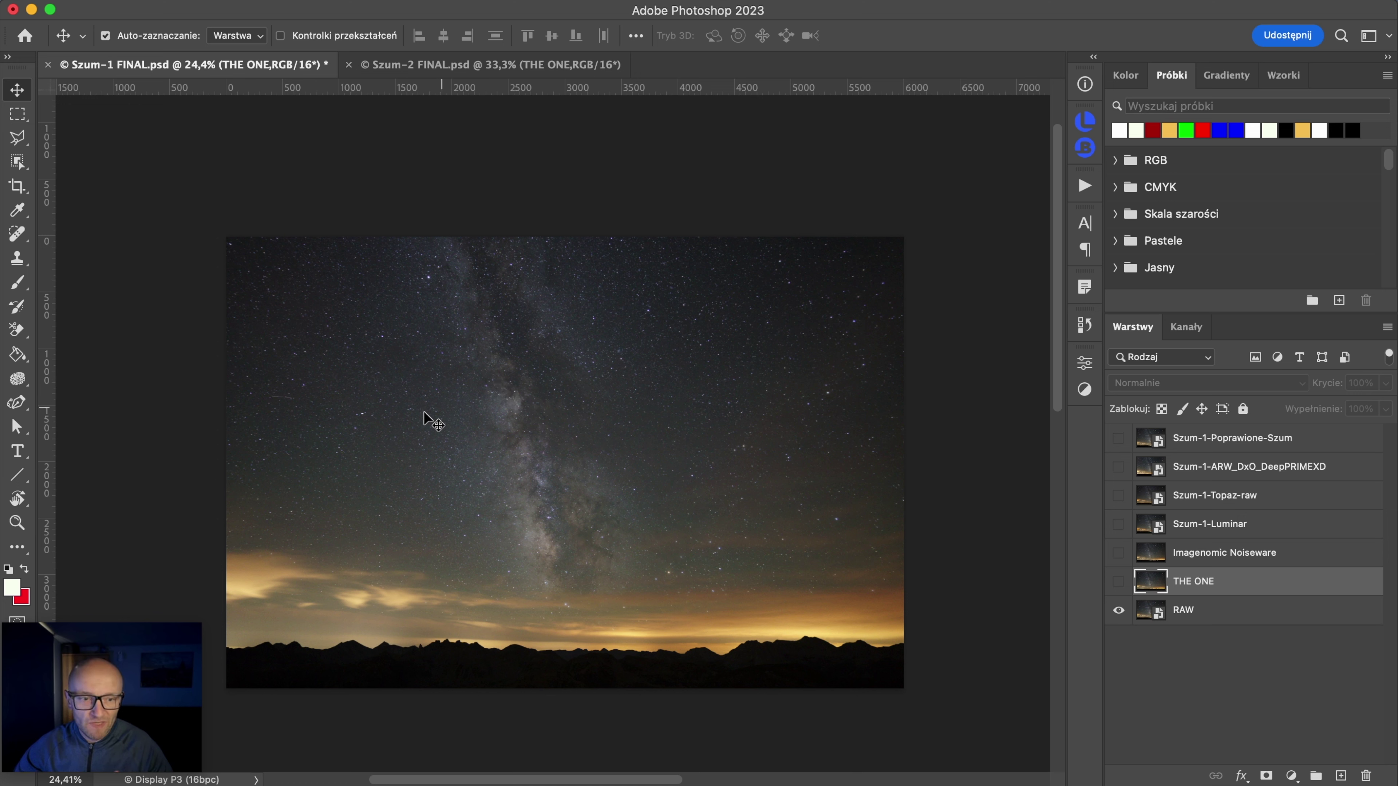
# Step: Zoom Szum-1 FINAL.psd to 100% on the Milky Way band and select the RAW layer
pyautogui.click(70, 780)
pyautogui.write('100')
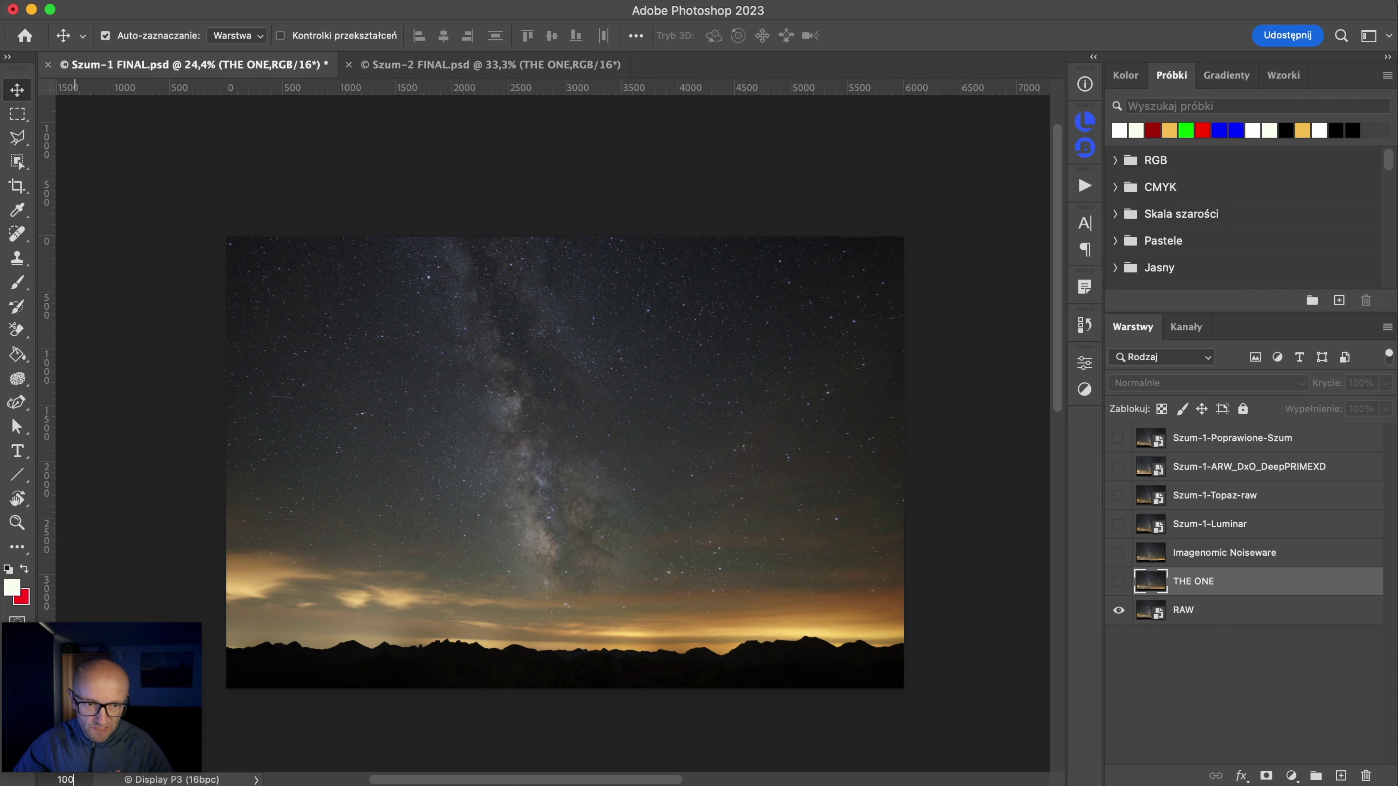
pyautogui.press('Return')
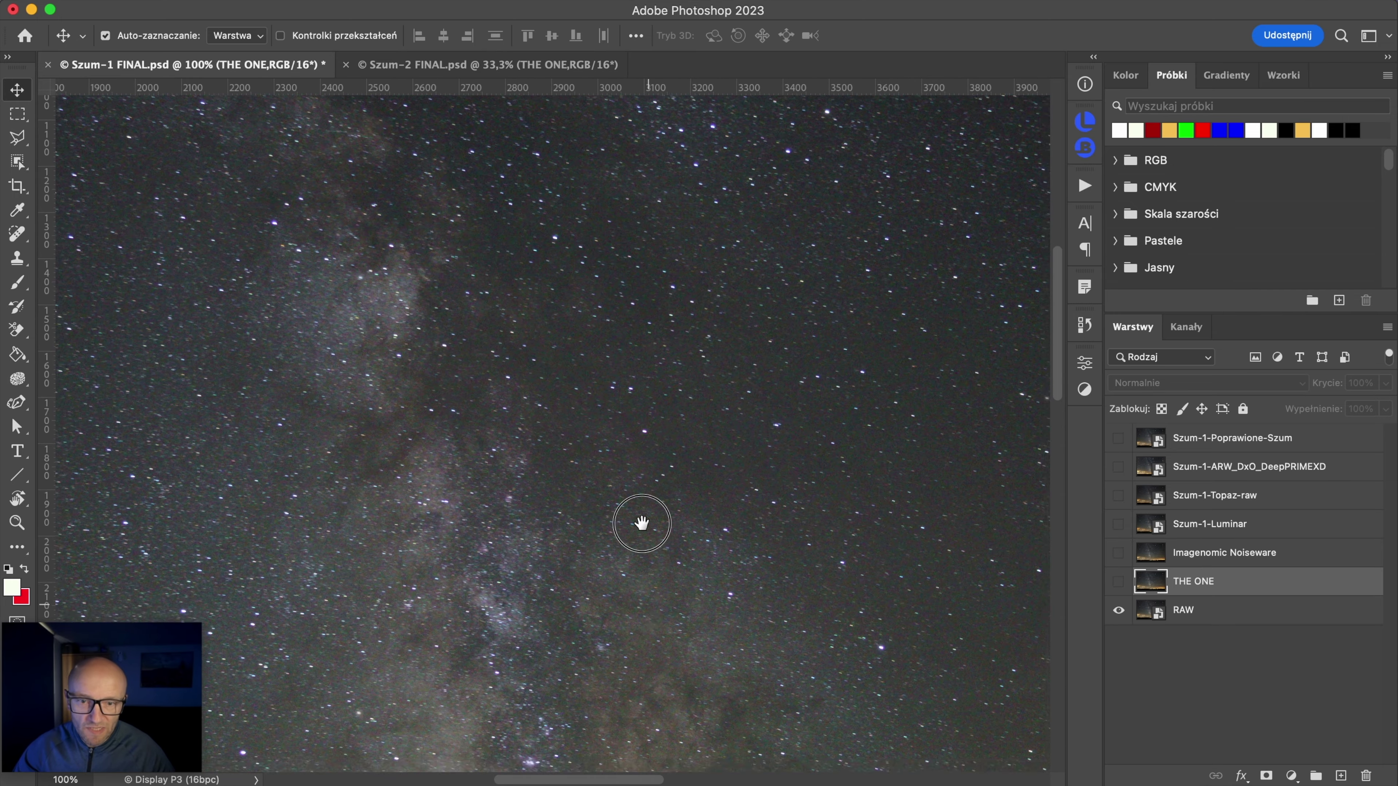
pyautogui.moveTo(640, 522)
pyautogui.mouseDown()
pyautogui.moveTo(666, 265)
pyautogui.moveTo(702, 587)
pyautogui.mouseUp()
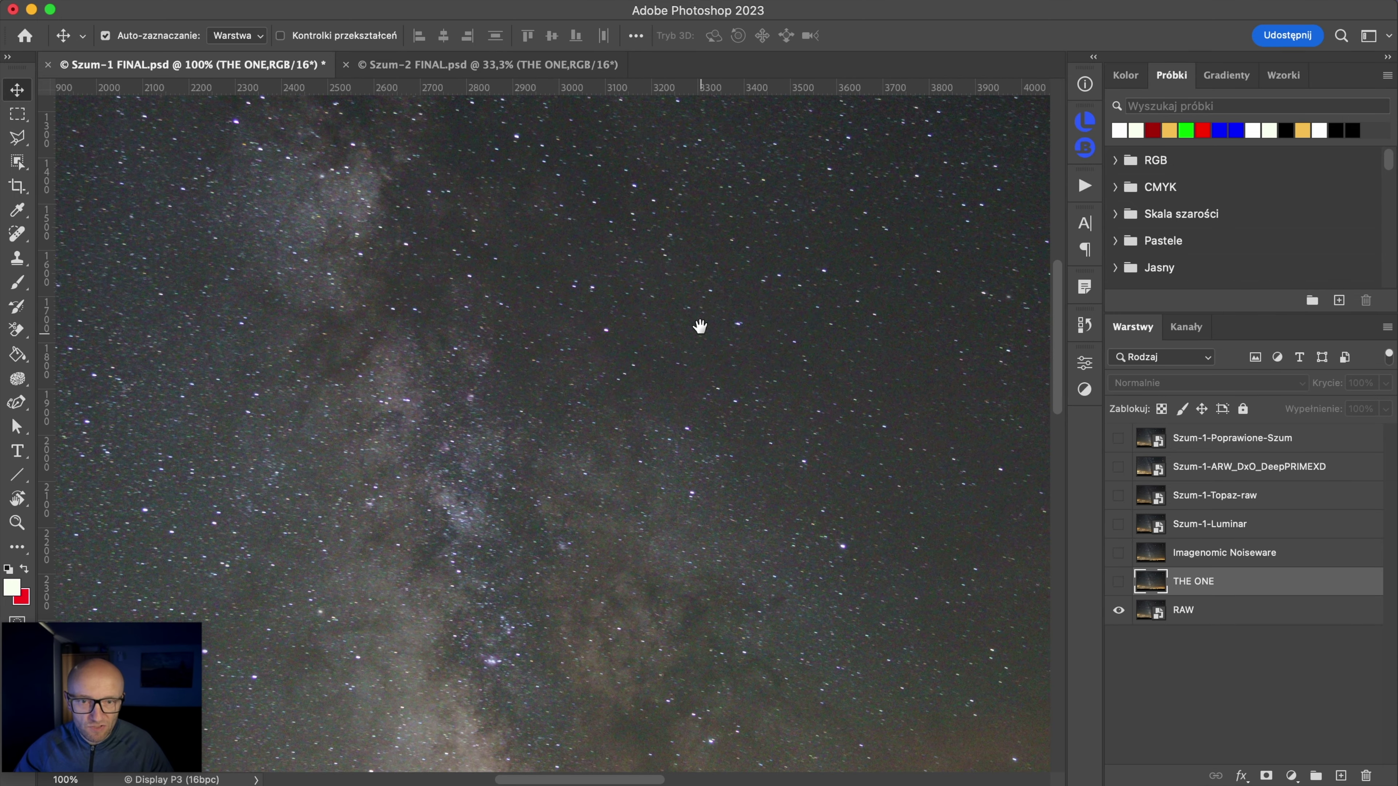
pyautogui.moveTo(702, 324); pyautogui.dragTo(676, 298)
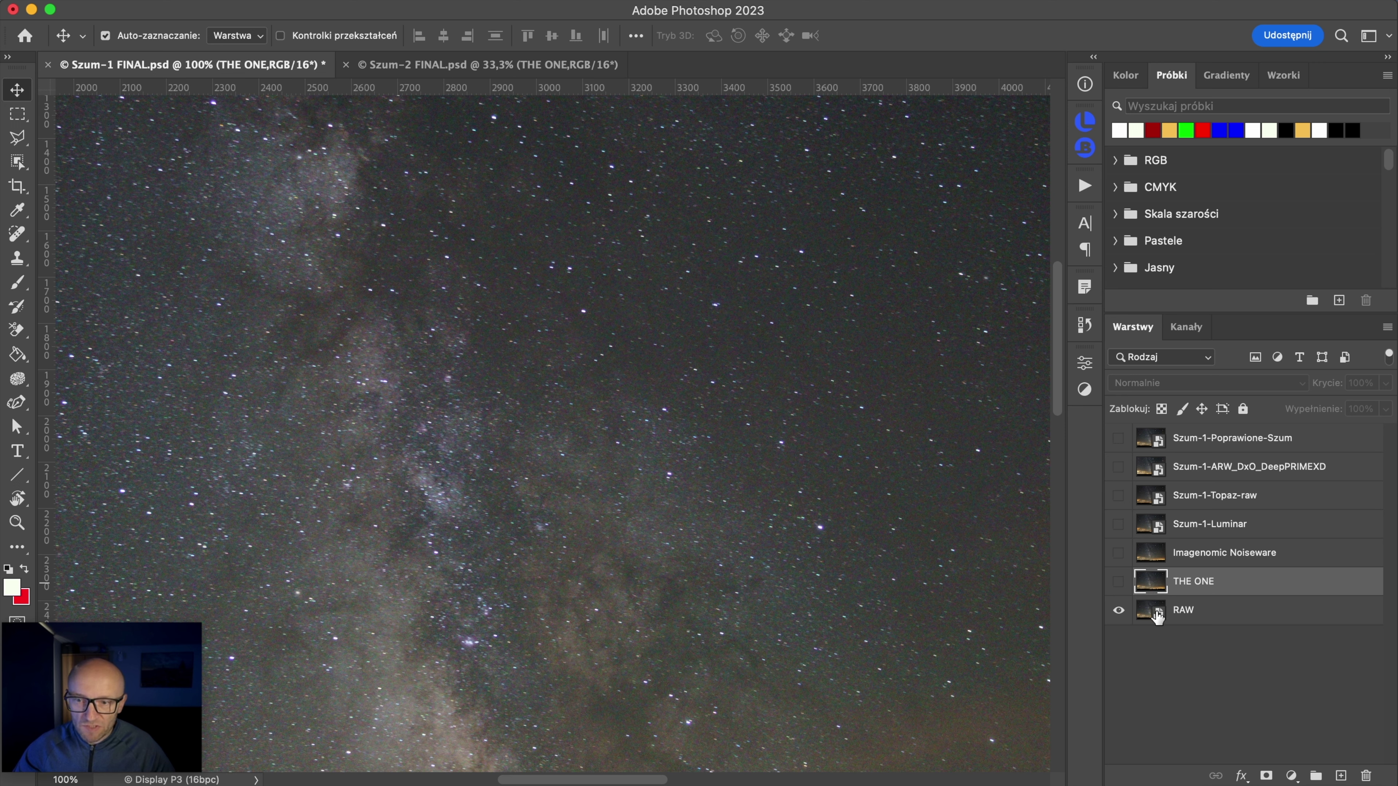
pyautogui.click(1195, 618)
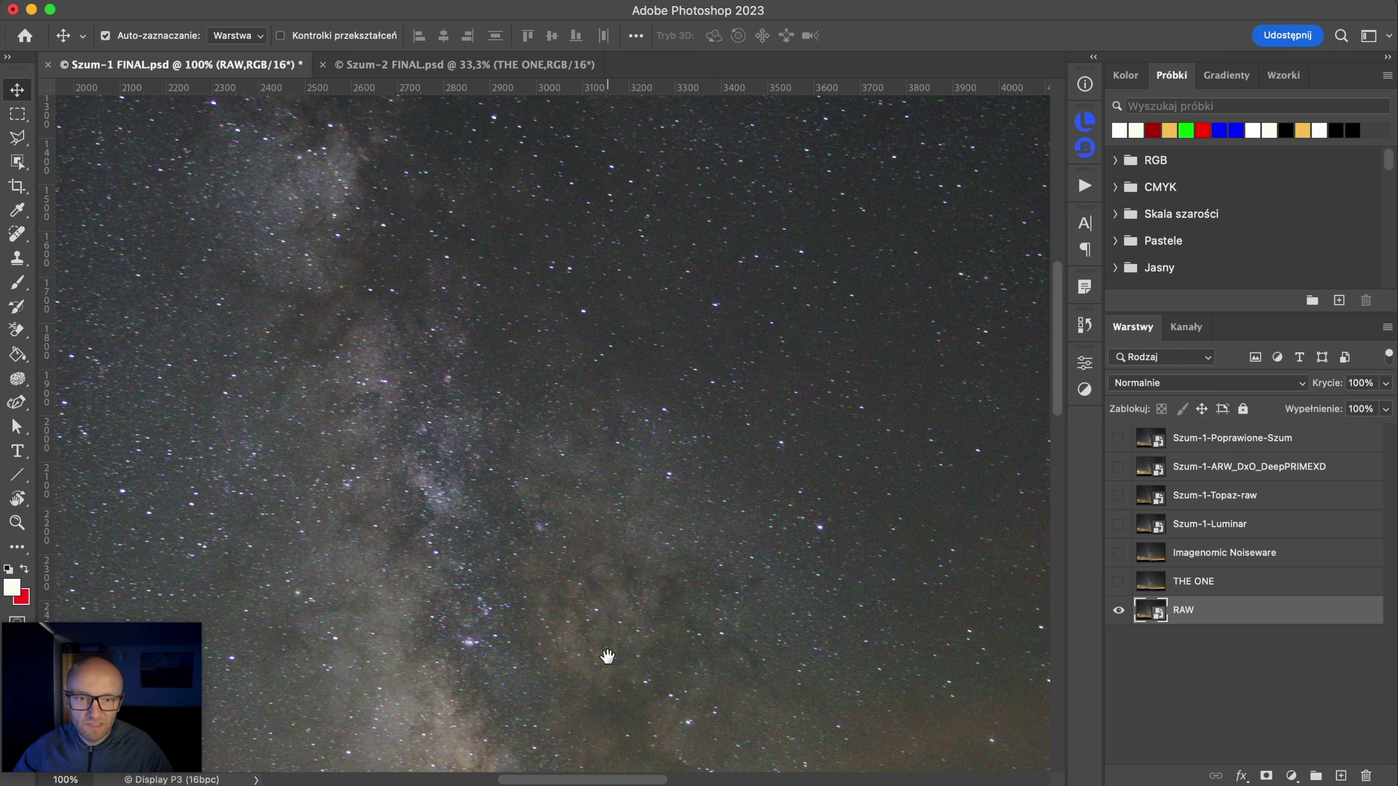
# Step: Inspect RAW noise across several star-field areas, then select THE ONE layer
pyautogui.moveTo(605, 657)
pyautogui.mouseDown()
pyautogui.moveTo(719, 548)
pyautogui.moveTo(635, 479)
pyautogui.mouseUp()
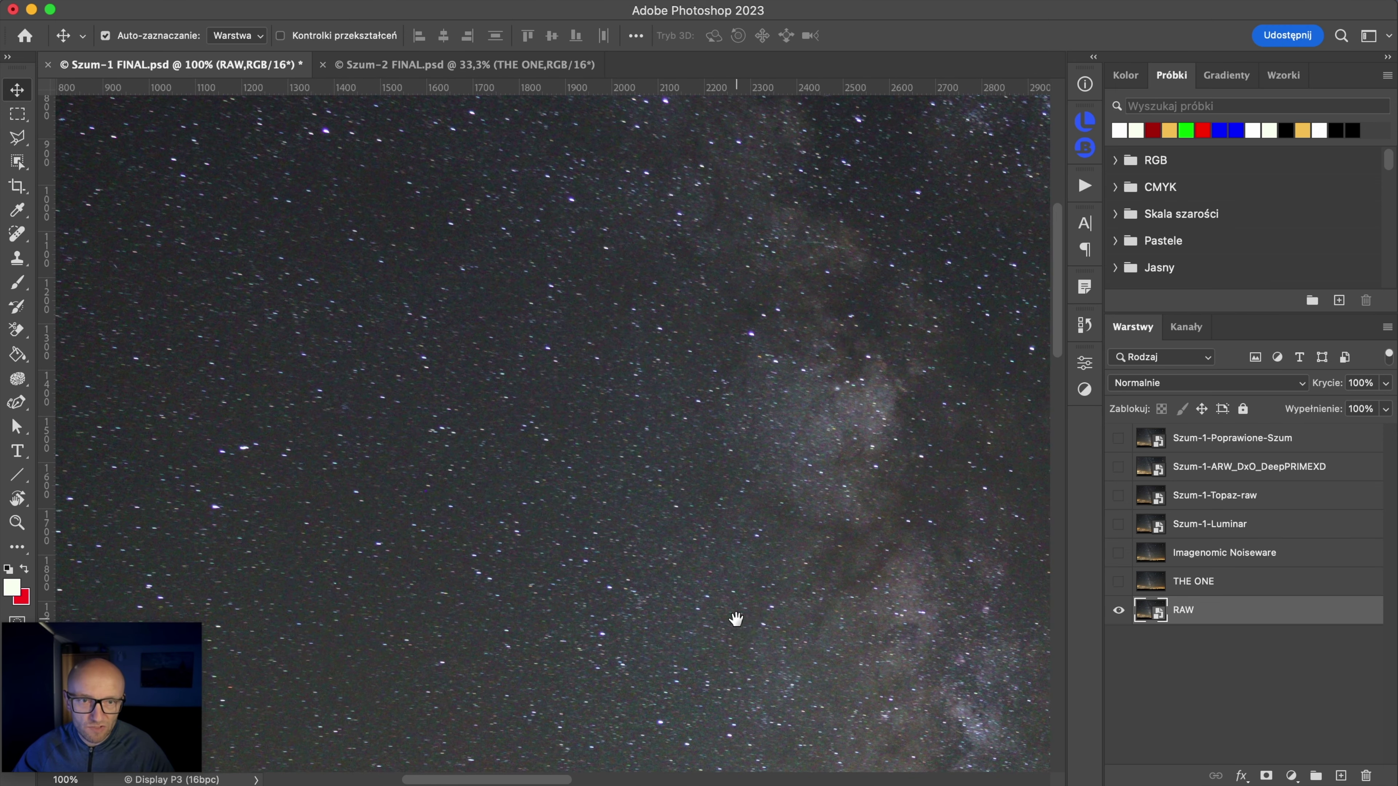
pyautogui.moveTo(809, 557); pyautogui.dragTo(546, 578)
pyautogui.moveTo(643, 552)
pyautogui.mouseDown()
pyautogui.moveTo(482, 656)
pyautogui.moveTo(571, 502)
pyautogui.moveTo(678, 471)
pyautogui.moveTo(581, 456)
pyautogui.moveTo(493, 343)
pyautogui.mouseUp()
pyautogui.moveTo(559, 399); pyautogui.dragTo(335, 363)
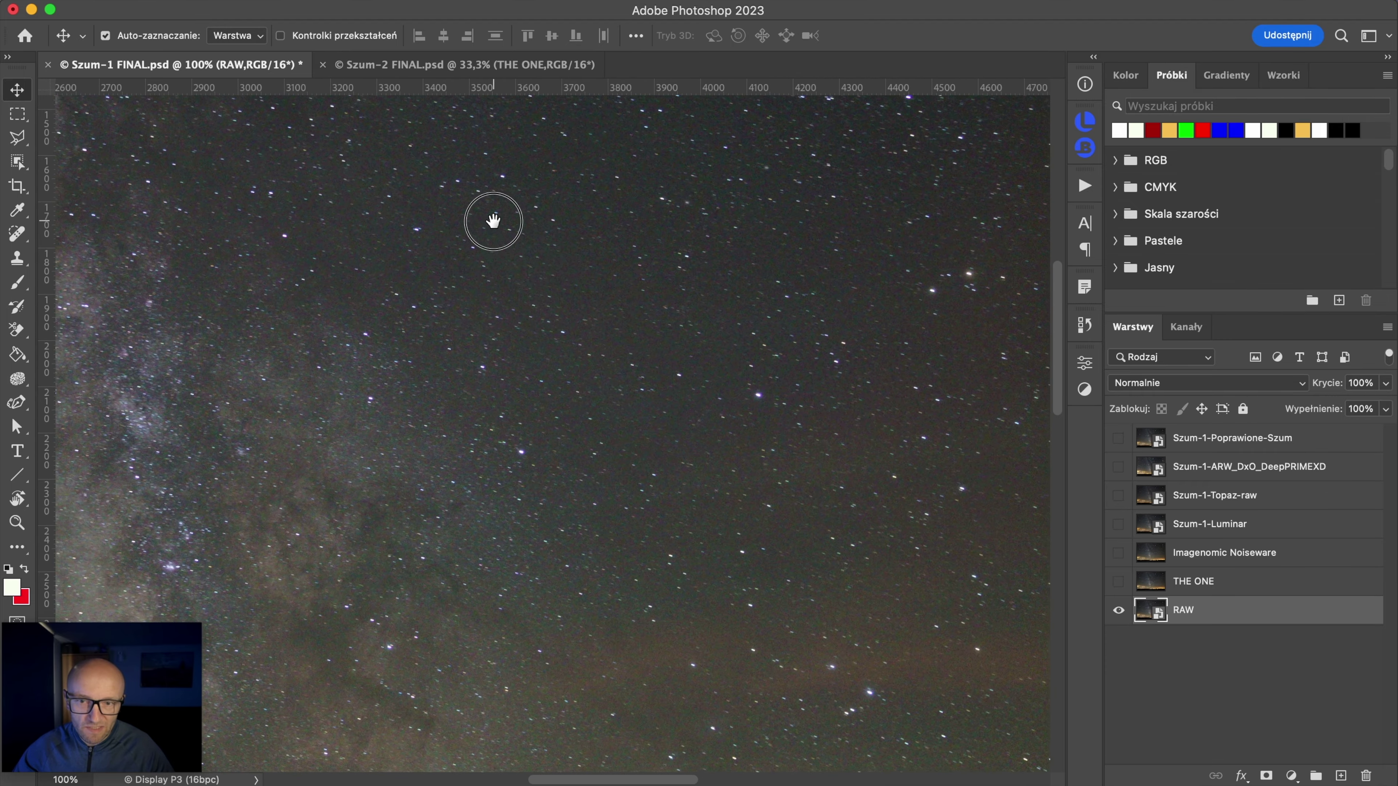
pyautogui.moveTo(493, 218); pyautogui.dragTo(936, 681)
pyautogui.moveTo(826, 477); pyautogui.dragTo(886, 655)
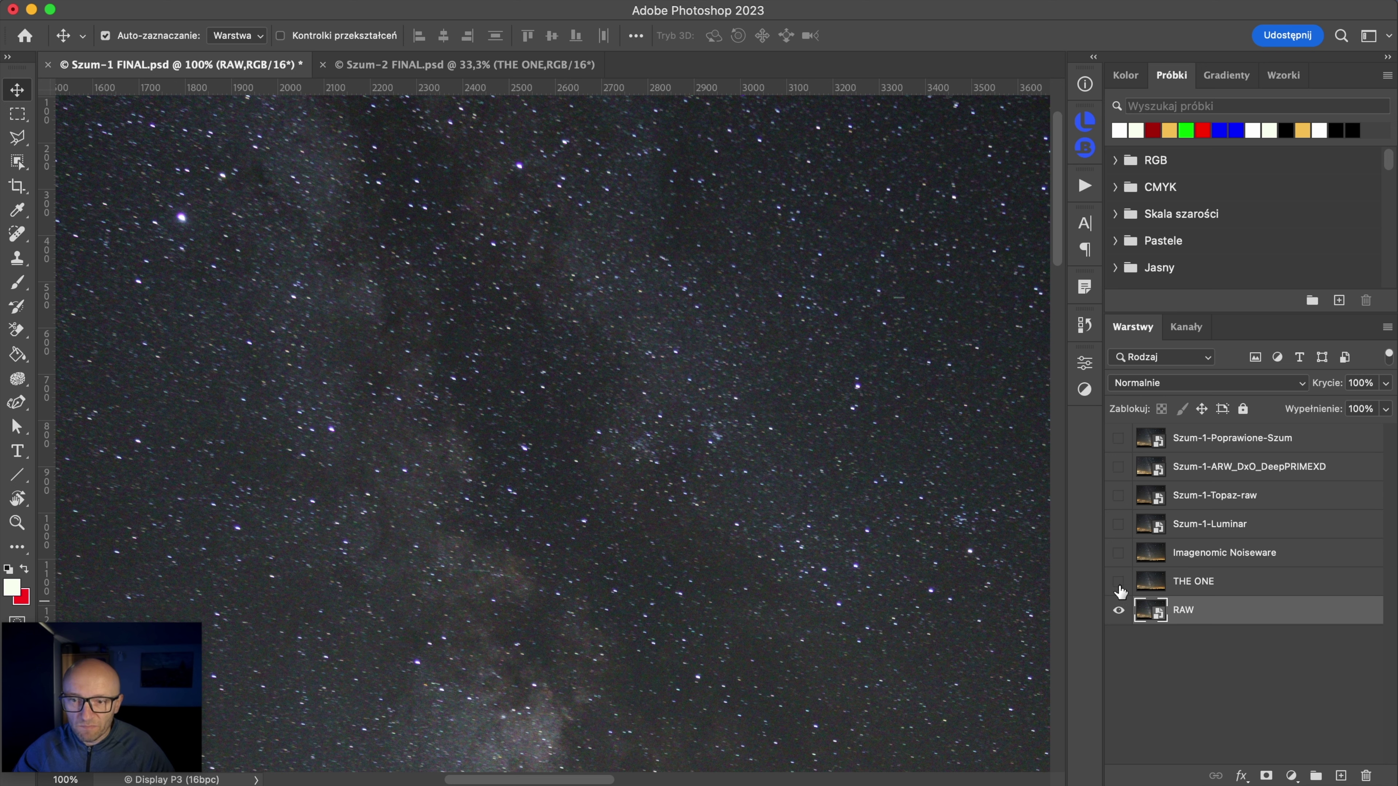
pyautogui.click(1180, 589)
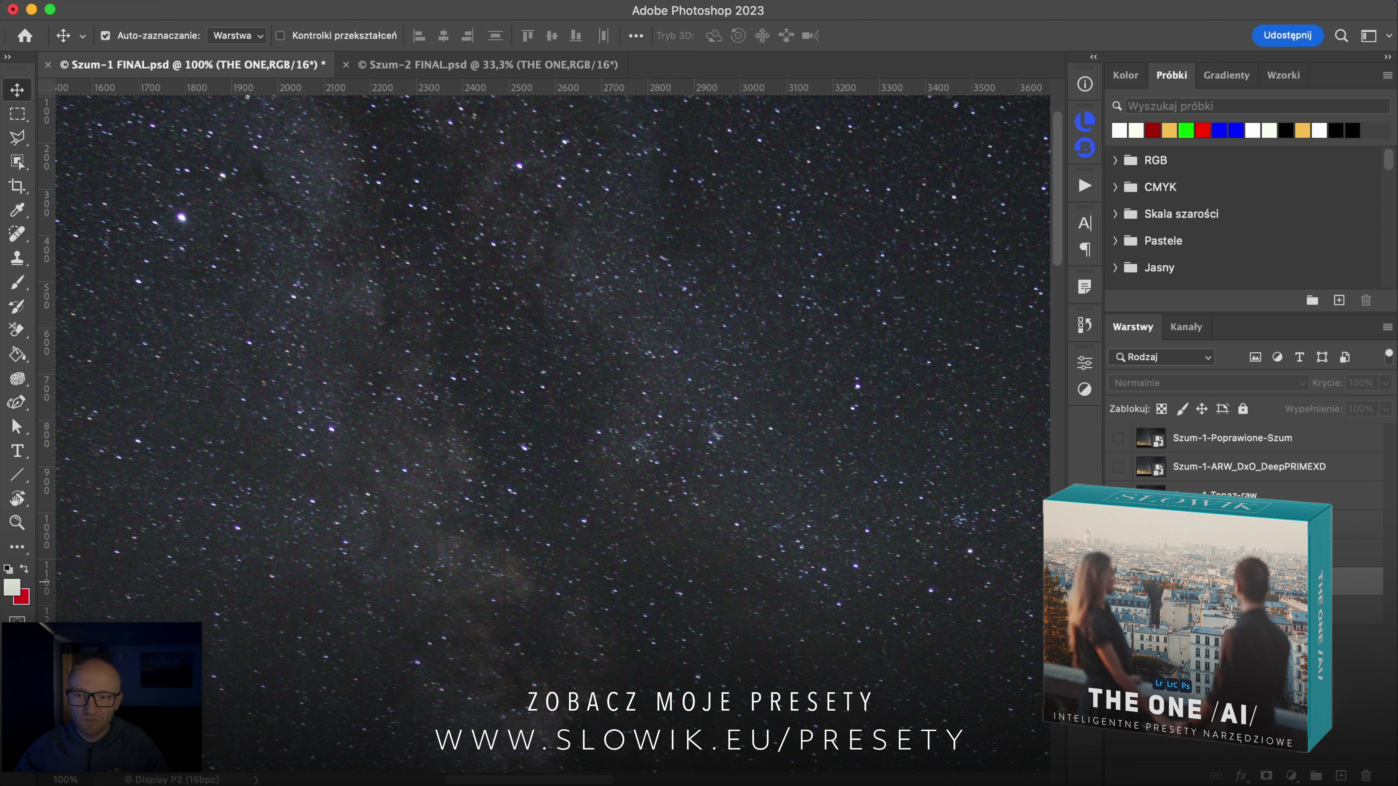
# Step: Toggle THE ONE against RAW at the image's left edge, then move toward the Milky Way
pyautogui.click(1119, 585)
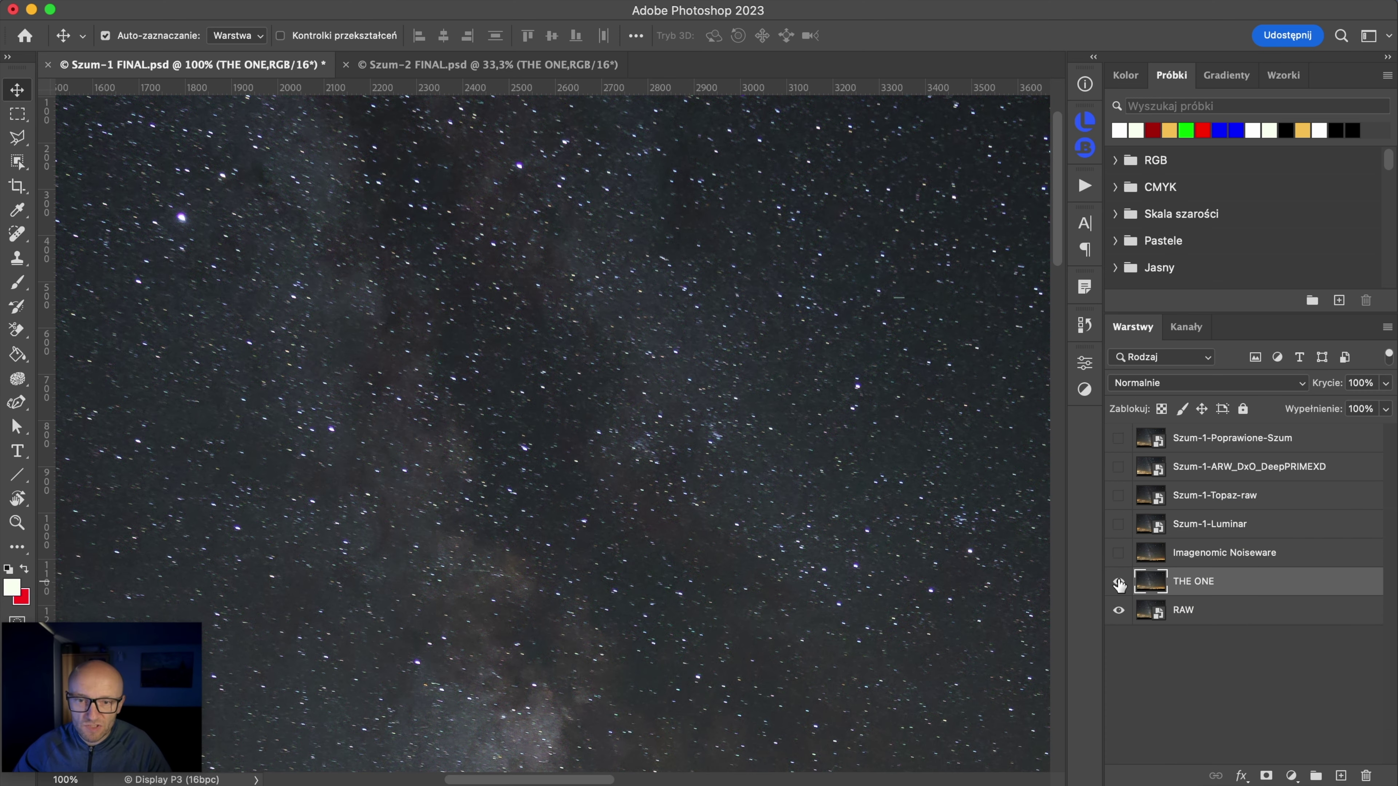
pyautogui.moveTo(287, 434)
pyautogui.mouseDown()
pyautogui.moveTo(1077, 469)
pyautogui.moveTo(937, 503)
pyautogui.mouseUp()
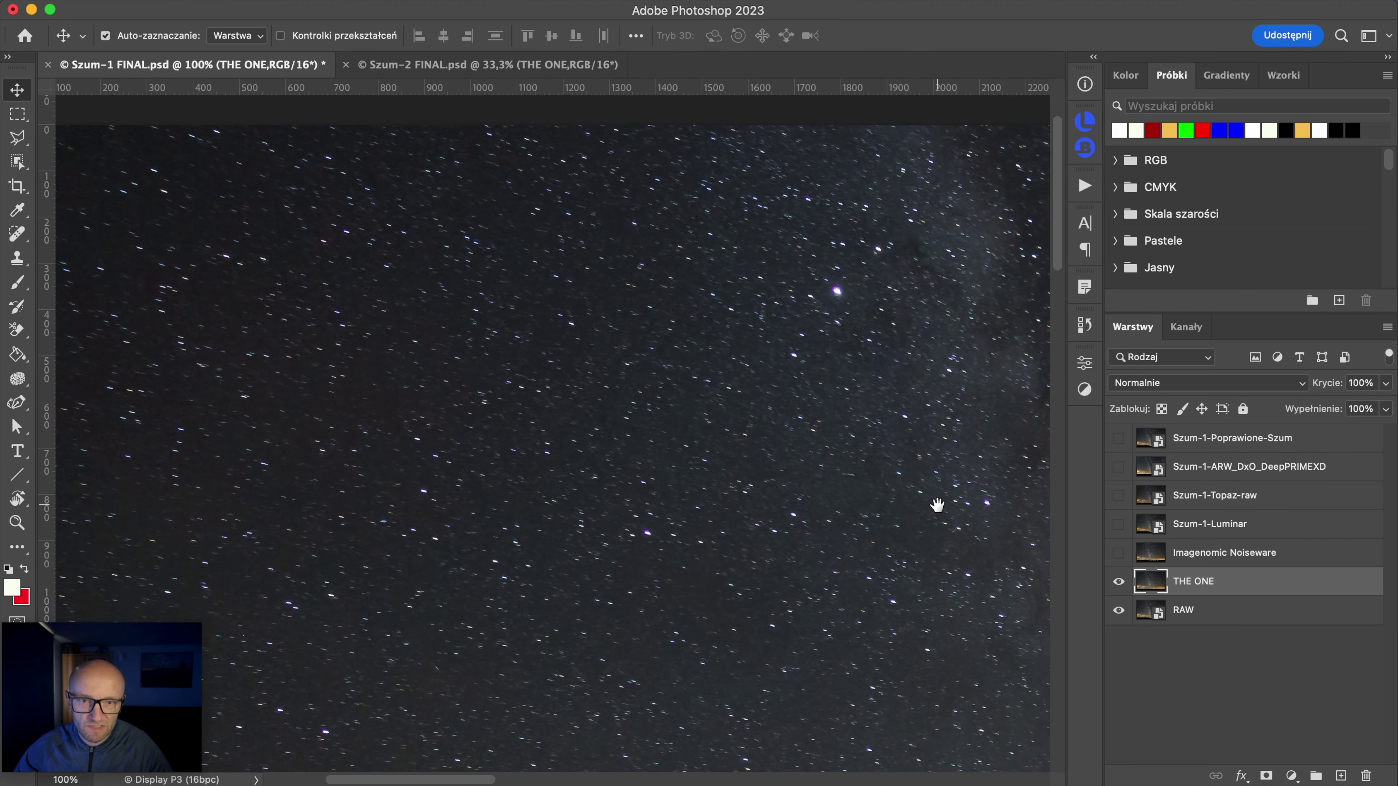
pyautogui.click(1119, 583)
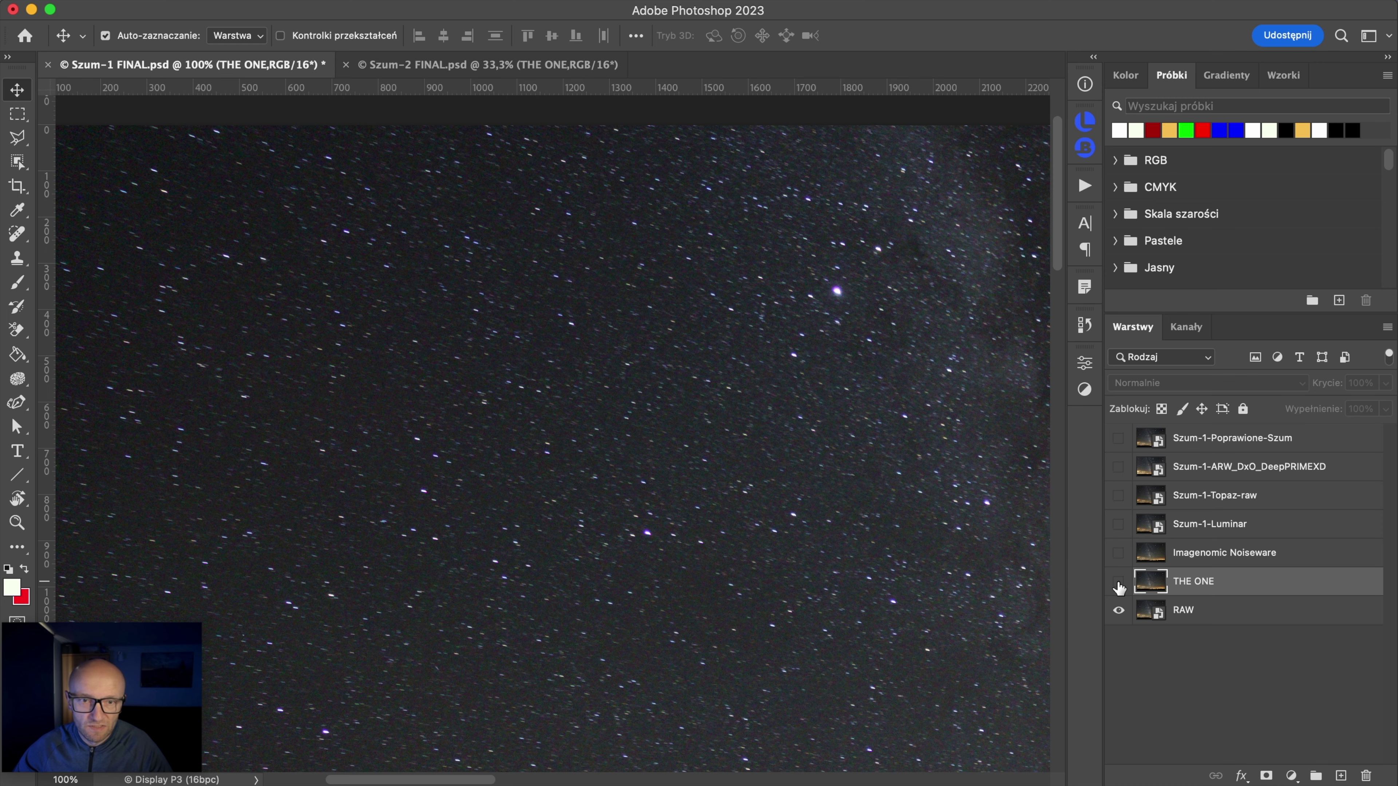
pyautogui.click(1119, 582)
pyautogui.click(1120, 584)
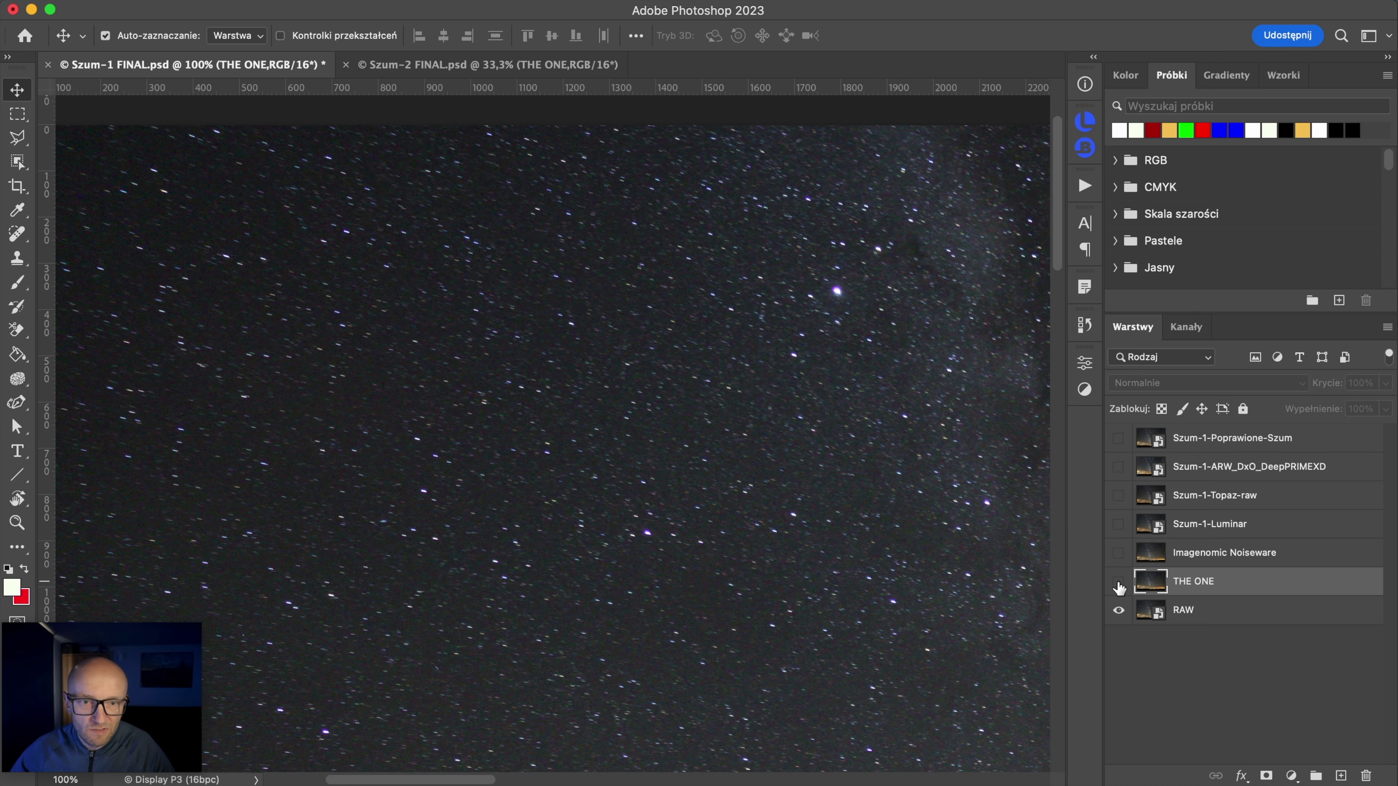
pyautogui.click(1119, 583)
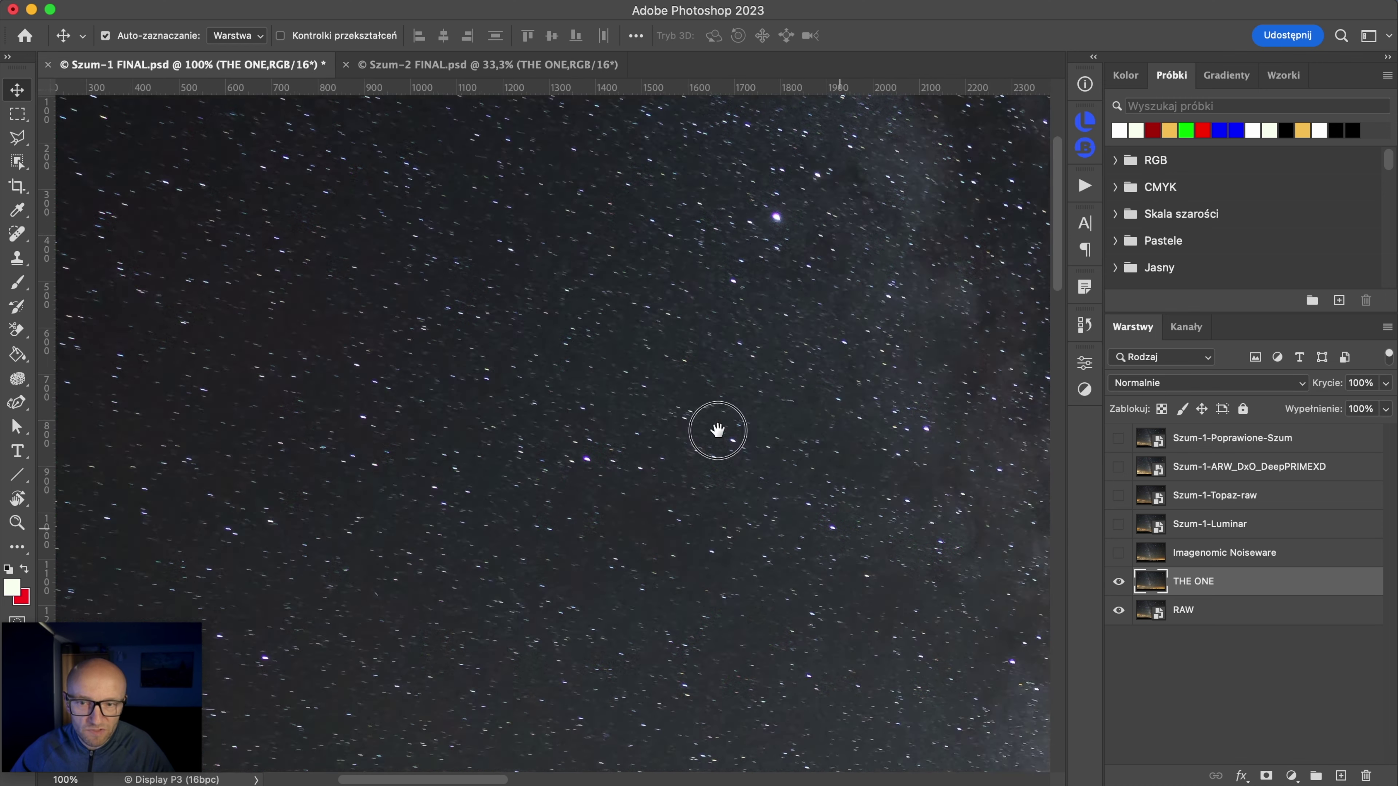
pyautogui.moveTo(717, 428); pyautogui.dragTo(221, 419)
pyautogui.moveTo(780, 521); pyautogui.dragTo(609, 408)
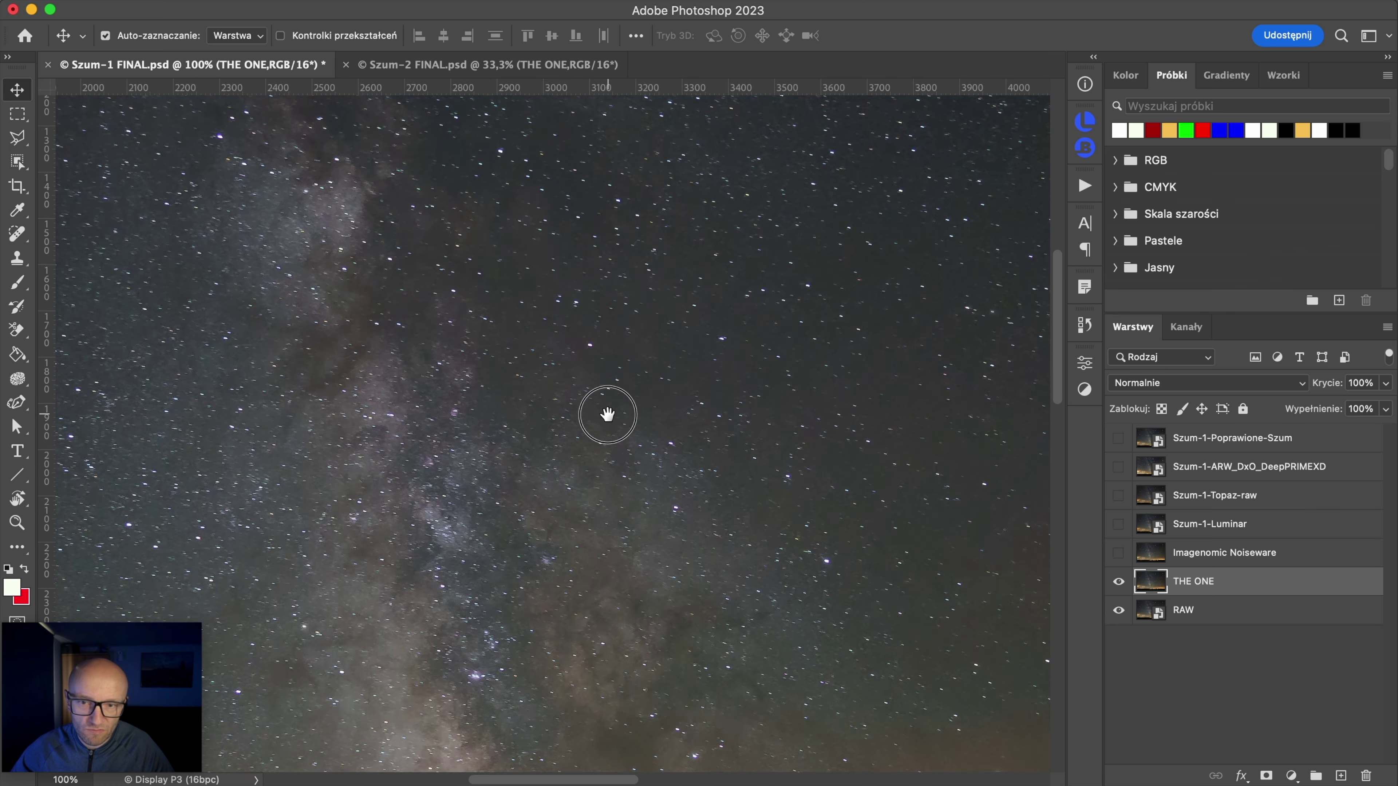
# Step: Compare THE ONE with RAW across the sky and Milky Way core, leaving THE ONE visible
pyautogui.click(1120, 581)
pyautogui.moveTo(864, 552); pyautogui.dragTo(592, 478)
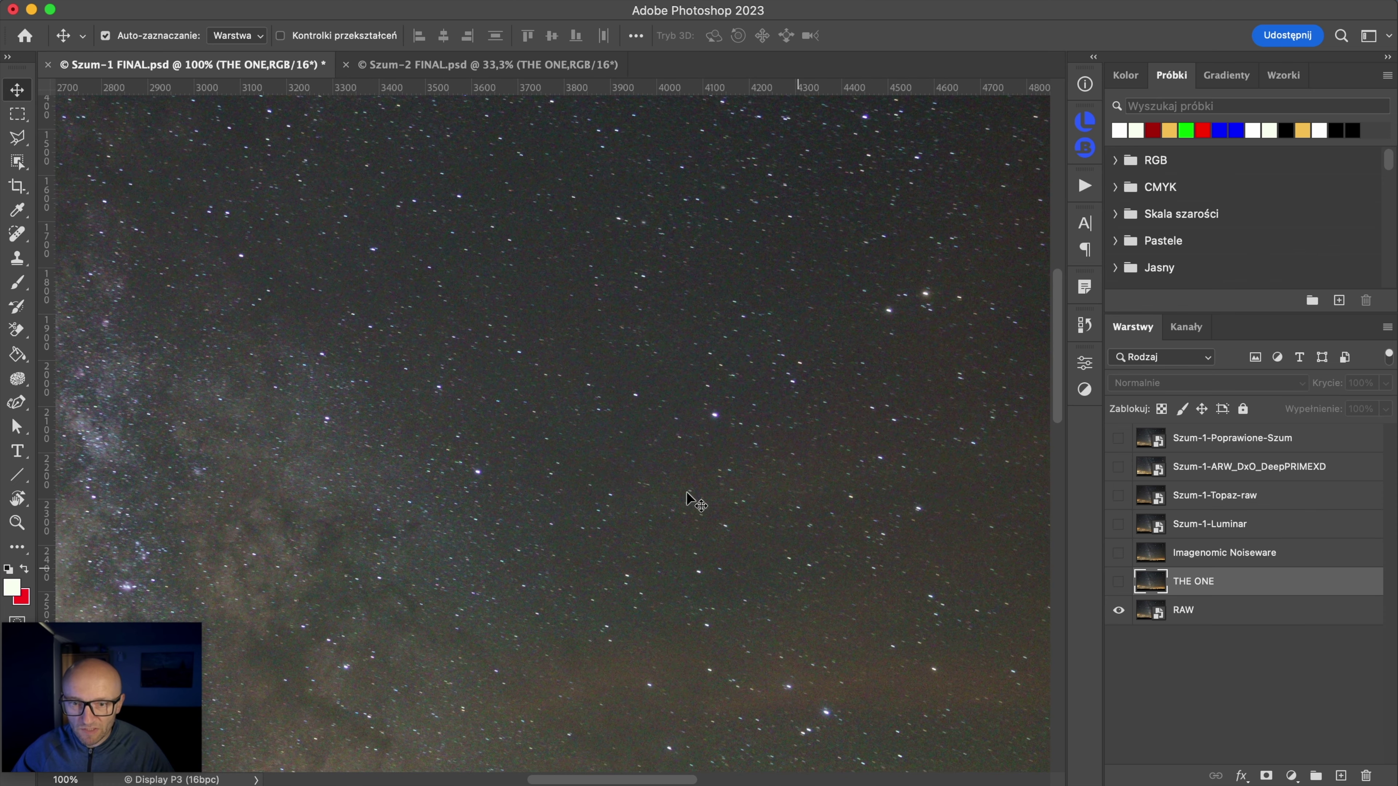
pyautogui.click(1117, 582)
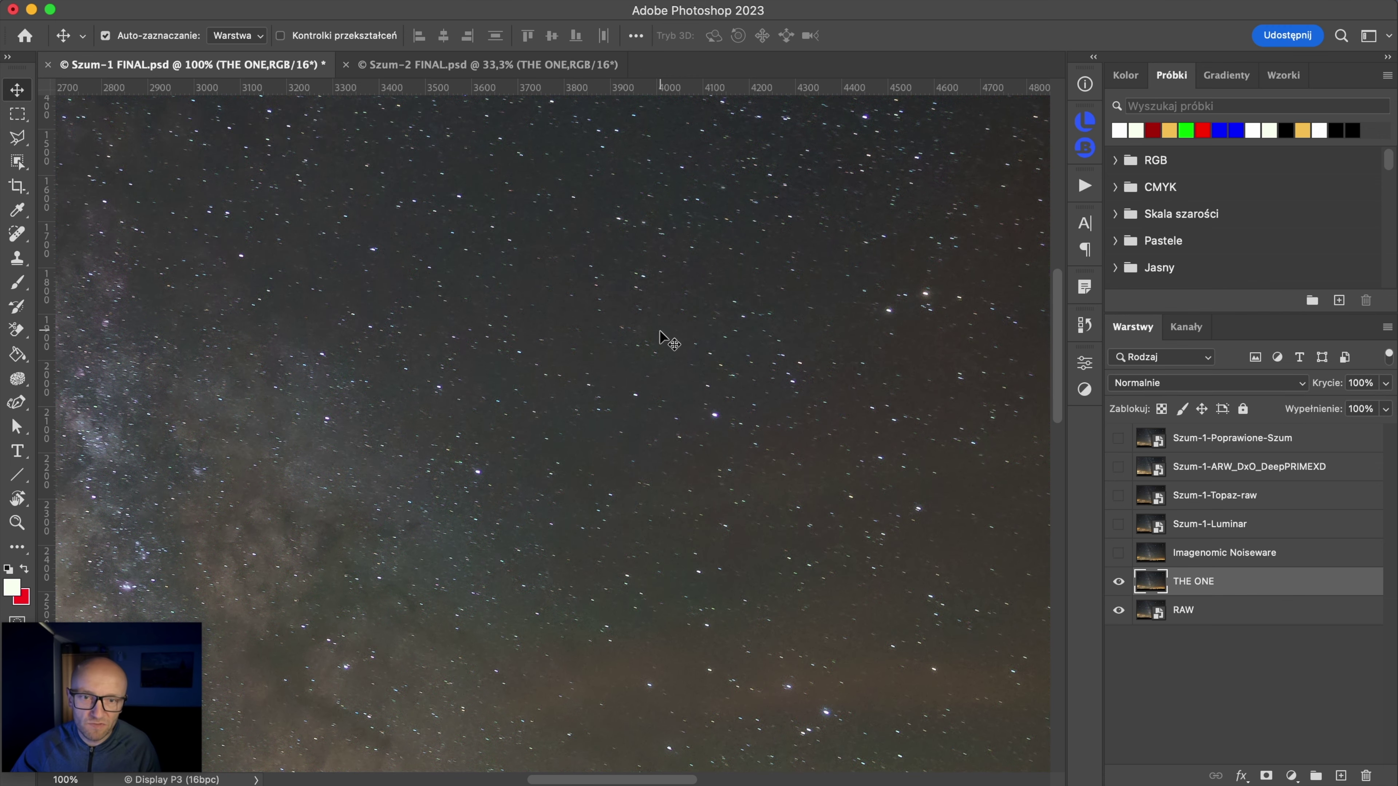
pyautogui.moveTo(587, 565); pyautogui.dragTo(902, 154)
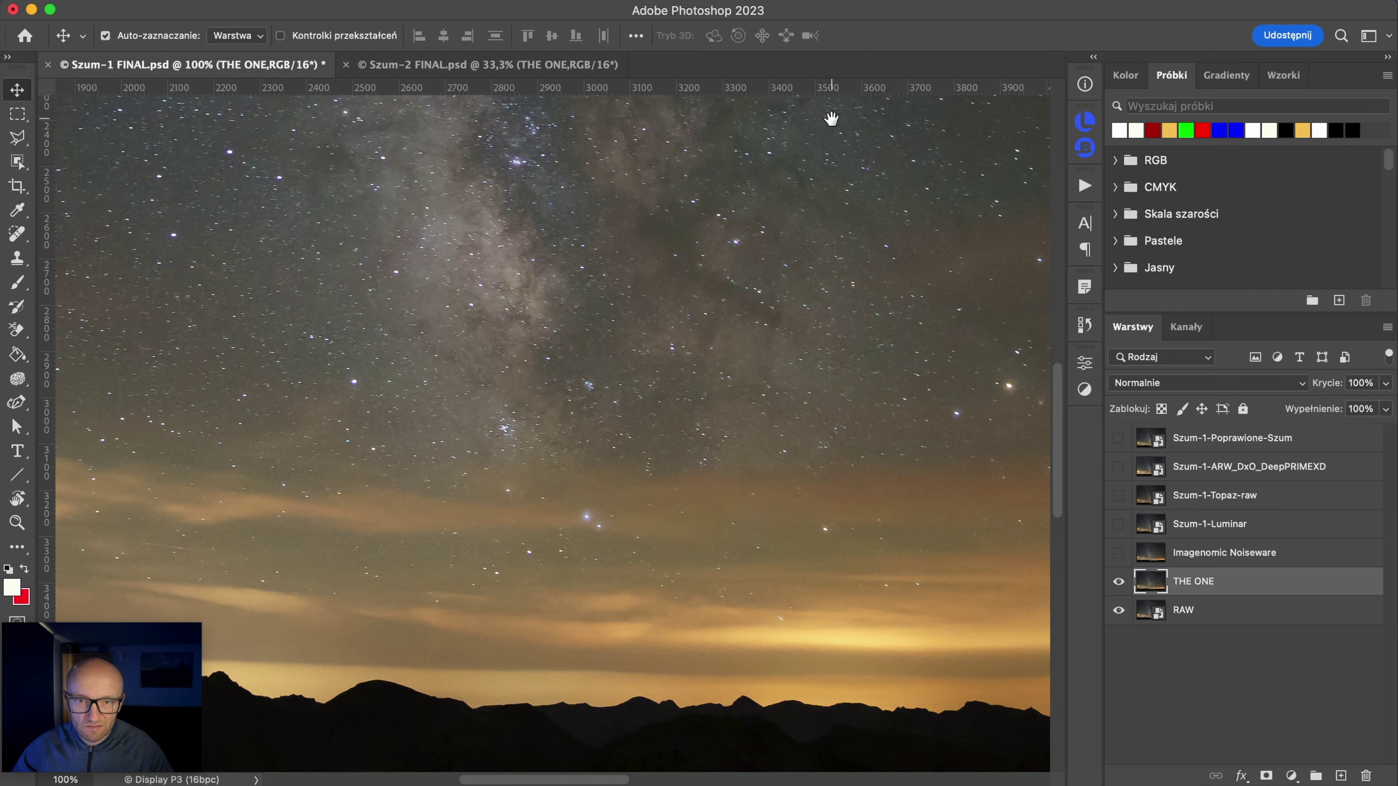
pyautogui.moveTo(830, 118)
pyautogui.mouseDown()
pyautogui.moveTo(817, 387)
pyautogui.moveTo(818, 359)
pyautogui.mouseUp()
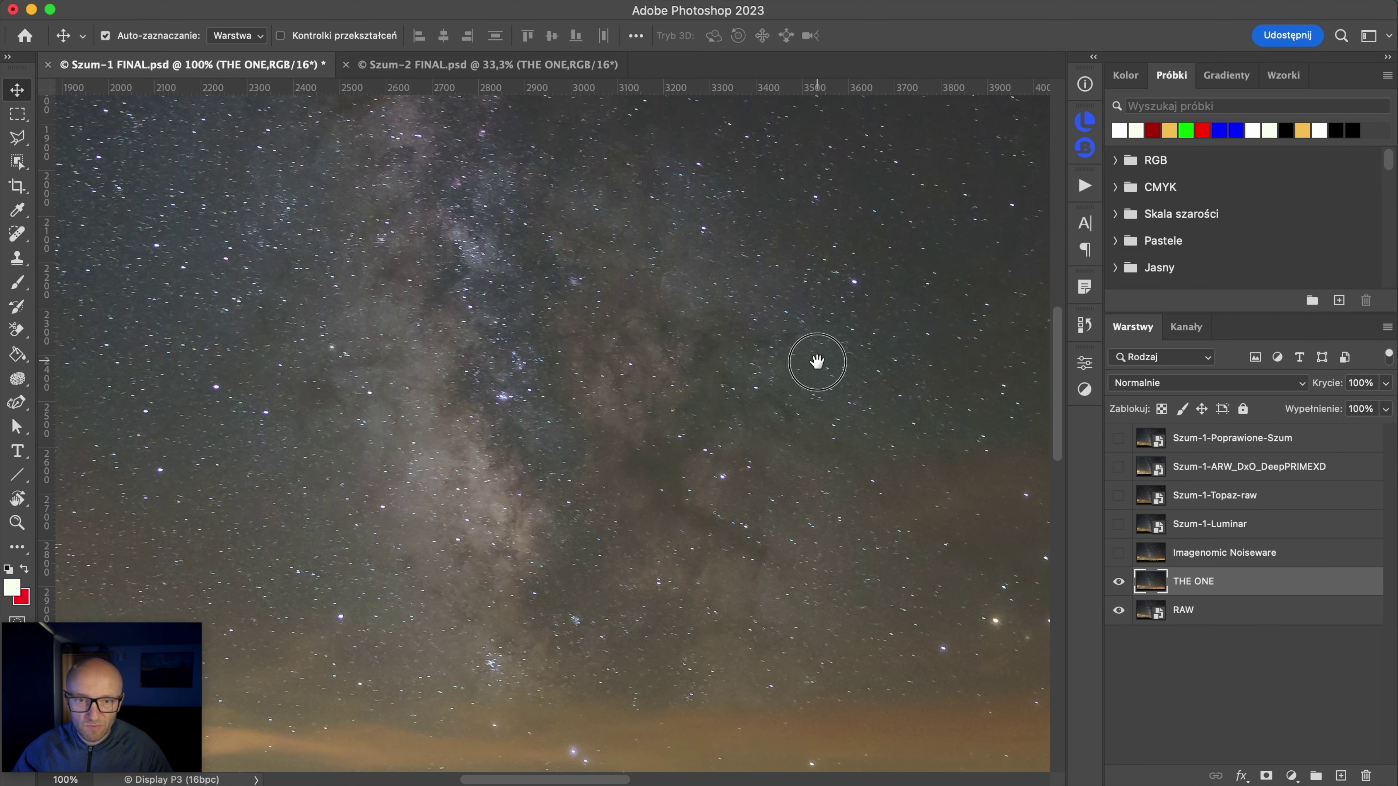
pyautogui.click(1118, 582)
pyautogui.click(1119, 583)
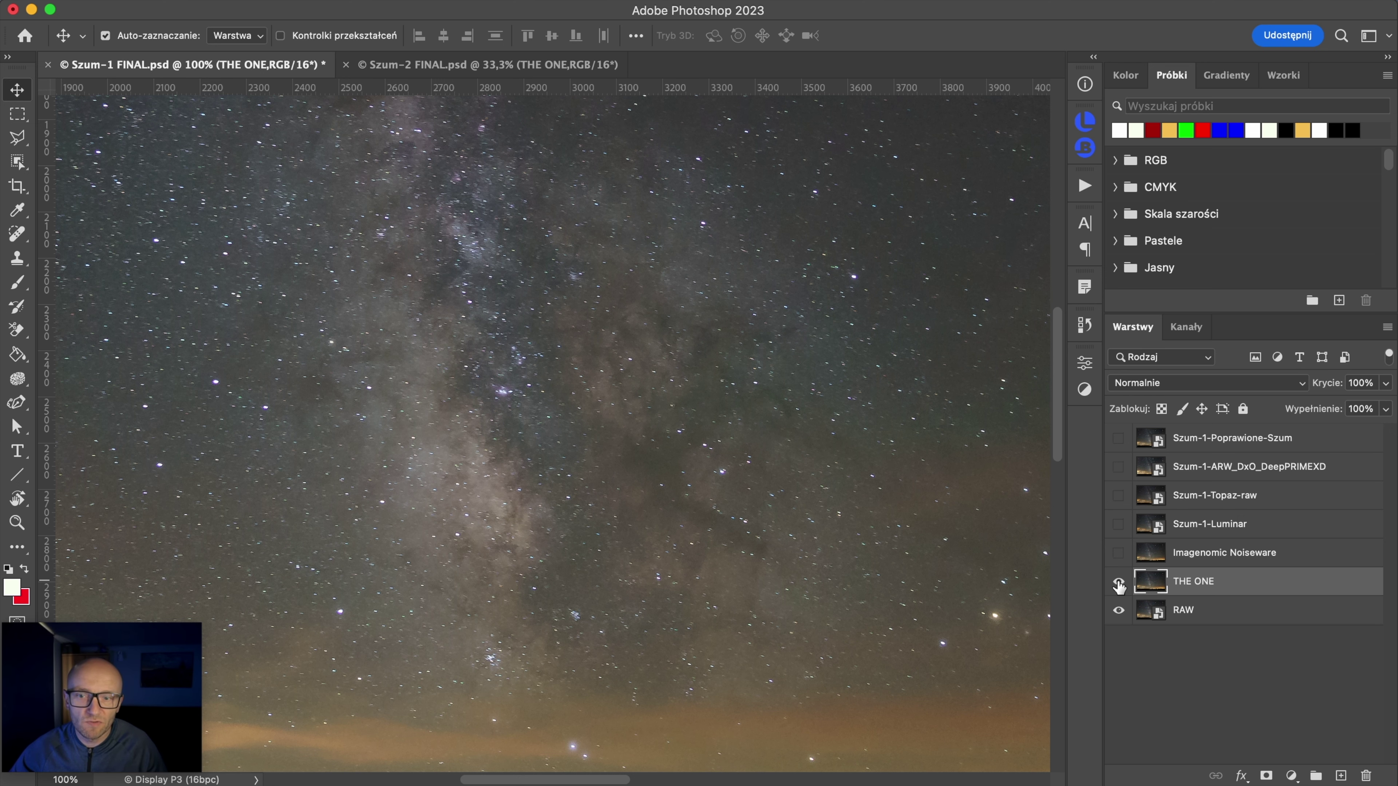
pyautogui.click(1118, 582)
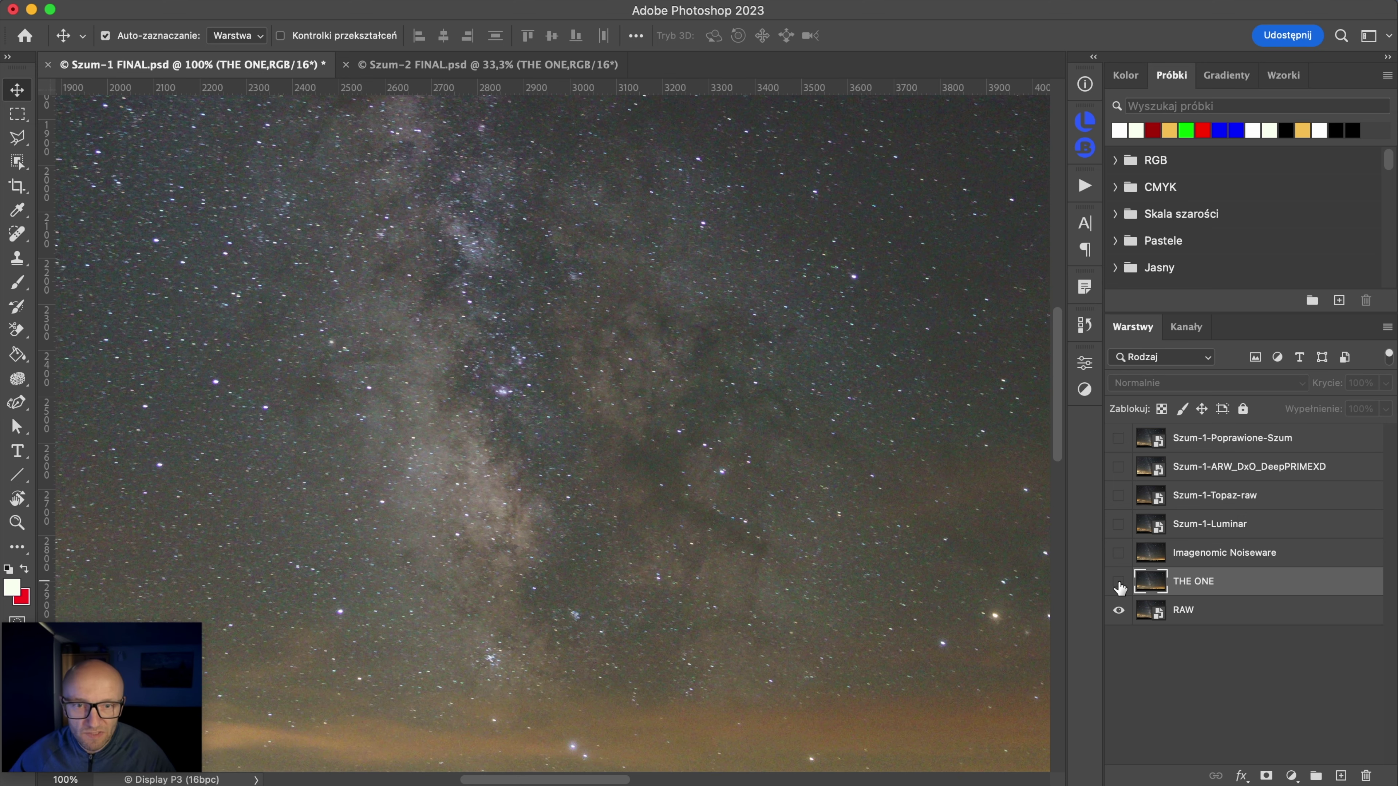
pyautogui.click(1119, 582)
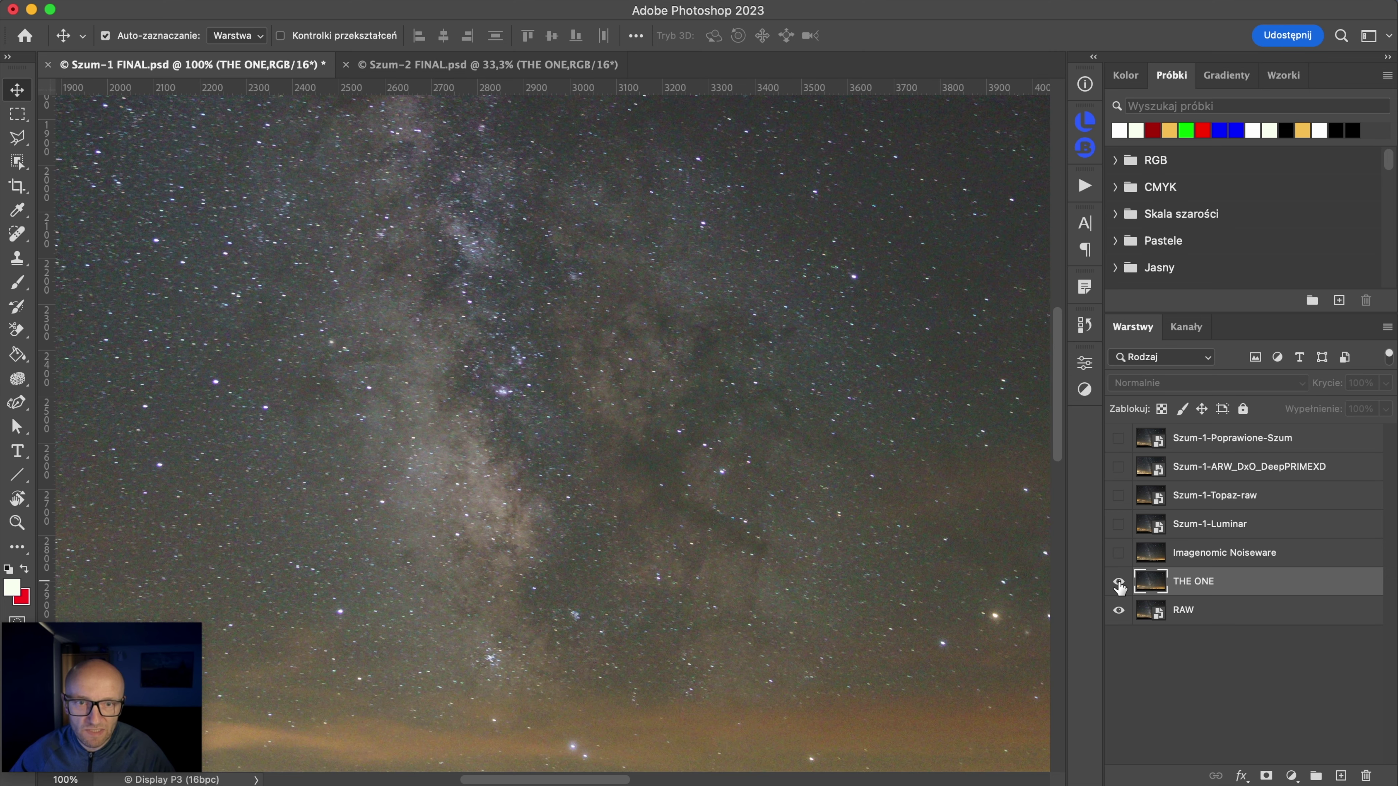
pyautogui.click(1118, 582)
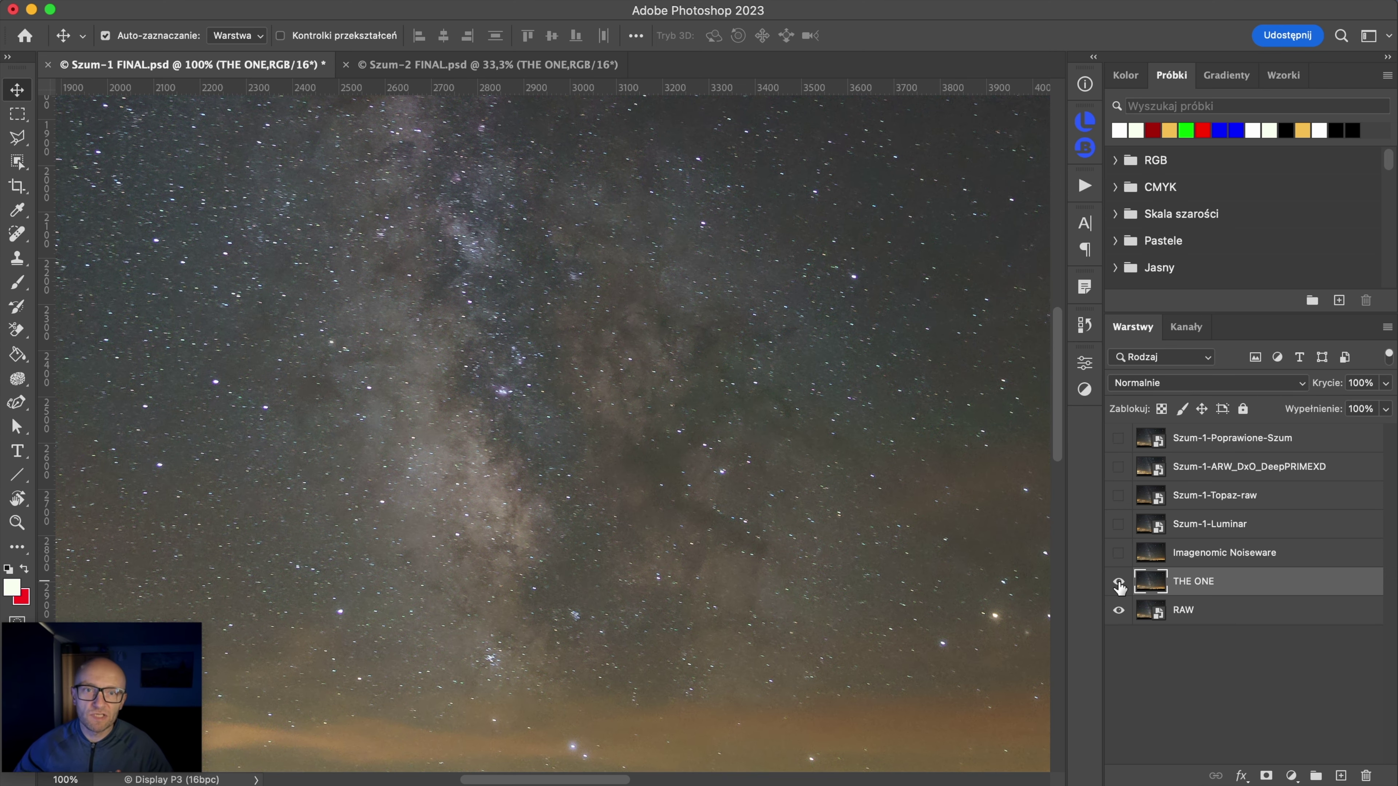
# Step: Glance at Szum-2 FINAL.psd, return to Szum-1 FINAL.psd, and hide THE ONE to reveal the RAW layer
pyautogui.click(385, 65)
pyautogui.click(232, 66)
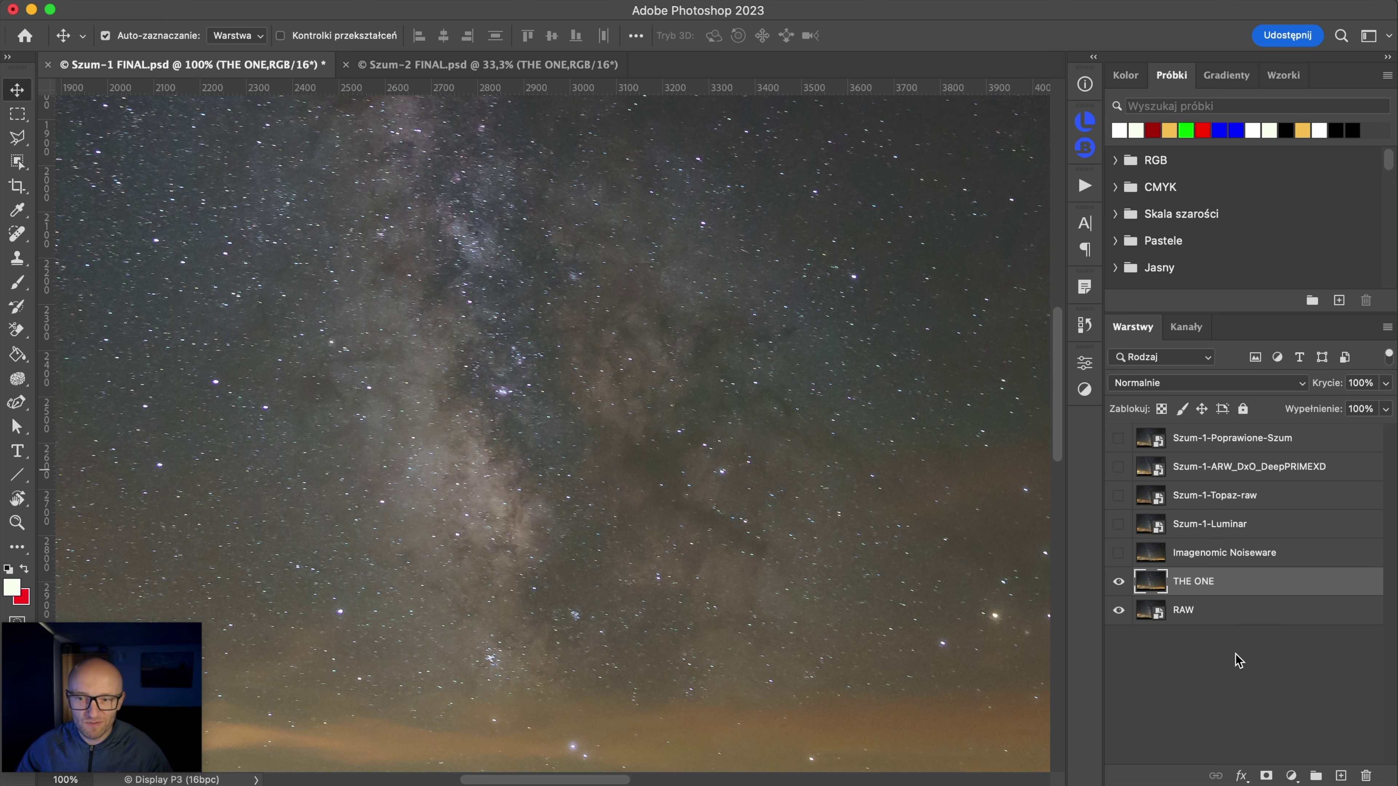
pyautogui.click(1118, 583)
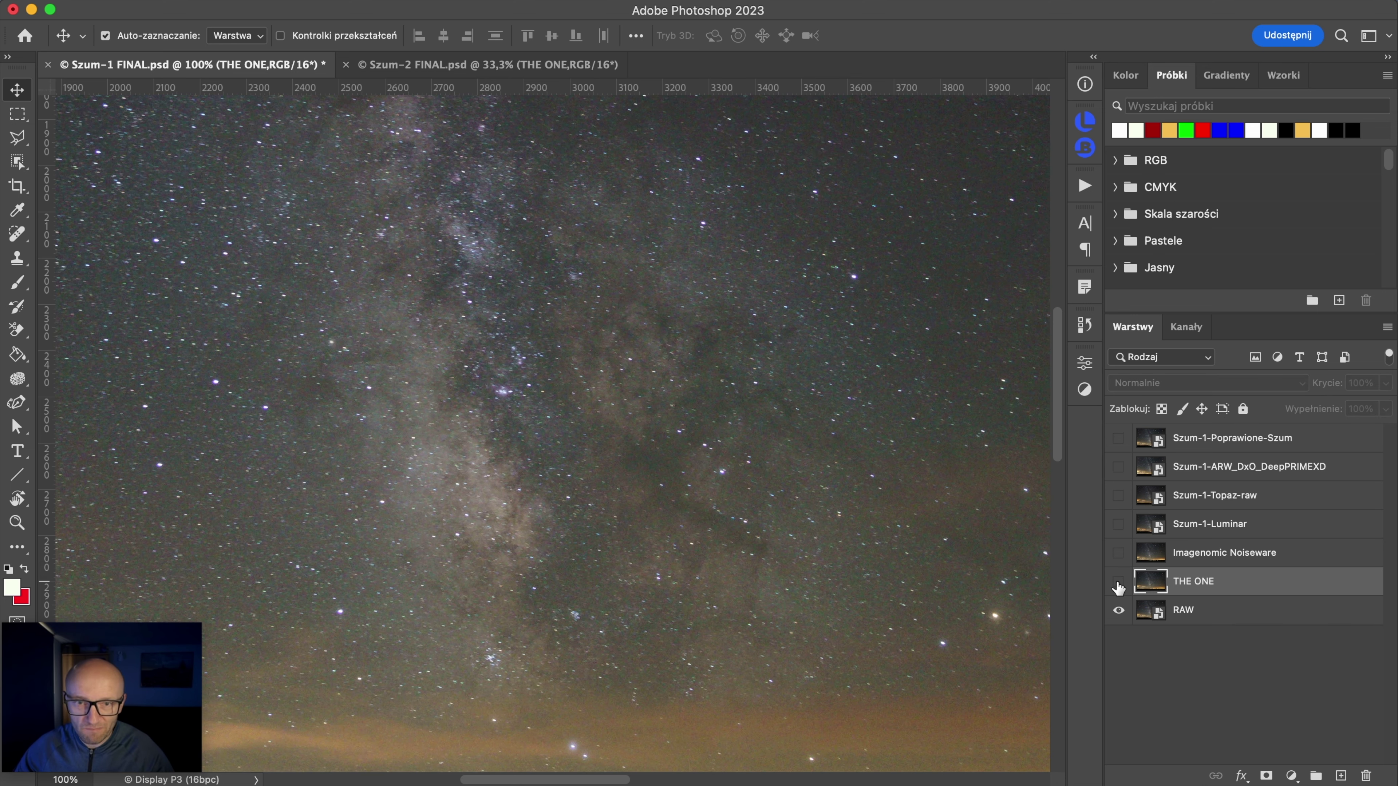
# Step: Restore THE ONE and flick Imagenomic Noiseware on and off against it, including at the mountain horizon
pyautogui.click(1119, 582)
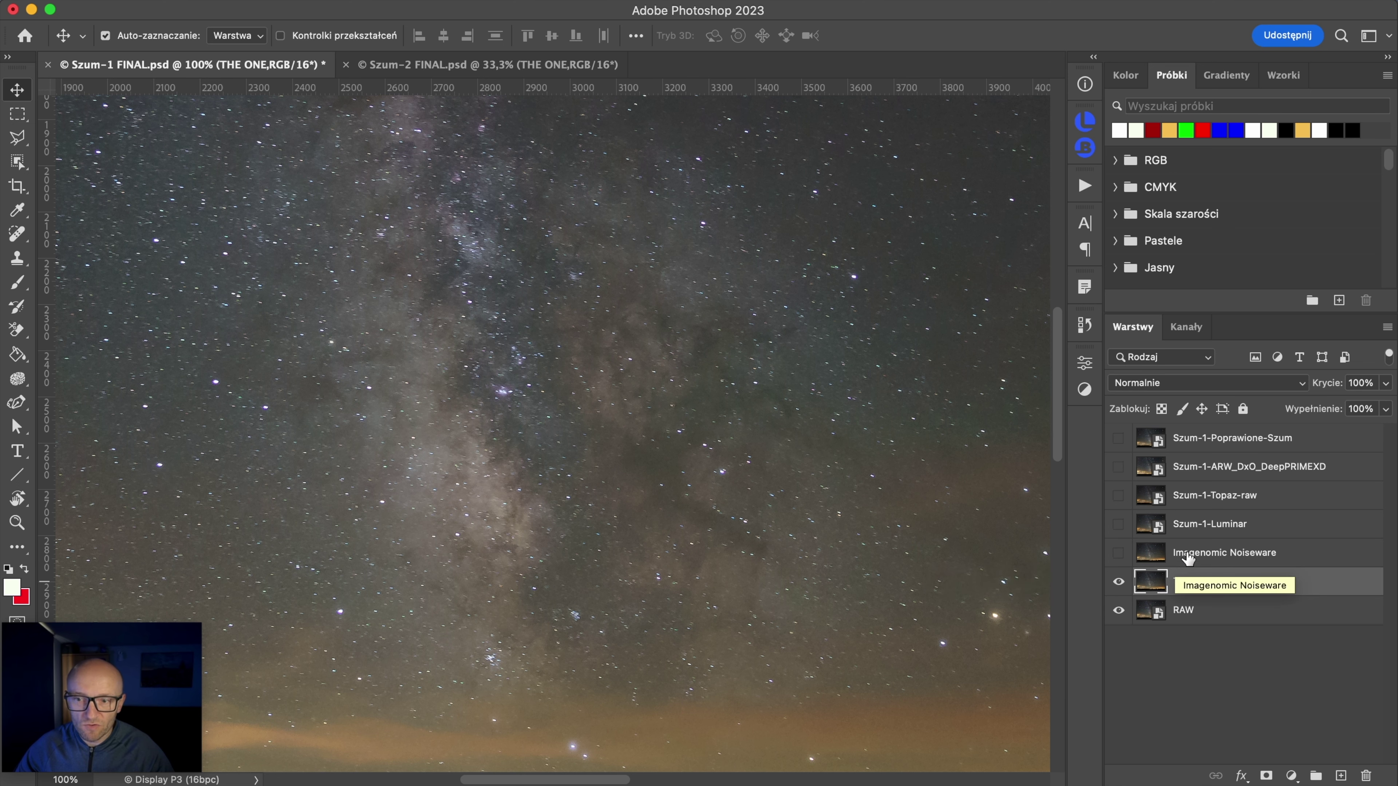
pyautogui.click(1118, 553)
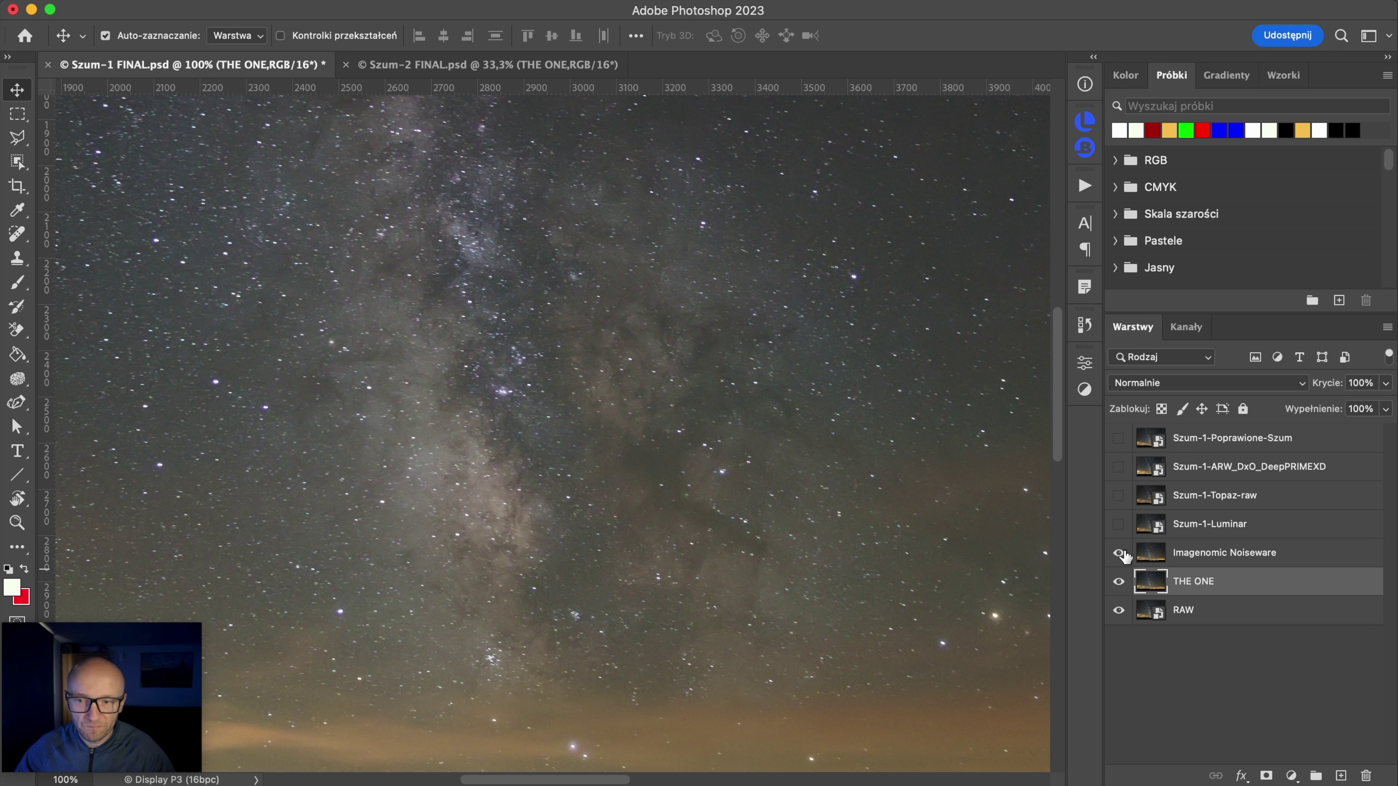
pyautogui.click(1119, 553)
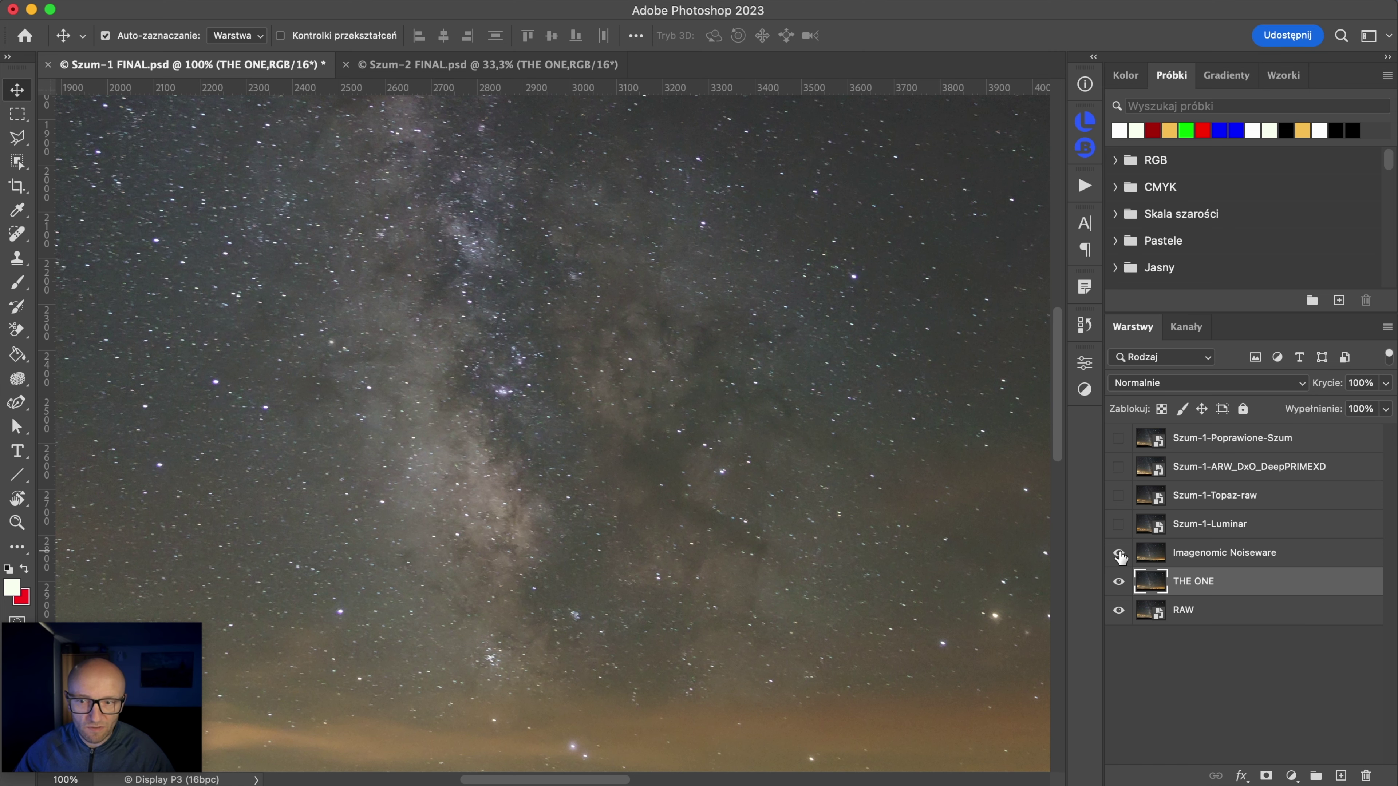
pyautogui.click(1119, 553)
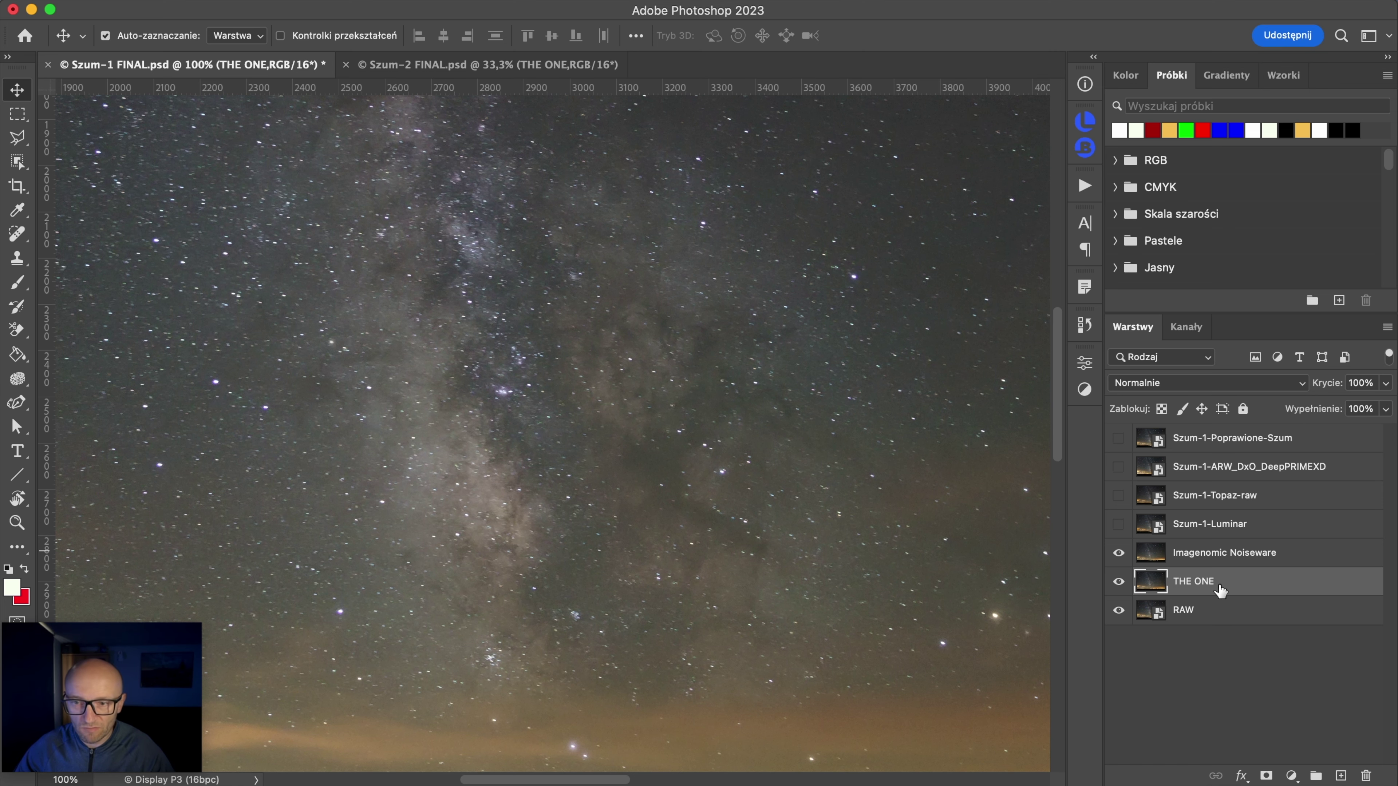
pyautogui.click(1119, 553)
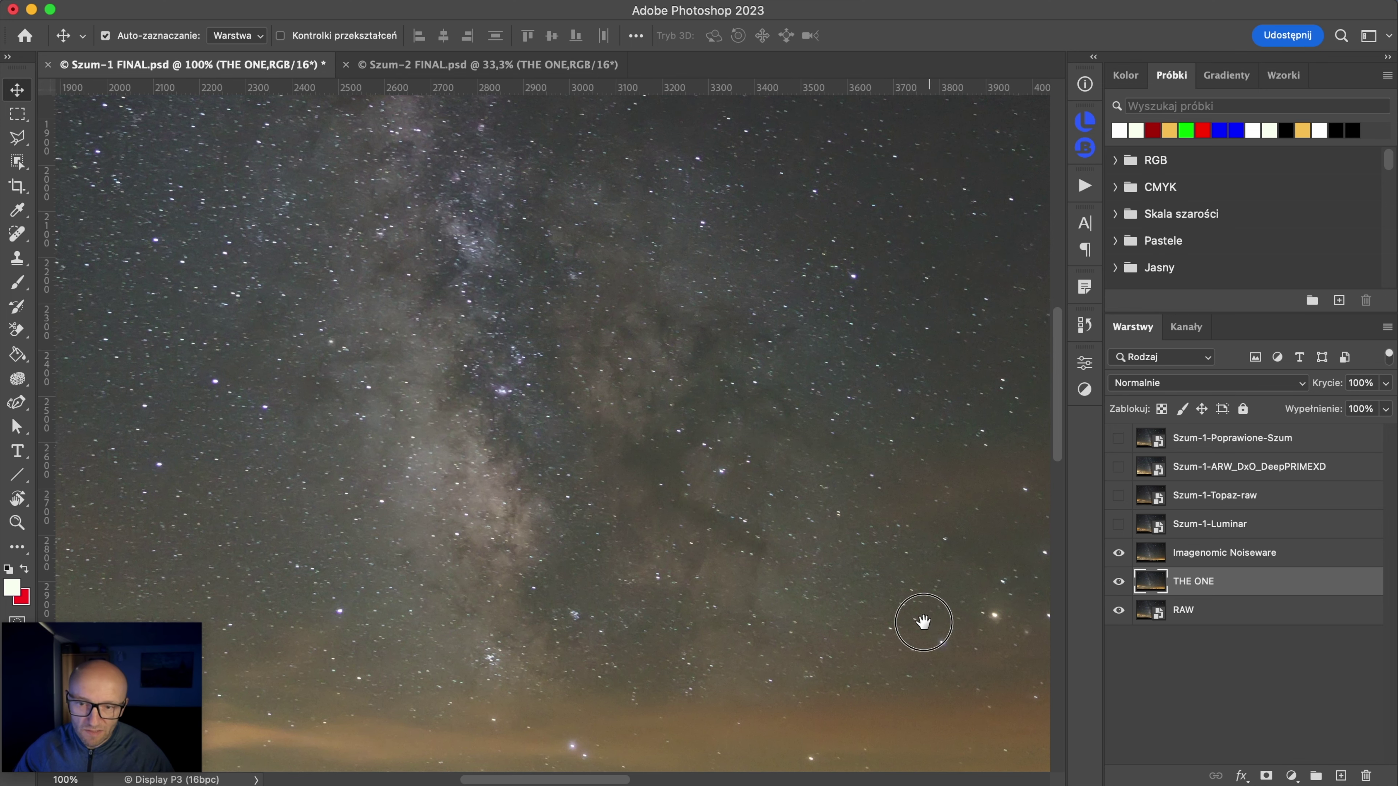
pyautogui.moveTo(924, 624); pyautogui.dragTo(902, 306)
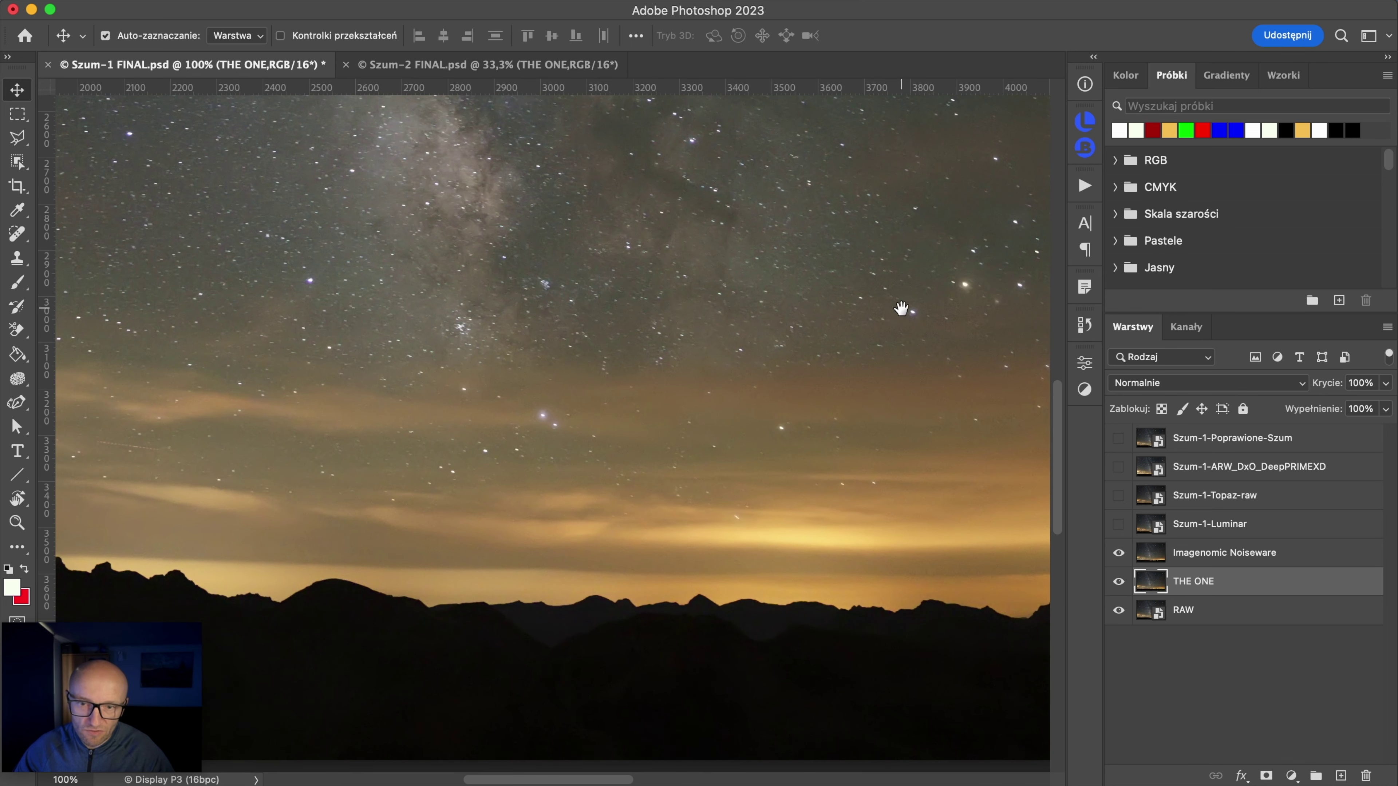
pyautogui.click(1119, 553)
pyautogui.click(1119, 553)
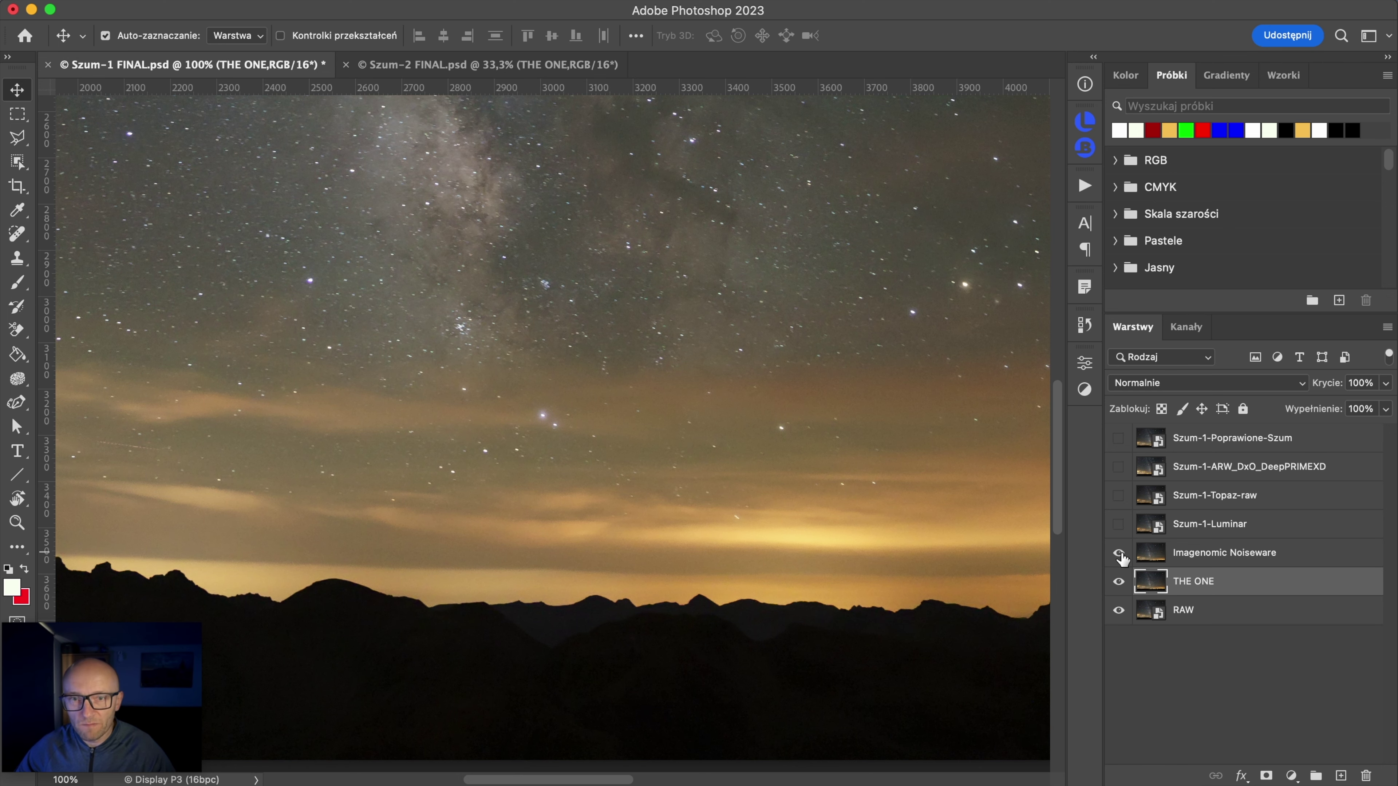
# Step: Keep comparing Noiseware across the sky, top-left corner and starfield, leaving it hidden
pyautogui.moveTo(399, 346); pyautogui.dragTo(1033, 647)
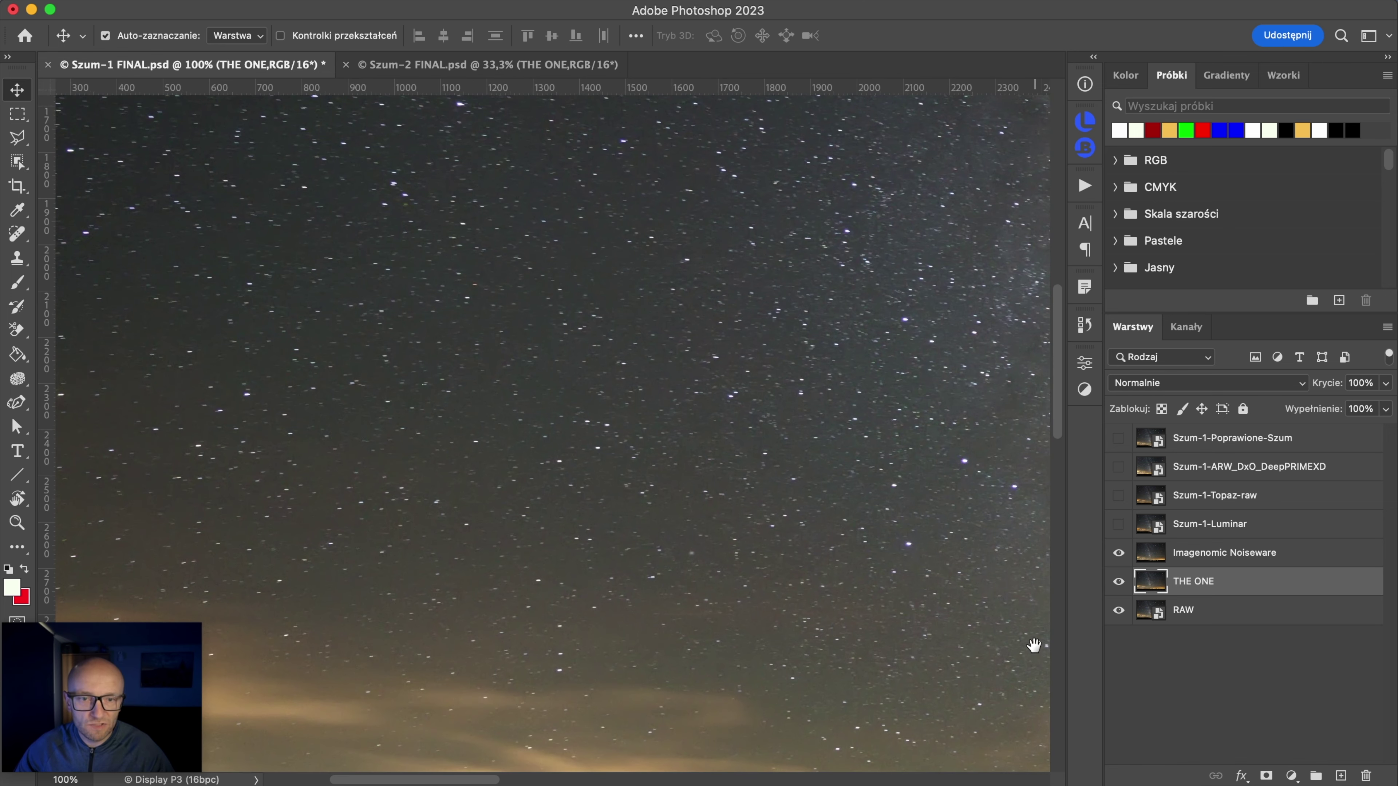
pyautogui.click(1119, 553)
pyautogui.moveTo(536, 224); pyautogui.dragTo(664, 779)
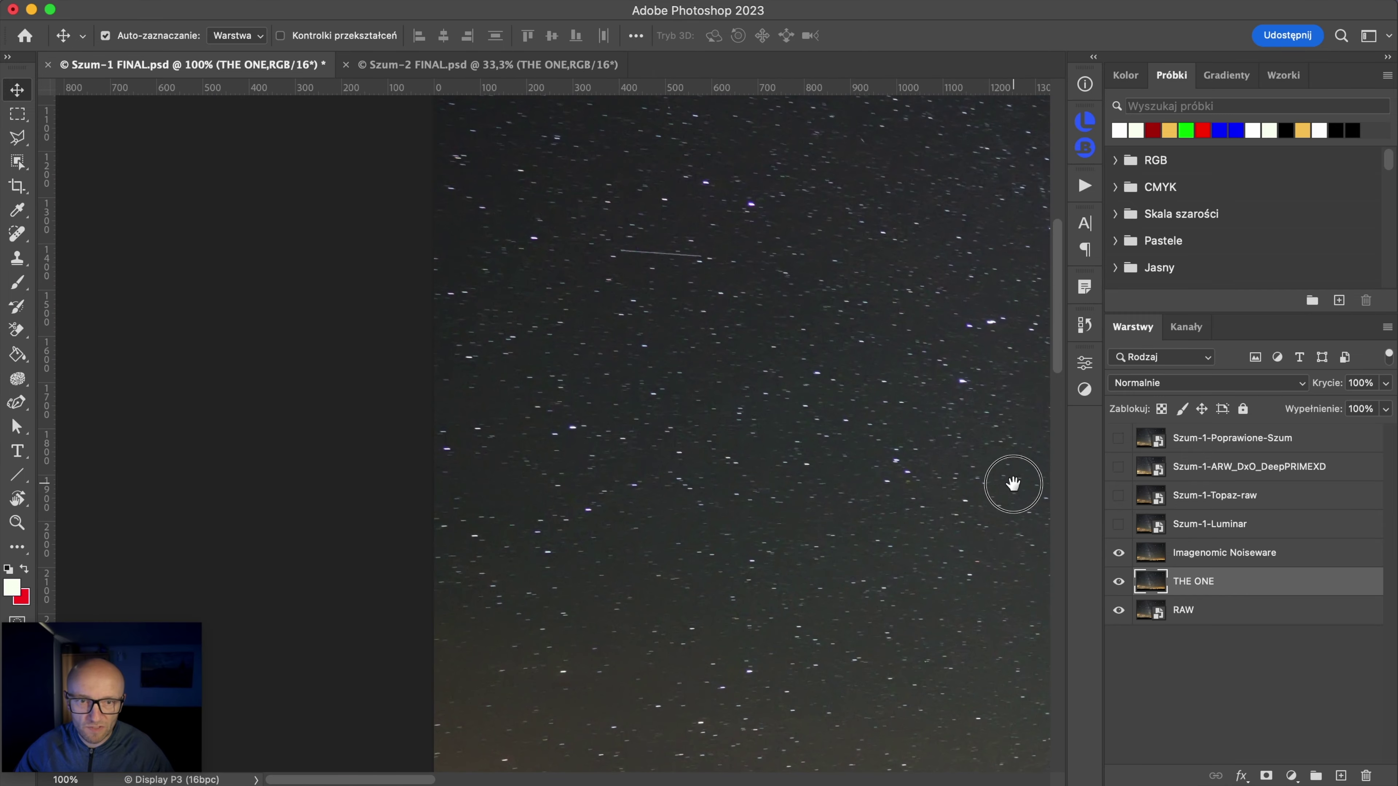
pyautogui.moveTo(792, 390); pyautogui.dragTo(902, 534)
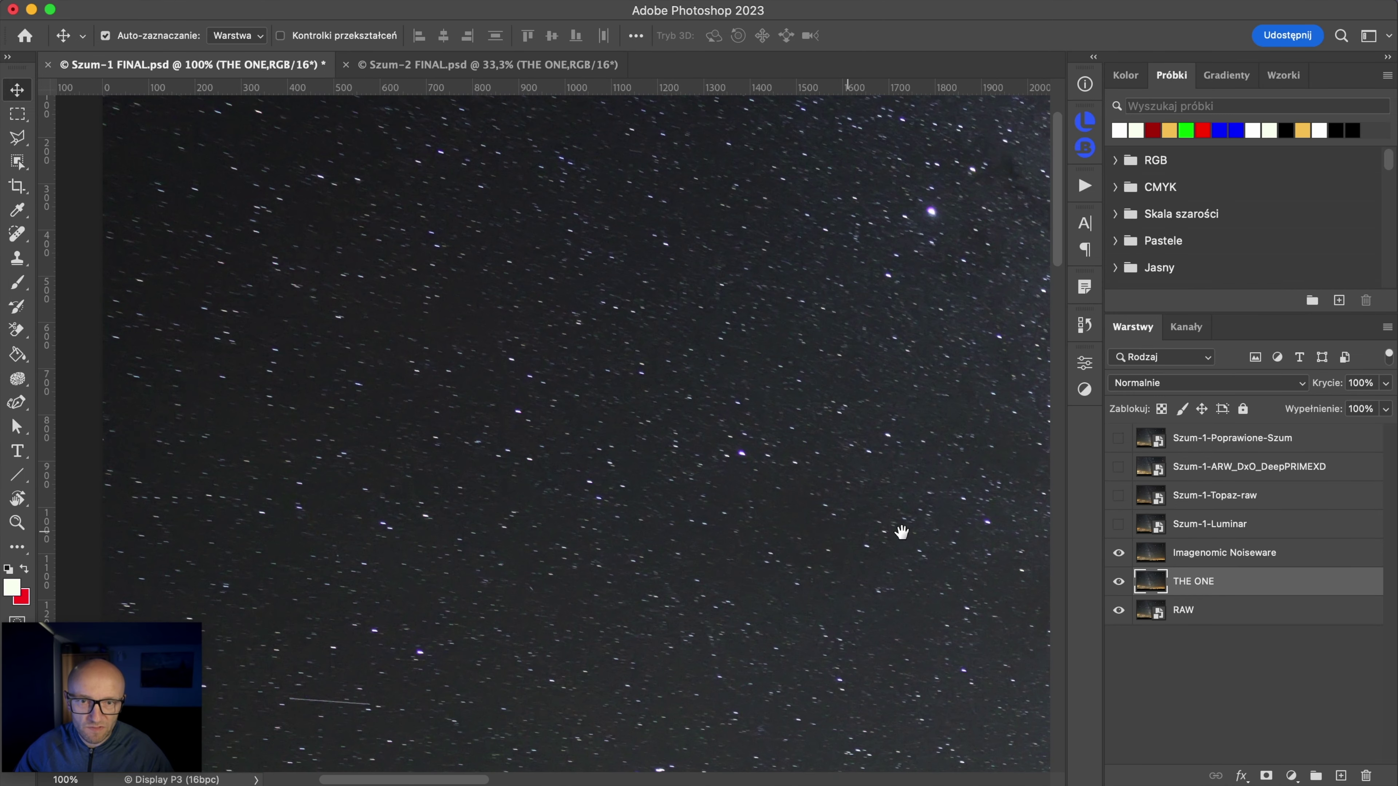
pyautogui.click(1119, 553)
pyautogui.click(1119, 553)
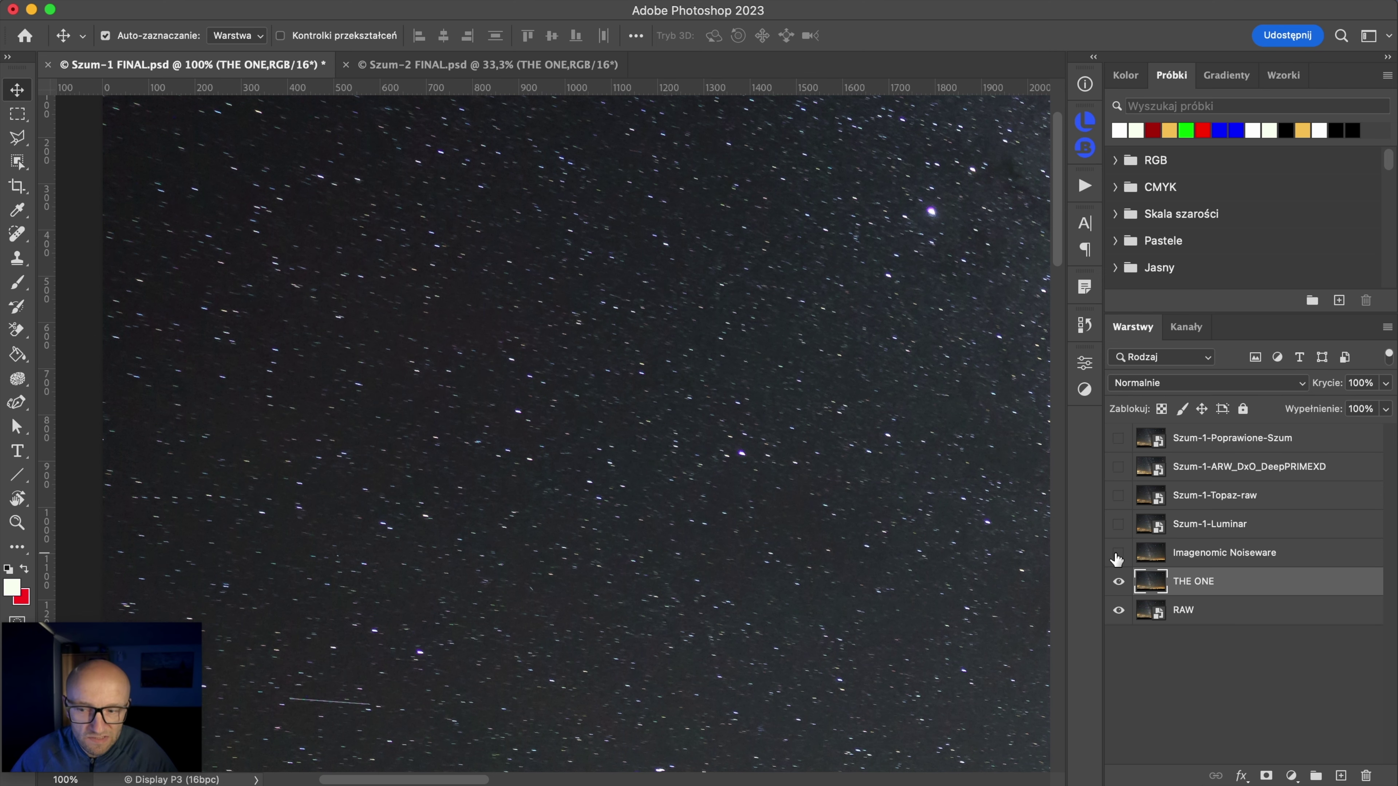
pyautogui.click(1118, 553)
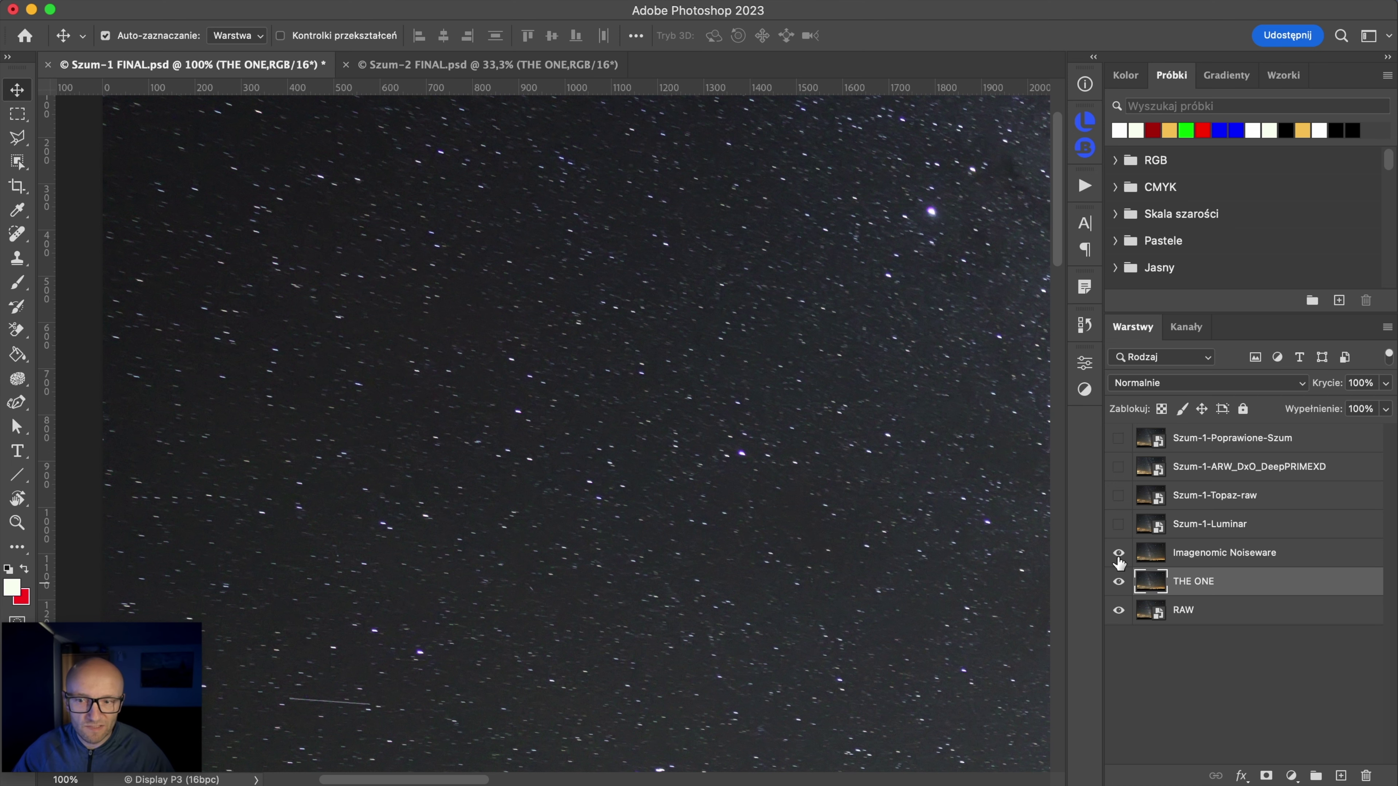
pyautogui.click(1118, 557)
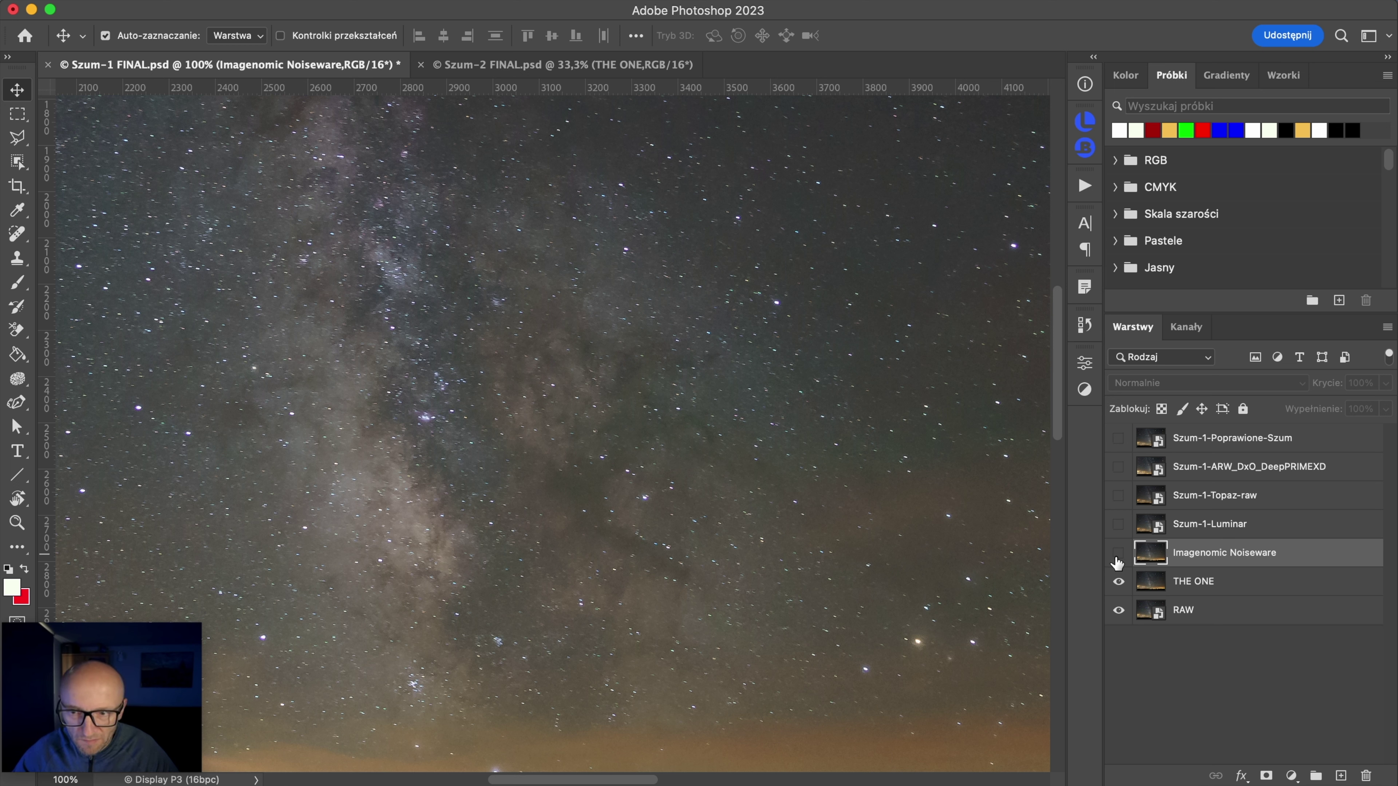
pyautogui.click(1118, 553)
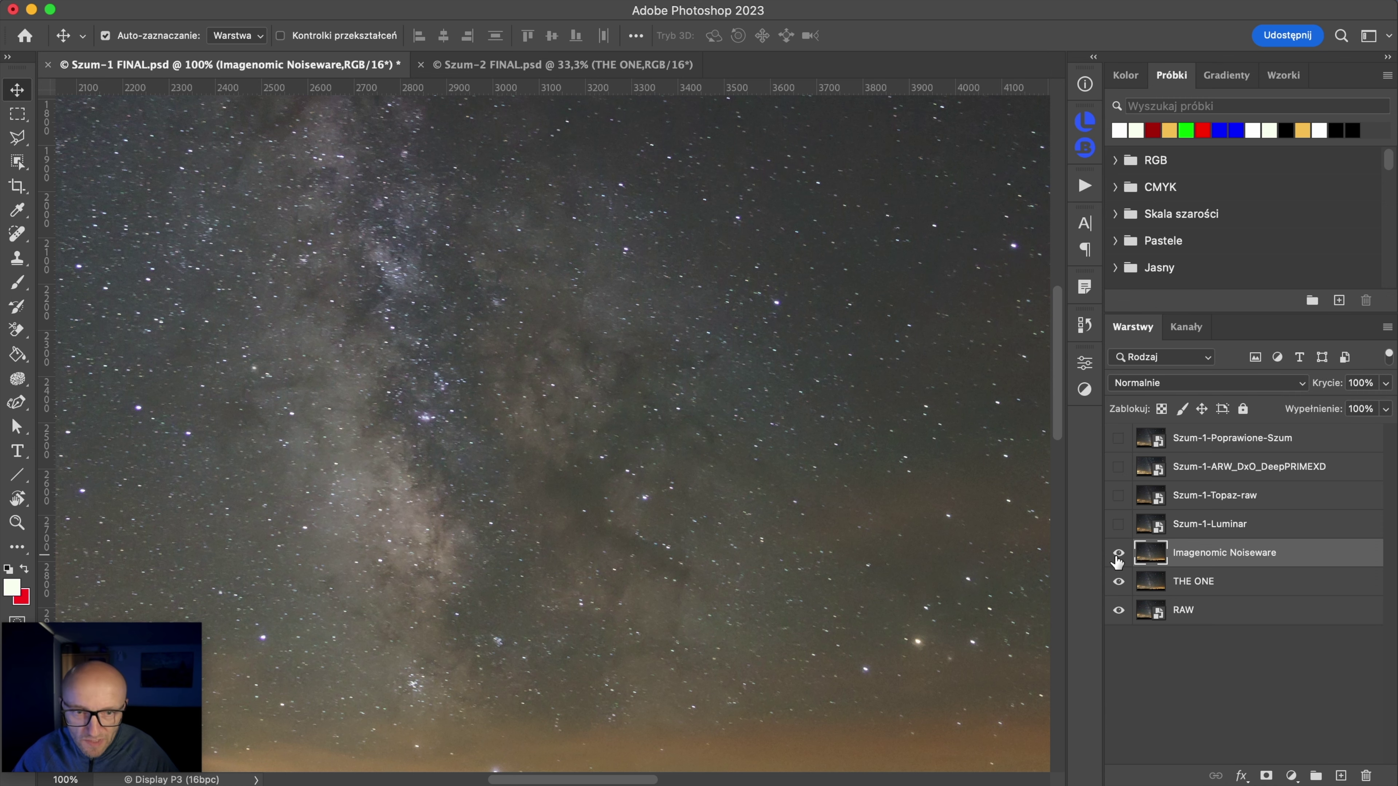
pyautogui.click(1118, 554)
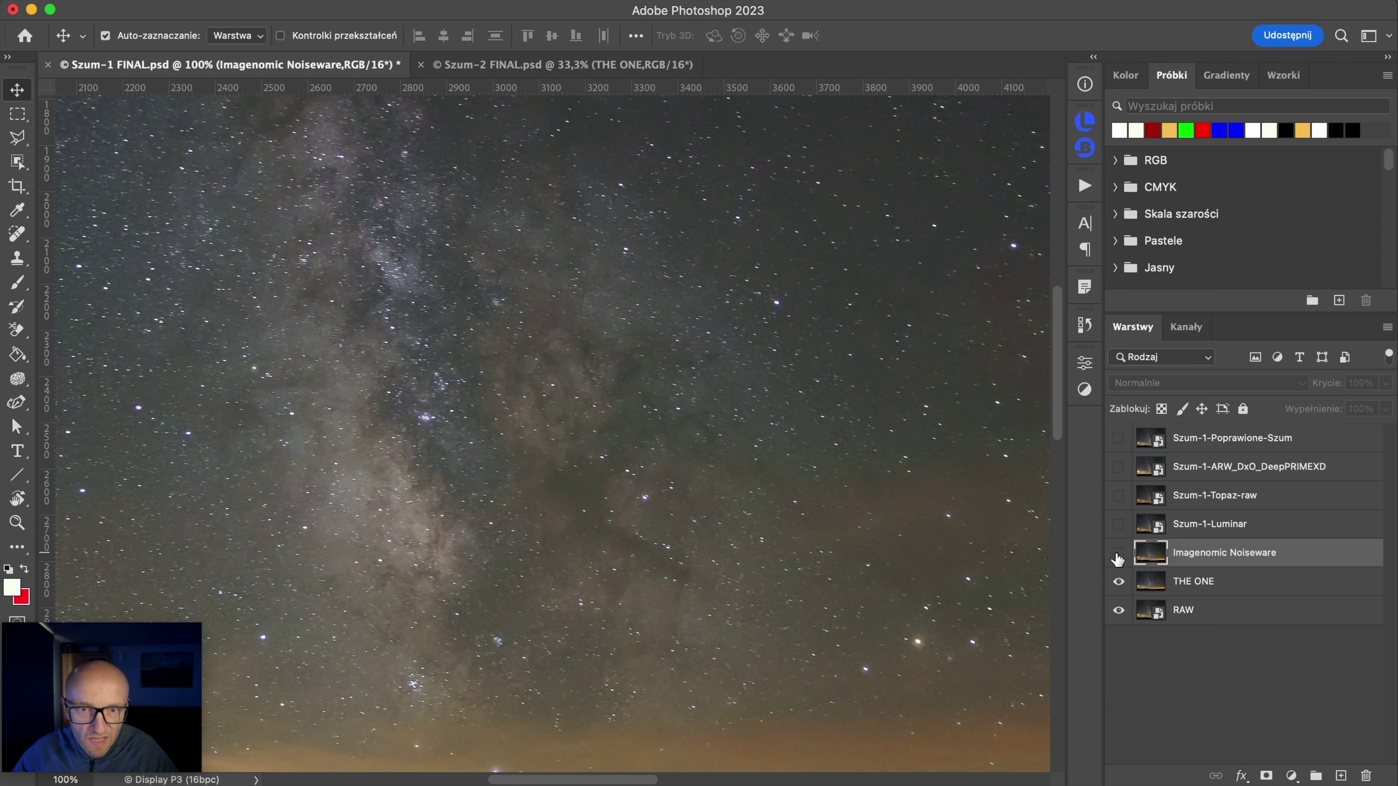
pyautogui.hscroll(10, 798, 523)
pyautogui.scroll(5, 798, 523)
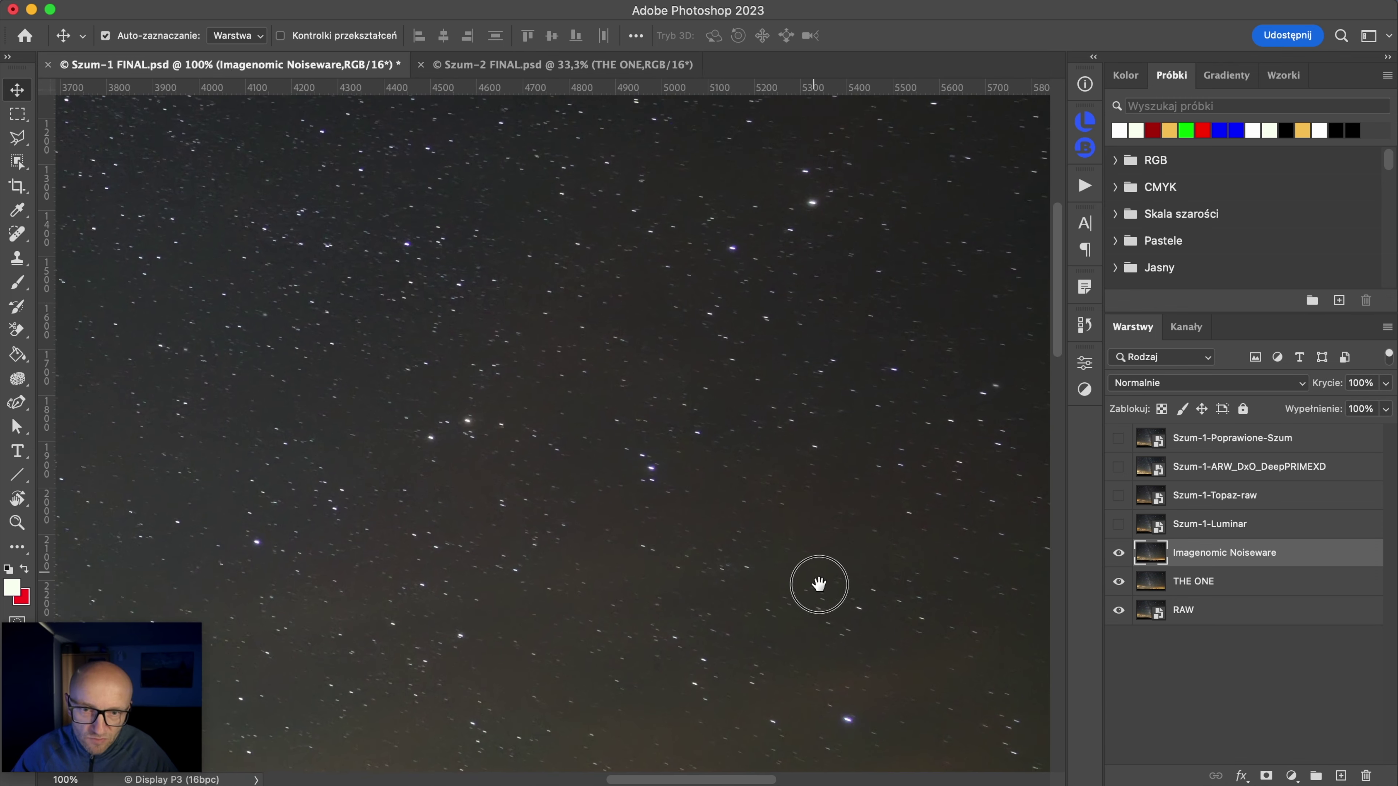
pyautogui.click(1119, 554)
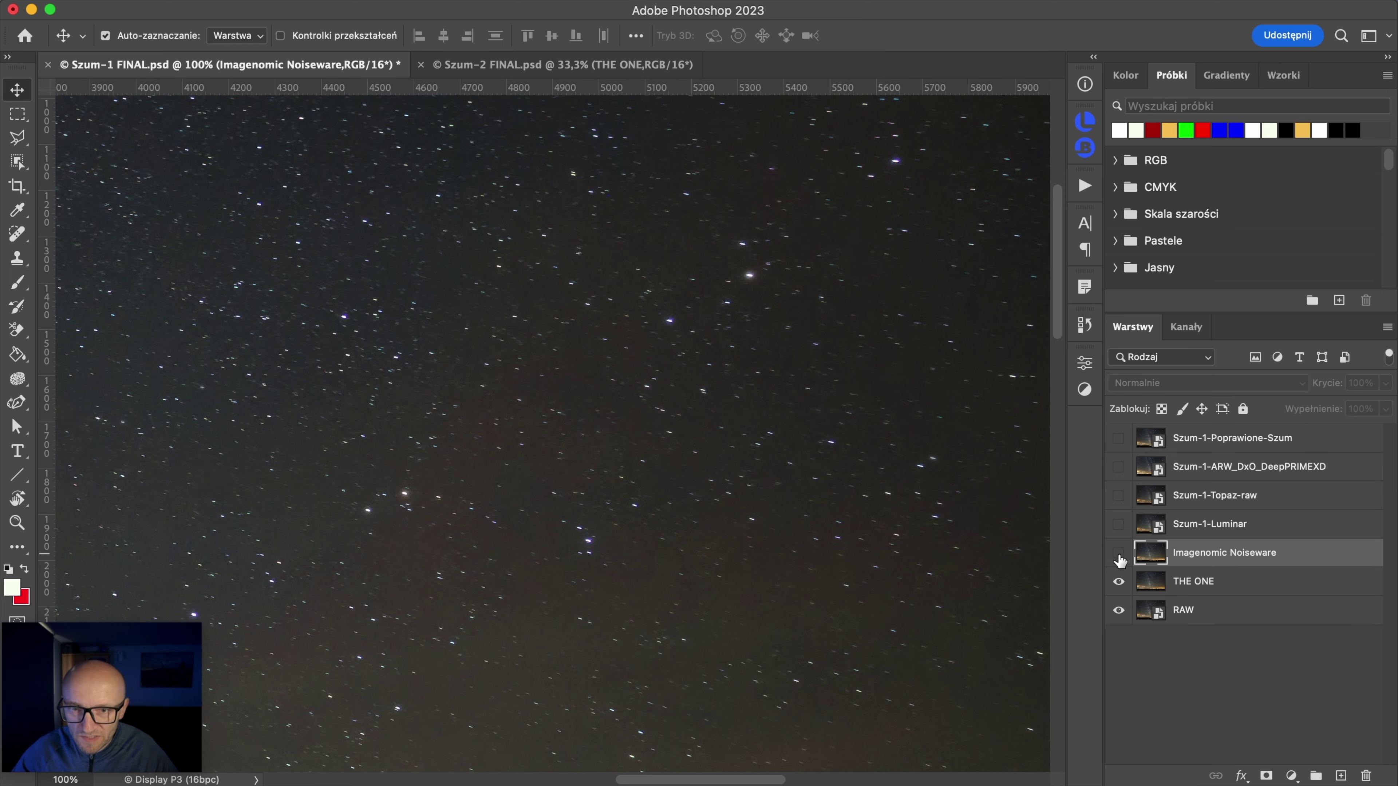
pyautogui.click(1119, 554)
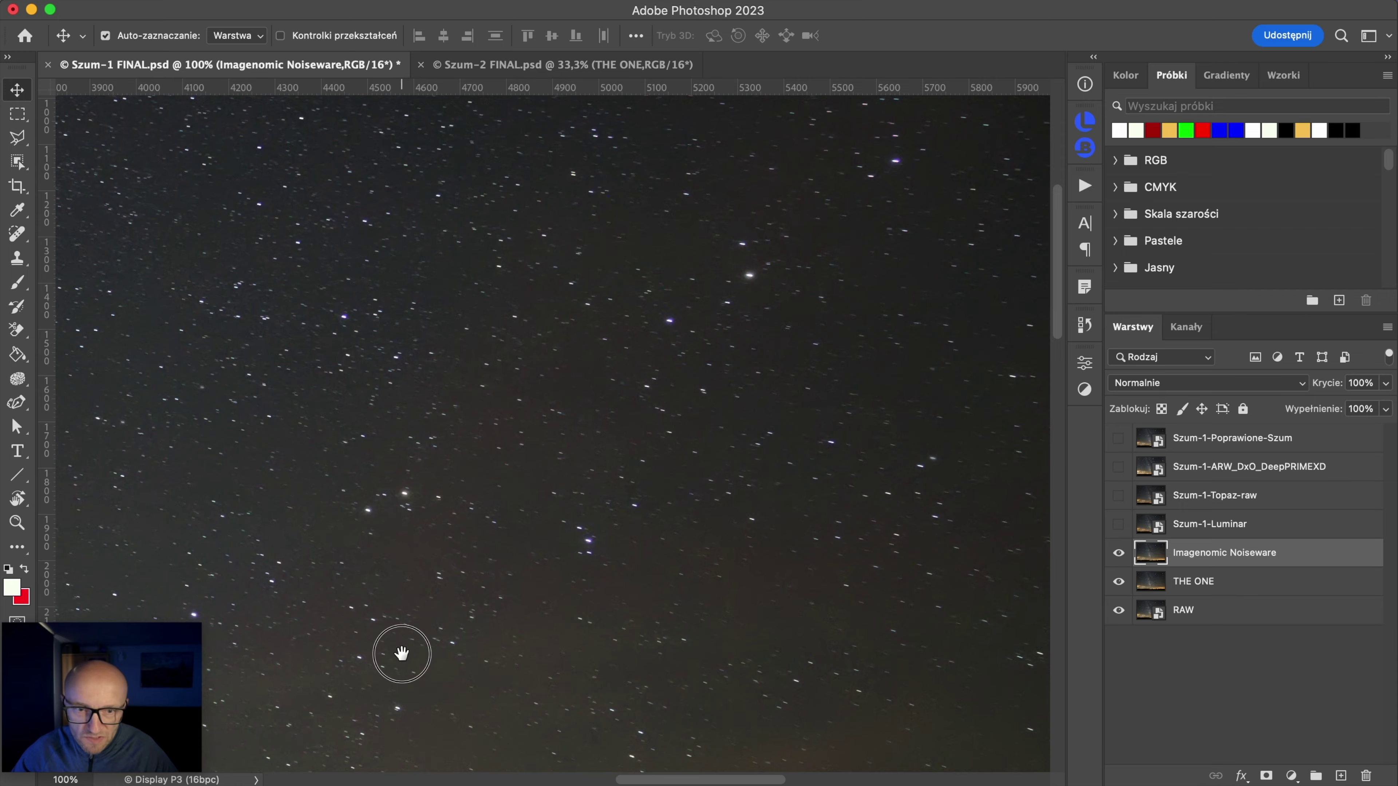
pyautogui.moveTo(400, 649); pyautogui.dragTo(396, 281)
pyautogui.click(1117, 554)
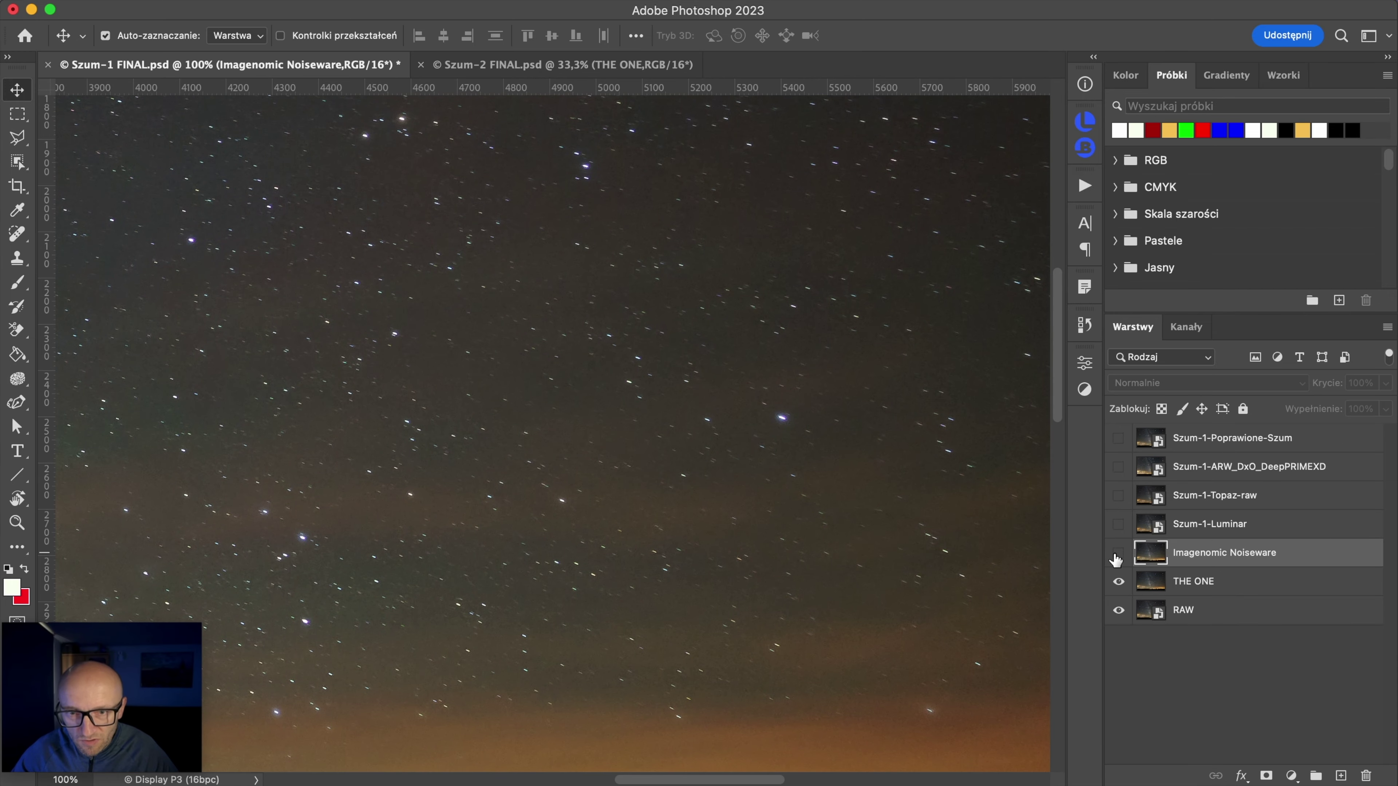
pyautogui.moveTo(832, 518); pyautogui.dragTo(839, 294)
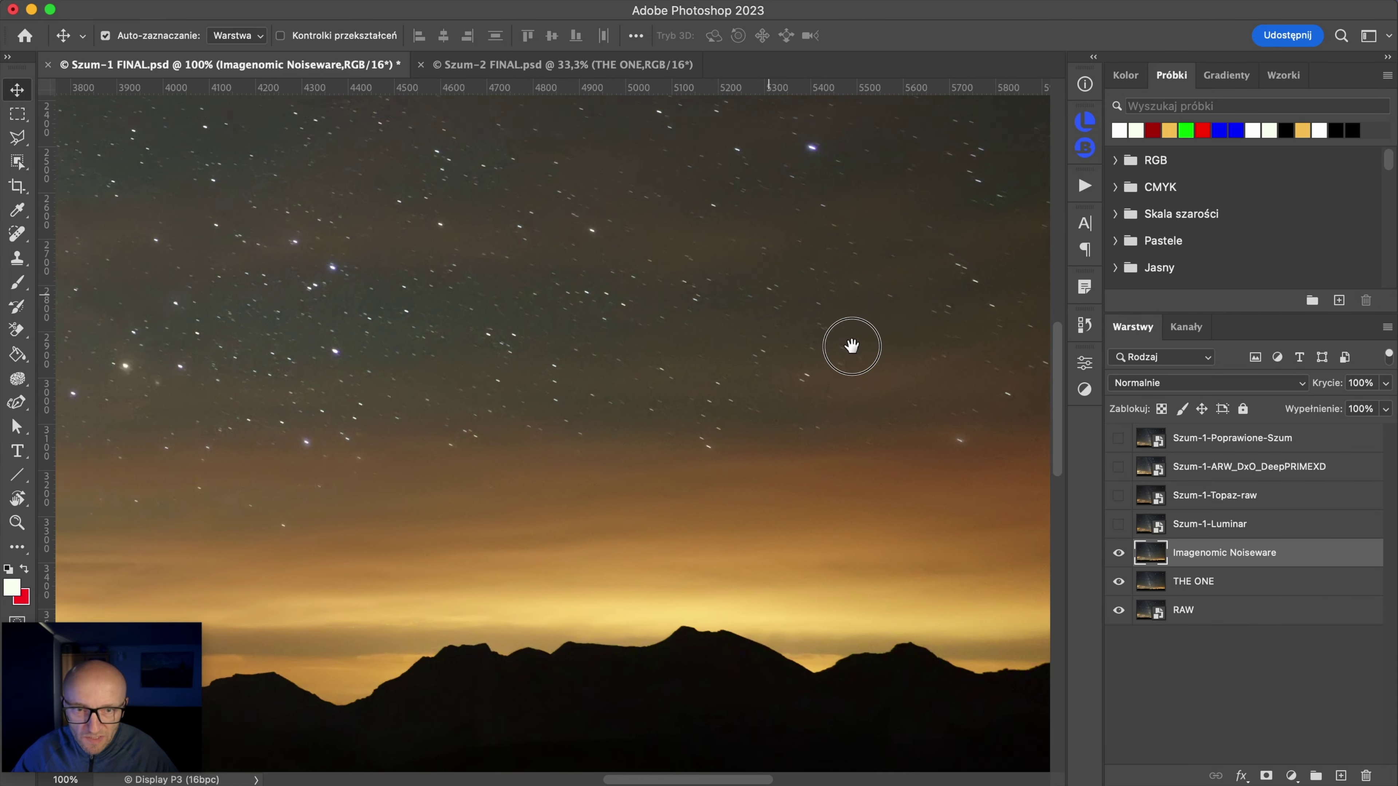
pyautogui.hscroll(-6, 771, 386)
pyautogui.scroll(4, 771, 386)
pyautogui.click(1117, 553)
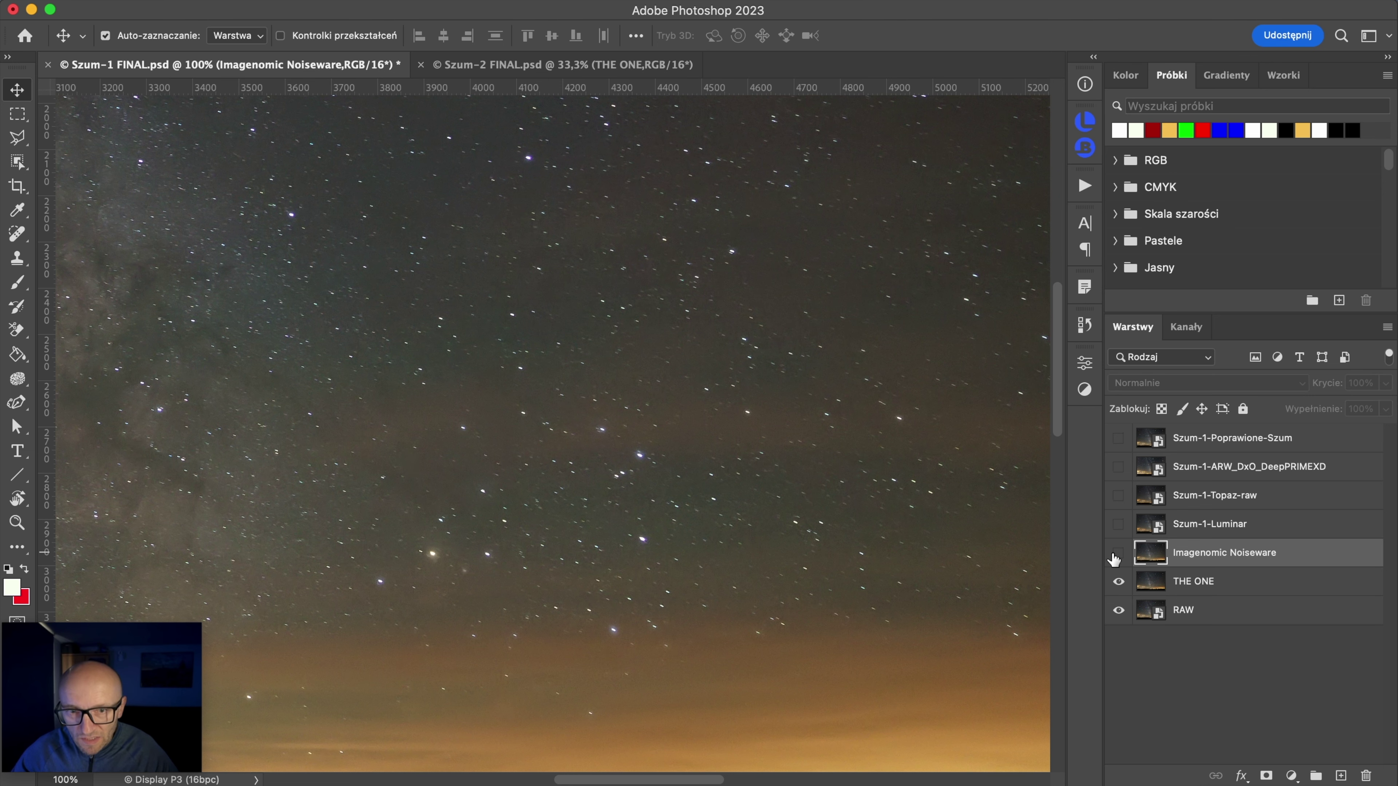
pyautogui.click(1118, 554)
pyautogui.hscroll(-9, 359, 453)
pyautogui.scroll(3, 359, 452)
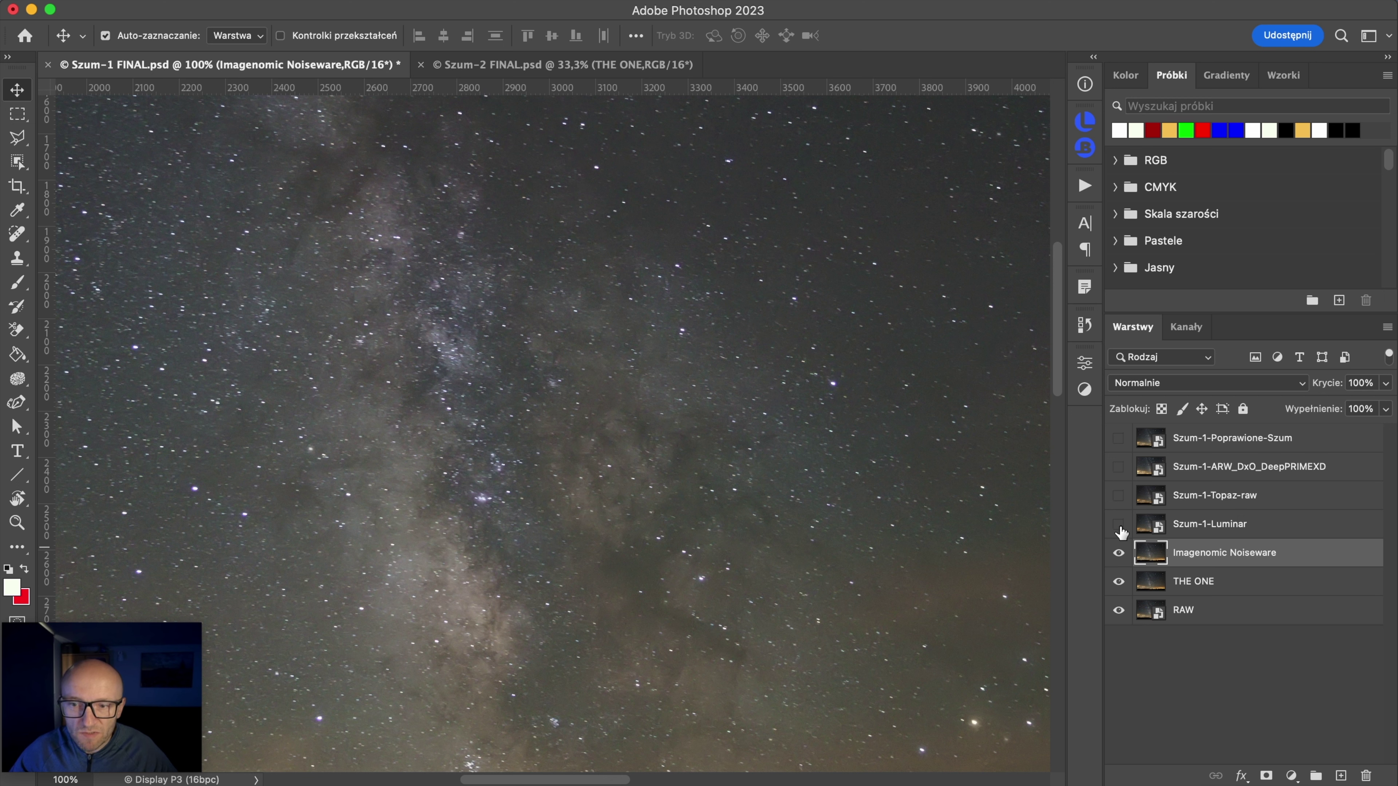
# Step: Swap Noiseware for Szum-1-Luminar and compare it at the orange horizon and mountains
pyautogui.click(1118, 553)
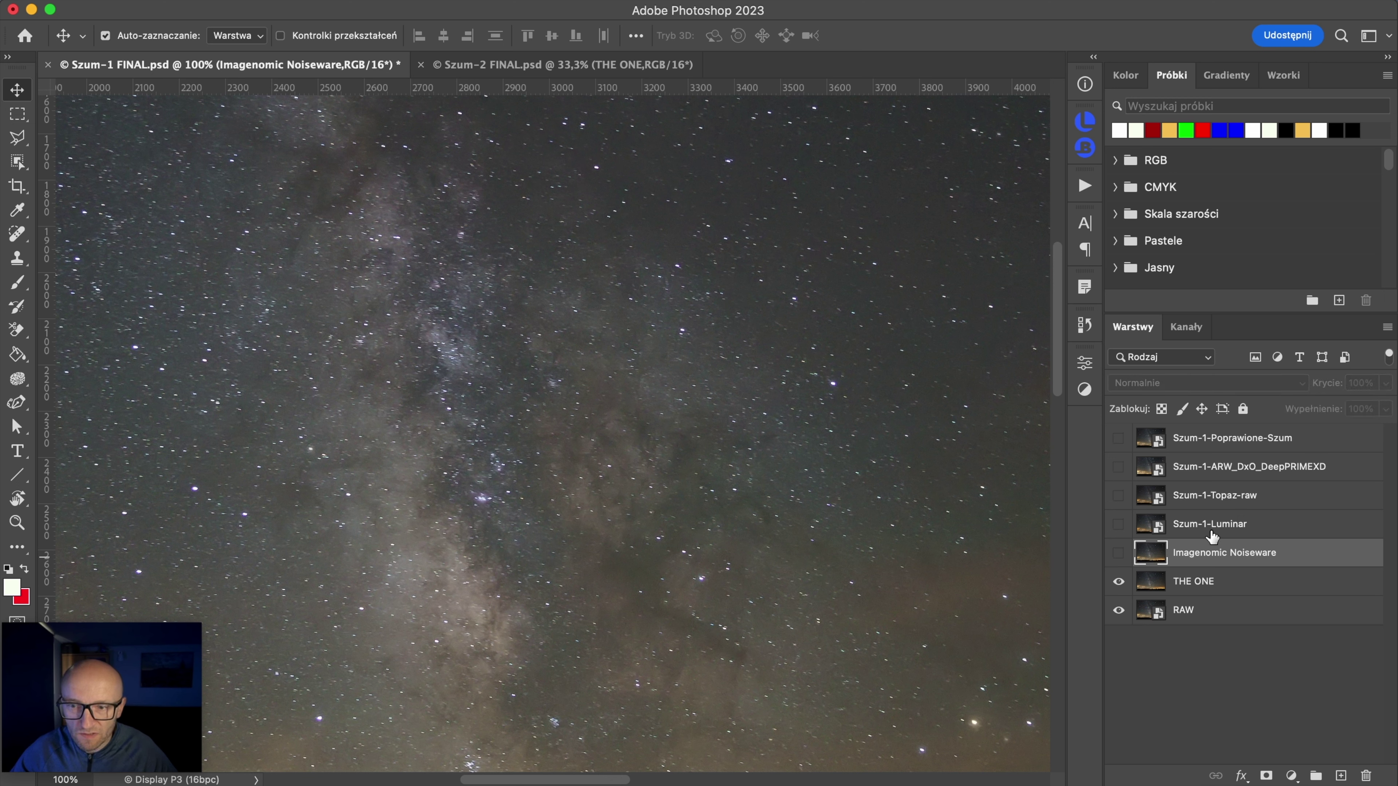
pyautogui.click(1119, 526)
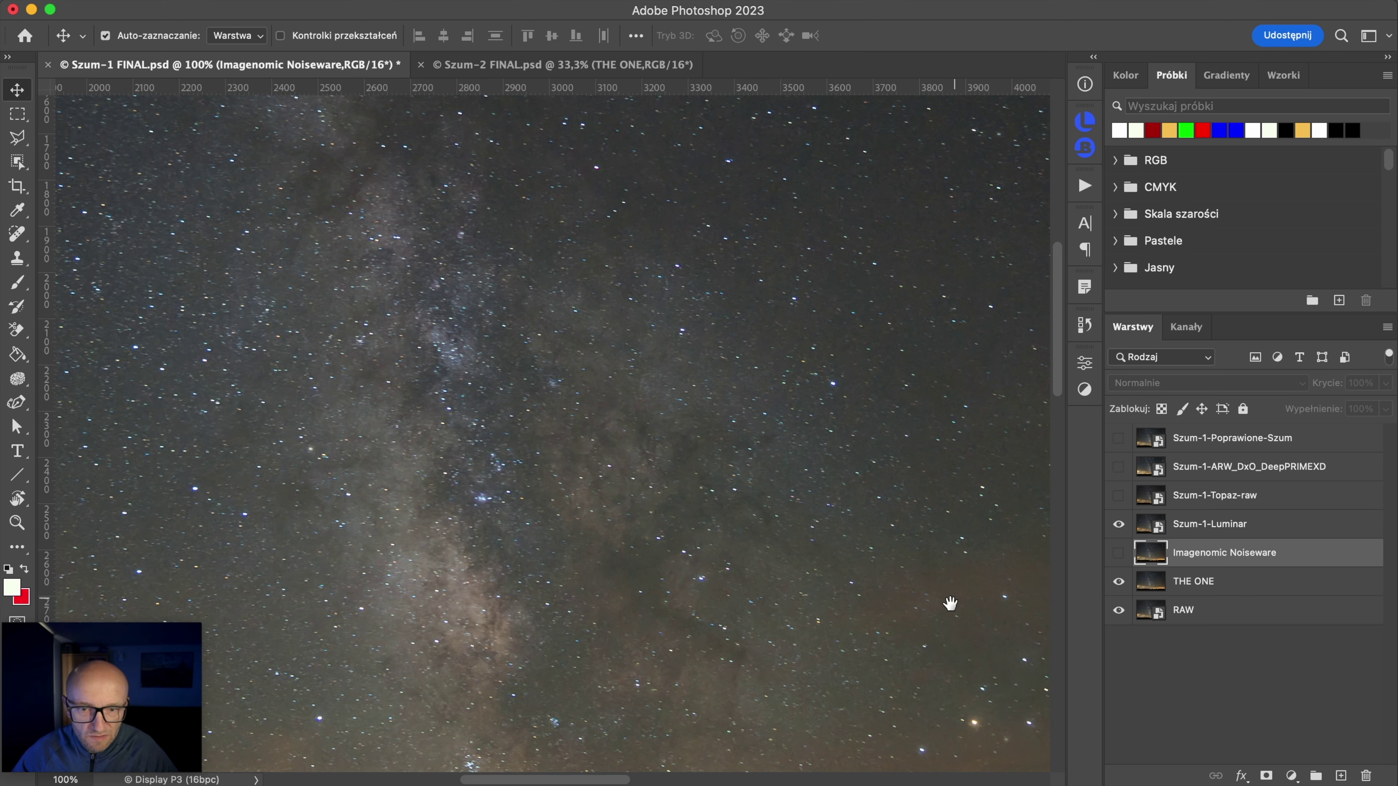
pyautogui.moveTo(950, 606); pyautogui.dragTo(905, 244)
pyautogui.click(1121, 527)
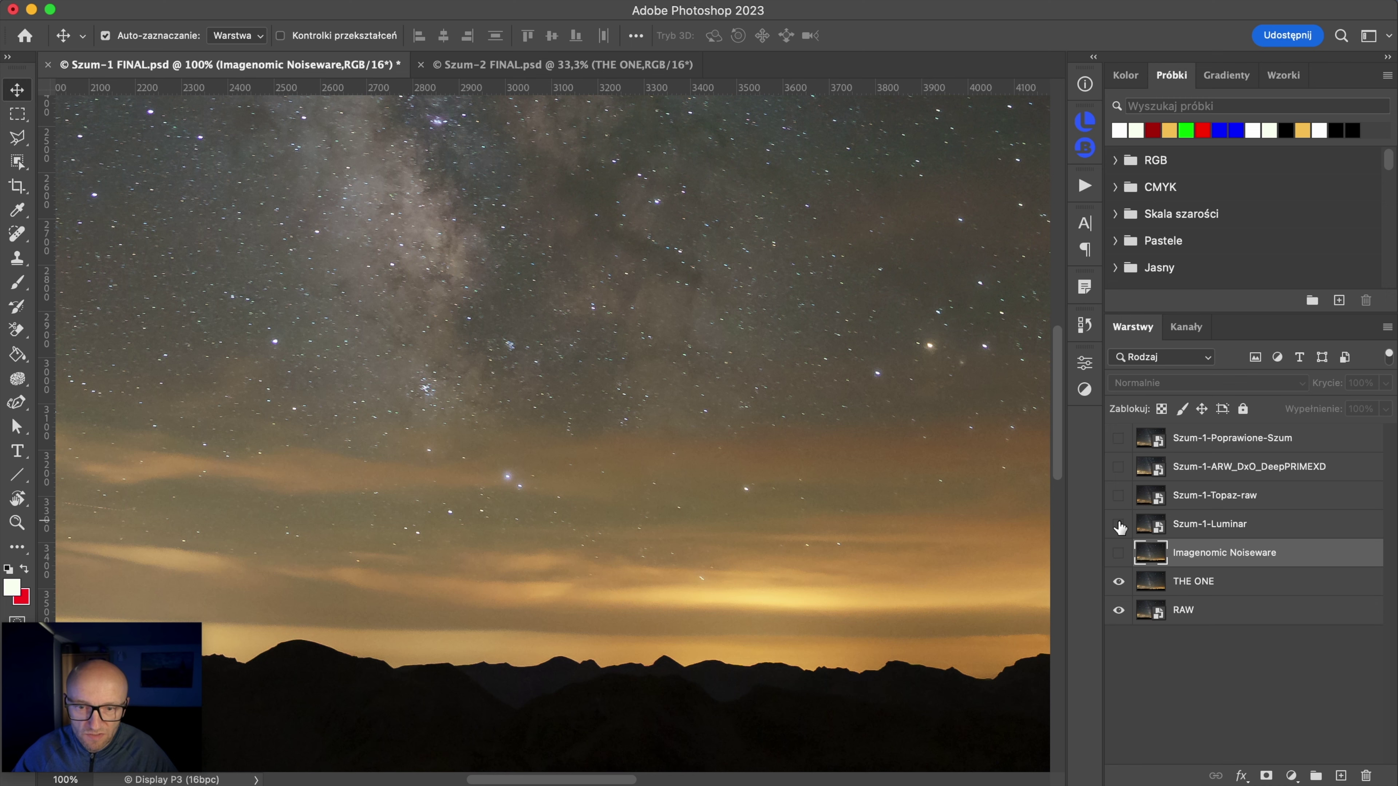
pyautogui.click(1119, 526)
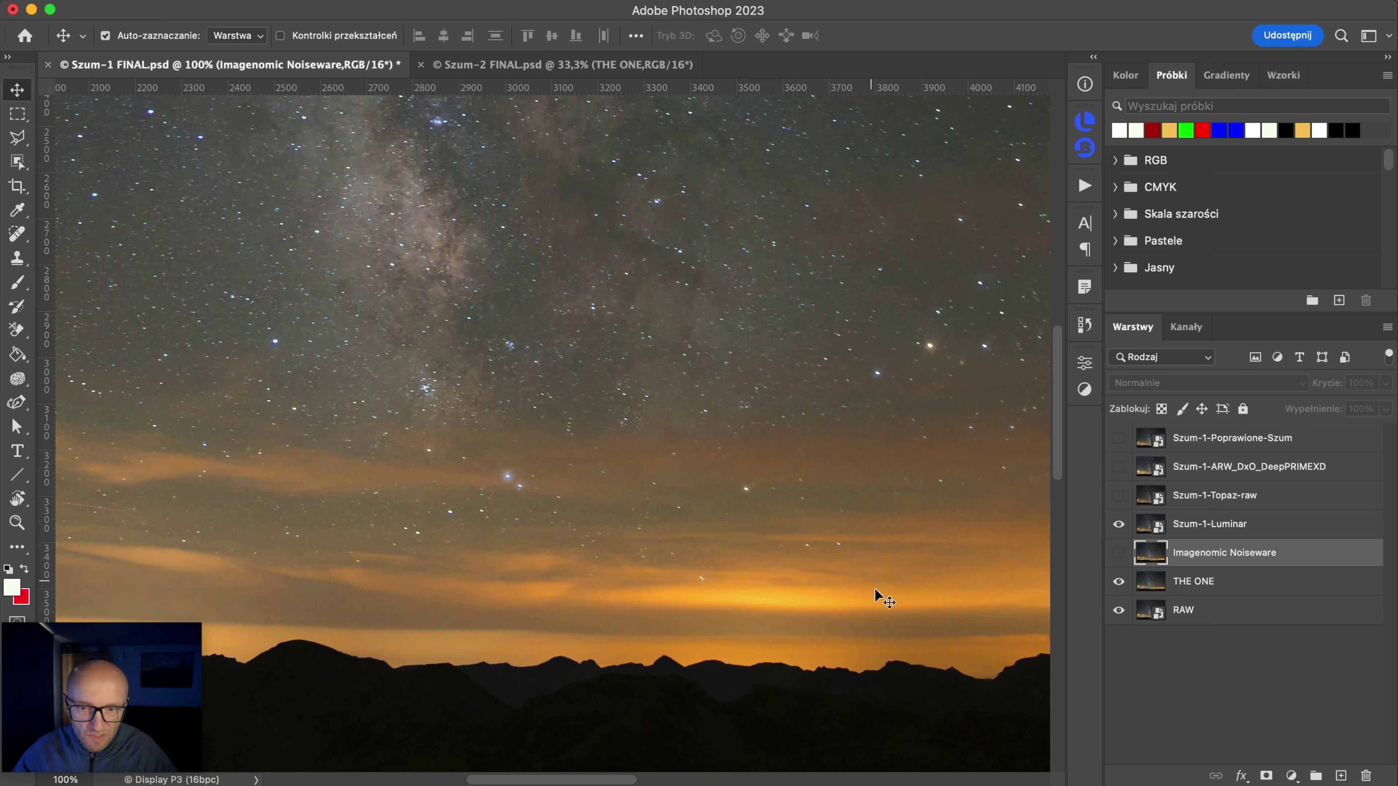
pyautogui.moveTo(958, 608)
pyautogui.mouseDown()
pyautogui.moveTo(461, 581)
pyautogui.moveTo(962, 648)
pyautogui.mouseUp()
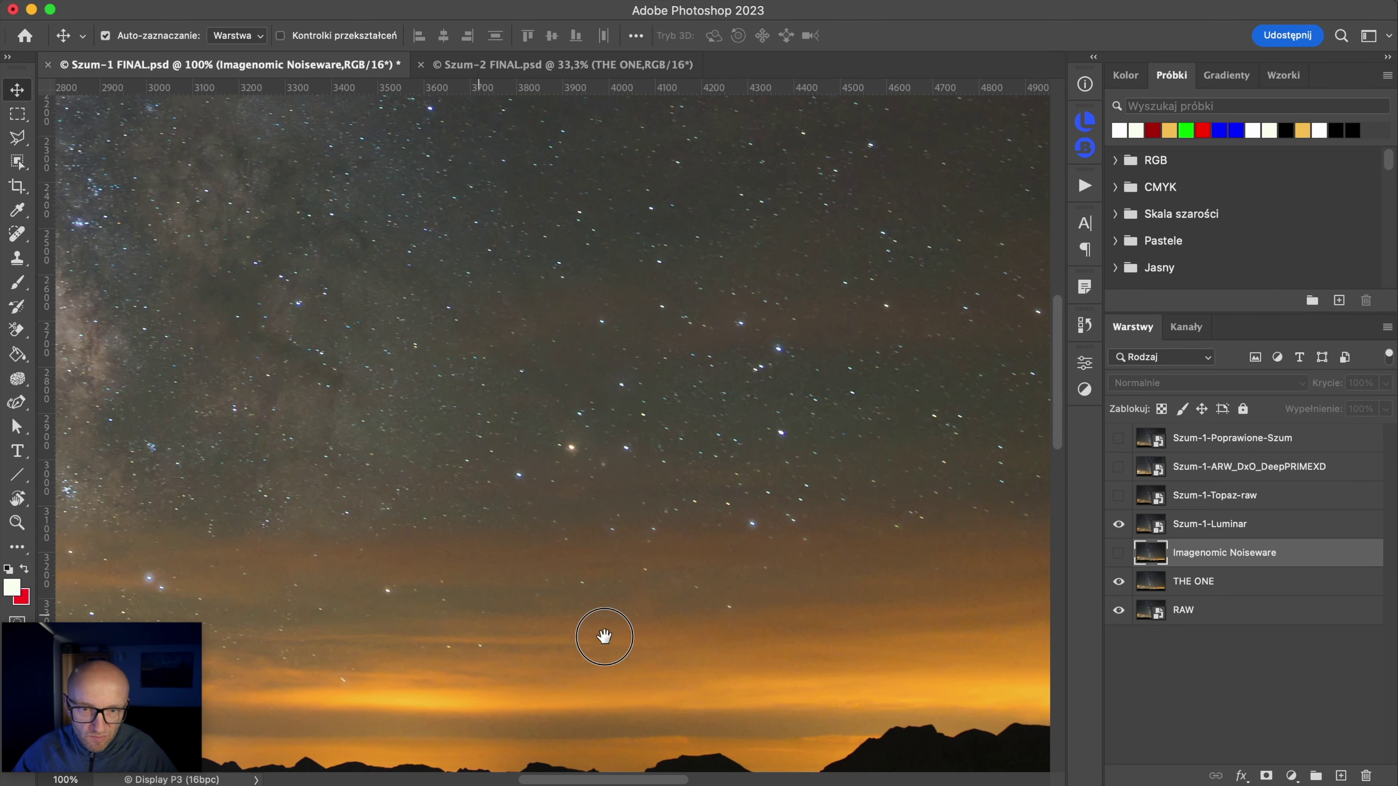
# Step: Flick Szum-1-Luminar on and off repeatedly, including over the Milky Way core
pyautogui.click(1117, 526)
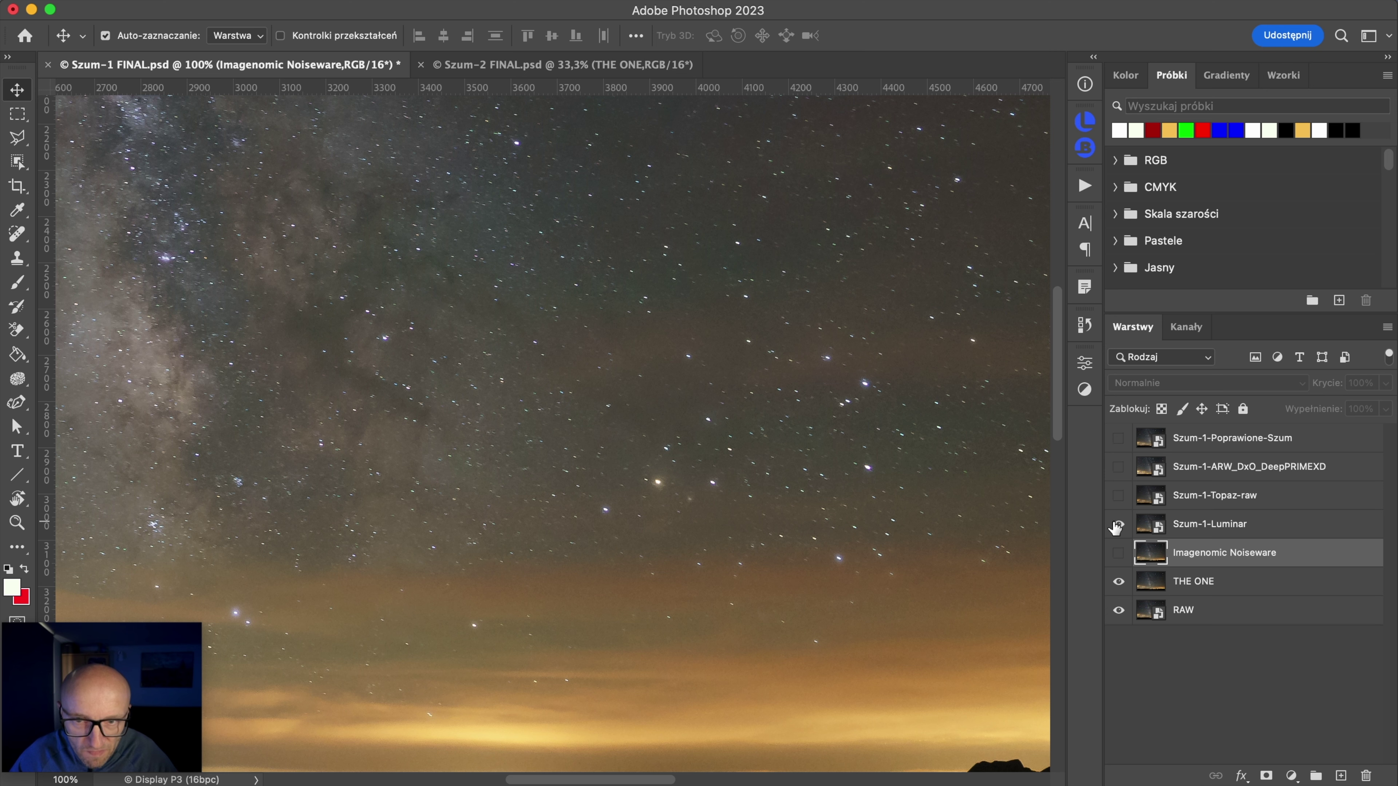
pyautogui.click(1117, 526)
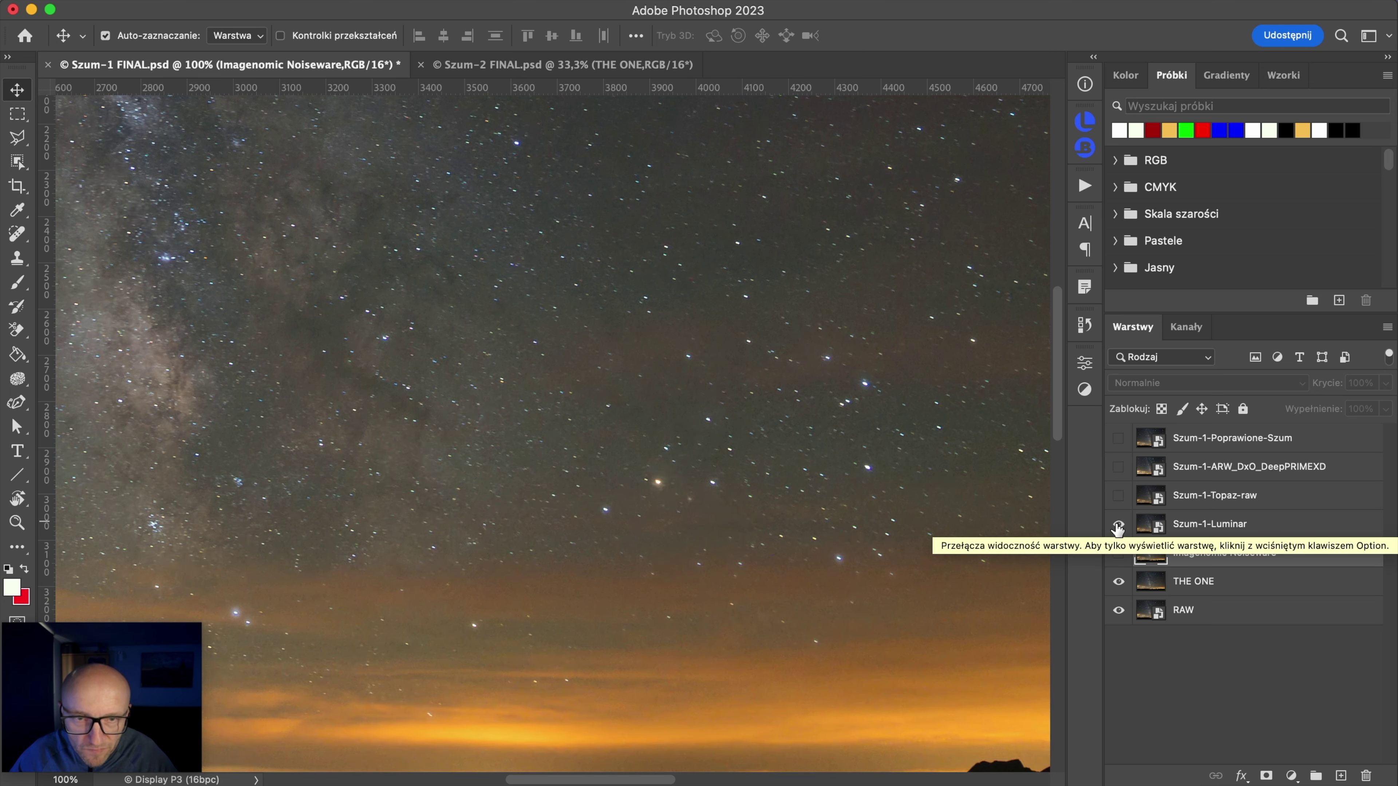
pyautogui.click(1117, 526)
pyautogui.click(1117, 526)
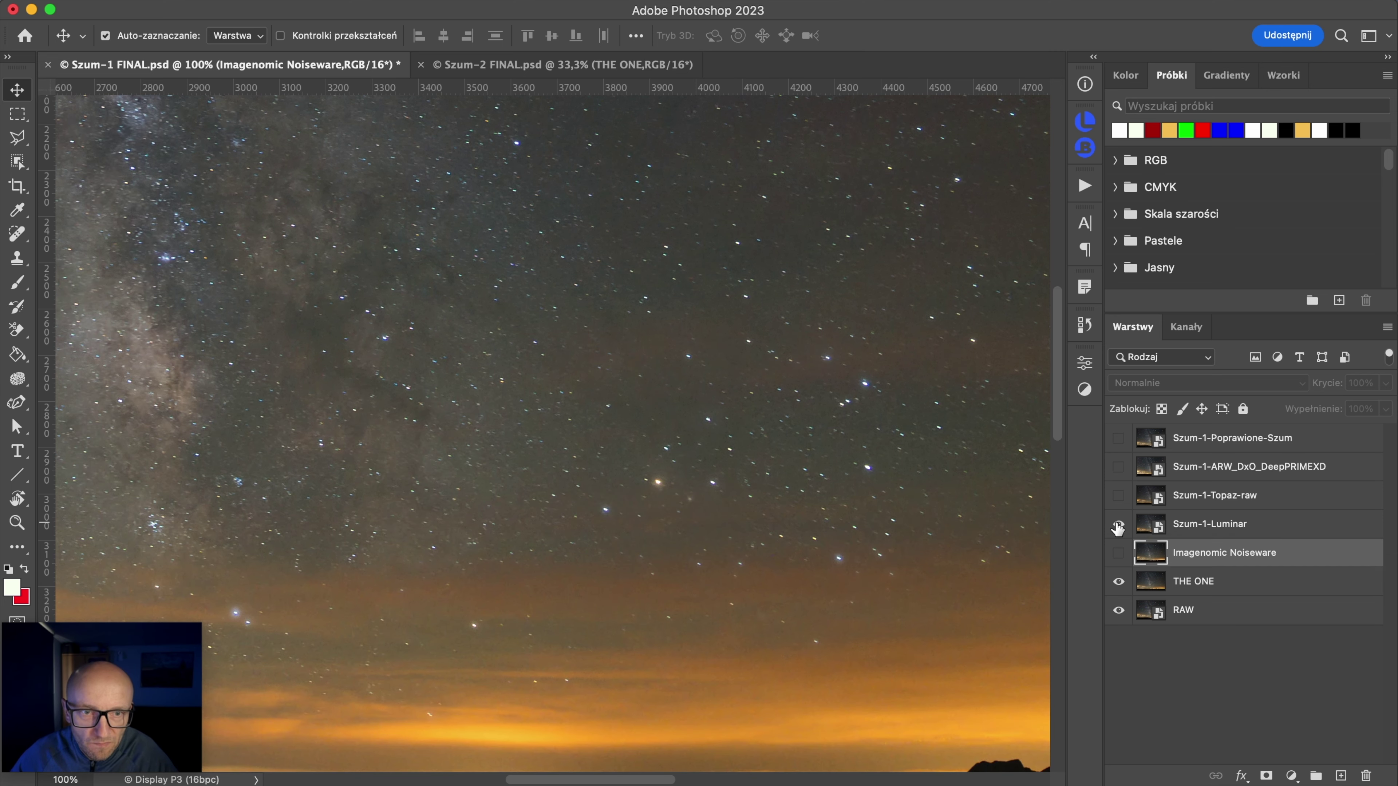
pyautogui.click(1117, 526)
pyautogui.moveTo(241, 273); pyautogui.dragTo(703, 429)
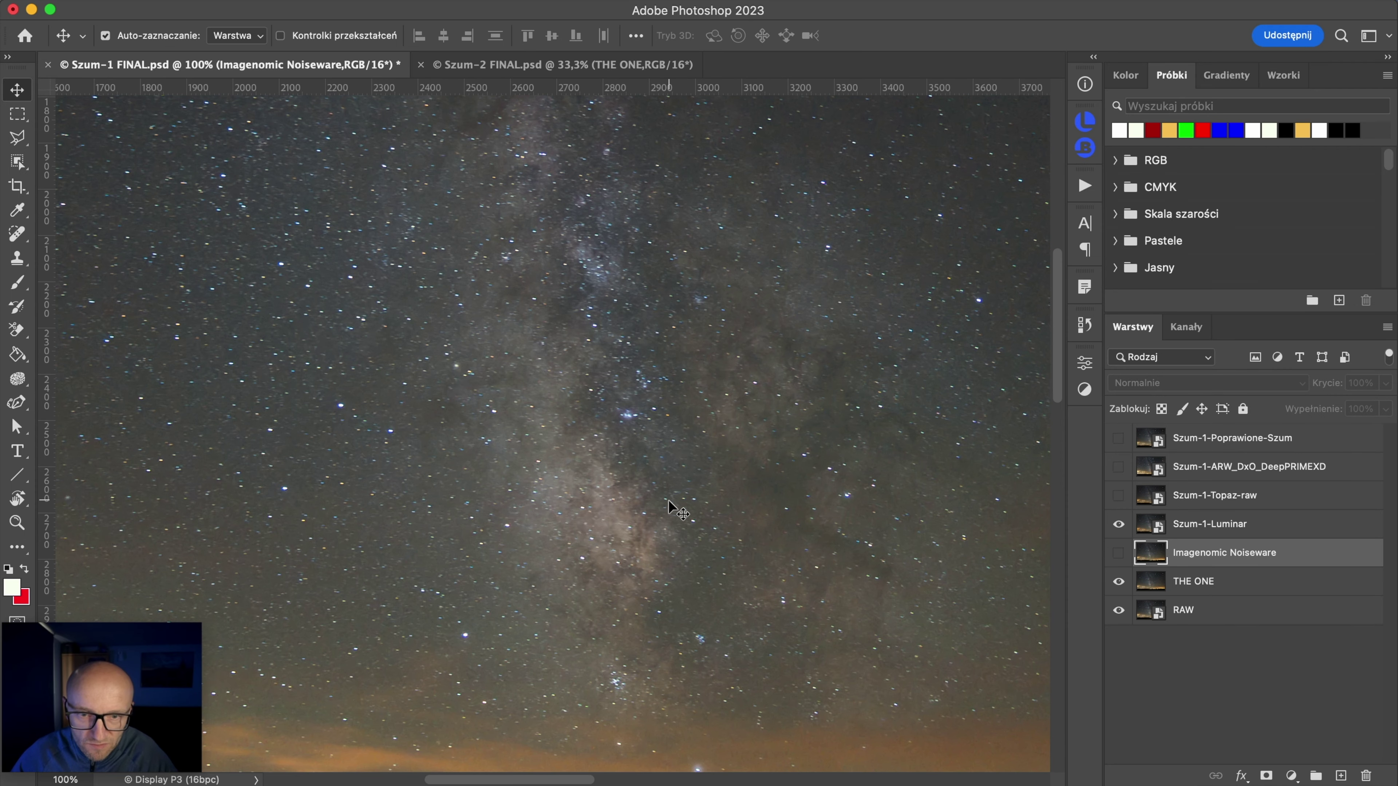
pyautogui.click(1119, 525)
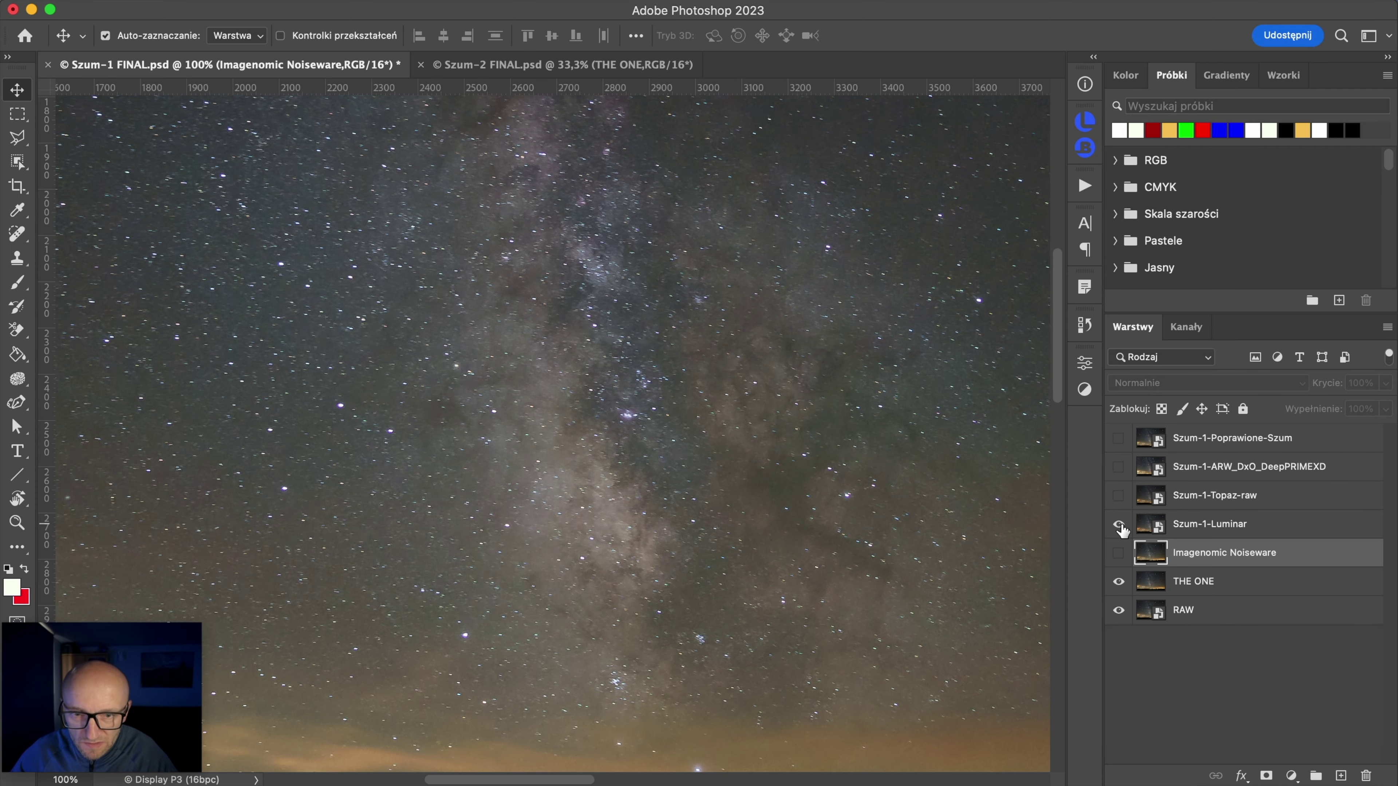
pyautogui.click(1119, 525)
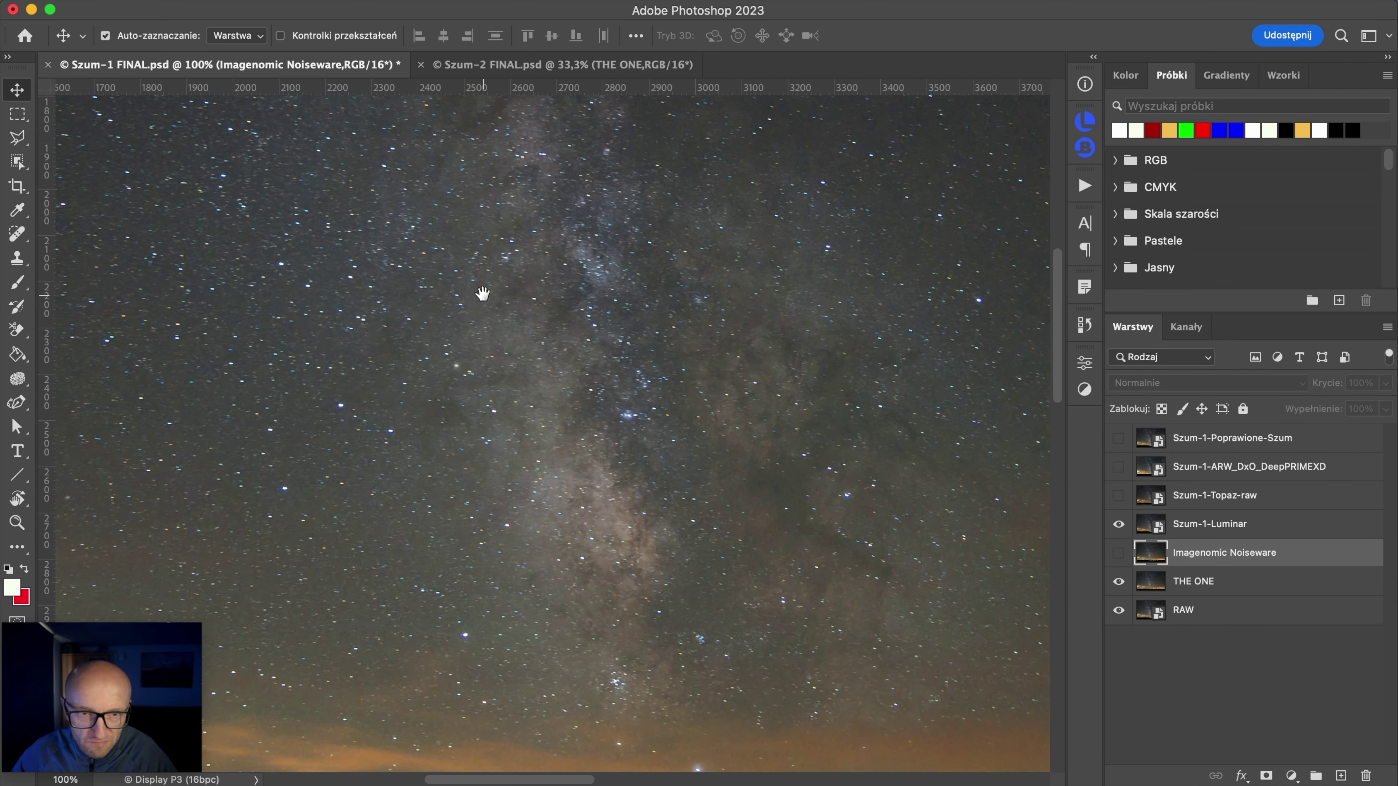
# Step: Compare Szum-1-Luminar in darker star fields and the sky's top-left corner
pyautogui.moveTo(482, 294)
pyautogui.mouseDown()
pyautogui.moveTo(721, 590)
pyautogui.moveTo(782, 752)
pyautogui.mouseUp()
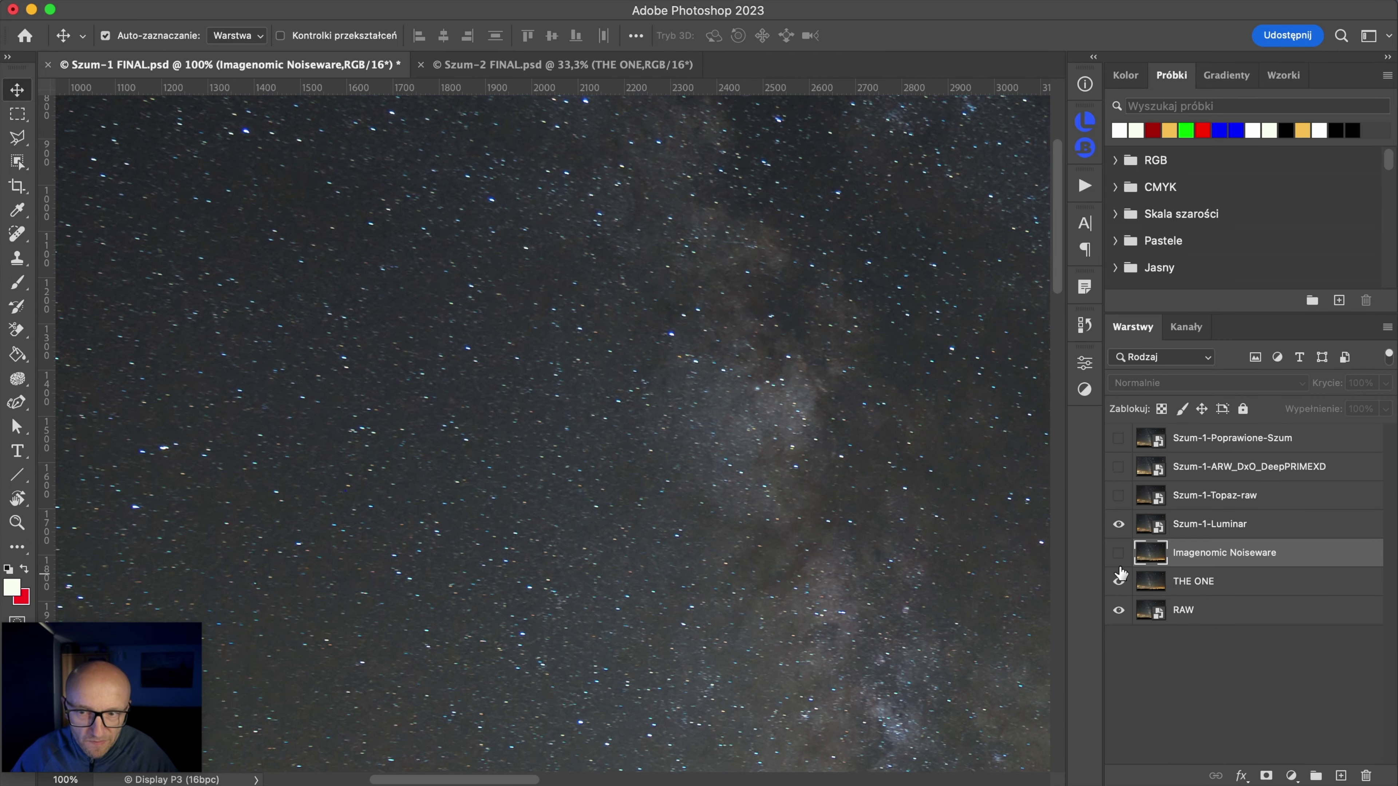
pyautogui.click(1119, 525)
pyautogui.moveTo(453, 343); pyautogui.dragTo(908, 660)
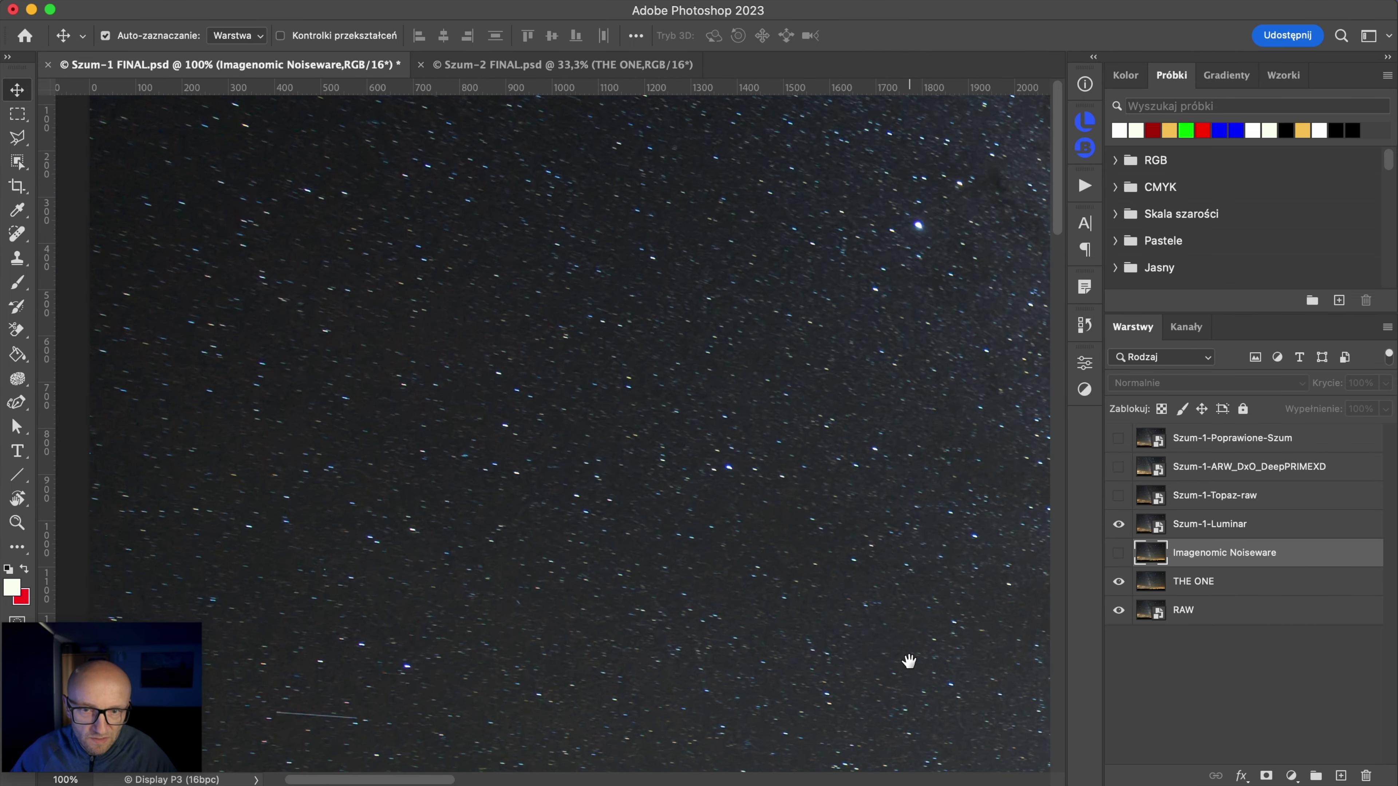
pyautogui.click(1118, 526)
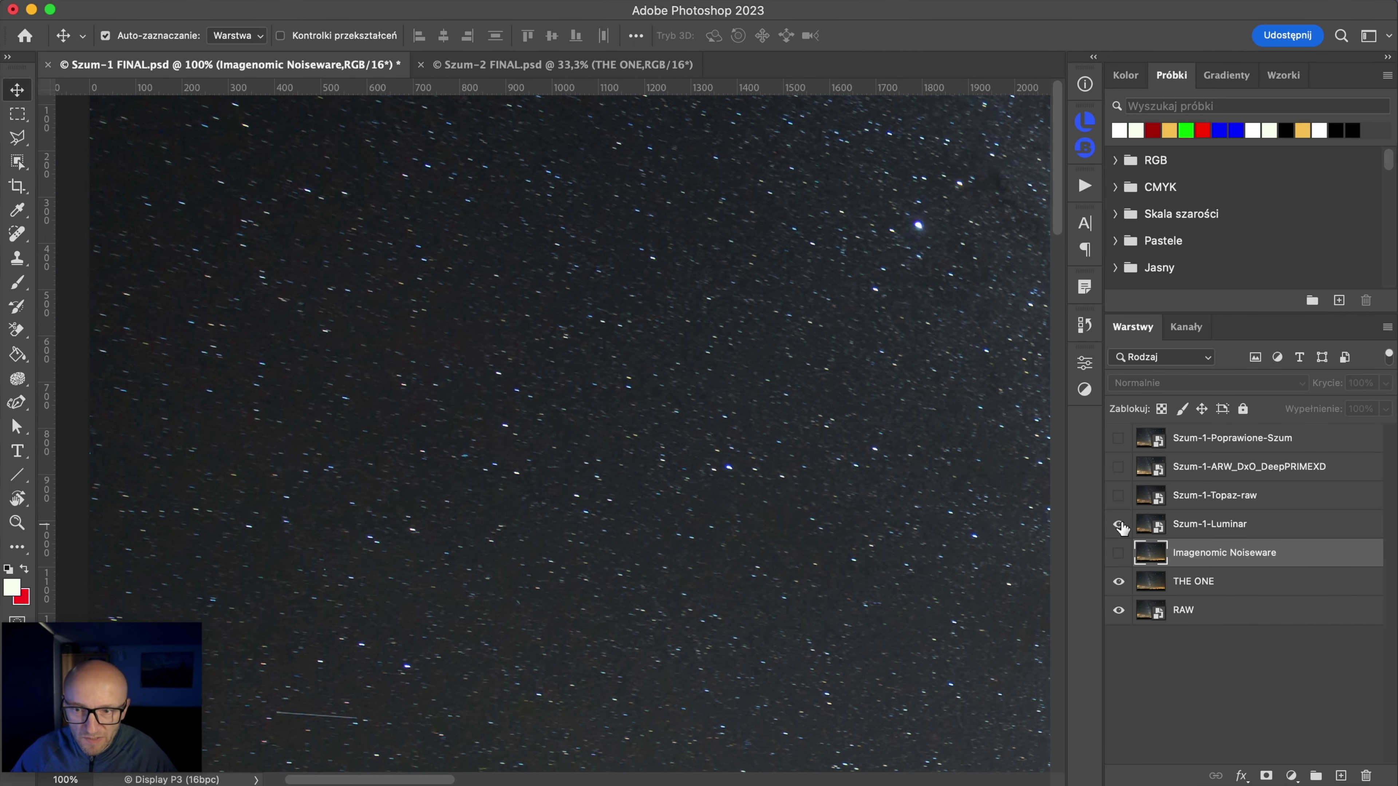
pyautogui.click(1118, 526)
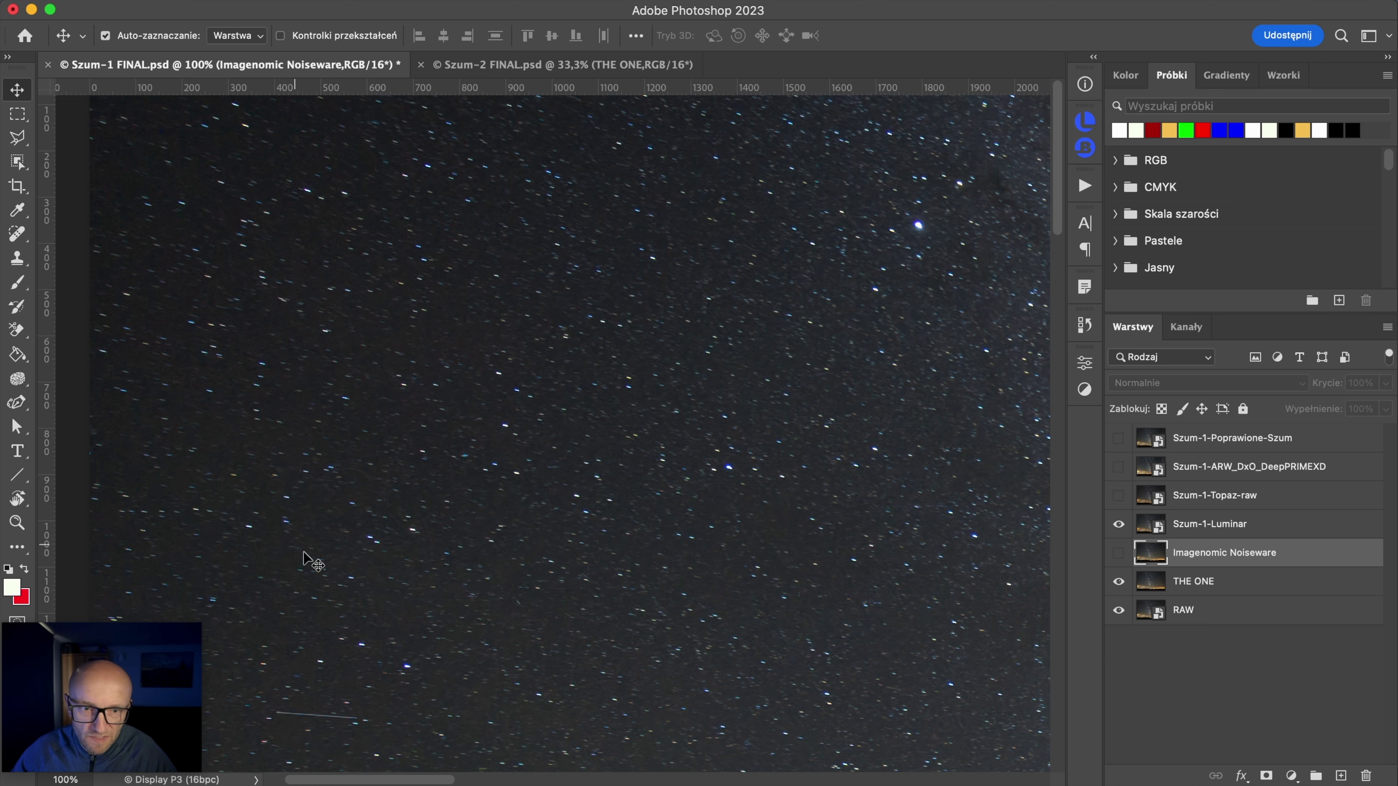
pyautogui.click(1119, 525)
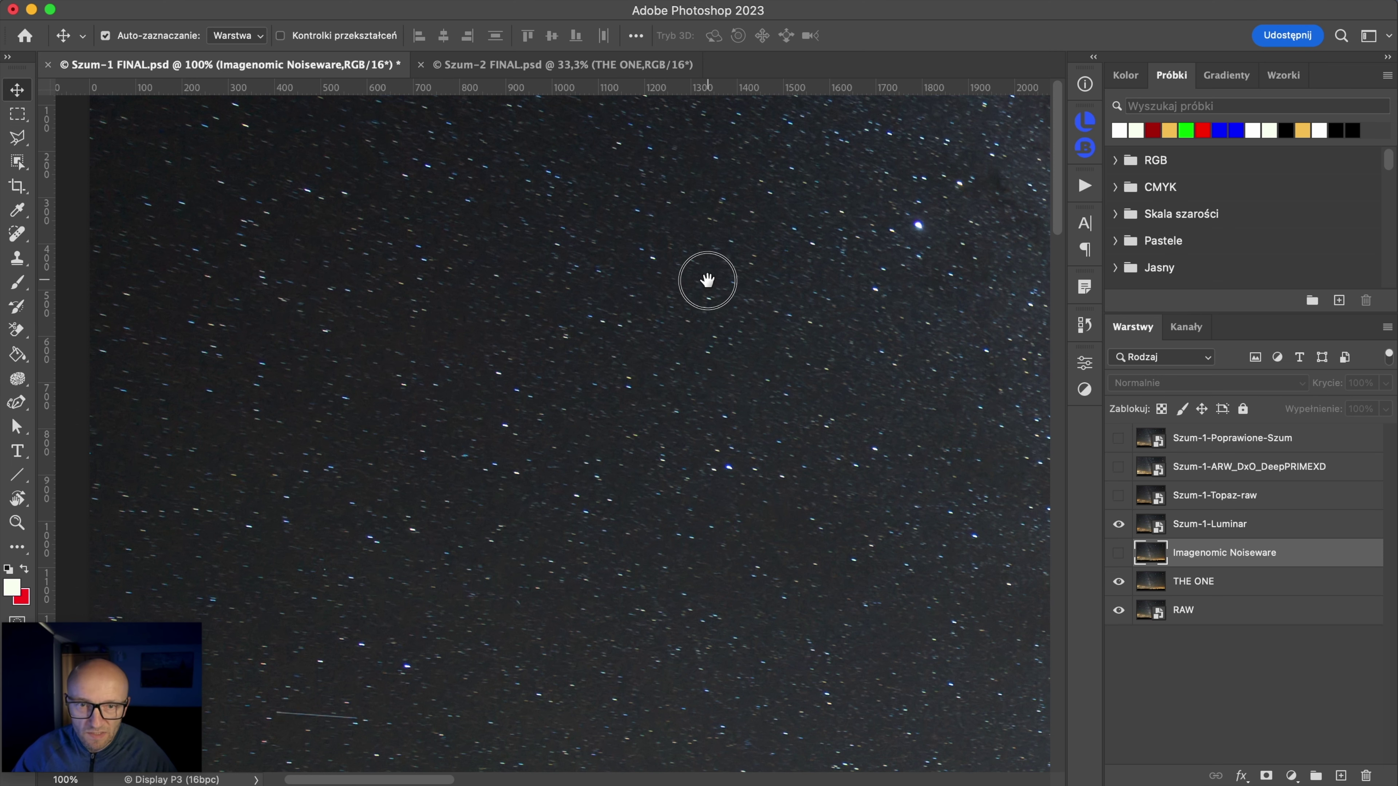
pyautogui.moveTo(705, 280); pyautogui.dragTo(659, 294)
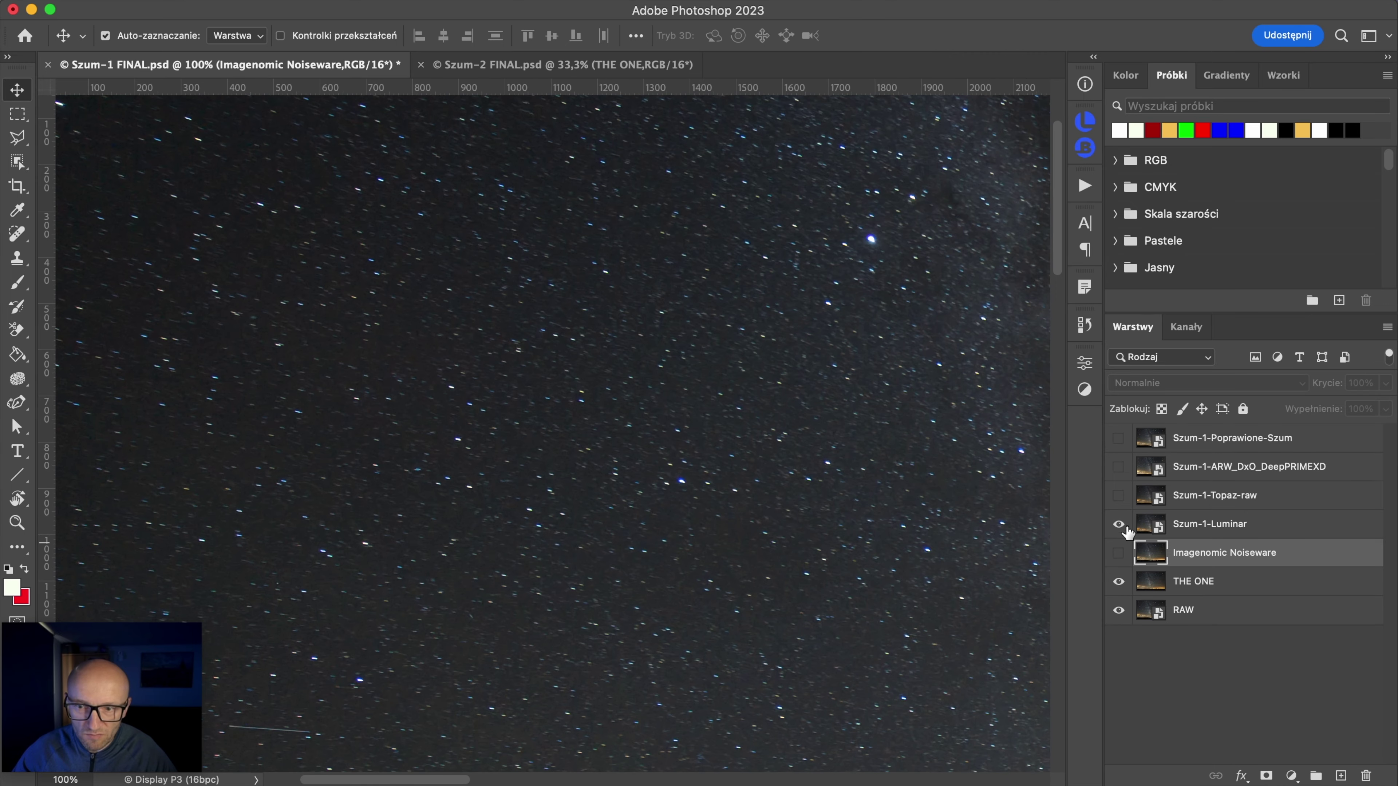
pyautogui.click(1119, 525)
# Step: Hide both Szum-1-Luminar and Noiseware so THE ONE shows, and preview Szum-1-Topaz-raw
pyautogui.moveTo(1119, 525); pyautogui.dragTo(1118, 553)
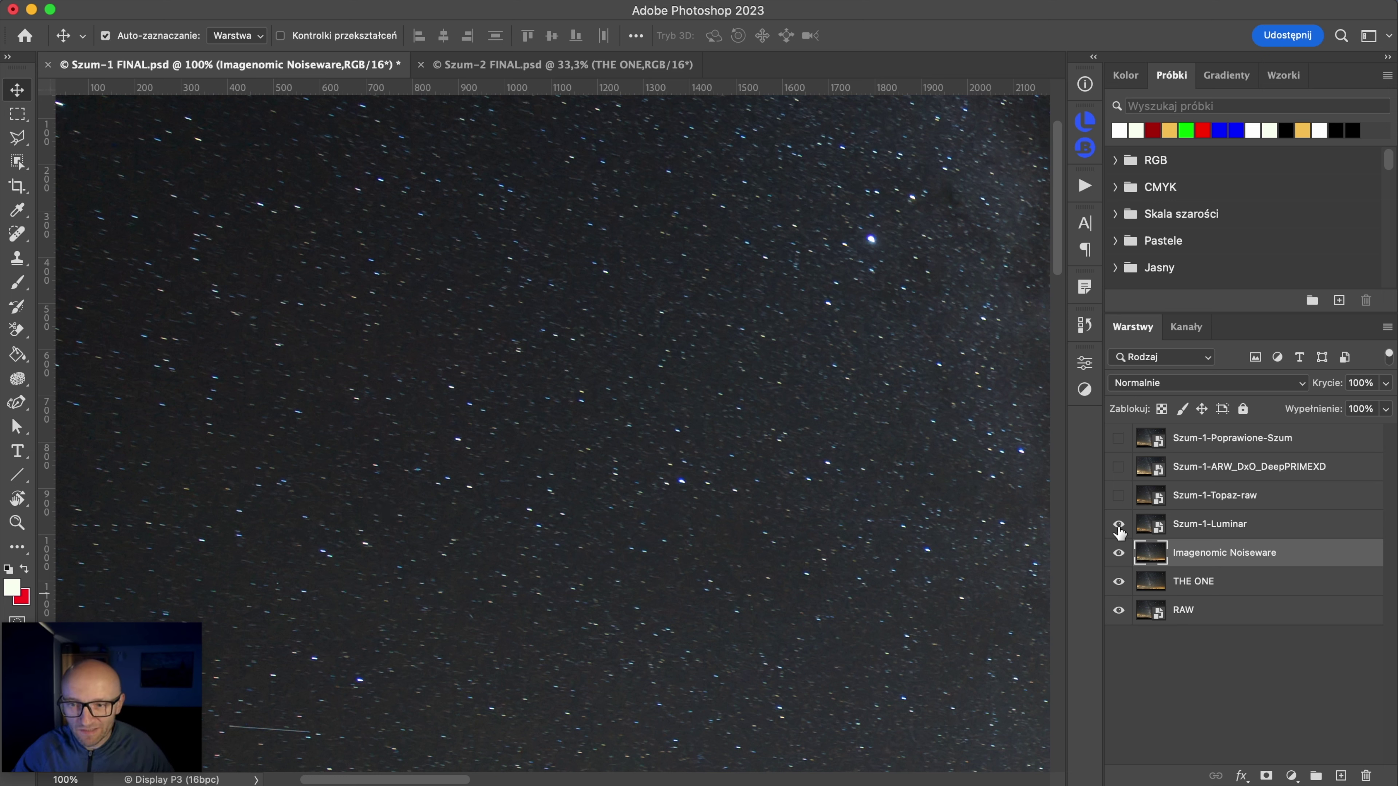
pyautogui.click(1119, 553)
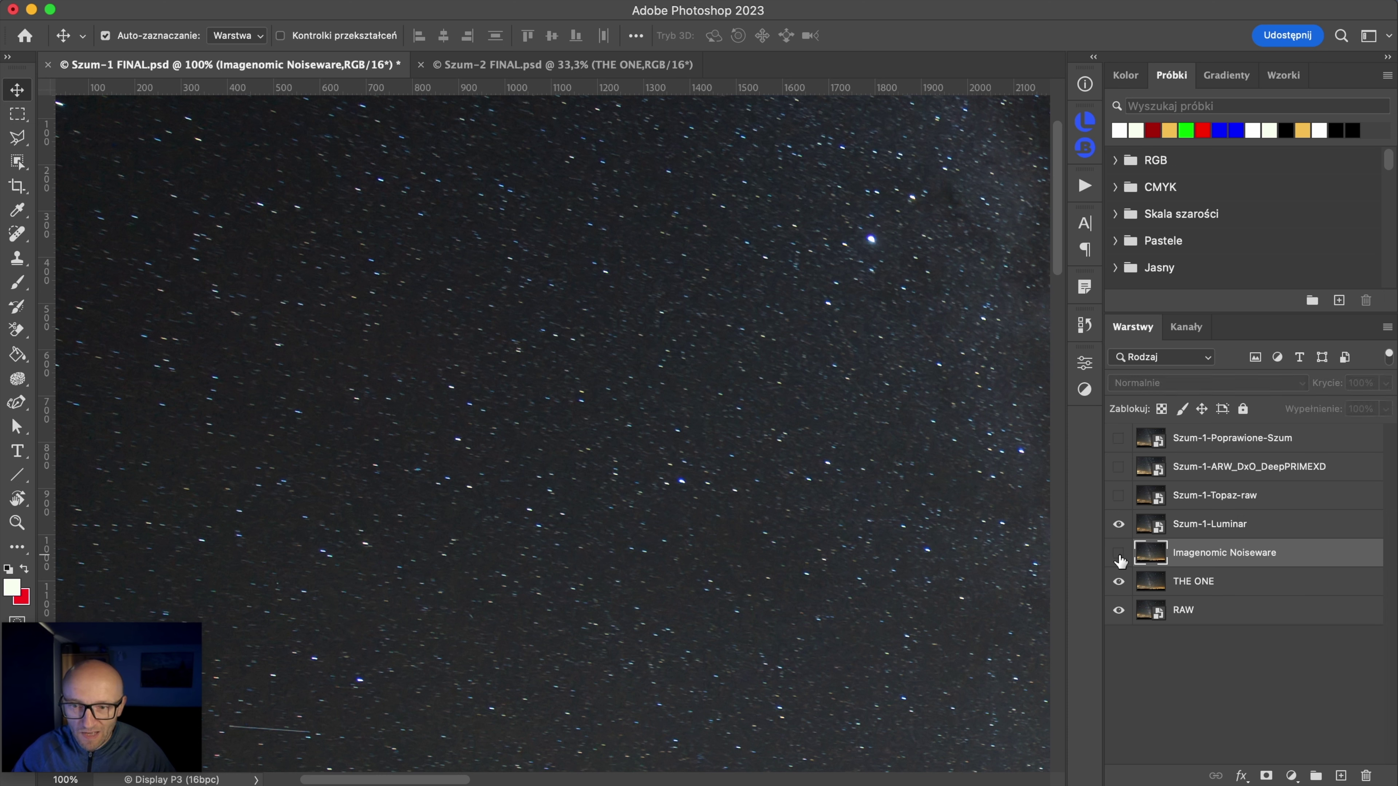
pyautogui.click(1118, 525)
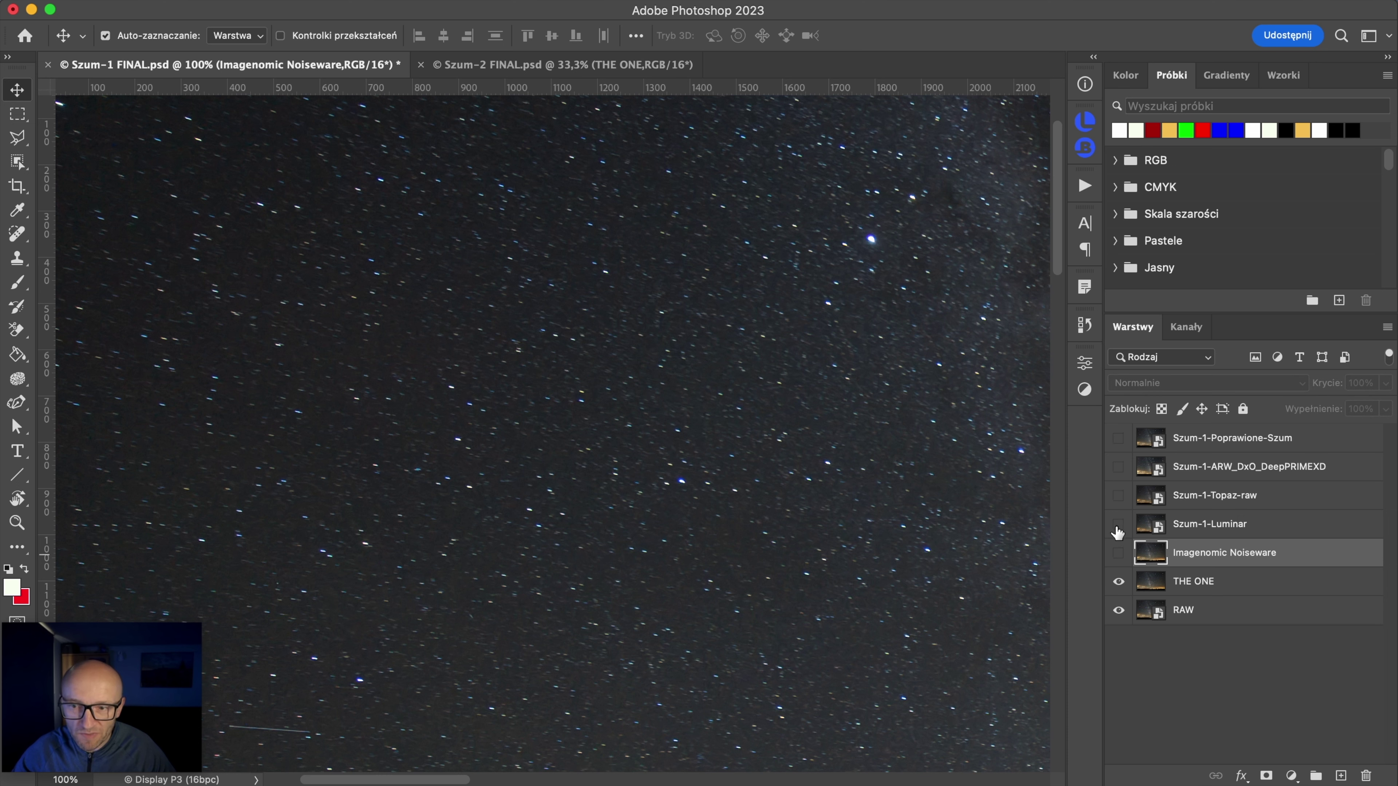
pyautogui.click(1119, 498)
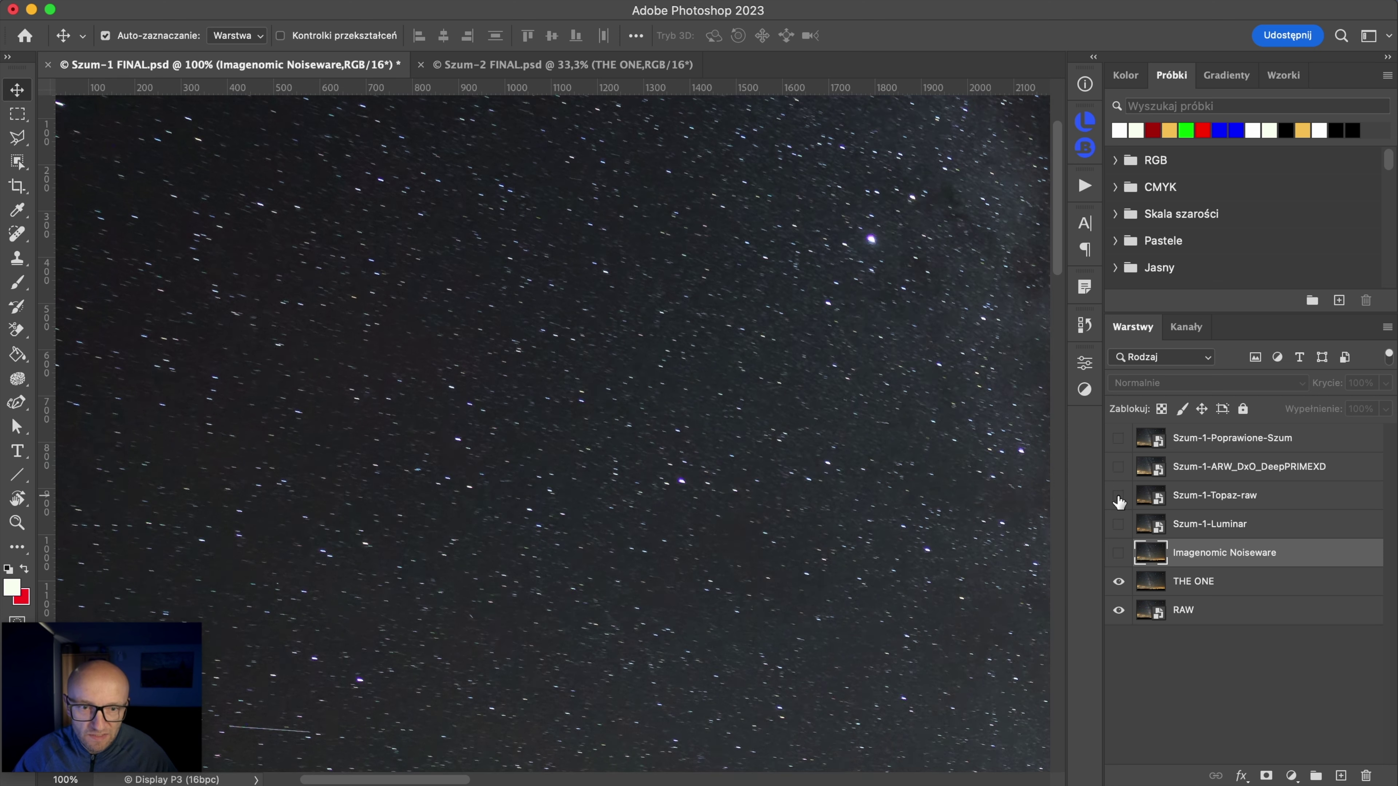
pyautogui.click(1119, 498)
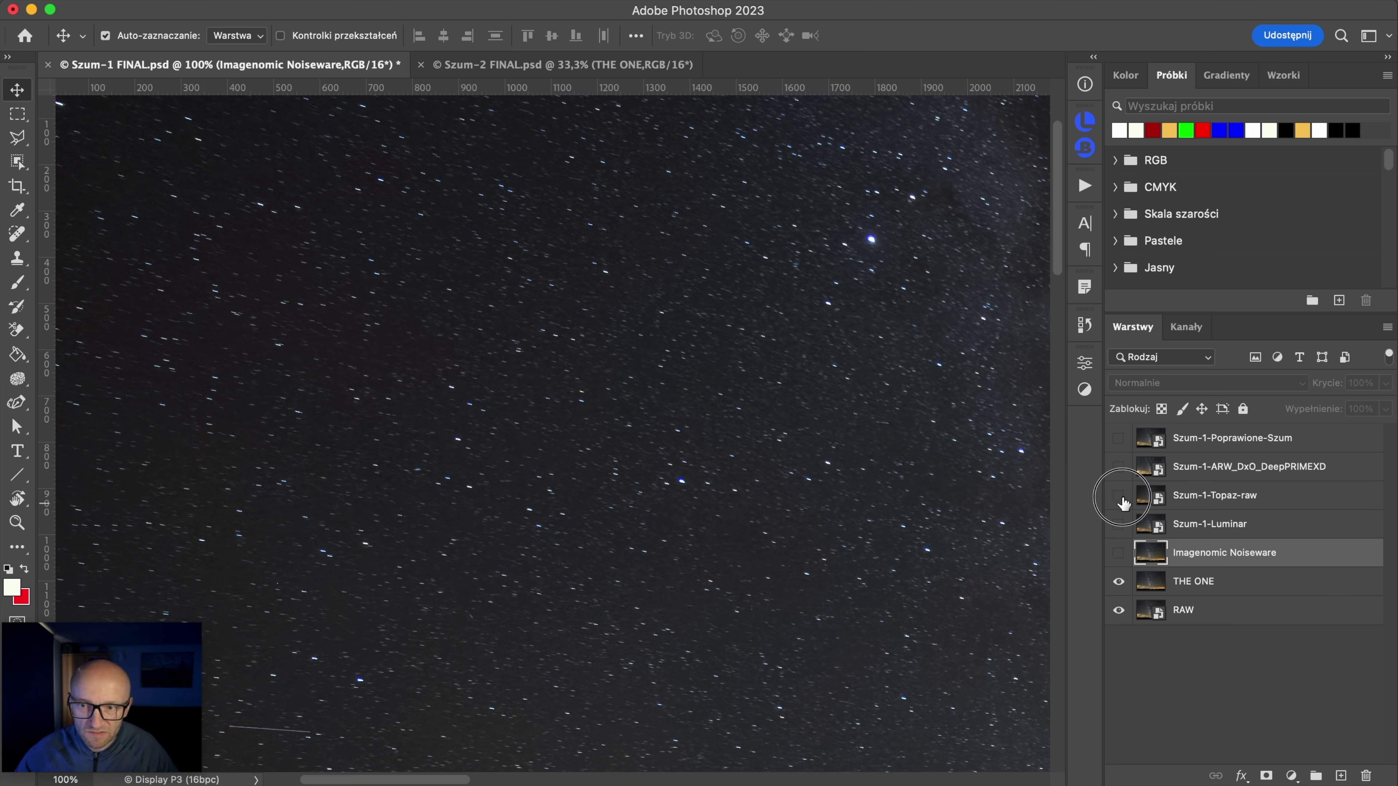
pyautogui.moveTo(914, 665); pyautogui.dragTo(593, 132)
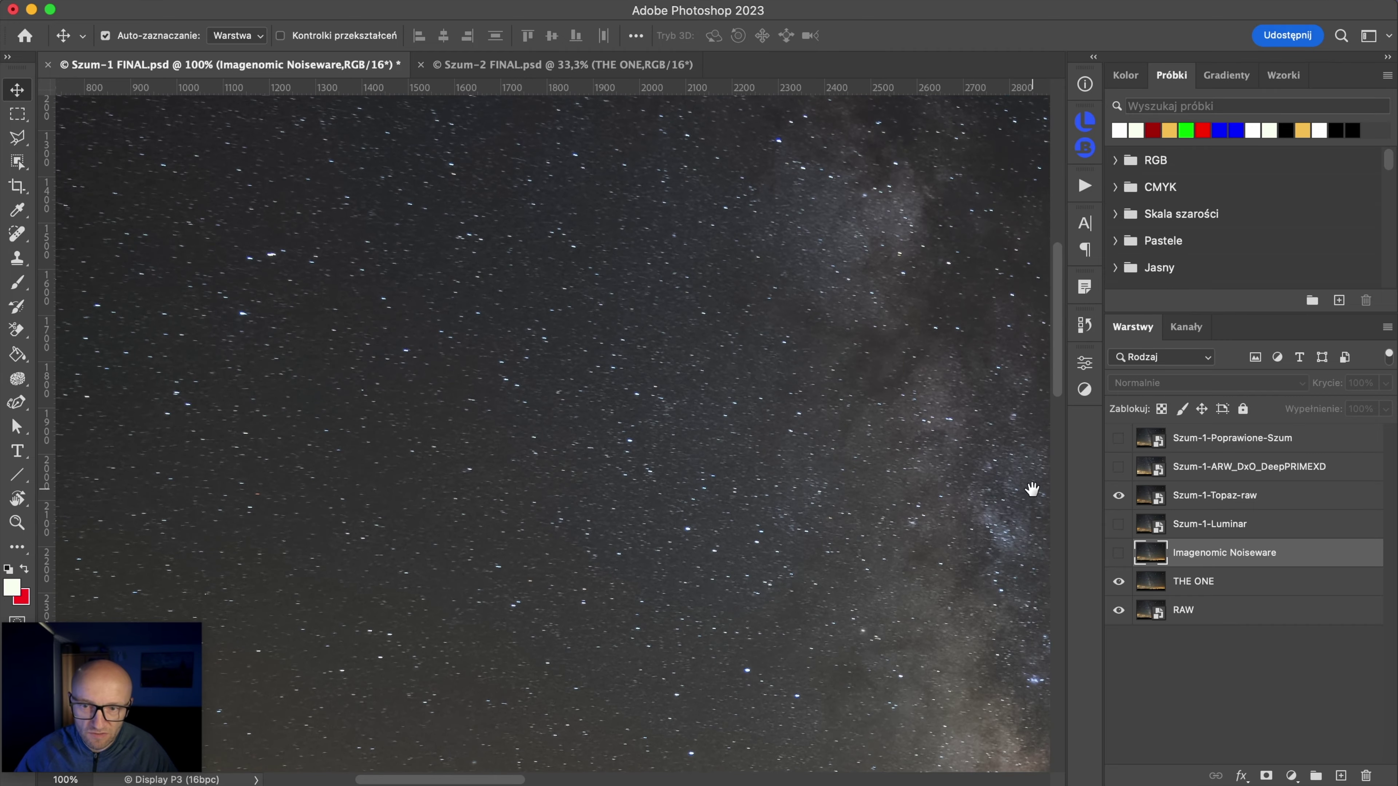
pyautogui.moveTo(1036, 483)
pyautogui.mouseDown()
pyautogui.moveTo(437, 272)
pyautogui.moveTo(324, 91)
pyautogui.mouseUp()
pyautogui.moveTo(380, 404); pyautogui.dragTo(649, 749)
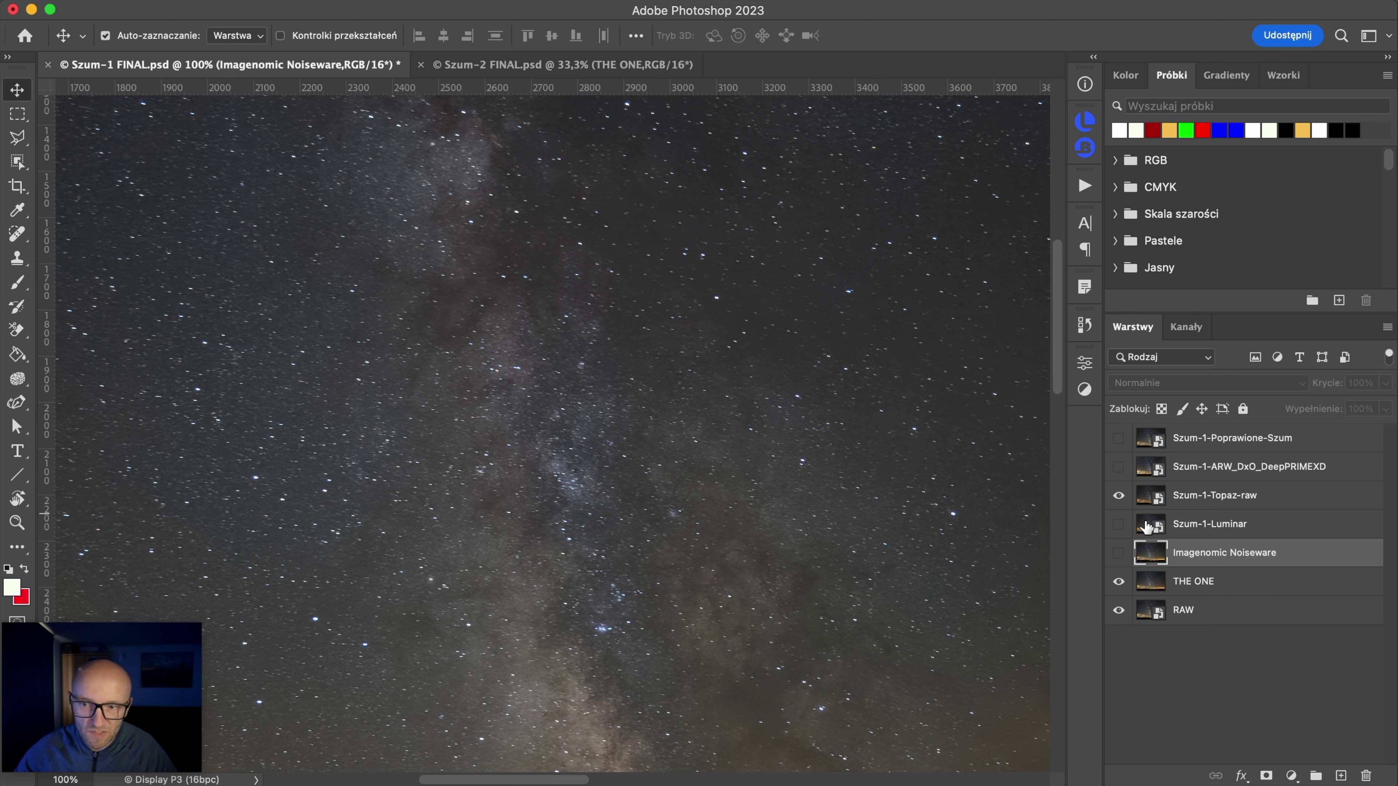
pyautogui.click(1119, 497)
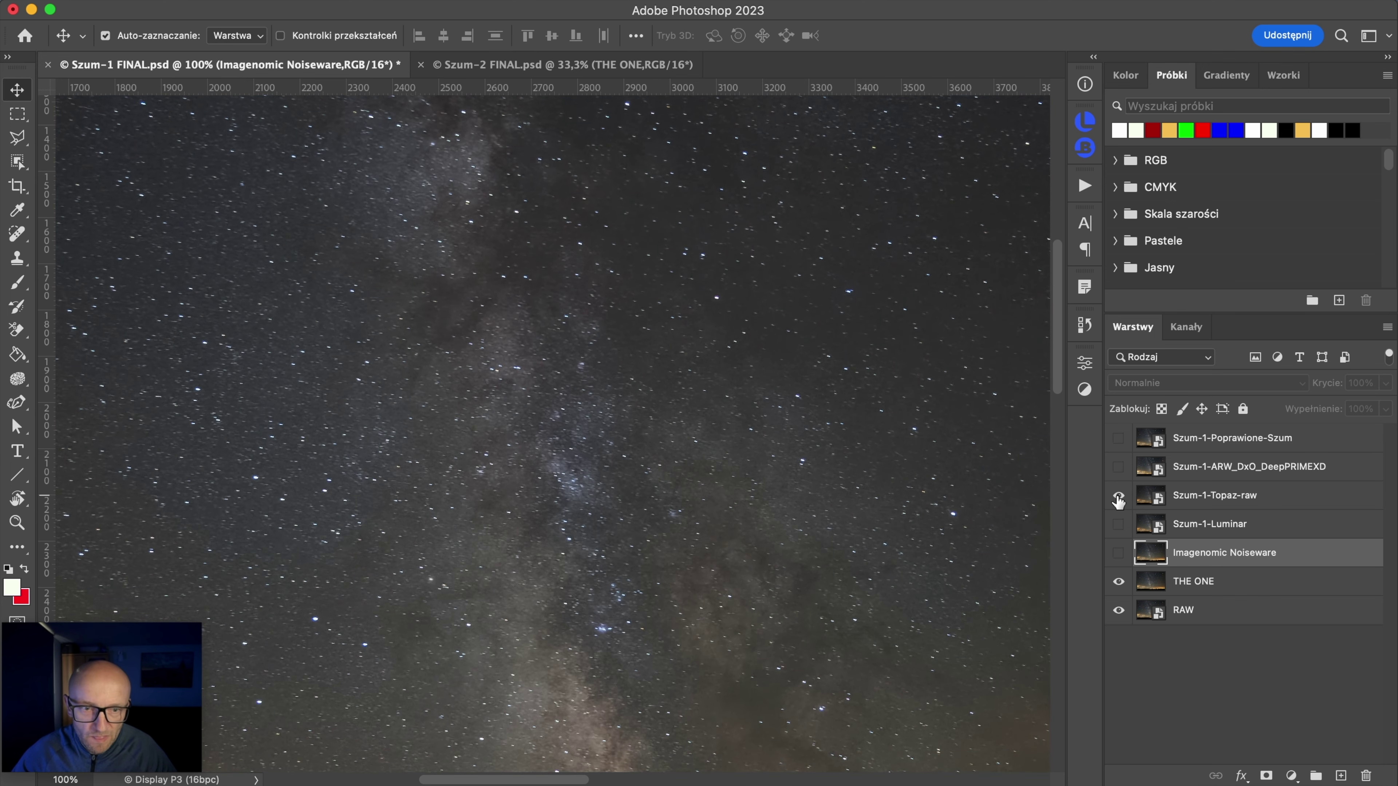
pyautogui.click(1119, 497)
pyautogui.click(1119, 498)
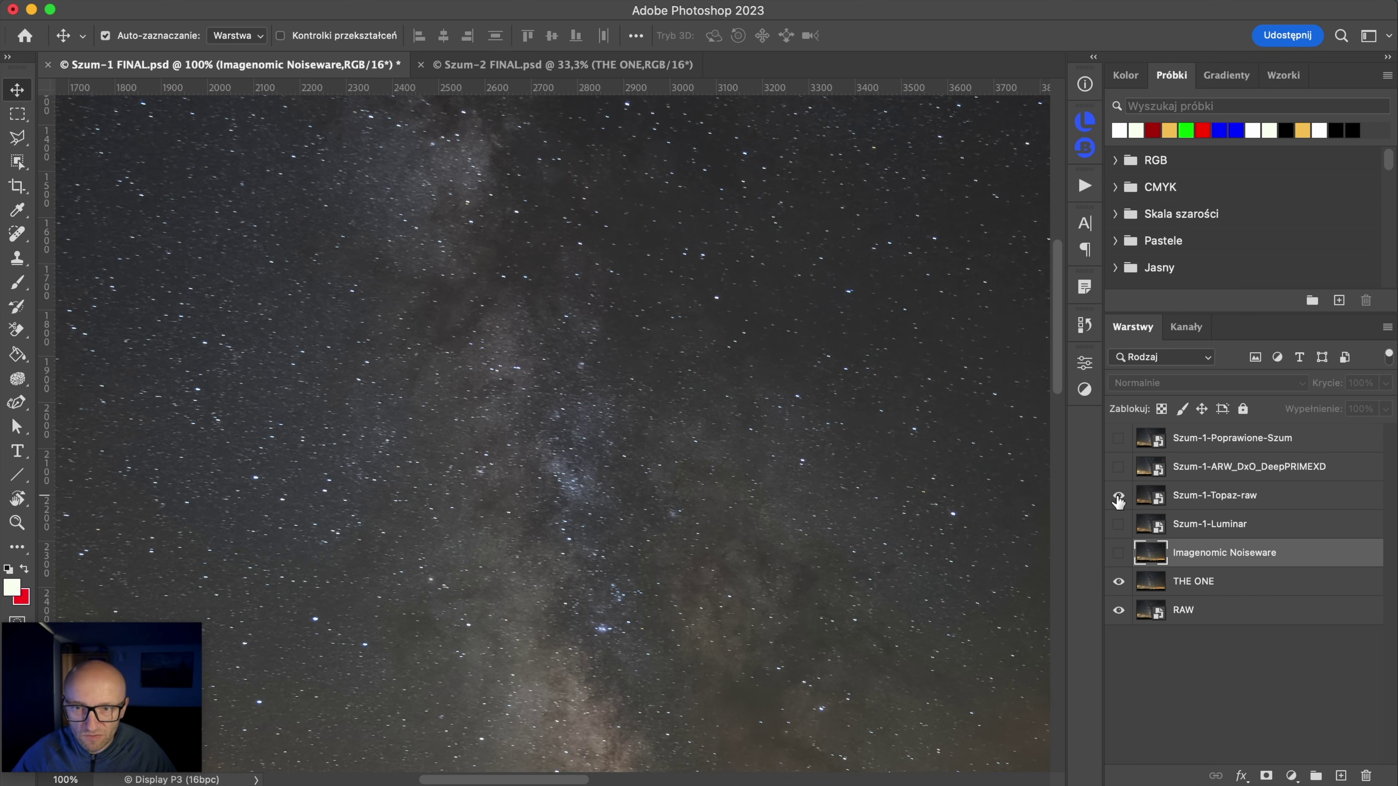
pyautogui.click(1120, 497)
pyautogui.moveTo(905, 645); pyautogui.dragTo(819, 379)
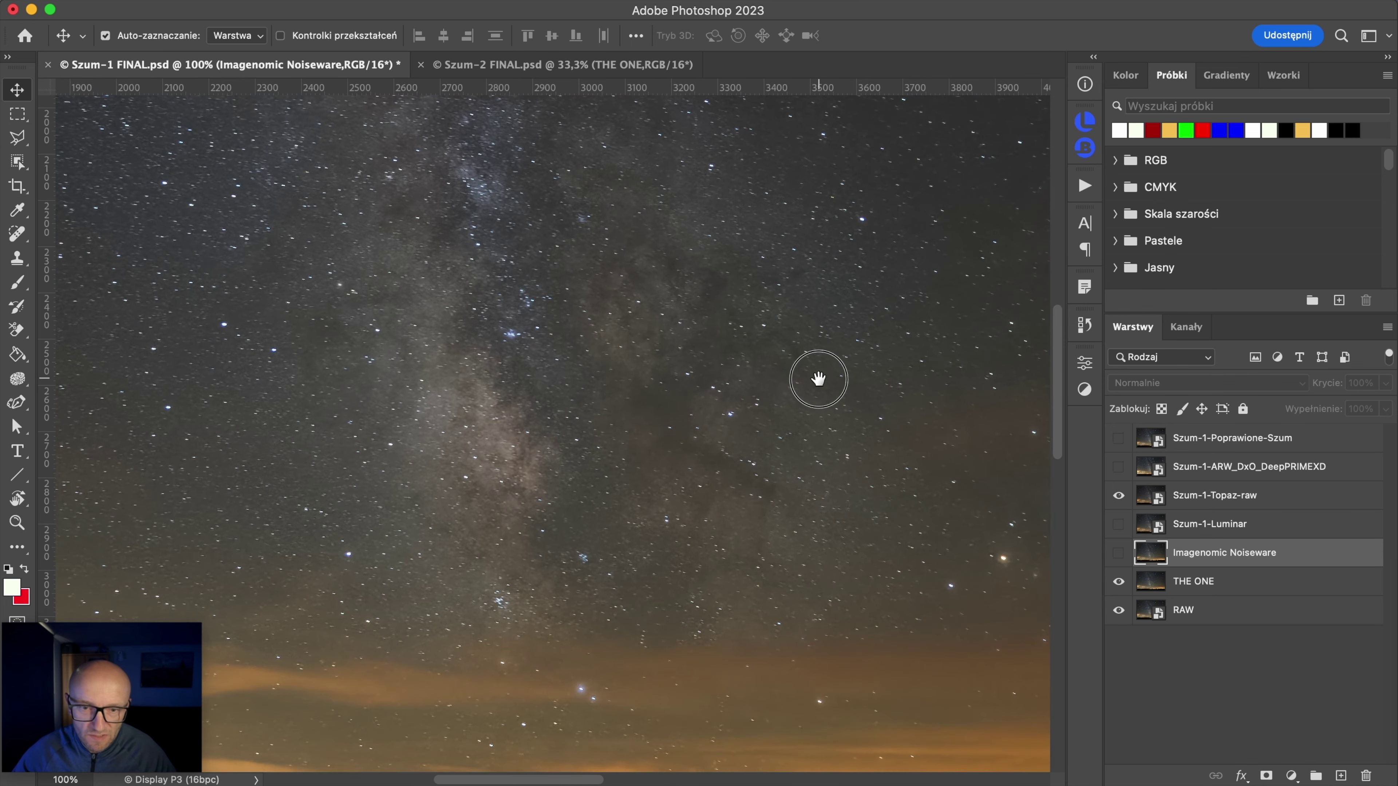
pyautogui.scroll(-5, 862, 503)
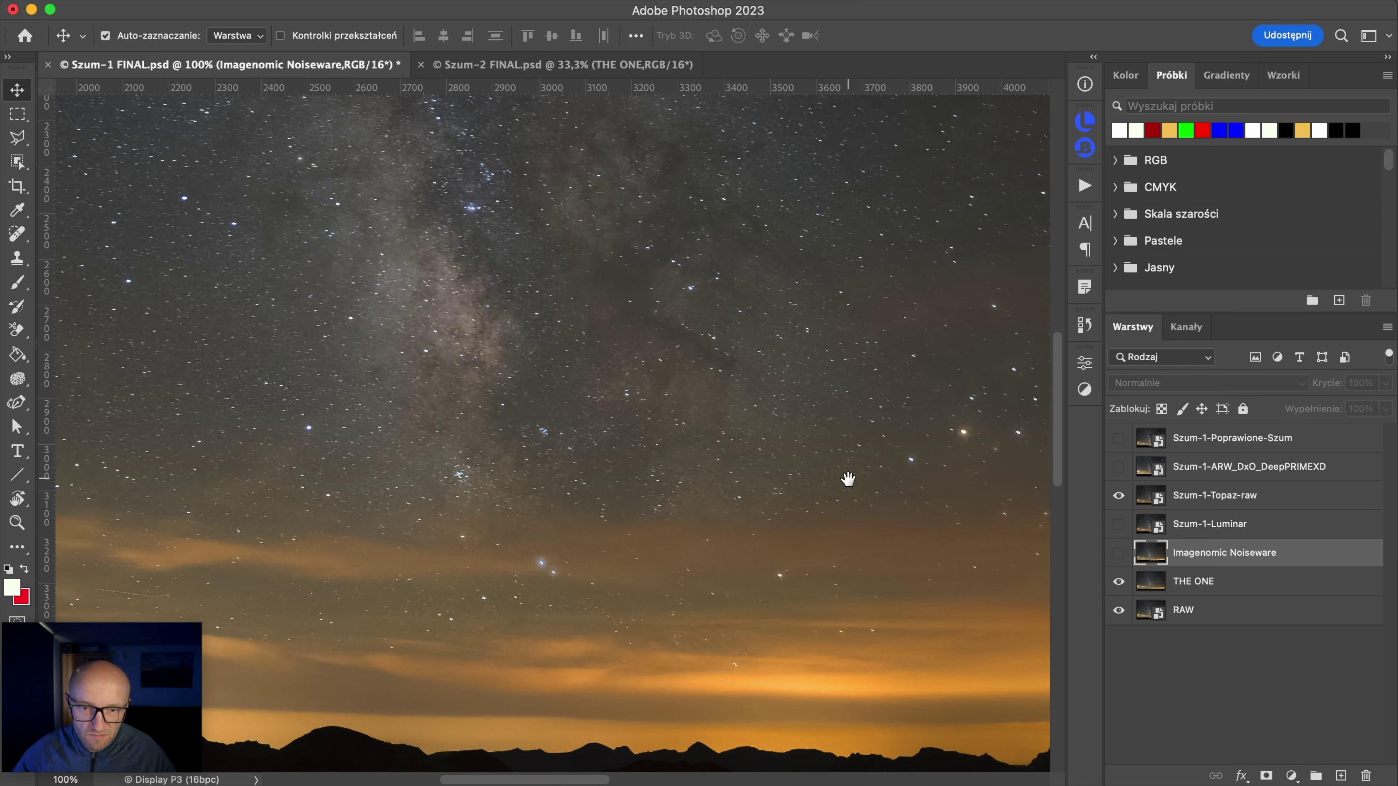
pyautogui.click(1120, 497)
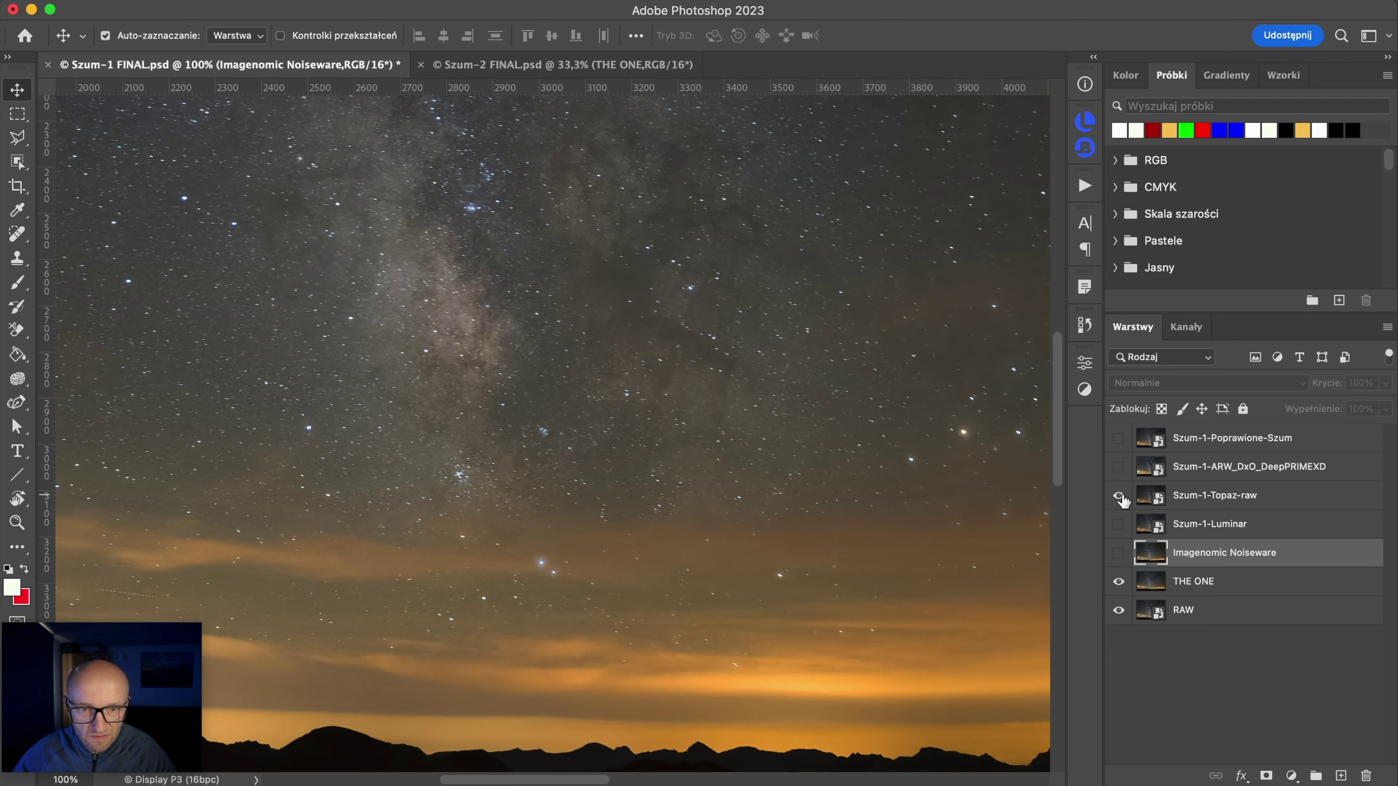
pyautogui.click(1120, 497)
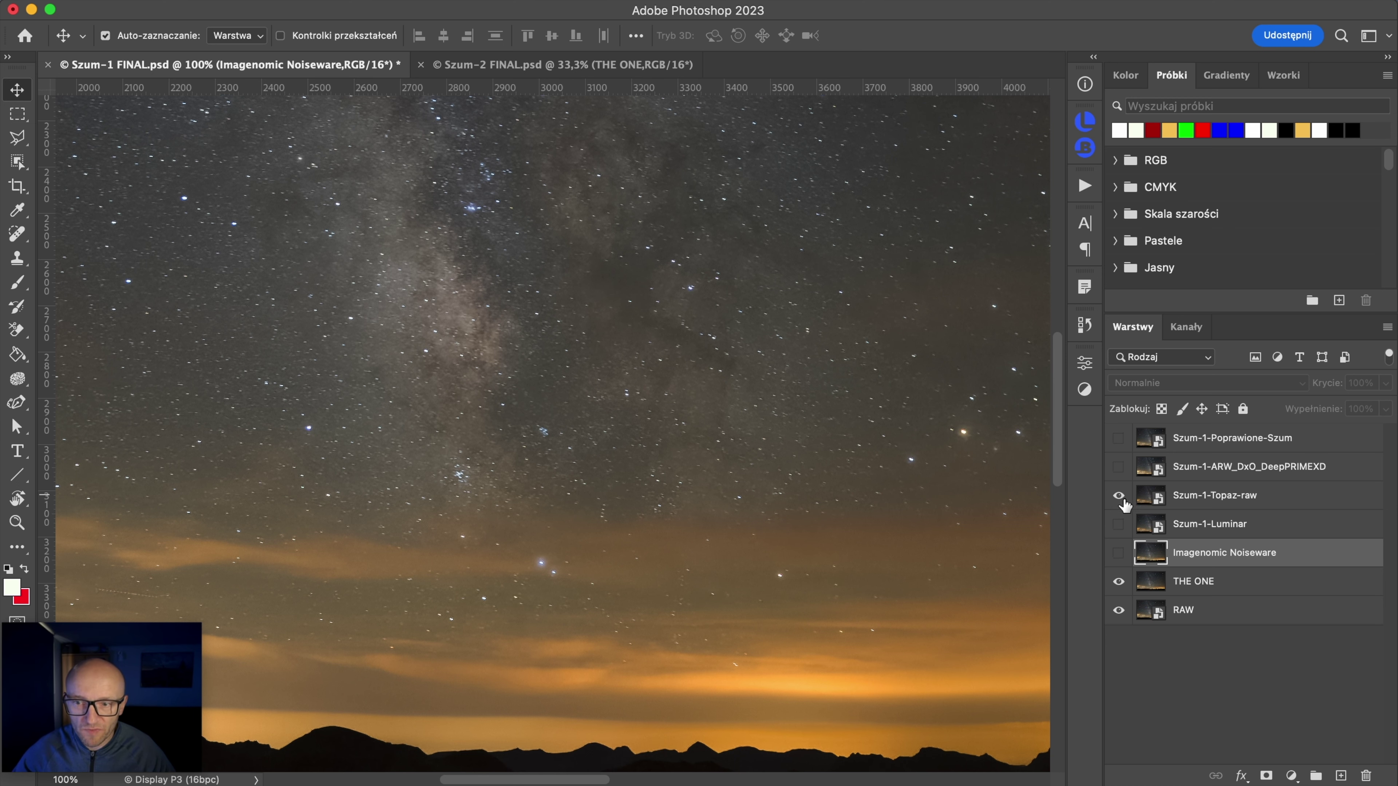
pyautogui.click(1119, 499)
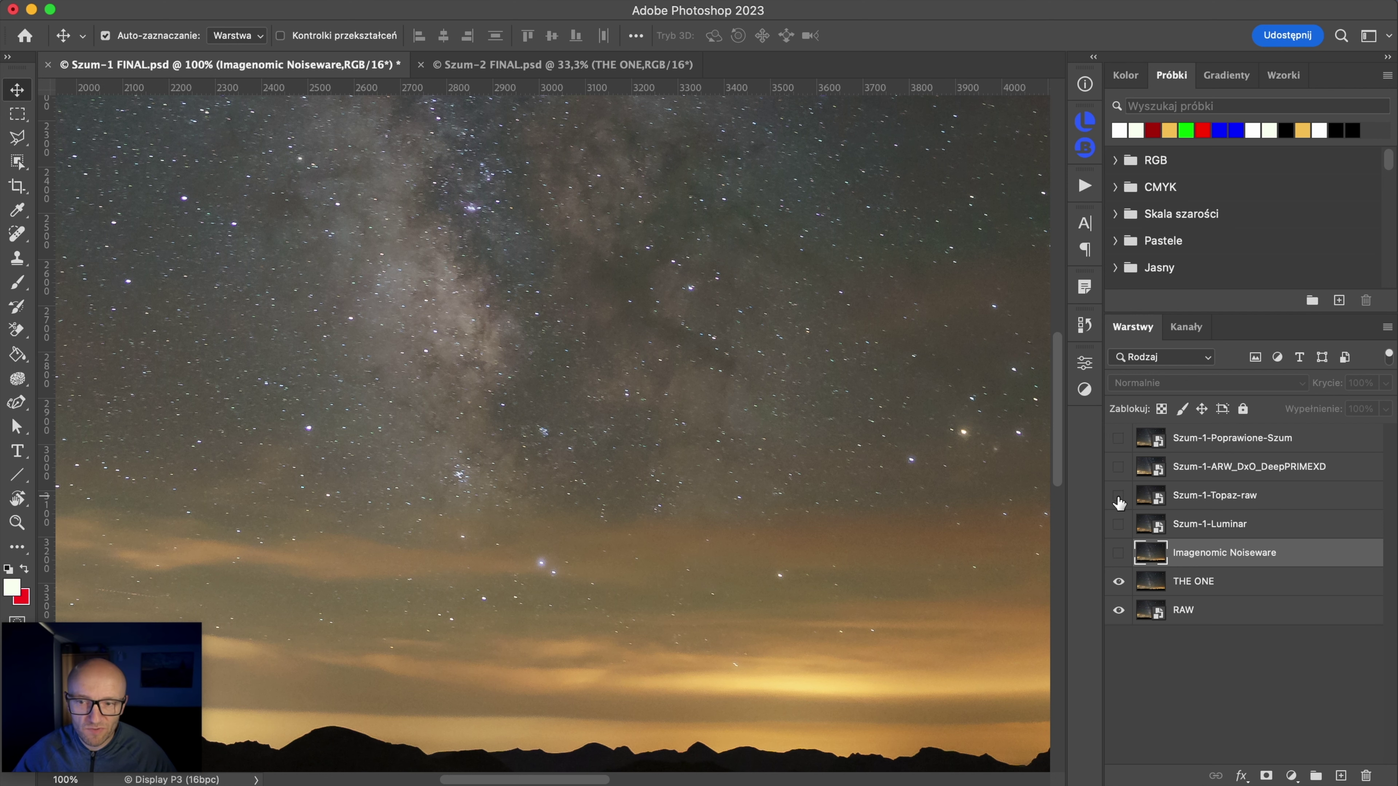
pyautogui.click(1119, 498)
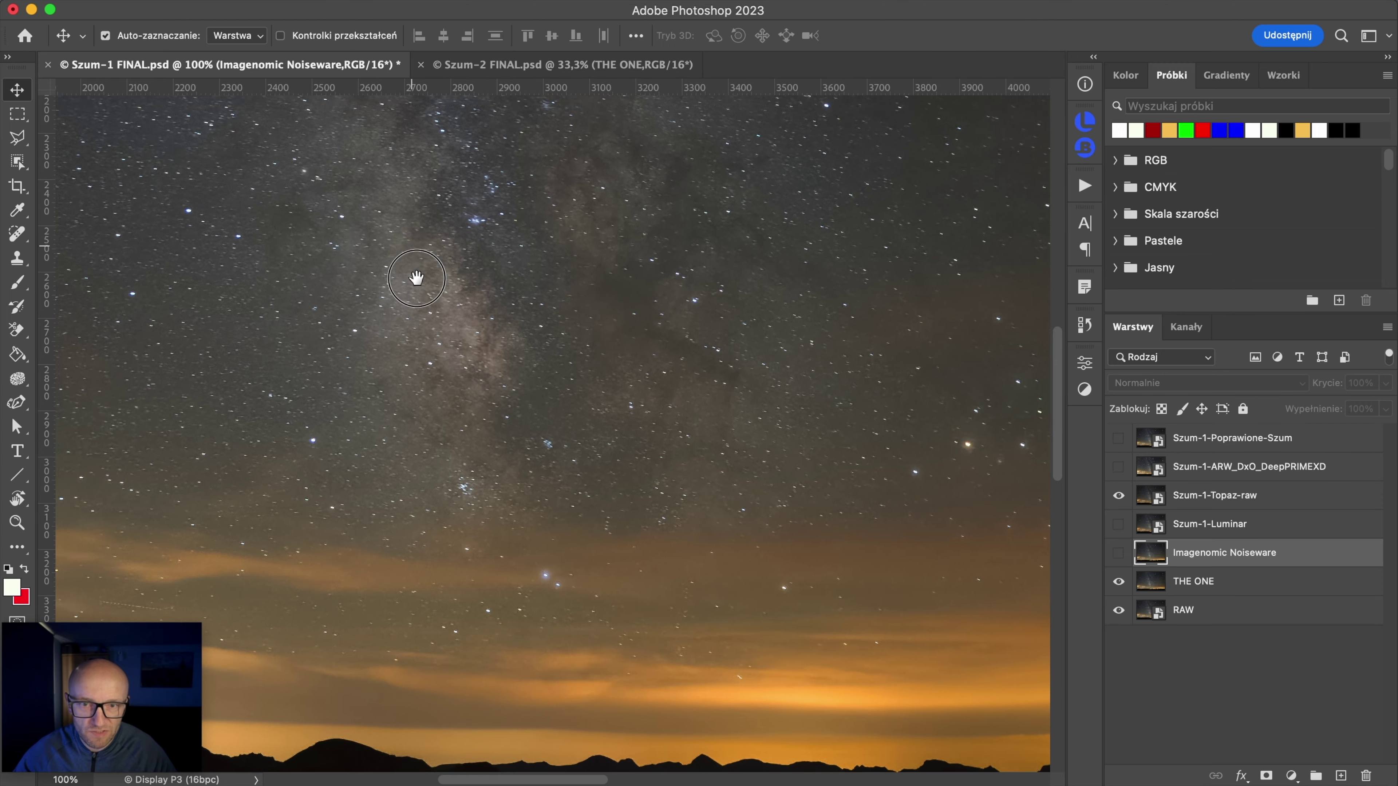
pyautogui.moveTo(400, 228); pyautogui.dragTo(482, 462)
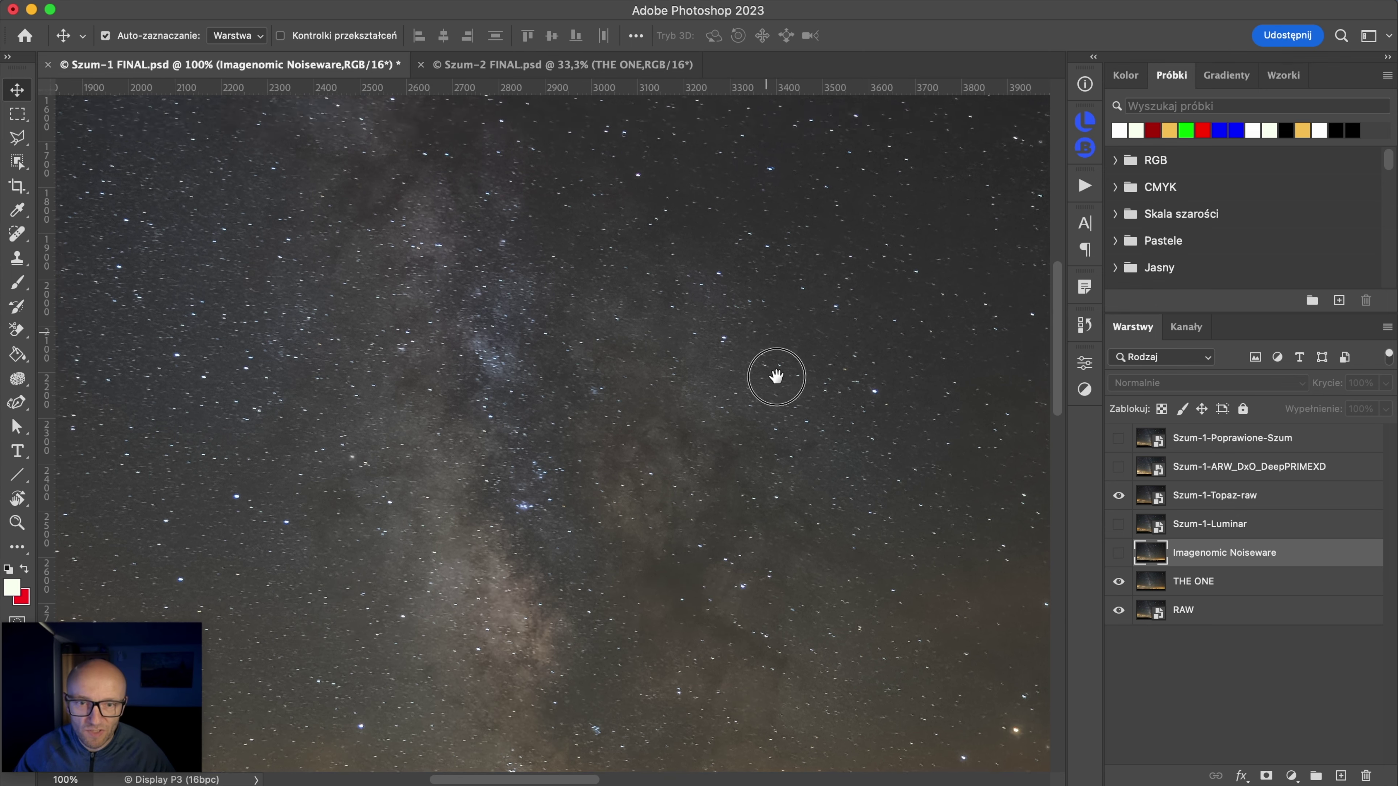
# Step: Flick Szum-1-Topaz-raw on and off across several star fields and the image's top edge
pyautogui.moveTo(780, 350); pyautogui.dragTo(858, 645)
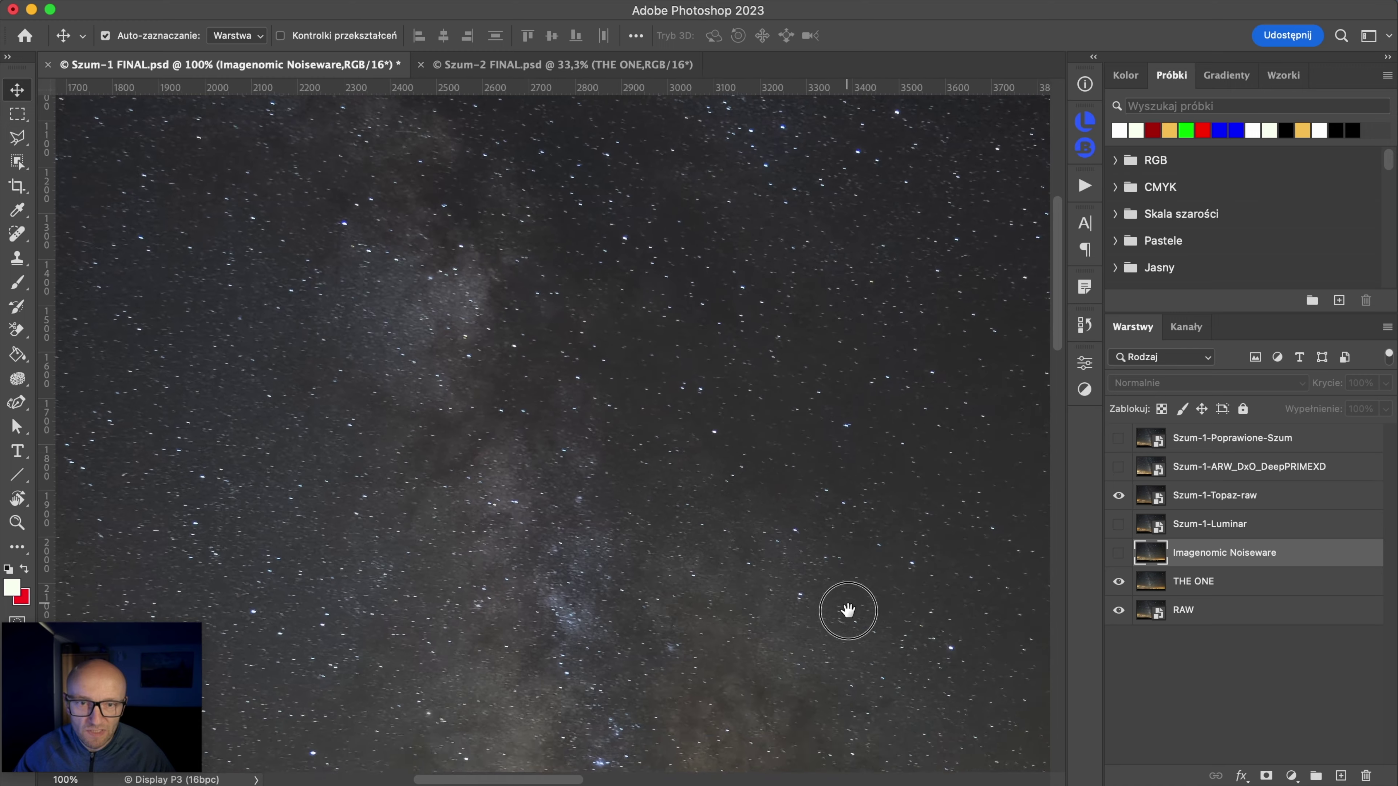
pyautogui.click(1119, 495)
pyautogui.click(1119, 496)
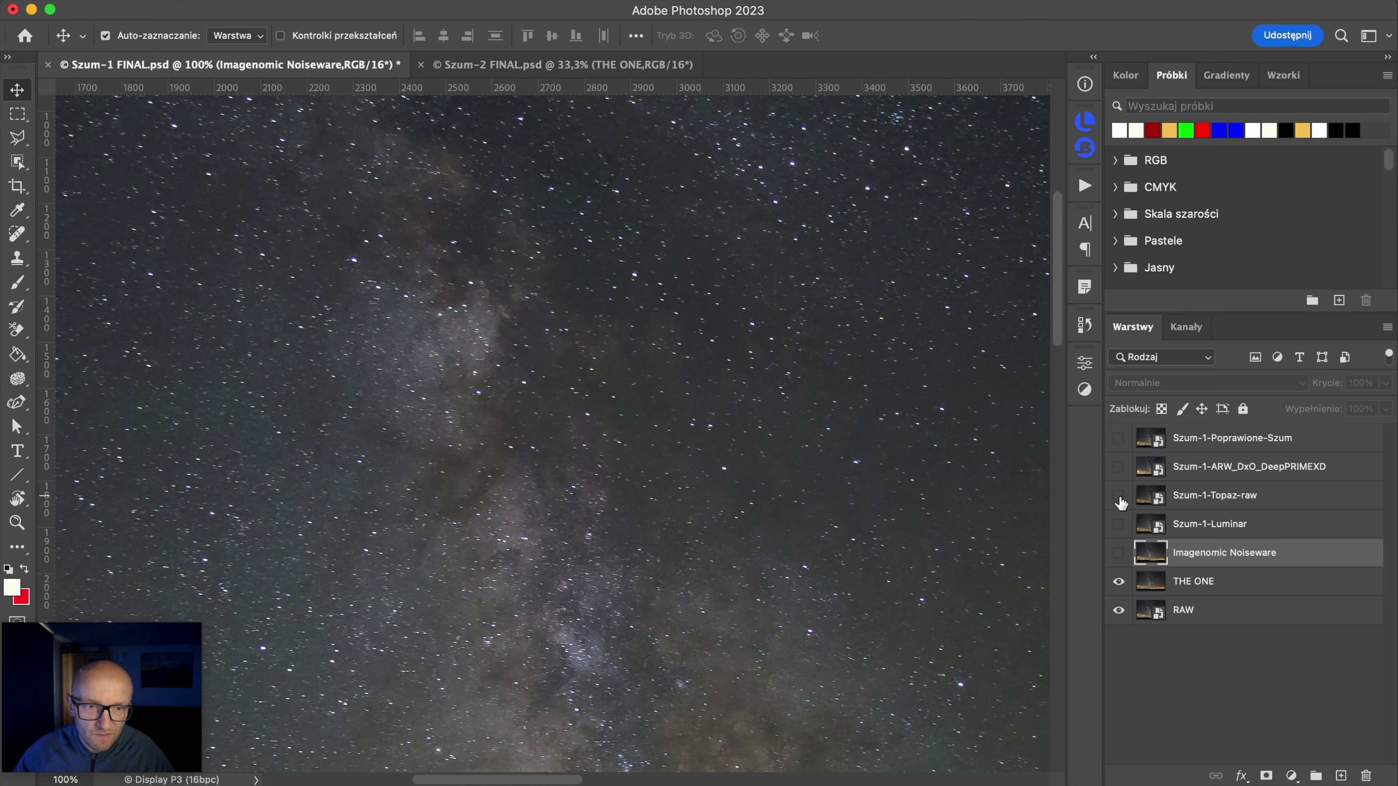
pyautogui.moveTo(859, 355)
pyautogui.mouseDown()
pyautogui.moveTo(447, 624)
pyautogui.moveTo(557, 717)
pyautogui.mouseUp()
pyautogui.click(1120, 497)
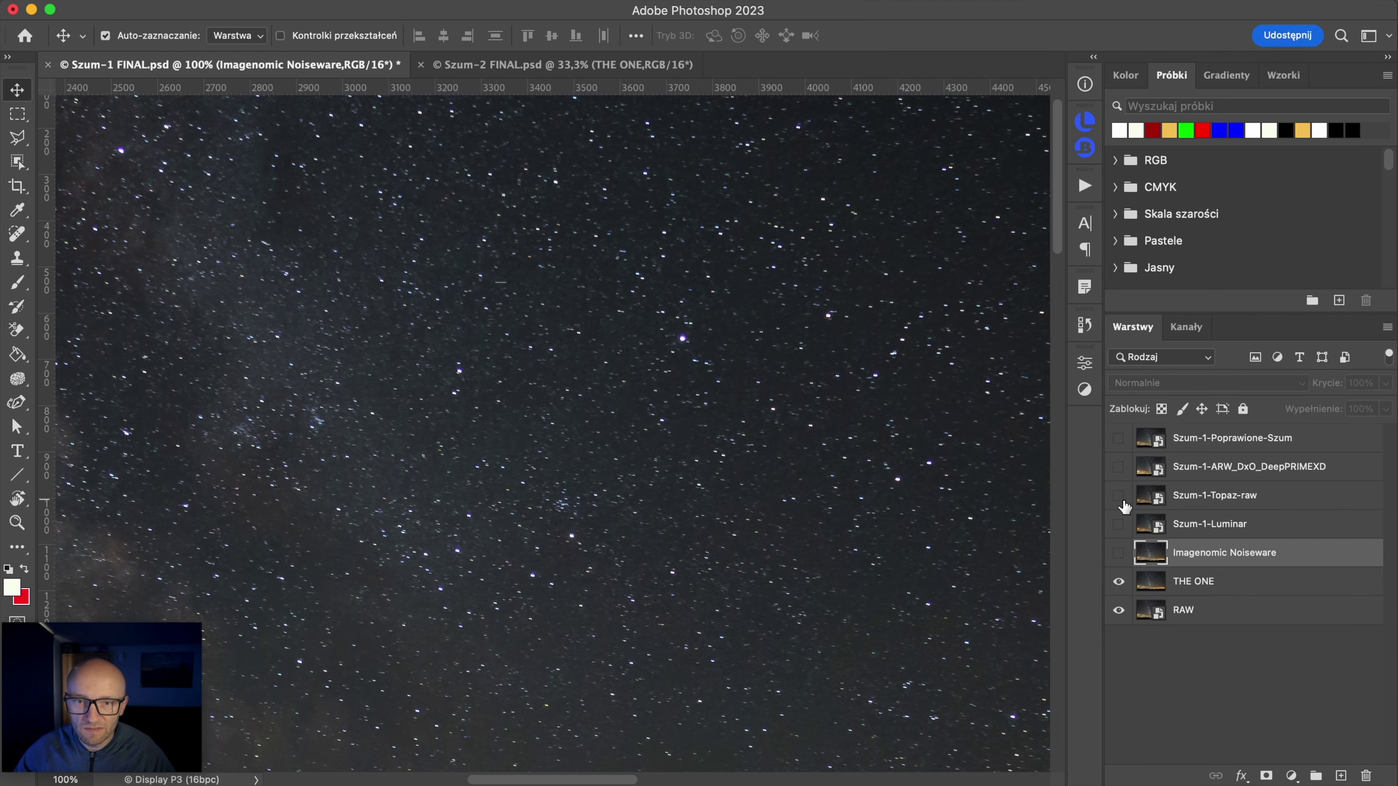
pyautogui.moveTo(571, 206); pyautogui.dragTo(381, 438)
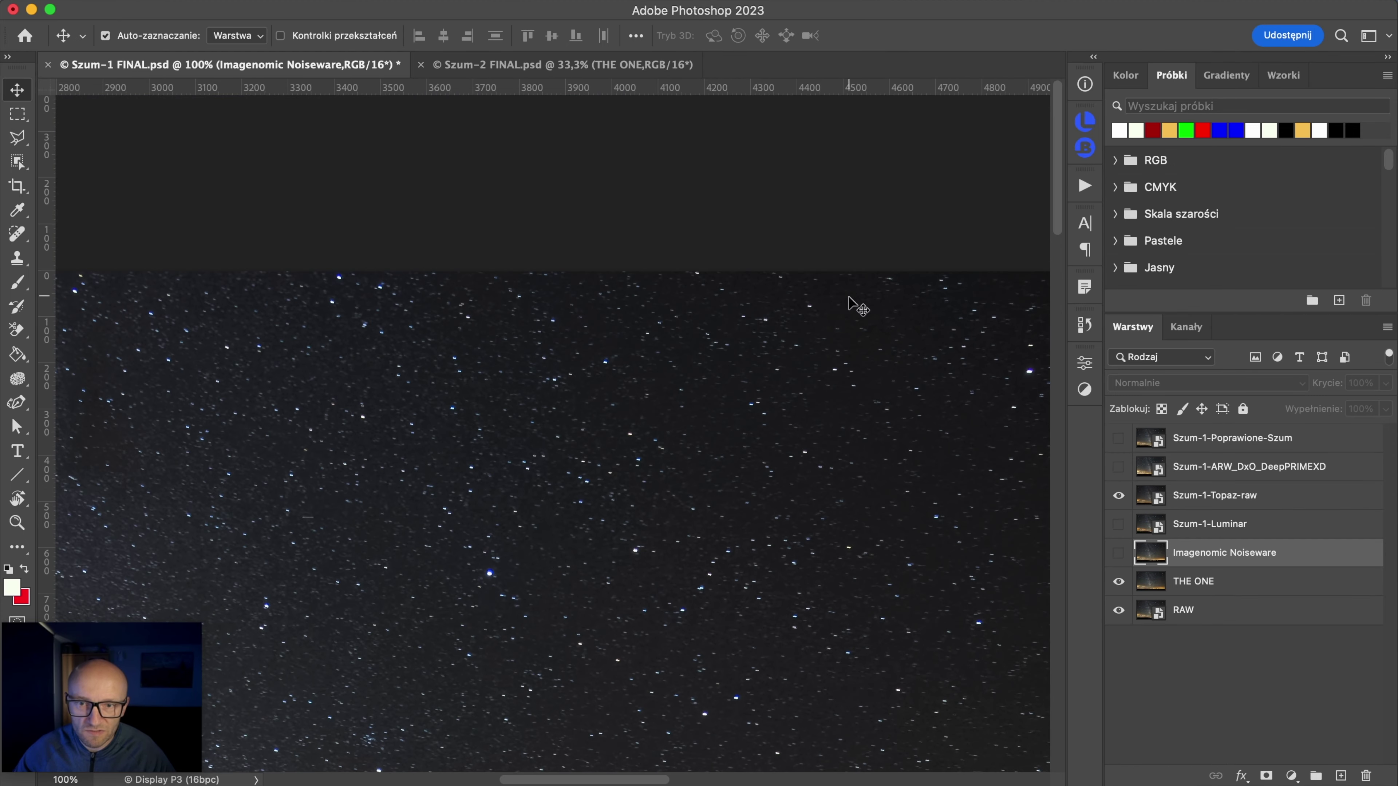
# Step: Hide Szum-1-Topaz-raw and show Szum-1-ARW_DxO_DeepPRIMEXD in its place
pyautogui.click(1118, 498)
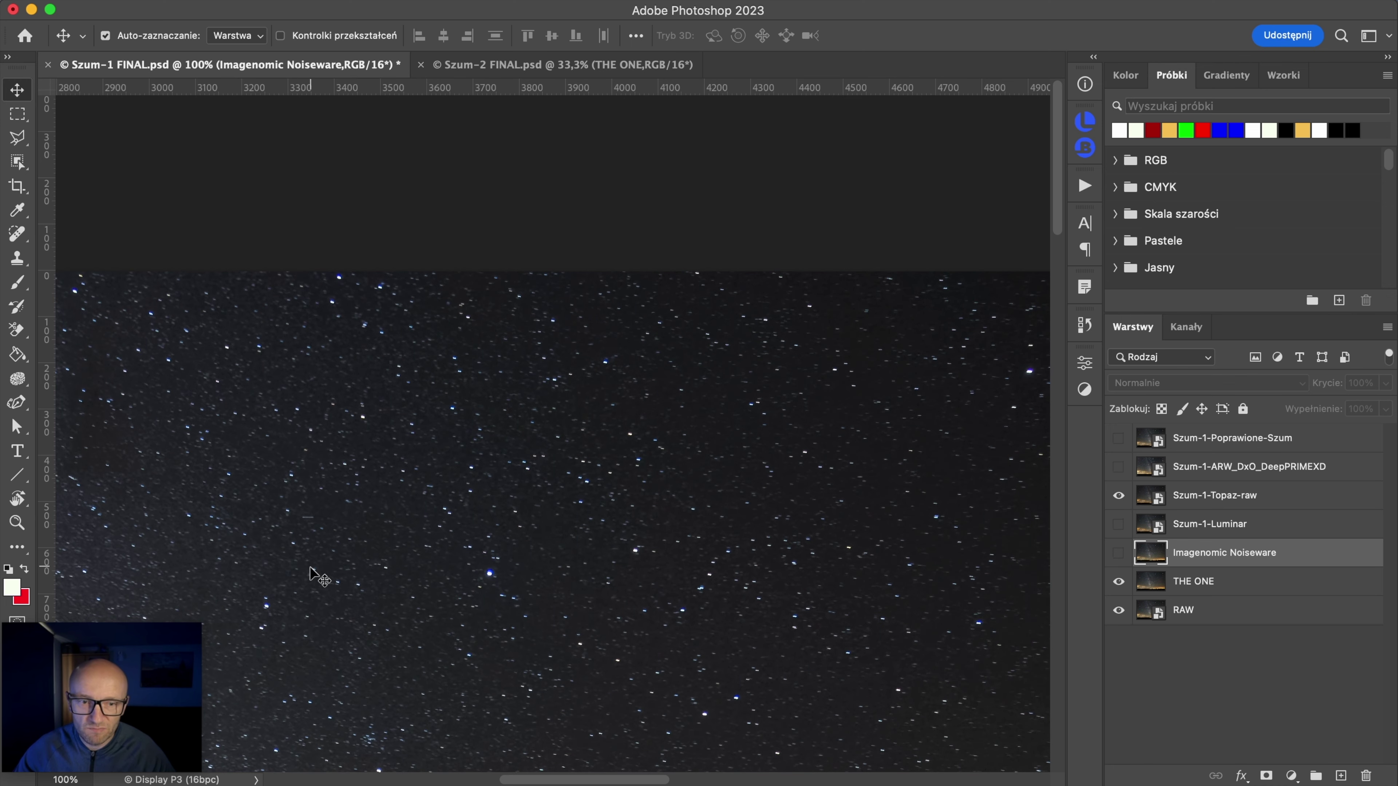
pyautogui.moveTo(452, 527); pyautogui.dragTo(743, 368)
pyautogui.click(1118, 498)
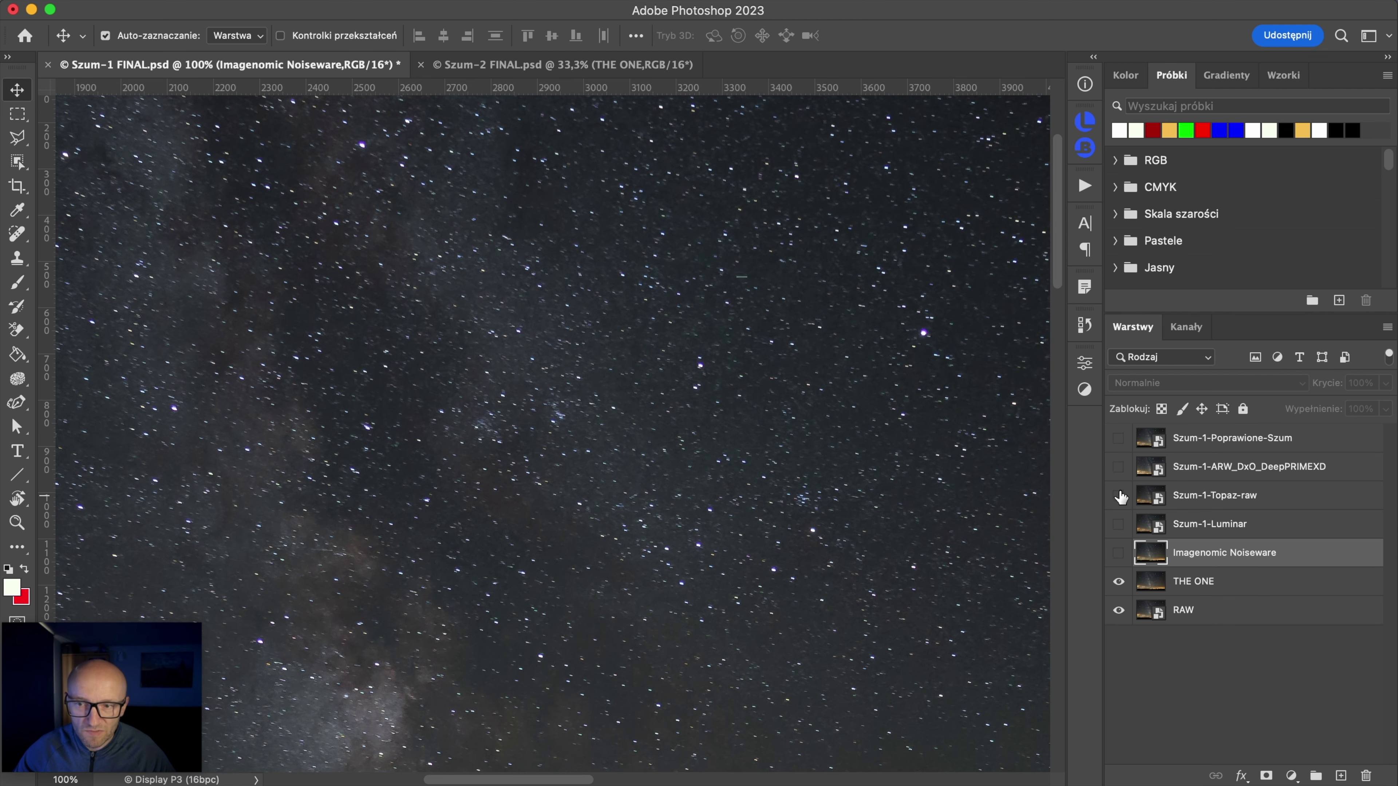
pyautogui.click(1119, 468)
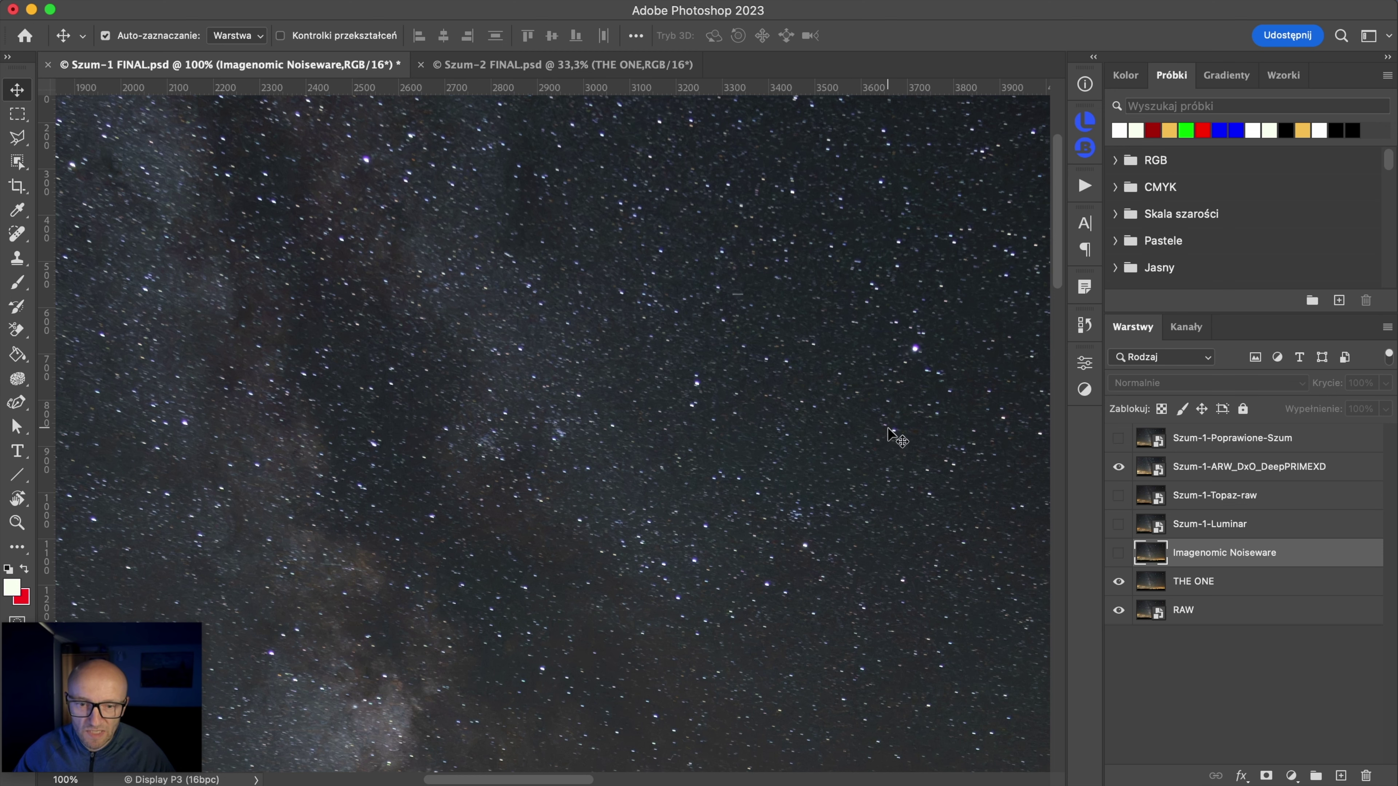
# Step: Zoom out to the whole photo, compare and hide the DxO DeepPRIMEXD layer, then zoom back in
pyautogui.scroll(-5, 895, 438)
pyautogui.moveTo(902, 443); pyautogui.dragTo(724, 374)
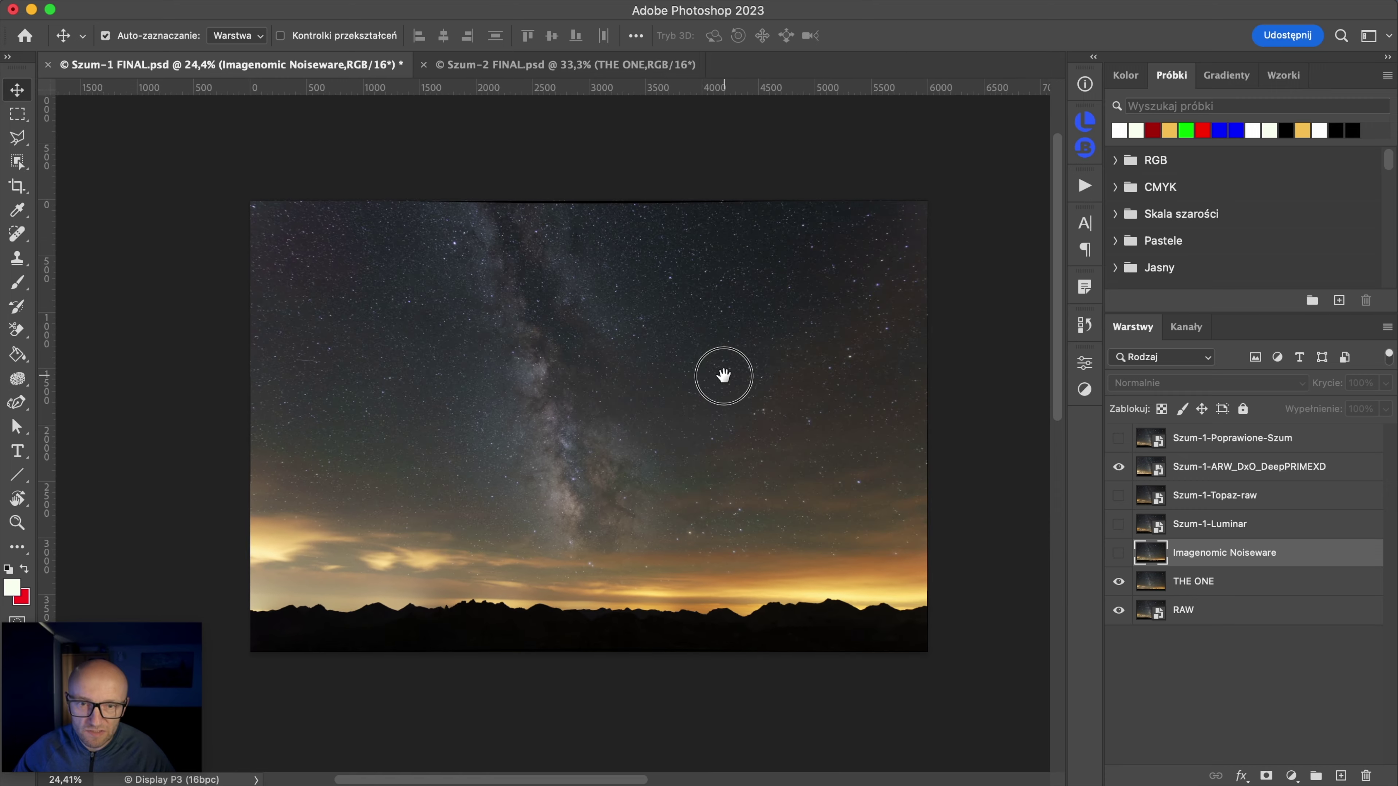
pyautogui.click(1118, 468)
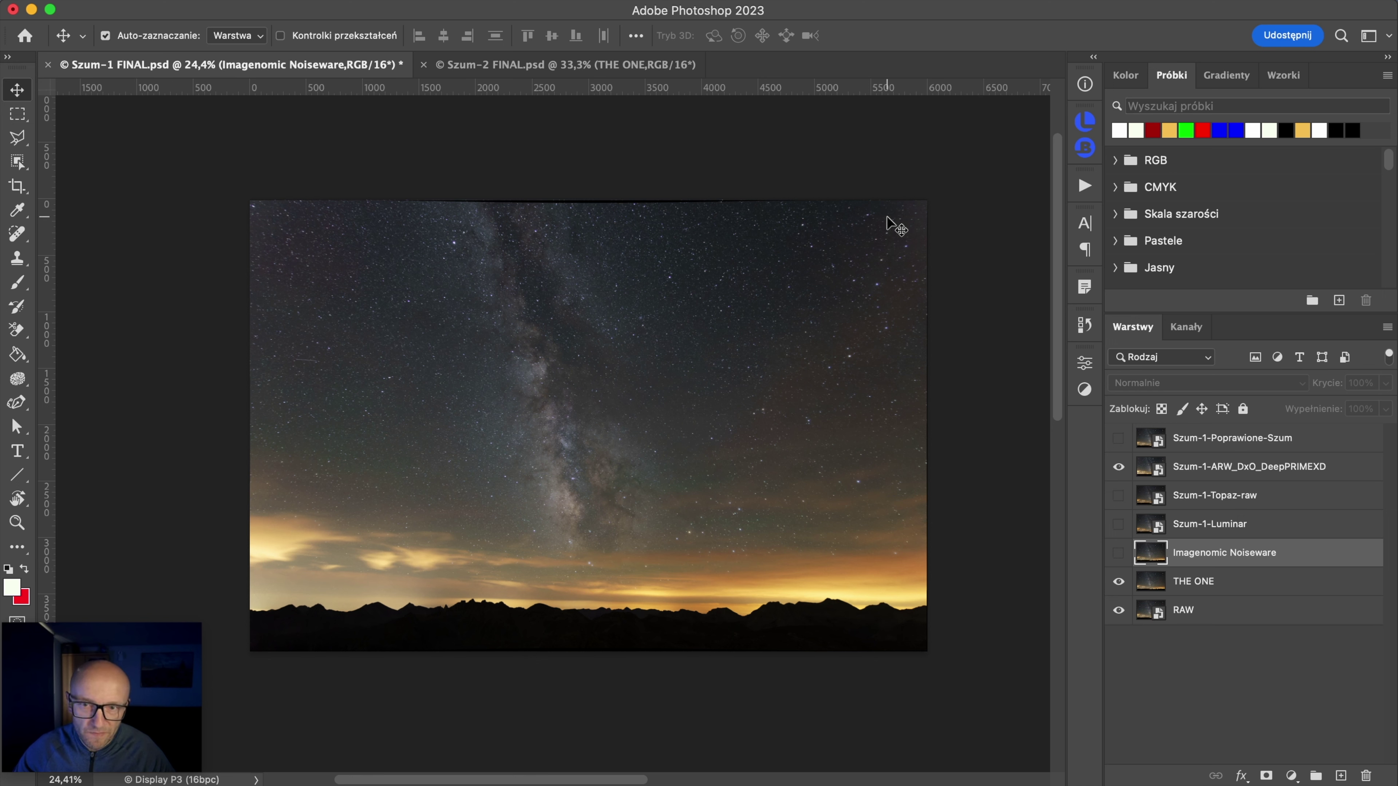
pyautogui.click(1118, 467)
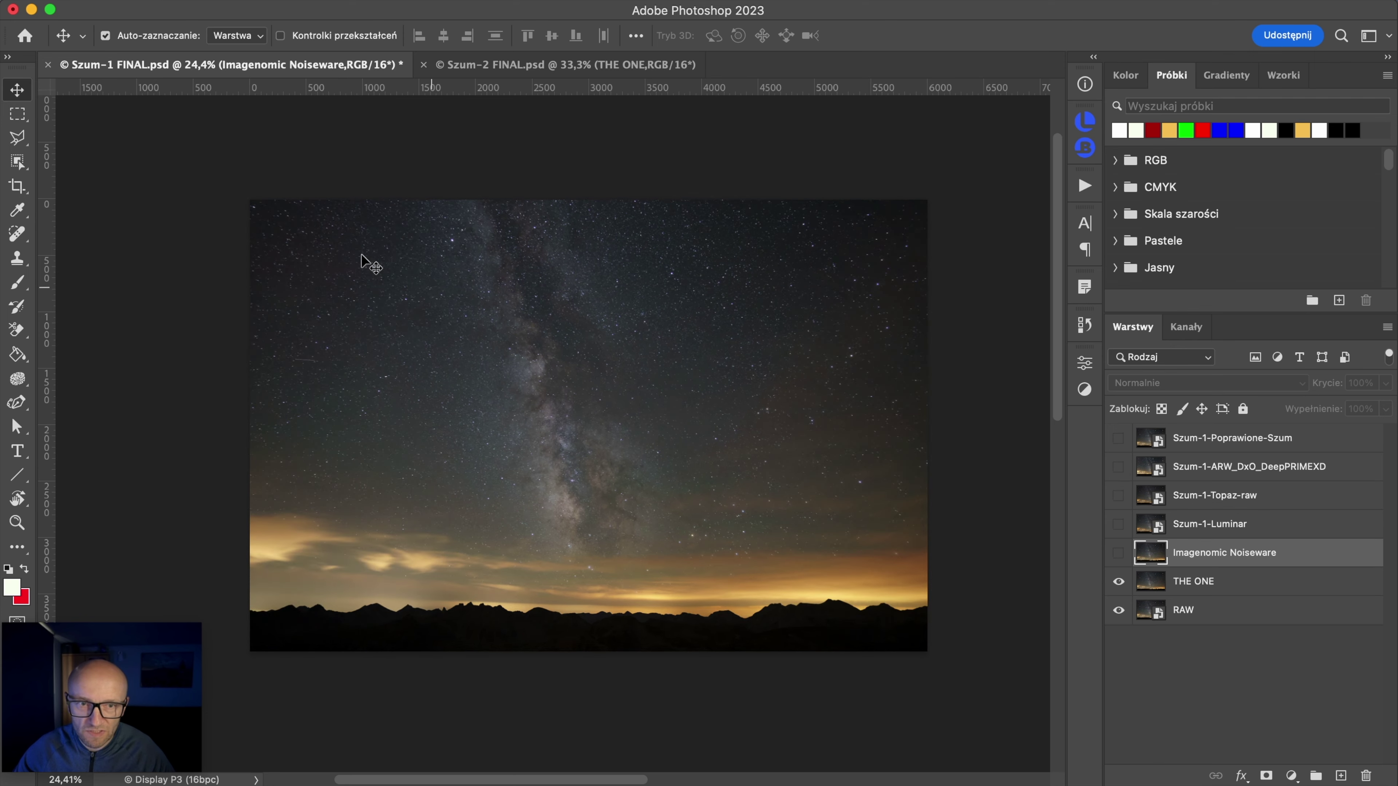
pyautogui.scroll(5, 293, 225)
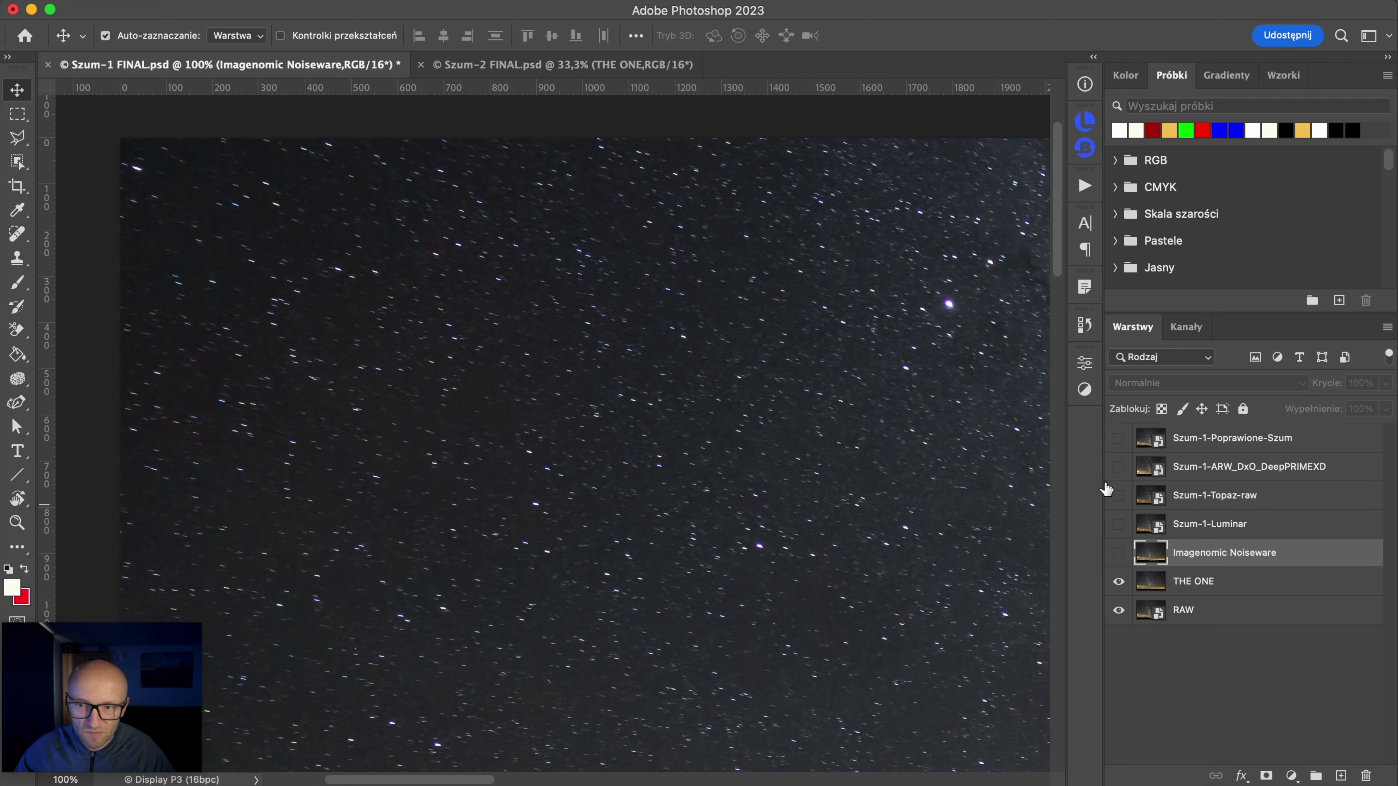
# Step: Show the DxO layer, find the Milky Way and horizon, then hide DxO to compare
pyautogui.click(1119, 467)
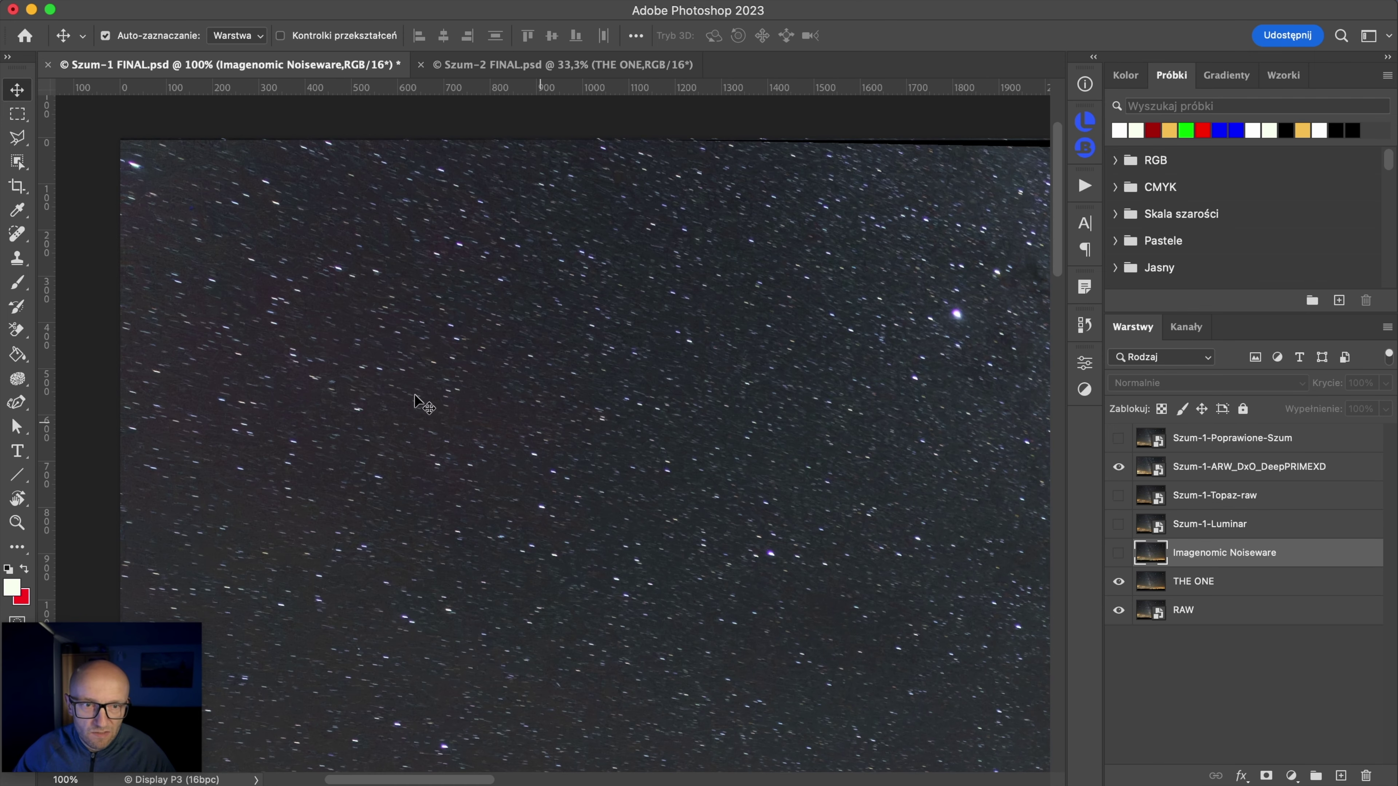
pyautogui.scroll(-3, 556, 644)
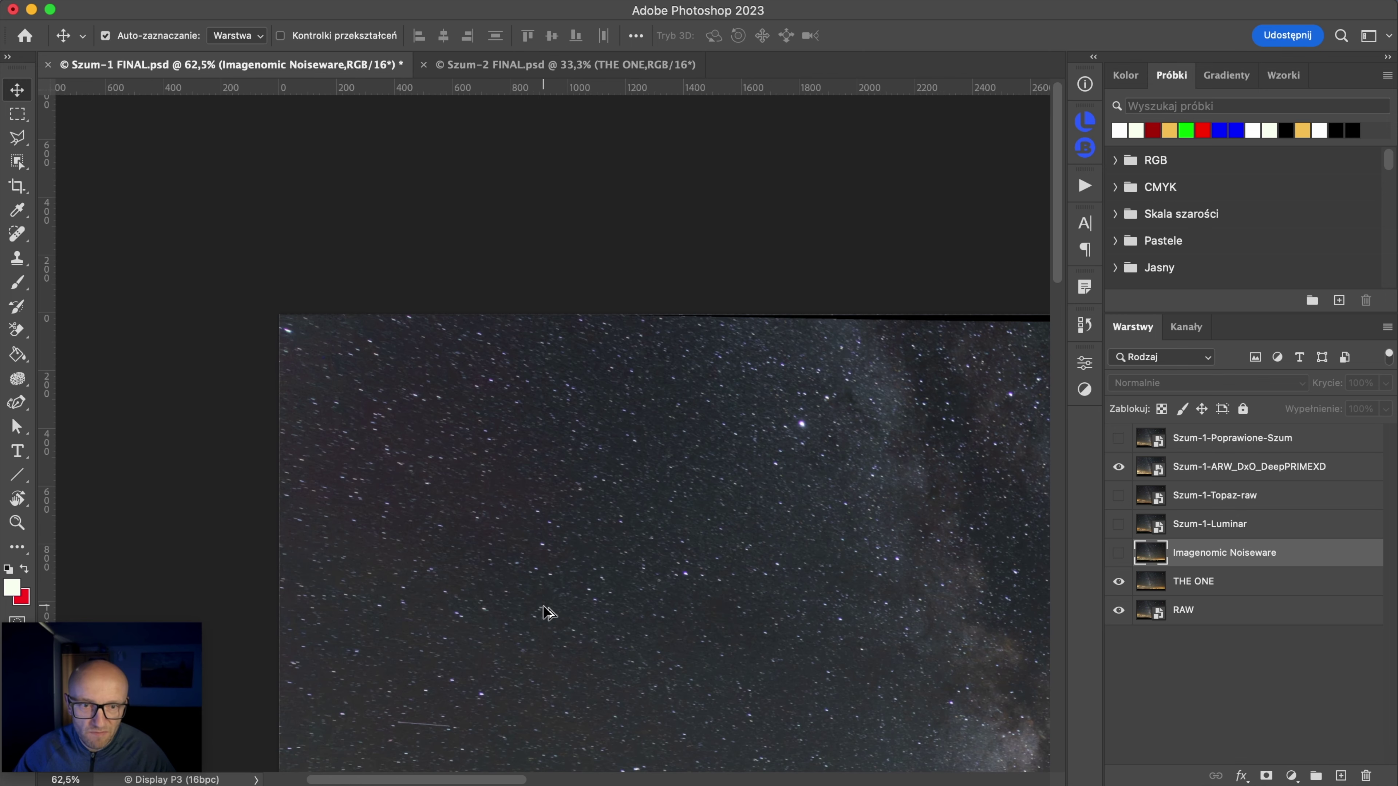
pyautogui.moveTo(553, 576); pyautogui.dragTo(436, 407)
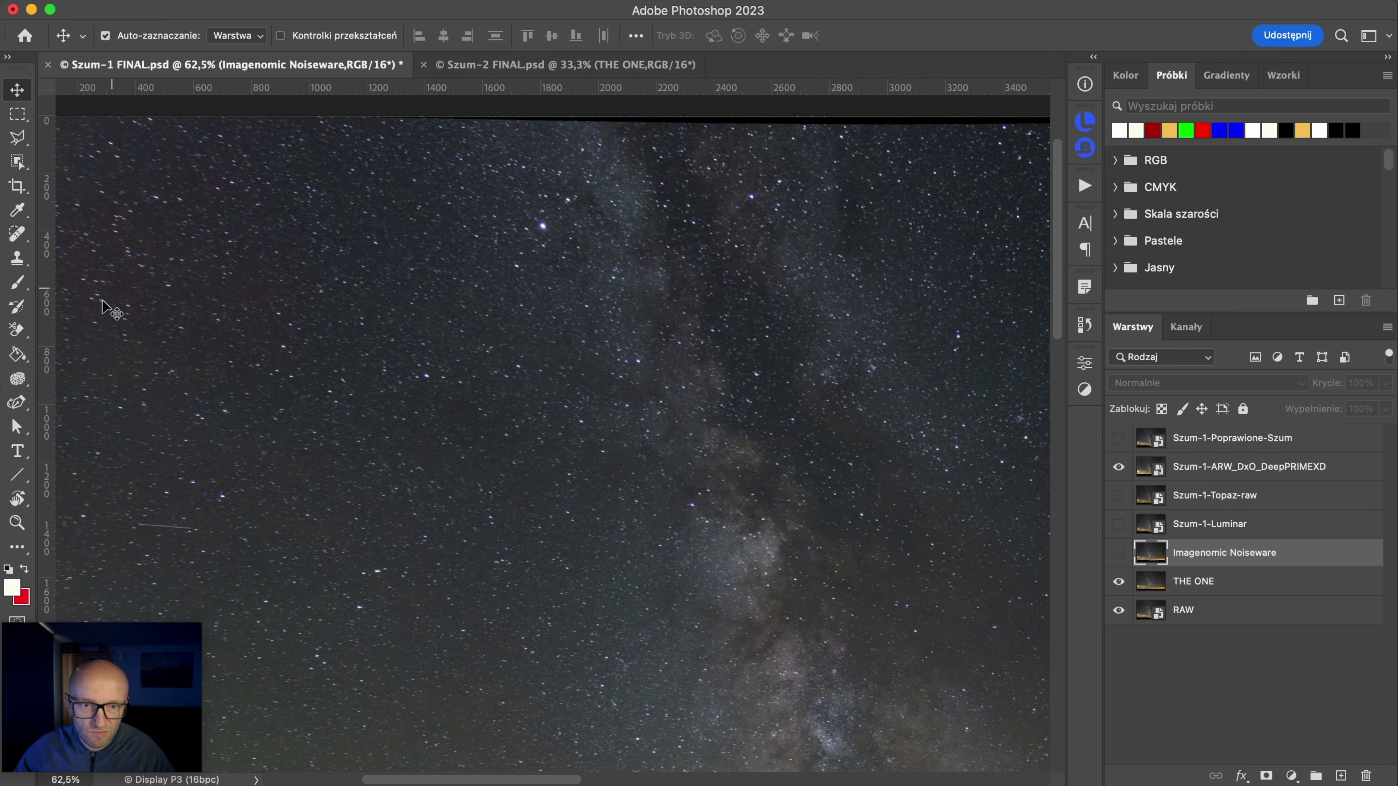
pyautogui.click(1118, 467)
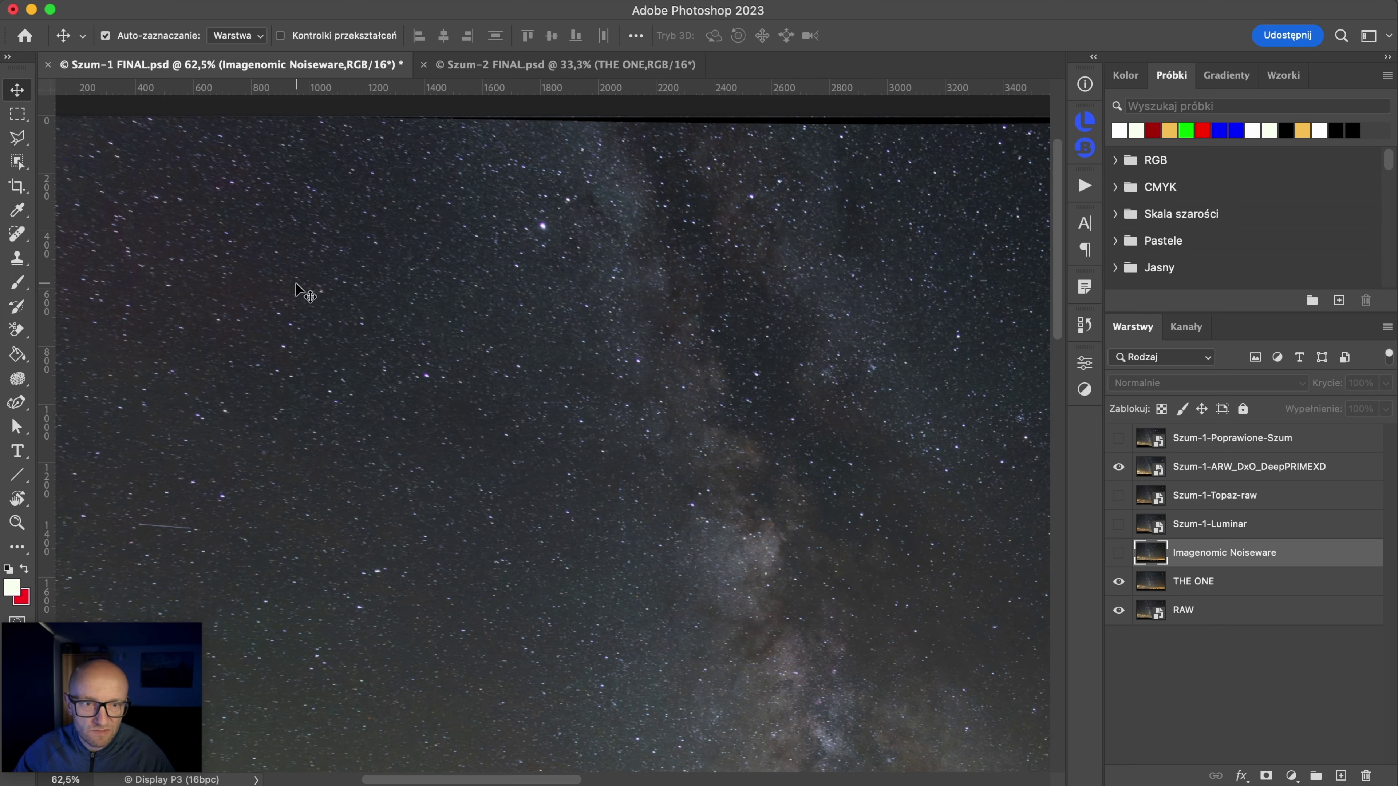
pyautogui.moveTo(865, 514)
pyautogui.mouseDown()
pyautogui.moveTo(415, 128)
pyautogui.moveTo(614, 275)
pyautogui.mouseUp()
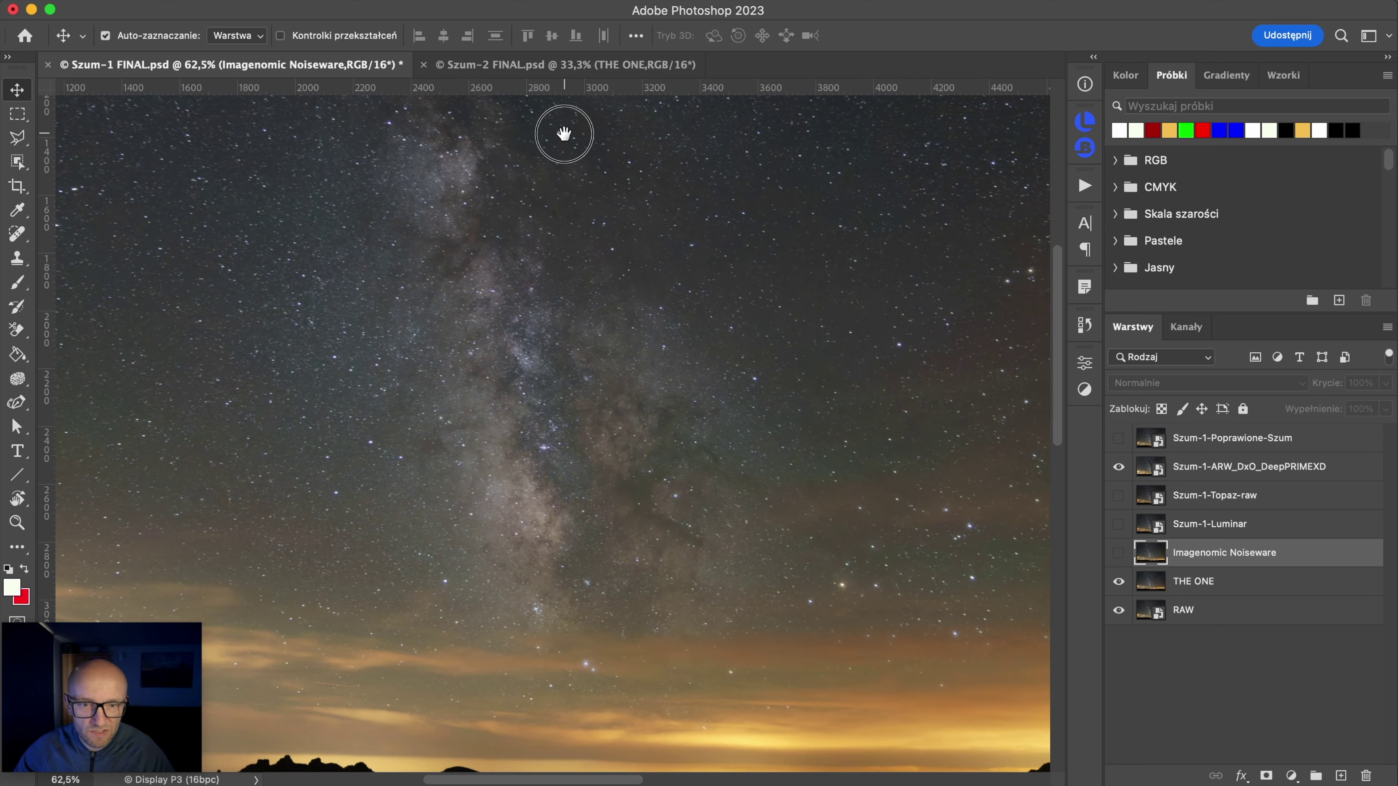
# Step: Set the view to 100% and flick the DxO DeepPRIME layer on and off toward the horizon
pyautogui.click(65, 779)
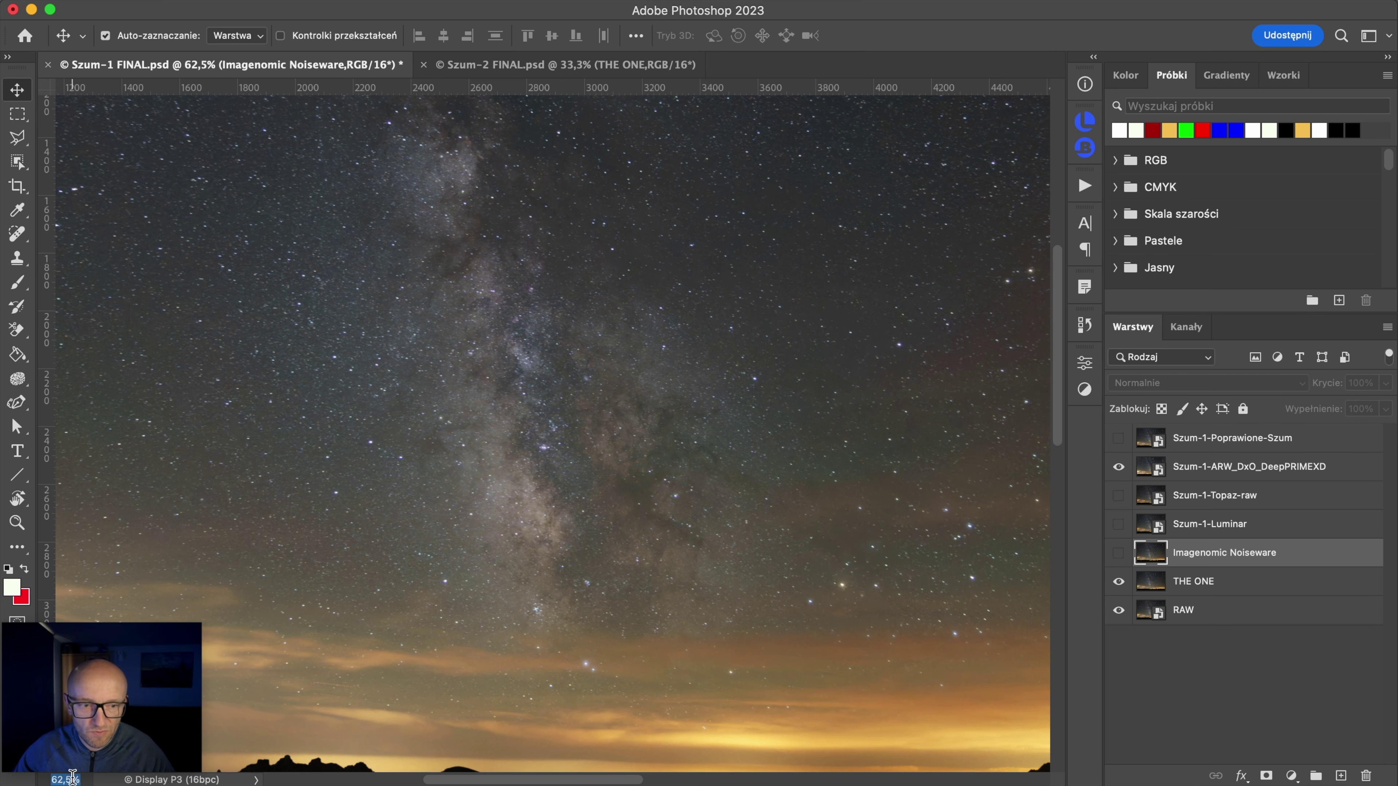
pyautogui.write('100')
pyautogui.press('Return')
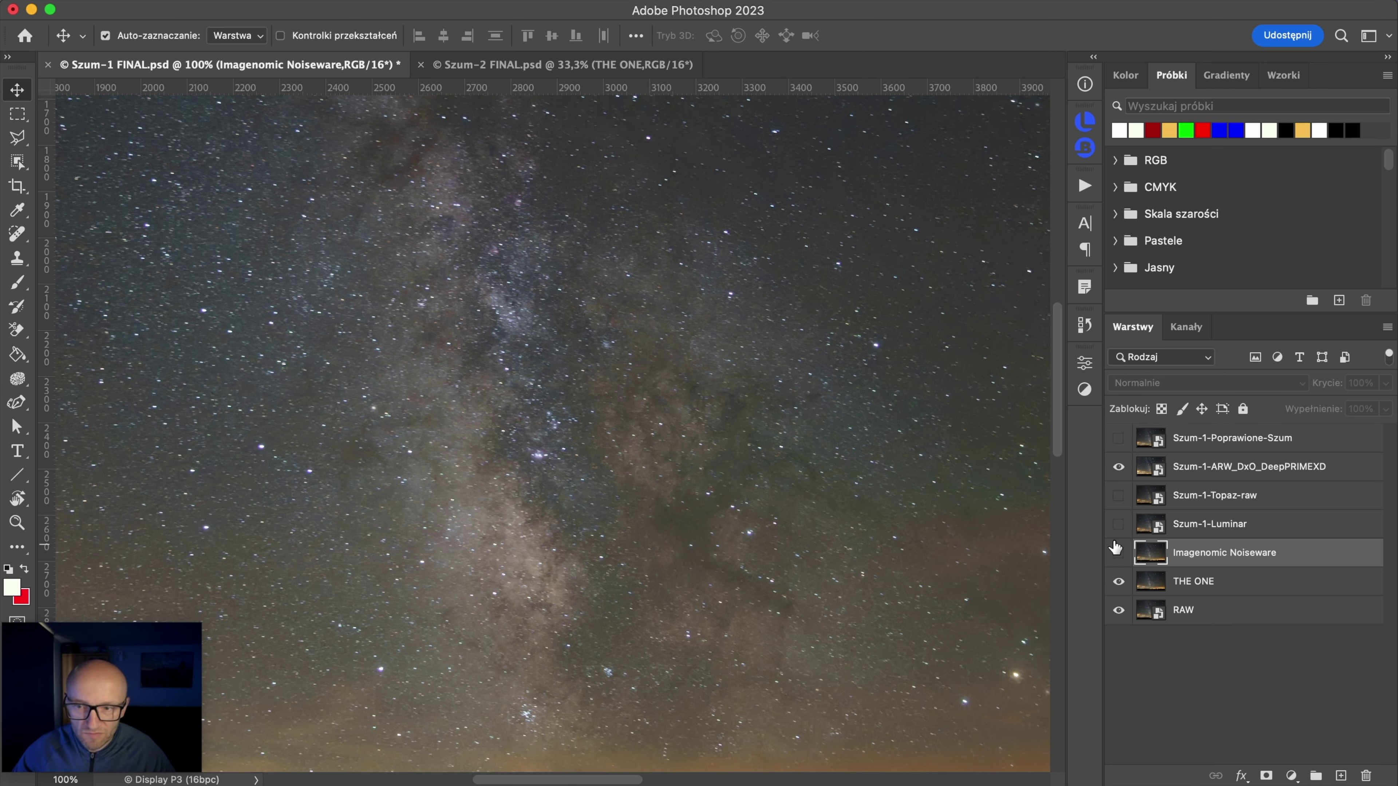
pyautogui.click(1119, 468)
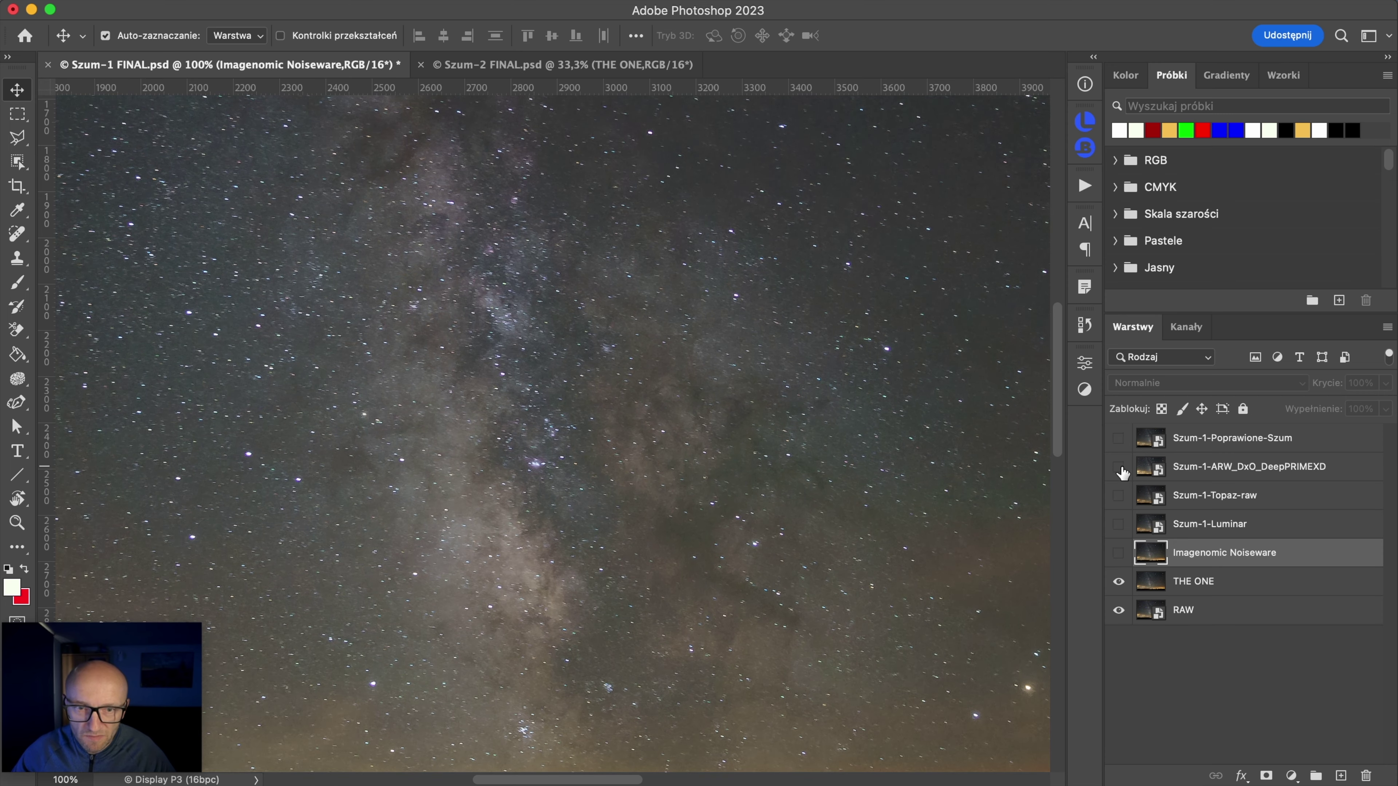
pyautogui.click(1120, 469)
pyautogui.moveTo(746, 484)
pyautogui.mouseDown()
pyautogui.moveTo(911, 193)
pyautogui.moveTo(405, 435)
pyautogui.mouseUp()
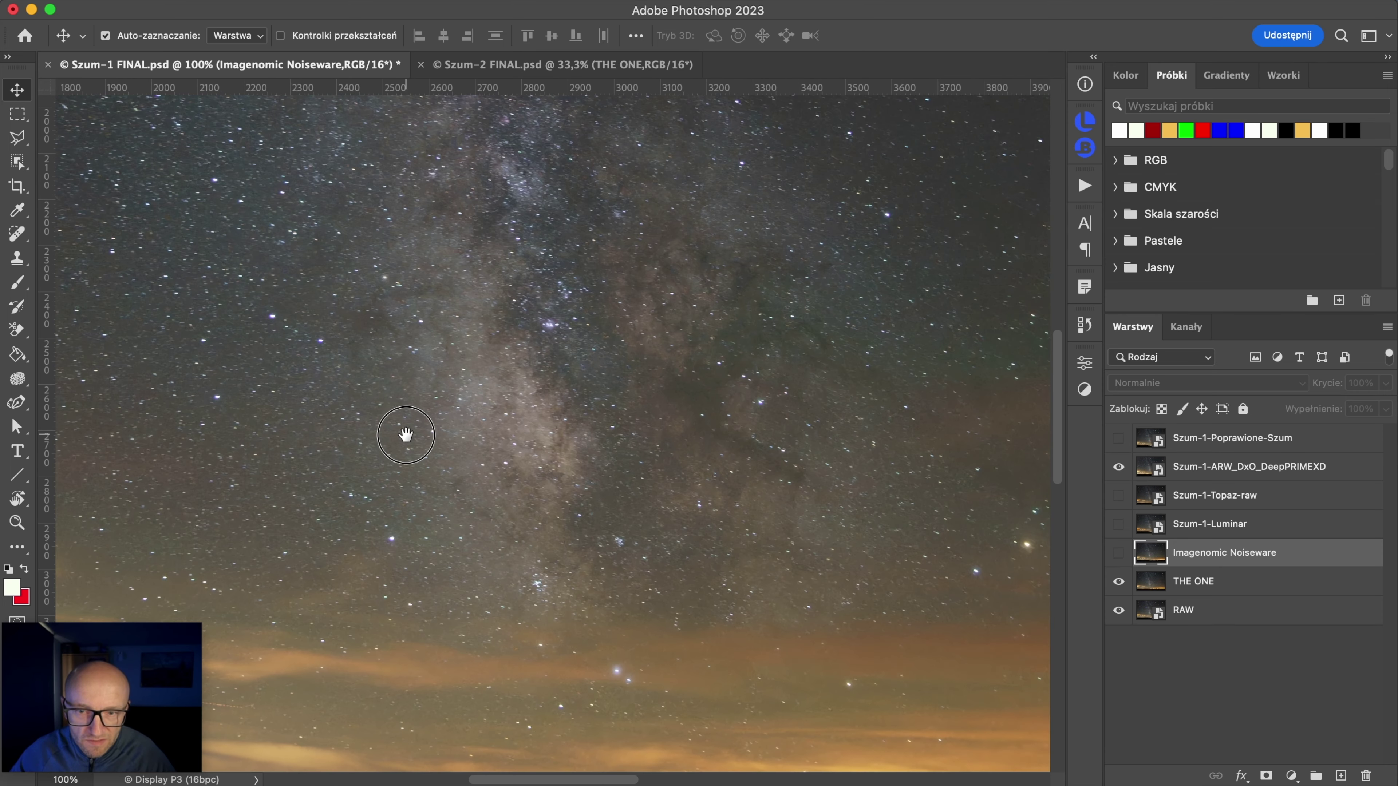
pyautogui.click(1119, 469)
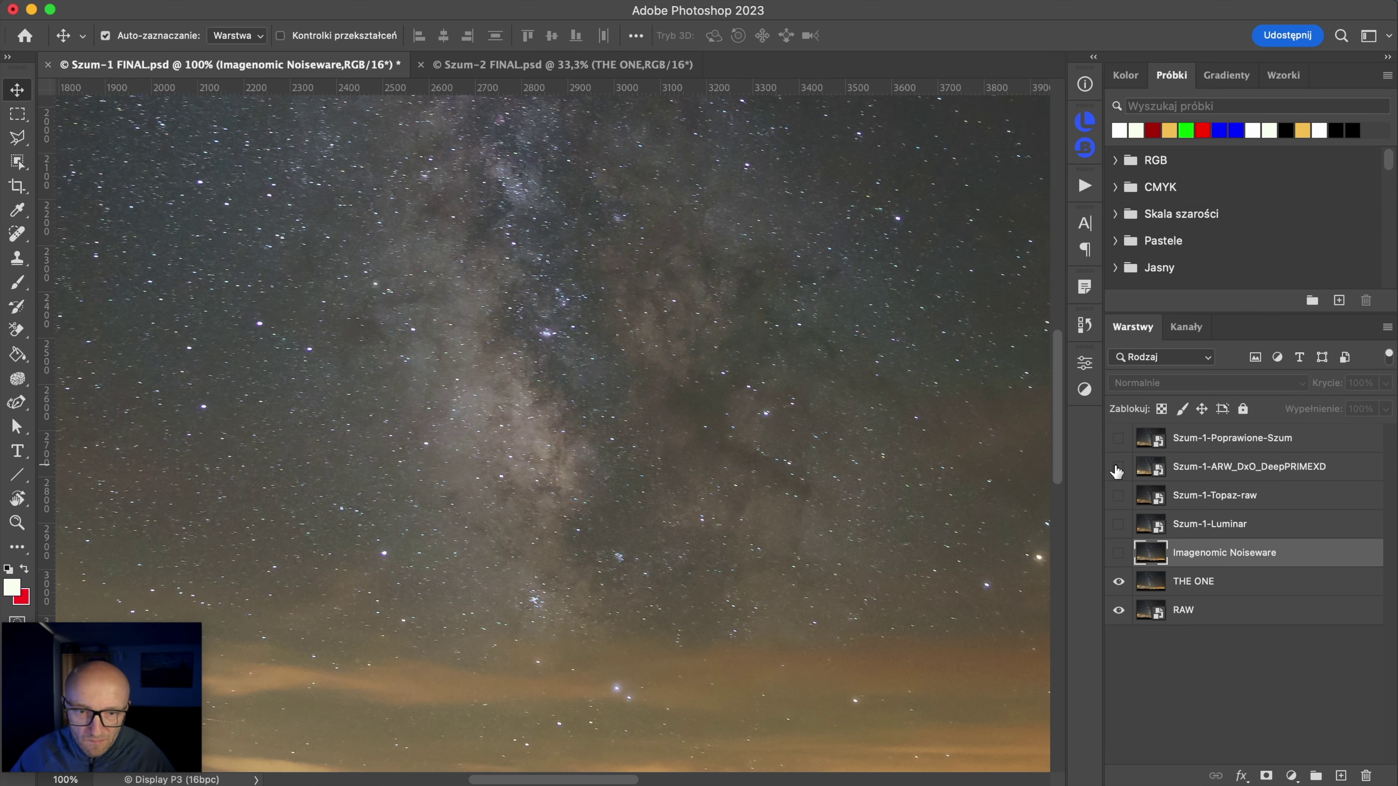
pyautogui.click(1119, 469)
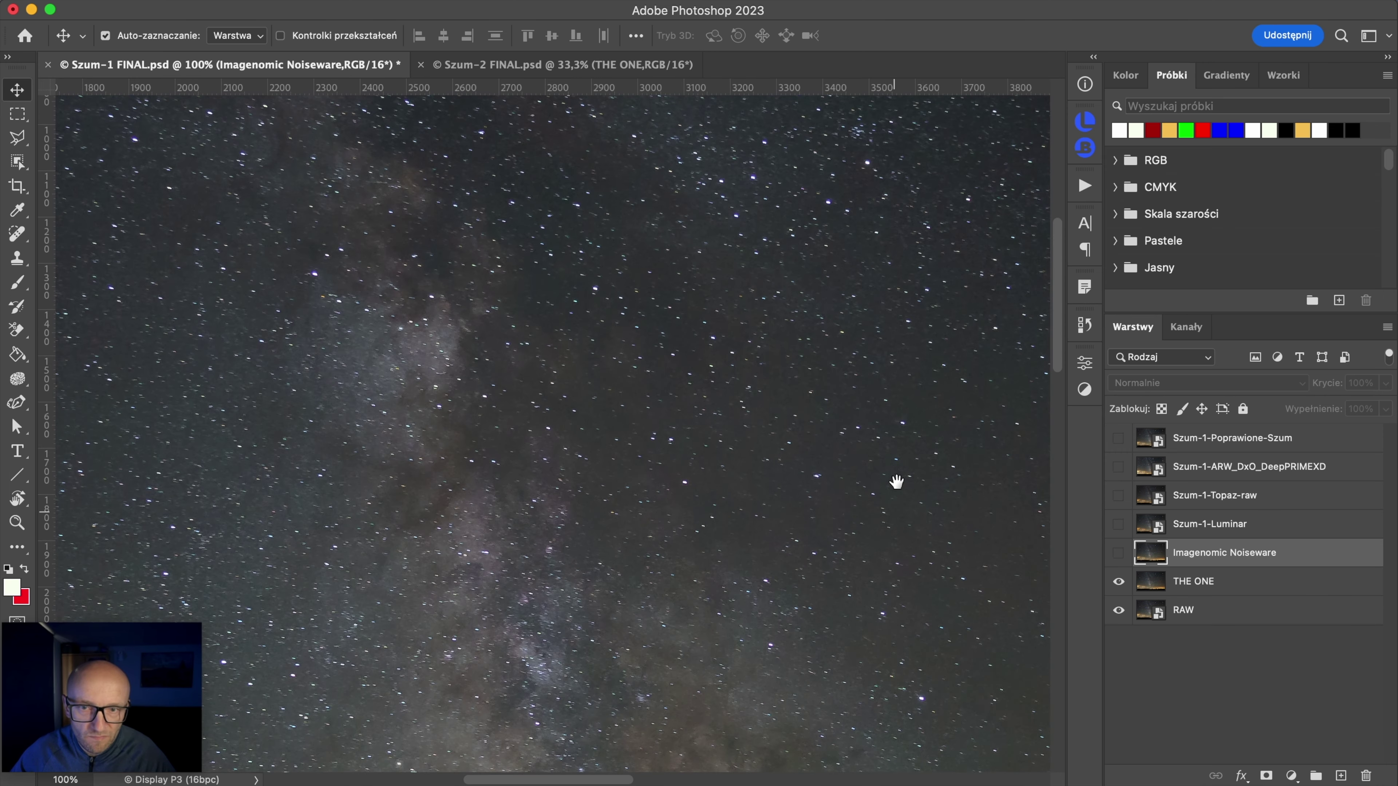
# Step: Compare the DxO DeepPRIME version in darker sky and near the image's top edge
pyautogui.moveTo(899, 481)
pyautogui.mouseDown()
pyautogui.moveTo(866, 613)
pyautogui.moveTo(883, 755)
pyautogui.mouseUp()
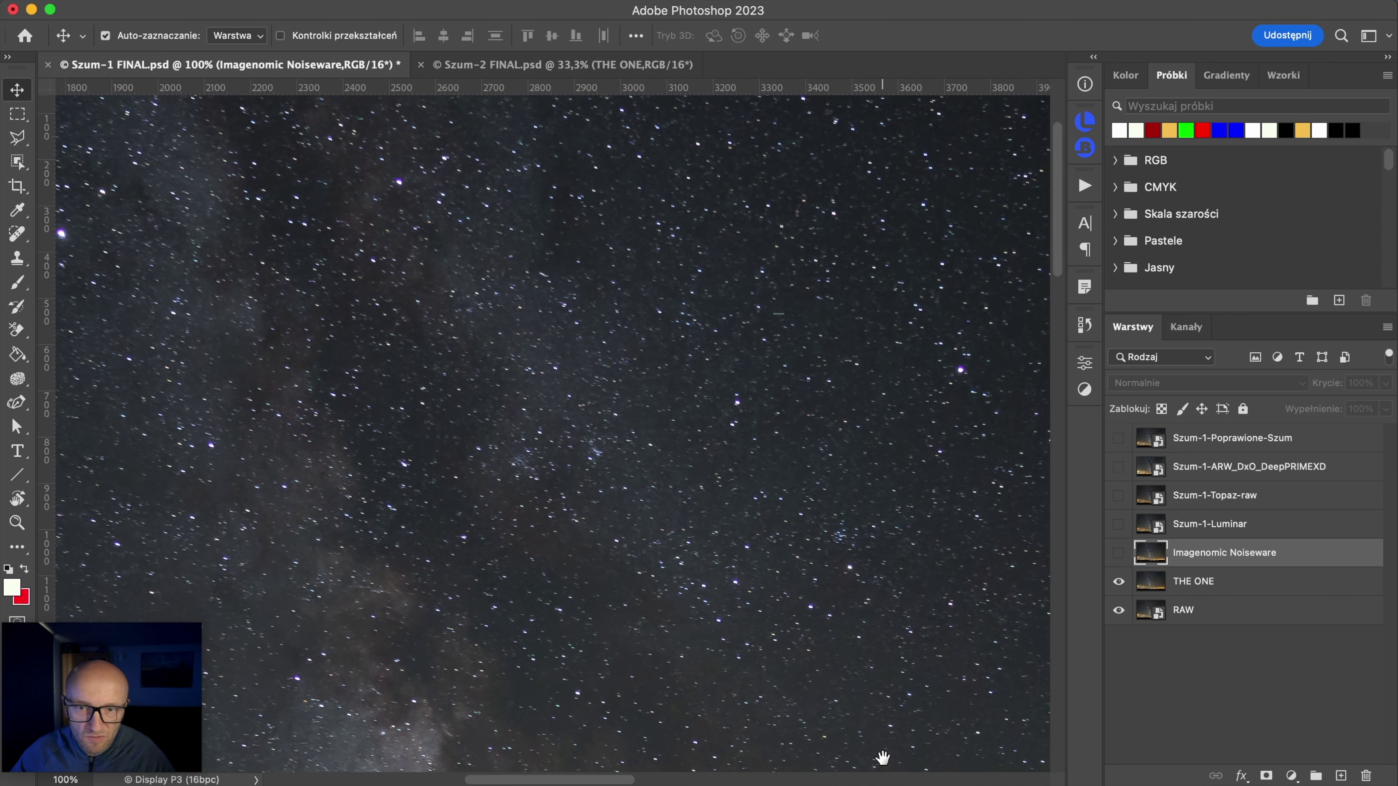
pyautogui.click(1118, 469)
pyautogui.click(1118, 467)
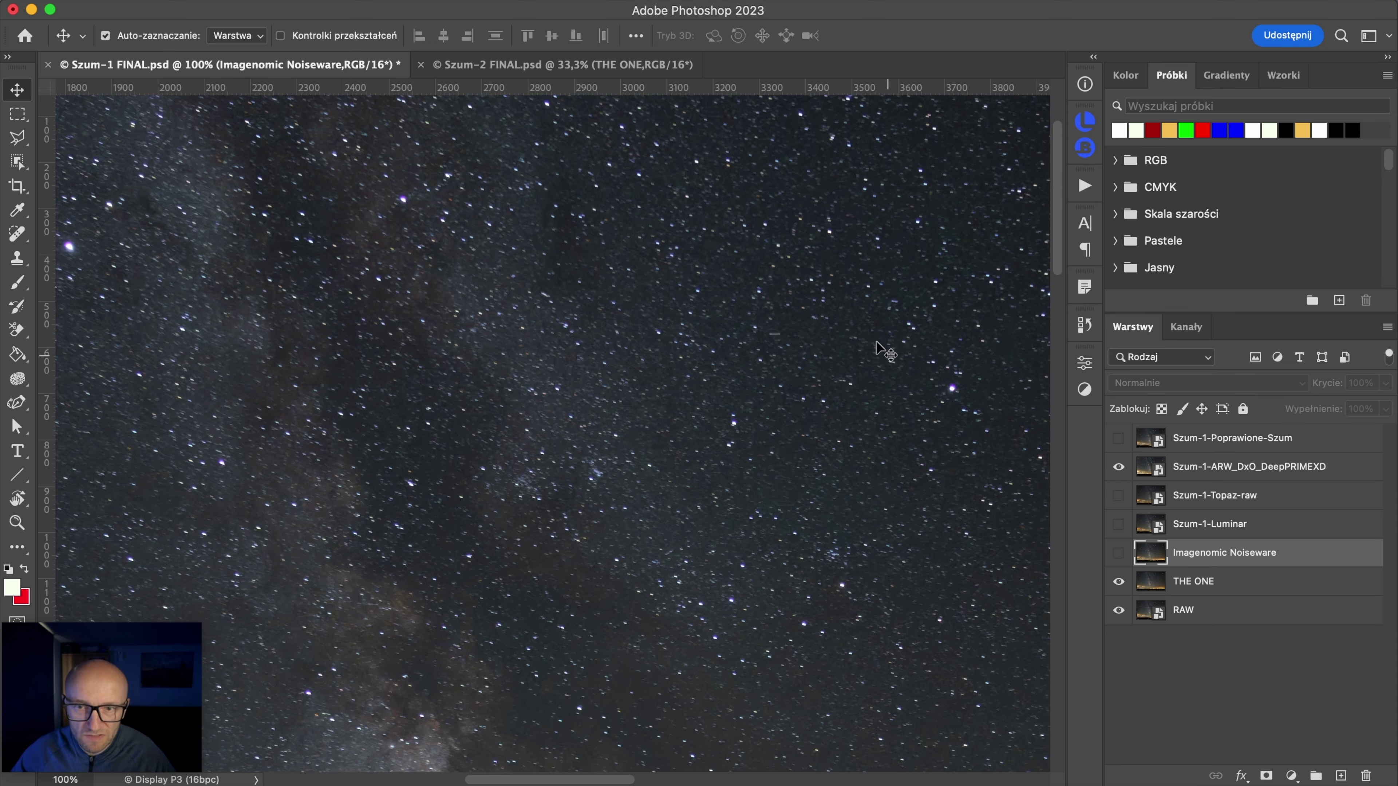
pyautogui.moveTo(682, 198)
pyautogui.mouseDown()
pyautogui.moveTo(723, 528)
pyautogui.moveTo(736, 362)
pyautogui.mouseUp()
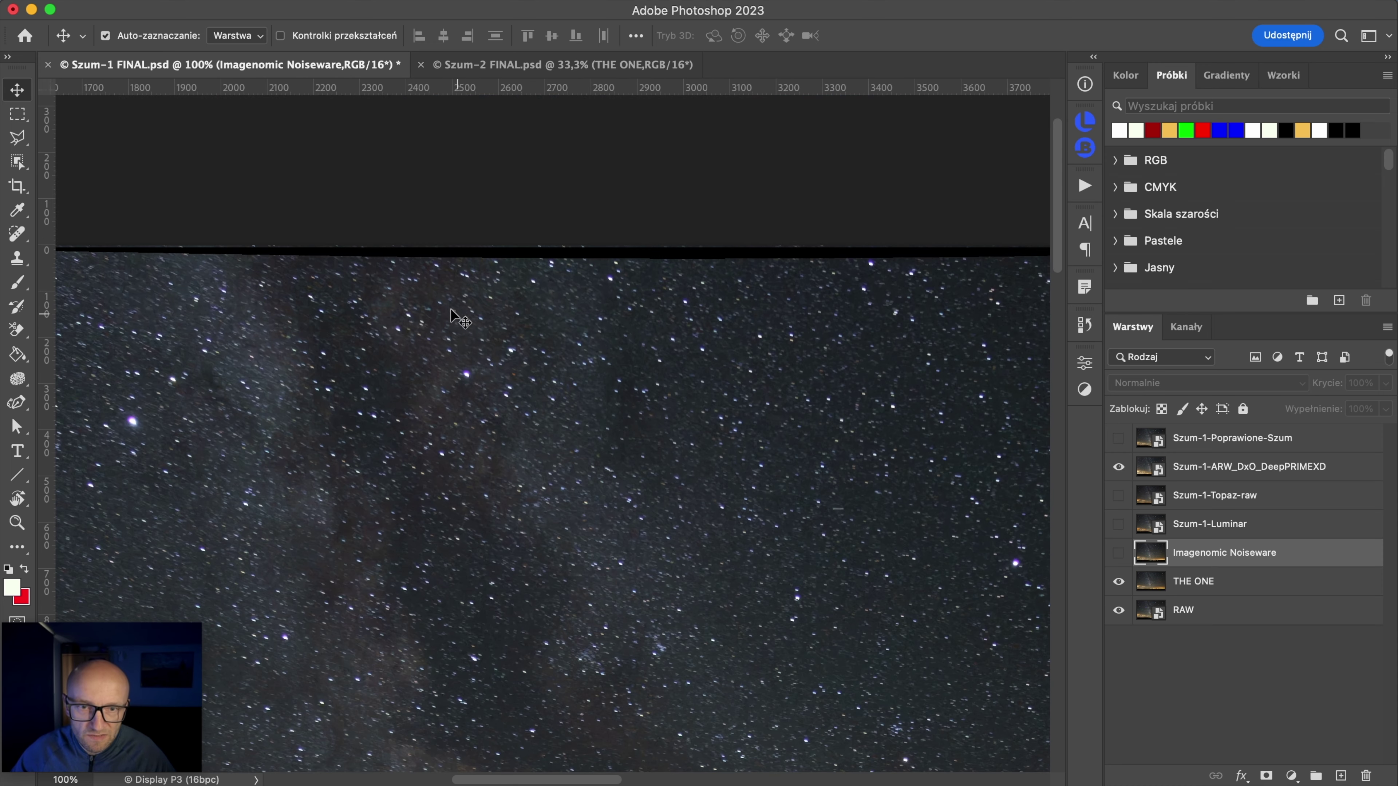
pyautogui.moveTo(600, 623); pyautogui.dragTo(694, 353)
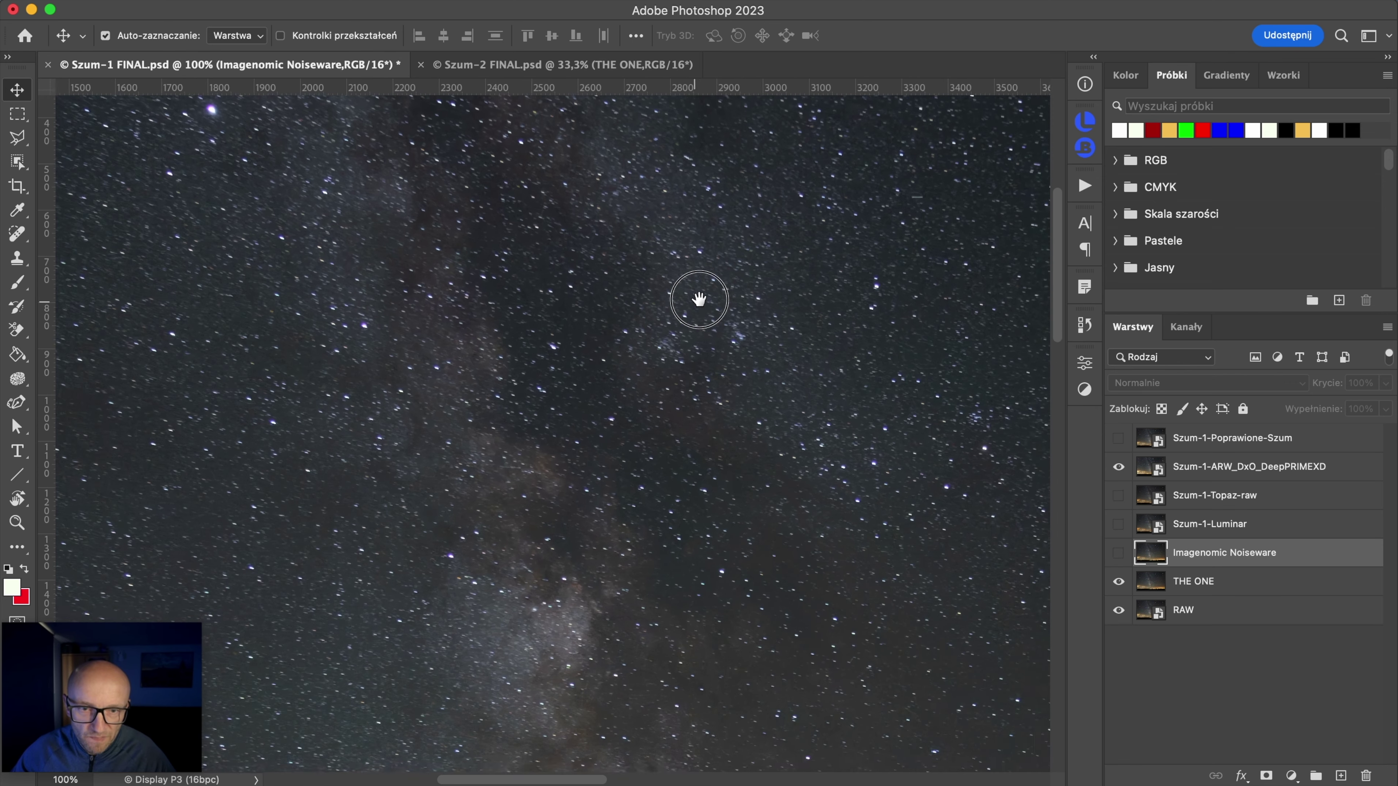
pyautogui.click(1117, 468)
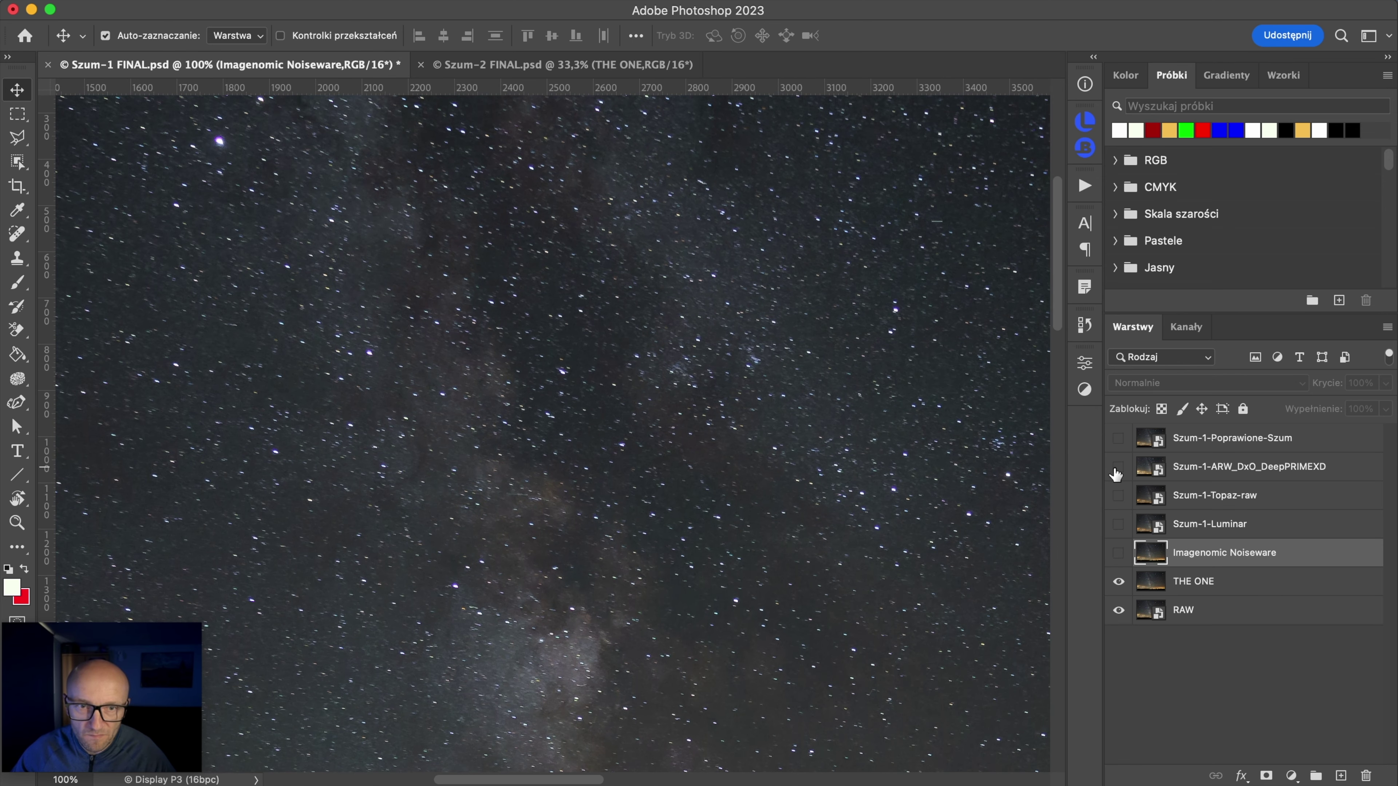
pyautogui.click(1118, 467)
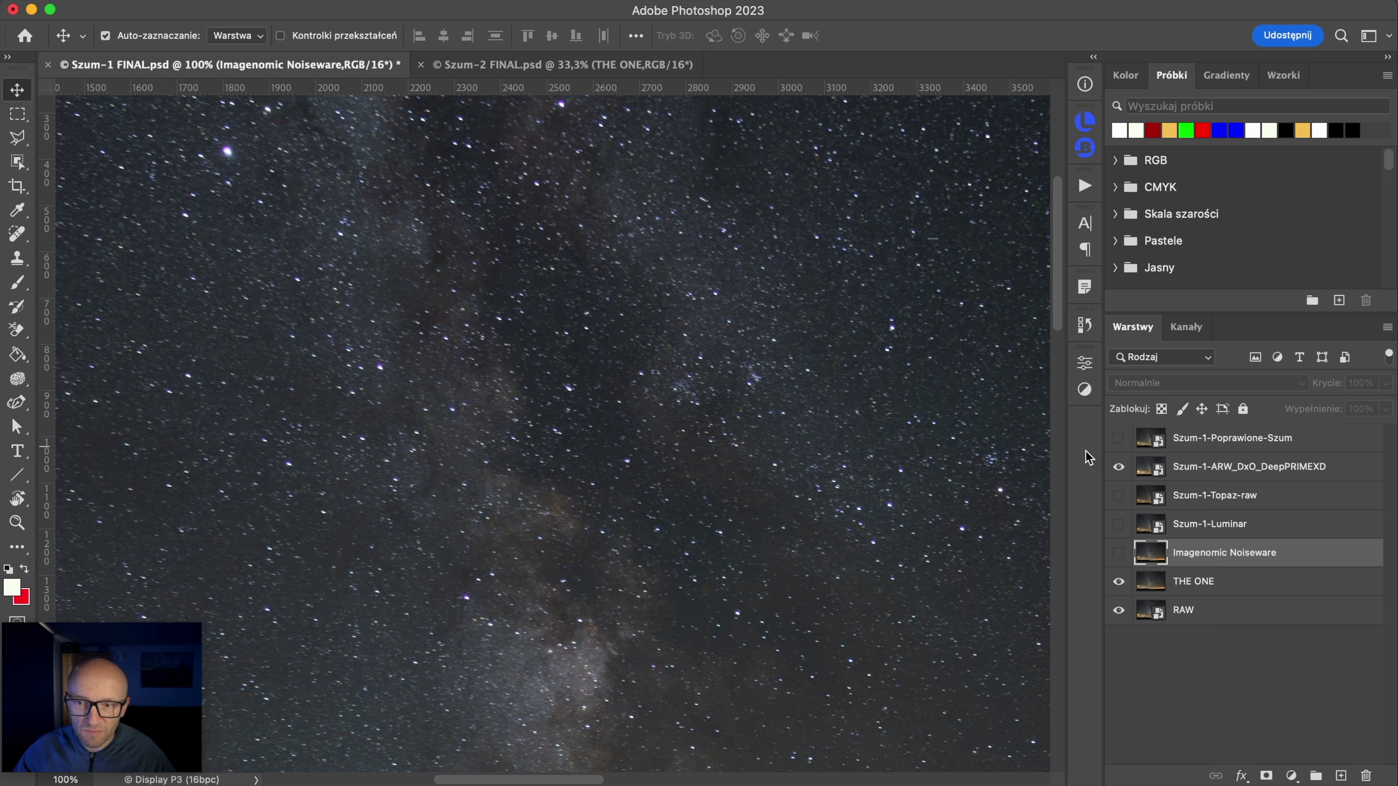
pyautogui.click(1118, 468)
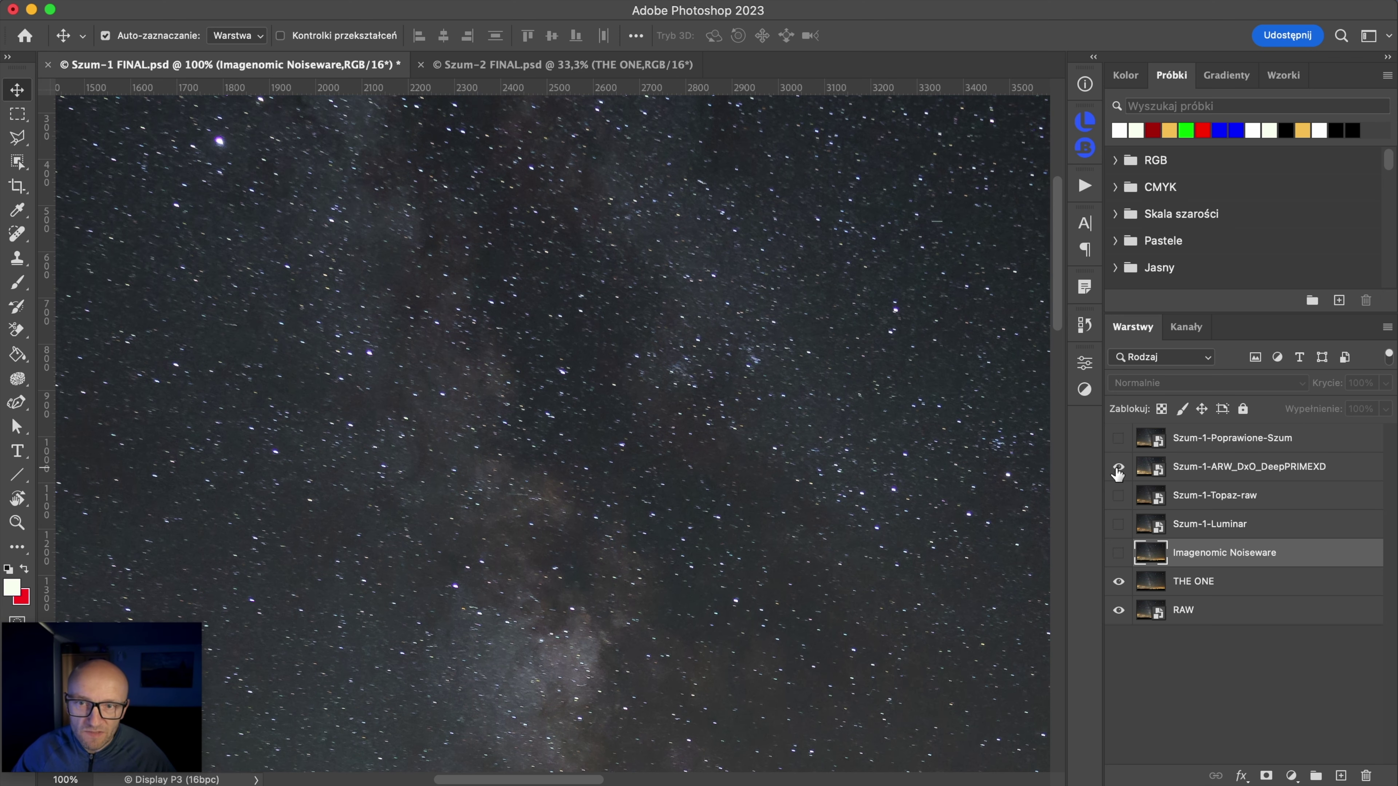
pyautogui.click(1117, 468)
pyautogui.click(1118, 468)
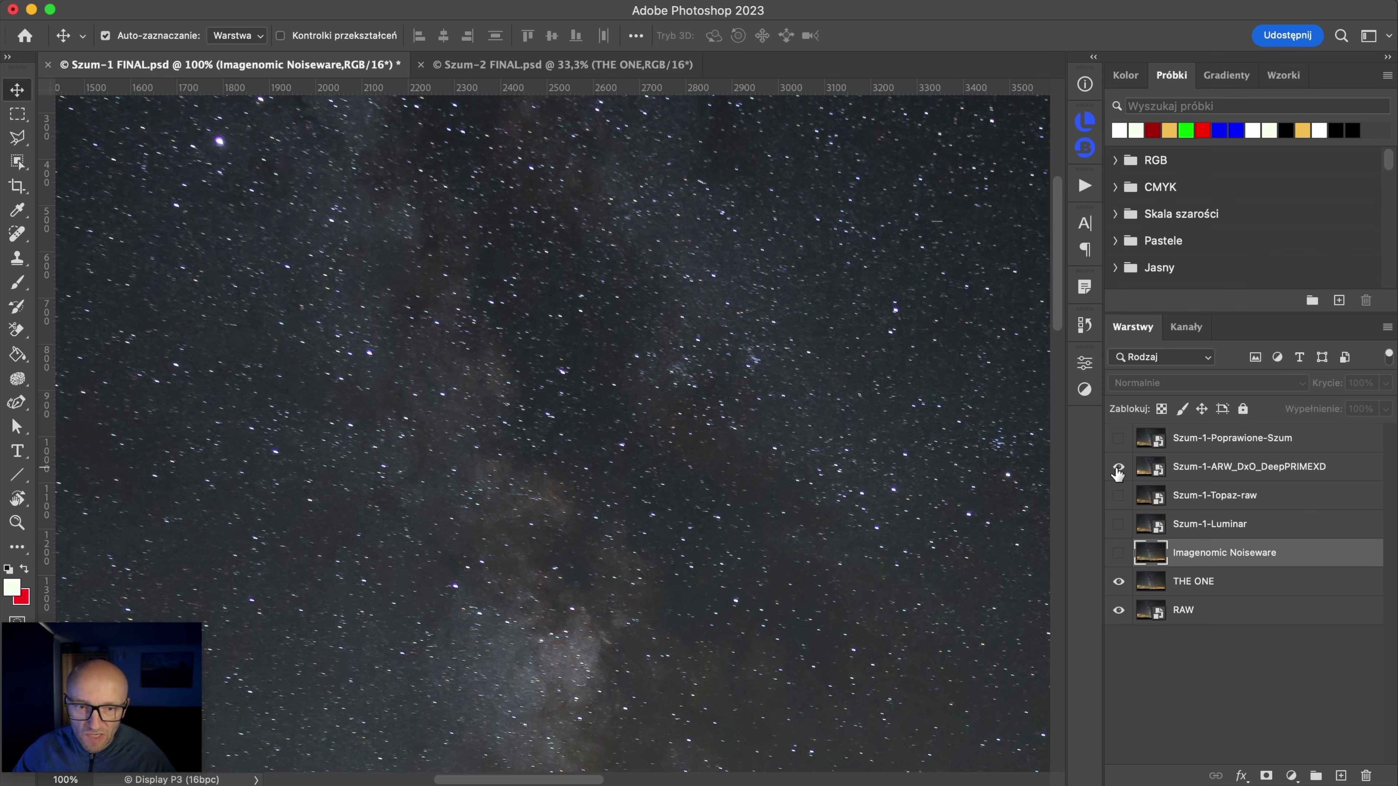
pyautogui.click(1118, 469)
# Step: Compare DxO directly against RAW, restore THE ONE, and select Szum-1-Poprawione-Szum
pyautogui.click(1118, 581)
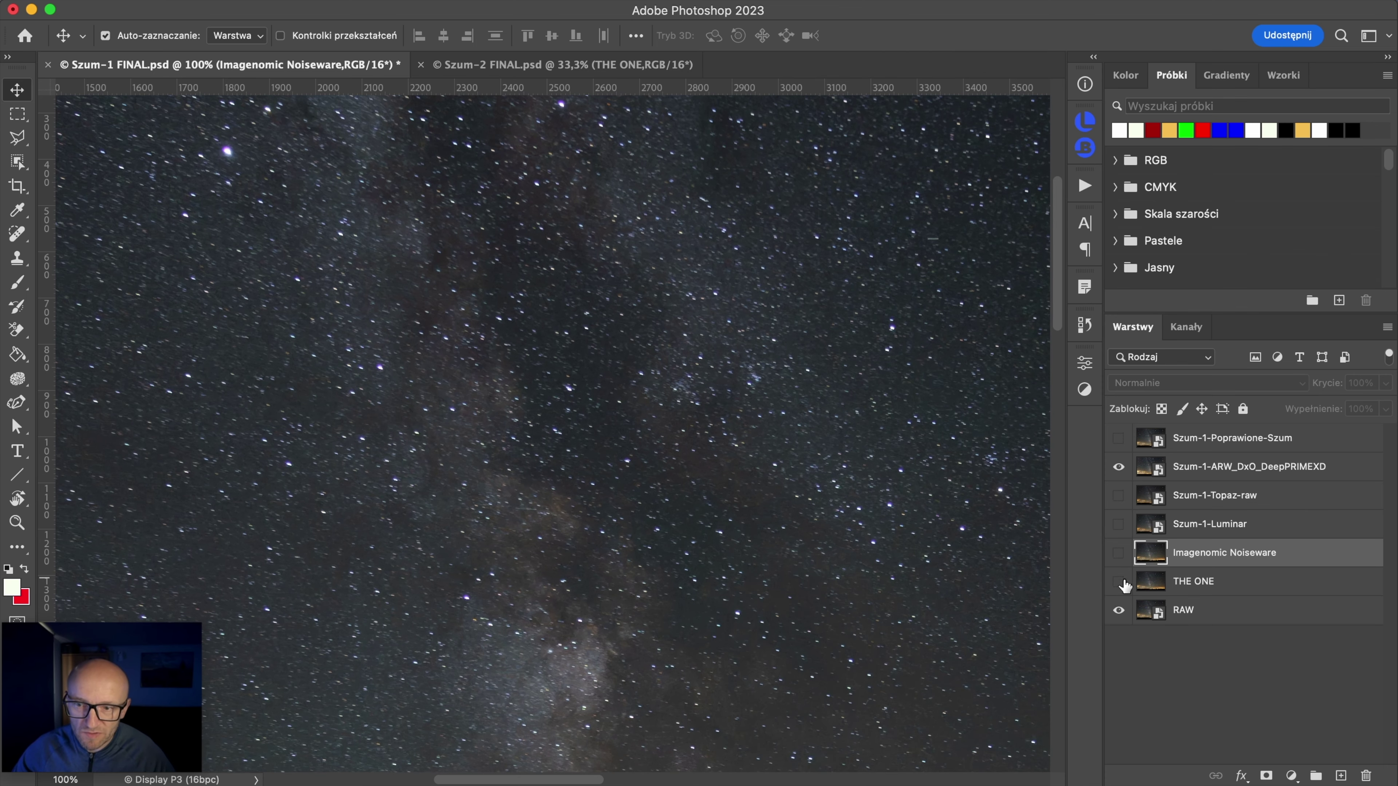
pyautogui.click(1118, 468)
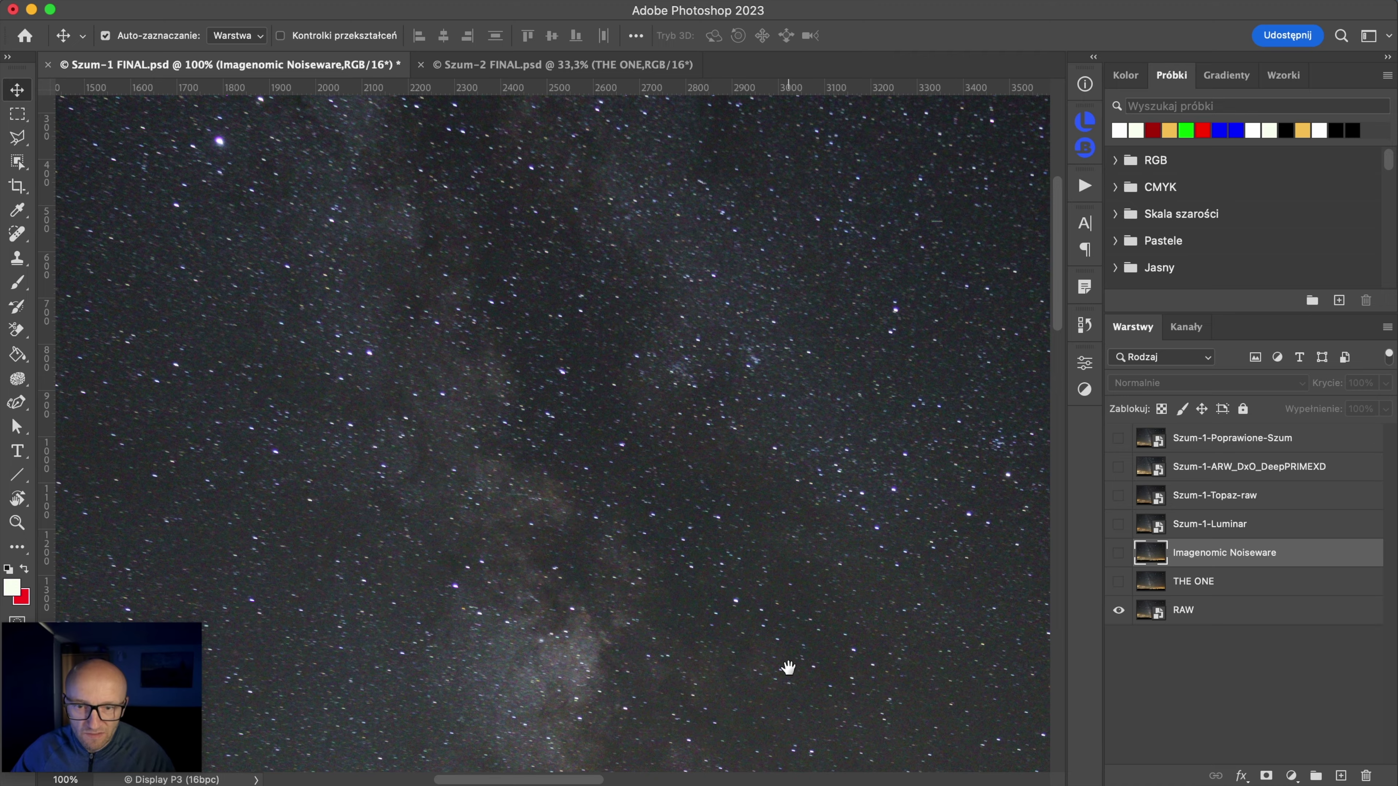
pyautogui.moveTo(788, 667); pyautogui.dragTo(119, 759)
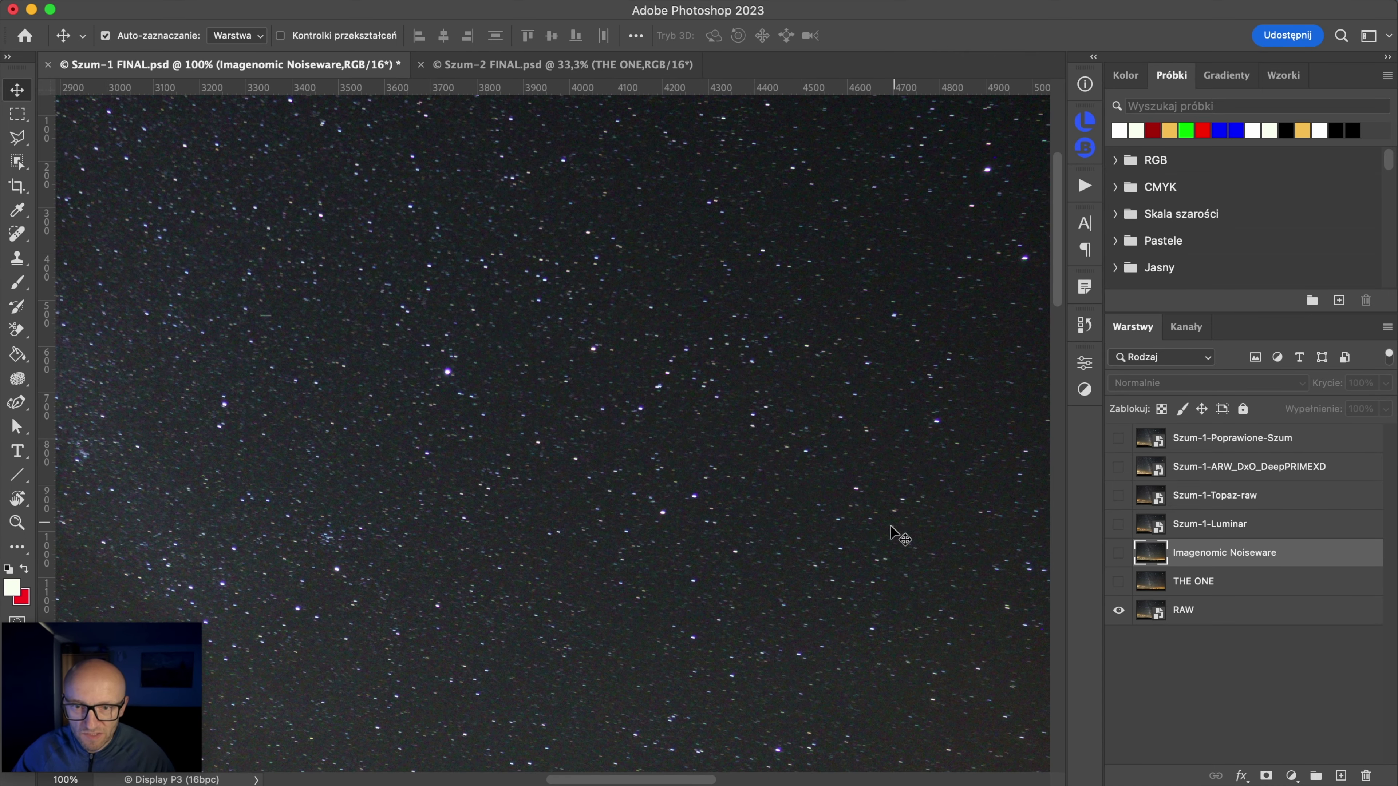
pyautogui.click(1119, 467)
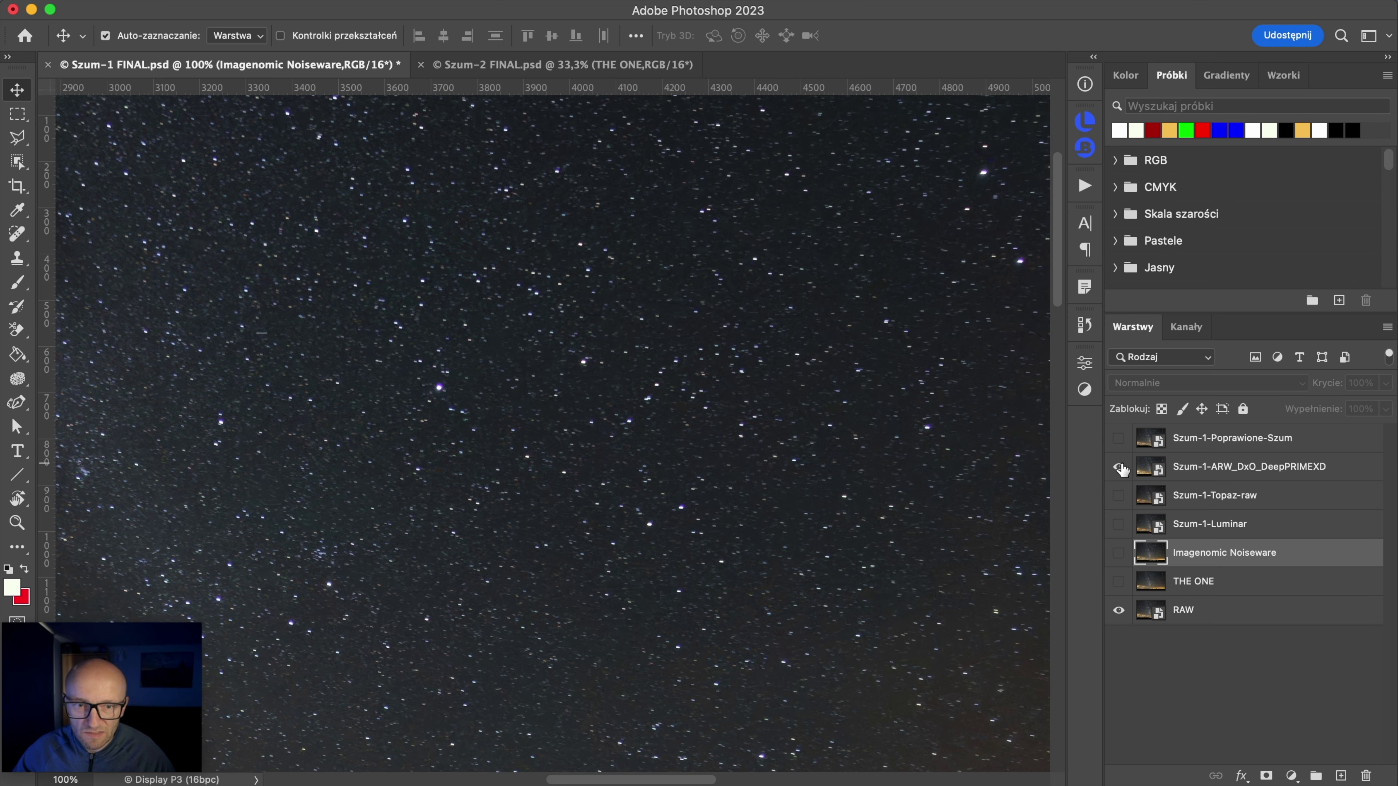
pyautogui.click(1119, 467)
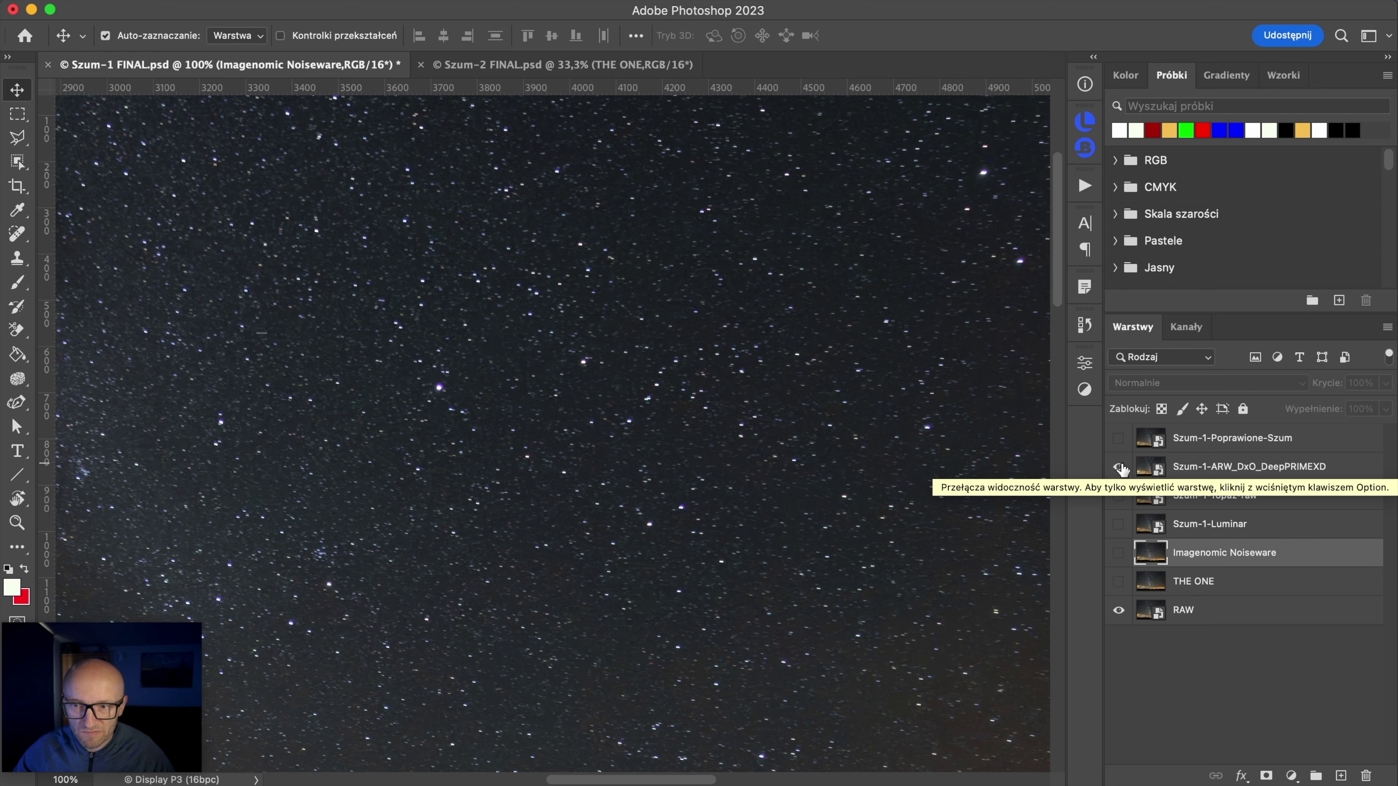
pyautogui.click(1120, 467)
pyautogui.click(1119, 467)
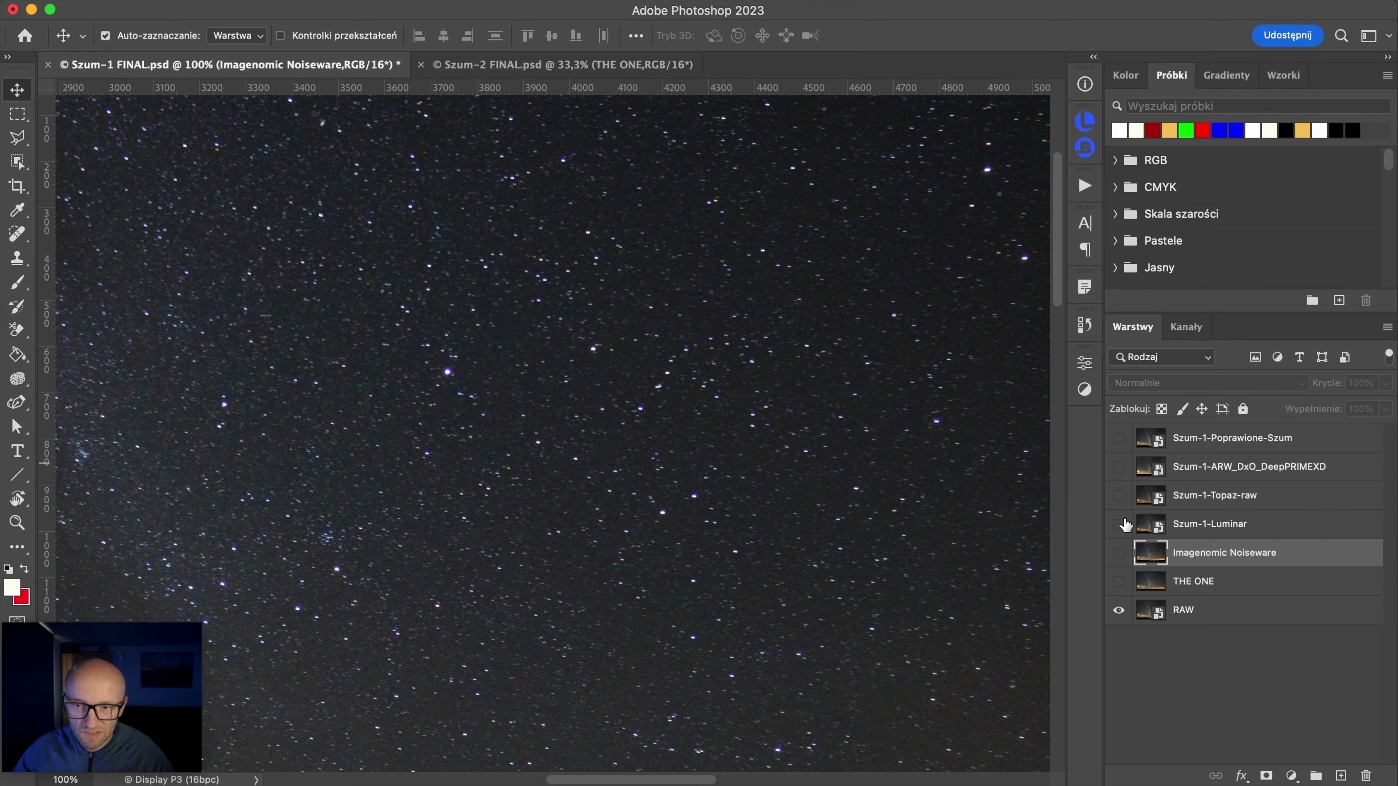
pyautogui.click(1119, 581)
pyautogui.click(1211, 451)
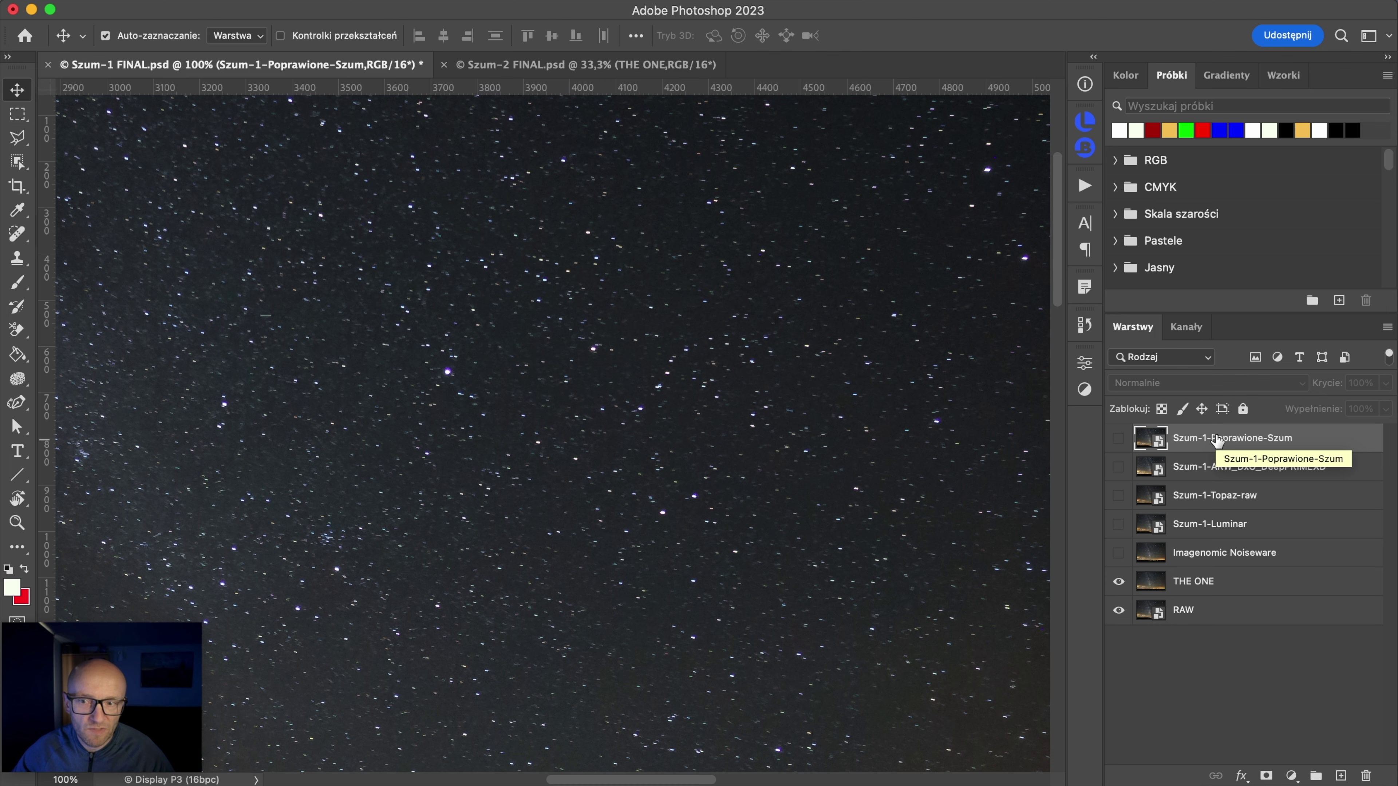
# Step: Show Szum-1-Poprawione-Szum and flick it on and off across the upper sky
pyautogui.click(1119, 439)
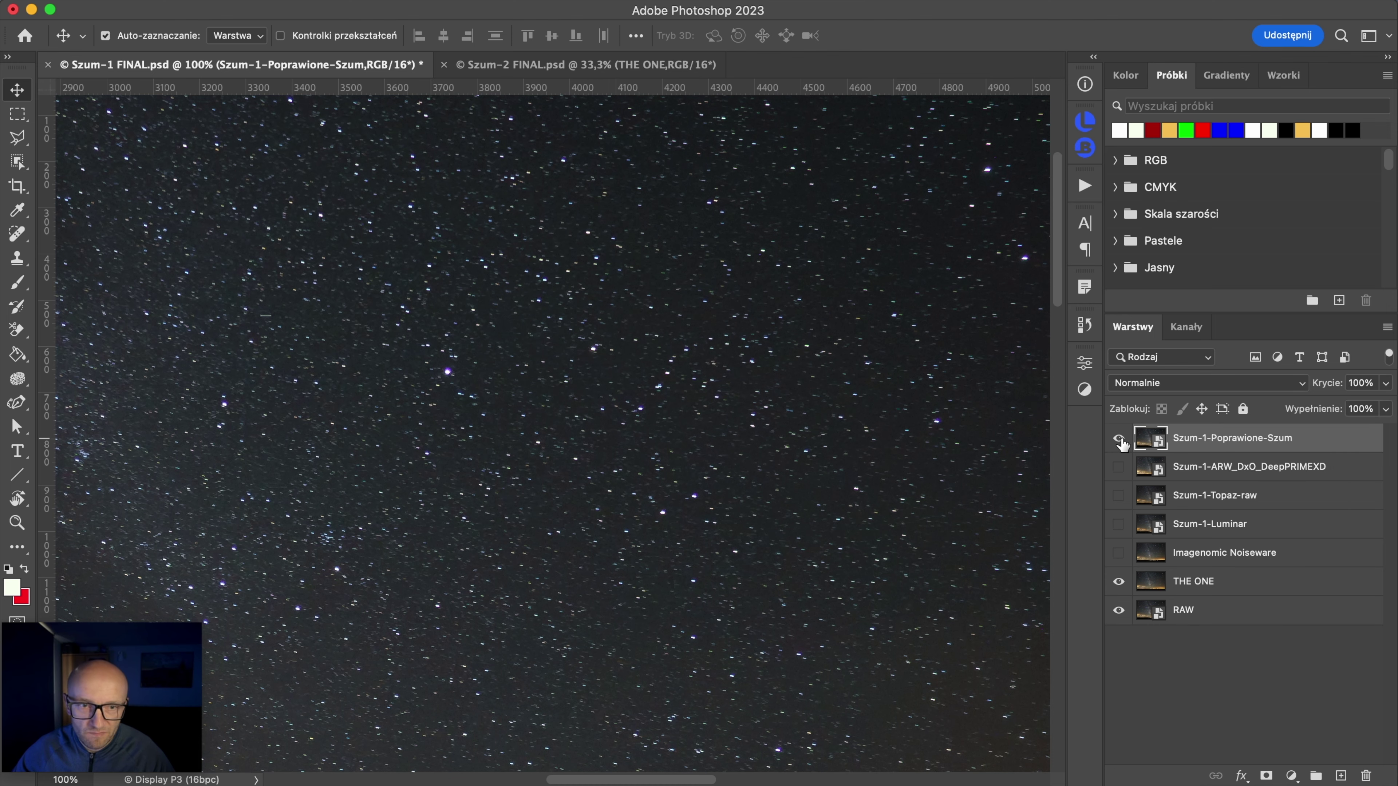
pyautogui.moveTo(684, 518); pyautogui.dragTo(1036, 411)
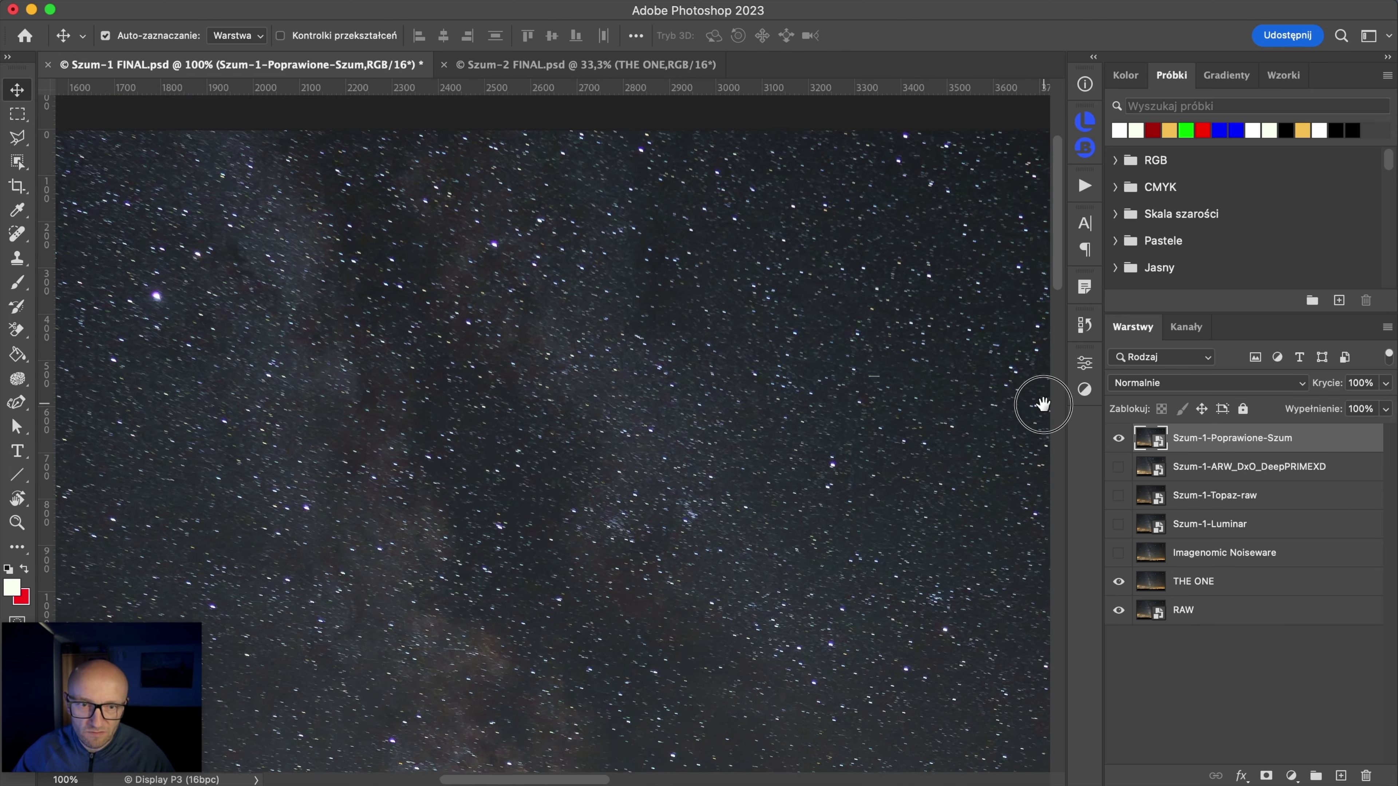
pyautogui.click(1118, 440)
pyautogui.click(1118, 440)
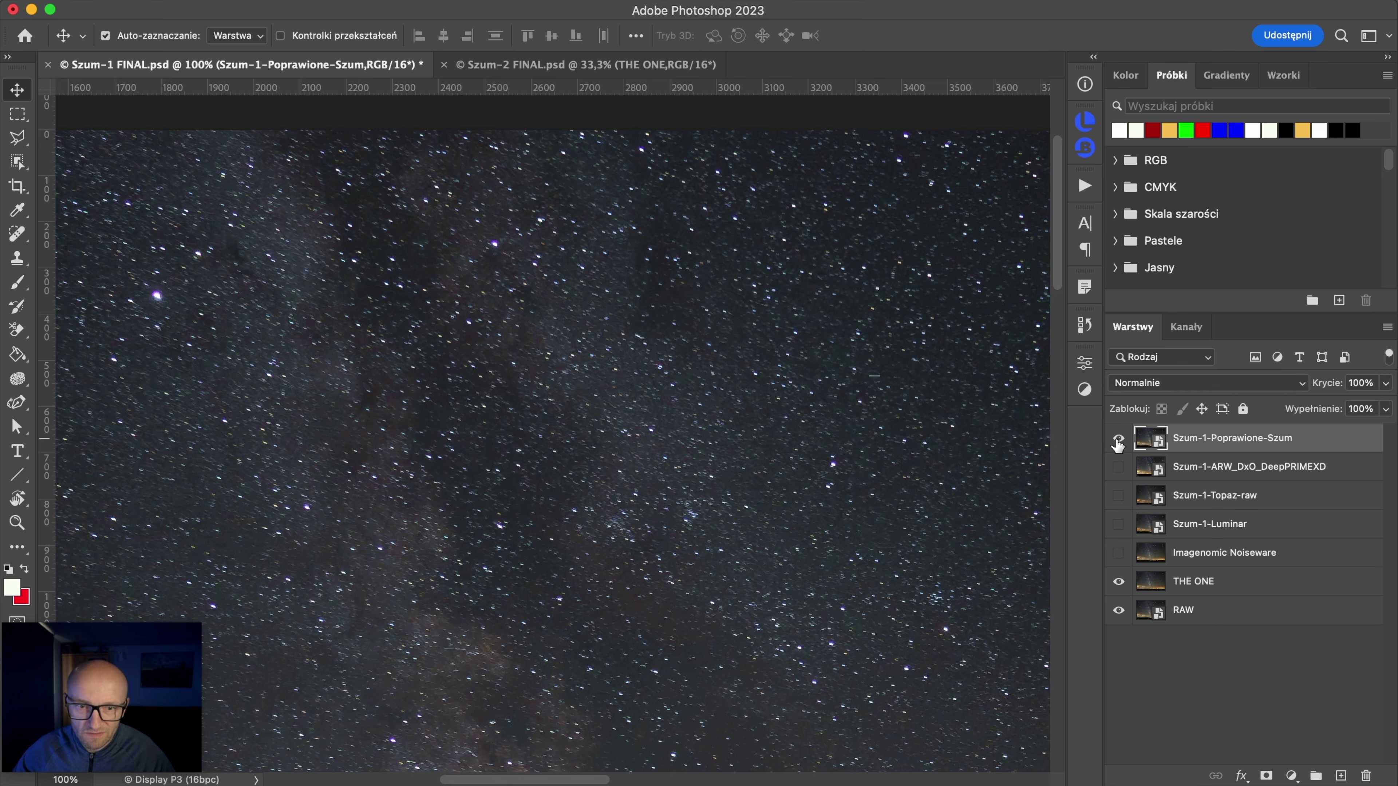
pyautogui.click(1118, 439)
pyautogui.moveTo(238, 458); pyautogui.dragTo(903, 509)
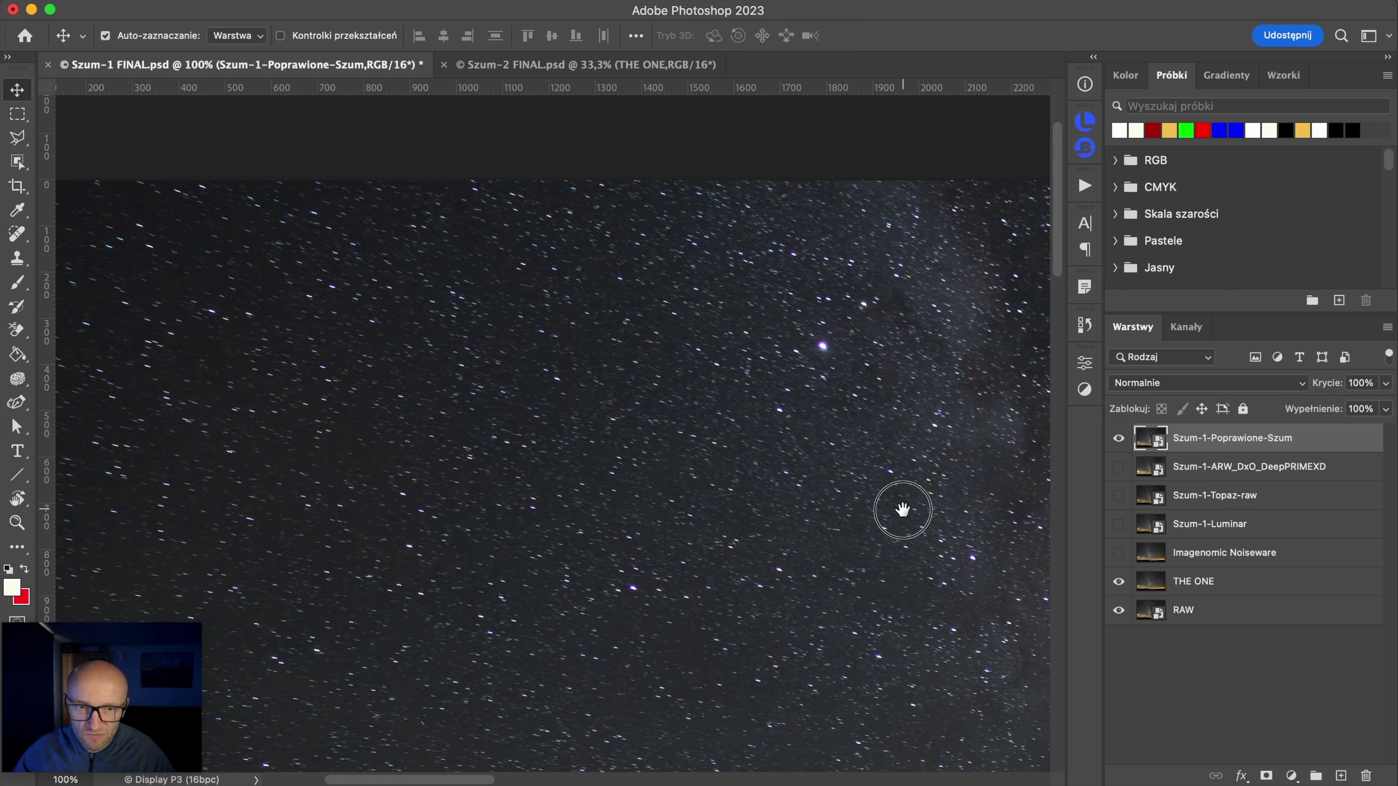
pyautogui.moveTo(458, 521)
pyautogui.mouseDown()
pyautogui.moveTo(787, 459)
pyautogui.moveTo(534, 444)
pyautogui.moveTo(474, 478)
pyautogui.mouseUp()
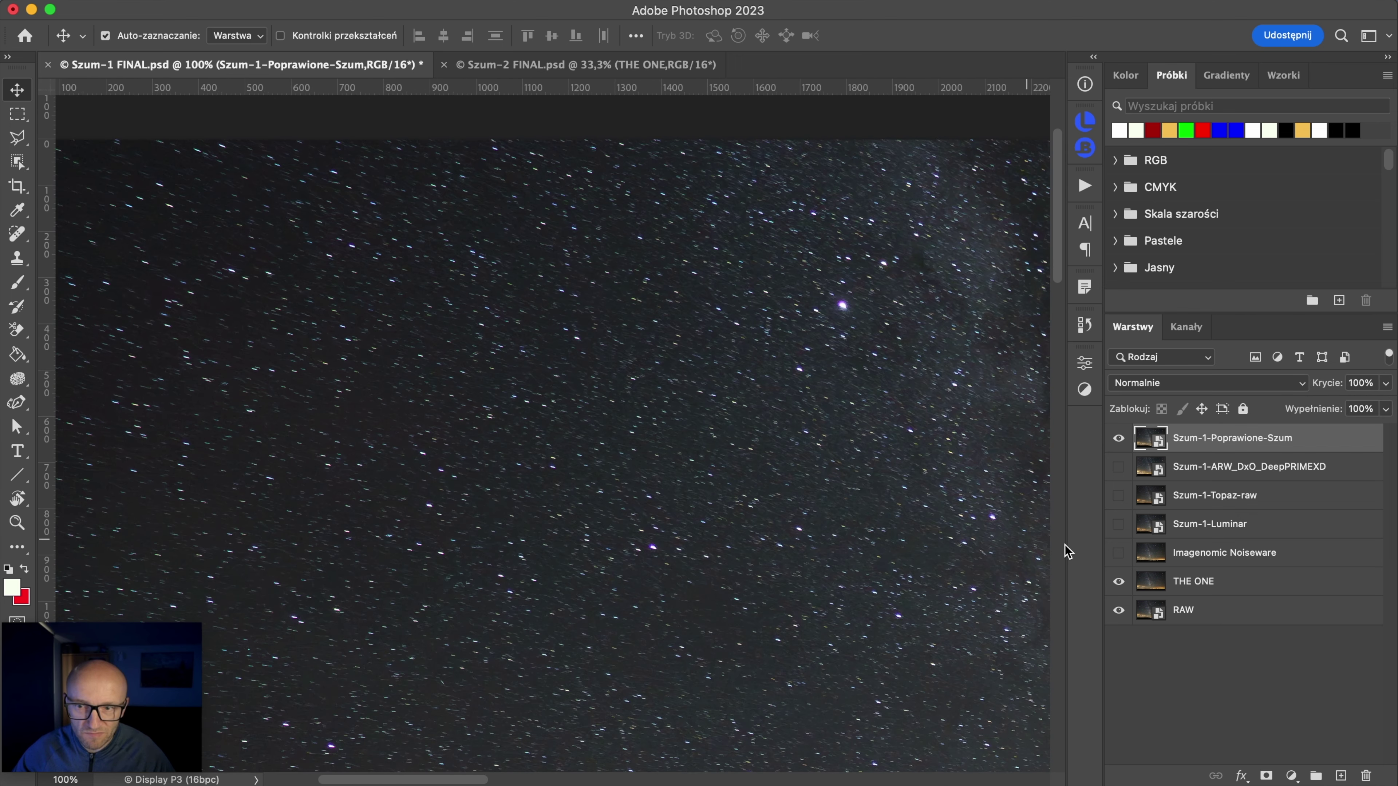
# Step: Show Szum-1-Topaz-raw beneath and compare Szum-1-Poprawione-Szum against it
pyautogui.click(1118, 496)
pyautogui.click(1213, 498)
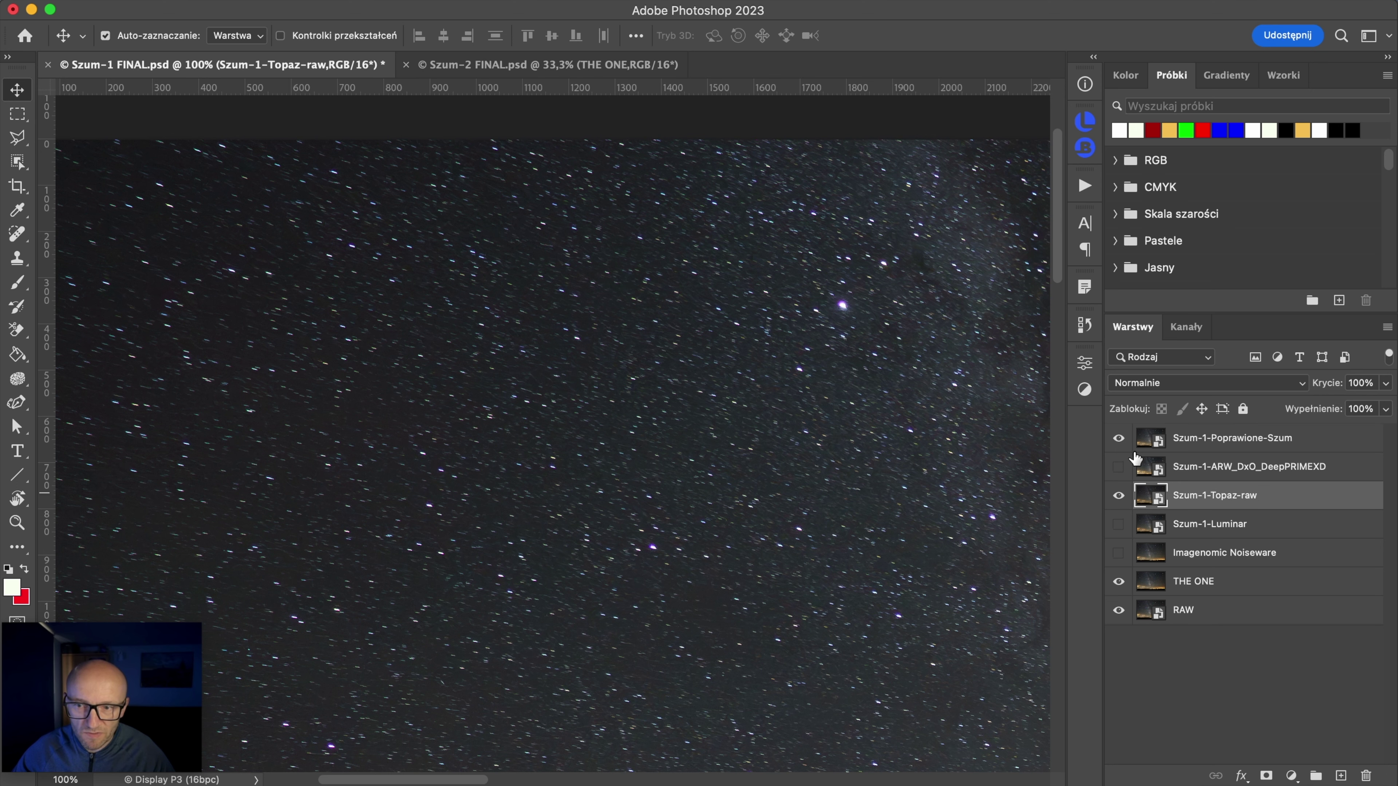
pyautogui.click(1118, 439)
pyautogui.click(1117, 439)
pyautogui.moveTo(893, 565); pyautogui.dragTo(579, 574)
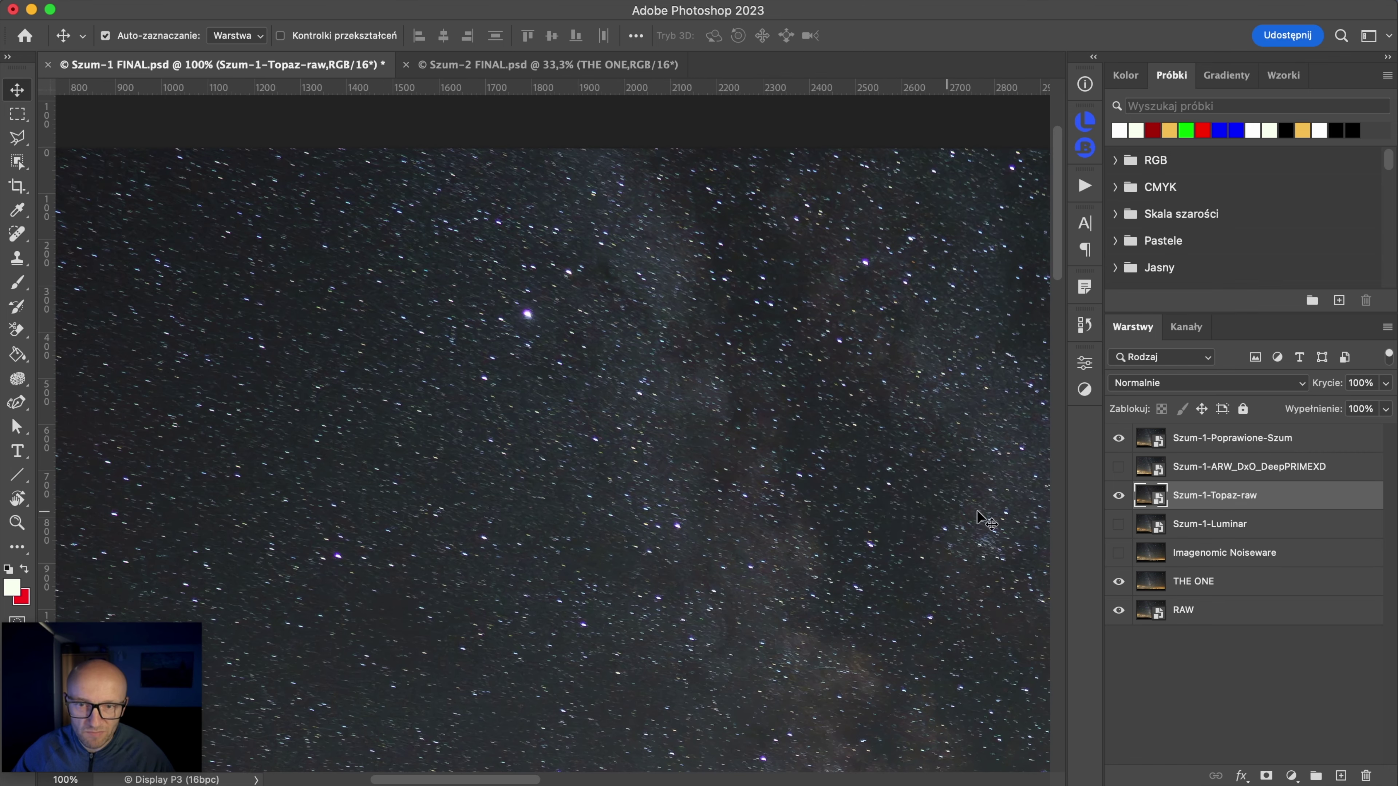
pyautogui.click(1232, 454)
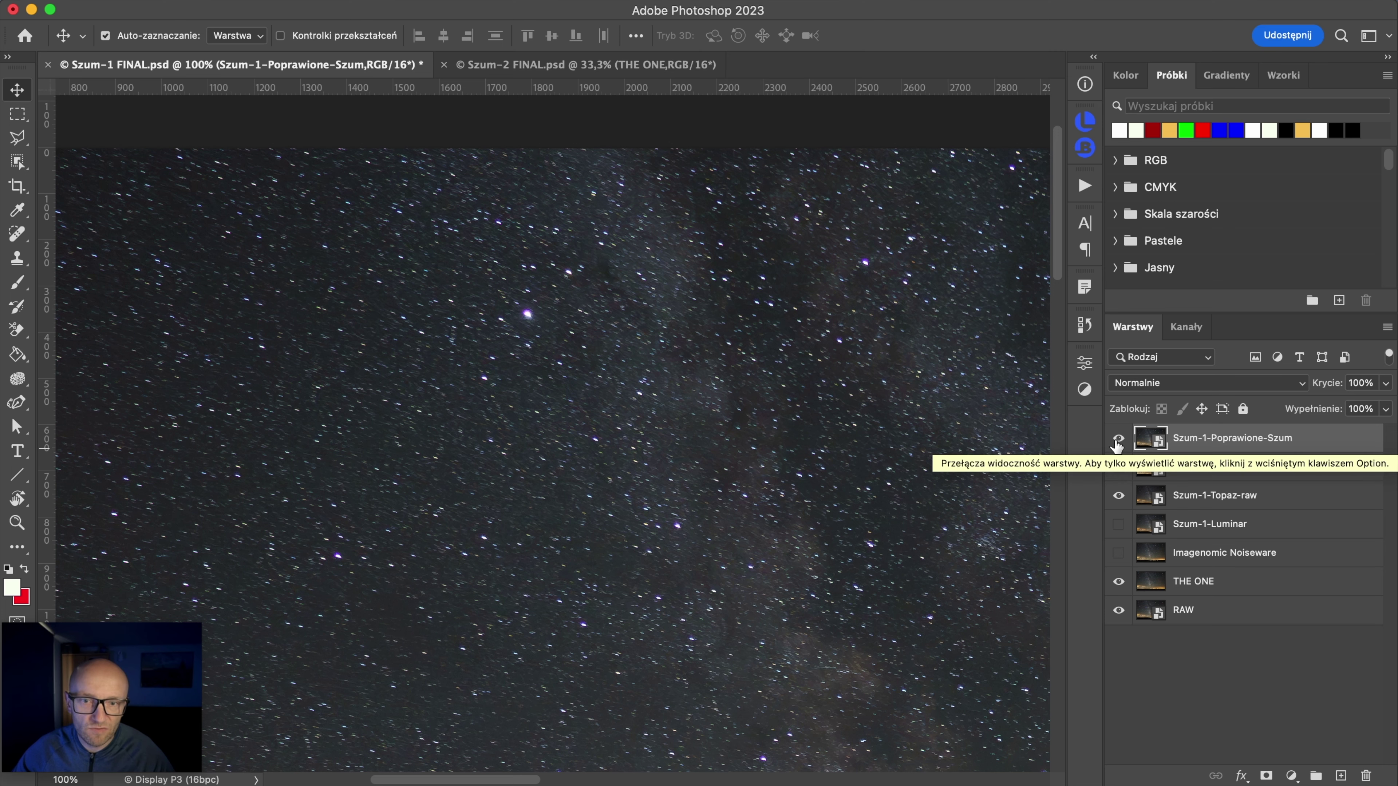
pyautogui.click(1117, 441)
pyautogui.click(1117, 440)
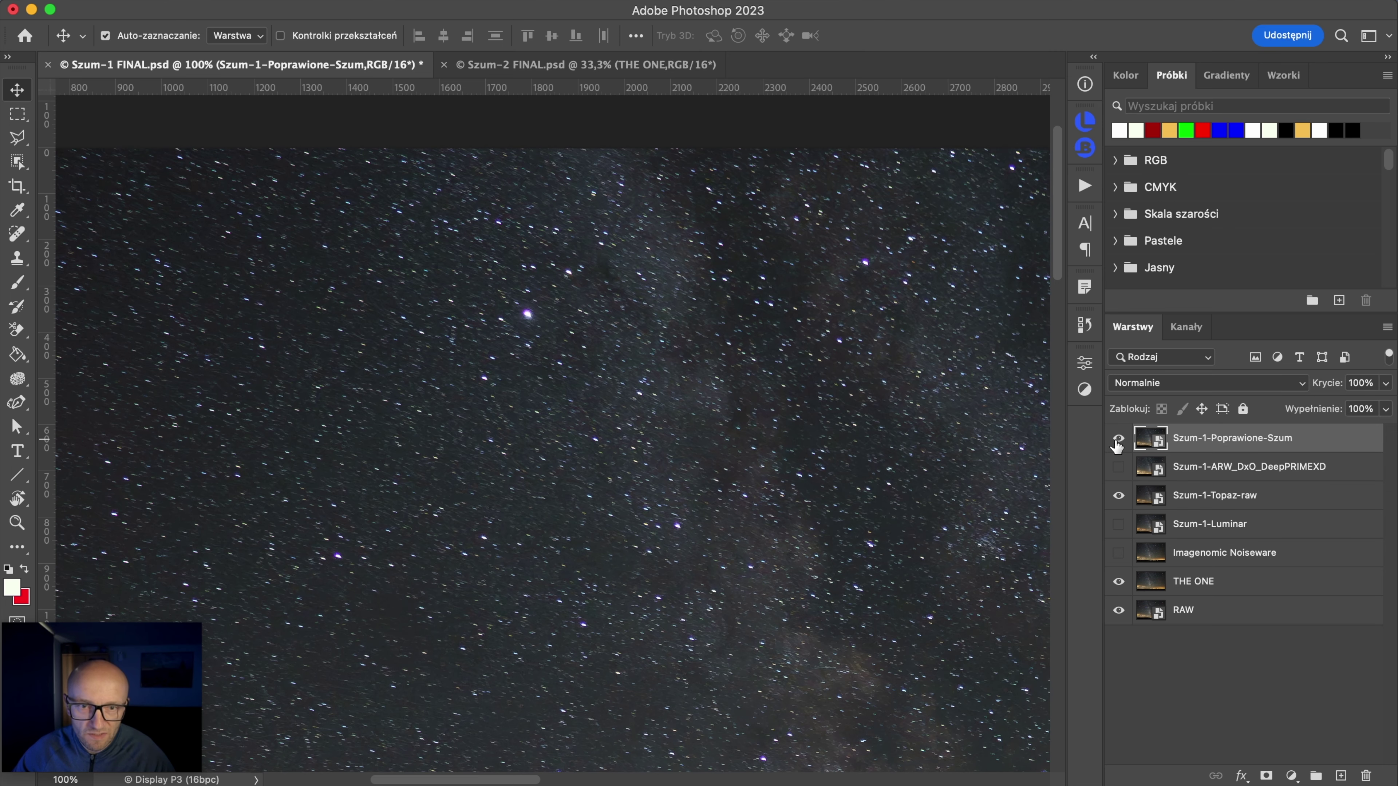
# Step: Hide Szum-1-Poprawione-Szum and view the star field at 50%
pyautogui.hscroll(10, 1019, 434)
pyautogui.moveTo(1020, 434); pyautogui.dragTo(636, 447)
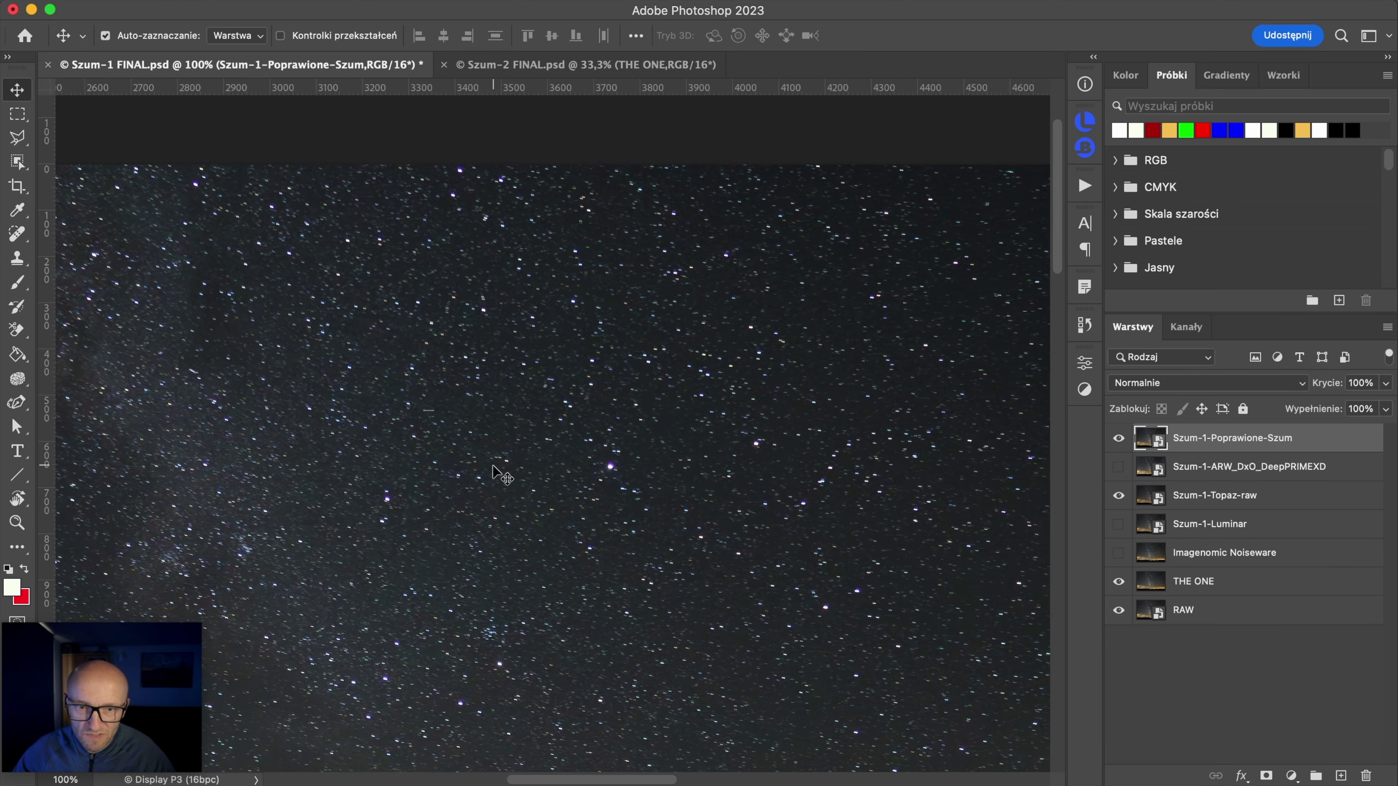
pyautogui.click(1119, 440)
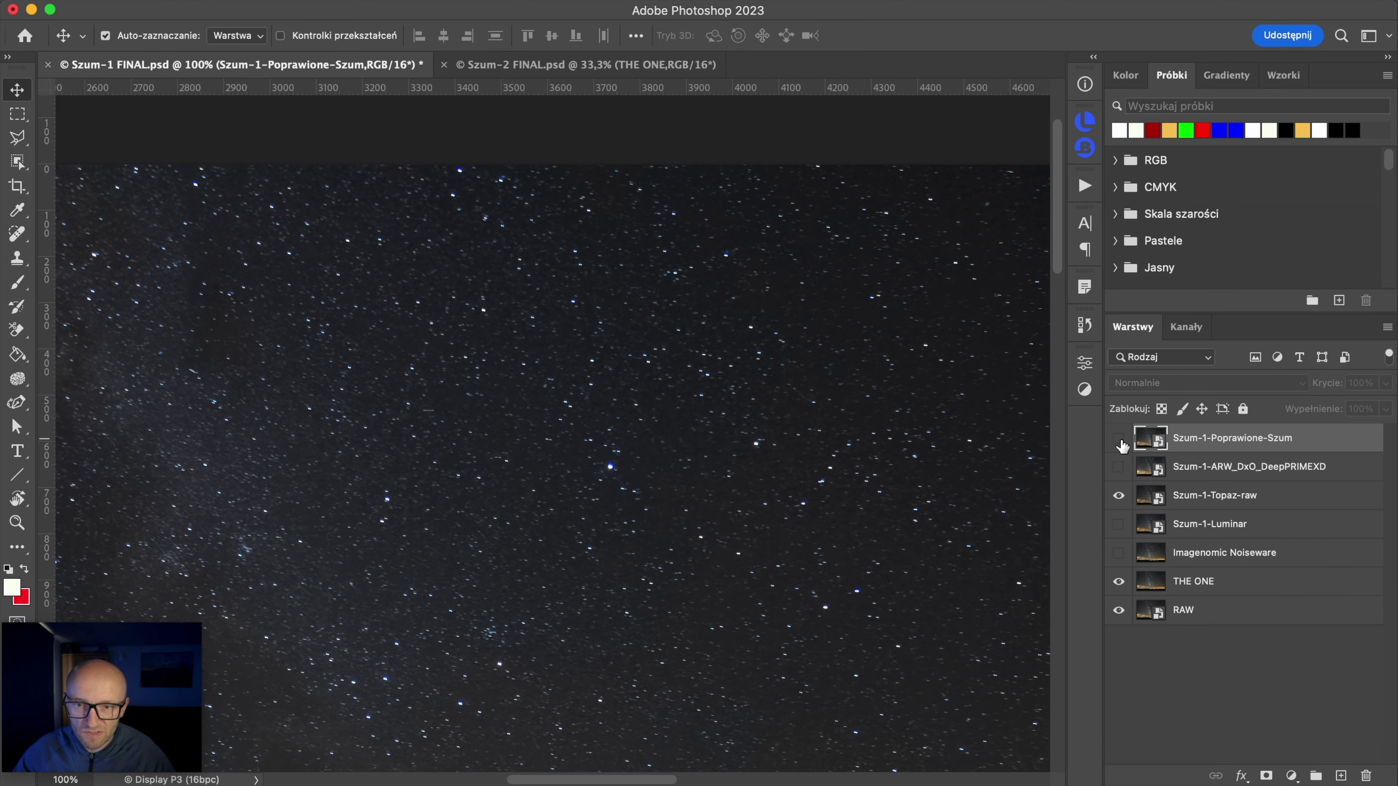
pyautogui.click(68, 779)
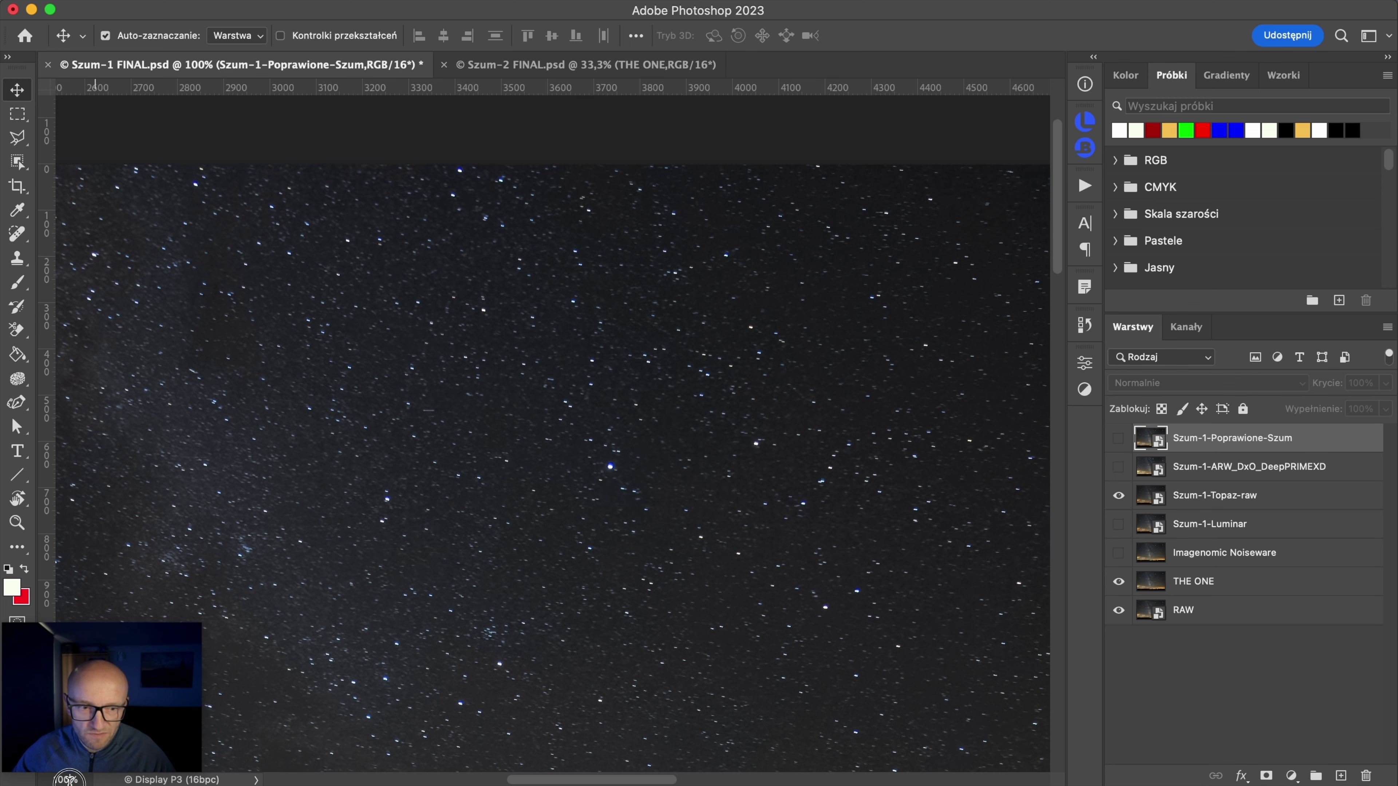
pyautogui.write('50')
pyautogui.press('Return')
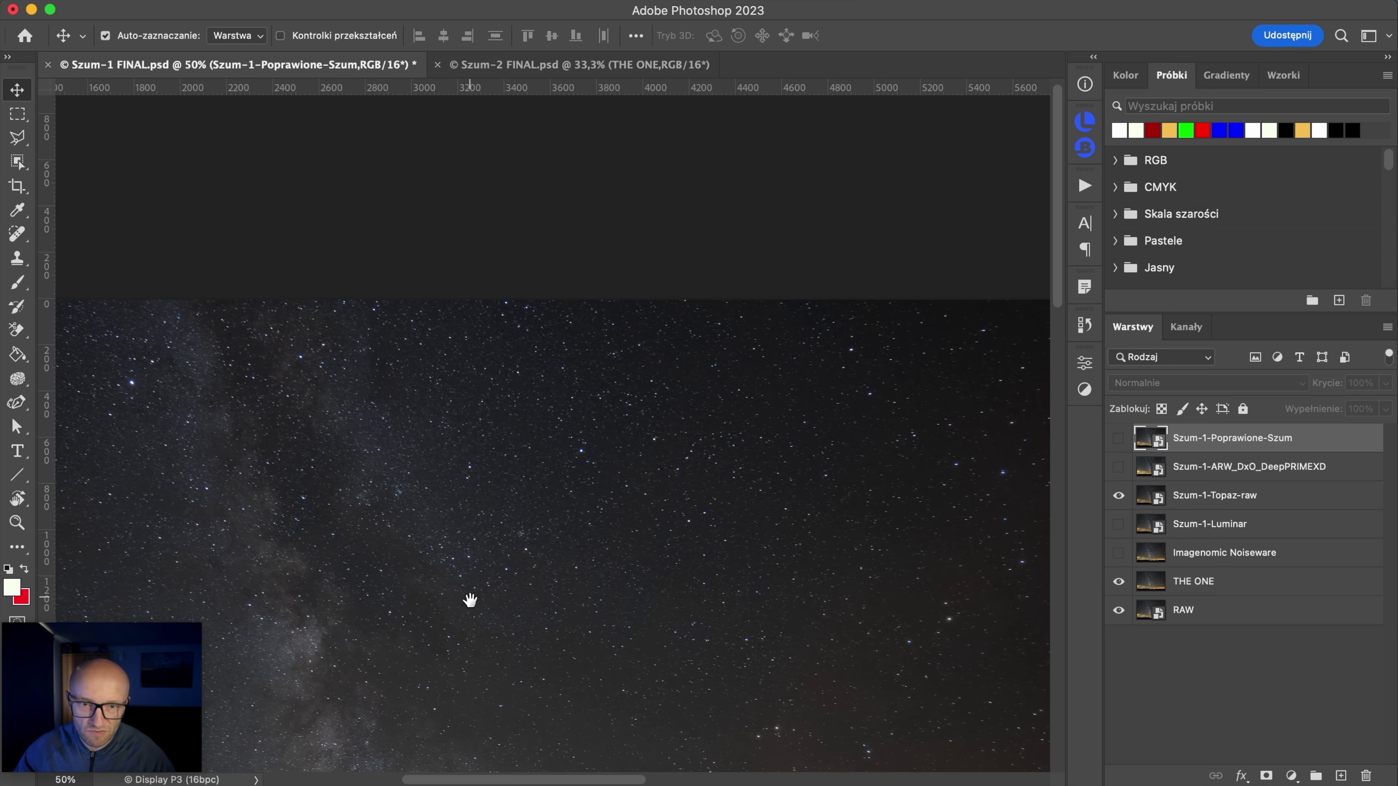
# Step: Flick Szum-1-Poprawione-Szum against Topaz over the Milky Way band, leaving it hidden
pyautogui.moveTo(468, 599); pyautogui.dragTo(697, 304)
pyautogui.click(1119, 439)
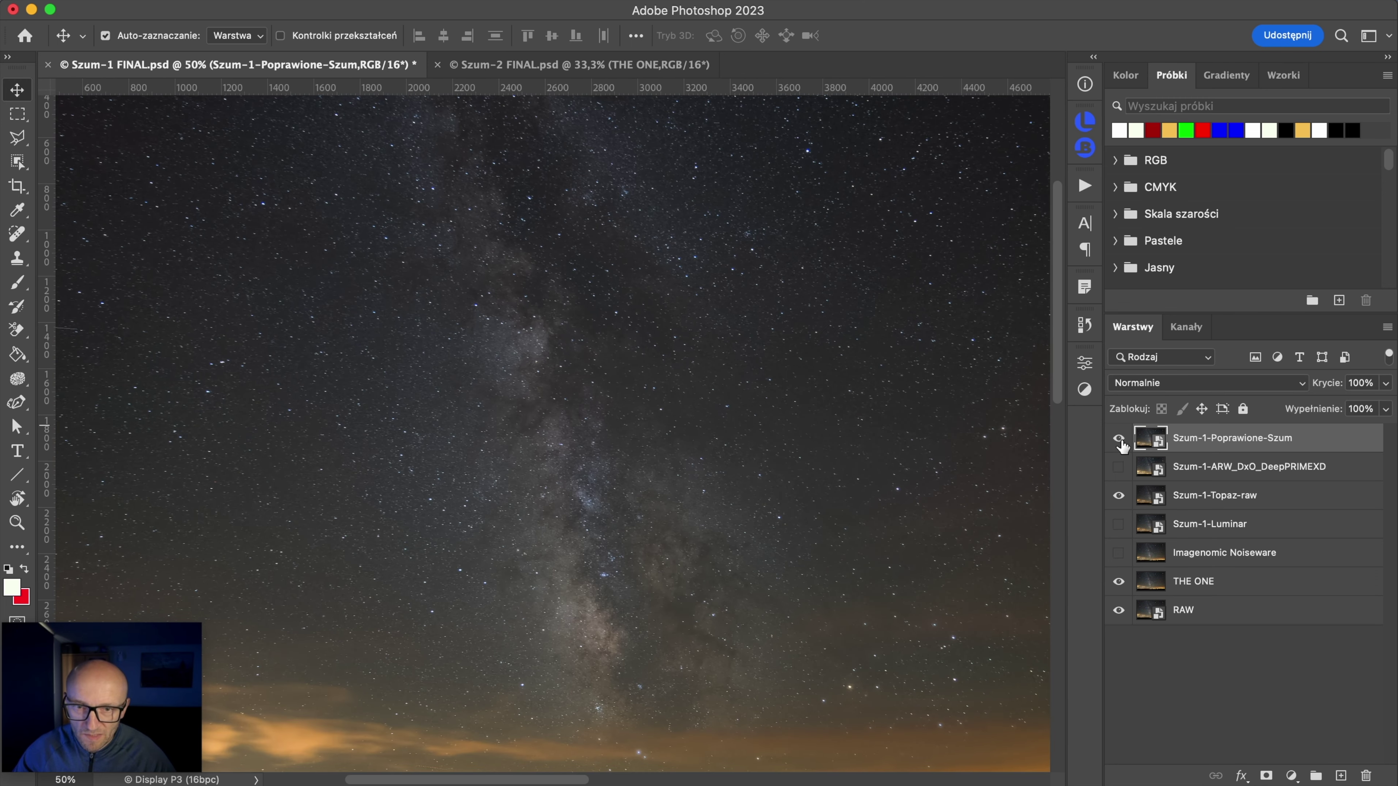
pyautogui.click(1119, 439)
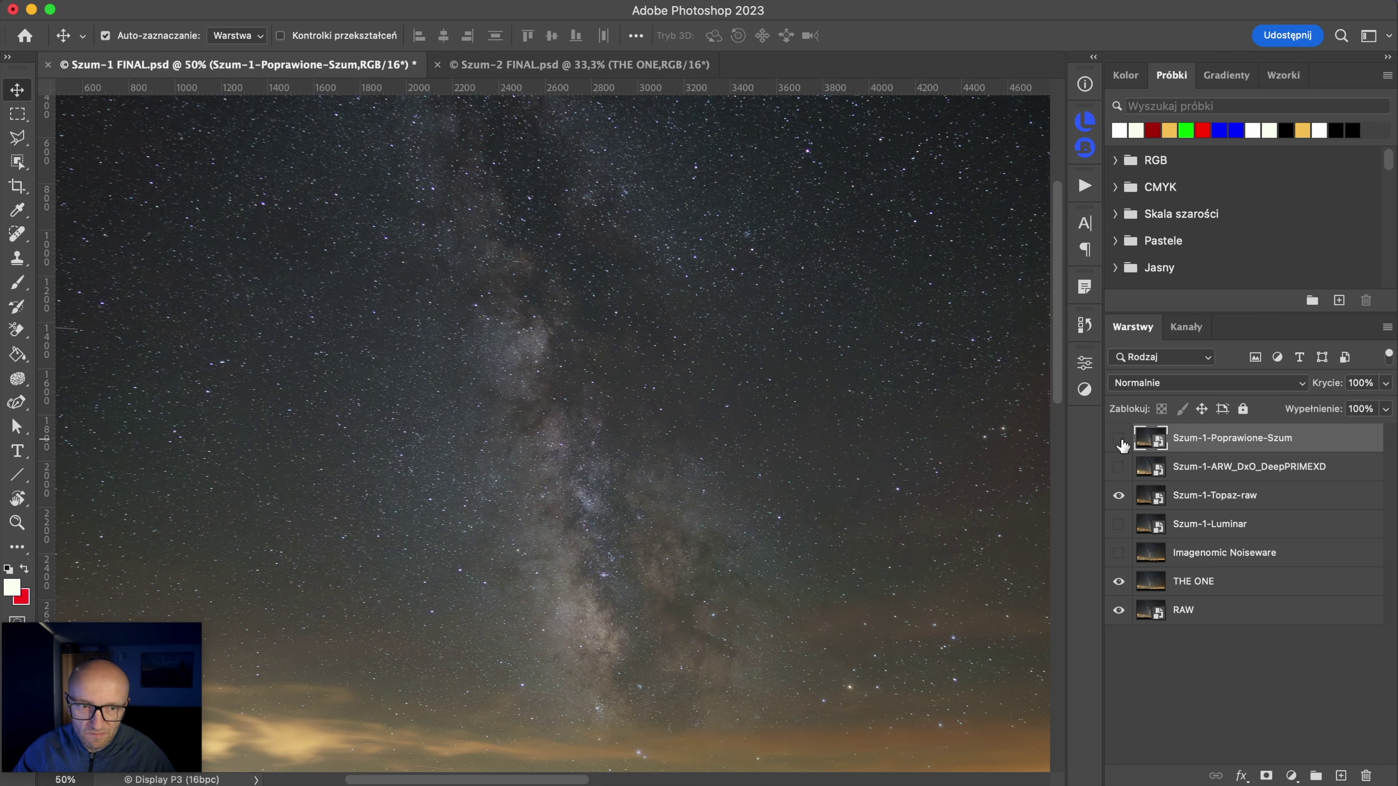
pyautogui.click(1118, 439)
pyautogui.click(1119, 440)
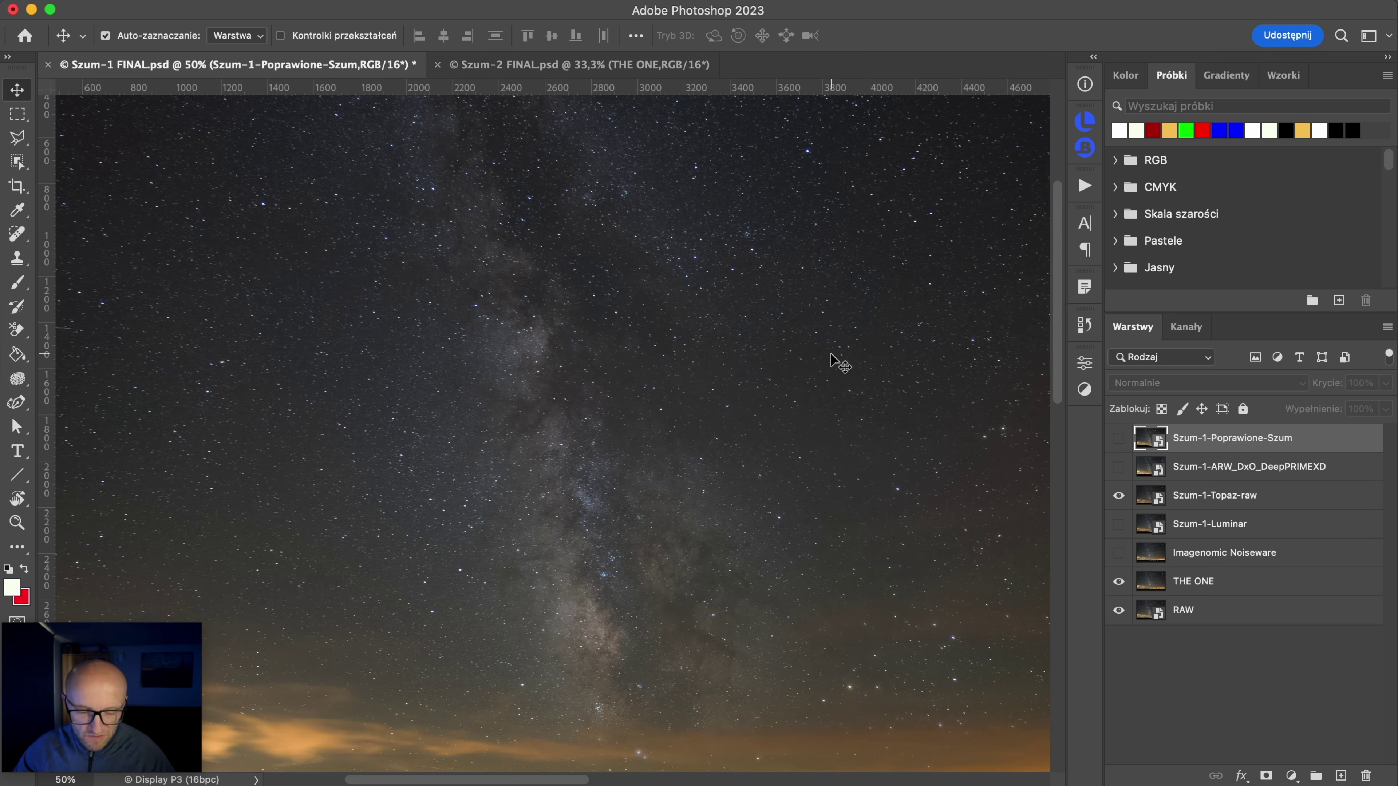
# Step: Set the zoom back to 100%
pyautogui.click(66, 779)
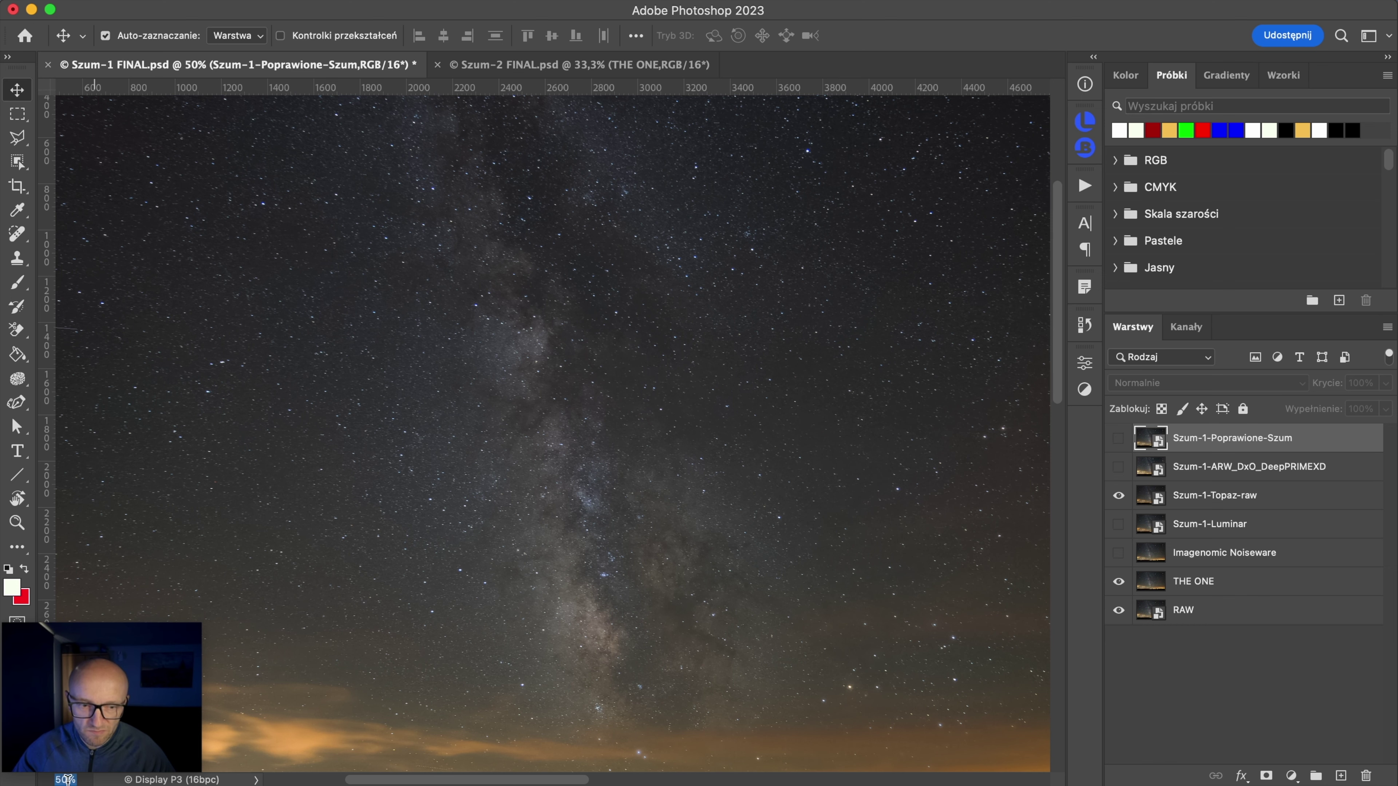
pyautogui.write('100')
pyautogui.press('Return')
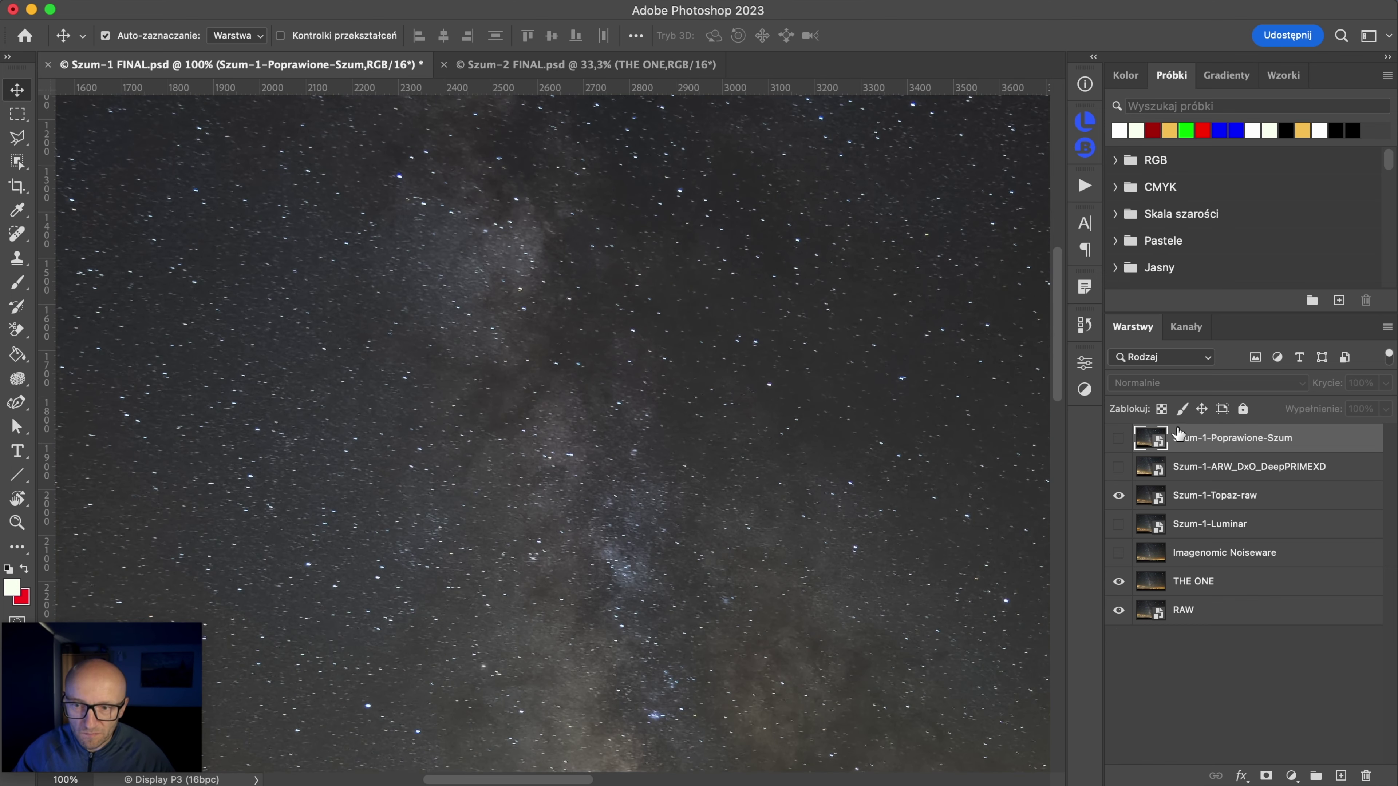
# Step: Show the DxO DeepPRIMEXD layer and flick Szum-1-Poprawione-Szum on and off over it
pyautogui.click(1118, 469)
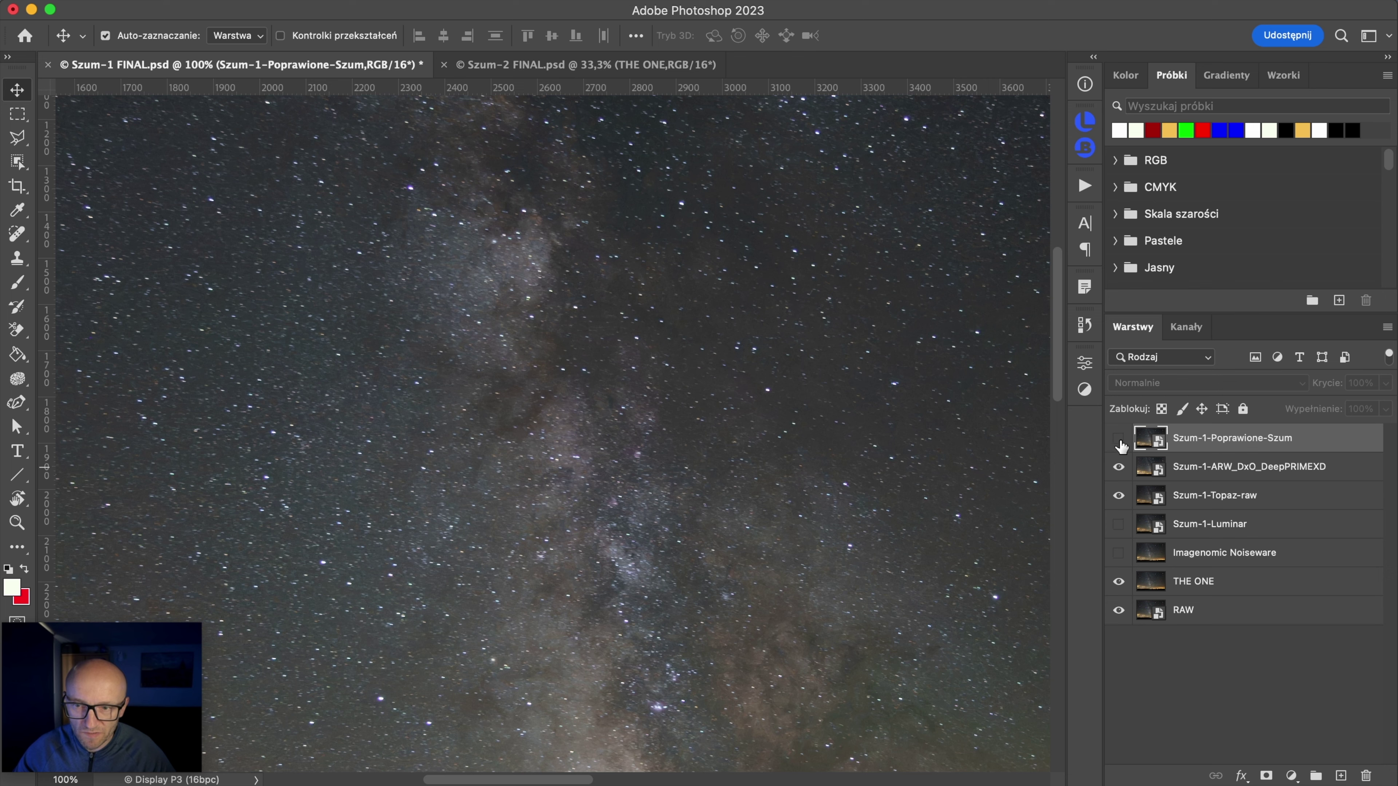
pyautogui.click(1119, 439)
pyautogui.click(1119, 440)
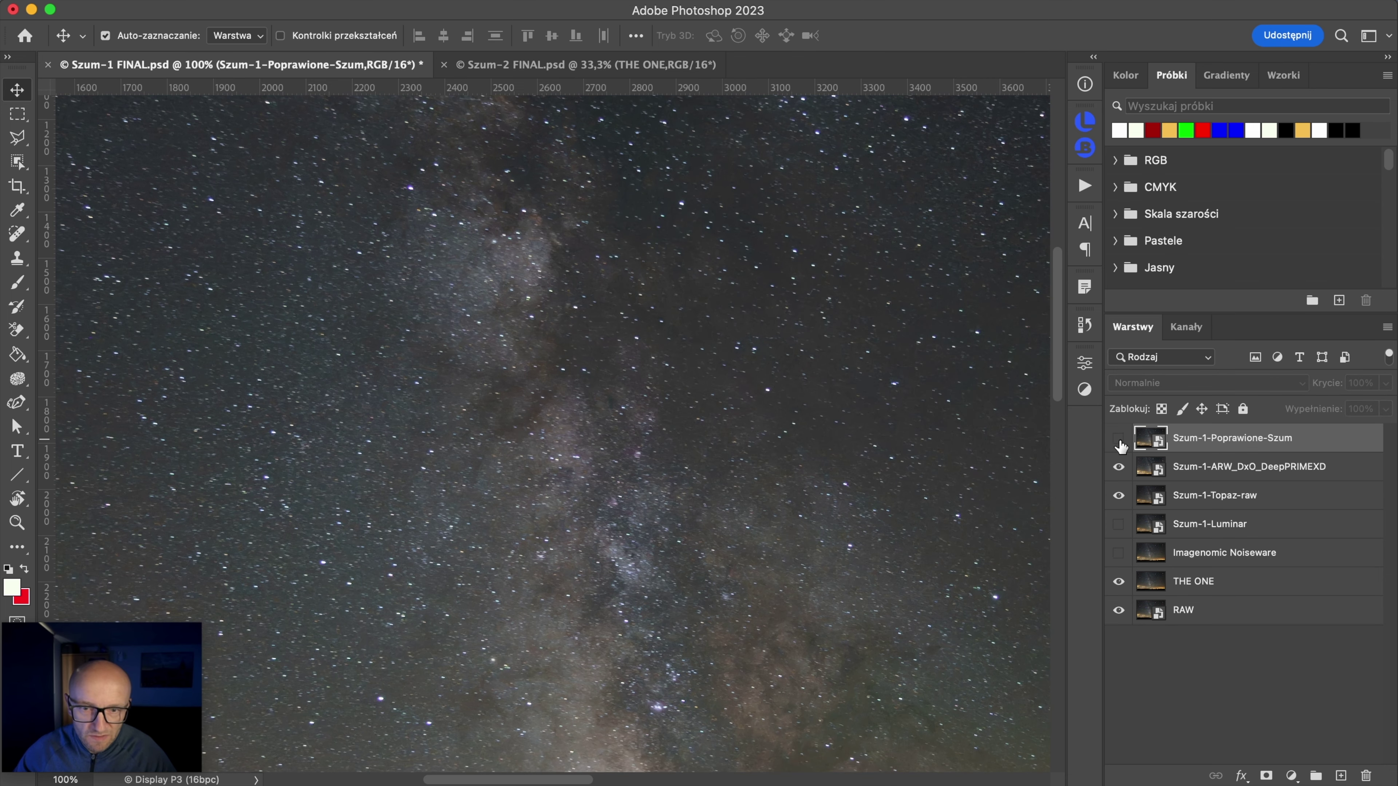
pyautogui.click(1119, 439)
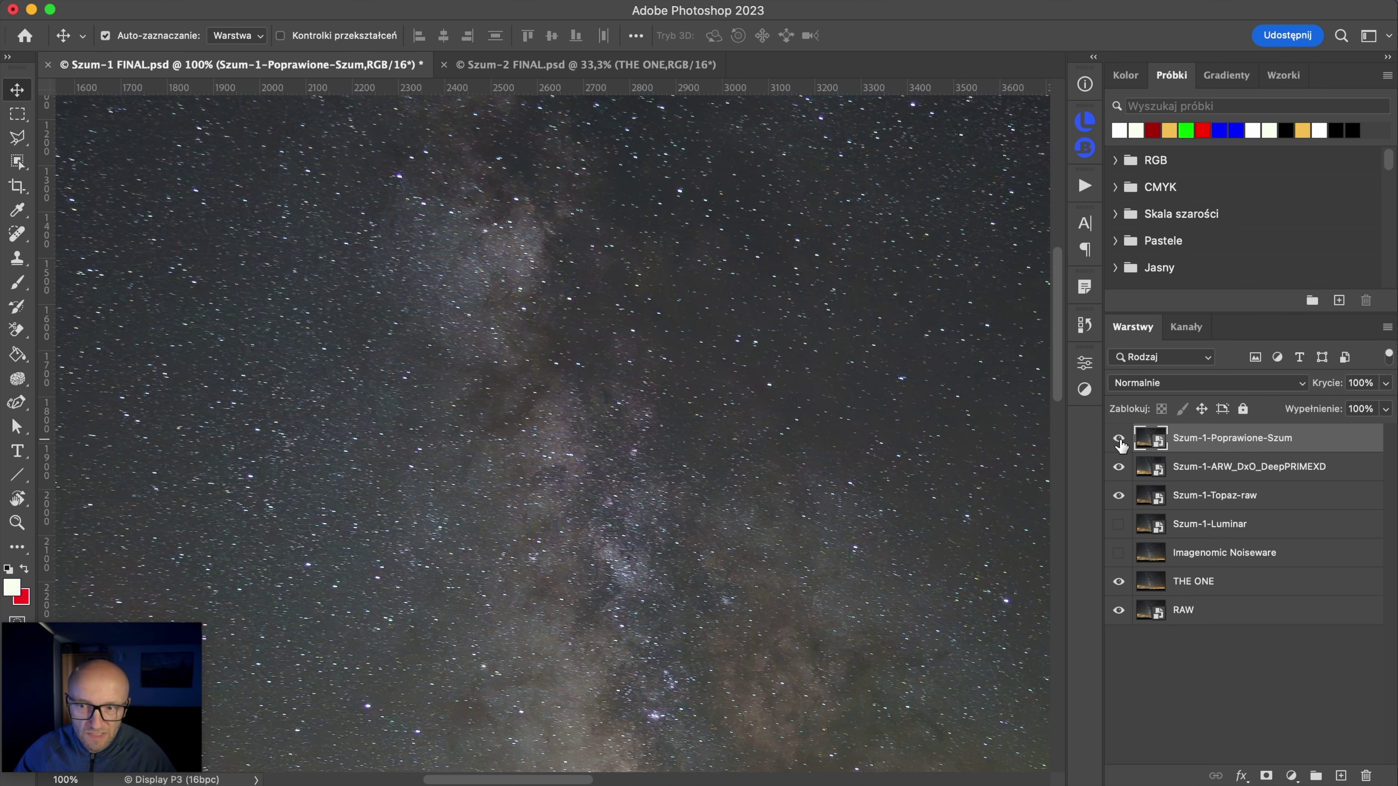
pyautogui.click(1120, 440)
pyautogui.click(1119, 440)
# Step: Keep comparing Poprawione-Szum against DxO from the left sky toward the Milky Way
pyautogui.moveTo(468, 428); pyautogui.dragTo(886, 487)
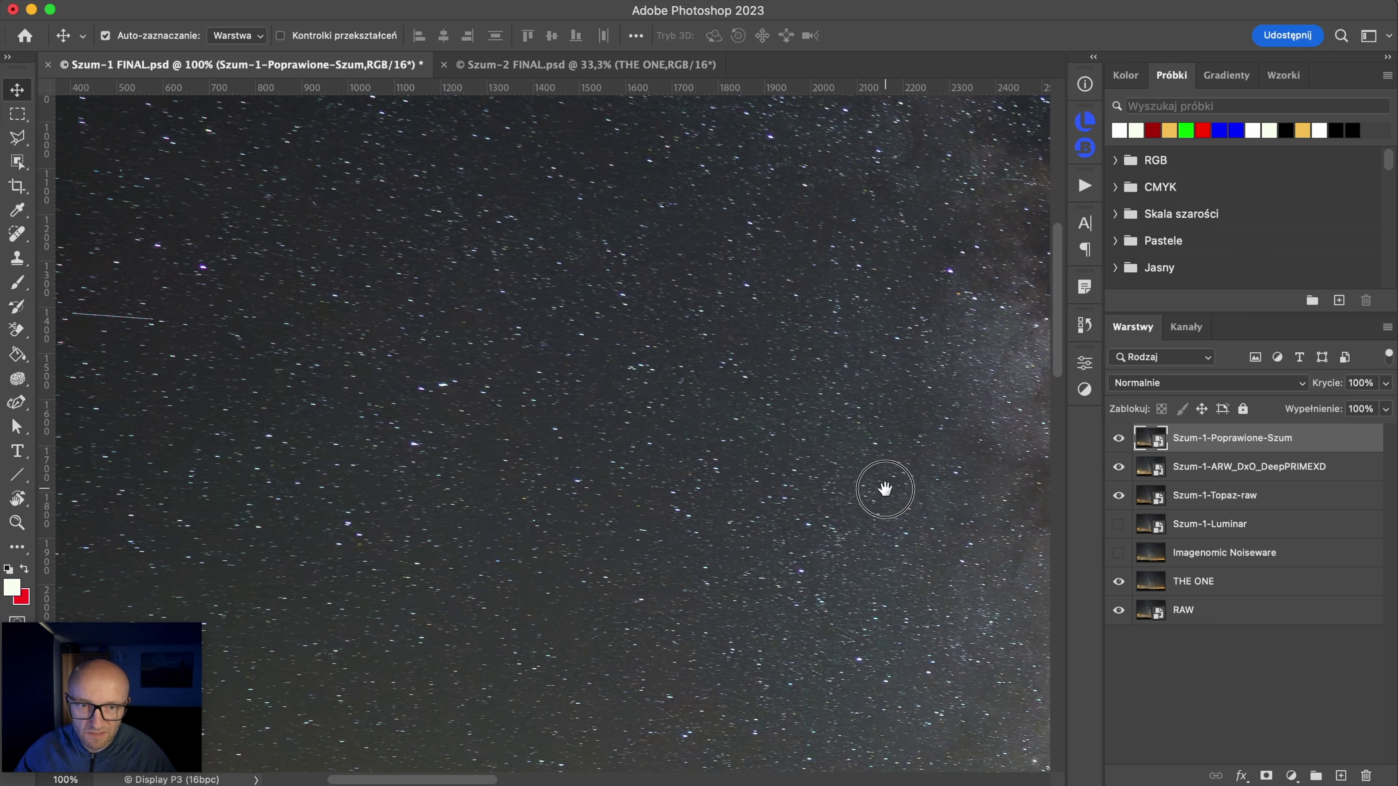
pyautogui.click(1119, 439)
pyautogui.click(1119, 440)
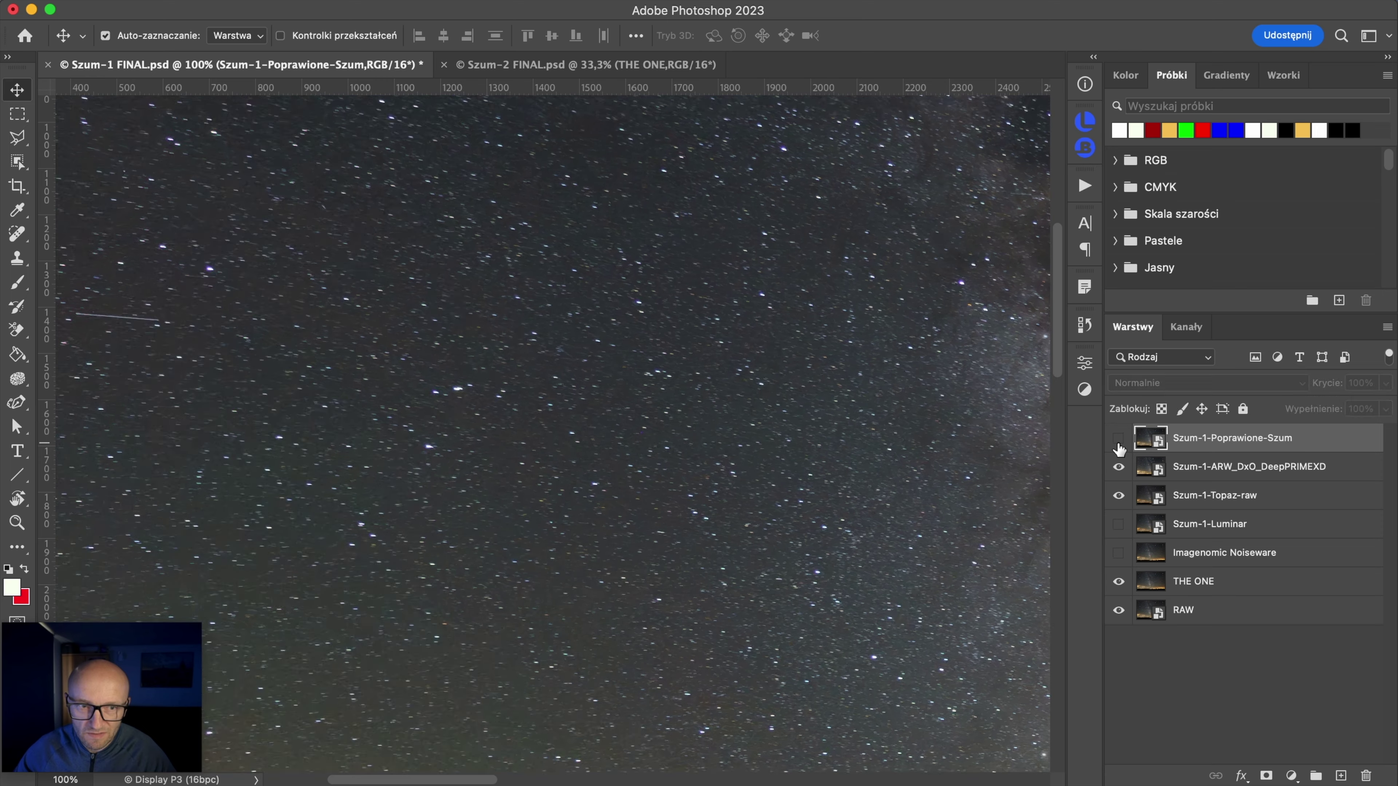
pyautogui.click(1120, 439)
pyautogui.moveTo(325, 415)
pyautogui.mouseDown()
pyautogui.moveTo(730, 624)
pyautogui.moveTo(708, 533)
pyautogui.moveTo(637, 628)
pyautogui.mouseUp()
pyautogui.moveTo(924, 509); pyautogui.dragTo(631, 510)
pyautogui.moveTo(847, 499); pyautogui.dragTo(655, 459)
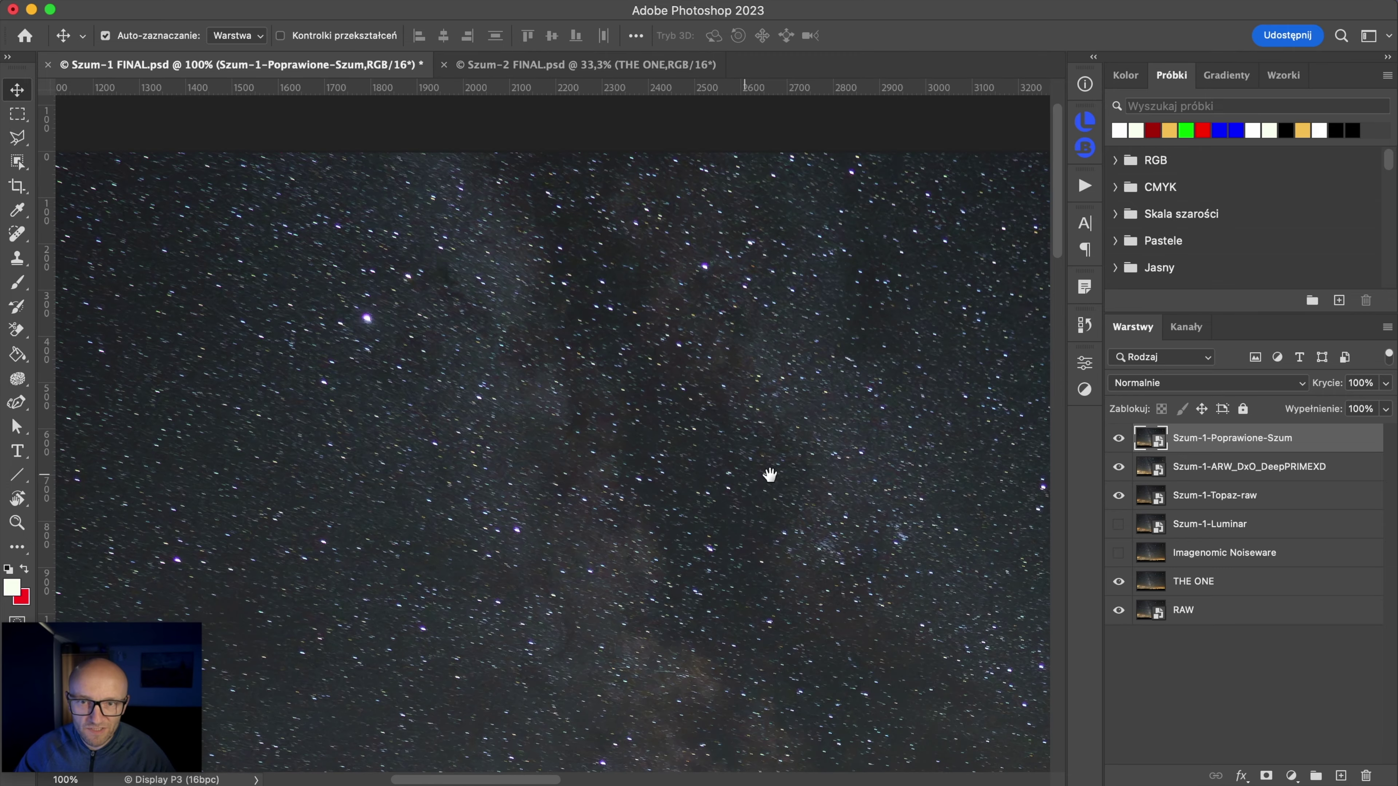
pyautogui.moveTo(847, 480); pyautogui.dragTo(732, 400)
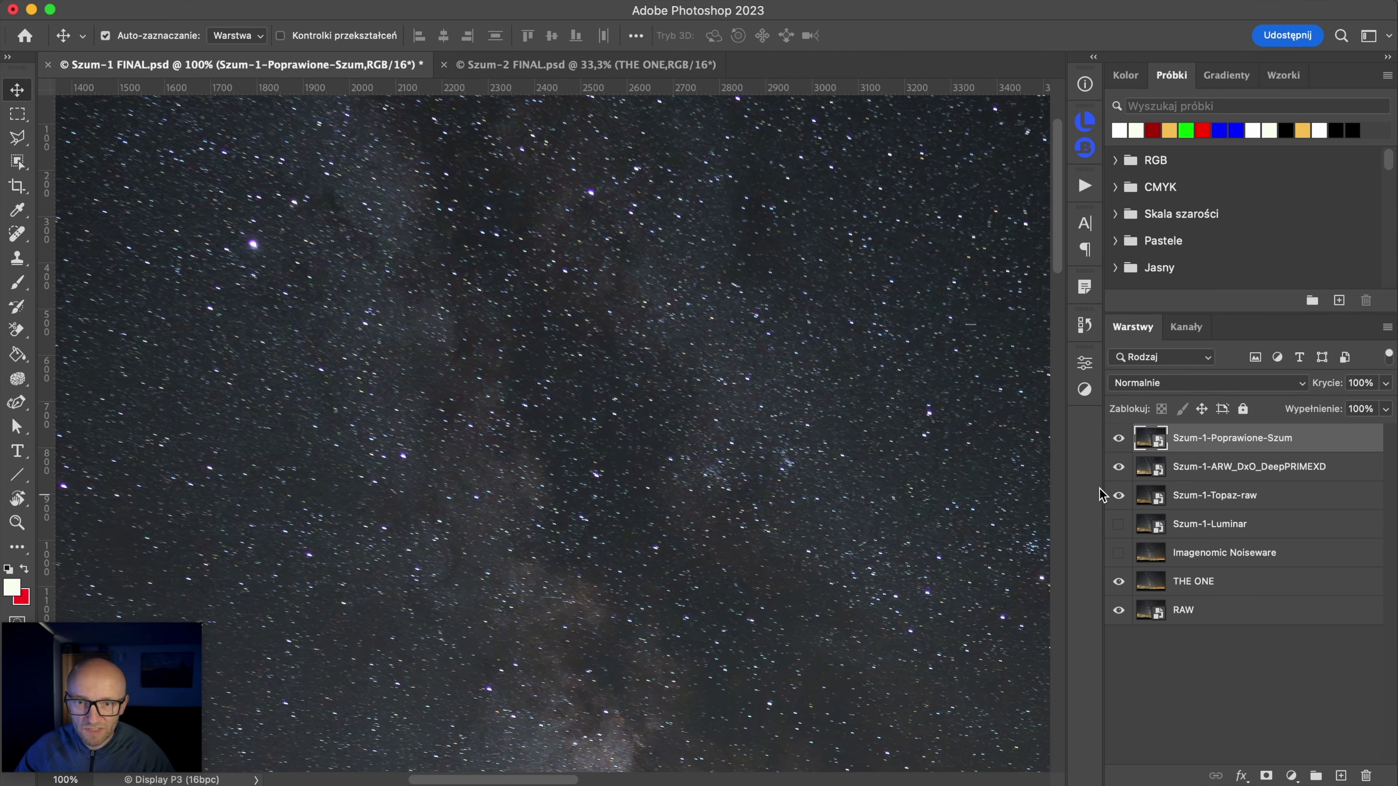
pyautogui.click(1120, 439)
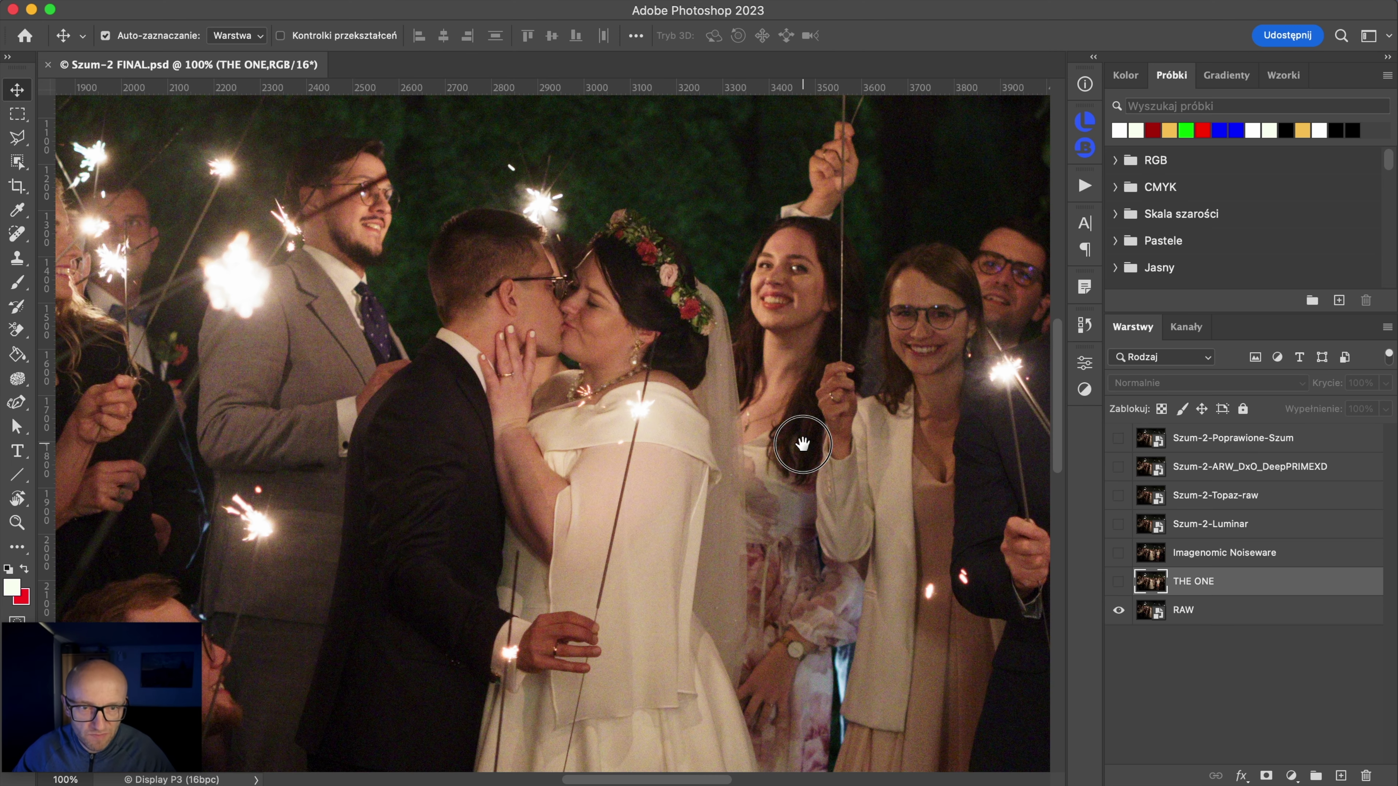
# Step: Flick THE ONE on and off over RAW to compare the guests on the right
pyautogui.moveTo(802, 444)
pyautogui.mouseDown()
pyautogui.moveTo(758, 462)
pyautogui.moveTo(657, 459)
pyautogui.mouseUp()
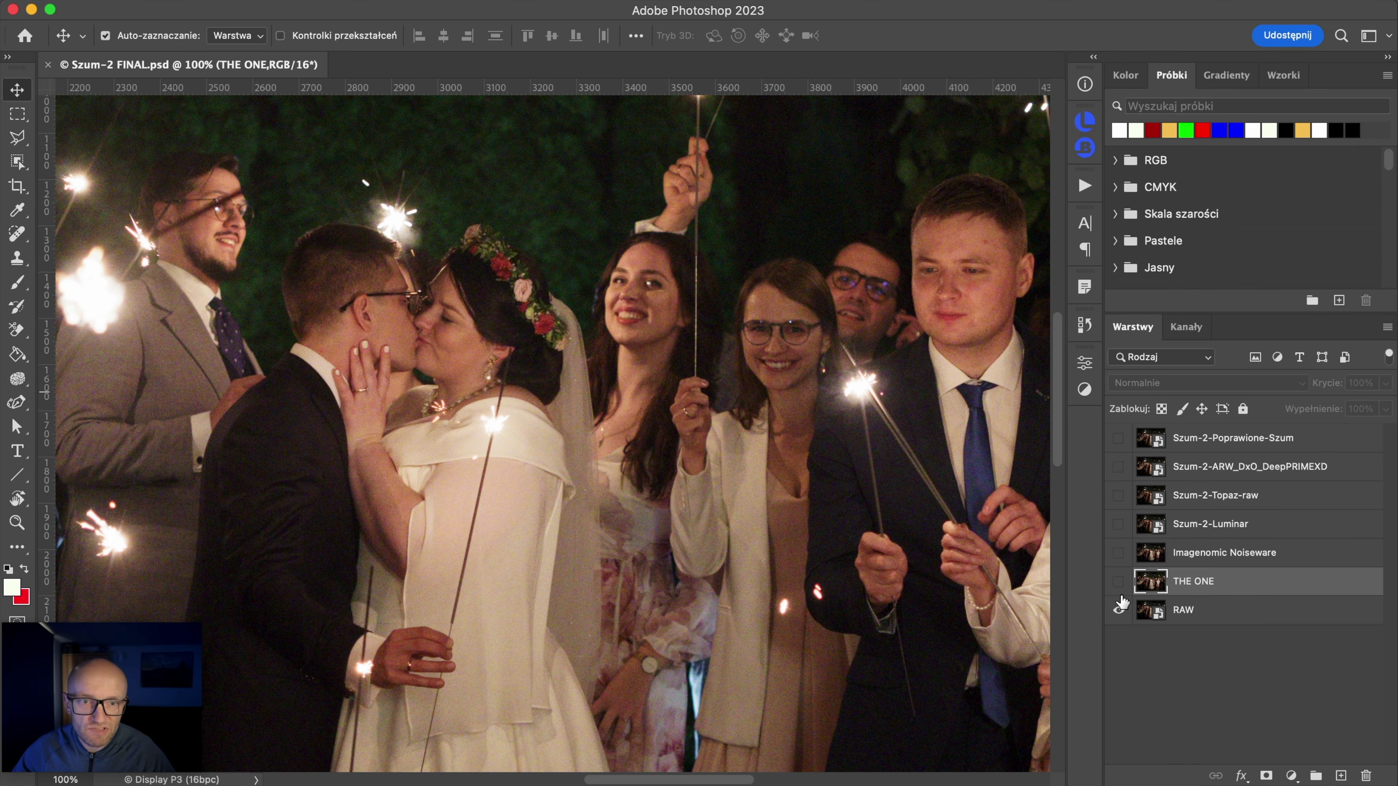
pyautogui.click(1119, 582)
pyautogui.click(1119, 583)
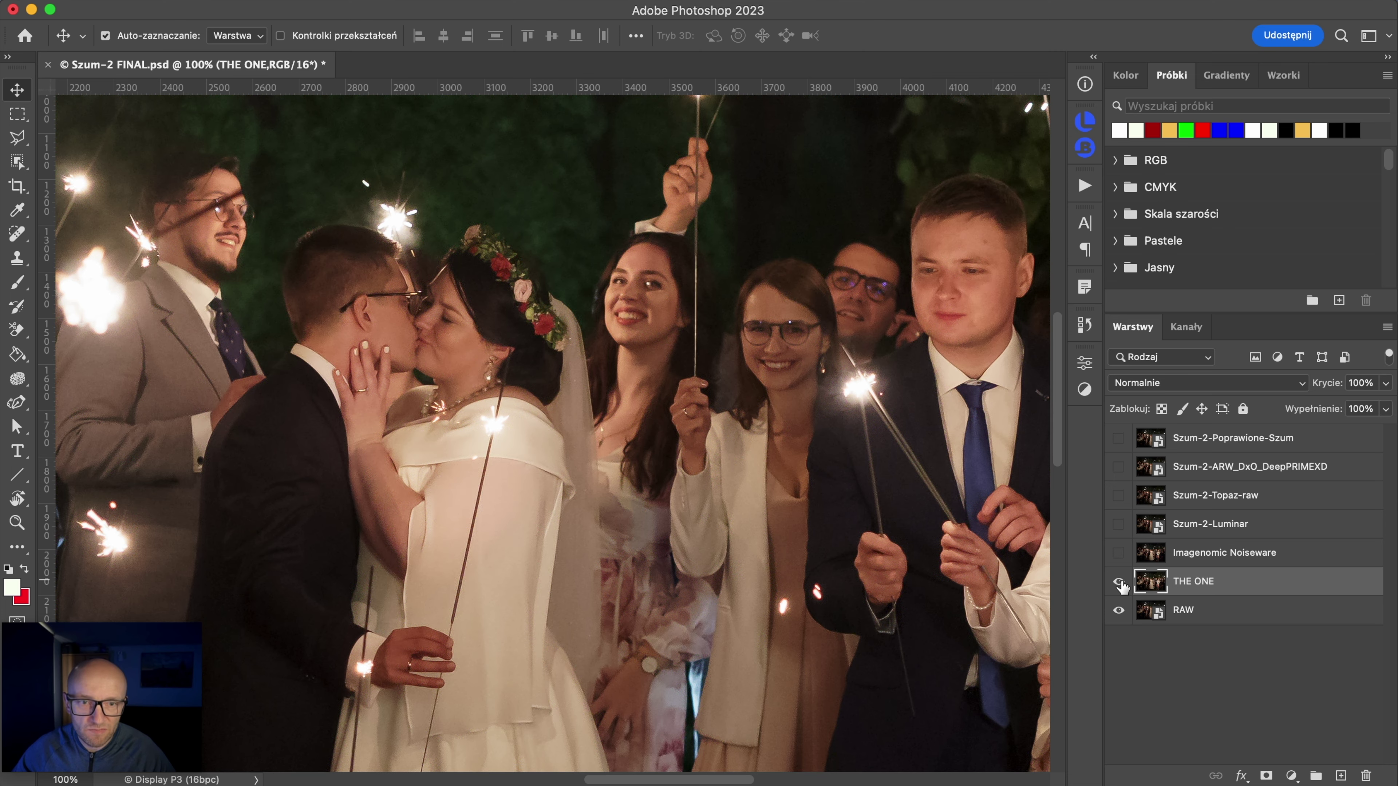
pyautogui.click(1119, 582)
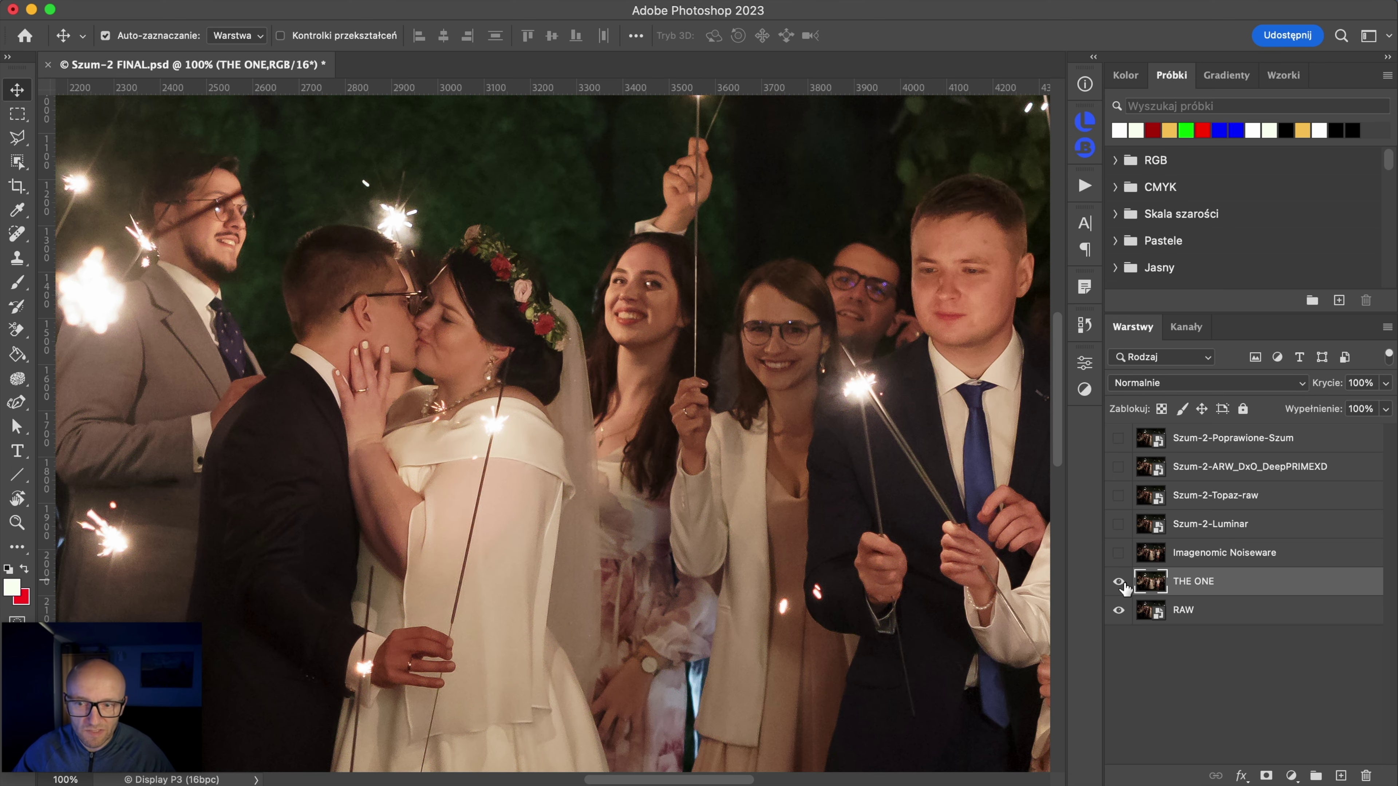
pyautogui.click(1119, 582)
# Step: Compare THE ONE against RAW again, ending visible with the bride and groom centred at 100%
pyautogui.hscroll(-15, 561, 363)
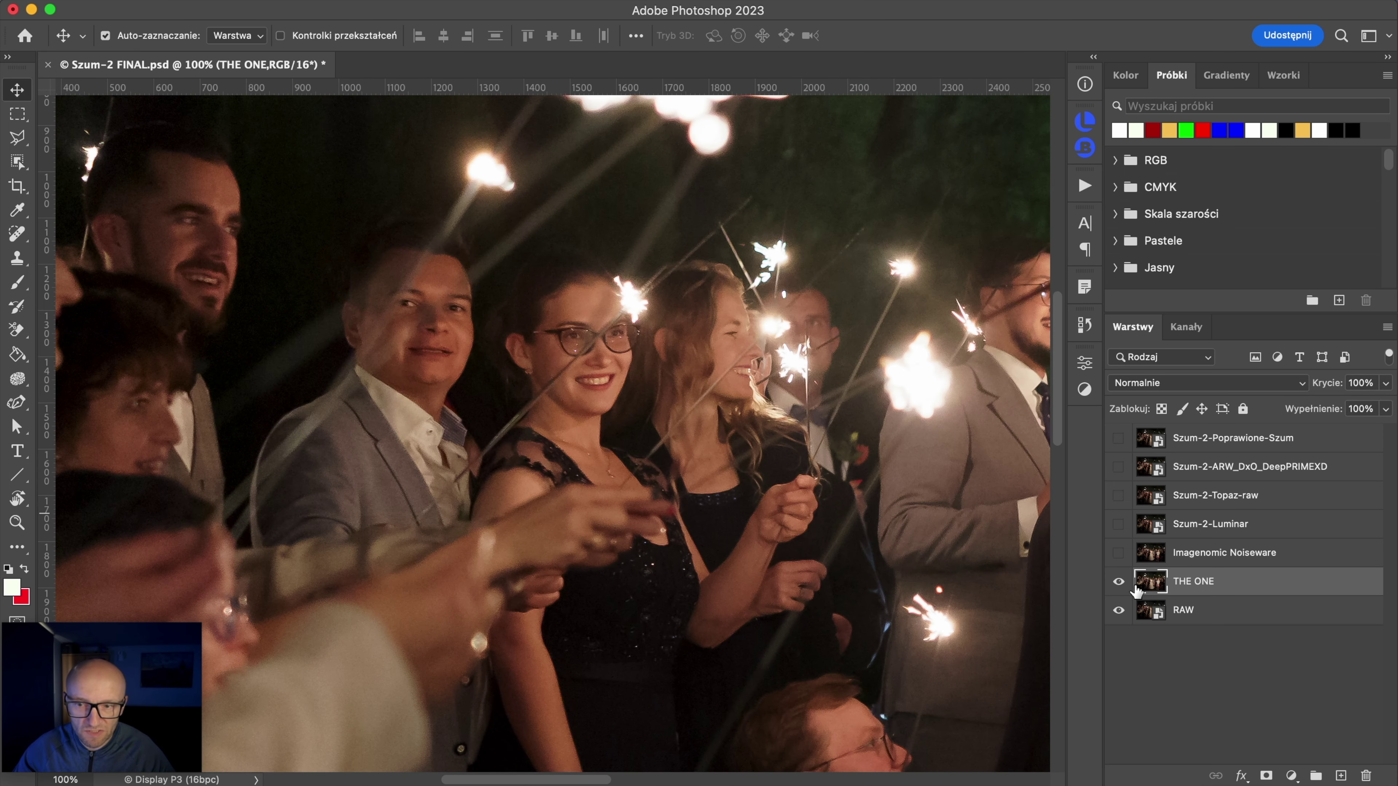
pyautogui.click(1119, 582)
pyautogui.click(1119, 582)
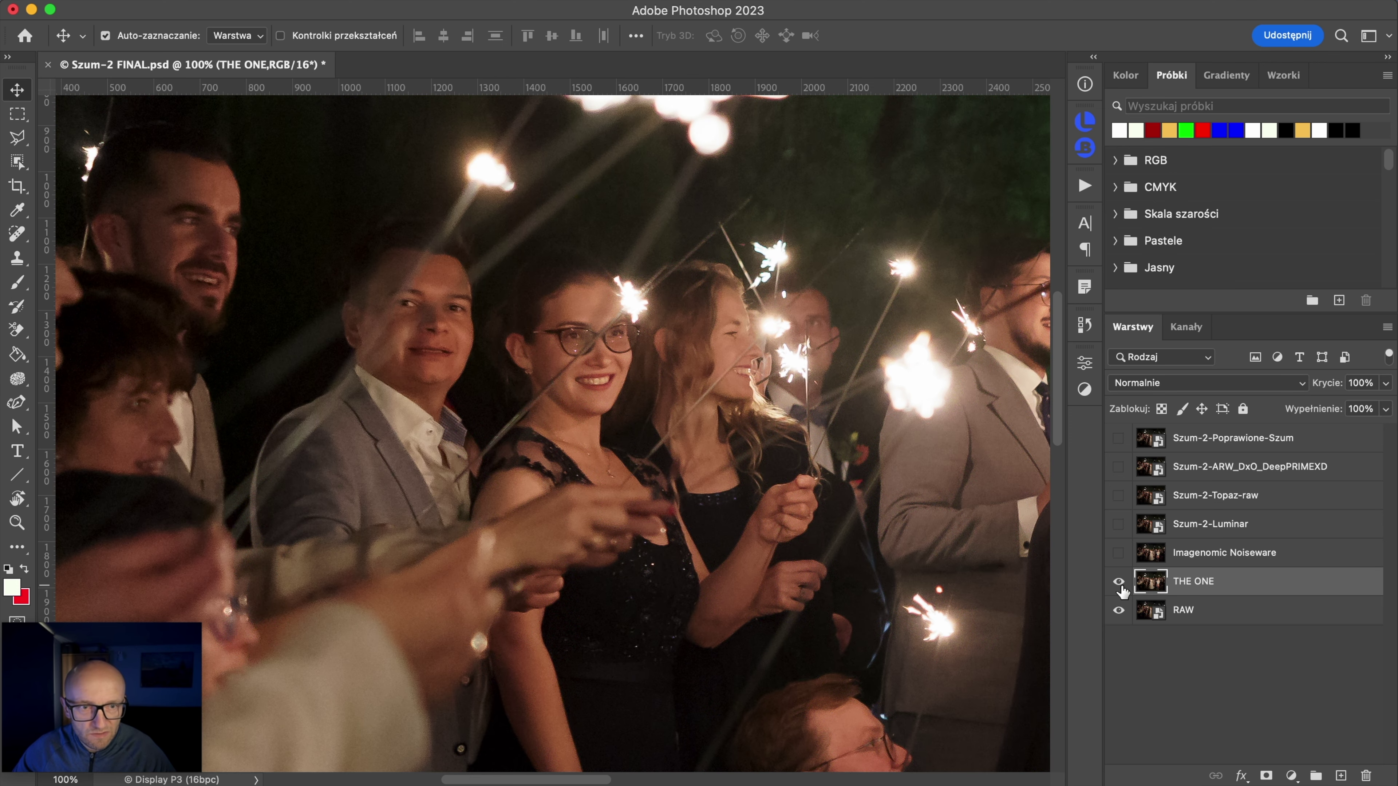
pyautogui.click(1119, 582)
pyautogui.click(1119, 582)
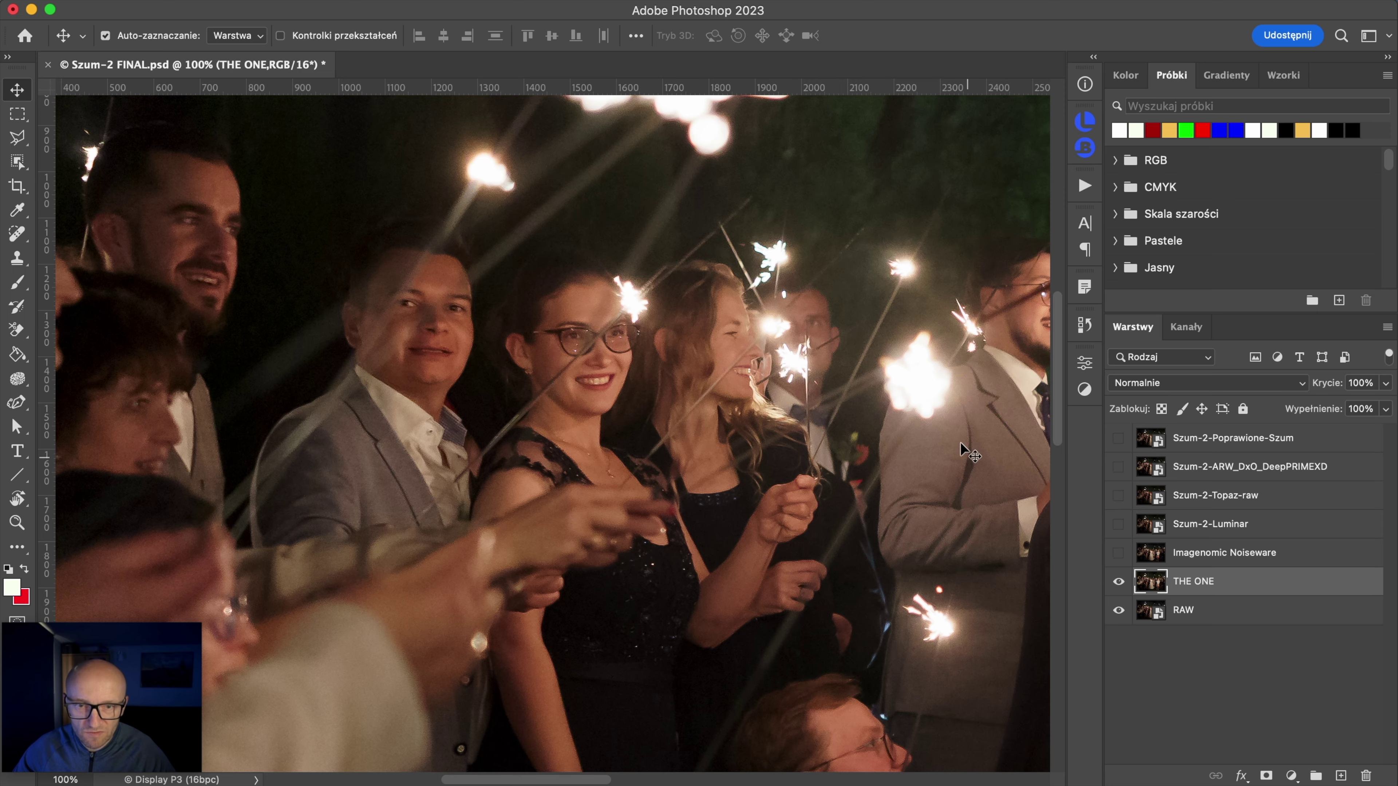
pyautogui.moveTo(960, 375); pyautogui.dragTo(304, 480)
pyautogui.moveTo(626, 588); pyautogui.dragTo(573, 371)
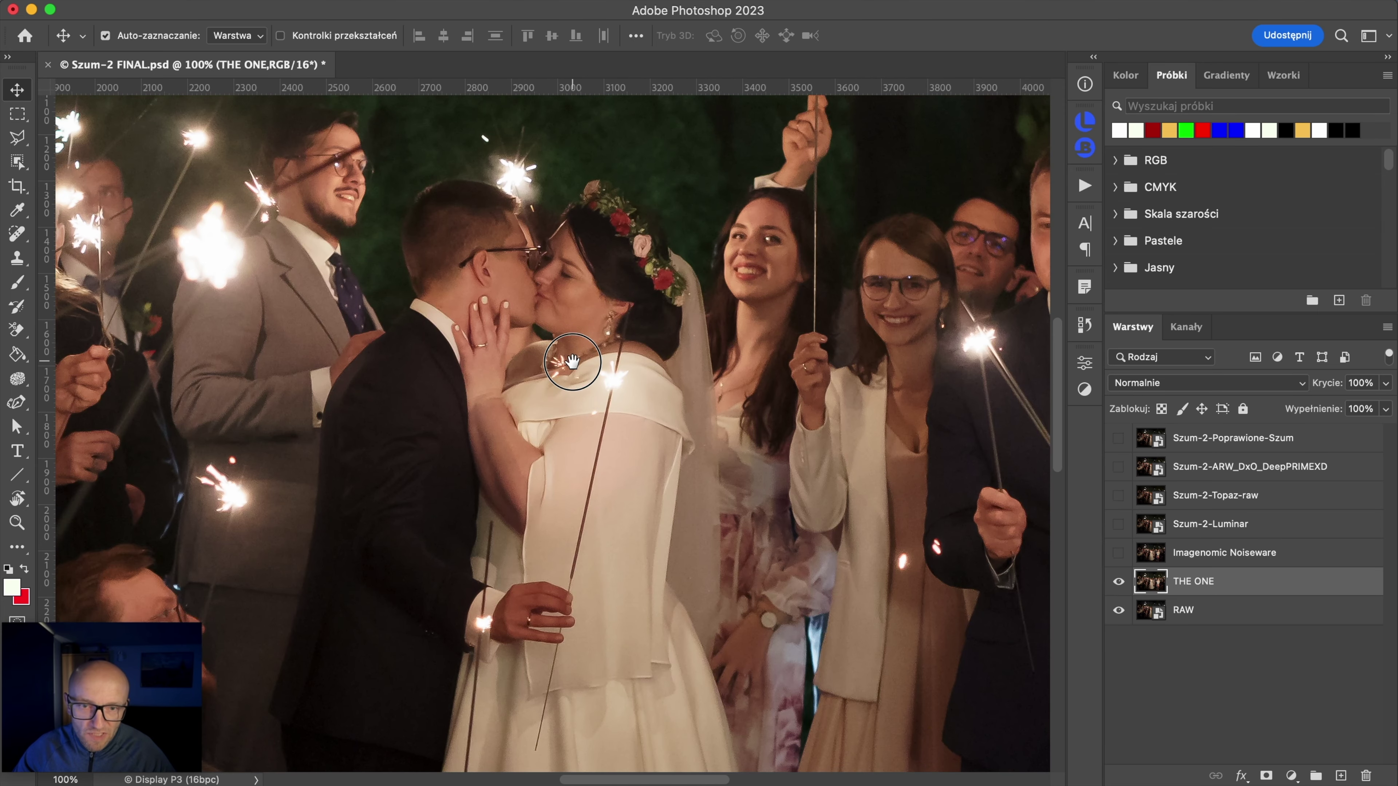
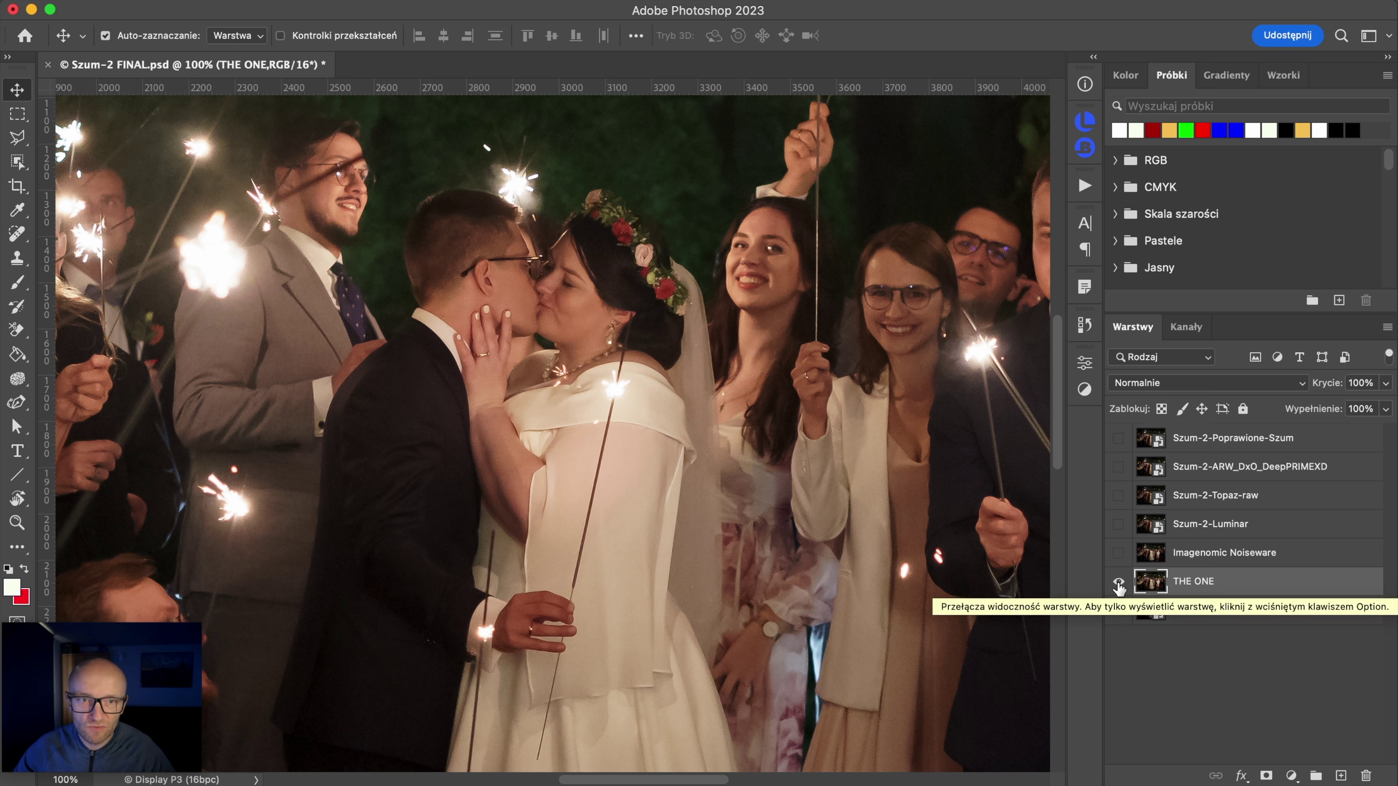
# Step: Compare THE ONE against RAW, then toggle Noiseware on the guests right of the couple
pyautogui.click(1117, 582)
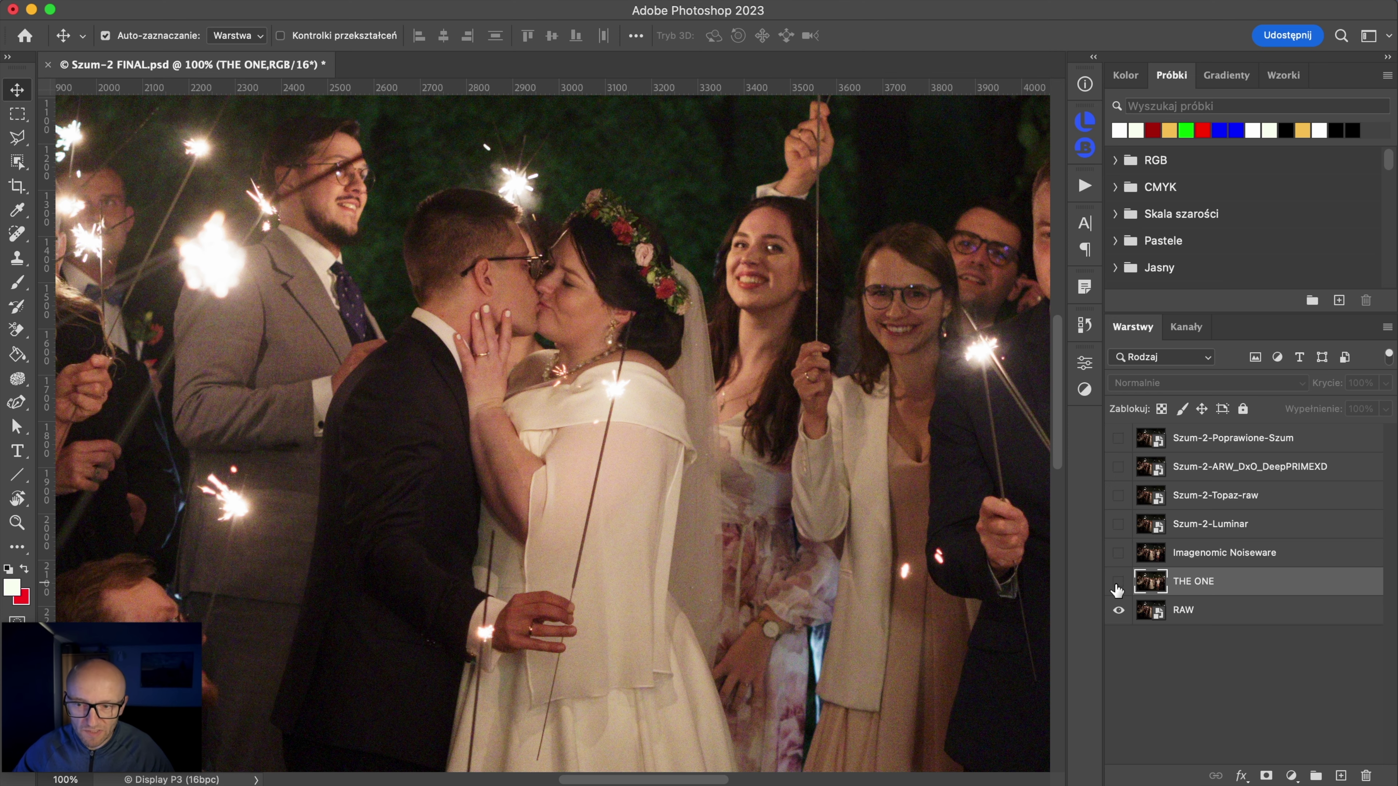
pyautogui.click(1117, 584)
pyautogui.moveTo(770, 342); pyautogui.dragTo(621, 396)
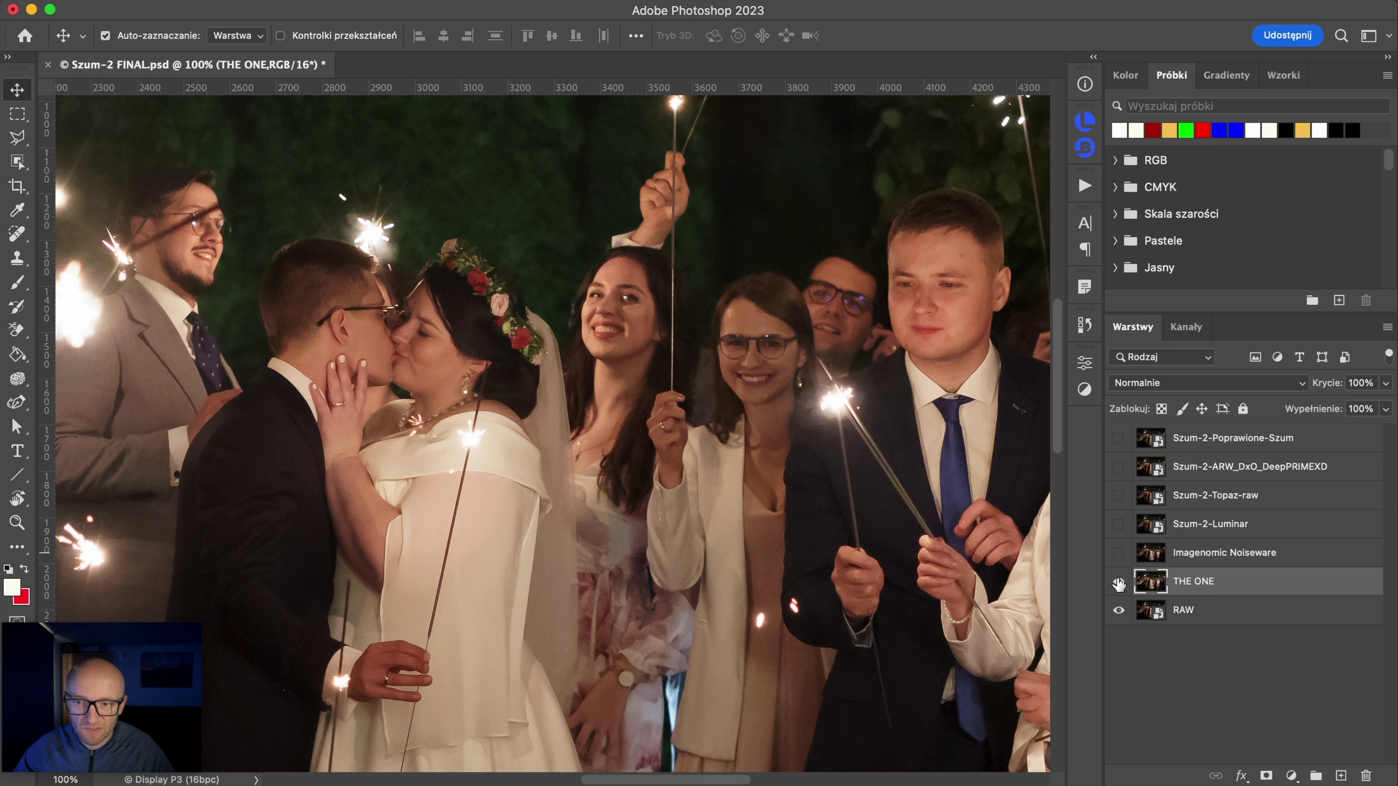
pyautogui.click(1118, 554)
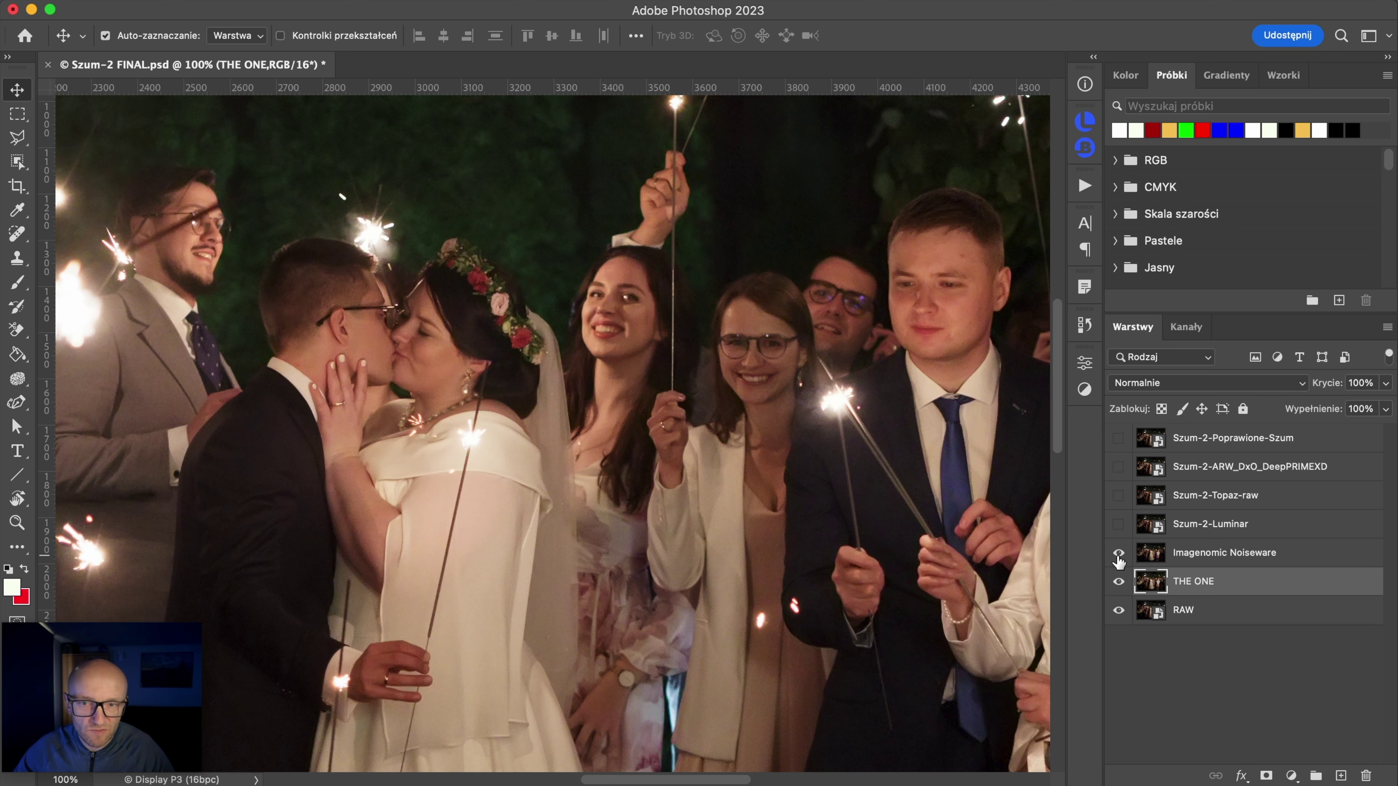
pyautogui.click(1117, 554)
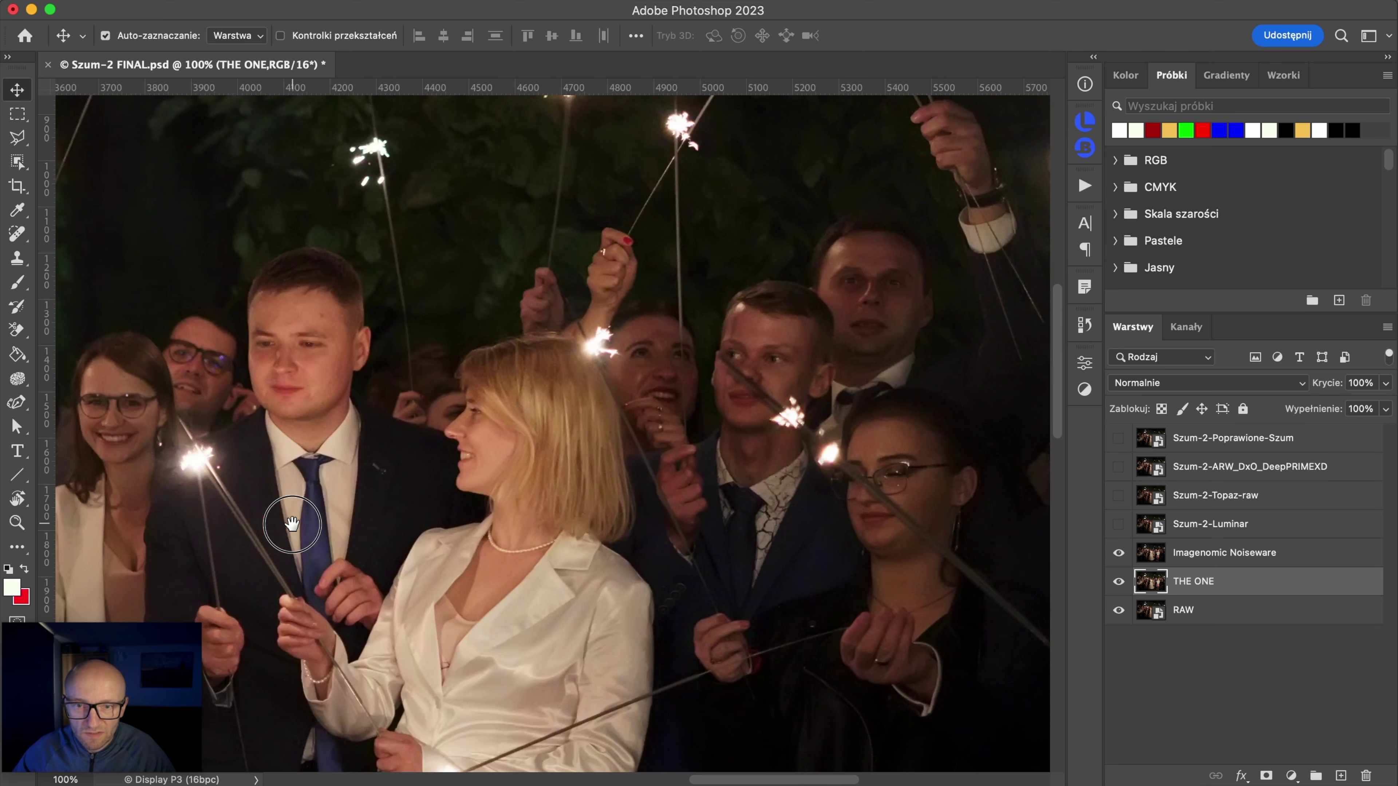
pyautogui.hscroll(10, 556, 443)
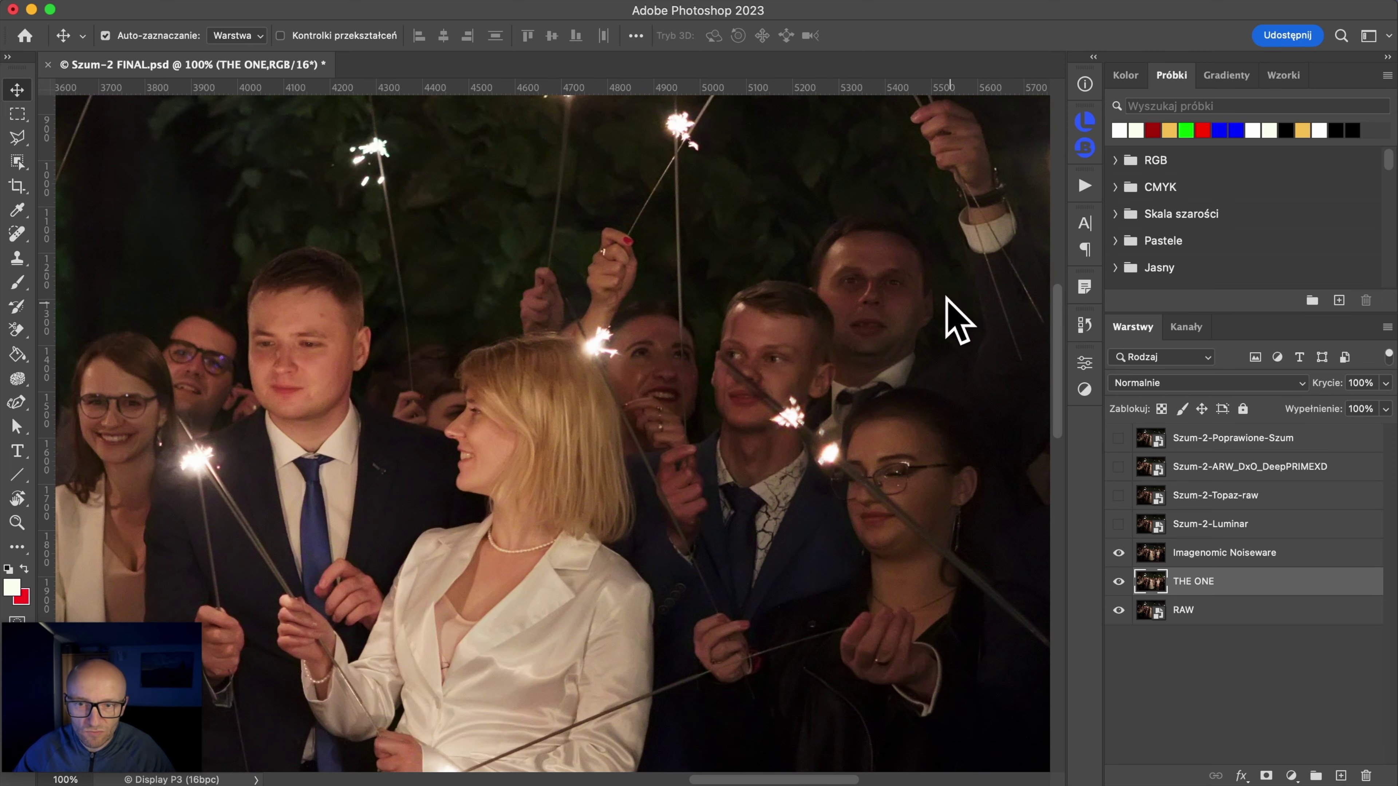
pyautogui.click(1118, 553)
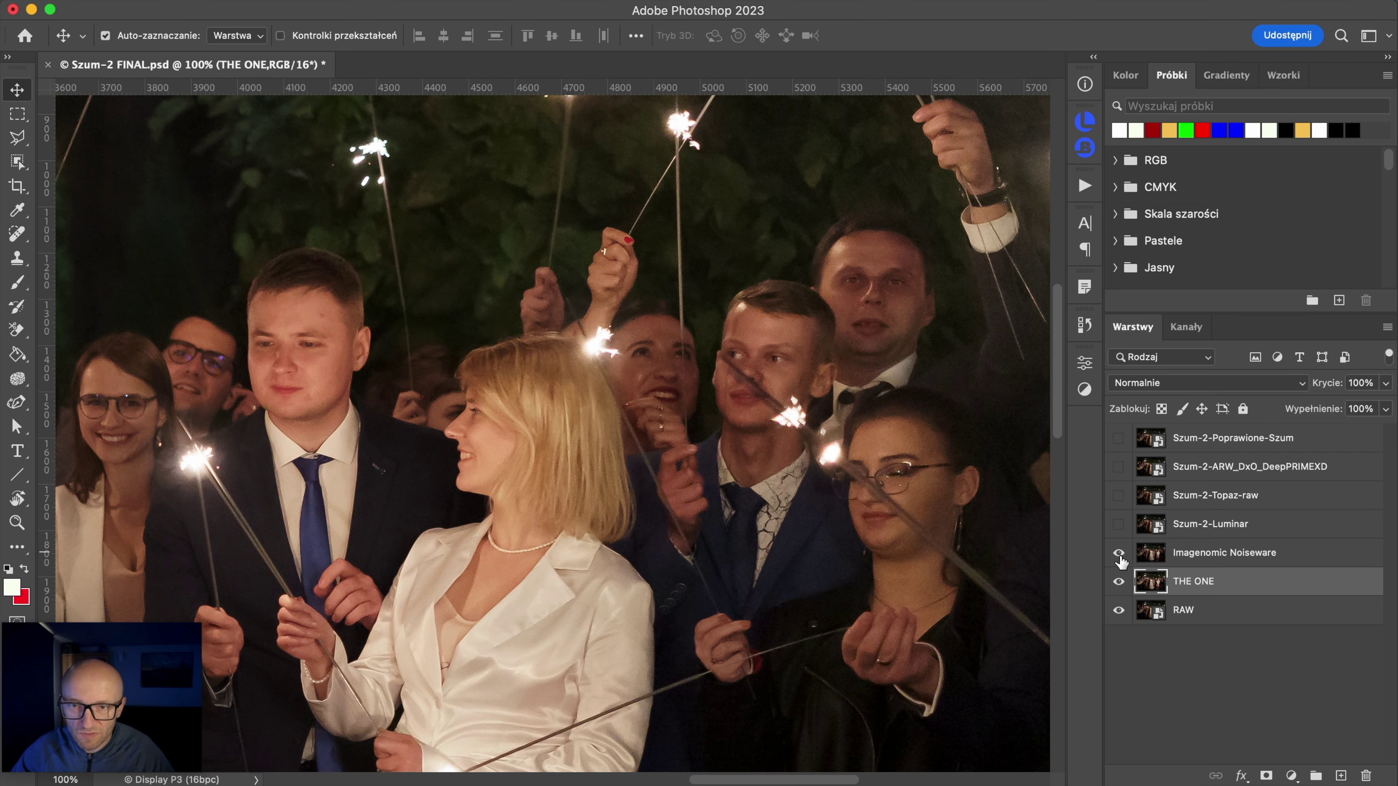
pyautogui.click(1119, 553)
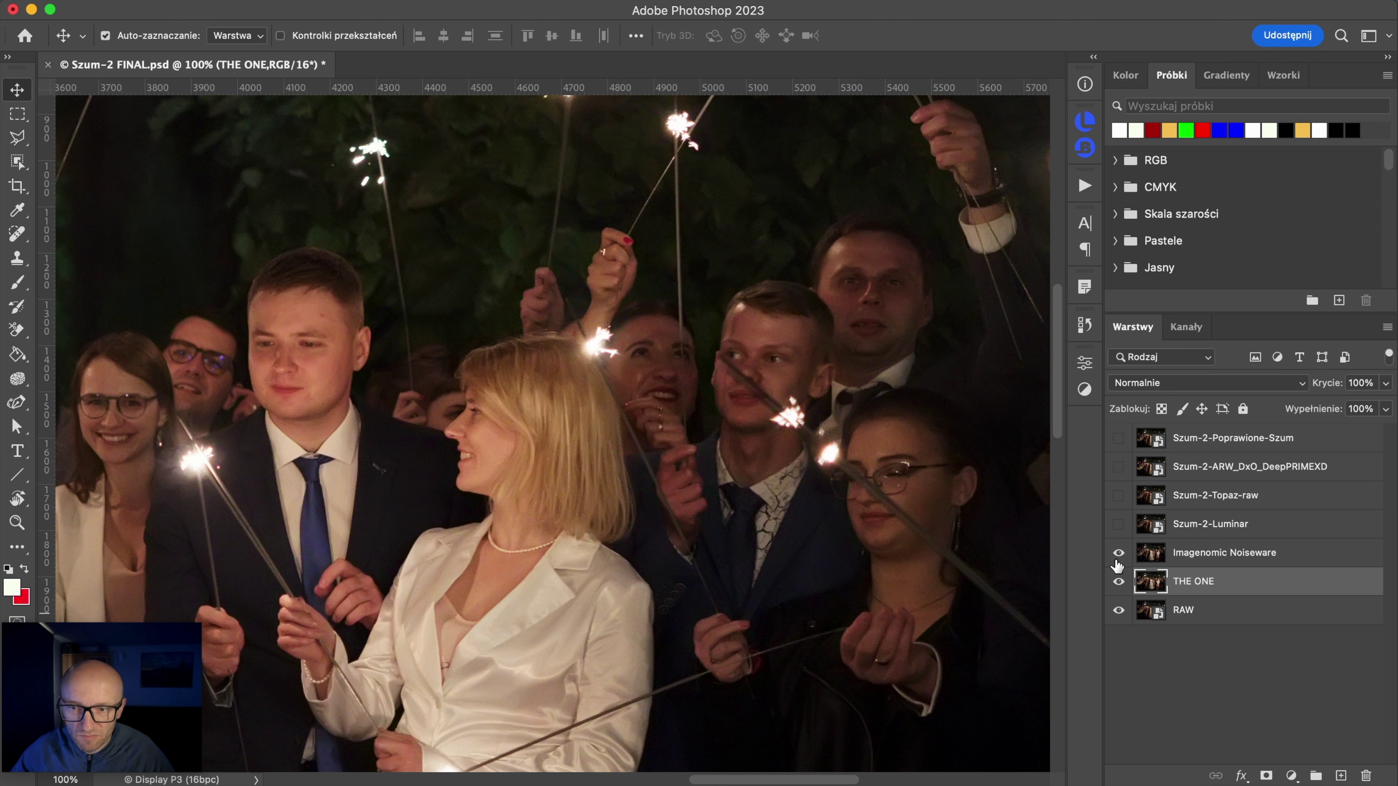
# Step: Flick the Imagenomic Noiseware layer on and off over the left-side guests
pyautogui.click(1118, 554)
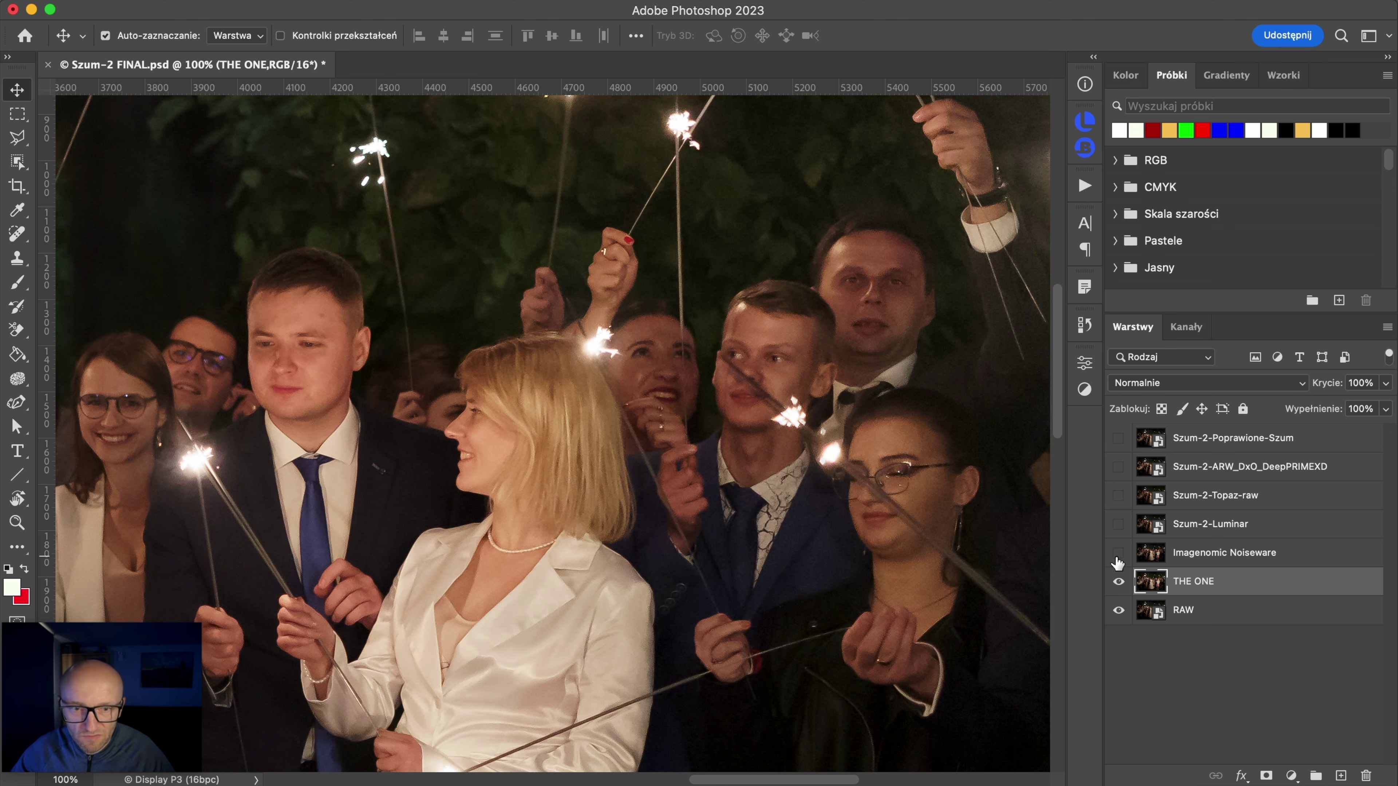
pyautogui.click(1118, 555)
pyautogui.click(1118, 554)
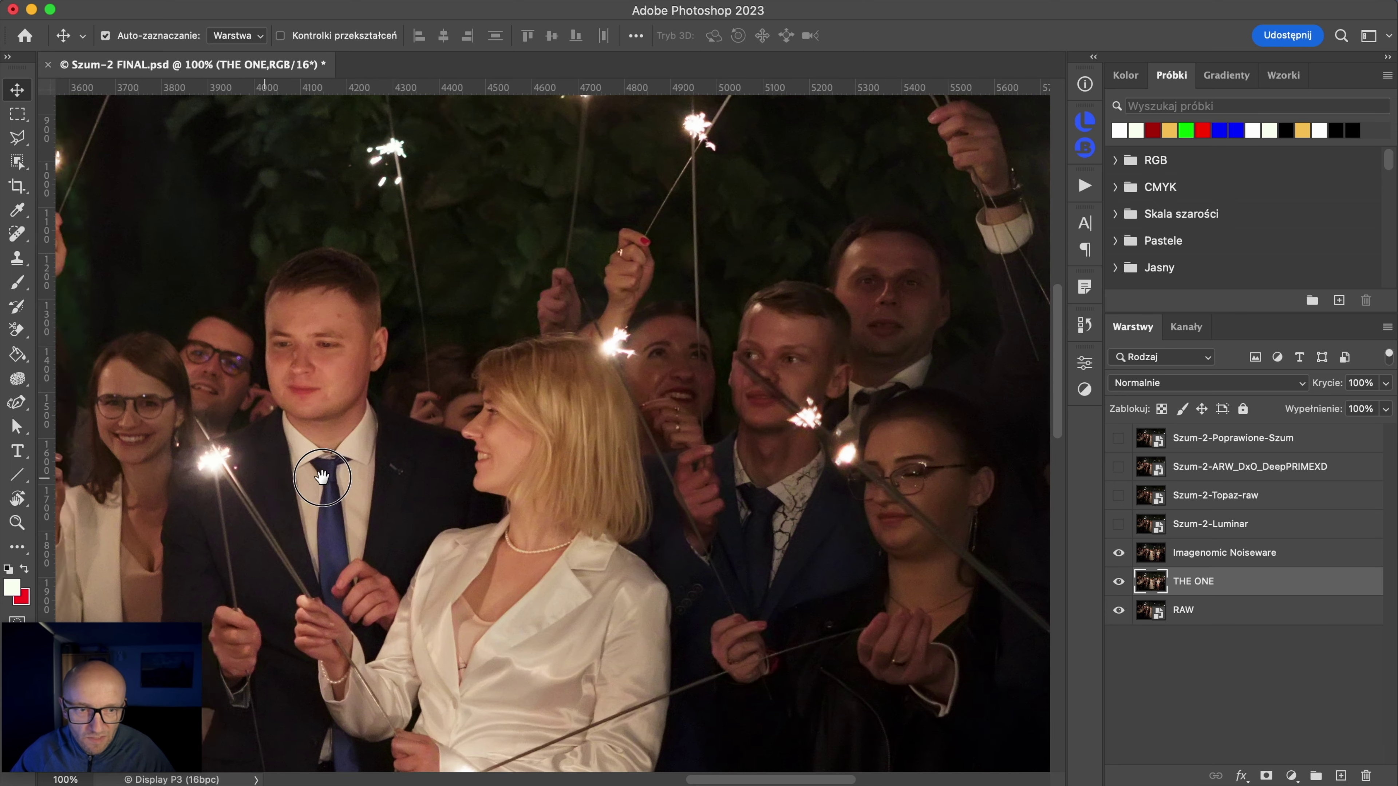
pyautogui.hscroll(-10, 749, 431)
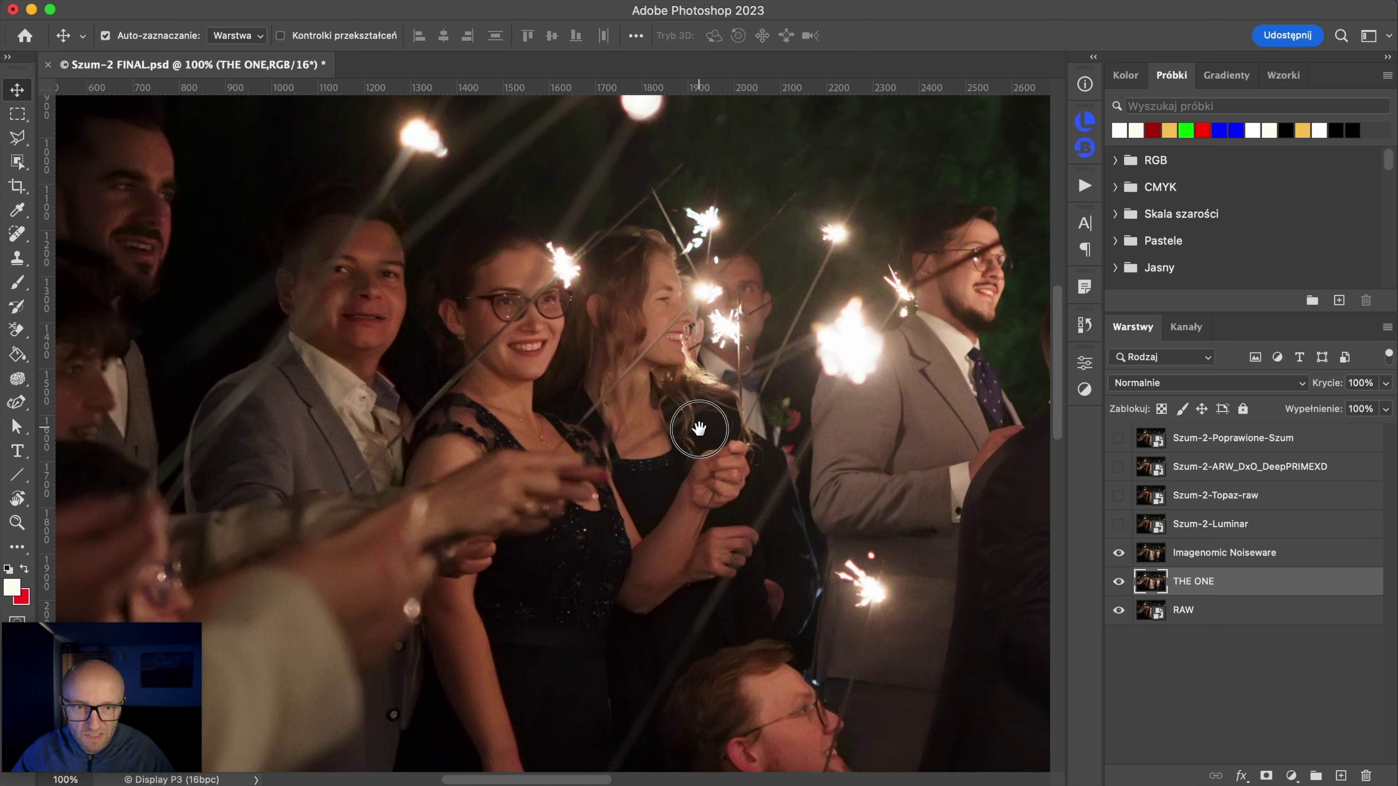
pyautogui.moveTo(699, 428); pyautogui.dragTo(714, 442)
pyautogui.click(1118, 553)
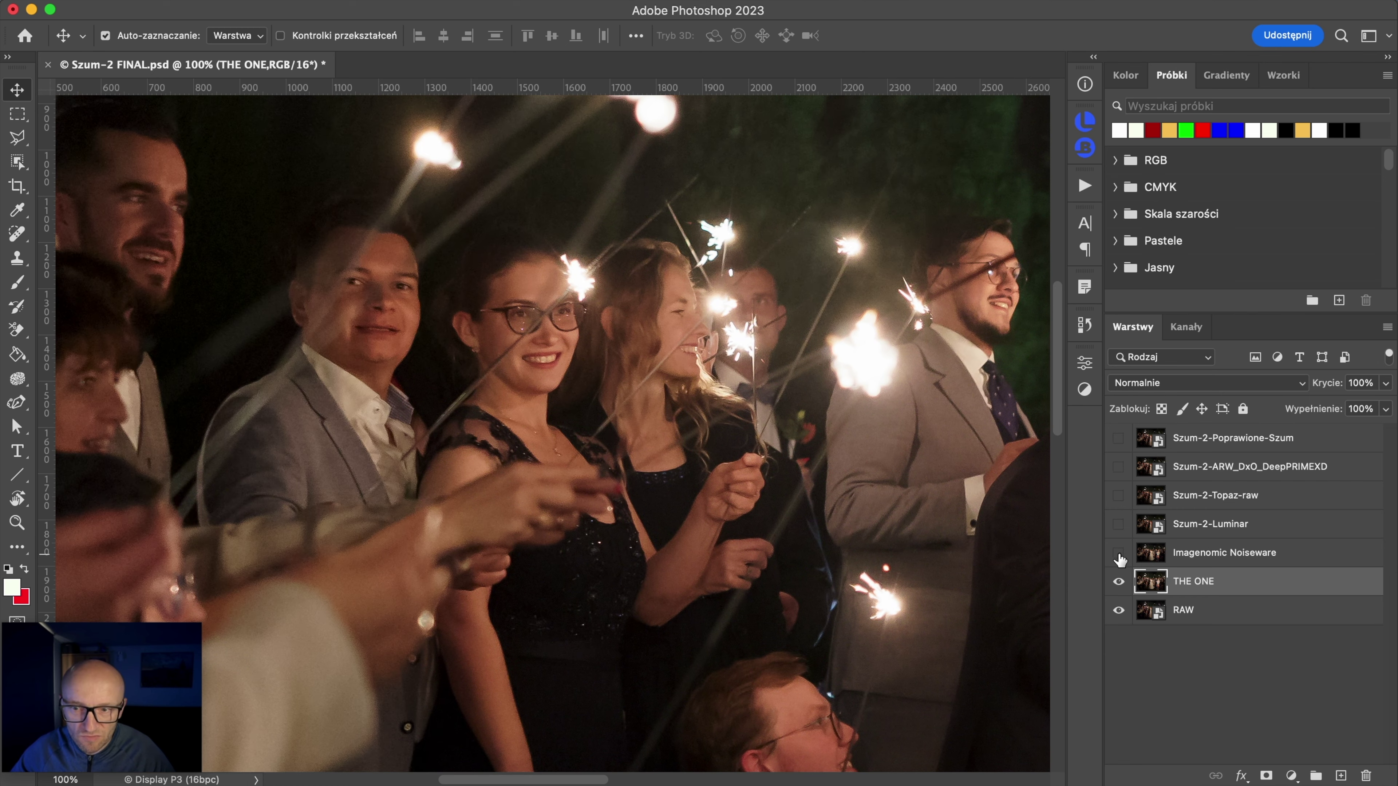
pyautogui.click(1118, 553)
# Step: Compare the kissing couple with and without Noiseware, ending with Noiseware hidden
pyautogui.moveTo(765, 484); pyautogui.dragTo(256, 484)
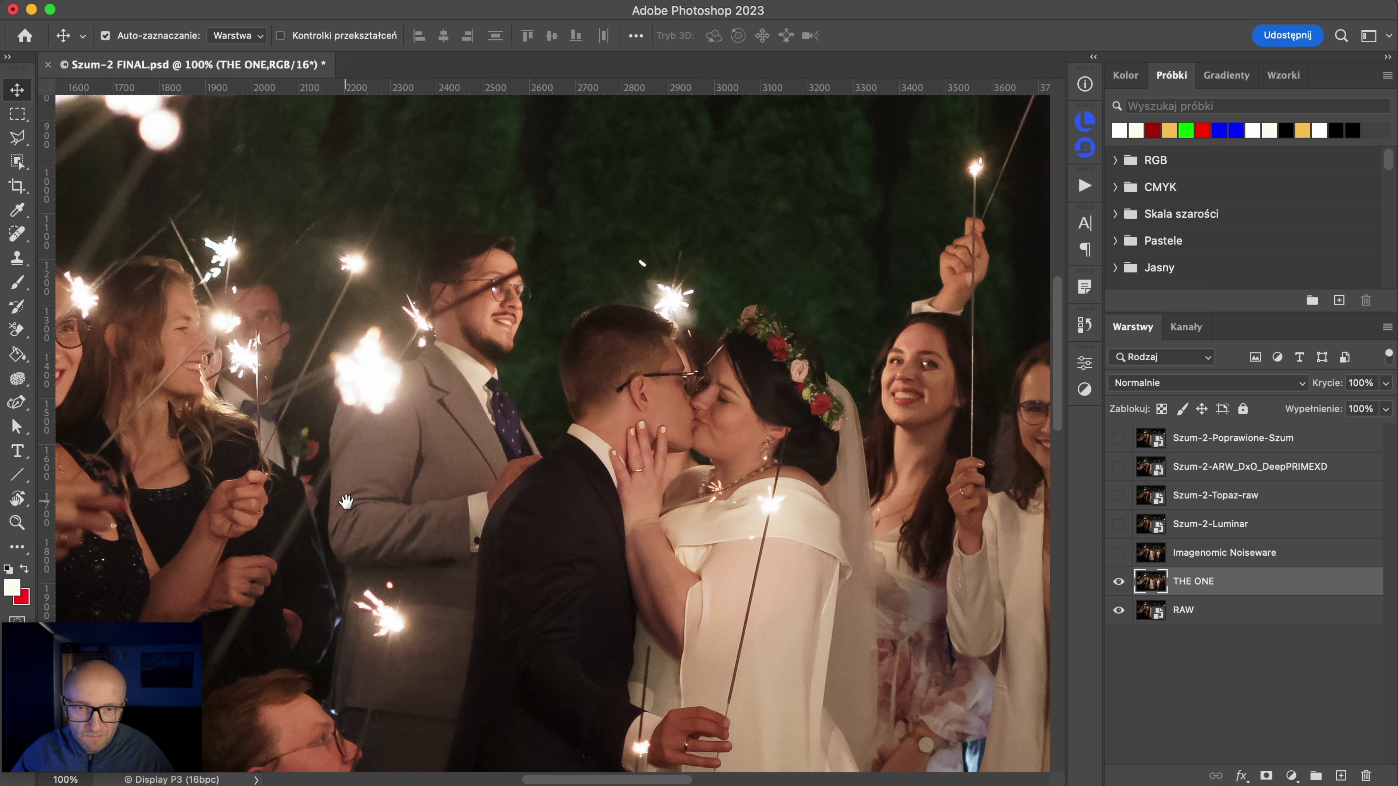
pyautogui.click(1120, 553)
pyautogui.hscroll(5, 551, 441)
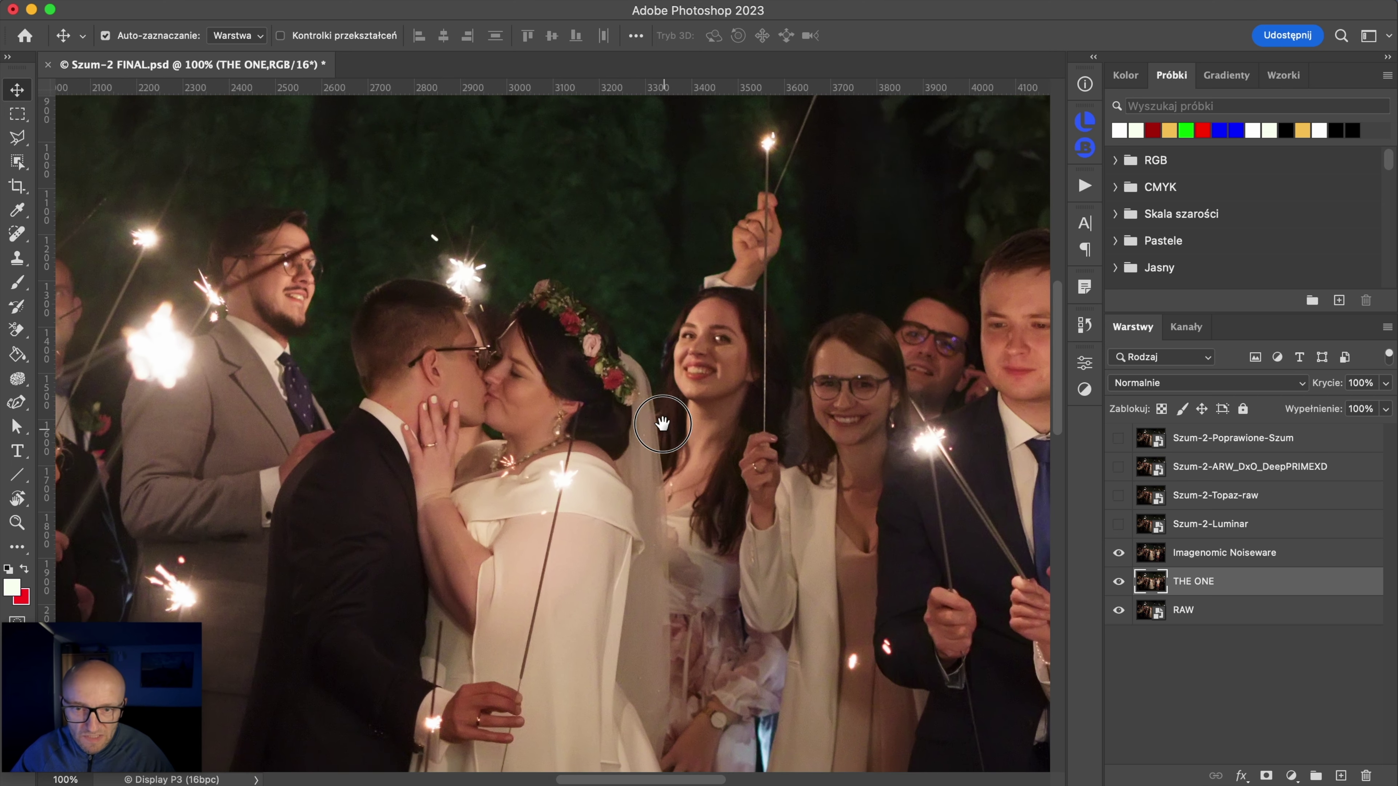
pyautogui.click(1118, 553)
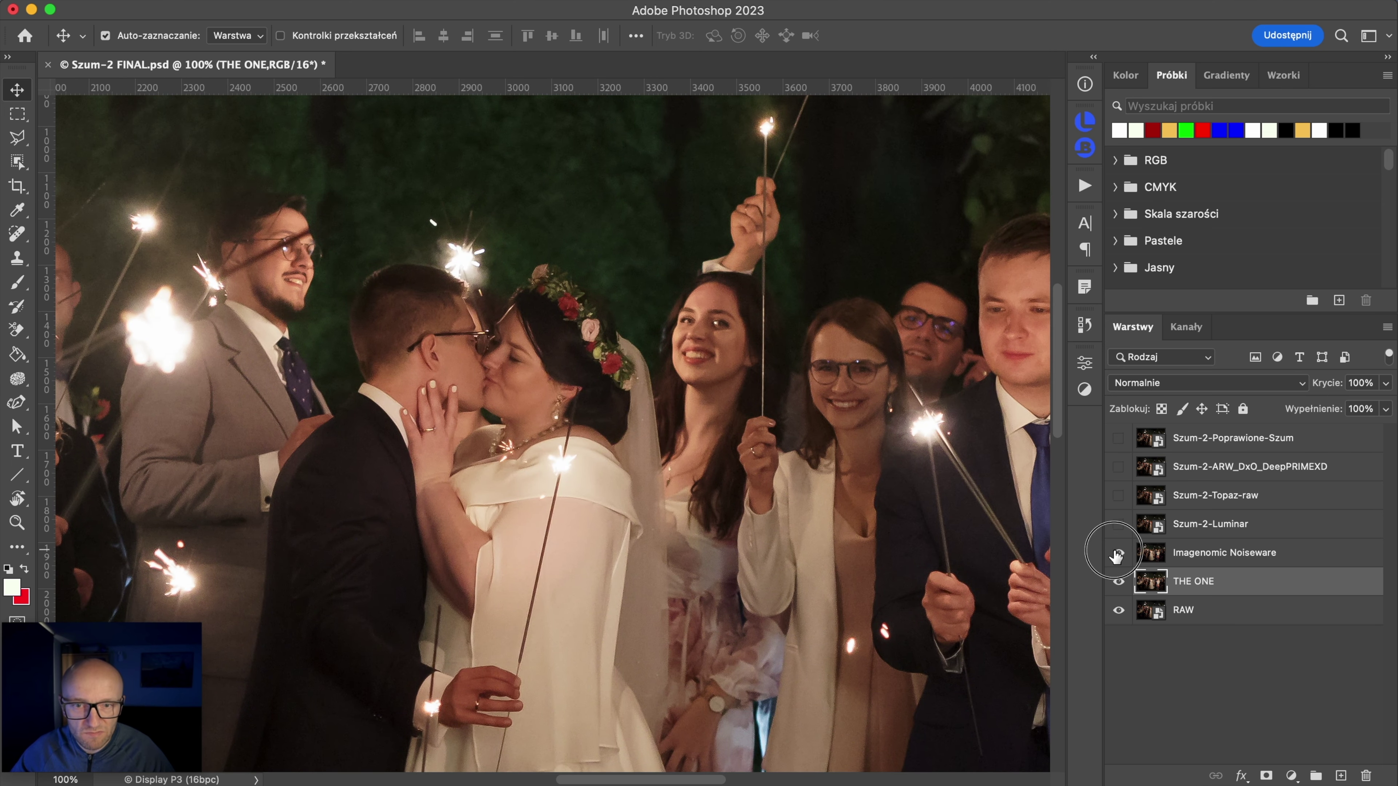
pyautogui.click(1118, 553)
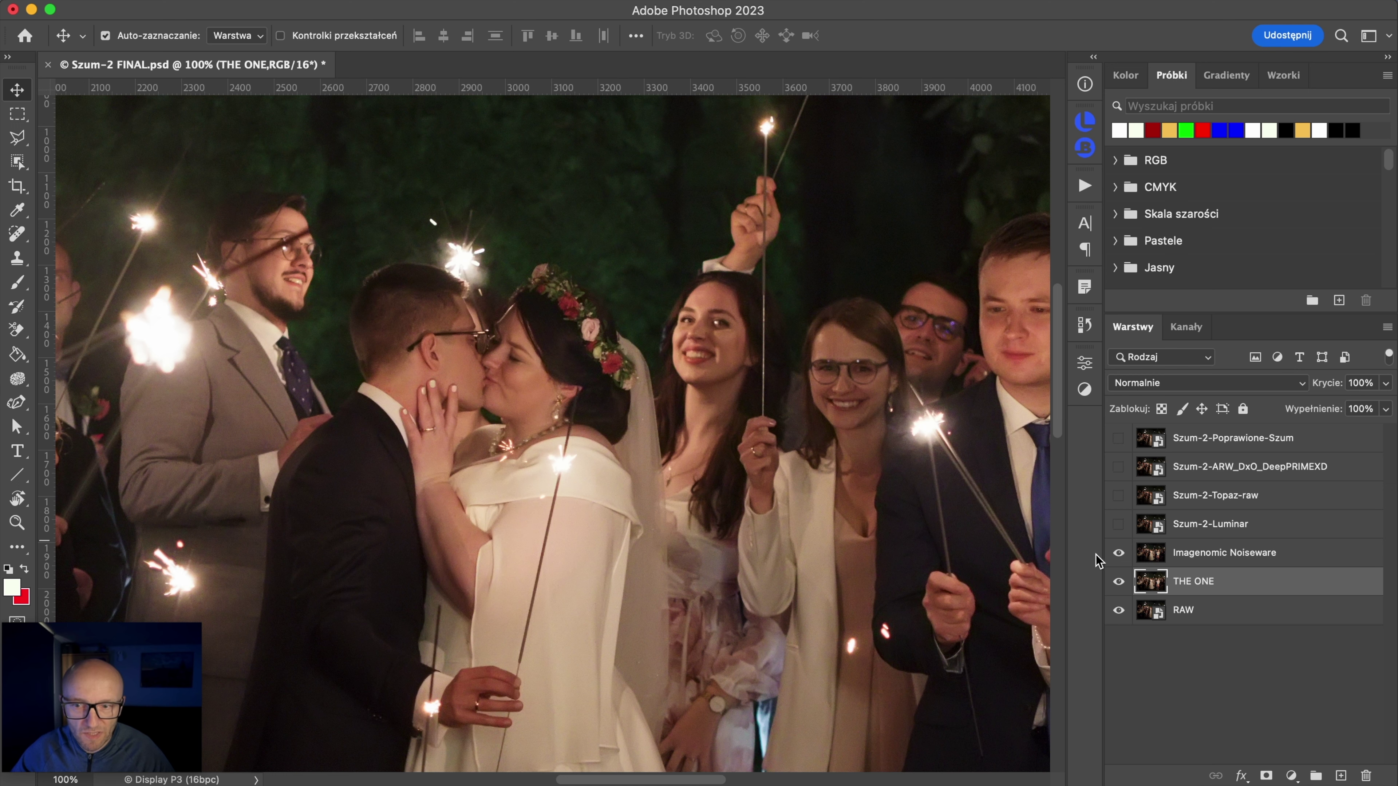
pyautogui.click(1119, 553)
pyautogui.click(1118, 554)
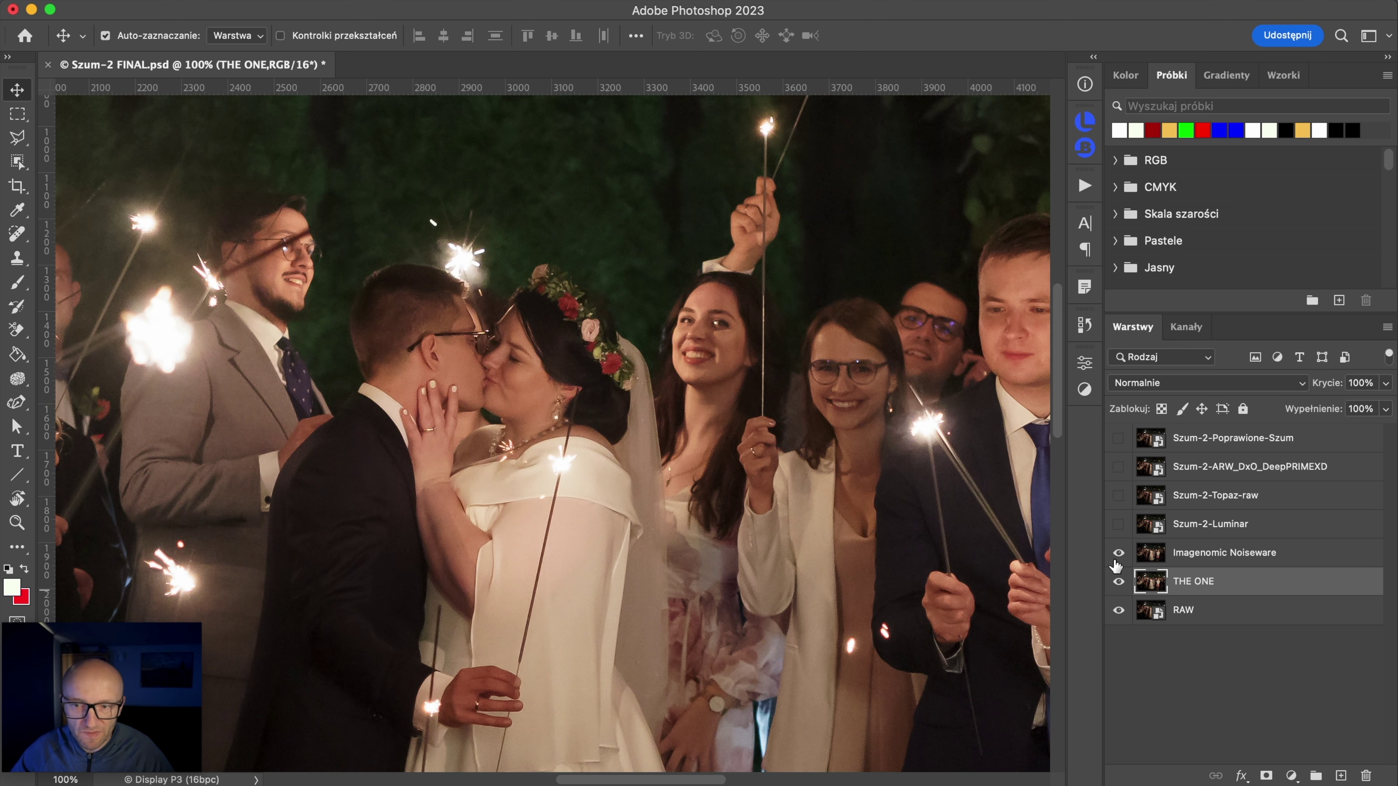
pyautogui.click(1118, 553)
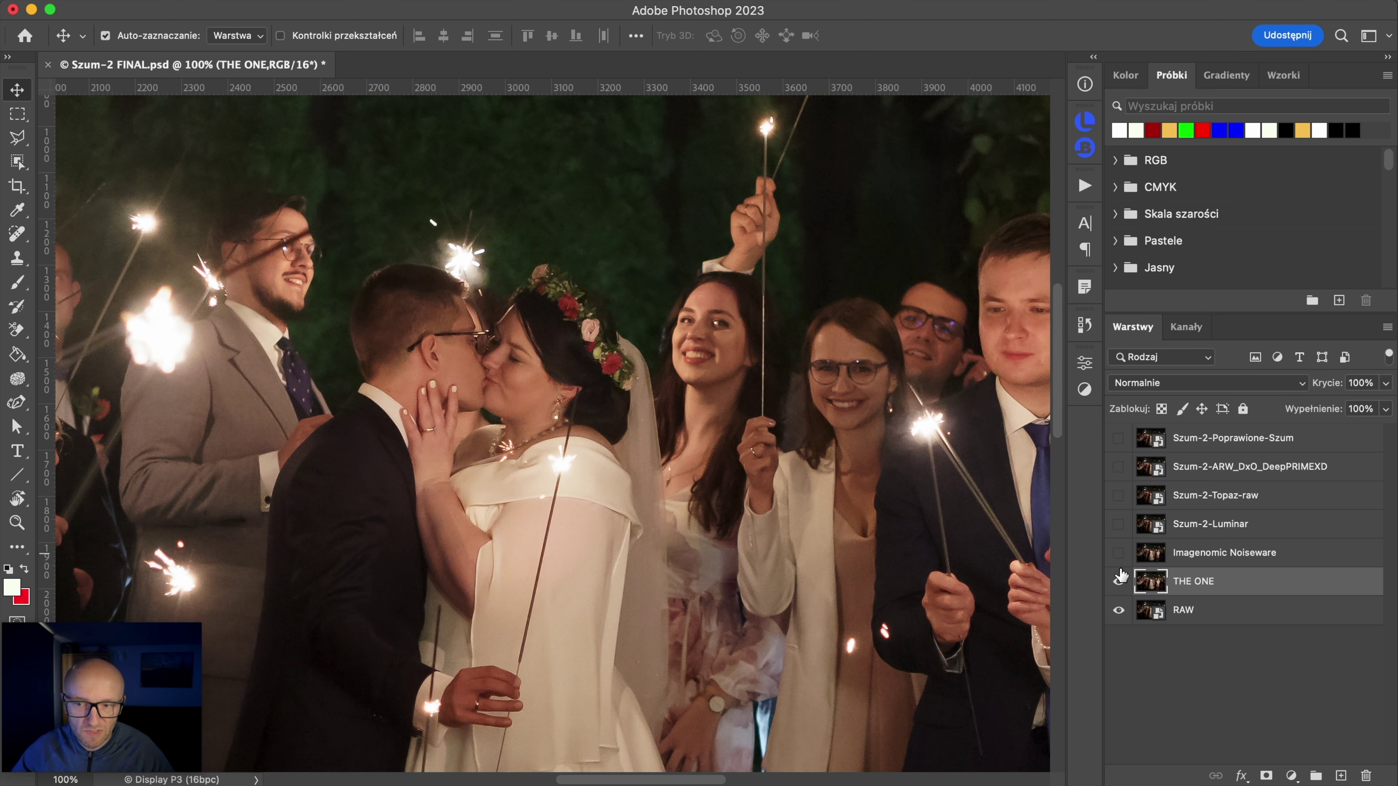
pyautogui.click(1119, 554)
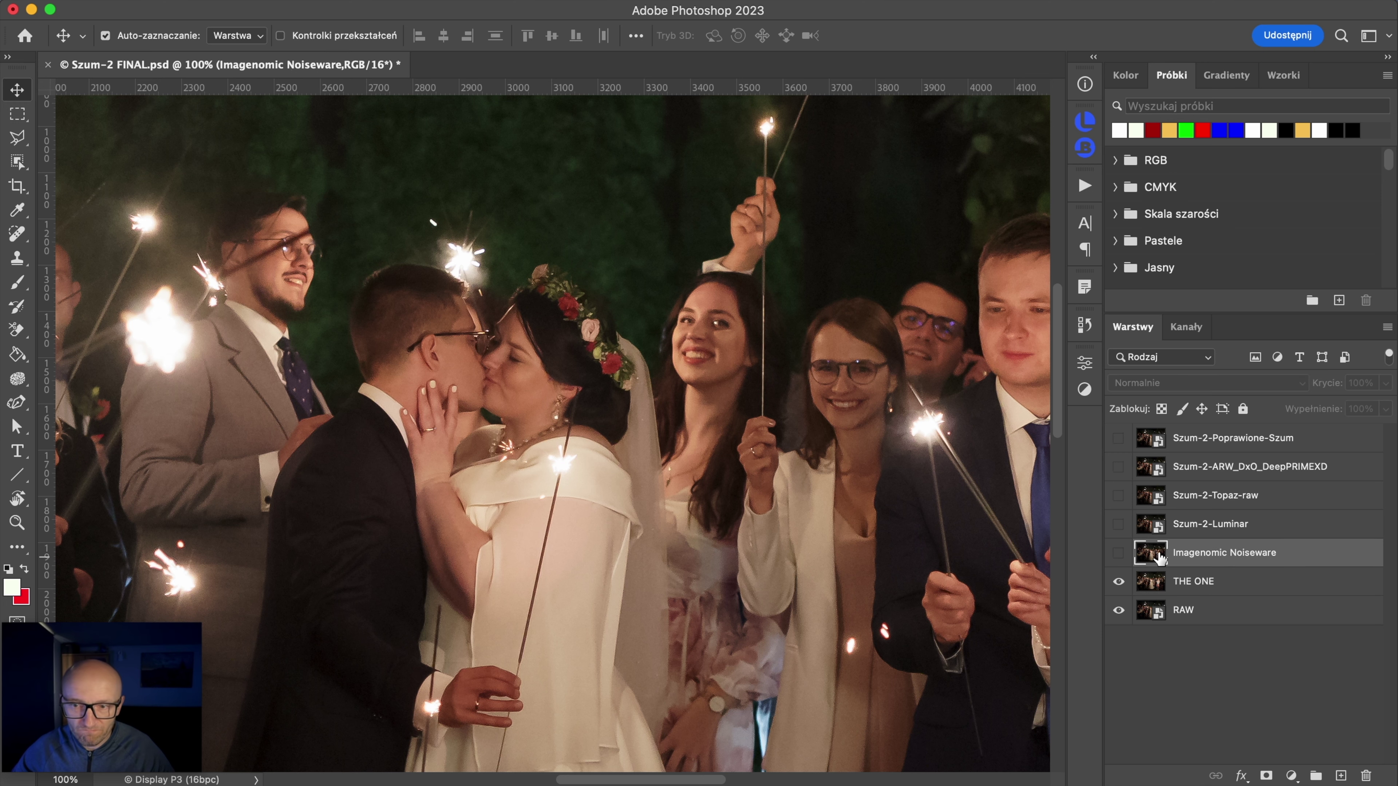
pyautogui.click(1118, 553)
# Step: Select Szum-2-Luminar and compare it on and off on the man in the blue tie
pyautogui.click(1237, 524)
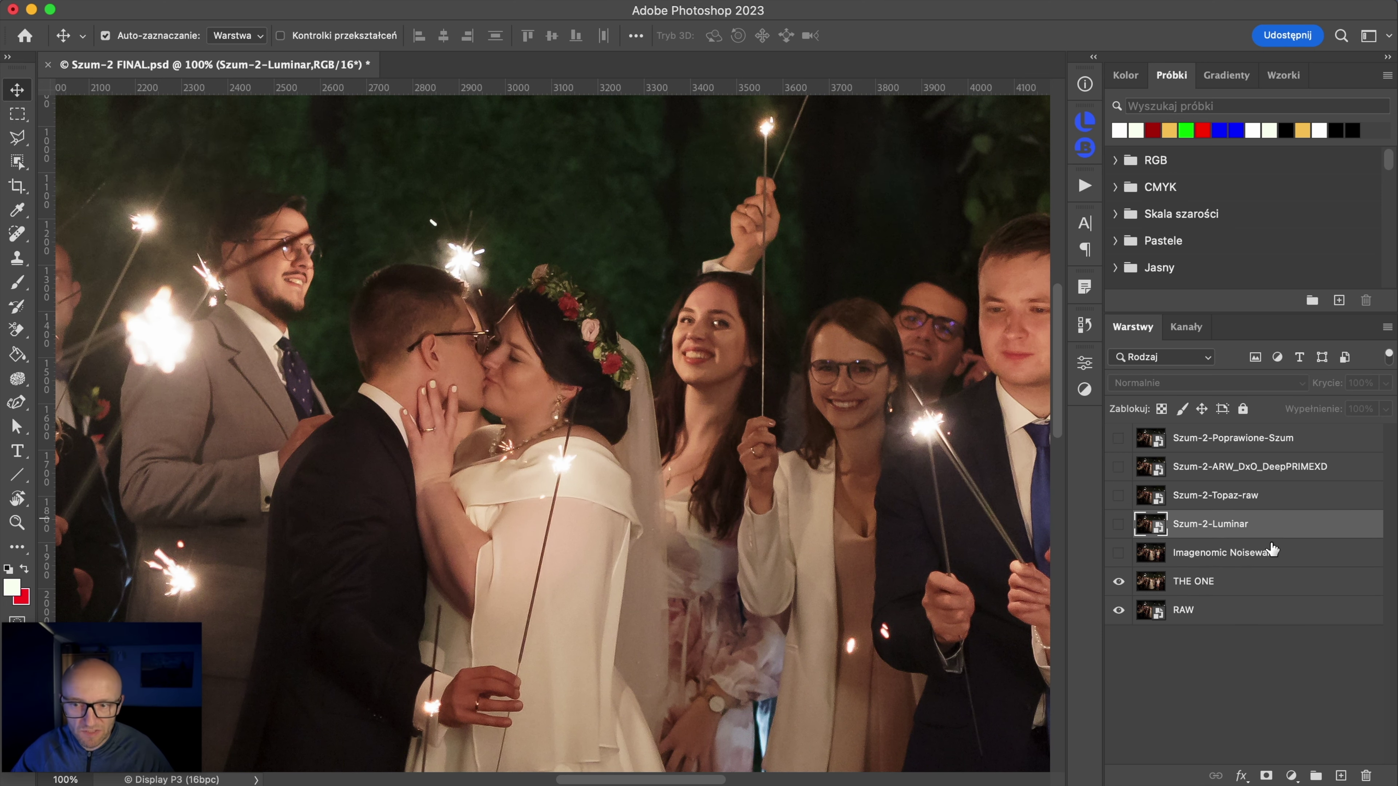
pyautogui.click(1119, 523)
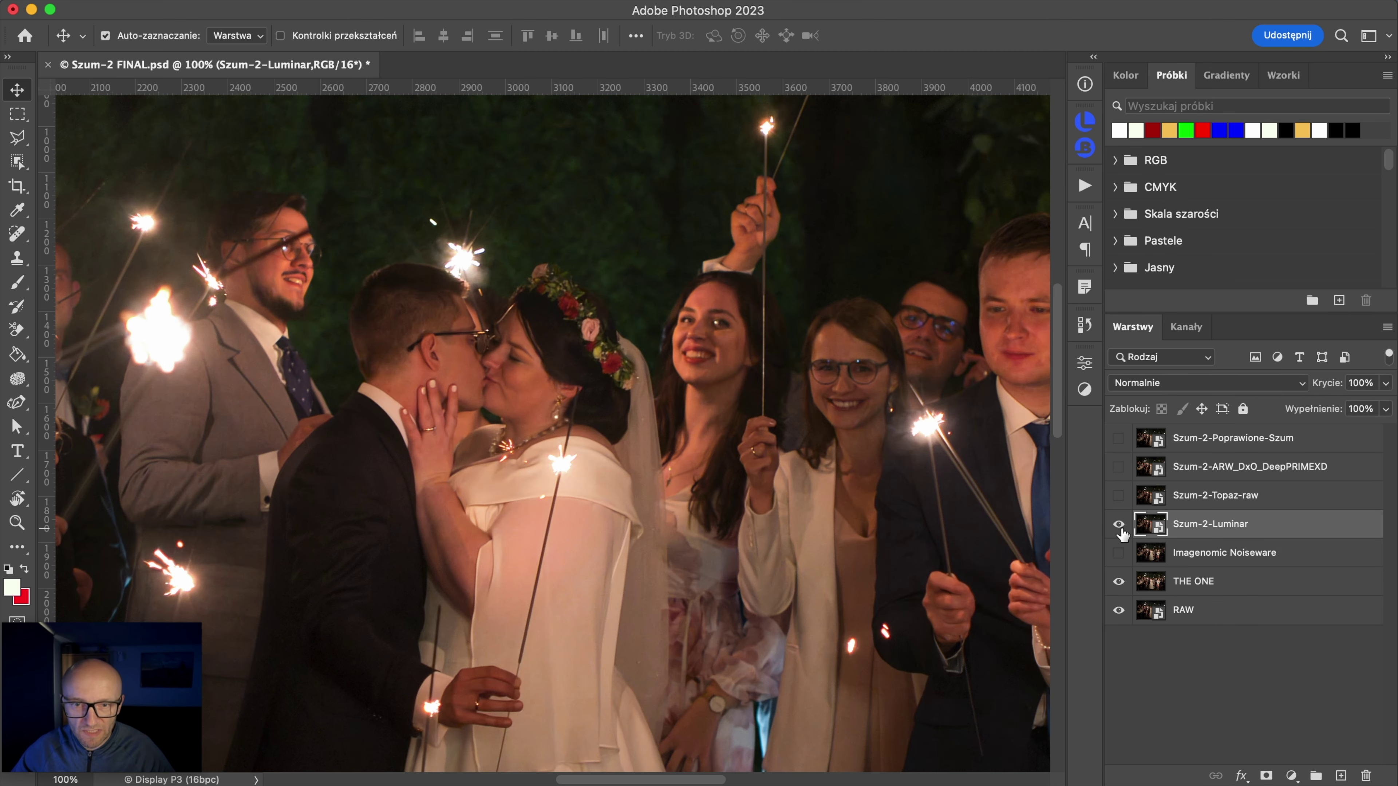
pyautogui.moveTo(562, 500)
pyautogui.mouseDown()
pyautogui.moveTo(561, 634)
pyautogui.moveTo(494, 613)
pyautogui.mouseUp()
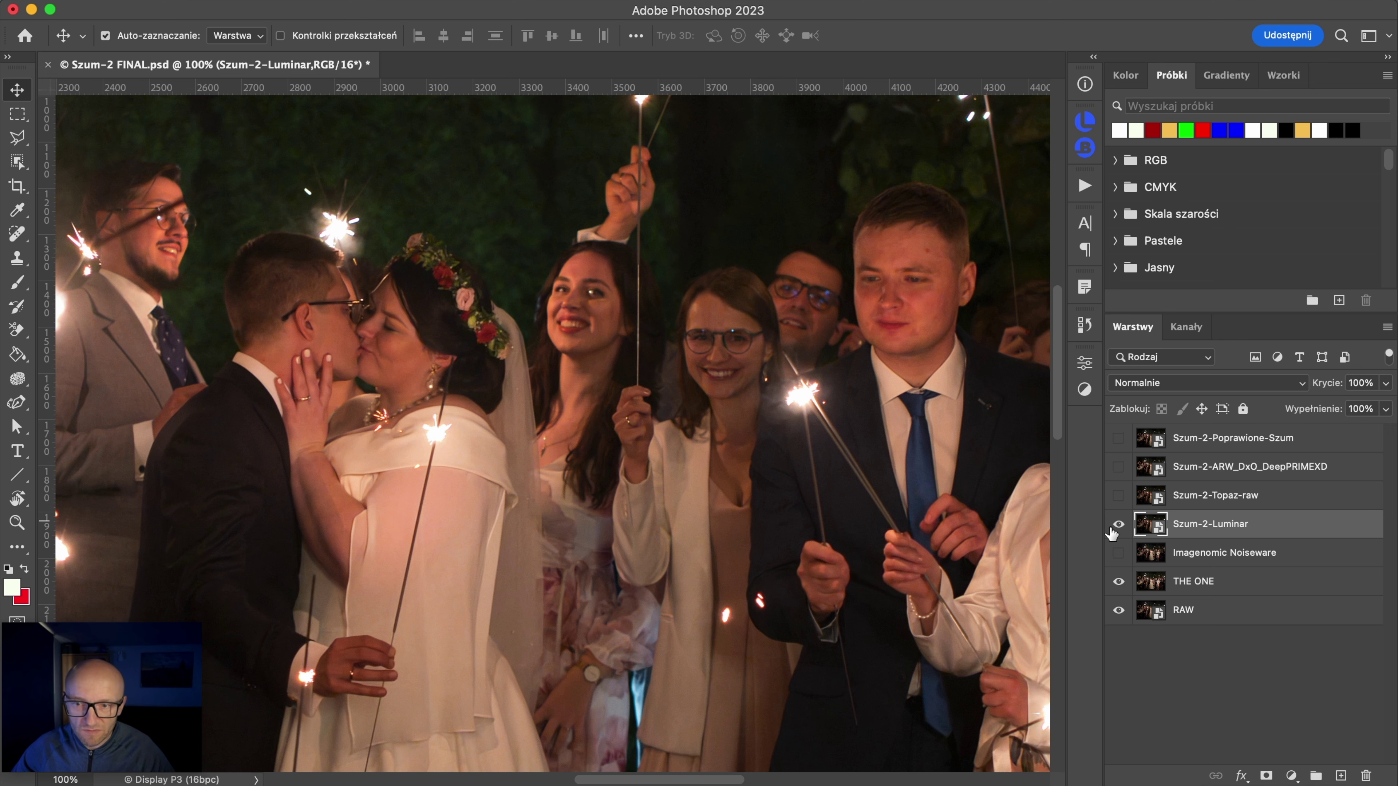
pyautogui.click(1118, 526)
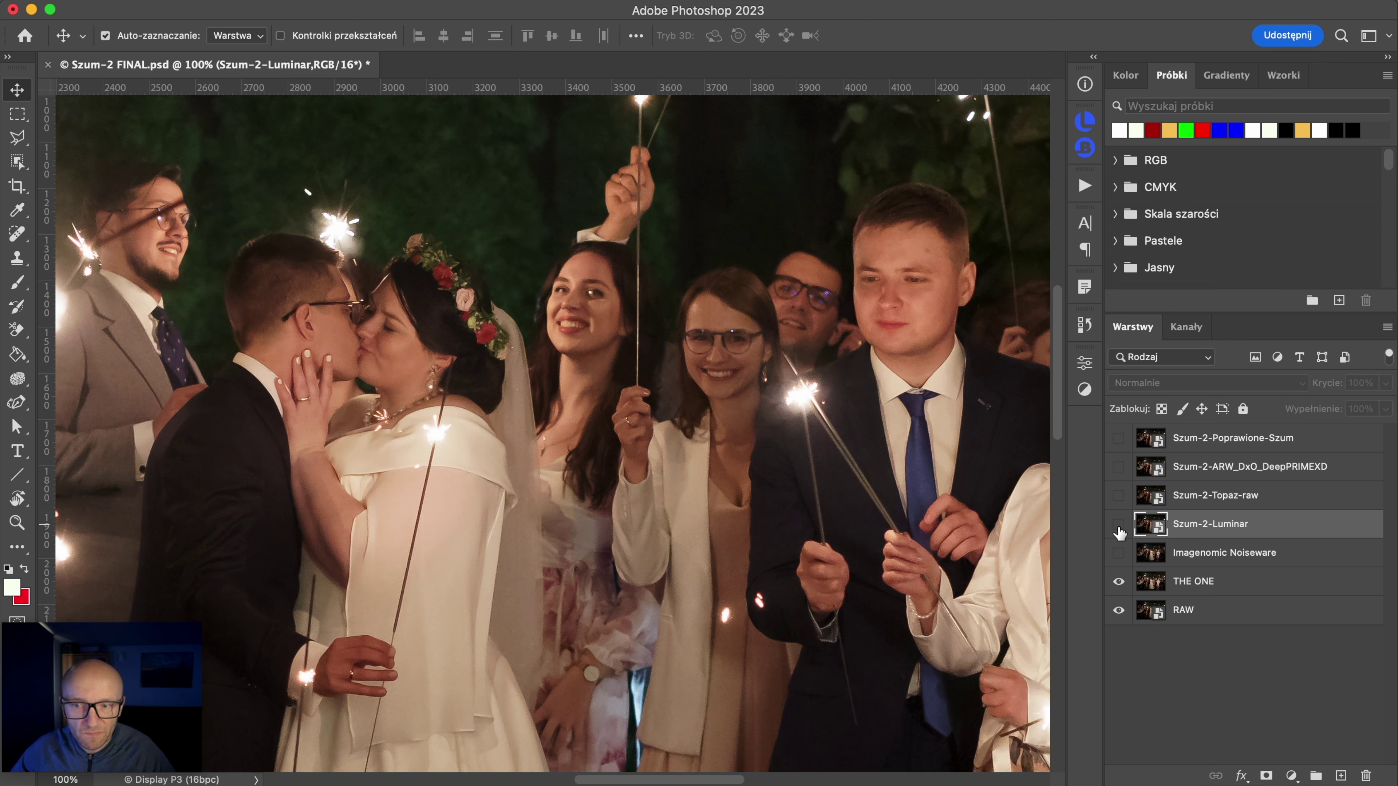
pyautogui.click(1118, 525)
pyautogui.click(1118, 525)
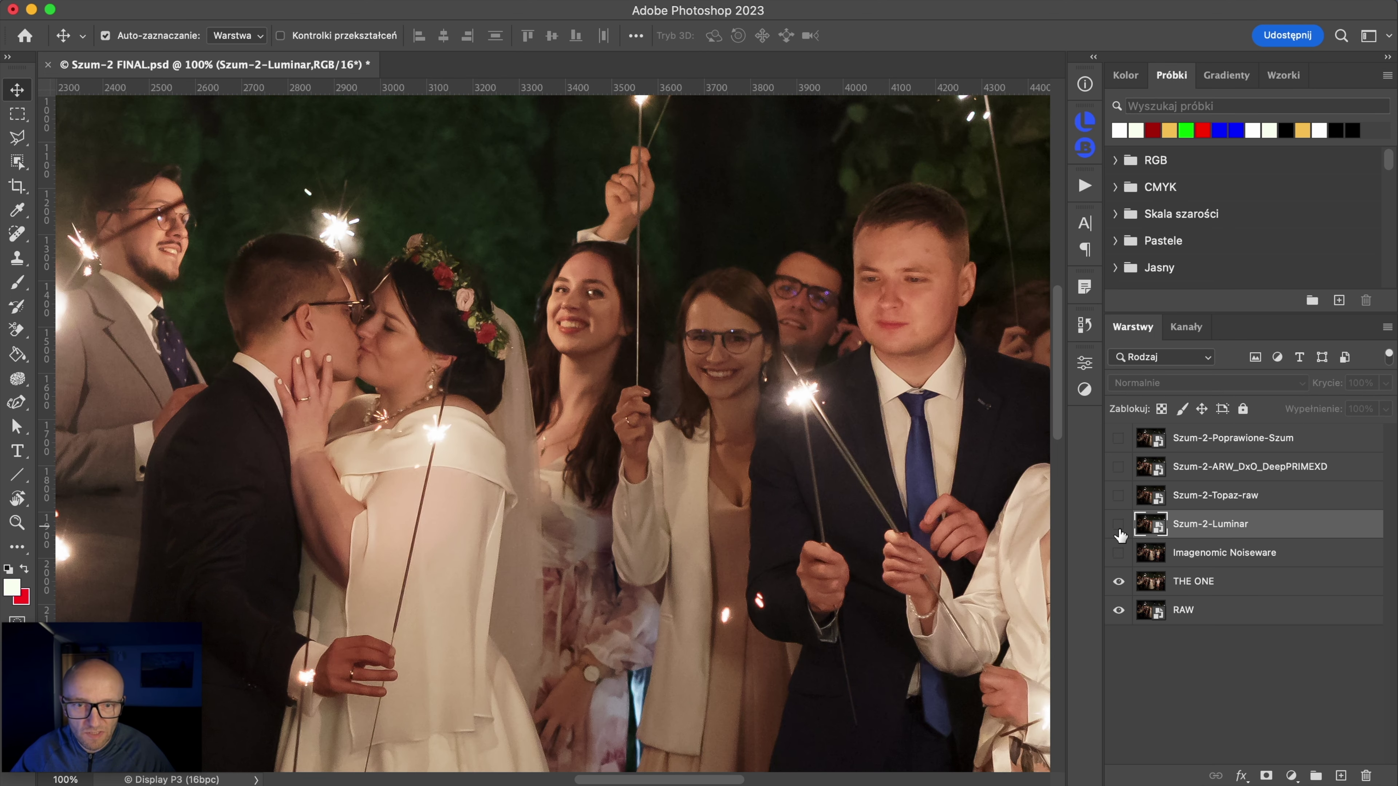
pyautogui.click(1119, 525)
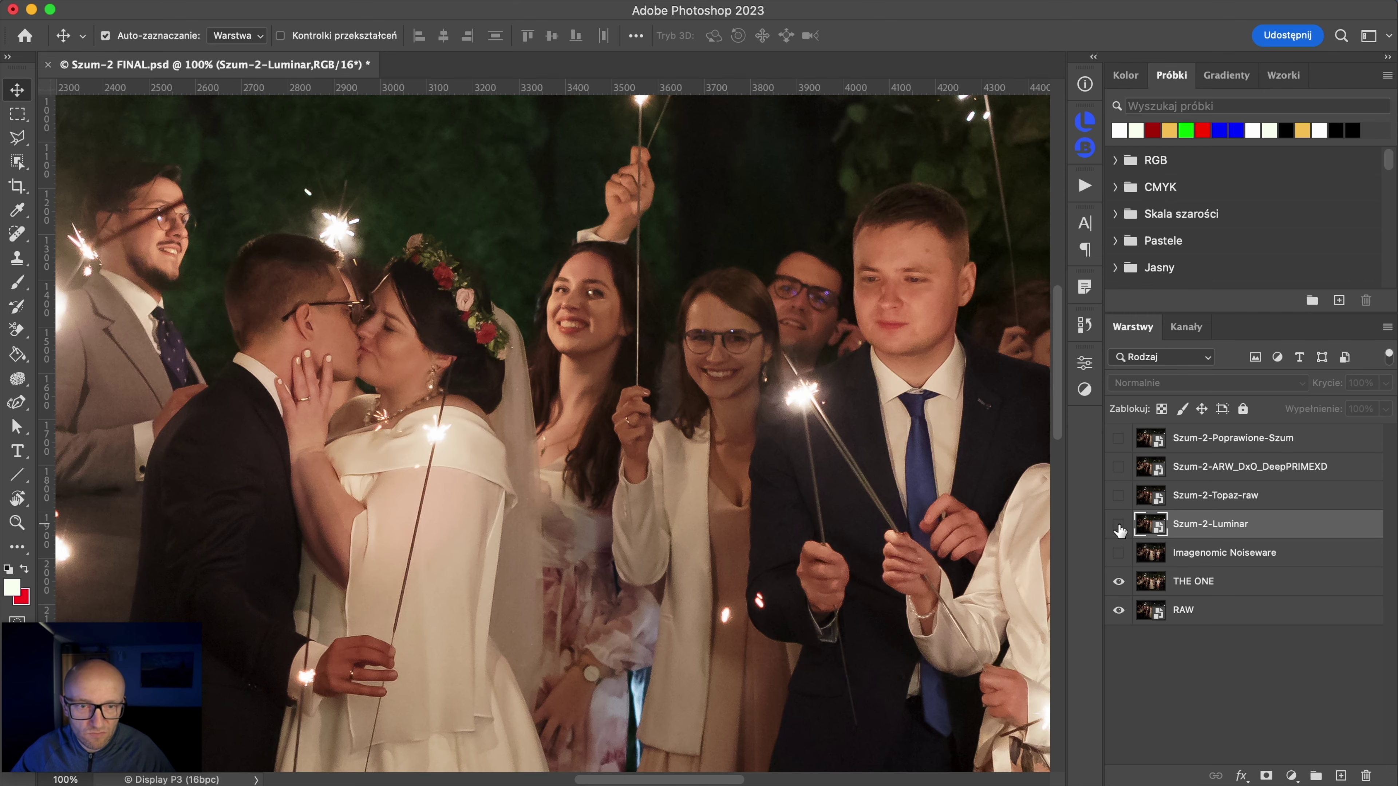
# Step: Toggle Szum-2-Luminar on and off over the groom and blonde guest
pyautogui.click(1118, 525)
pyautogui.click(1119, 525)
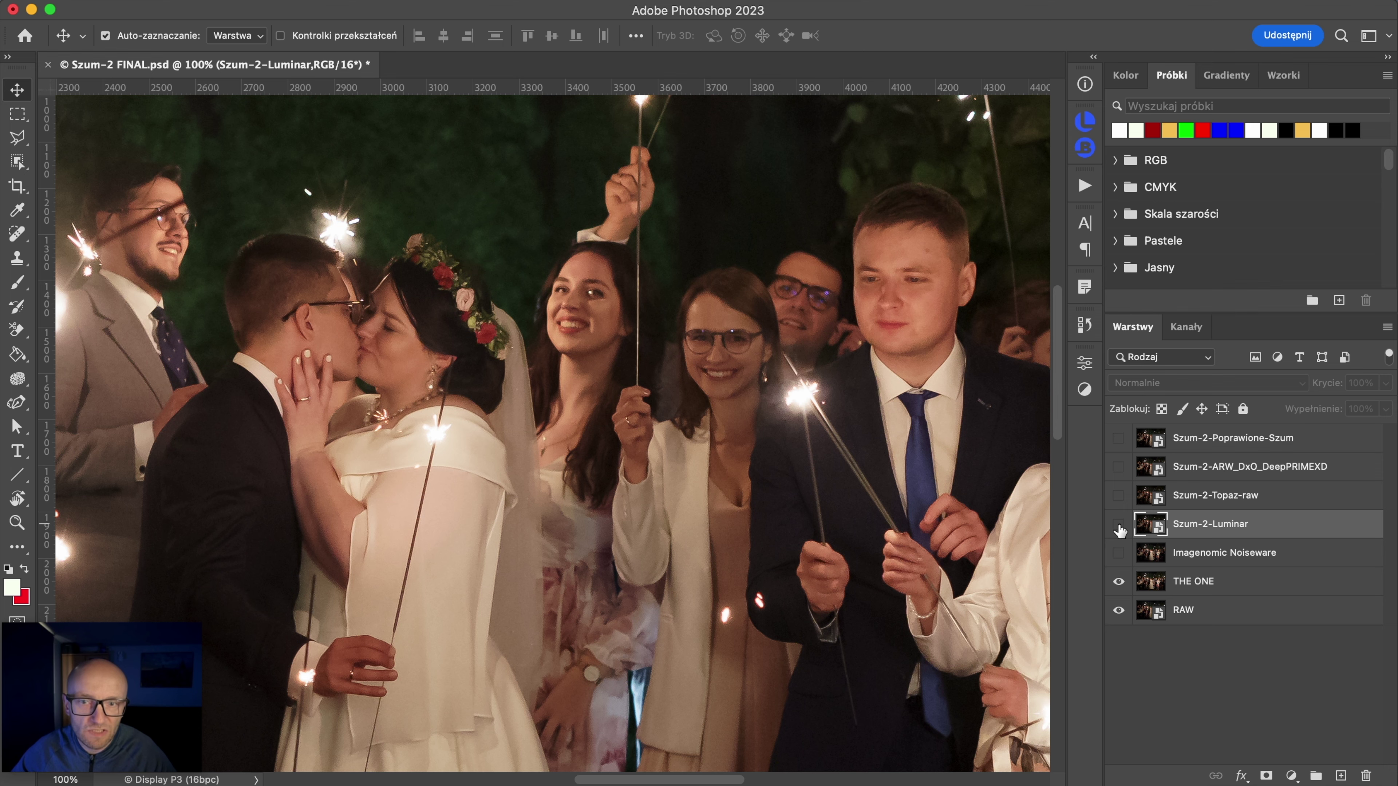
pyautogui.click(1118, 525)
pyautogui.moveTo(837, 521); pyautogui.dragTo(499, 506)
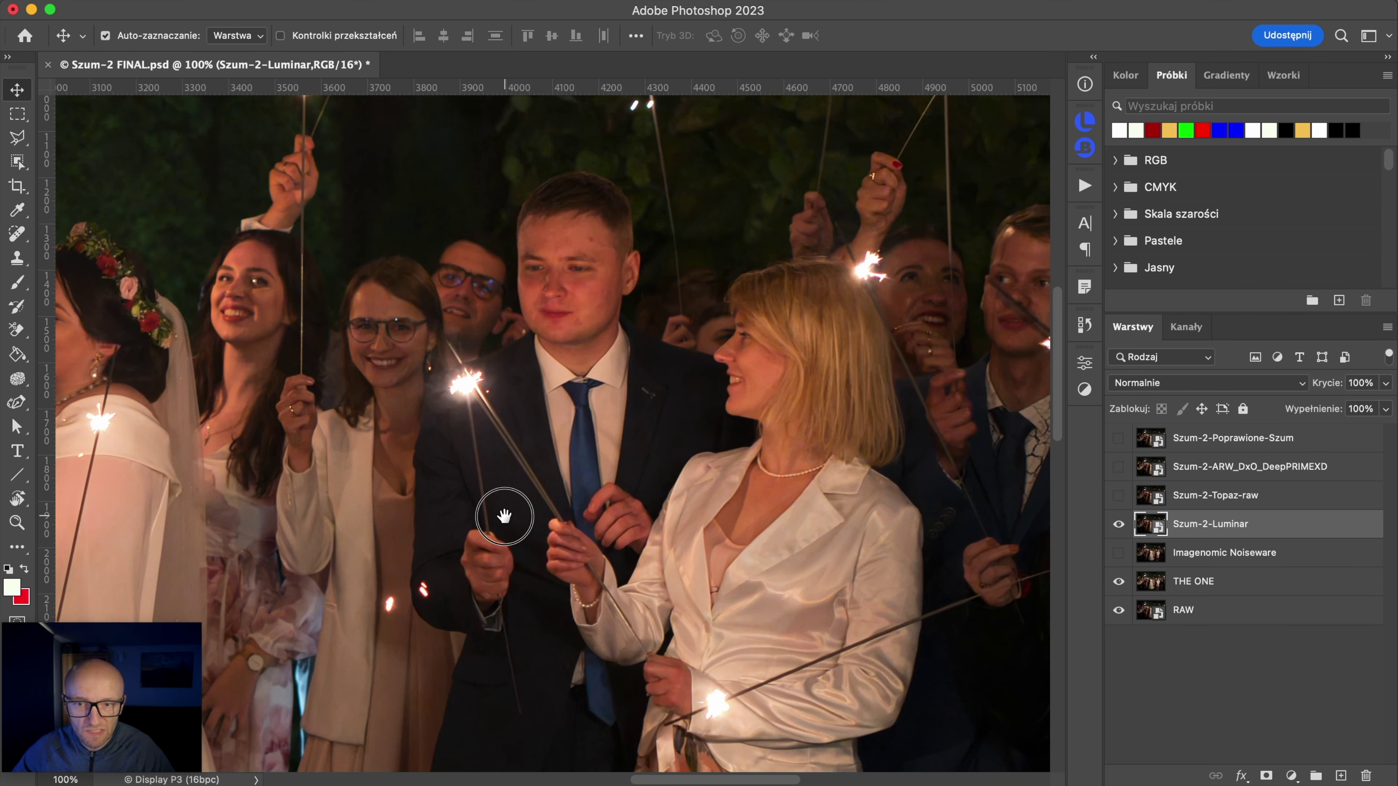
pyautogui.click(1118, 525)
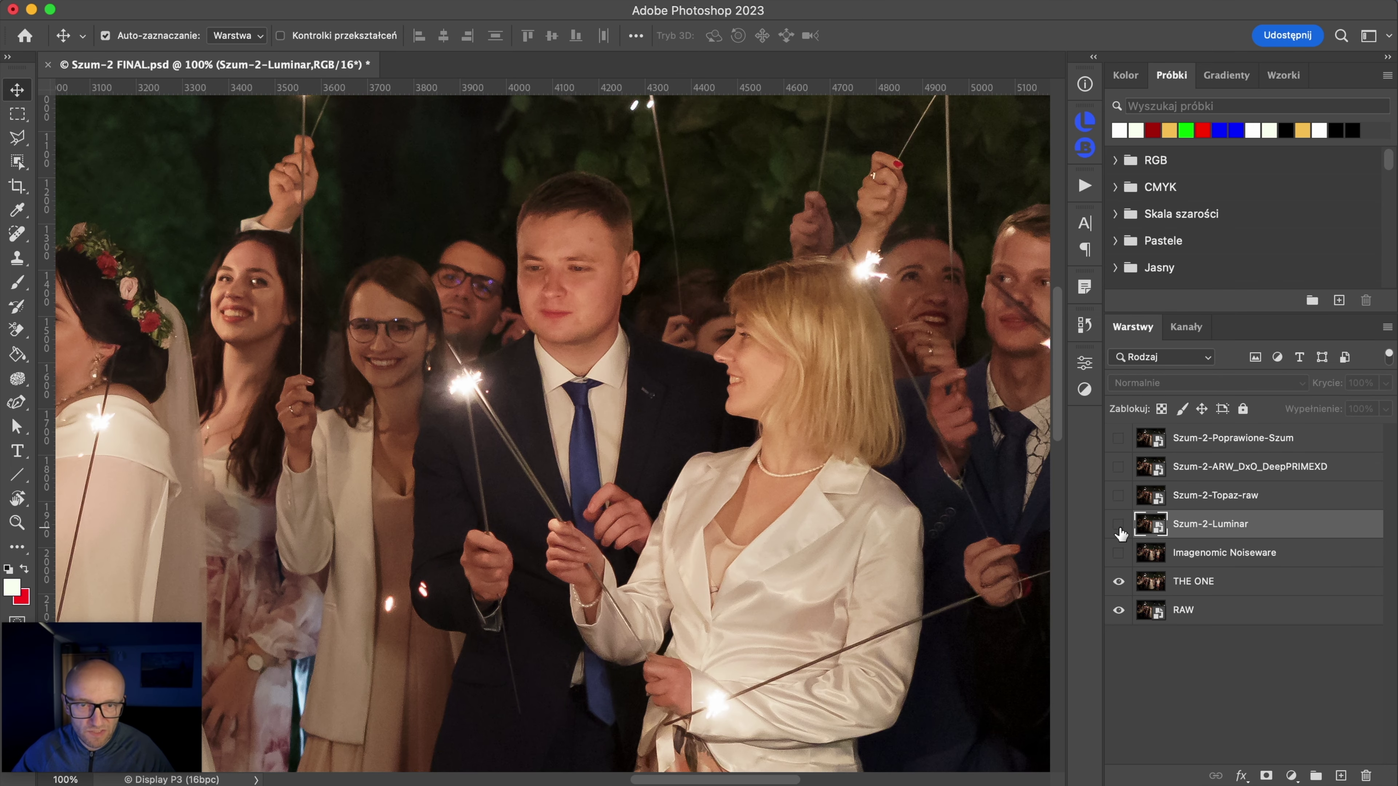
pyautogui.click(1118, 525)
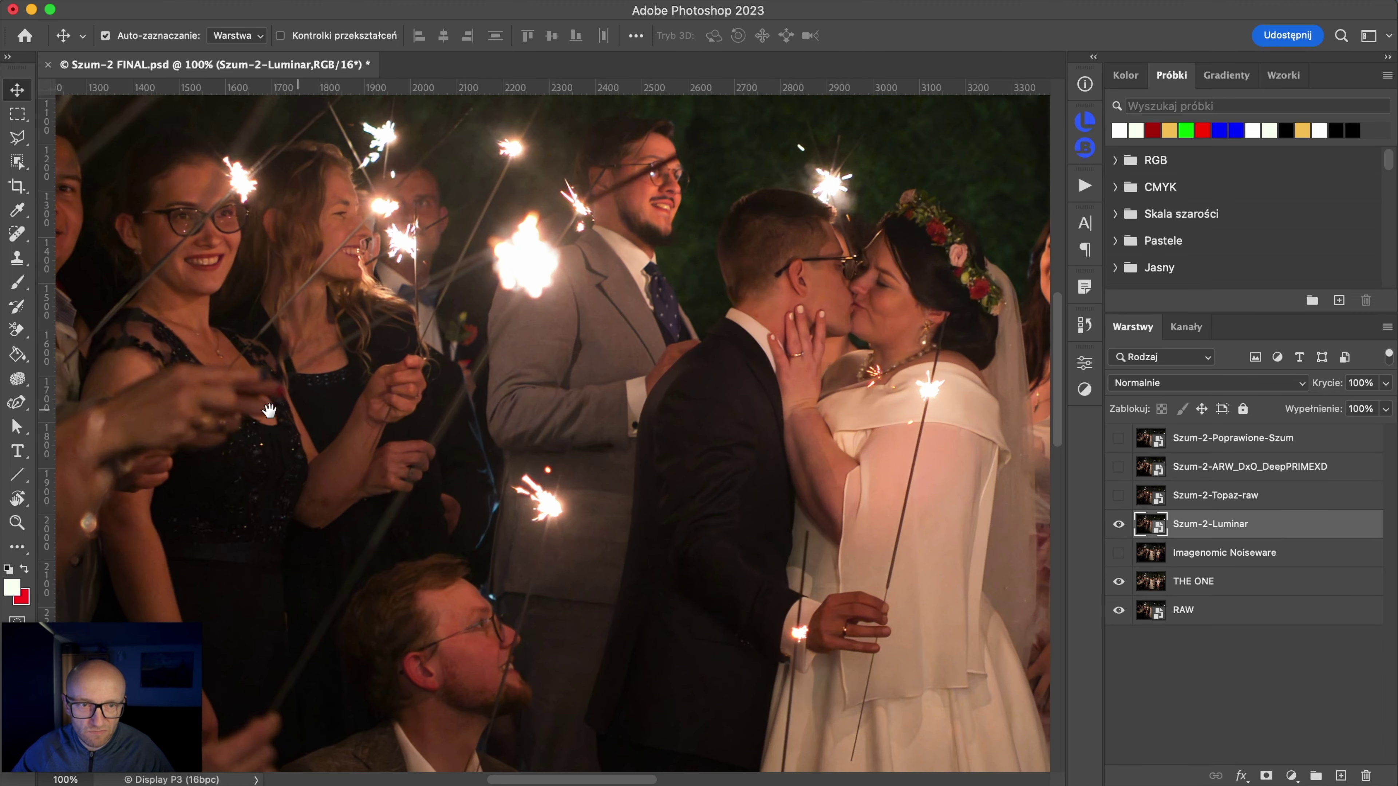
# Step: Compare Szum-2-Luminar against the layer below on the left guests and kissing couple
pyautogui.moveTo(406, 459); pyautogui.dragTo(471, 481)
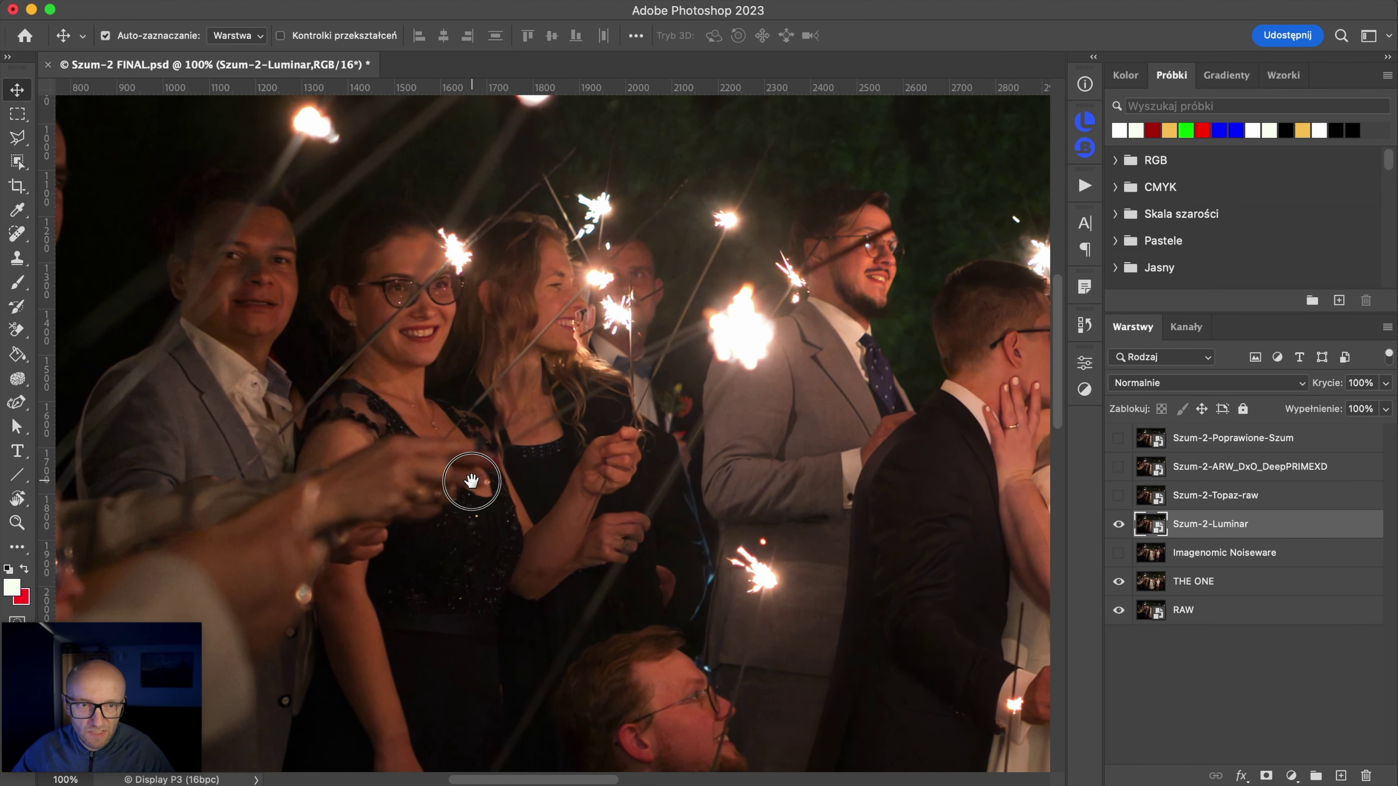
pyautogui.click(1118, 528)
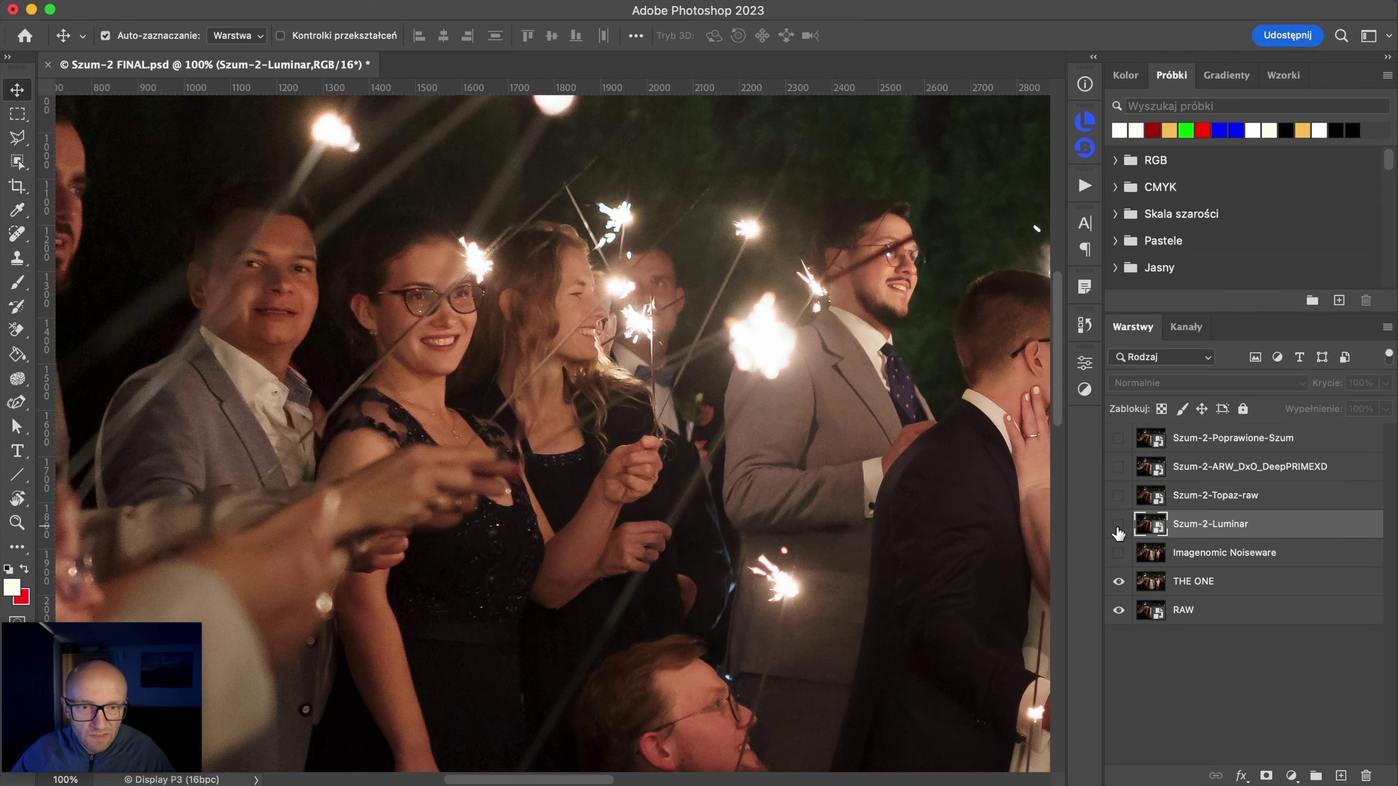
pyautogui.click(1118, 526)
pyautogui.click(1118, 526)
pyautogui.moveTo(991, 500); pyautogui.dragTo(412, 500)
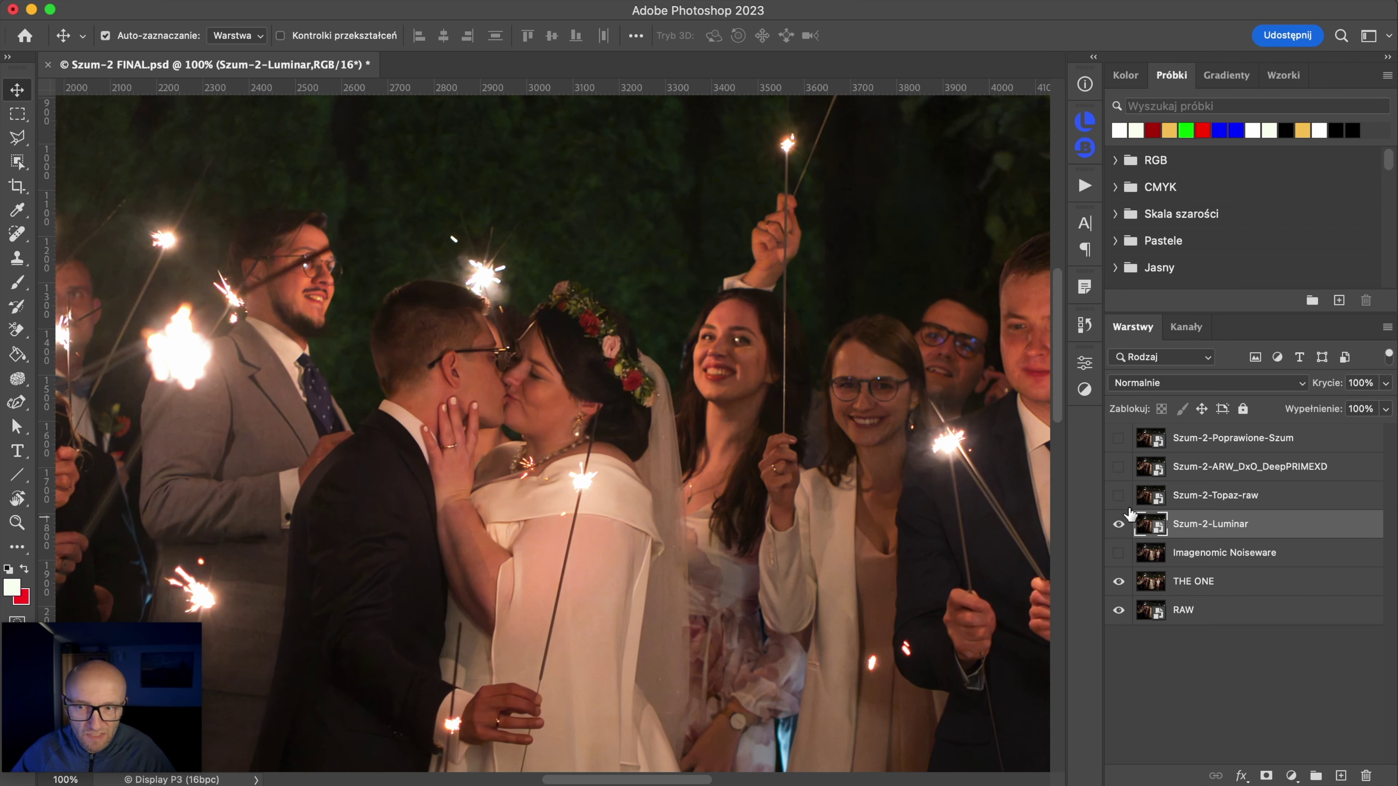
pyautogui.click(1119, 526)
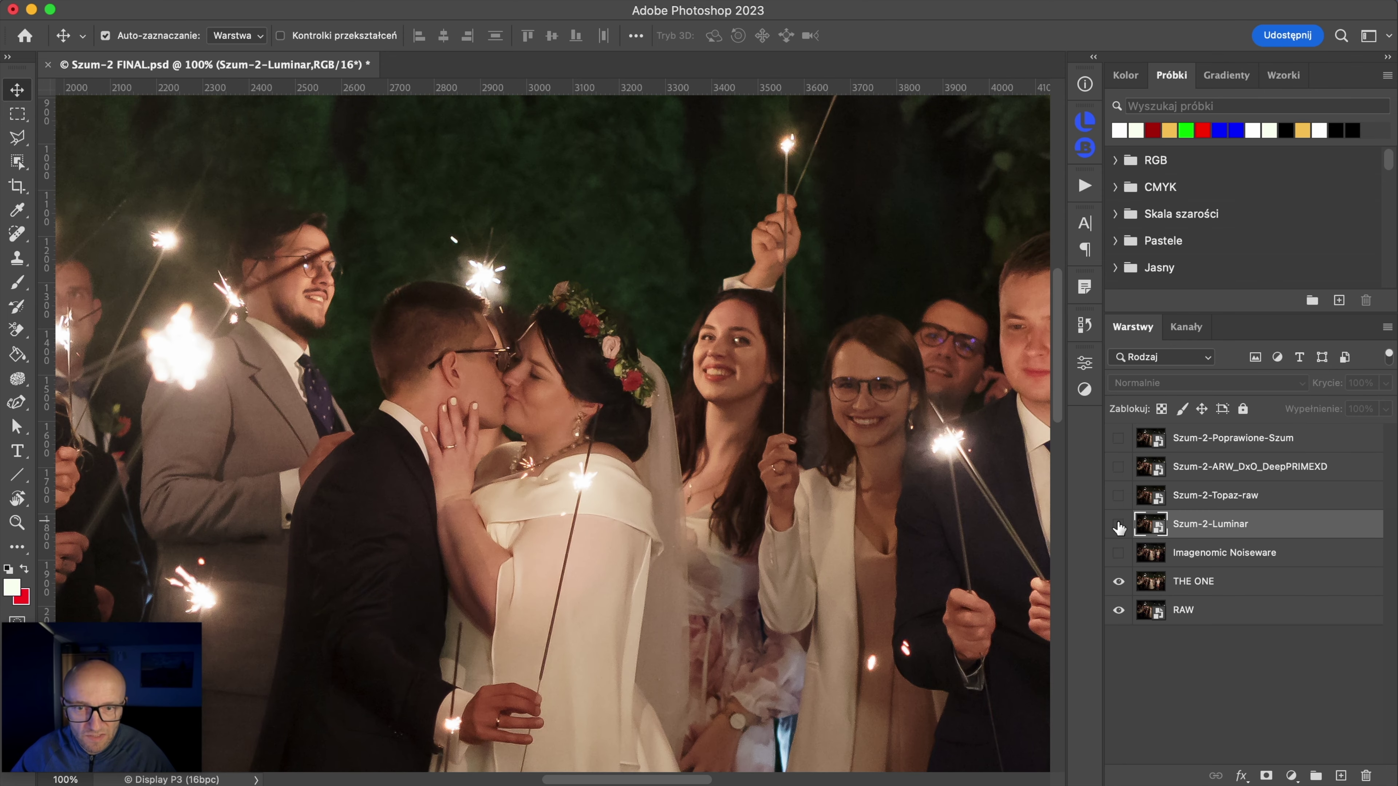
pyautogui.click(1119, 526)
pyautogui.click(1118, 526)
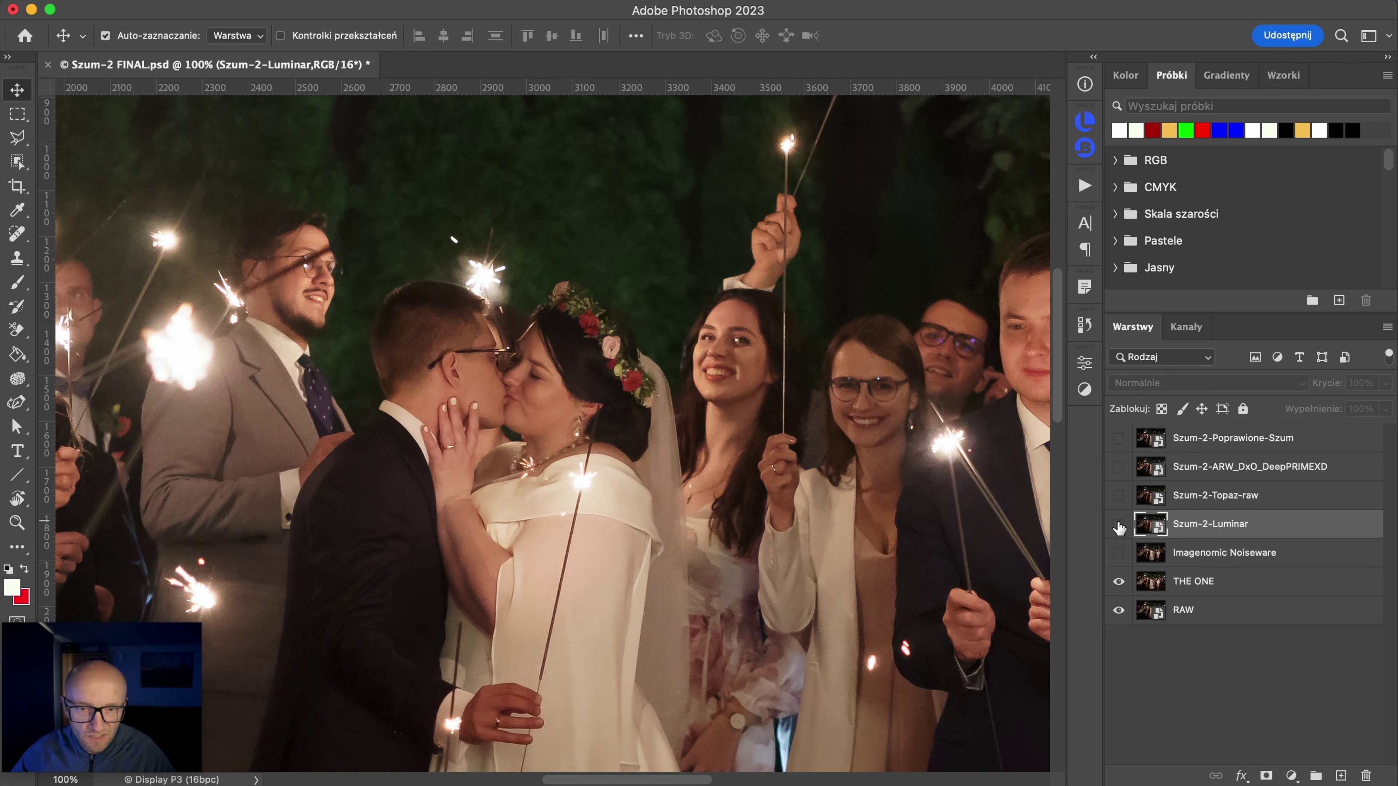
# Step: Check Szum-2-Luminar on the couple, blond groomsman and dark trees, then hide it
pyautogui.moveTo(959, 588)
pyautogui.mouseDown()
pyautogui.moveTo(748, 343)
pyautogui.moveTo(818, 460)
pyautogui.mouseUp()
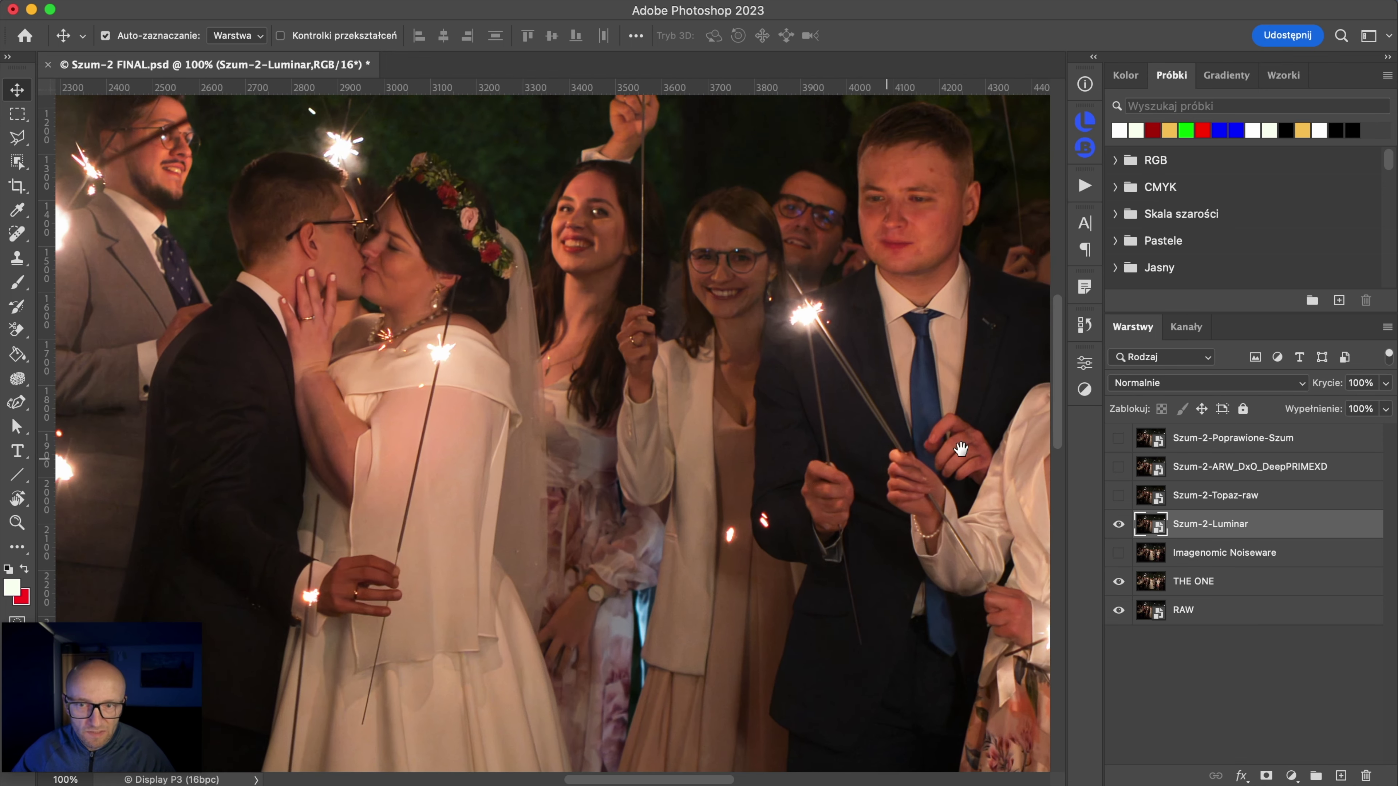
pyautogui.click(1119, 524)
pyautogui.click(1118, 523)
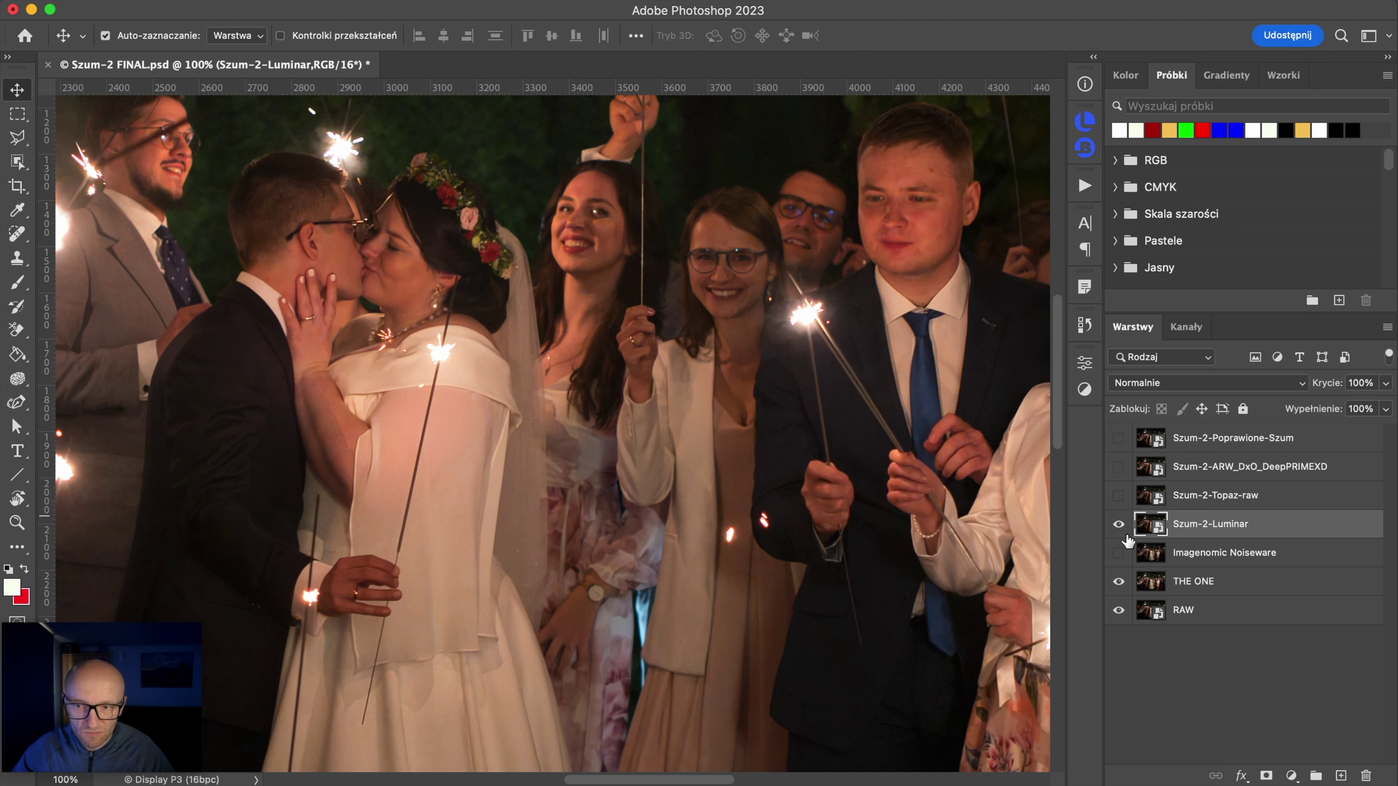
pyautogui.click(1118, 581)
pyautogui.click(1118, 523)
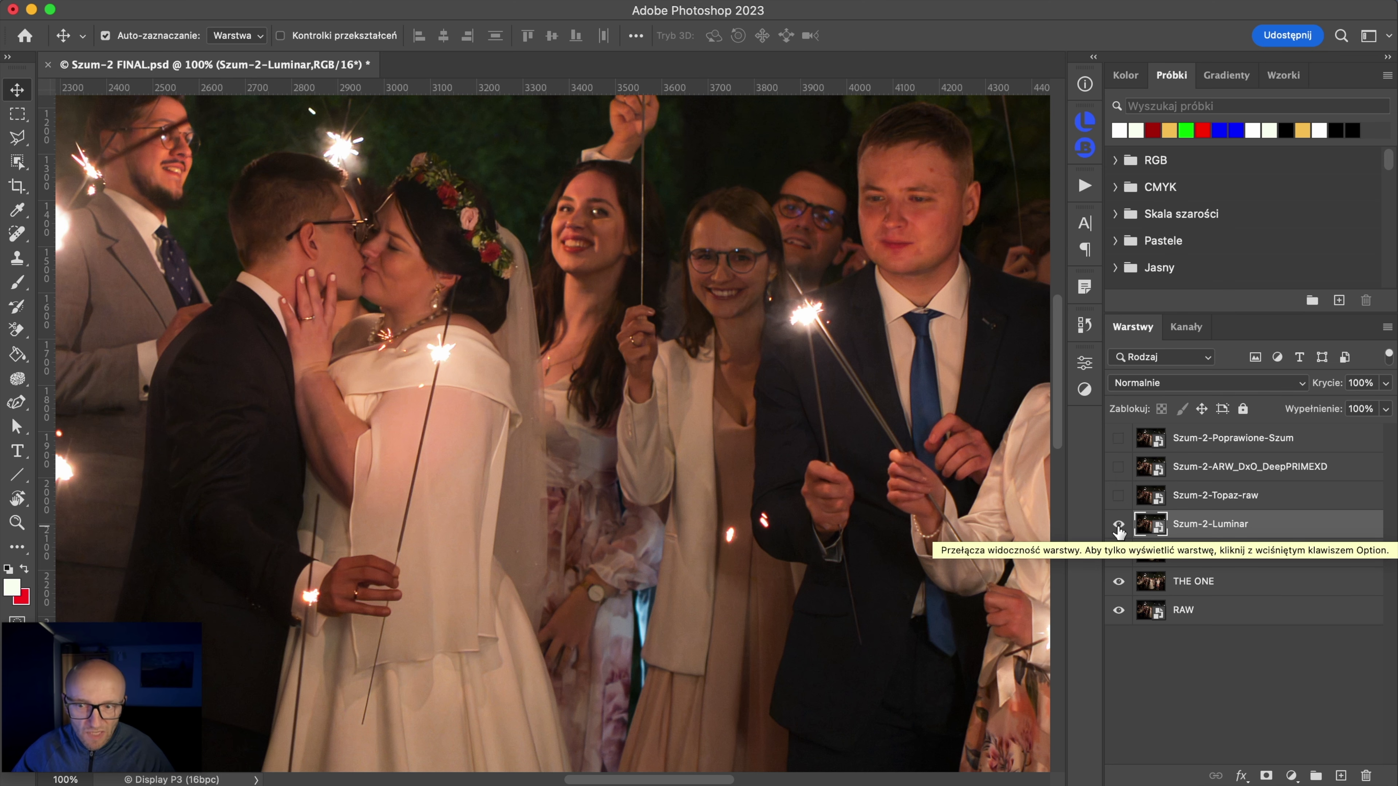
pyautogui.moveTo(812, 319); pyautogui.dragTo(946, 686)
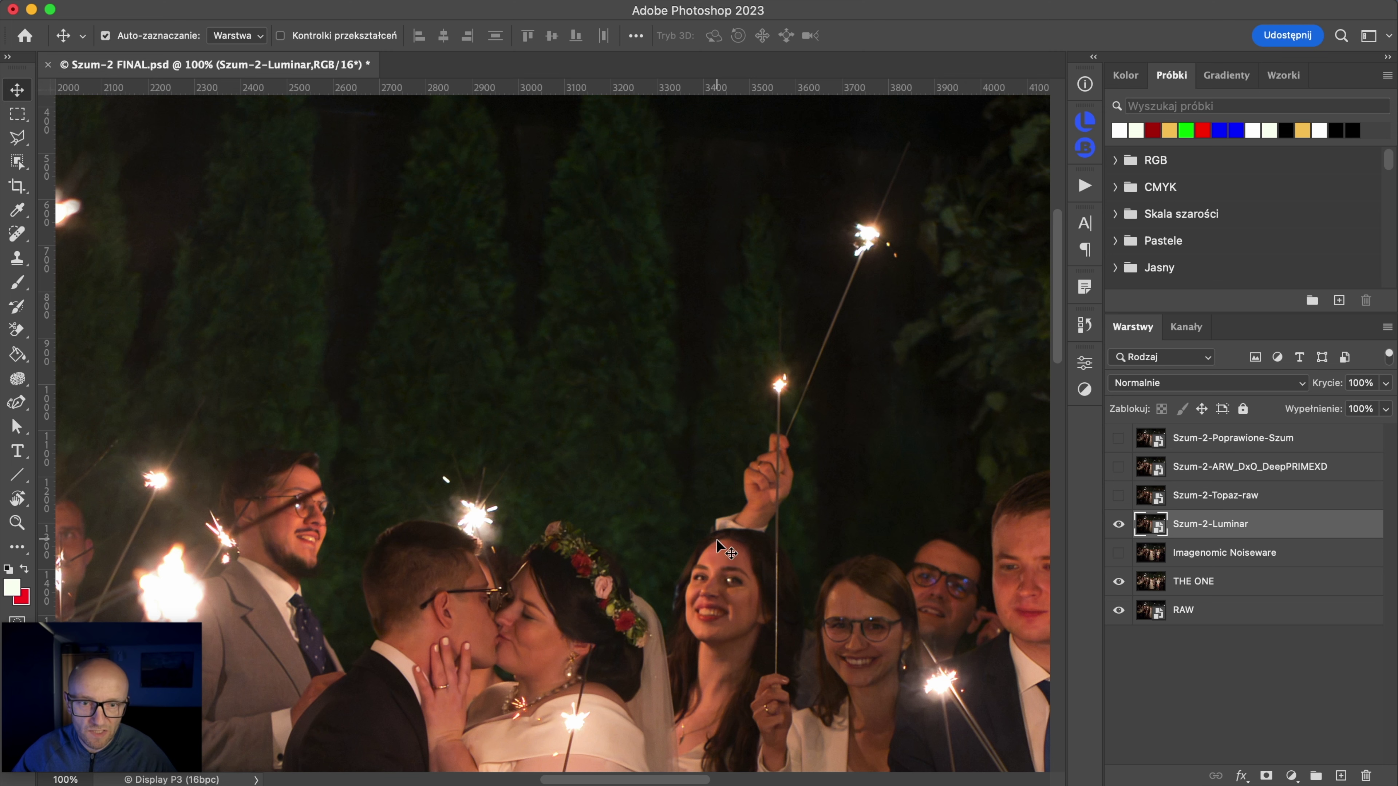
pyautogui.click(1119, 527)
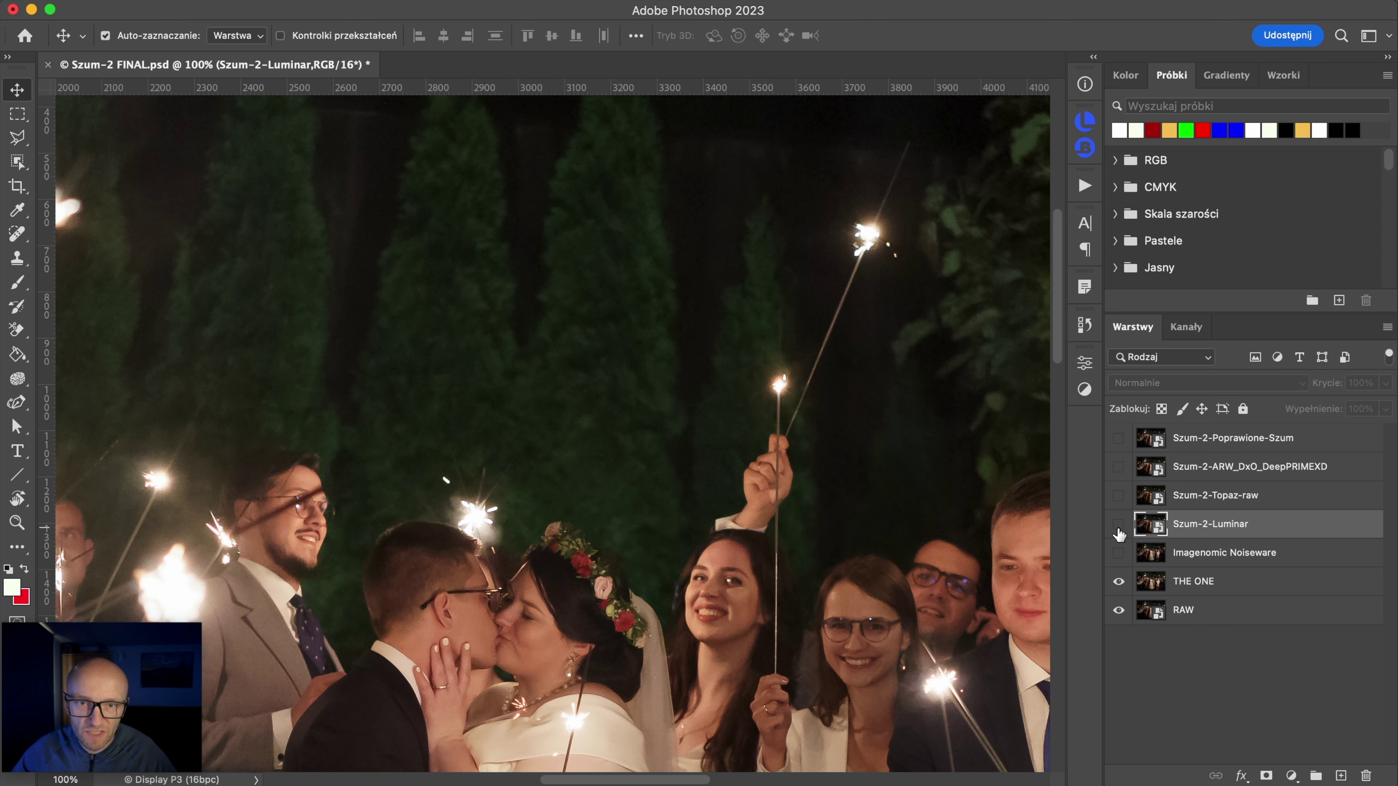
# Step: With THE ONE hidden, compare Szum-2-Luminar directly against the RAW layer
pyautogui.click(1120, 581)
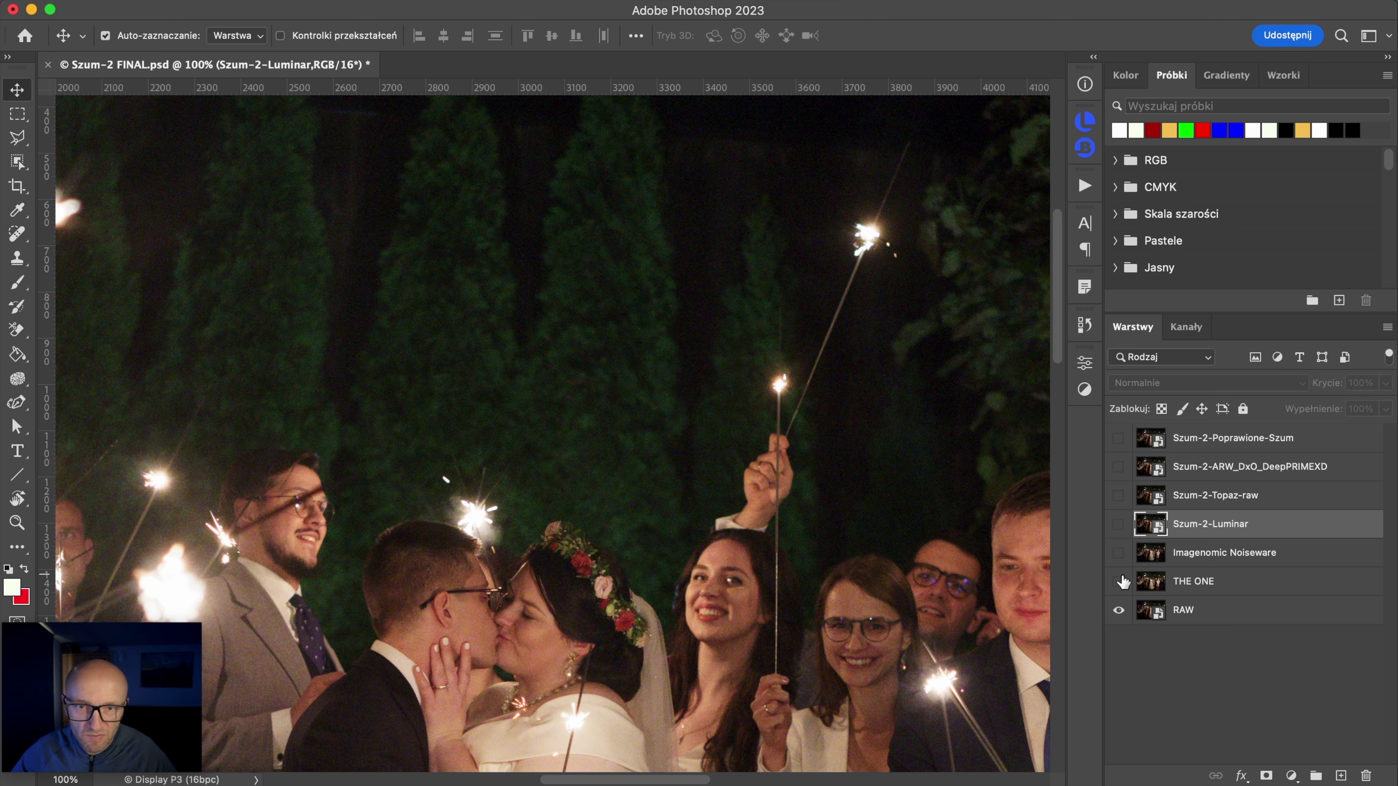
pyautogui.click(1119, 526)
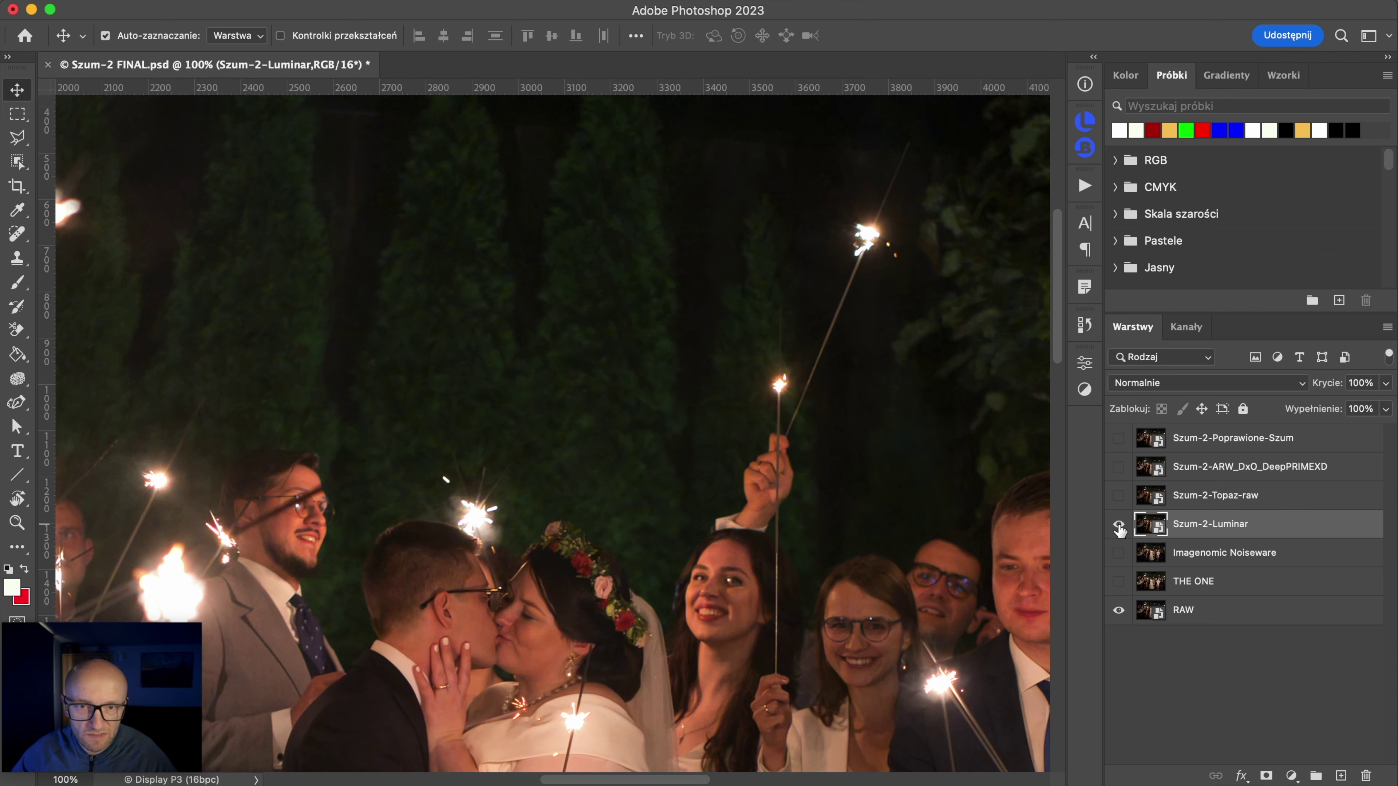
pyautogui.click(1119, 526)
pyautogui.click(1119, 526)
pyautogui.click(1119, 526)
pyautogui.click(1119, 526)
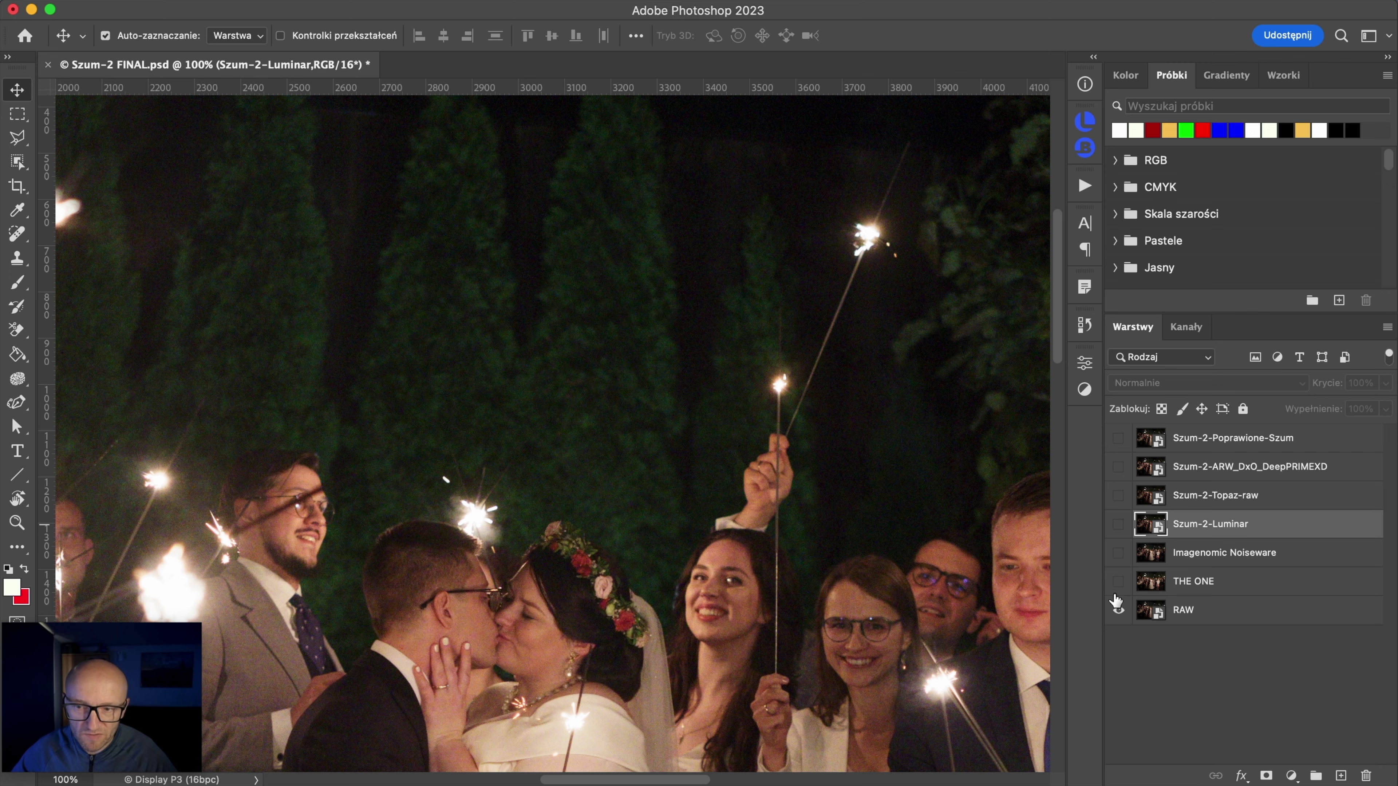
# Step: Compare THE ONE against RAW, then recheck Luminar on the couple's faces and hide it
pyautogui.click(1118, 582)
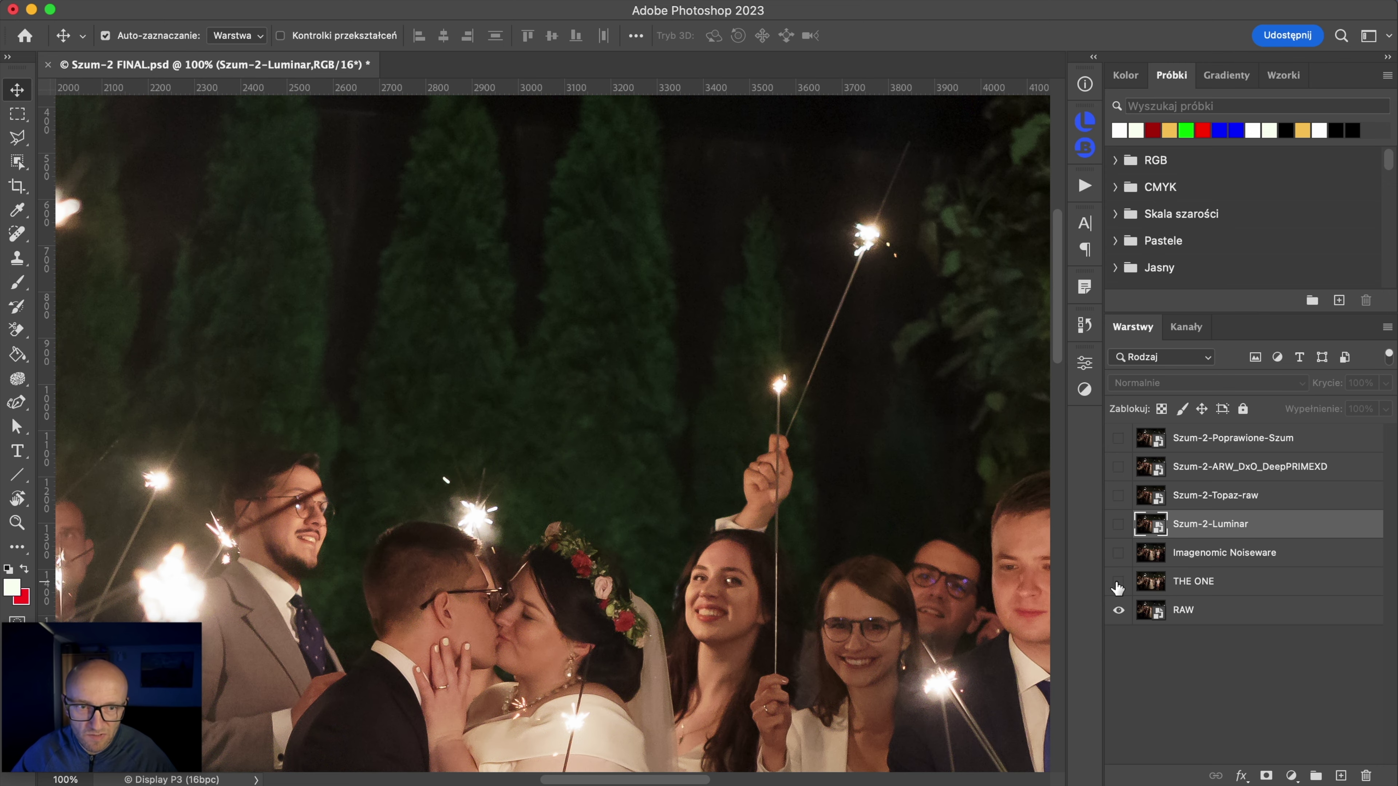
pyautogui.click(1118, 582)
pyautogui.click(1118, 582)
pyautogui.click(1118, 582)
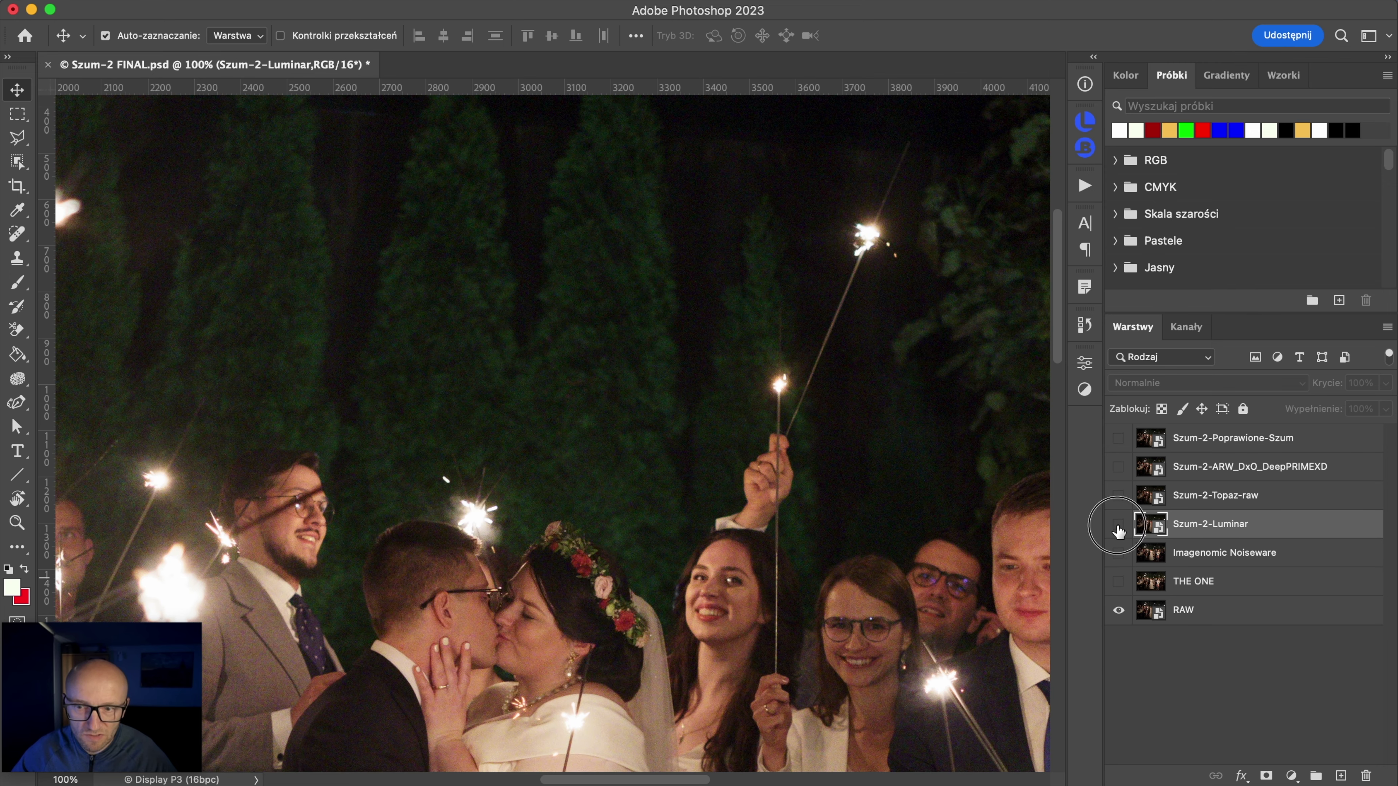
pyautogui.click(1119, 526)
pyautogui.click(1118, 583)
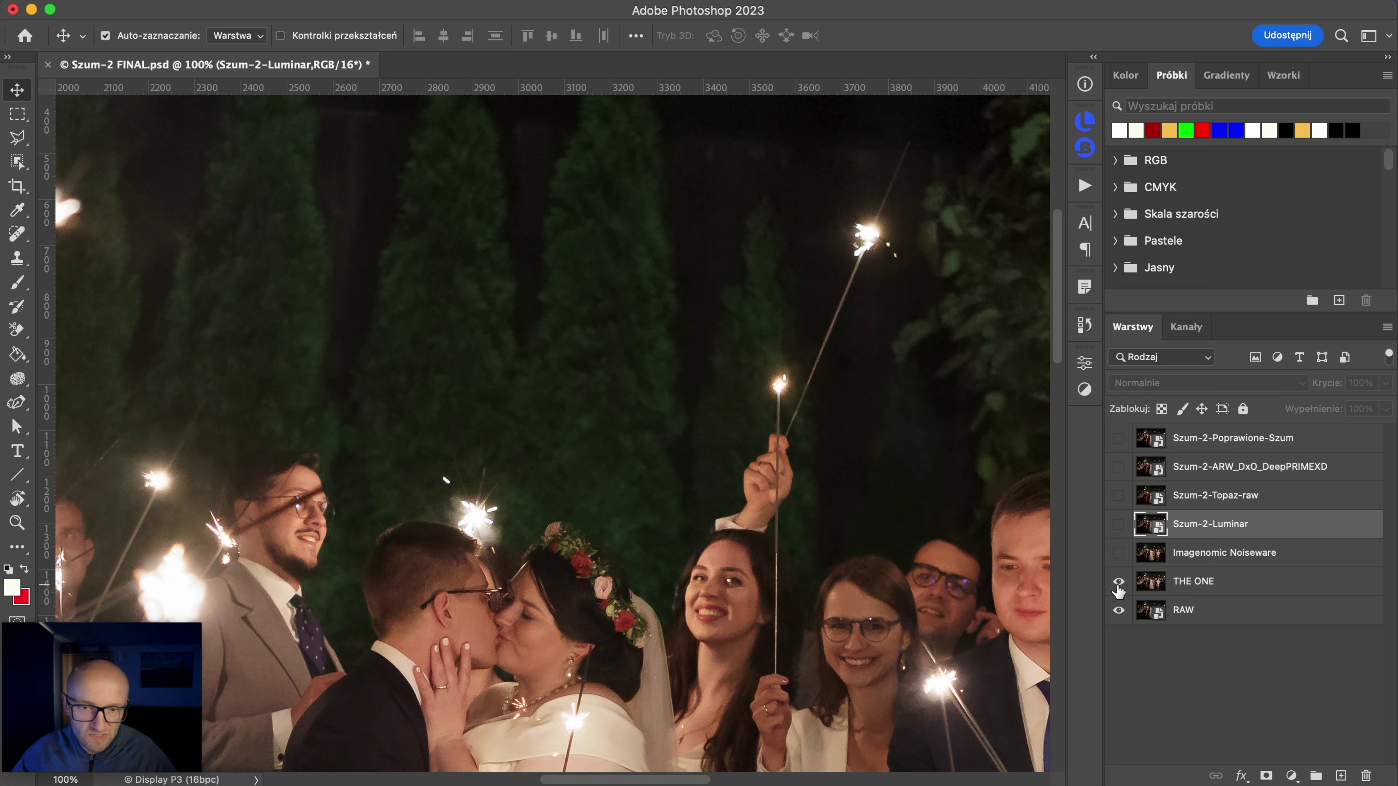
pyautogui.click(1118, 583)
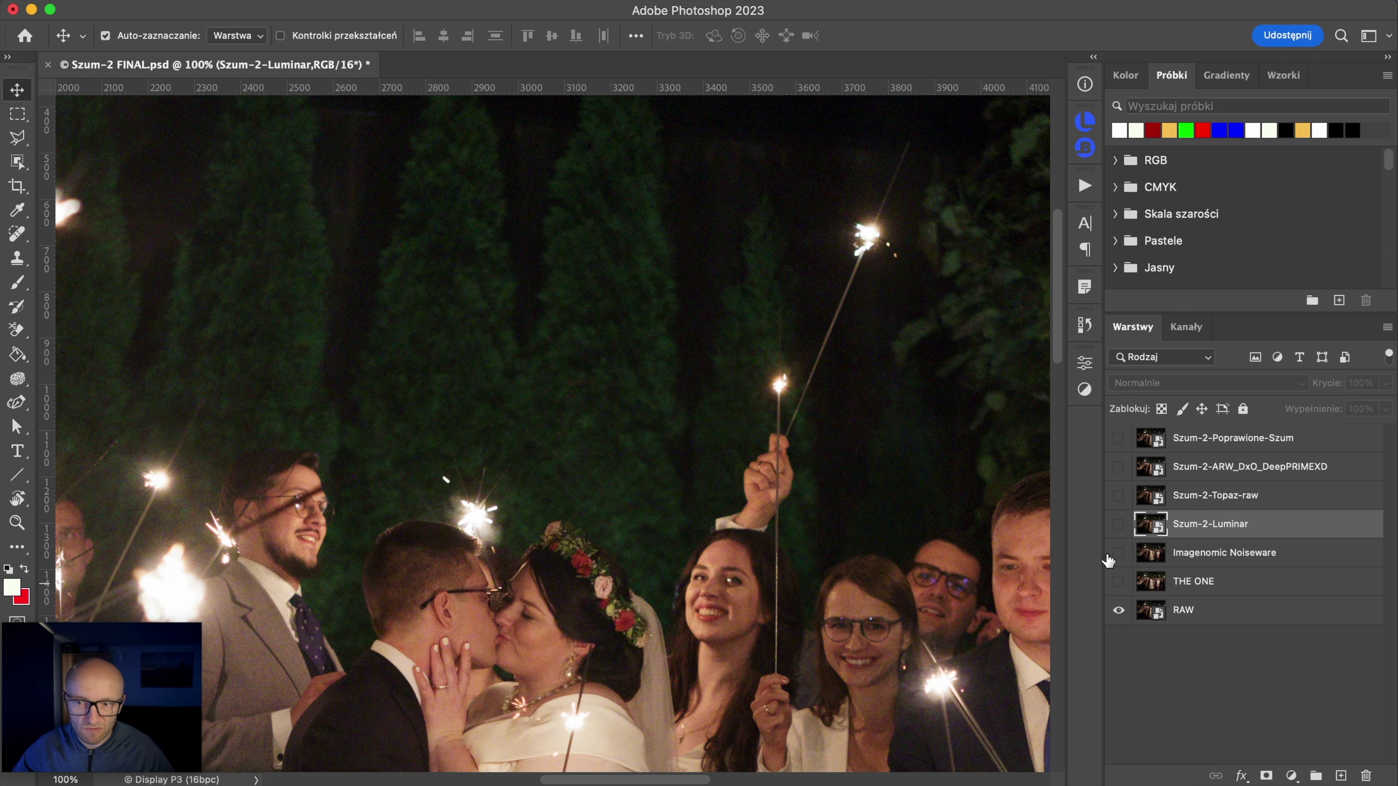
pyautogui.click(1120, 586)
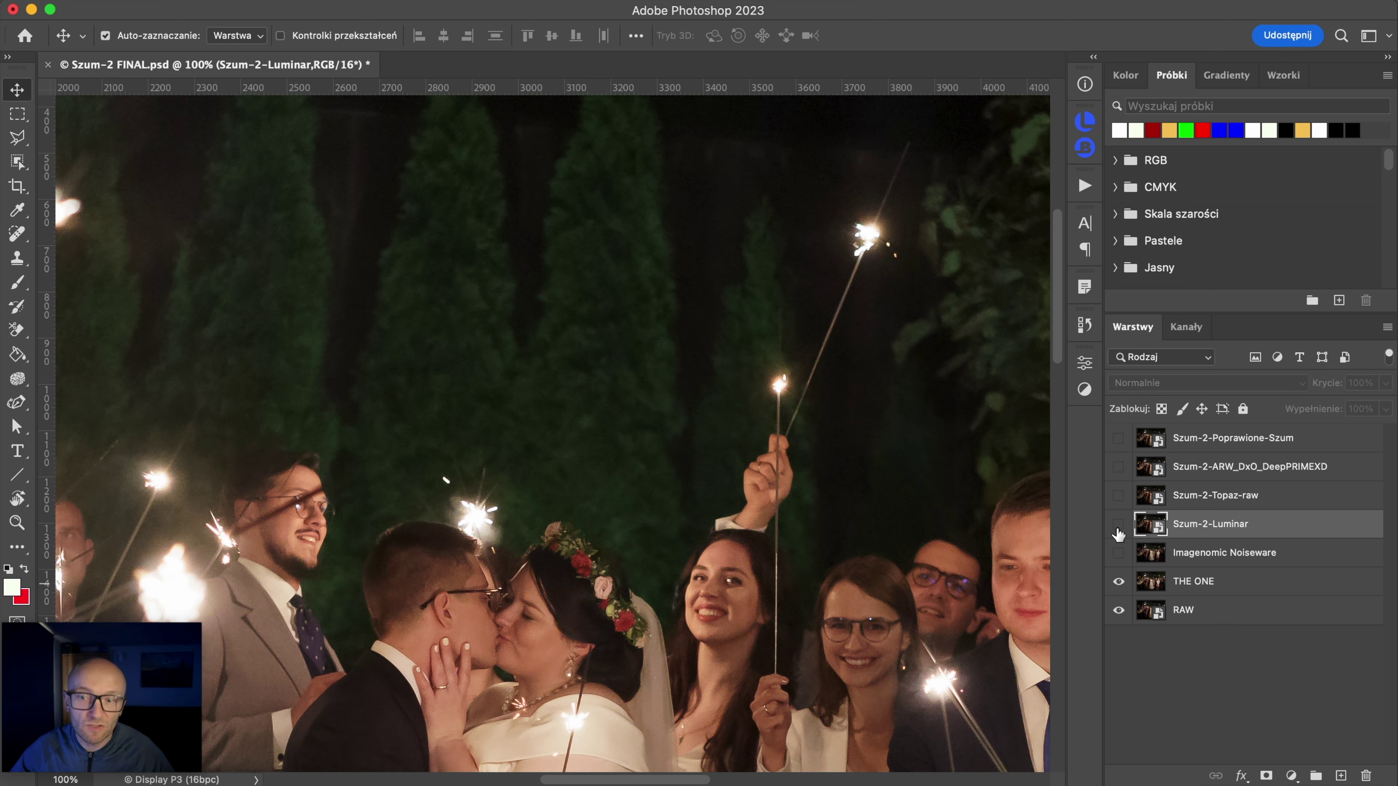
pyautogui.click(1118, 526)
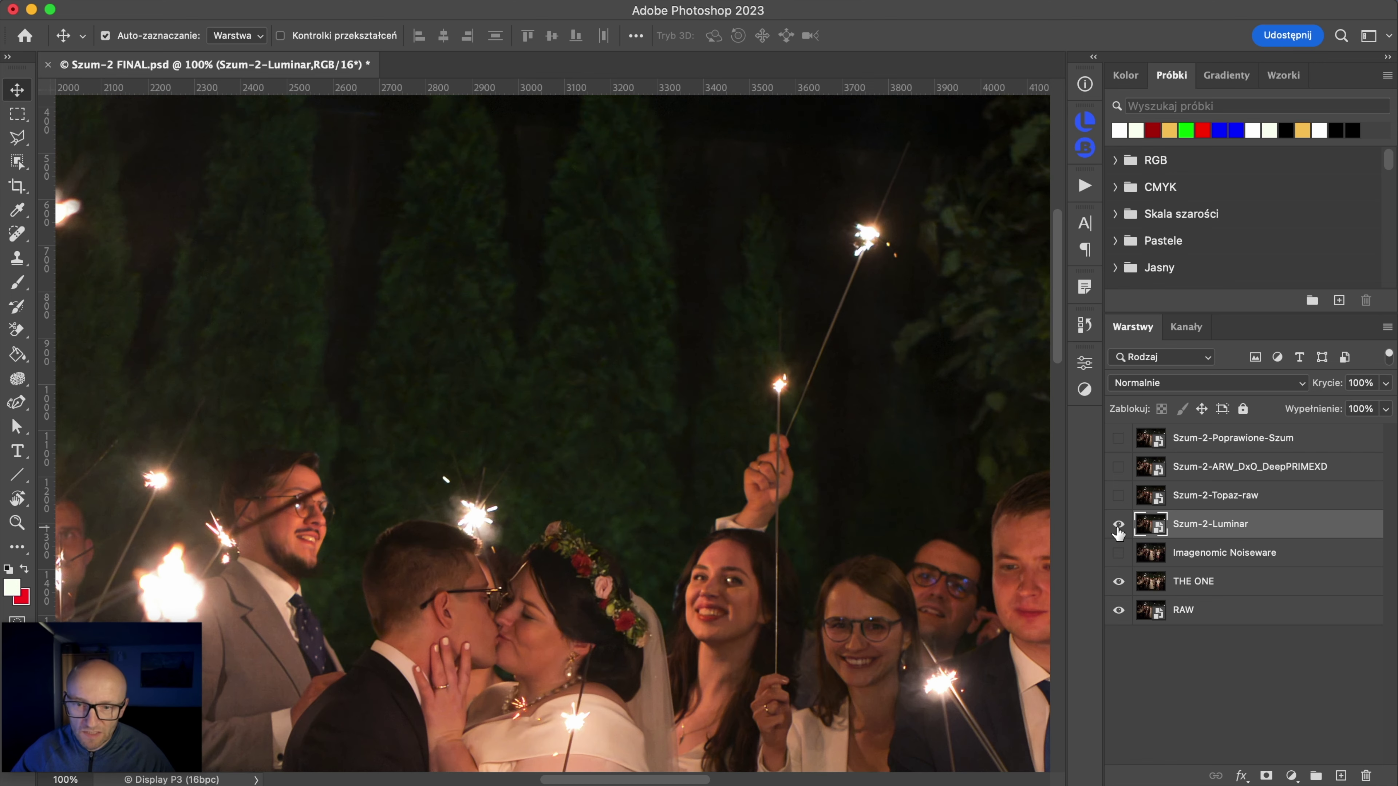
pyautogui.moveTo(614, 685)
pyautogui.mouseDown()
pyautogui.moveTo(611, 467)
pyautogui.moveTo(594, 600)
pyautogui.mouseUp()
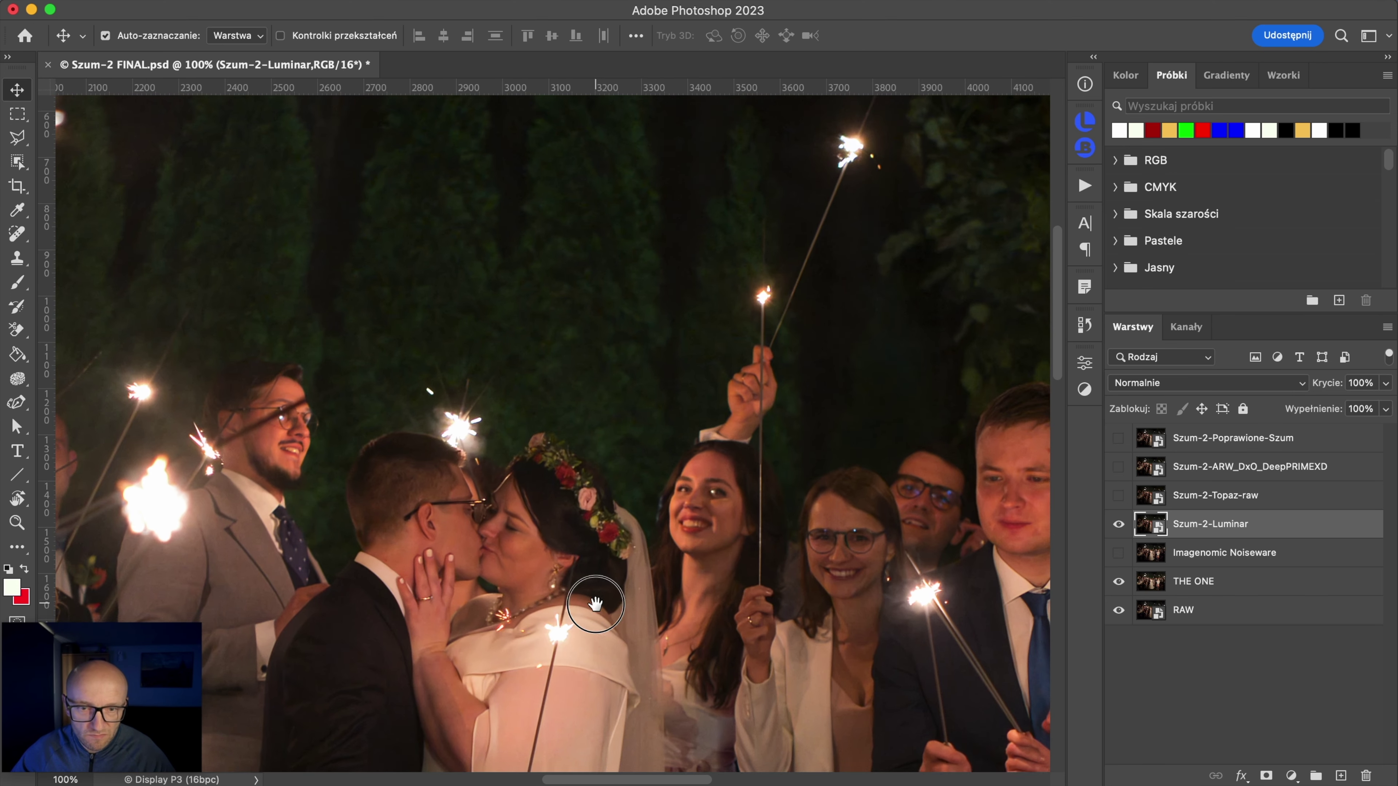
pyautogui.click(1119, 526)
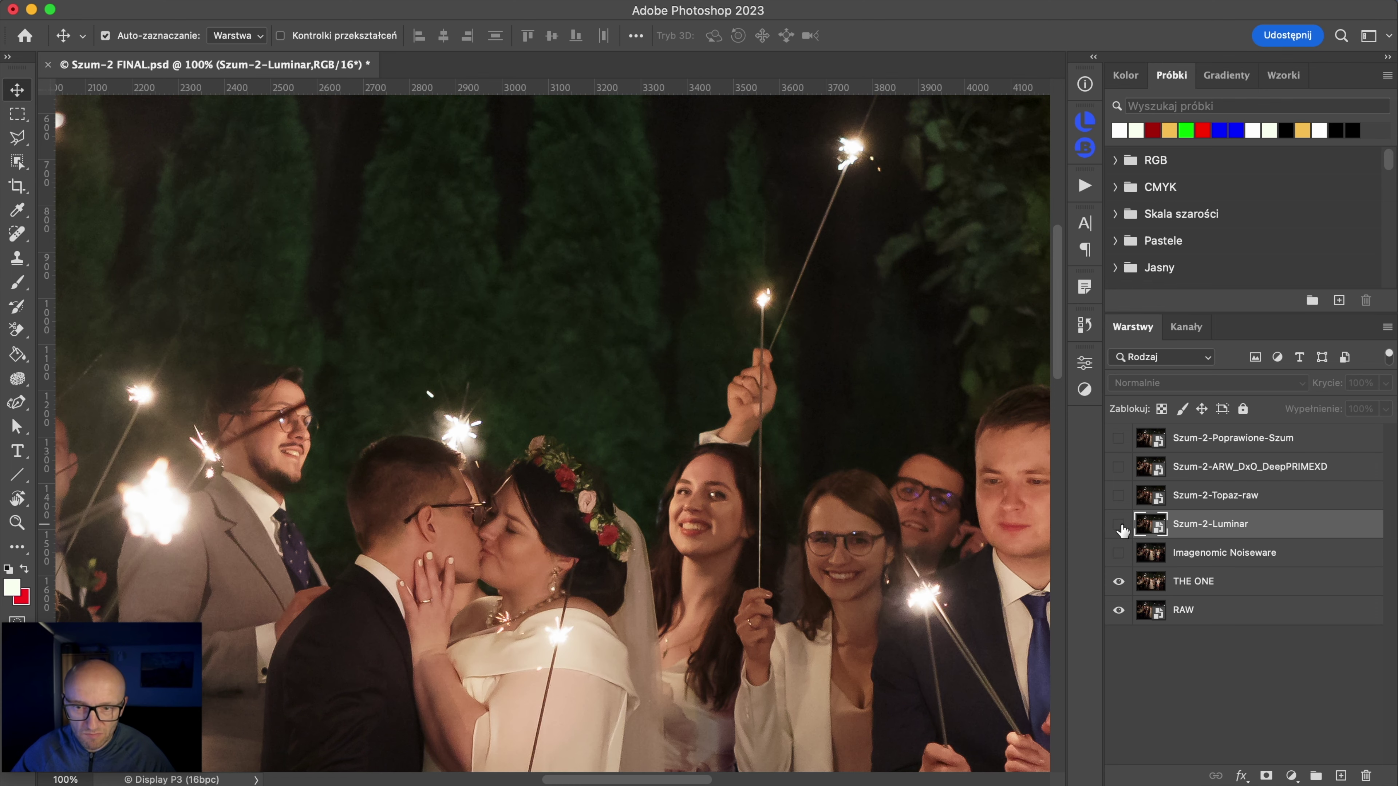
# Step: Flick Szum-2-Topaz-raw on and off to compare it with the layer below
pyautogui.click(1118, 495)
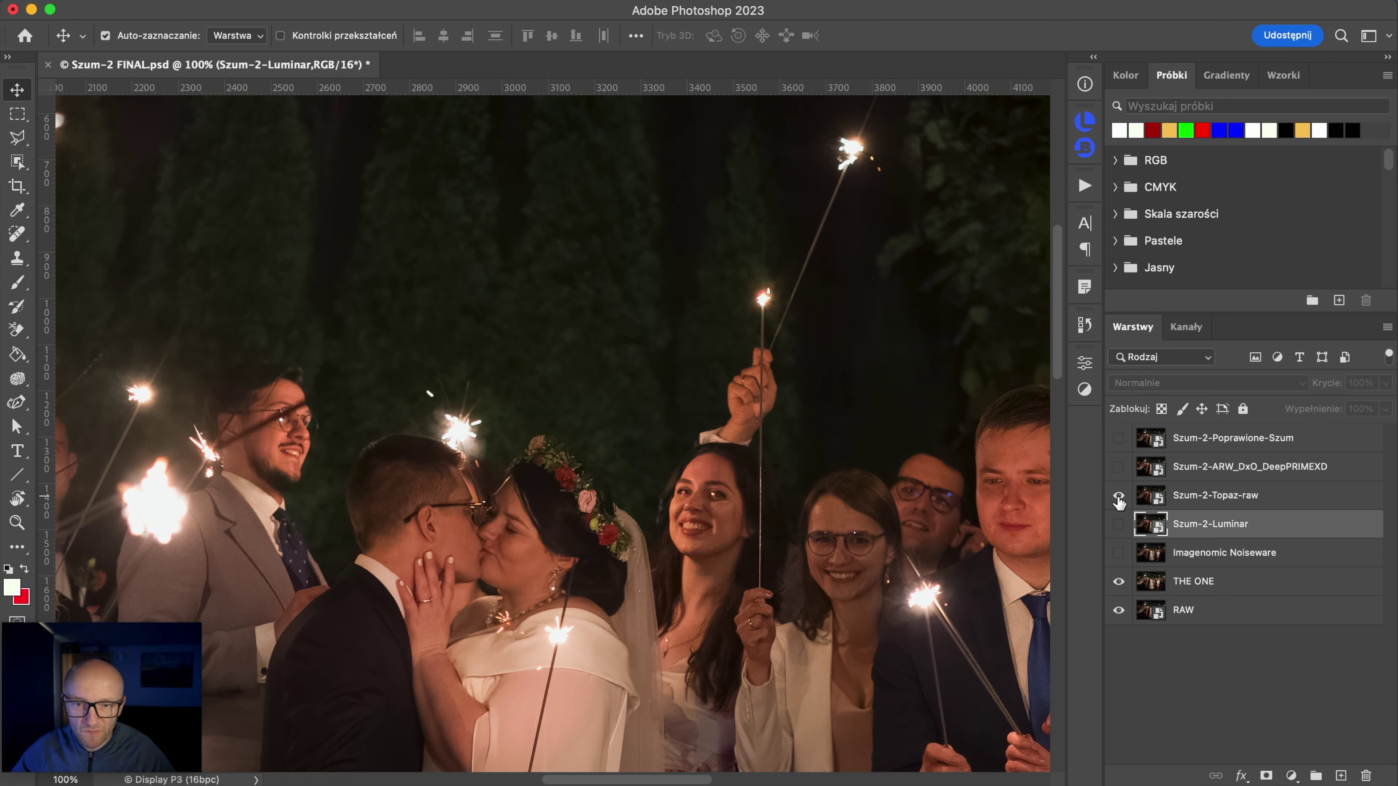
pyautogui.click(1118, 497)
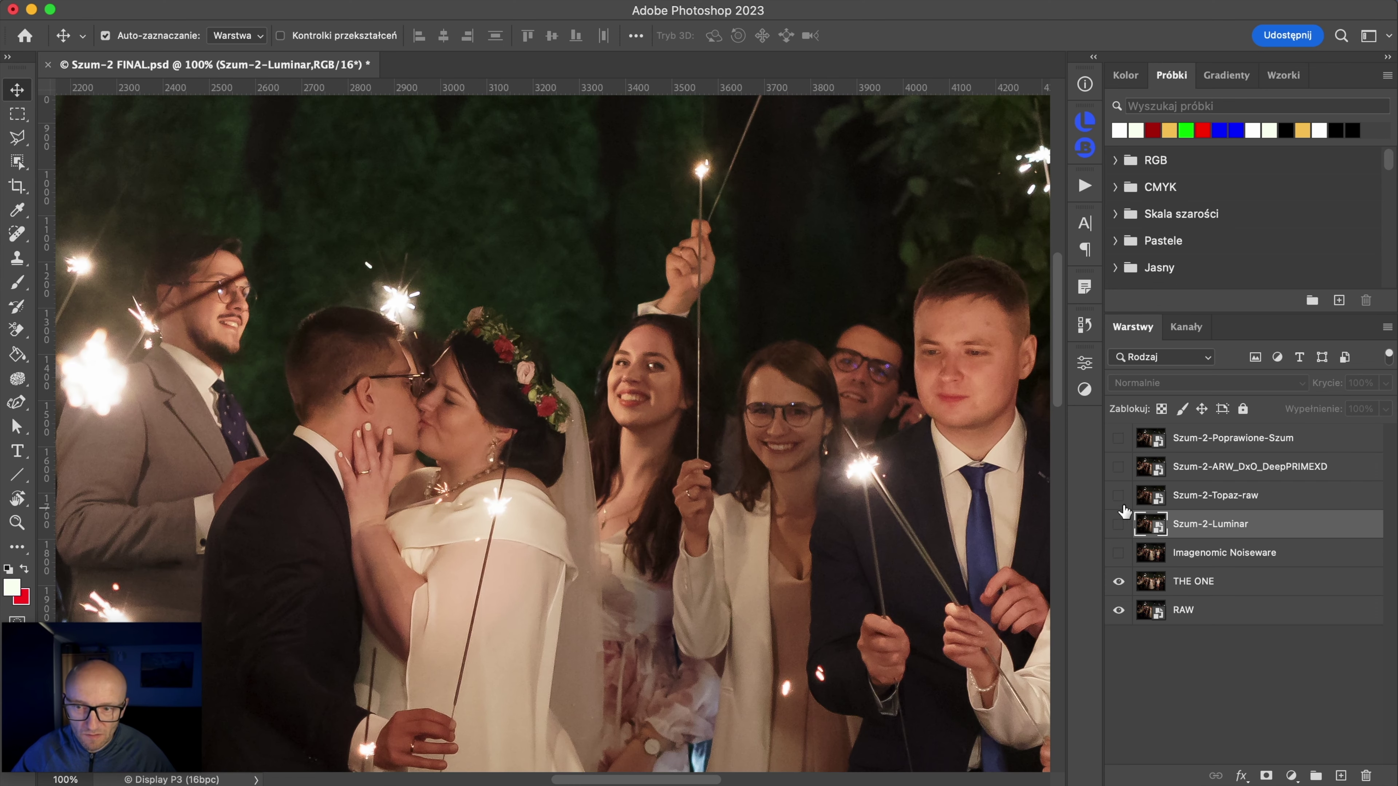
pyautogui.click(1118, 496)
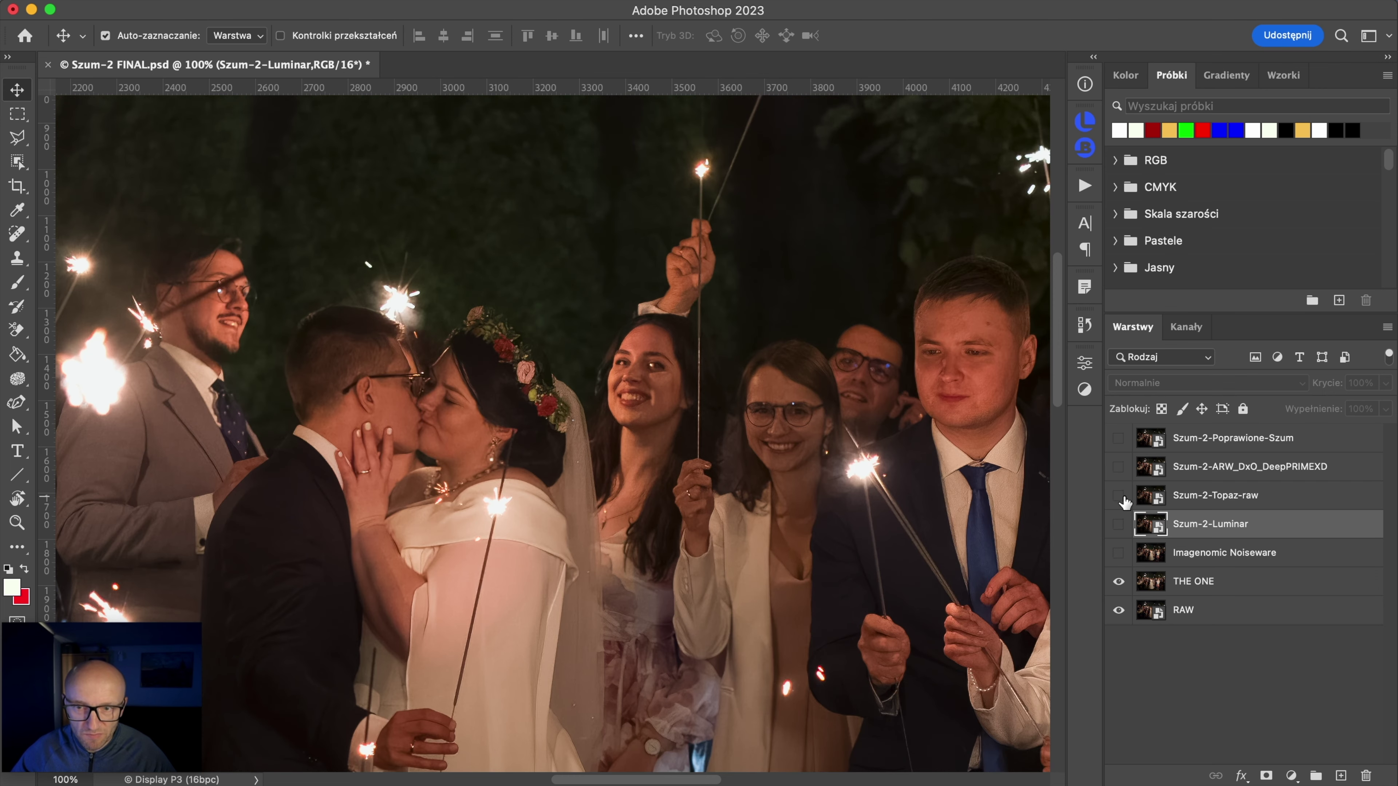
pyautogui.click(1117, 495)
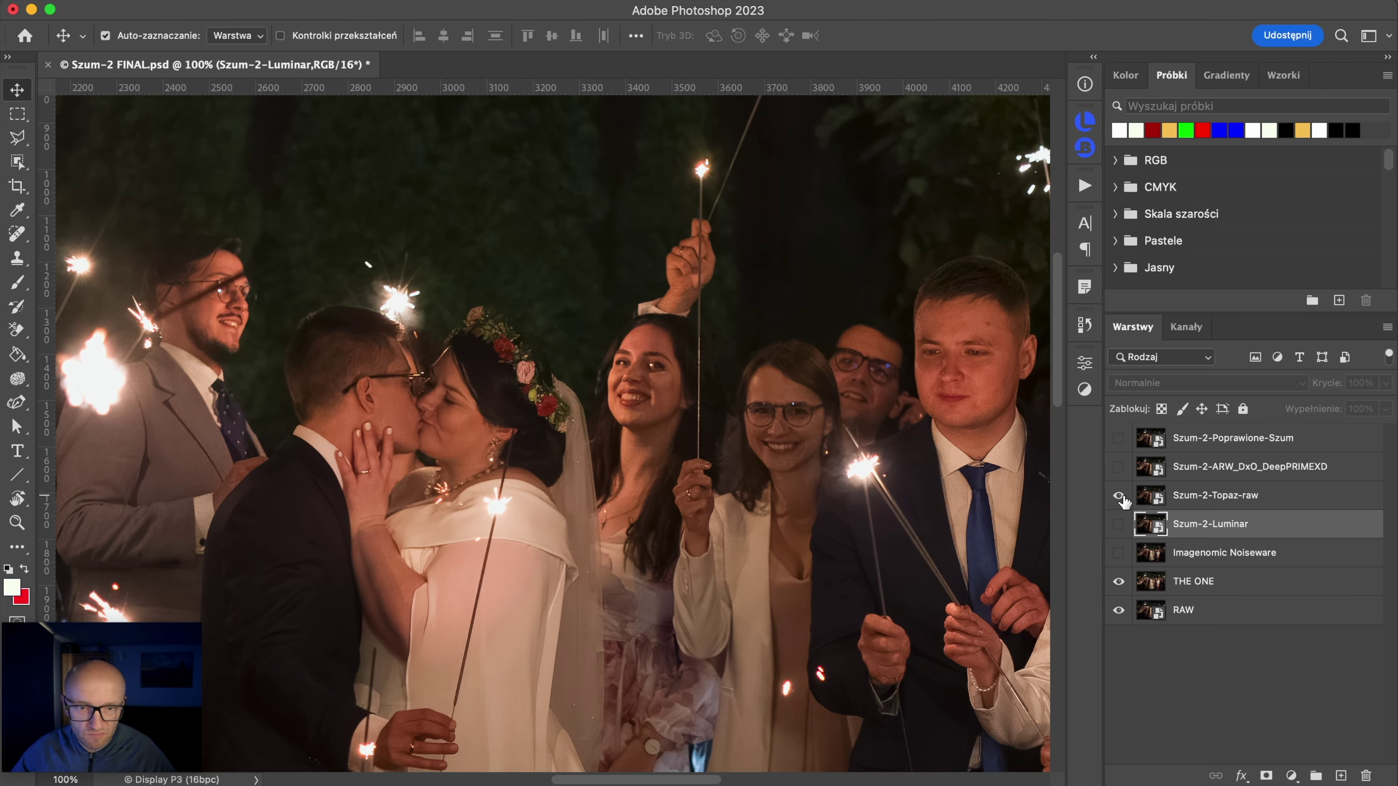
pyautogui.click(1118, 496)
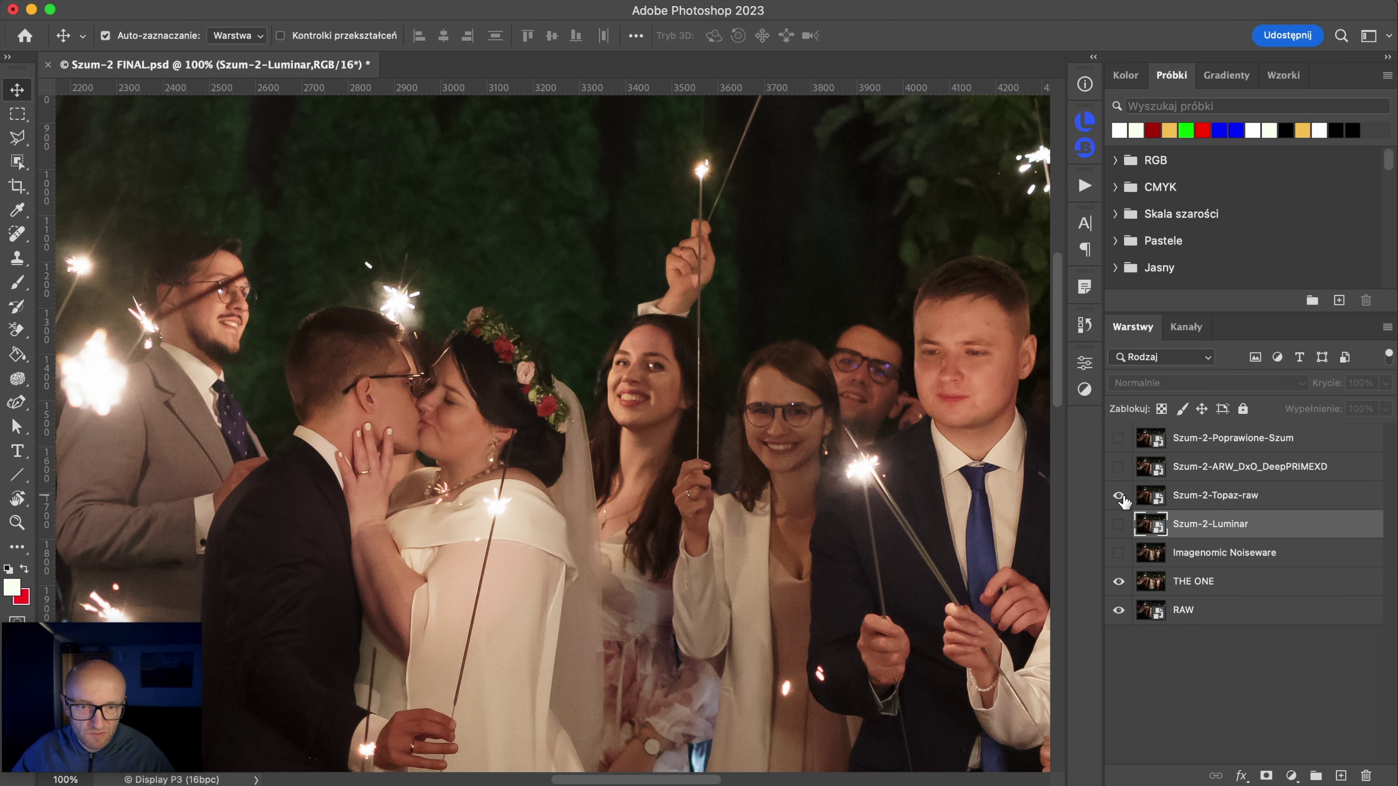
pyautogui.click(1118, 496)
pyautogui.click(1118, 496)
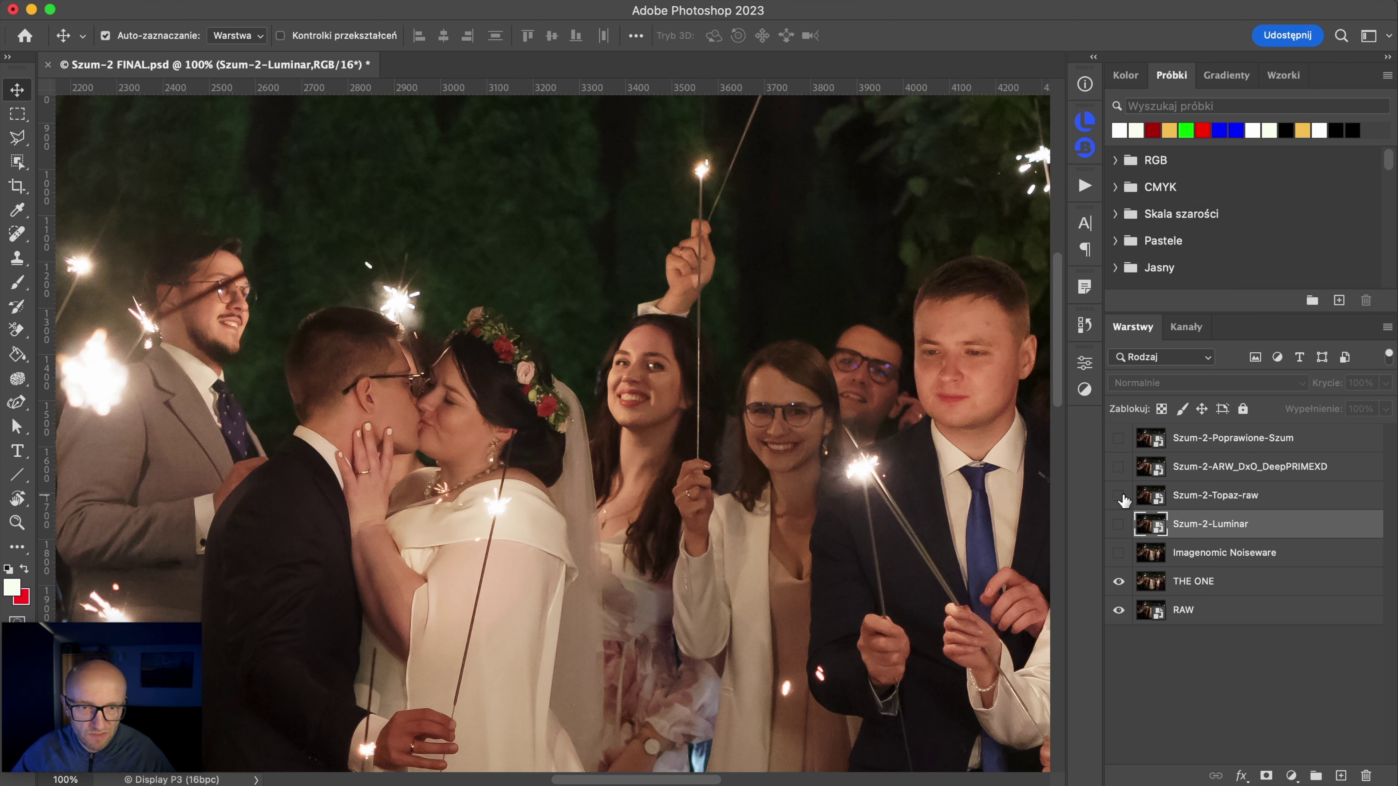
pyautogui.click(1120, 495)
pyautogui.click(1119, 495)
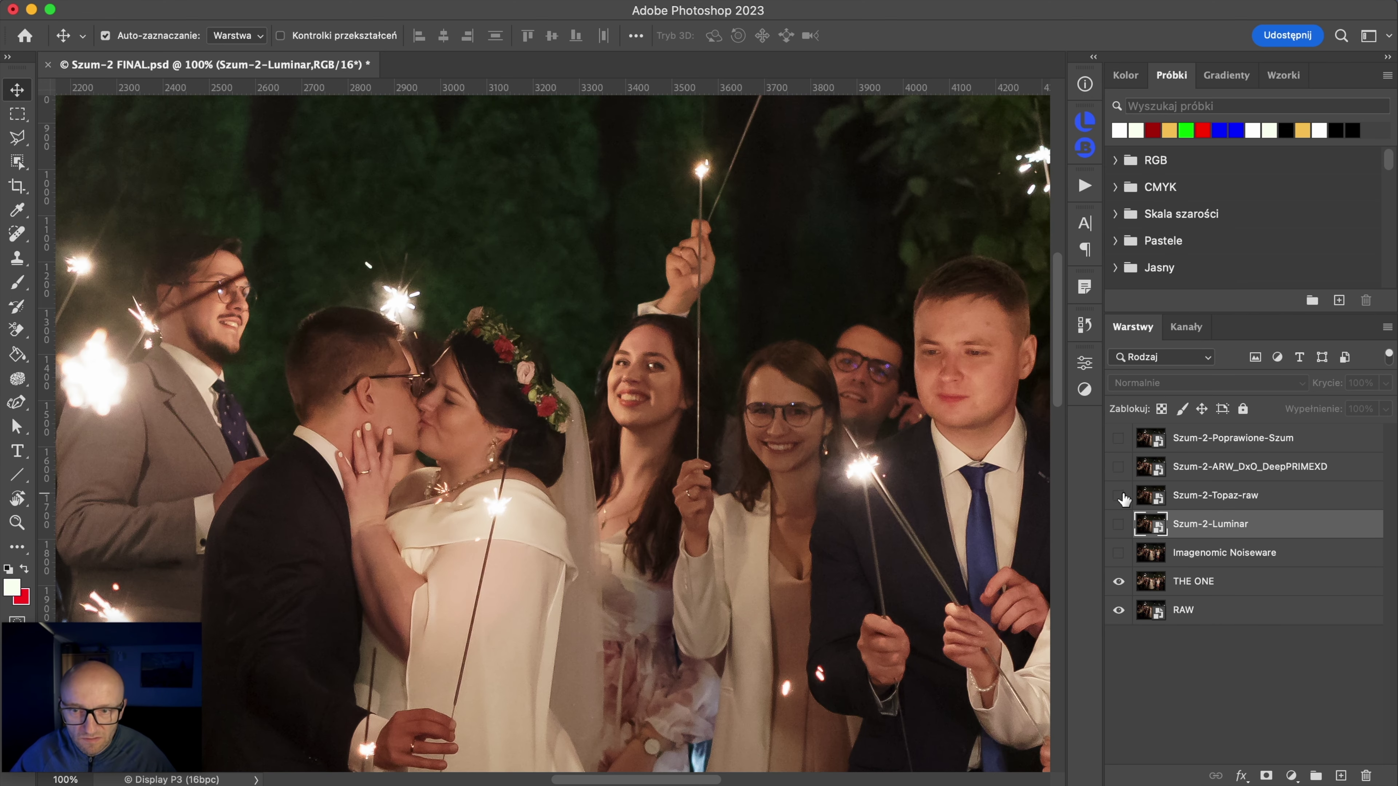
pyautogui.click(1120, 496)
pyautogui.hscroll(10, 942, 488)
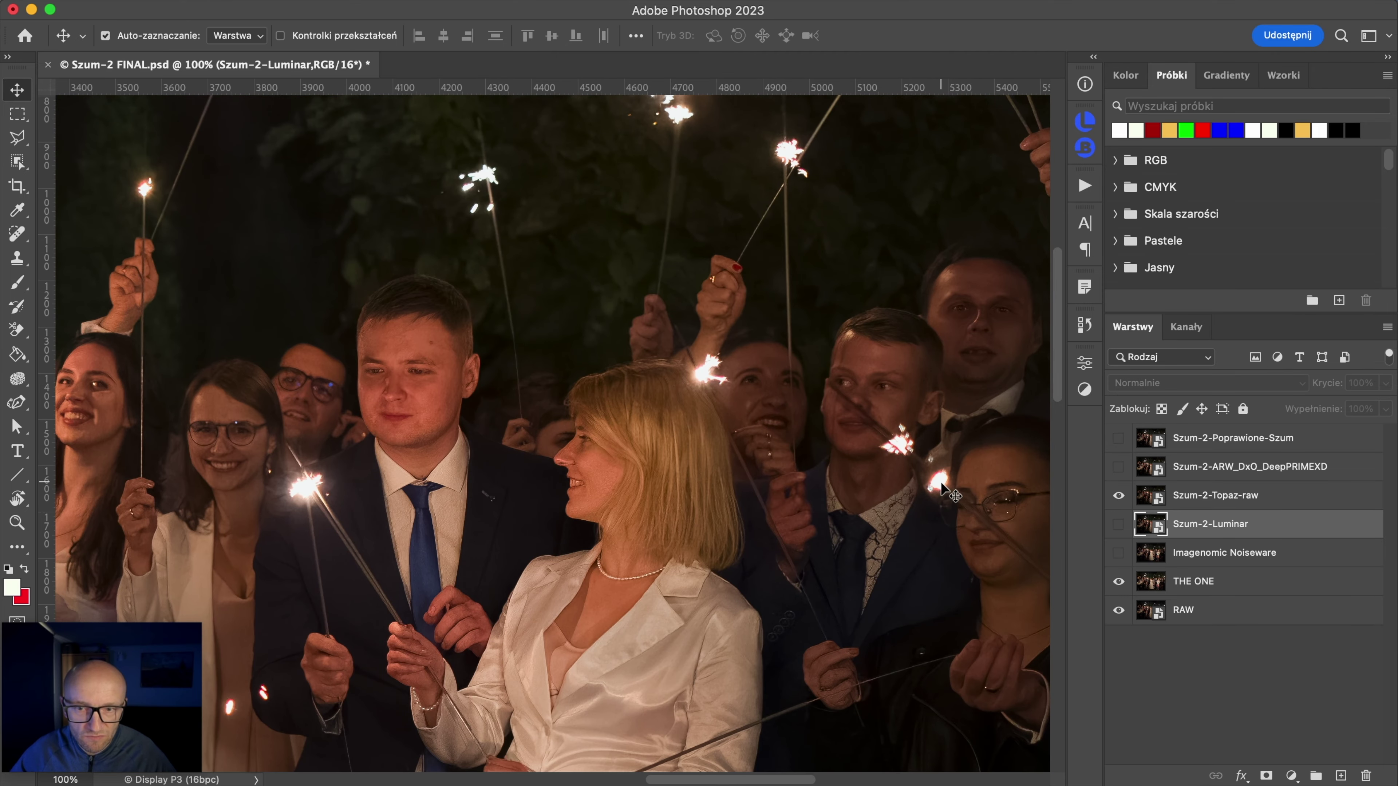
# Step: Turn on Szum-2-Luminar and compare it against Topaz on the sparkler highlights
pyautogui.click(1119, 524)
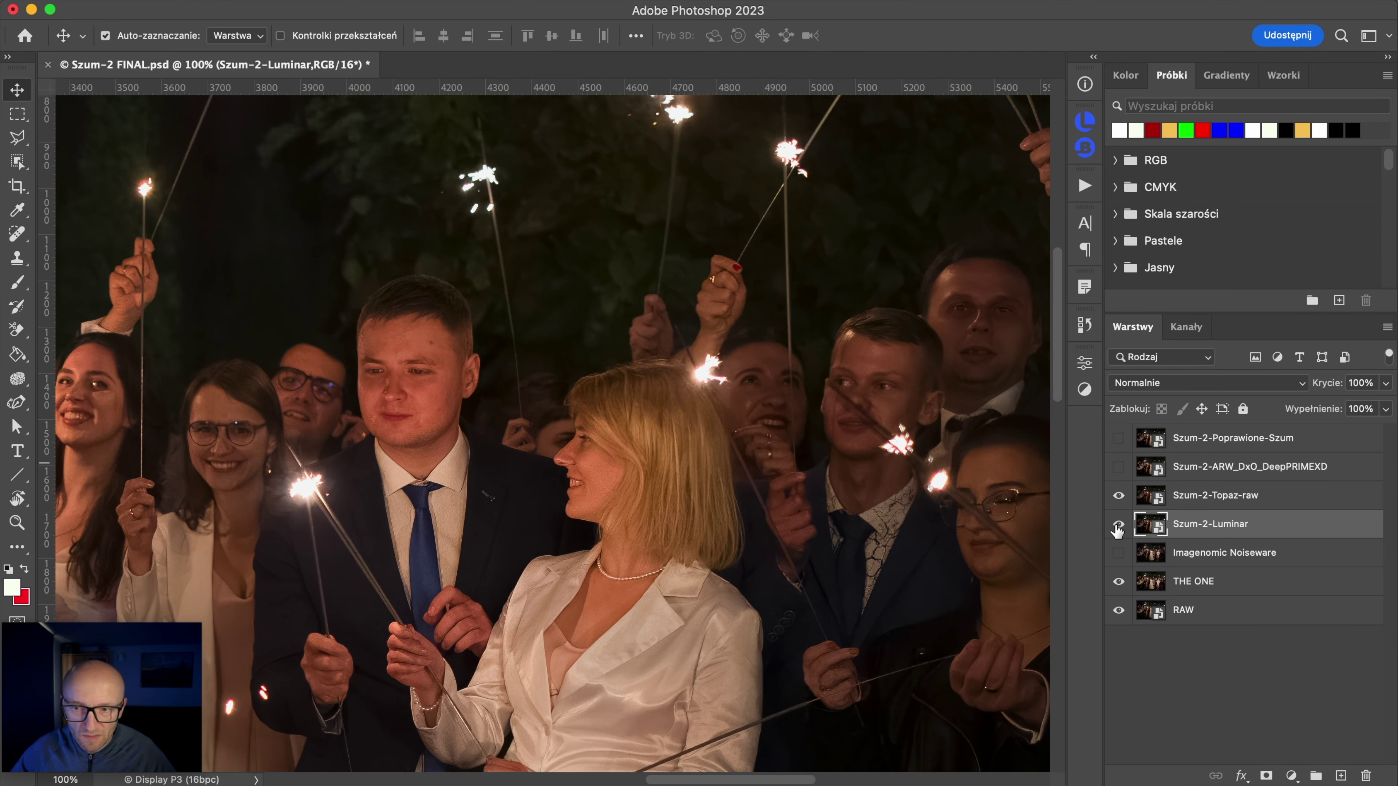
pyautogui.click(1118, 495)
pyautogui.click(1119, 495)
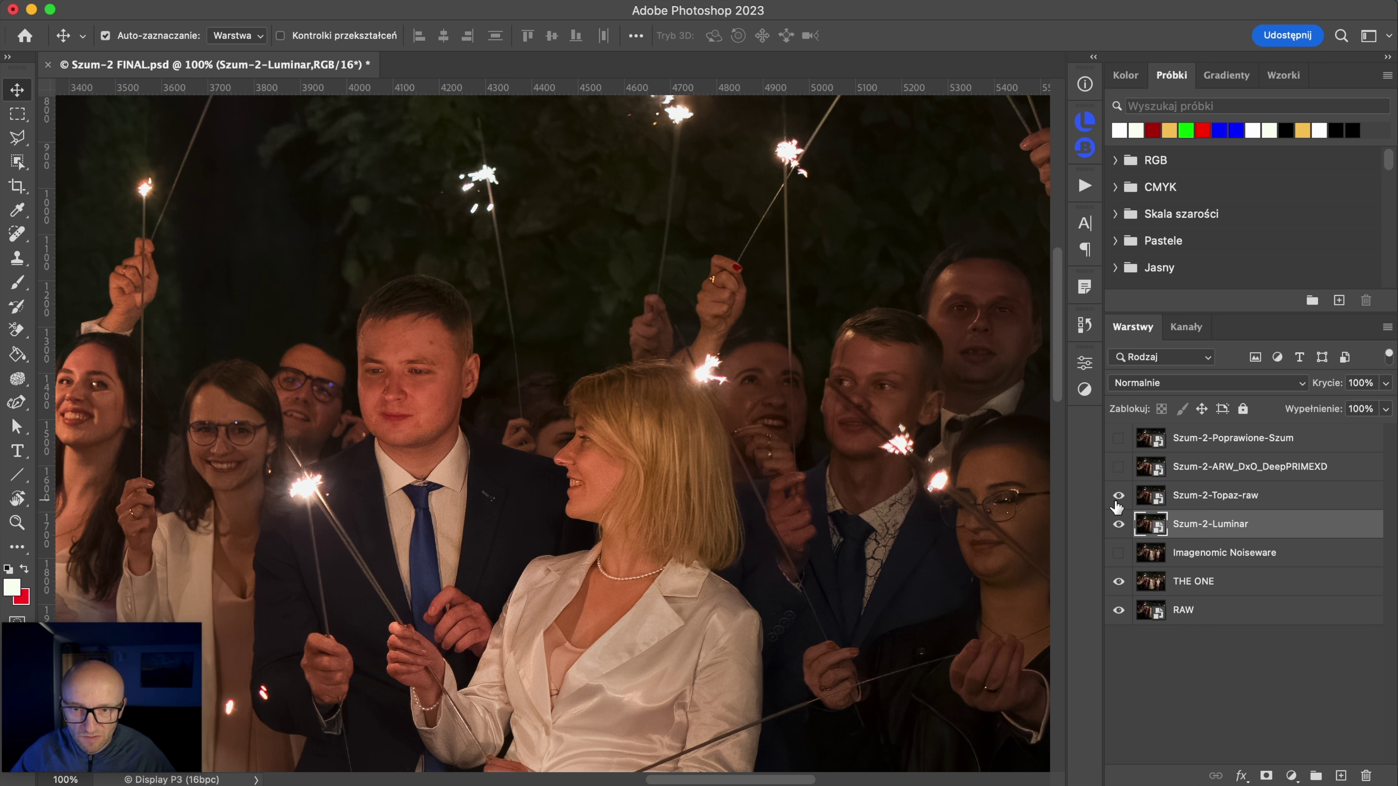
pyautogui.click(1119, 552)
pyautogui.click(1119, 496)
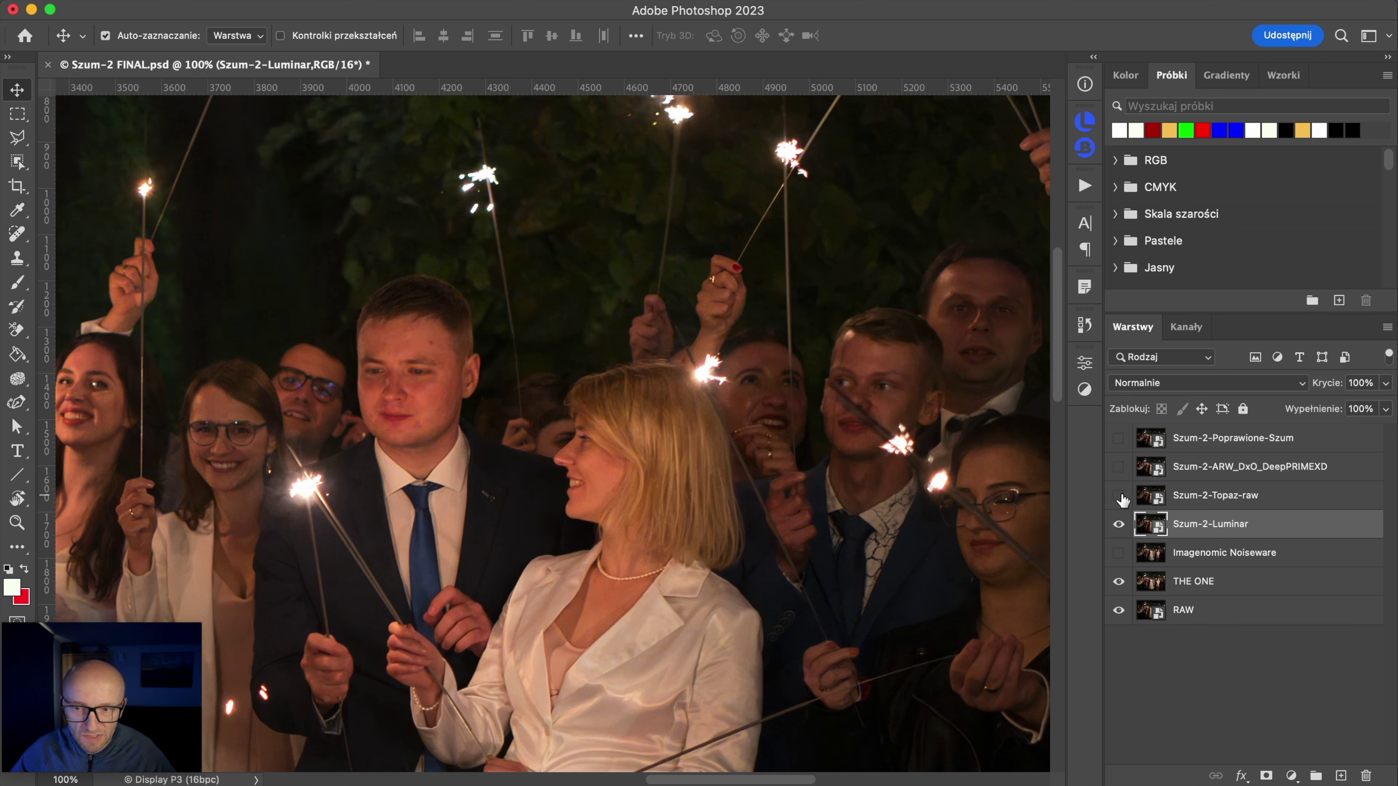
pyautogui.click(1120, 496)
pyautogui.click(1119, 496)
pyautogui.click(1119, 497)
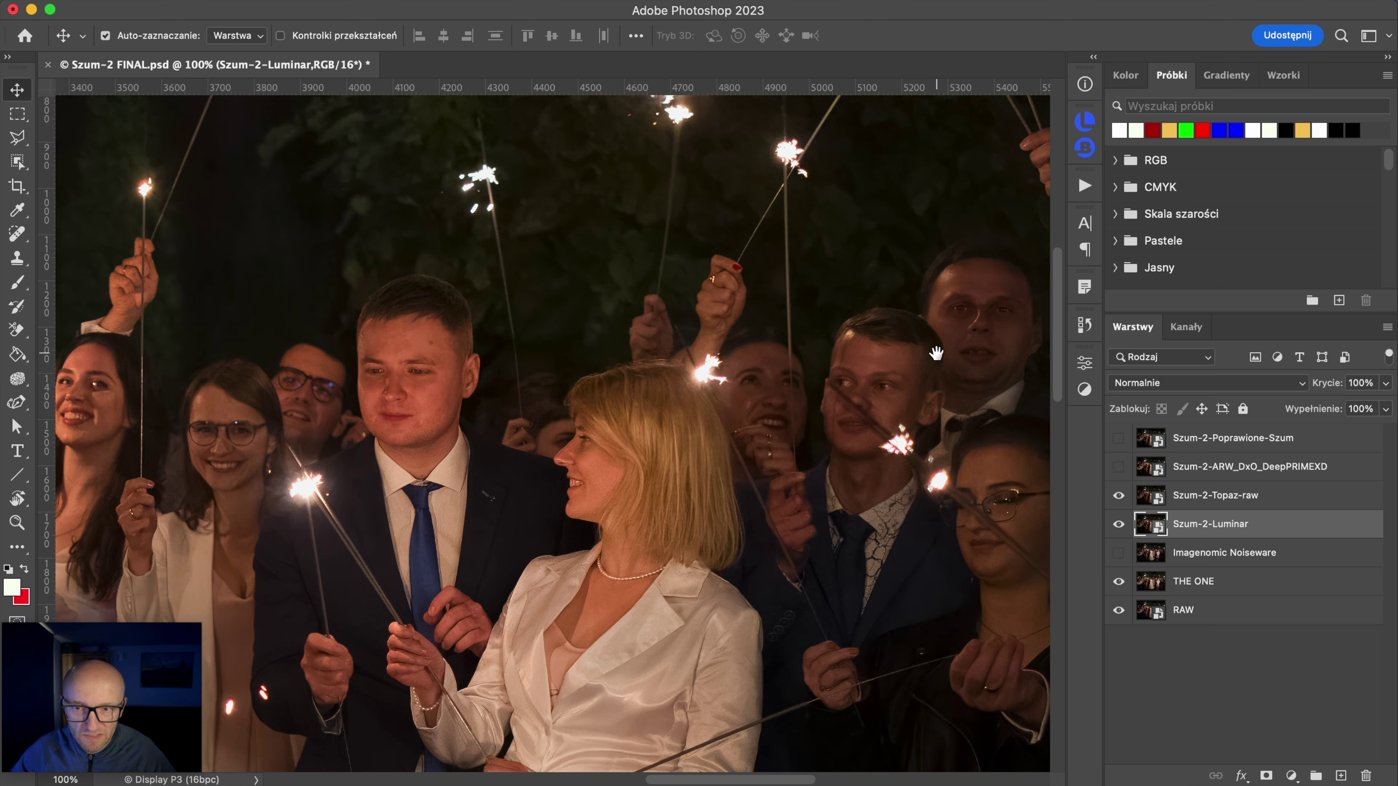
# Step: Compare Topaz against Luminar on the left guests and kissing couple, then hide both
pyautogui.moveTo(161, 417); pyautogui.dragTo(1270, 406)
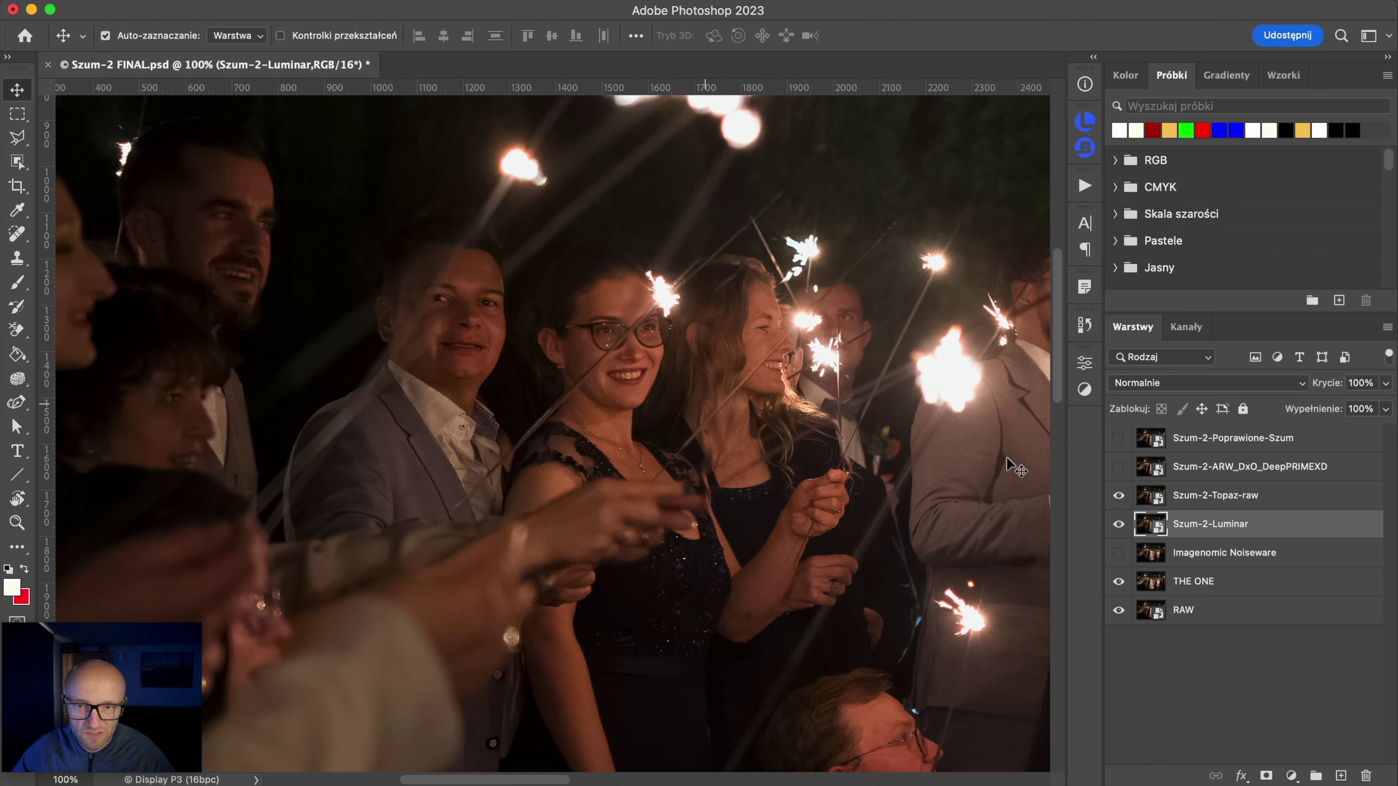
pyautogui.click(1118, 496)
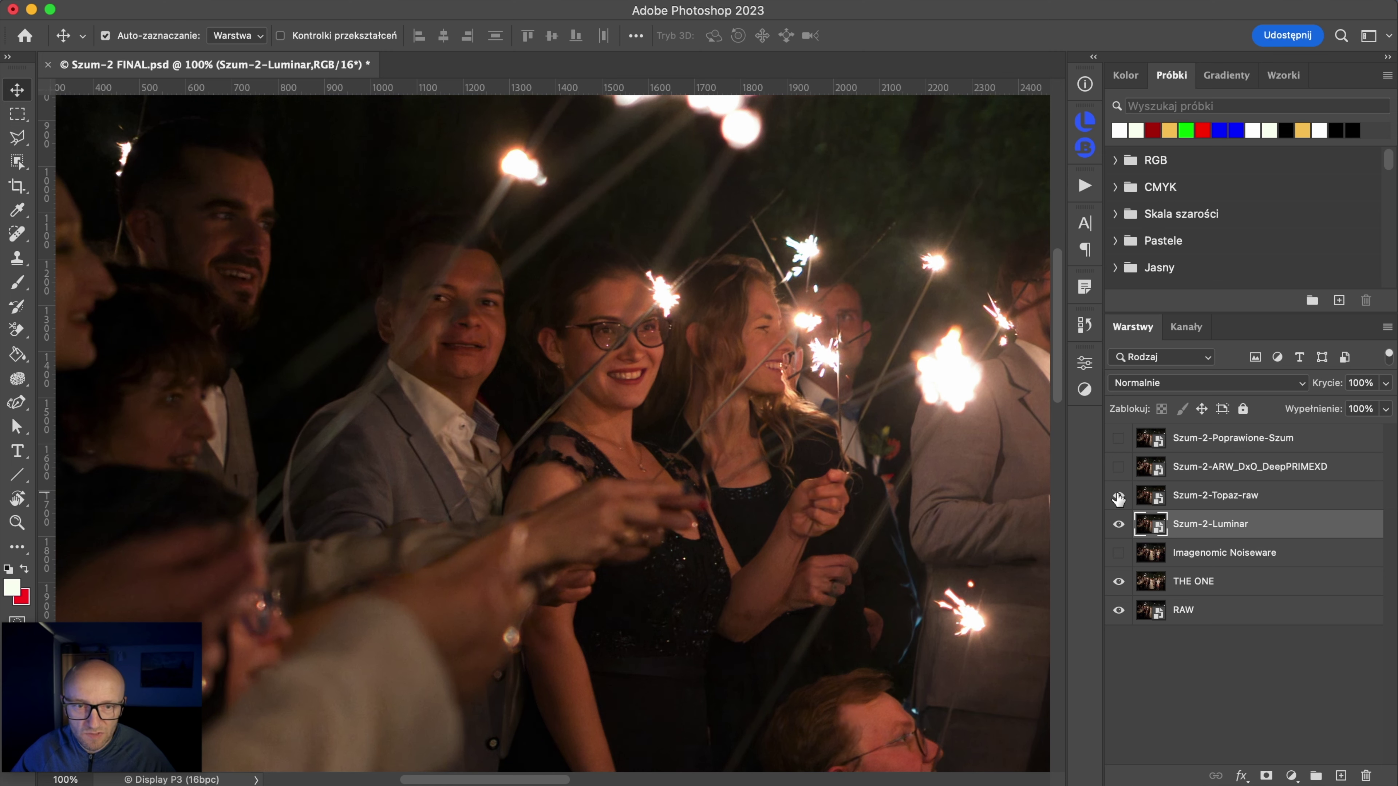
pyautogui.click(1118, 497)
pyautogui.click(1119, 497)
pyautogui.click(1118, 496)
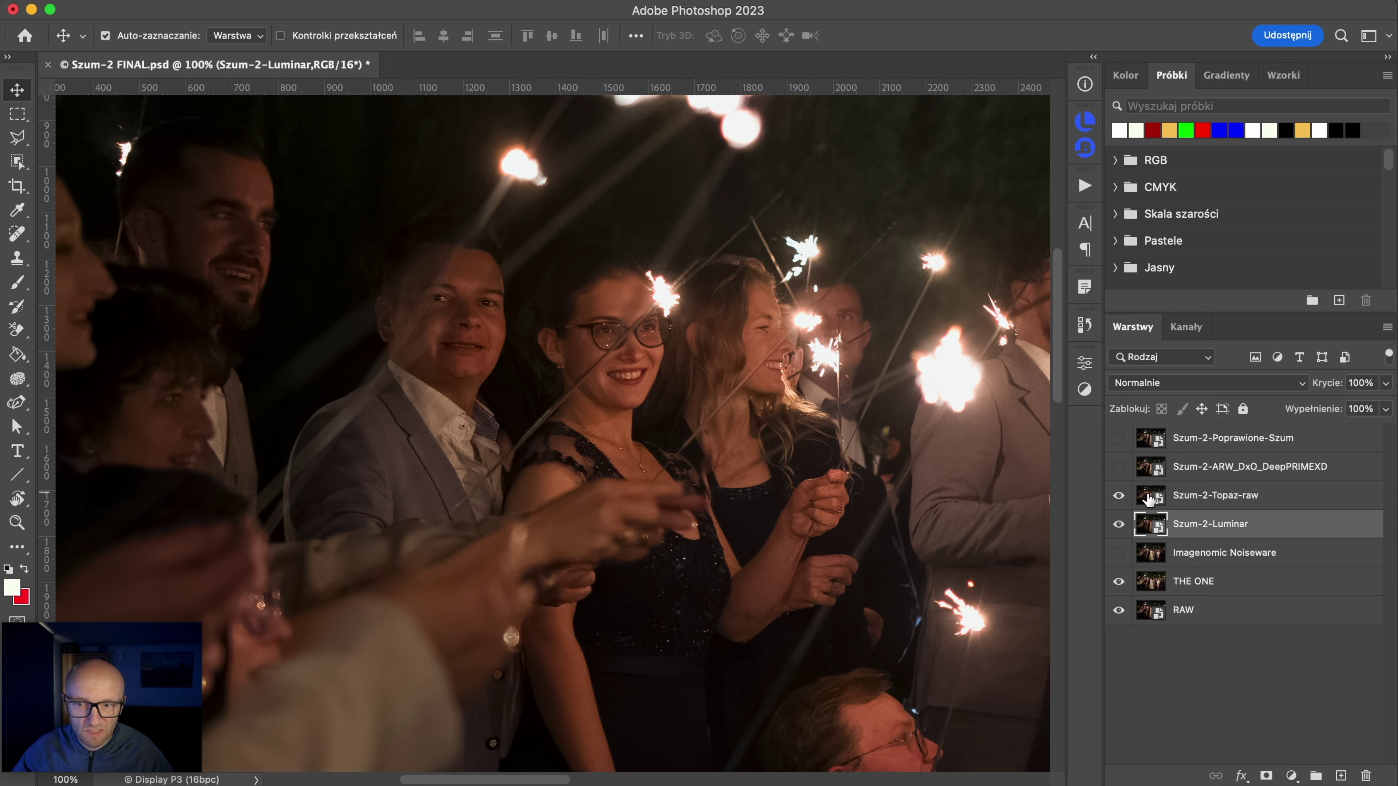
pyautogui.moveTo(871, 354); pyautogui.dragTo(223, 353)
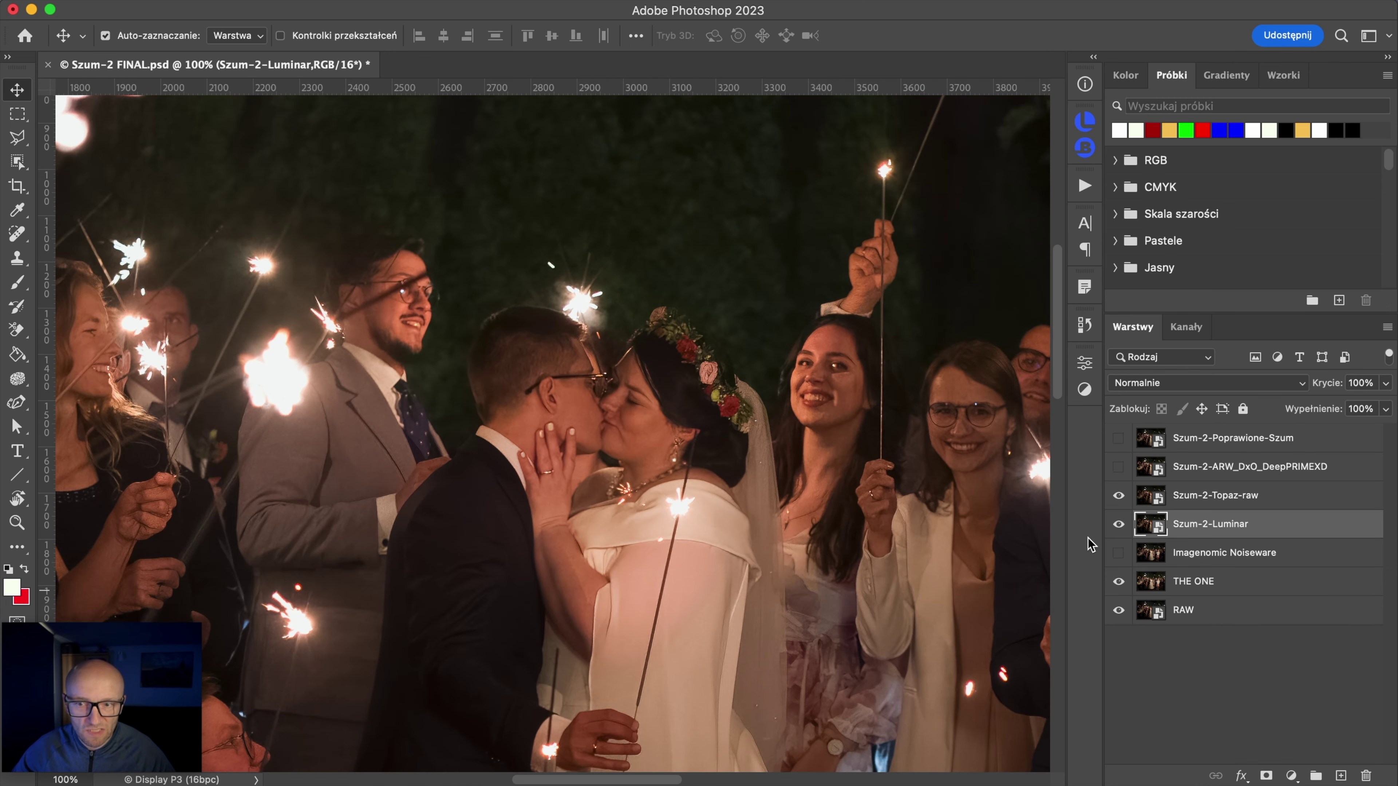
pyautogui.click(1118, 497)
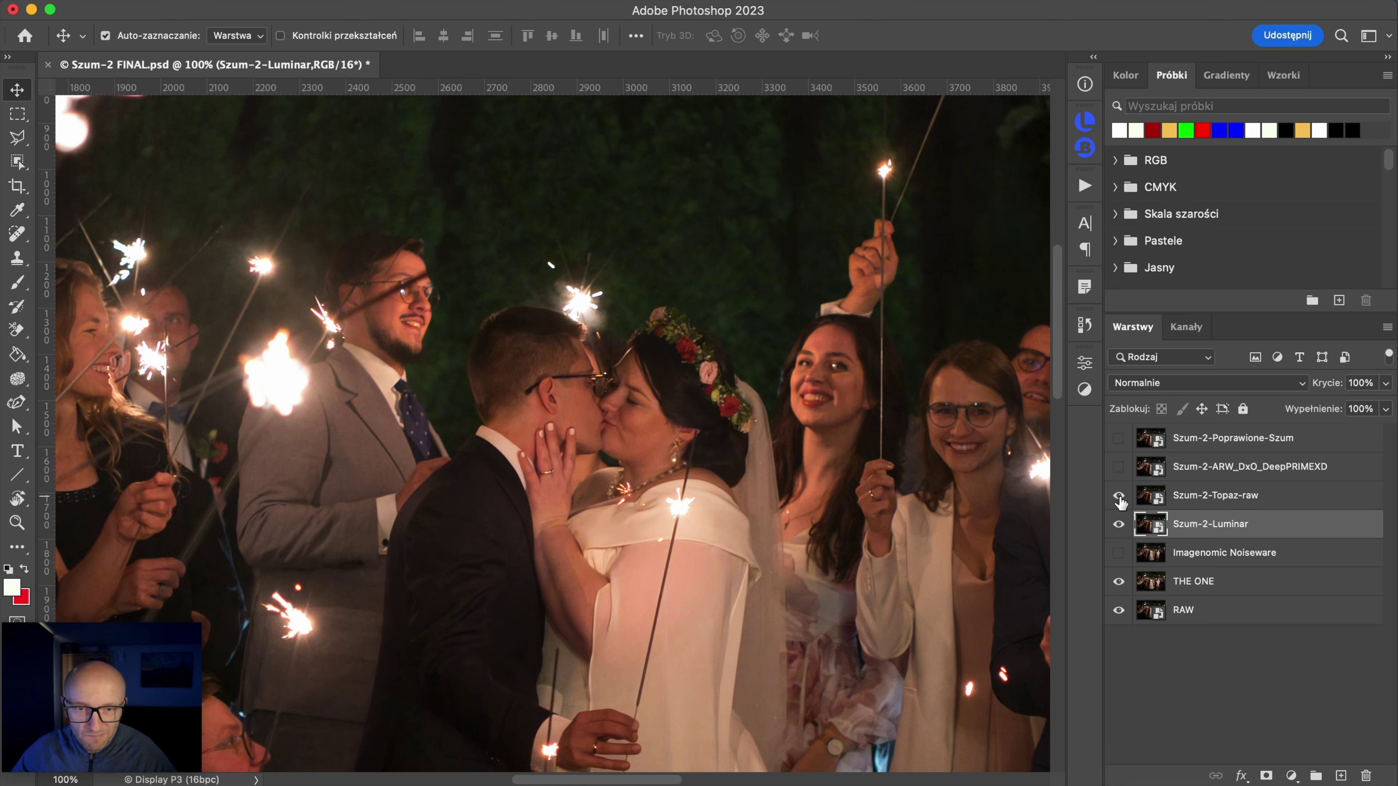
pyautogui.click(1118, 525)
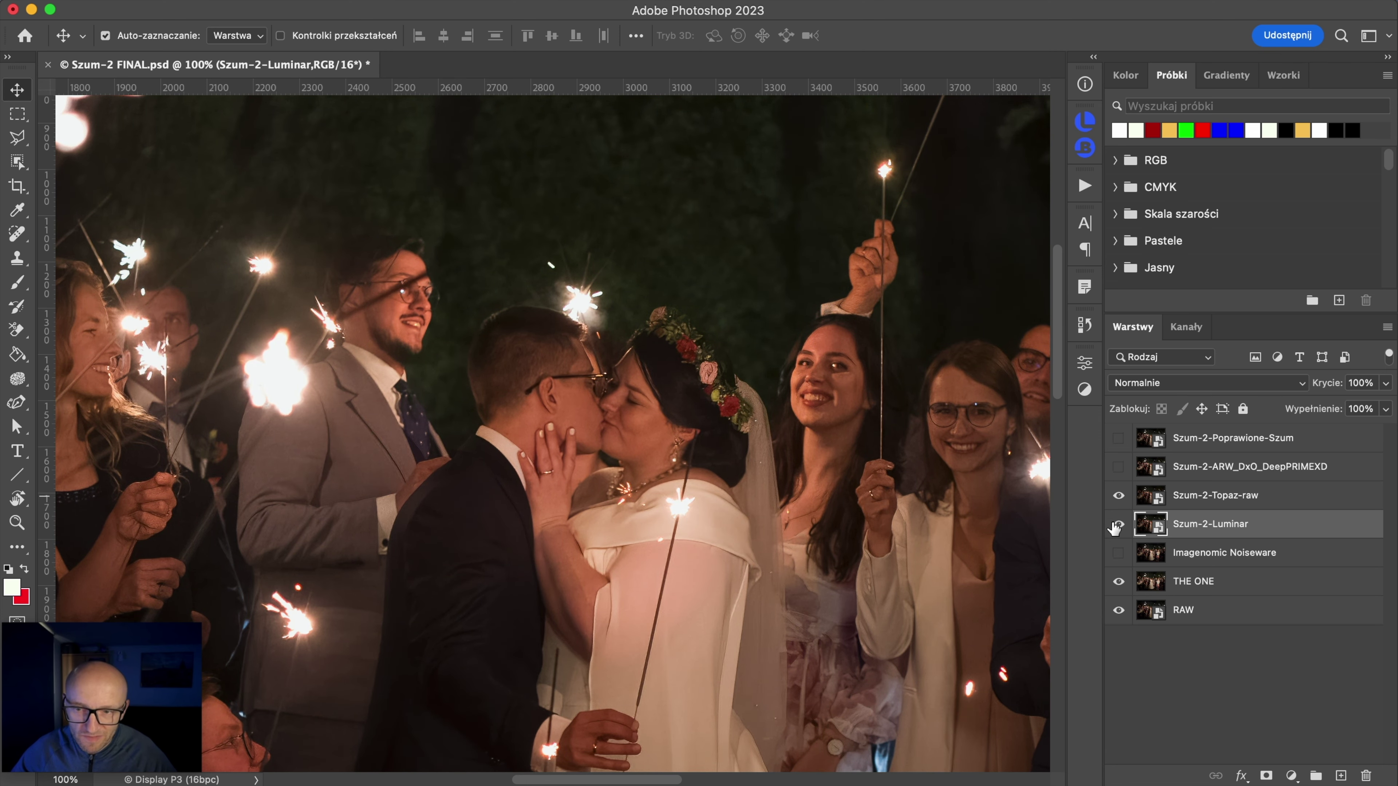
pyautogui.click(1118, 495)
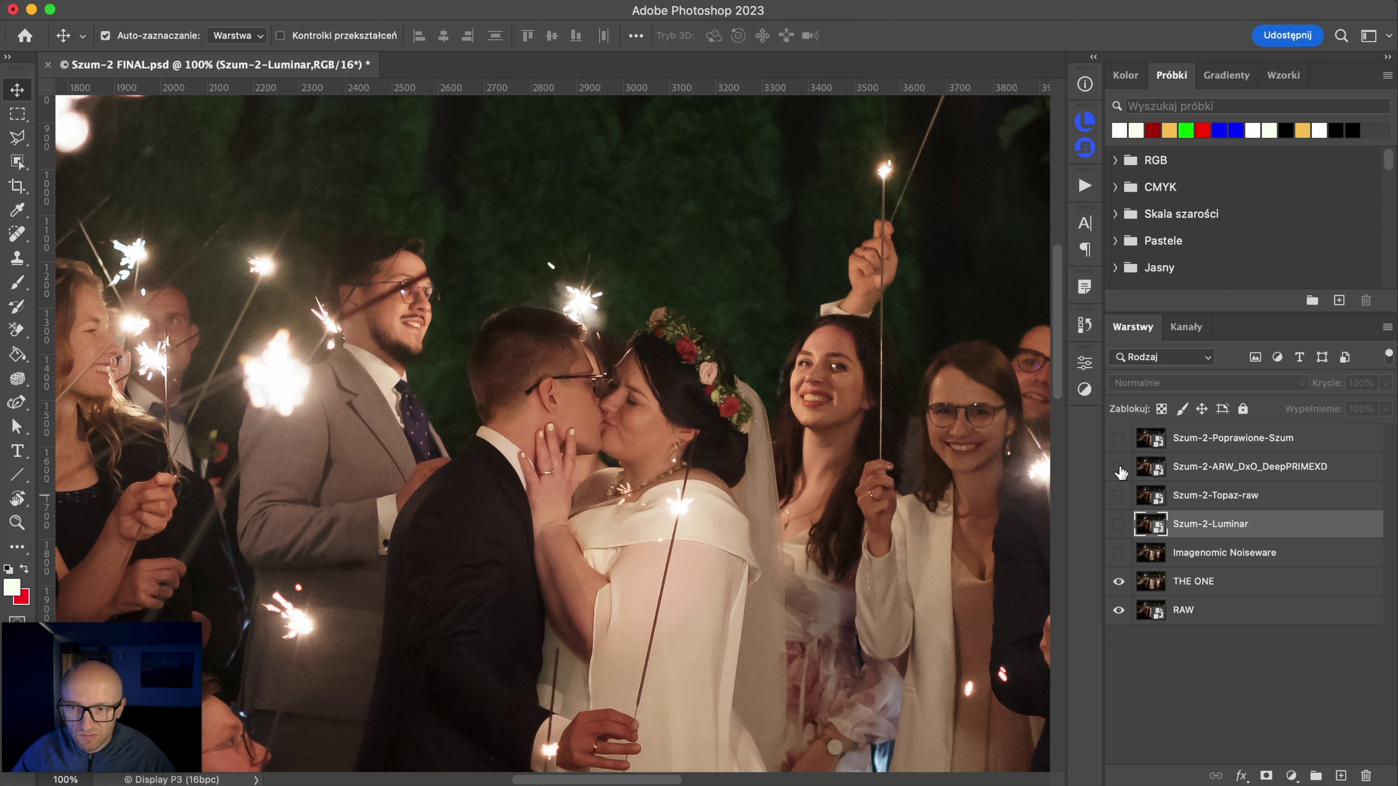
# Step: Show Szum-2-ARW_DxO_DeepPRIMEXD and toggle it on and off over the left guests
pyautogui.click(1120, 468)
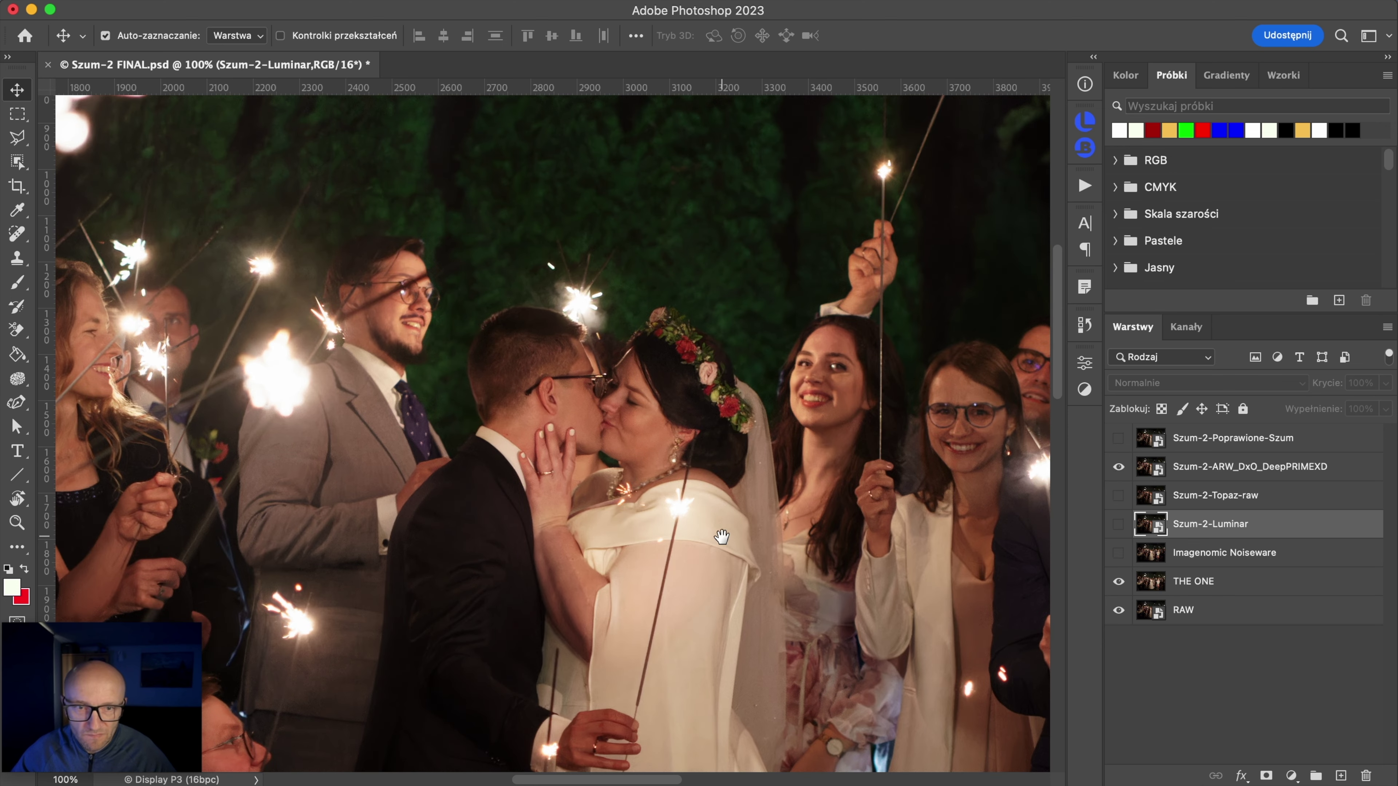
pyautogui.moveTo(336, 533); pyautogui.dragTo(1030, 533)
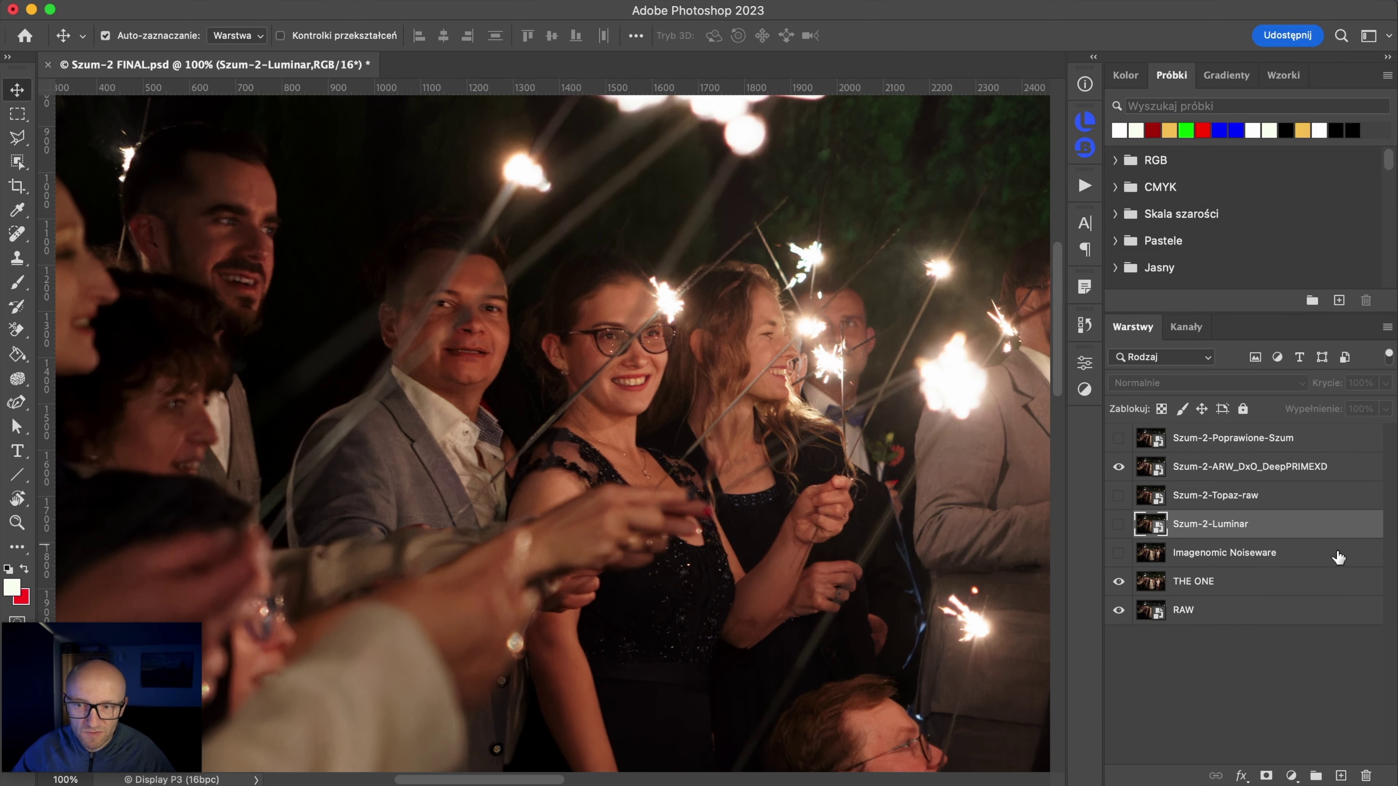
pyautogui.click(1119, 468)
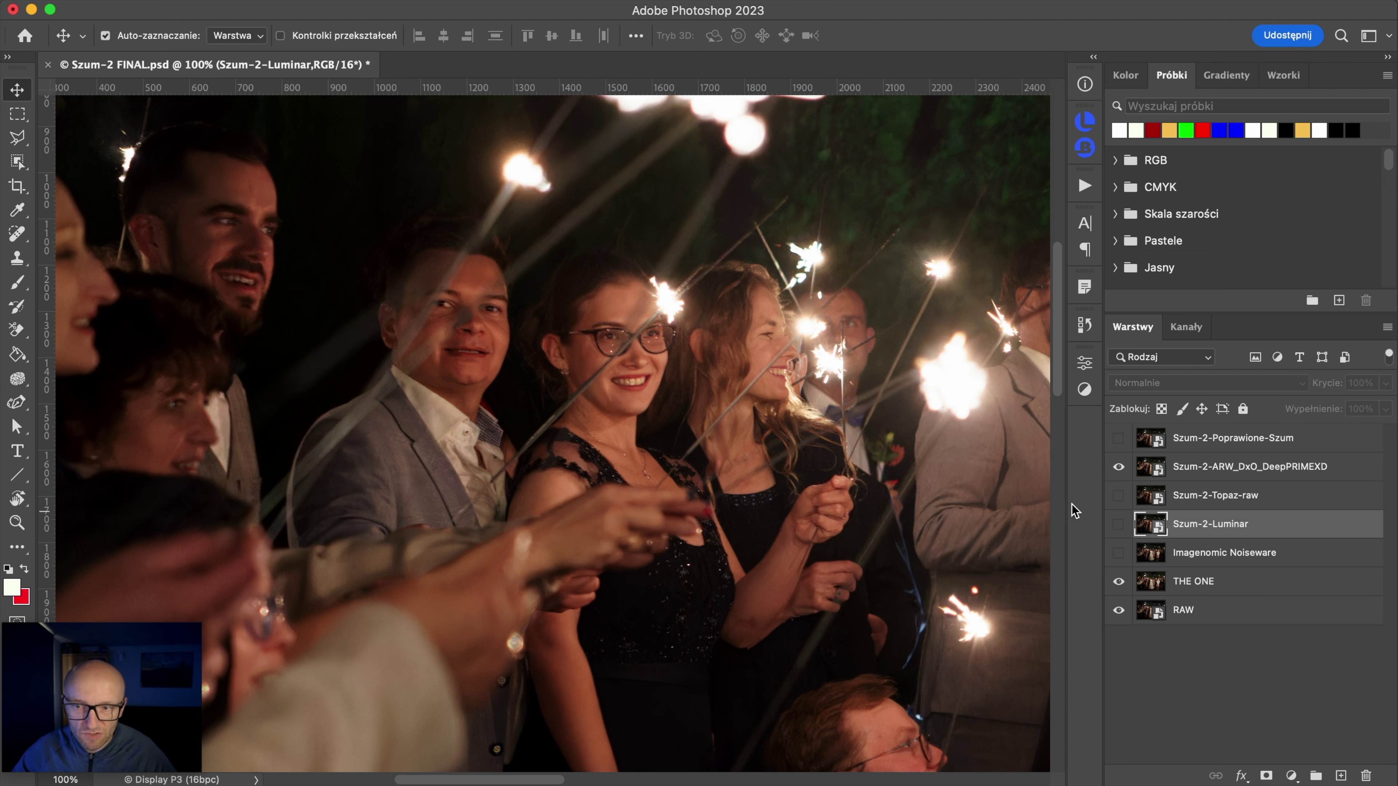
pyautogui.click(1119, 468)
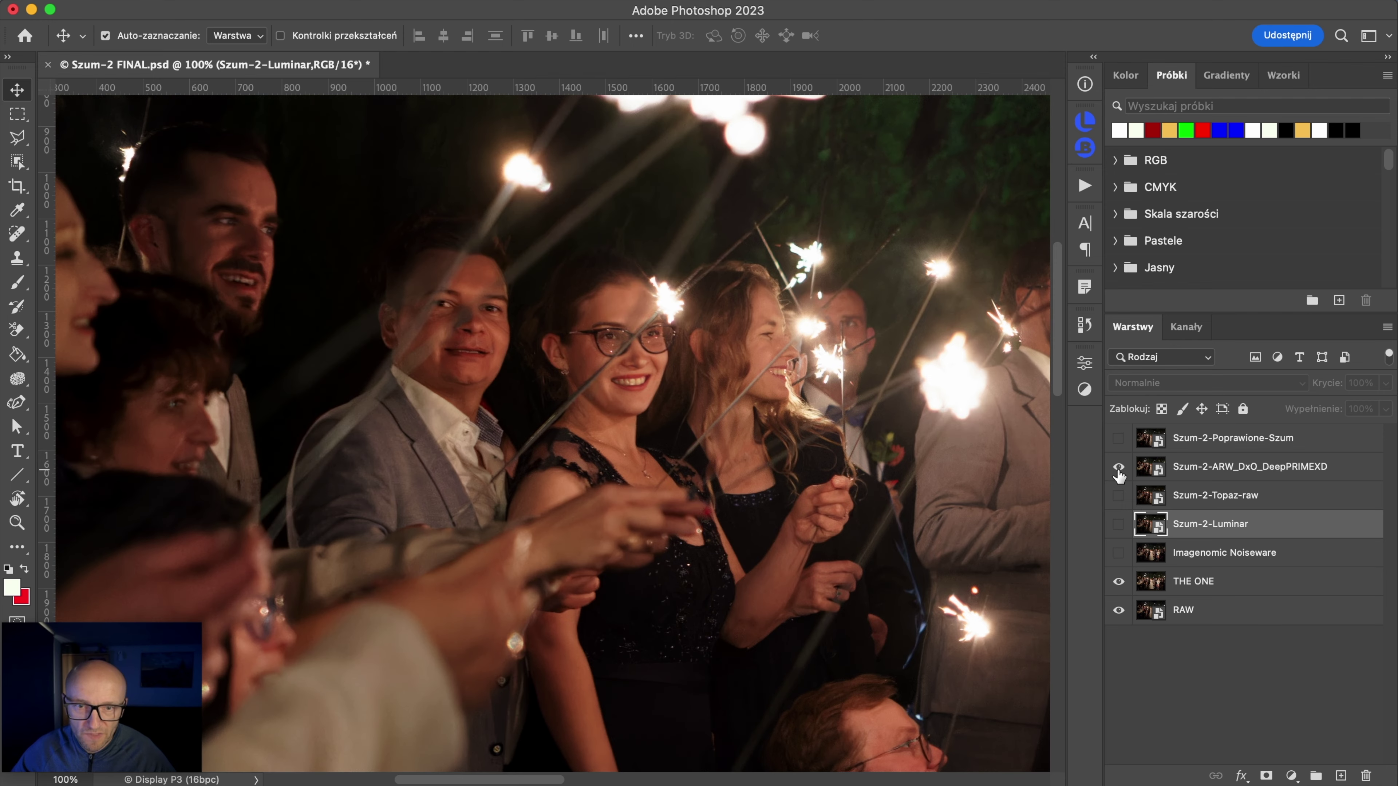
pyautogui.click(1119, 468)
pyautogui.click(1120, 468)
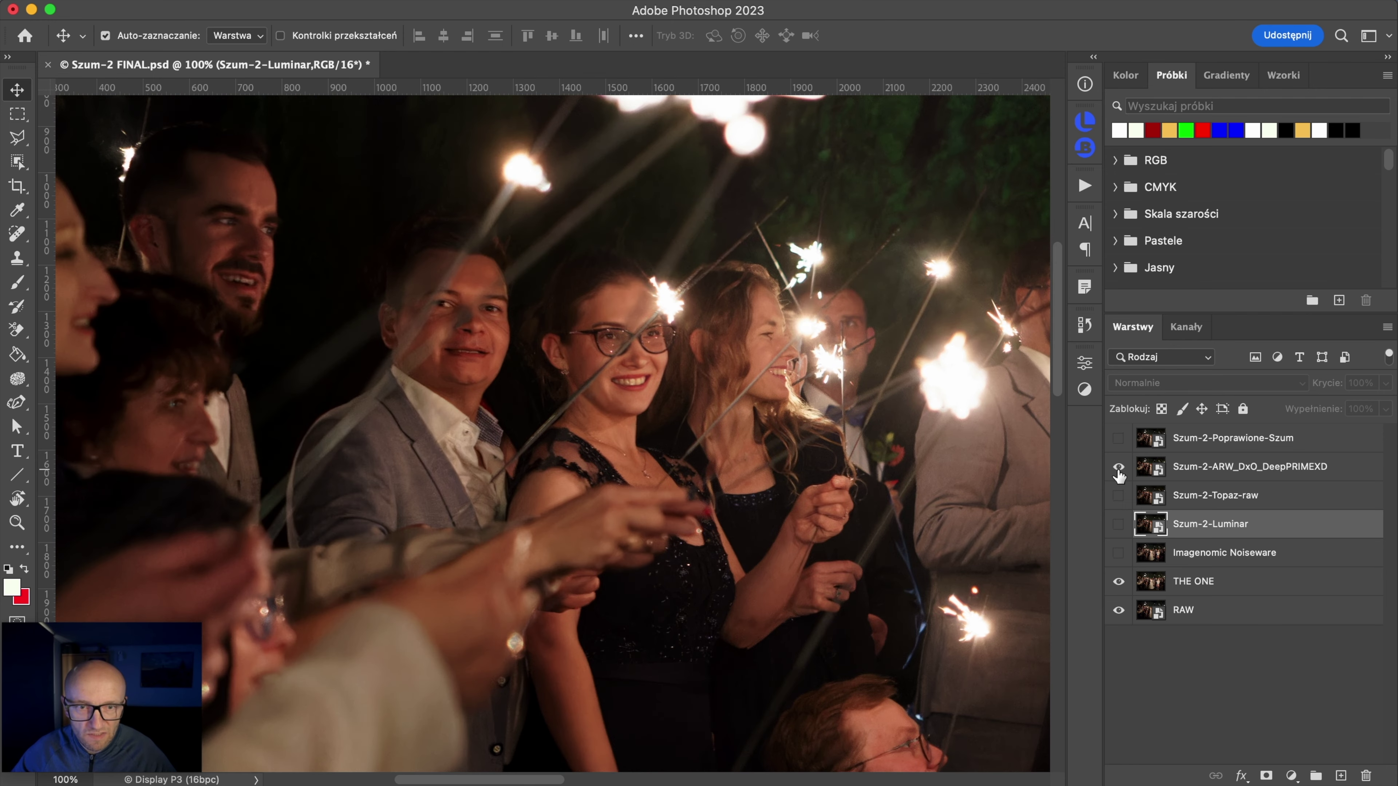
# Step: Compare DxO on the kissing couple, then hide it and select the DxO layer
pyautogui.moveTo(990, 485); pyautogui.dragTo(804, 512)
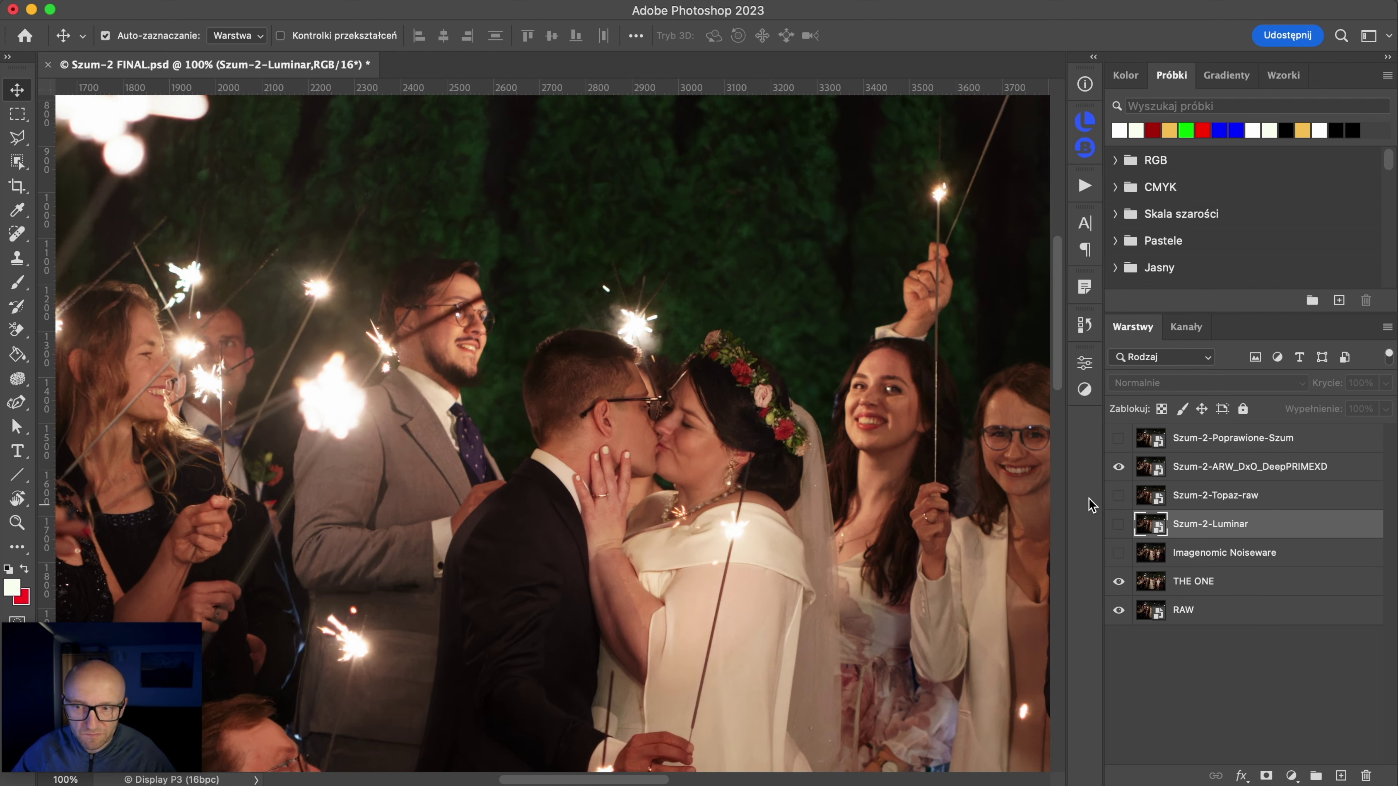
pyautogui.click(1120, 468)
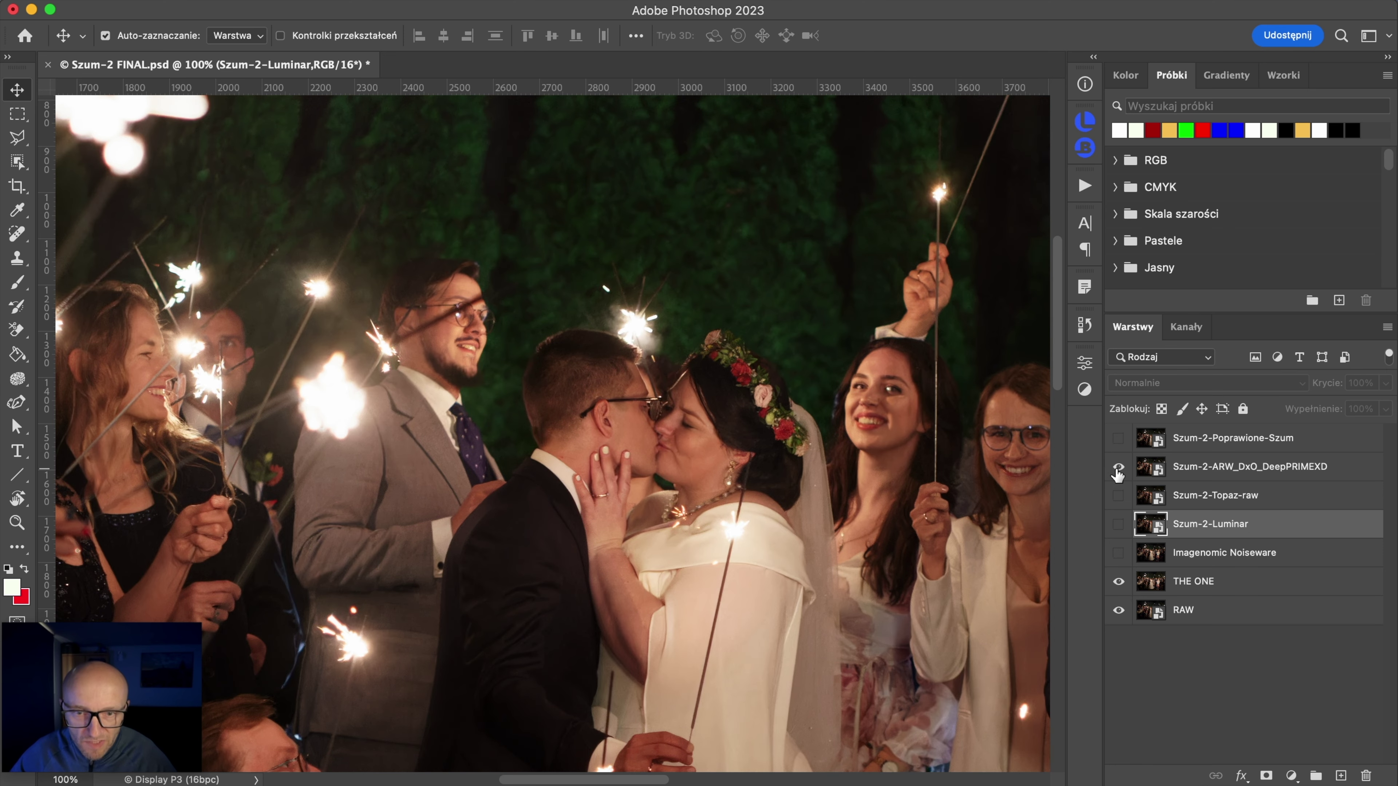
pyautogui.click(1119, 469)
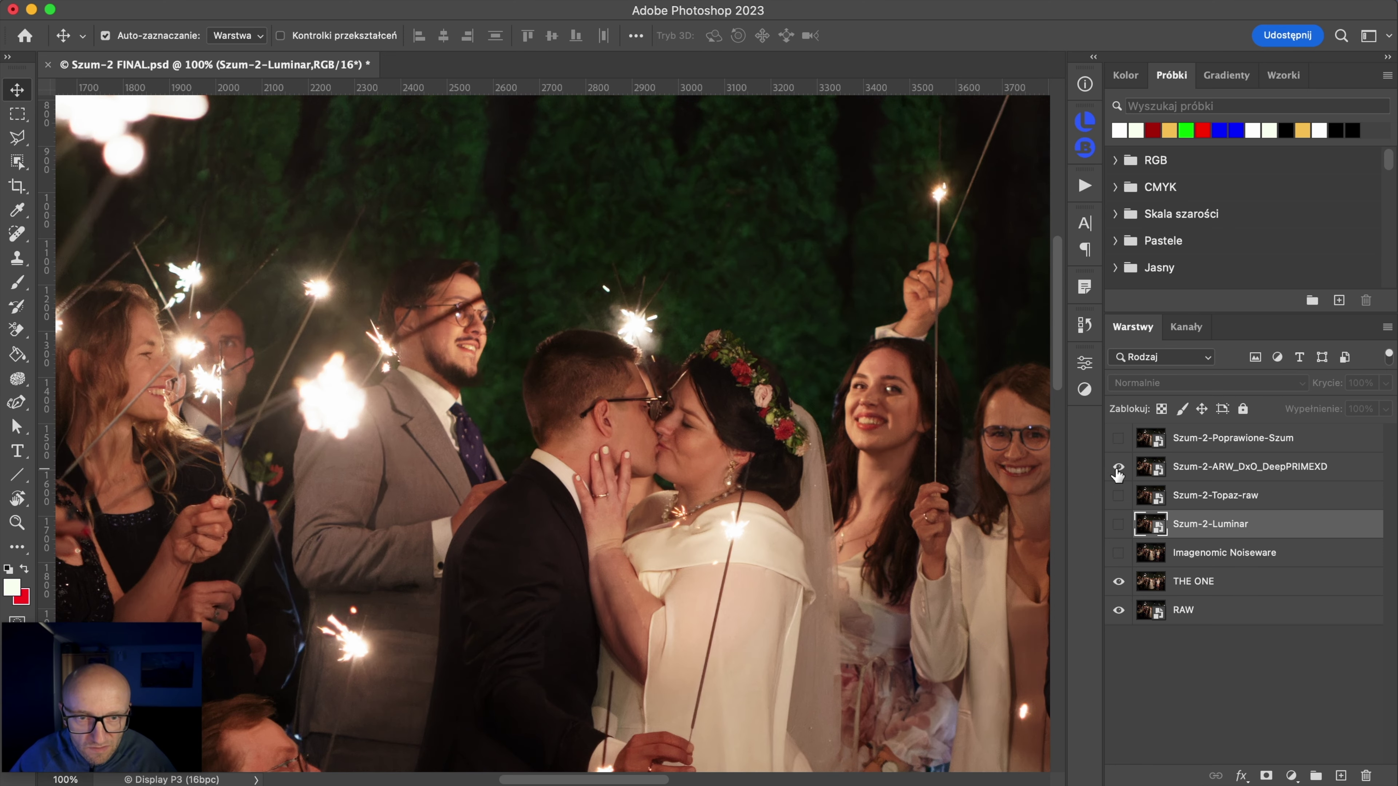
pyautogui.click(1119, 470)
pyautogui.click(1118, 469)
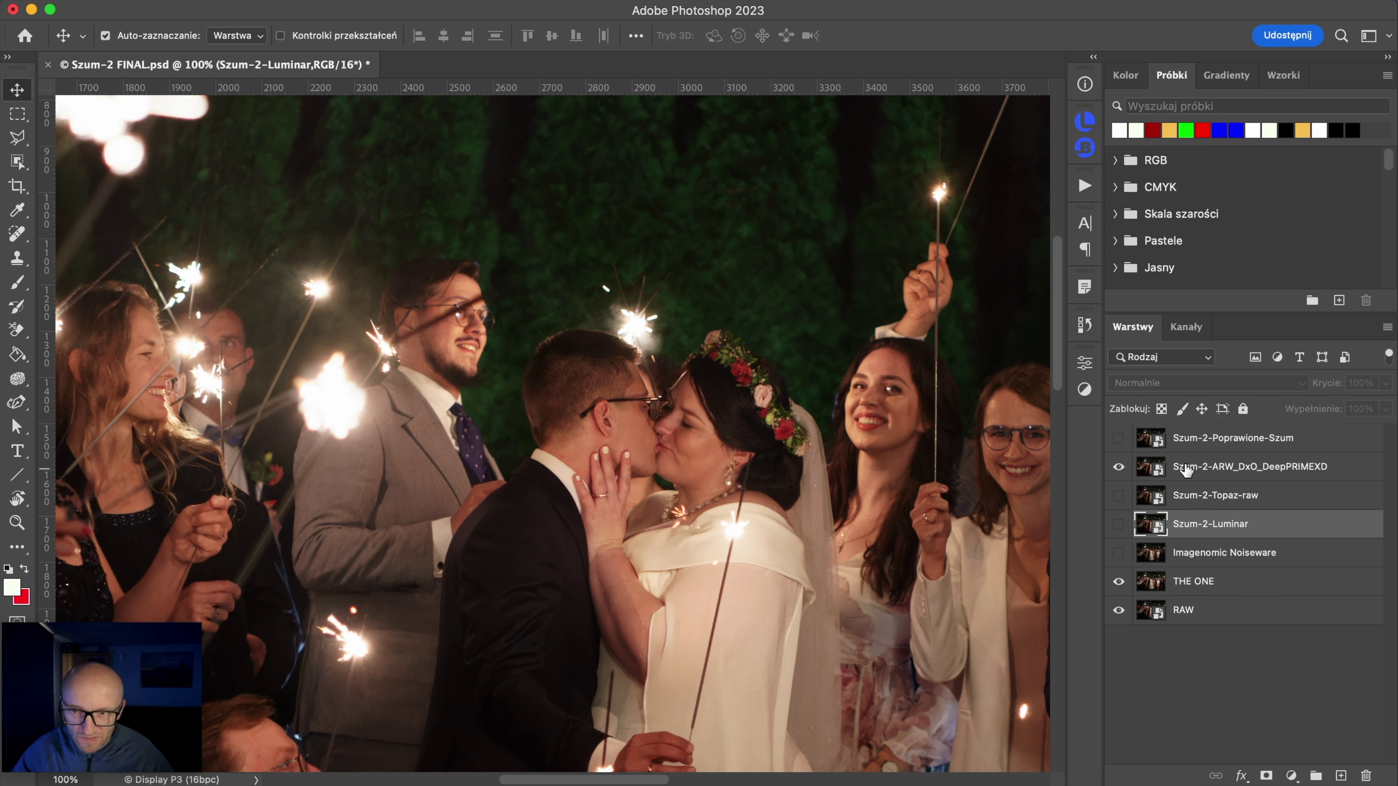
pyautogui.click(1192, 584)
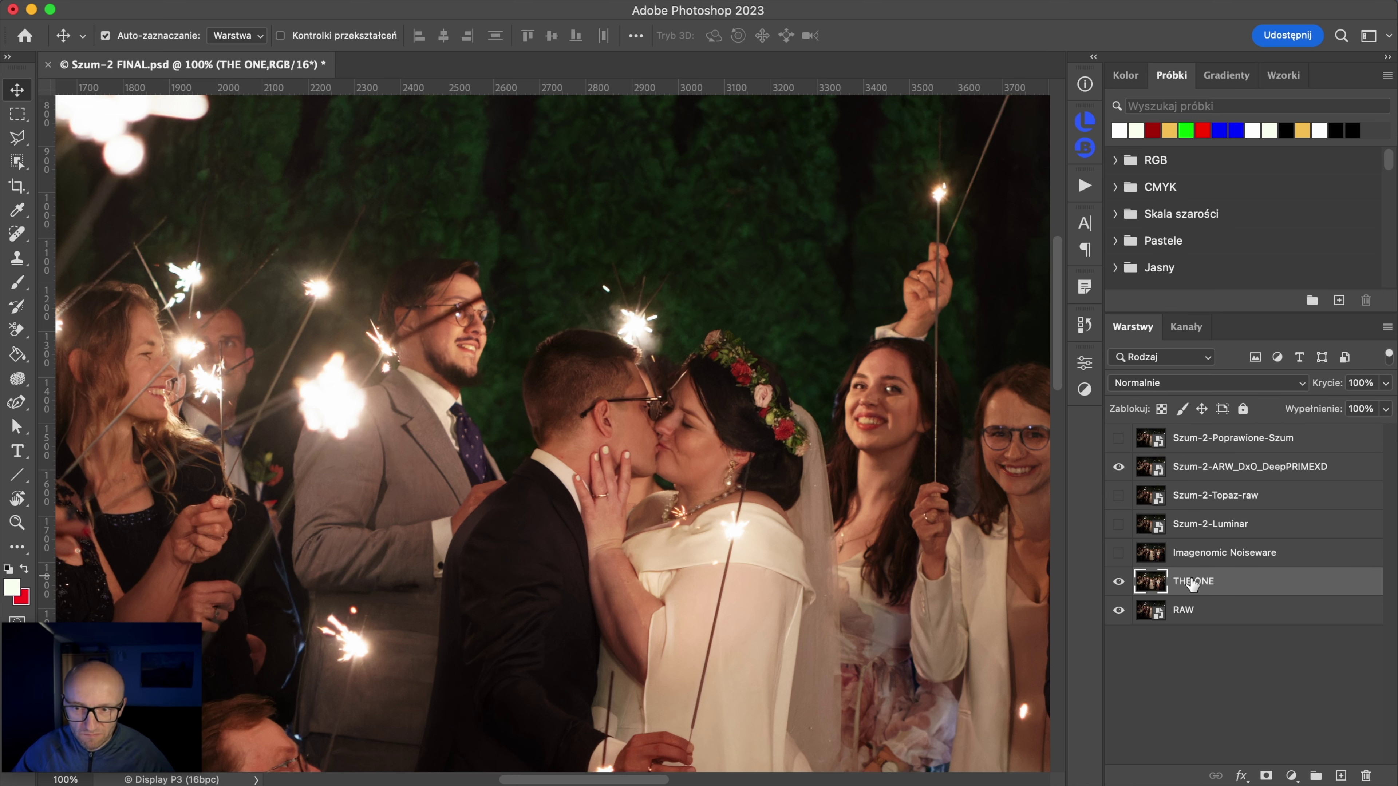
pyautogui.click(1119, 467)
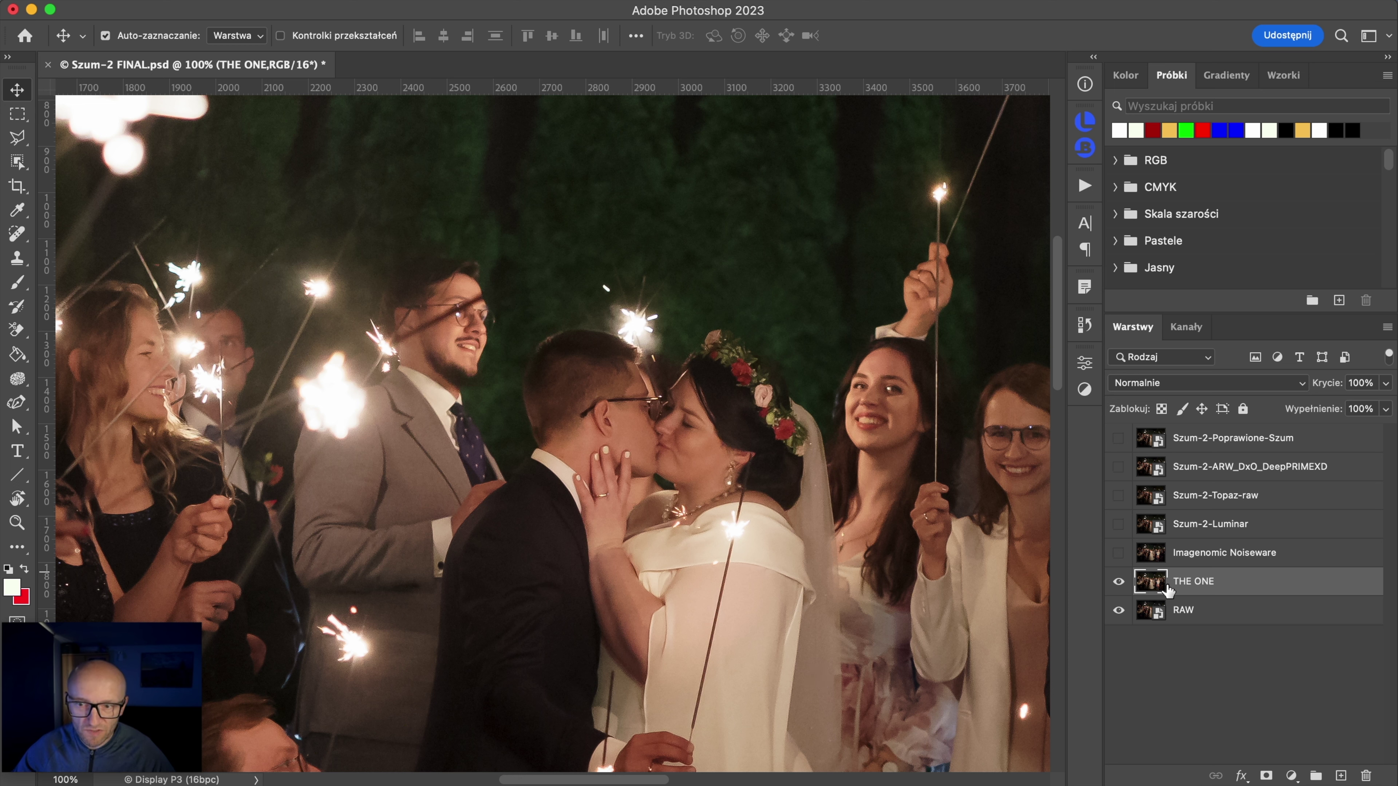
pyautogui.click(1197, 470)
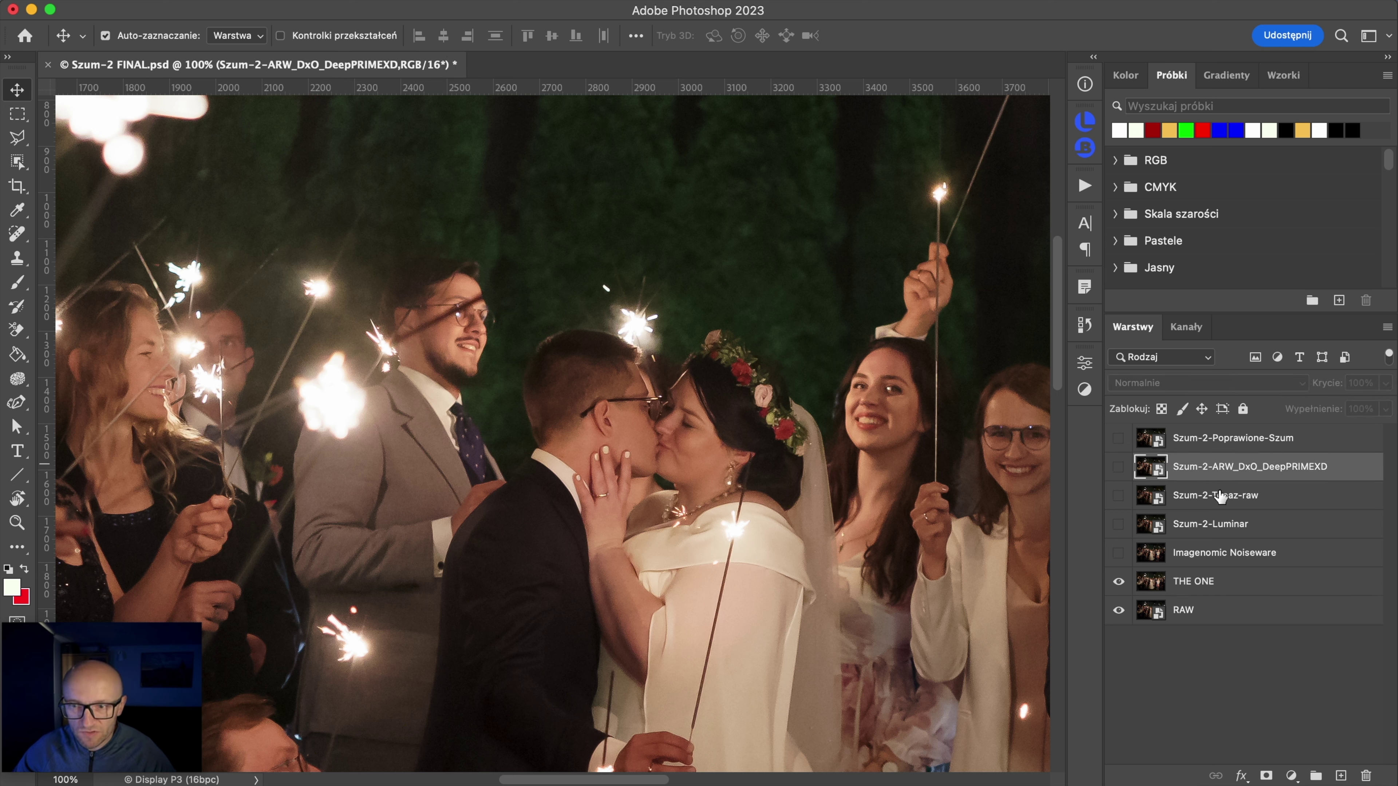
# Step: Flick the DxO DeepPRIMEXD layer on and off over the dark trees, couple and guests
pyautogui.click(1121, 471)
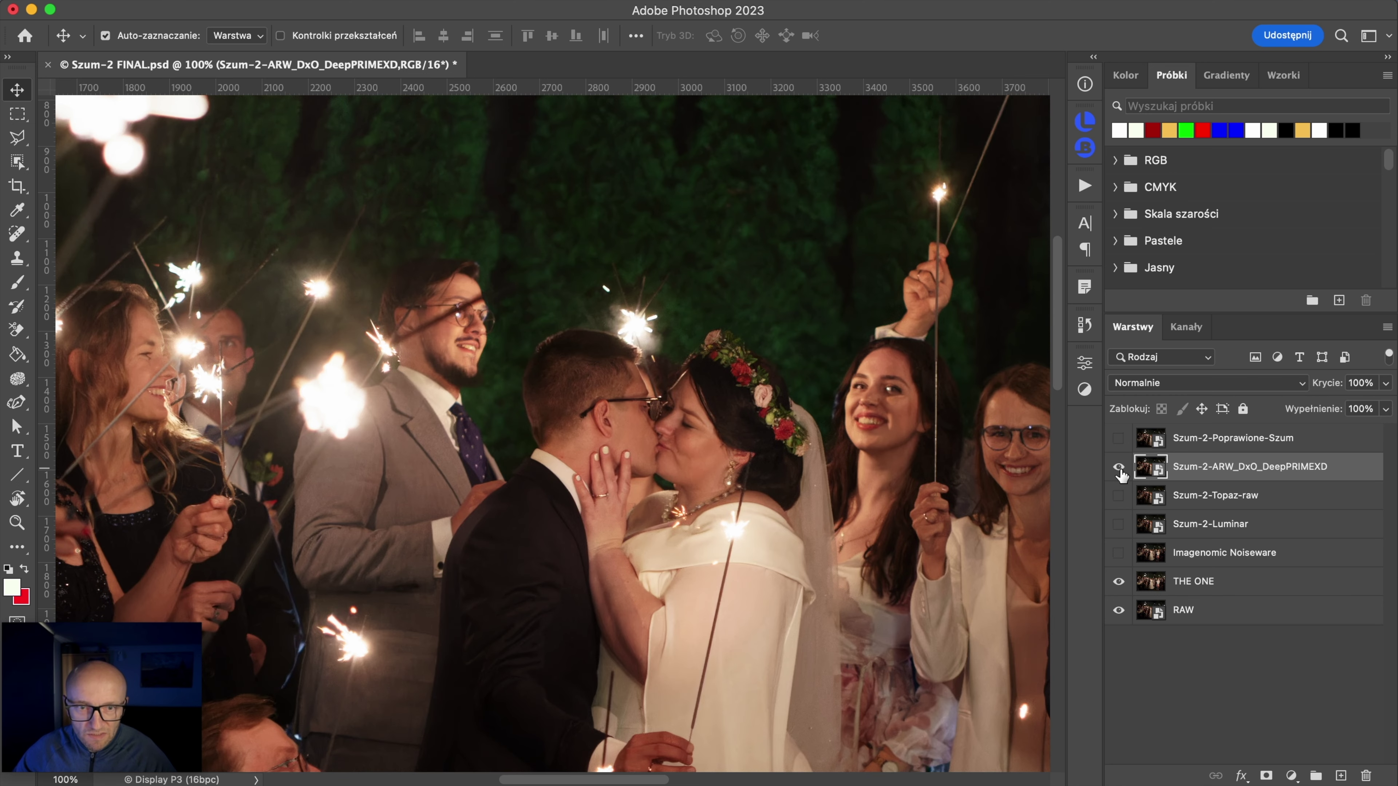
pyautogui.click(1119, 468)
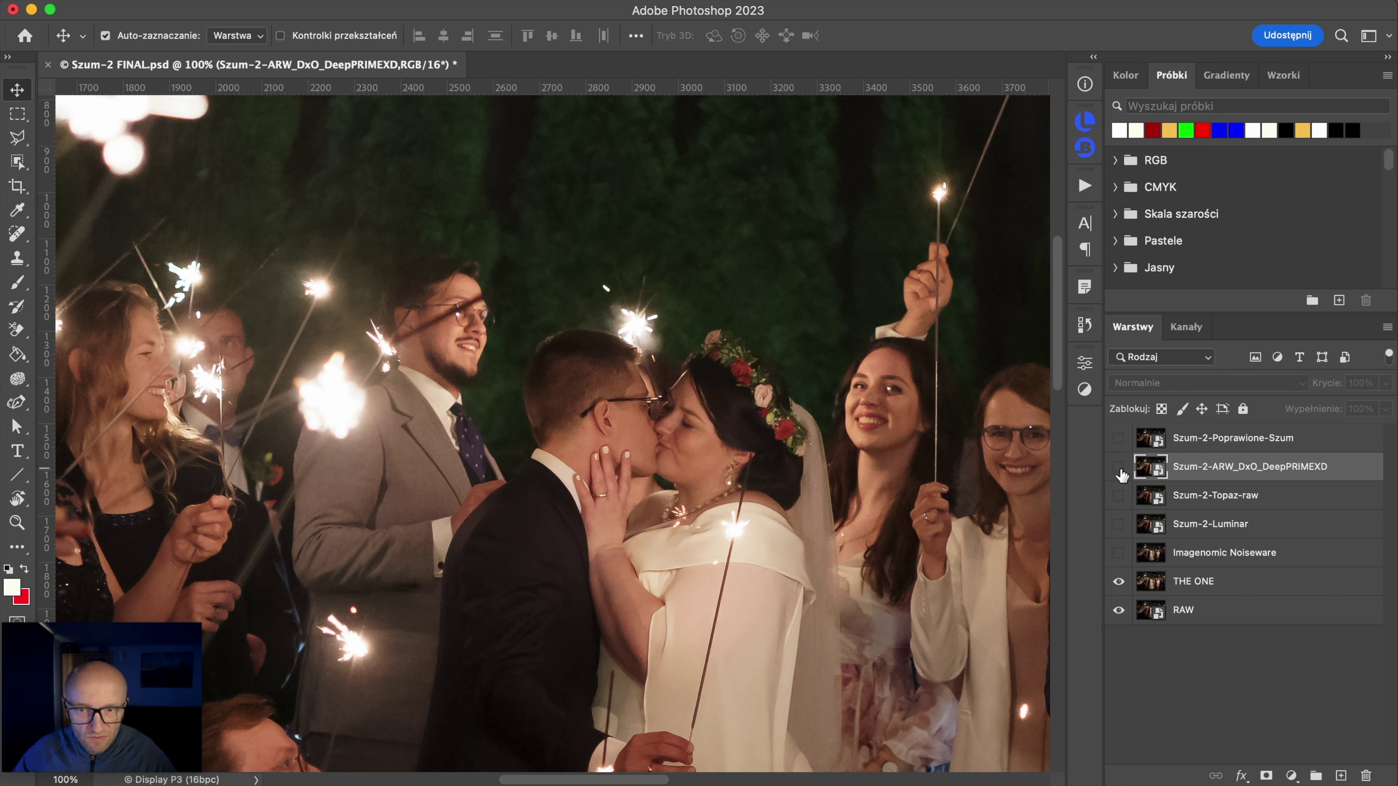
pyautogui.click(1119, 469)
pyautogui.click(1119, 469)
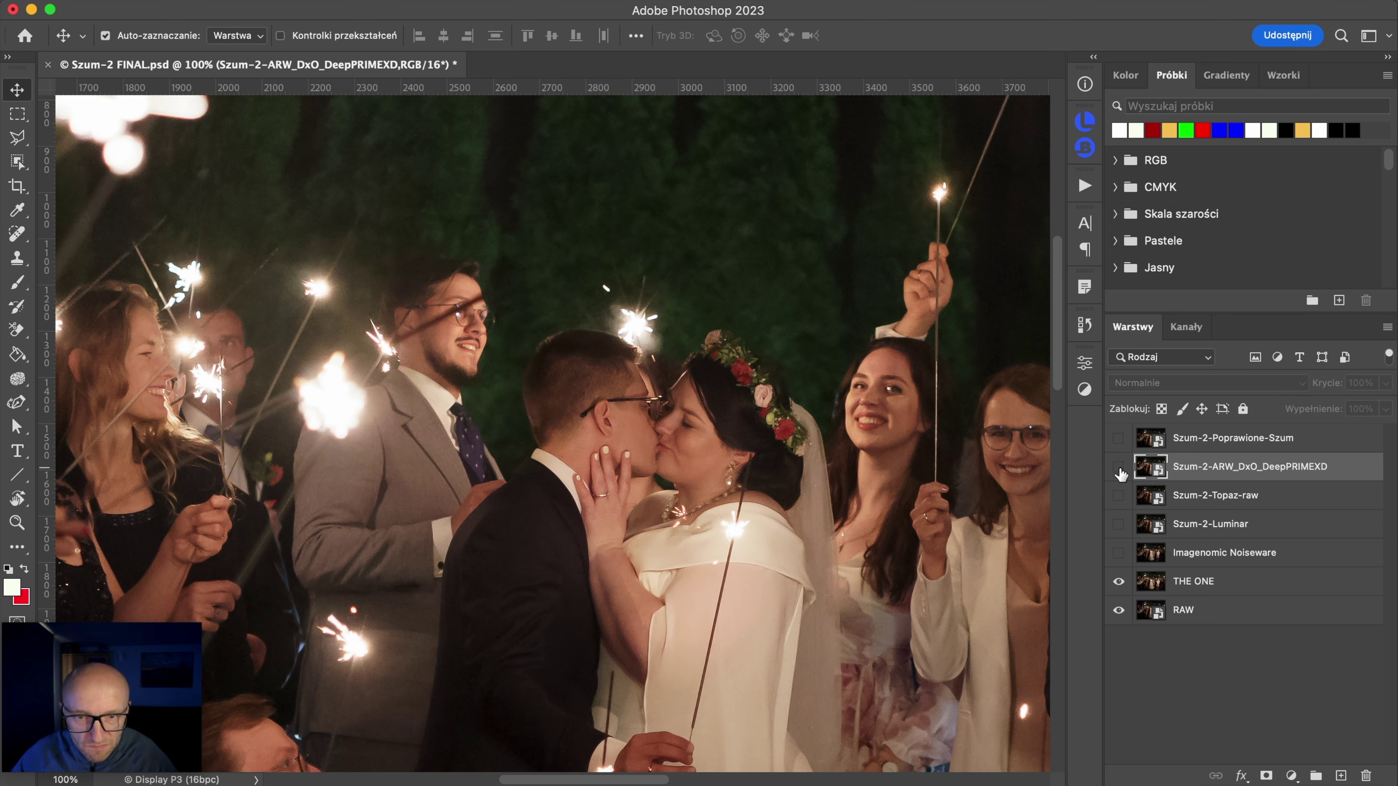
pyautogui.click(1119, 470)
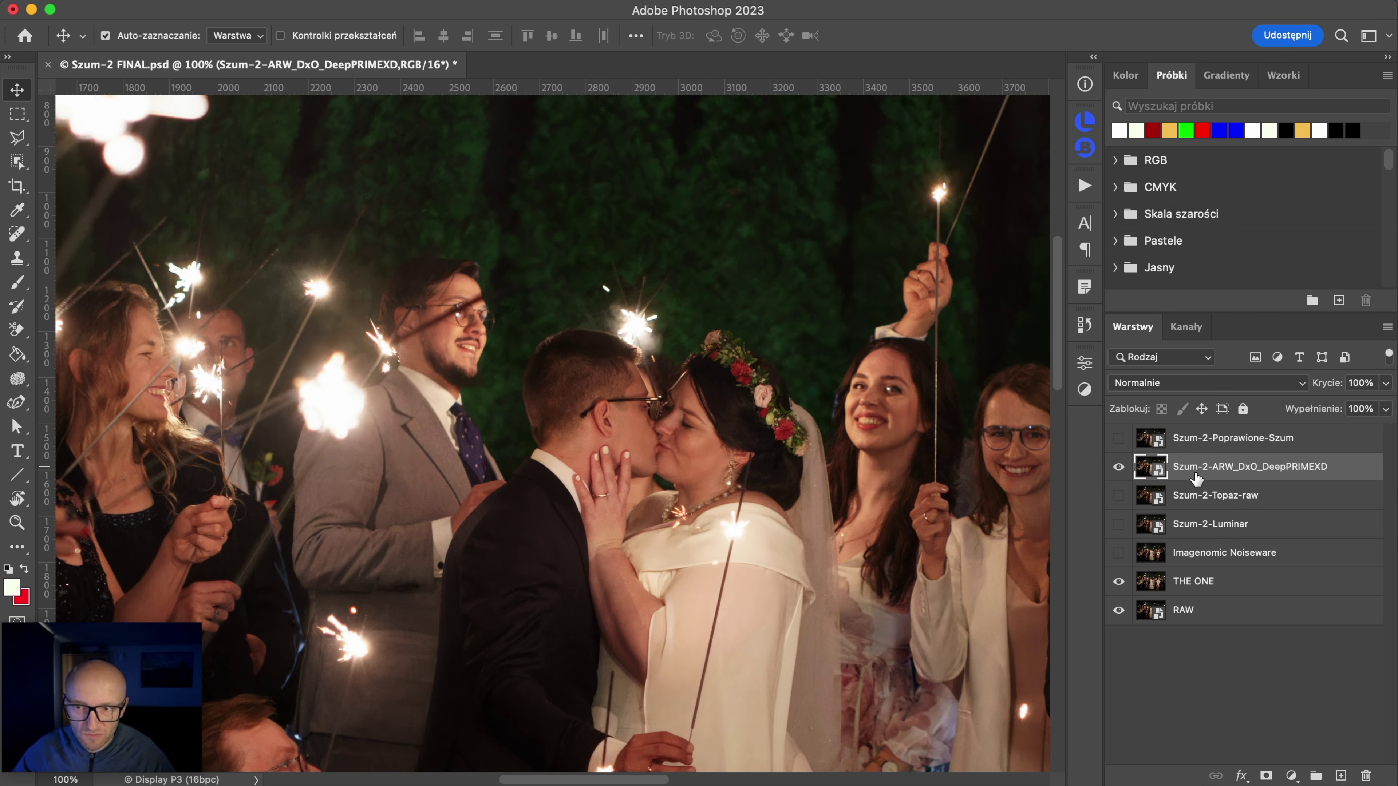
pyautogui.scroll(5, 780, 608)
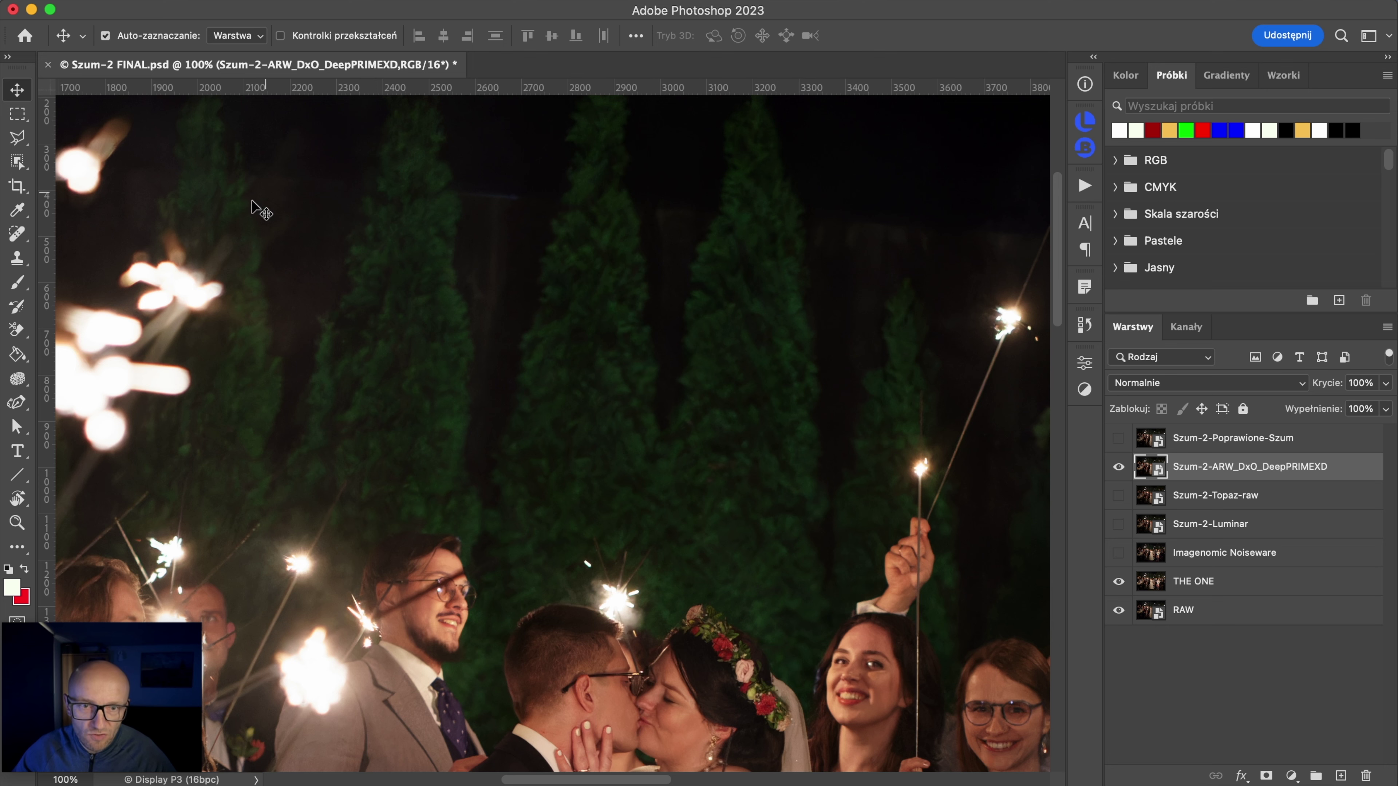
pyautogui.click(1119, 468)
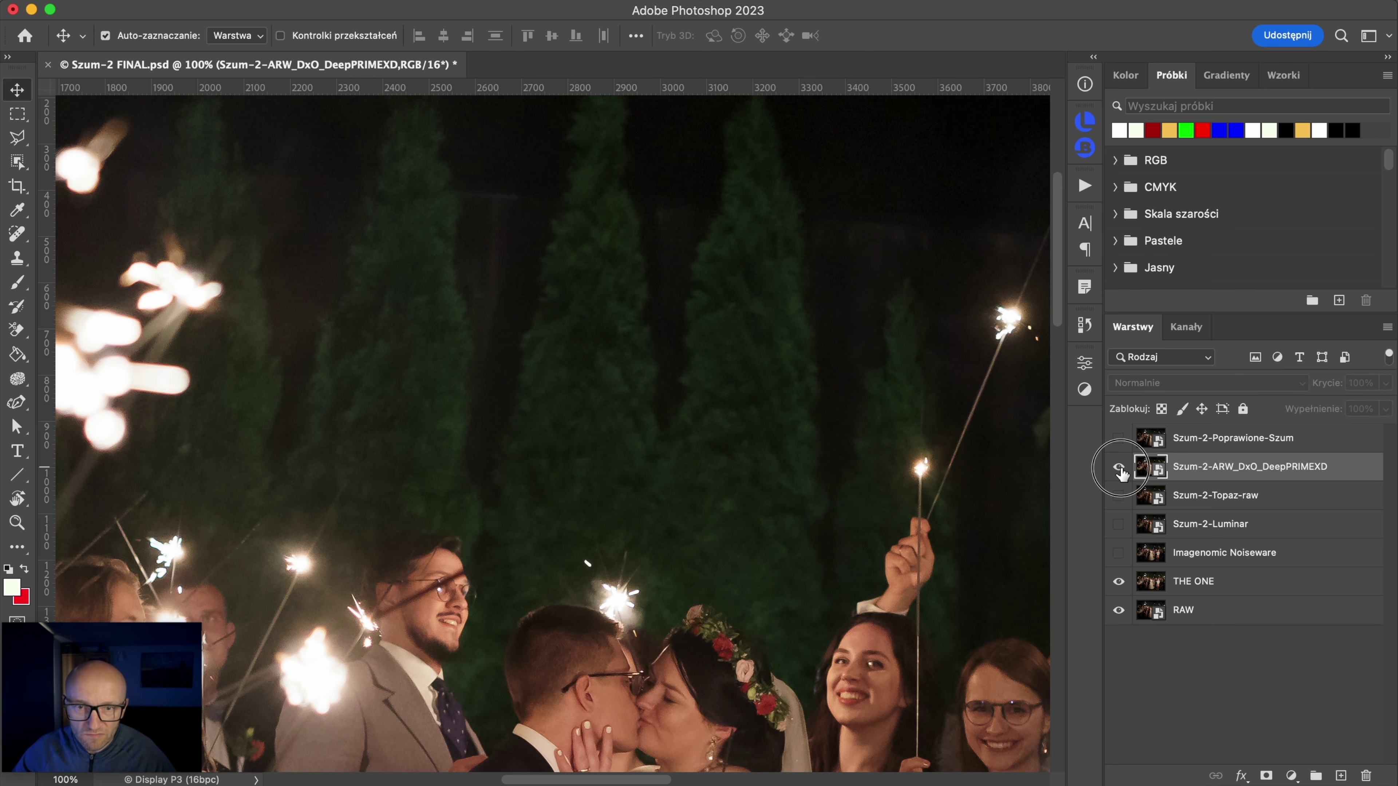
pyautogui.click(1119, 469)
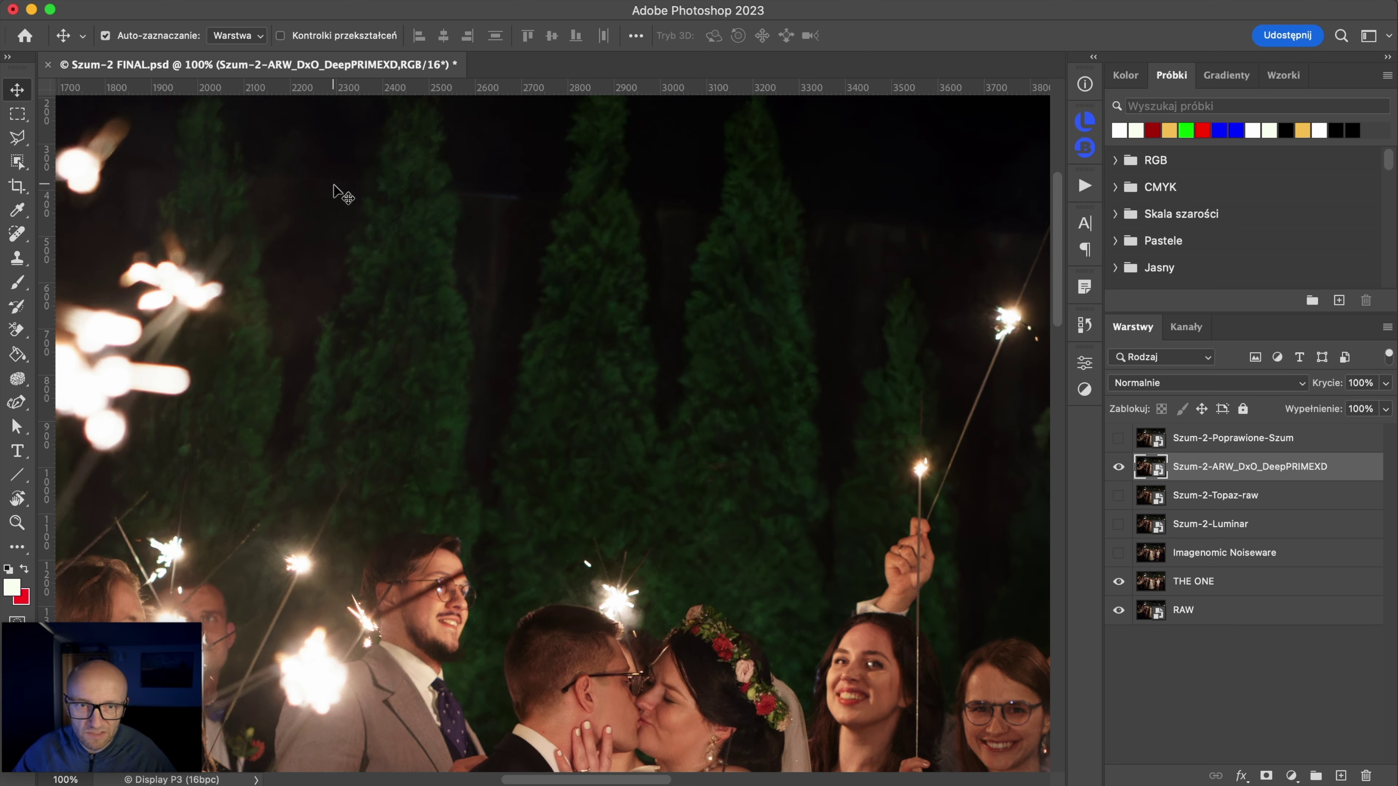
pyautogui.moveTo(741, 648)
pyautogui.mouseDown()
pyautogui.moveTo(702, 383)
pyautogui.moveTo(450, 223)
pyautogui.moveTo(414, 284)
pyautogui.mouseUp()
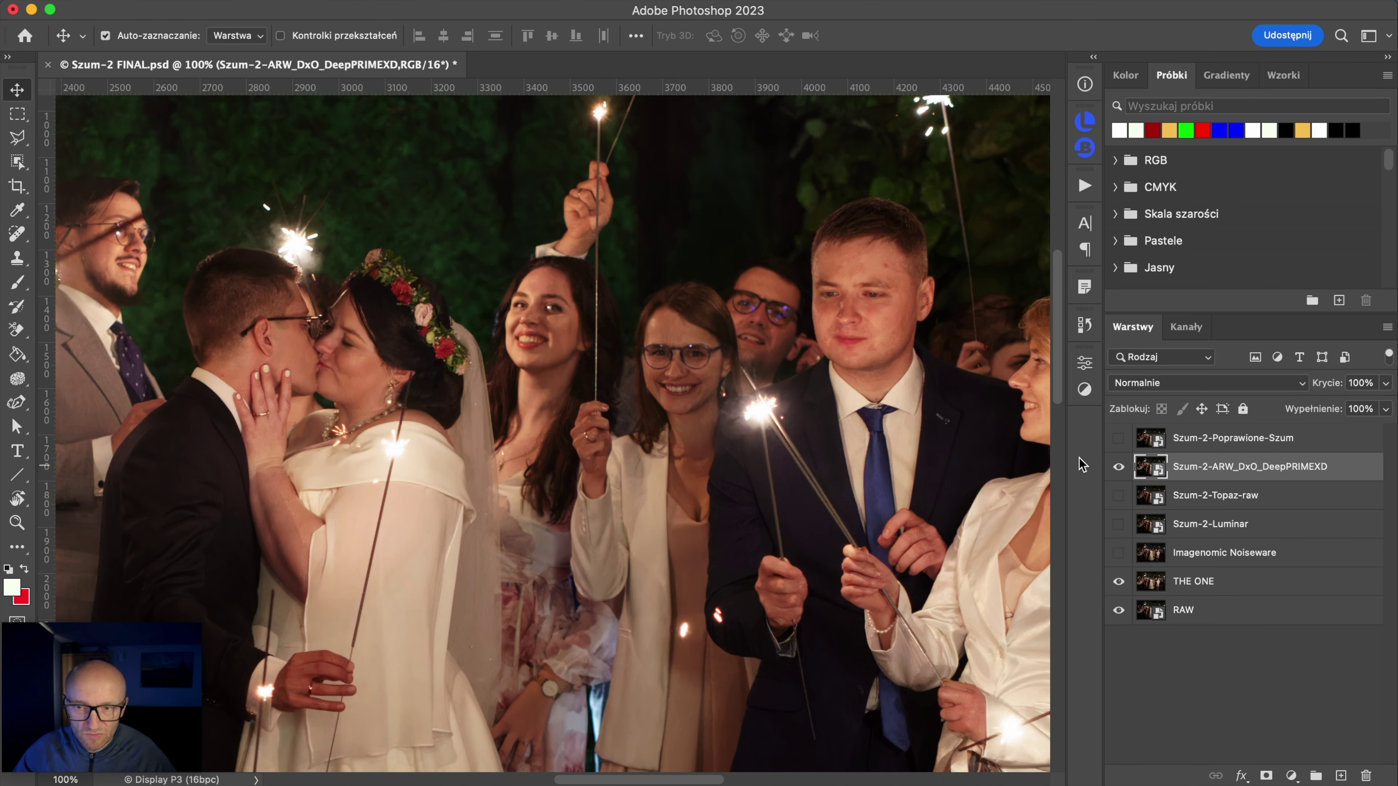
pyautogui.click(1119, 467)
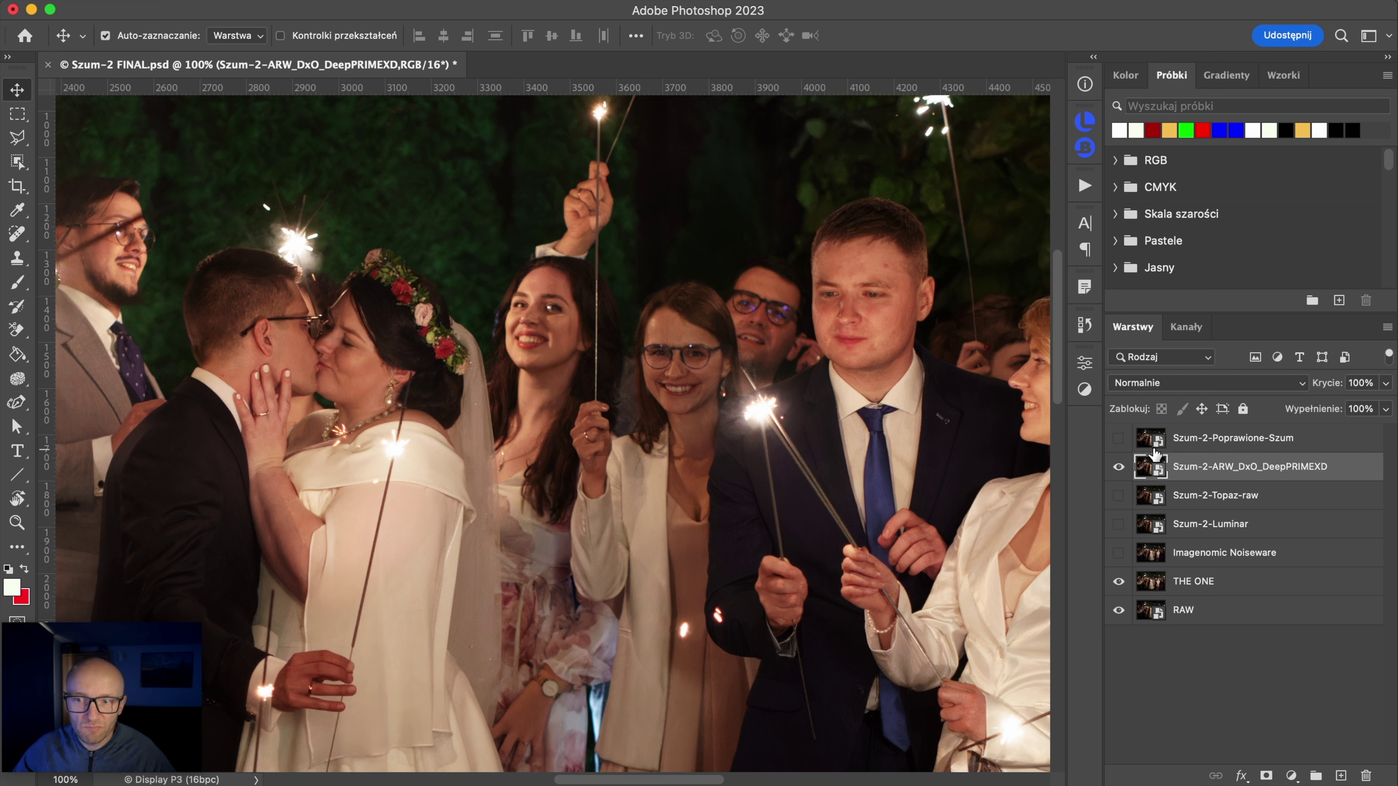
# Step: Select Szum-2-Poprawione-Szum and toggle it on and off, ending with it hidden
pyautogui.click(1233, 447)
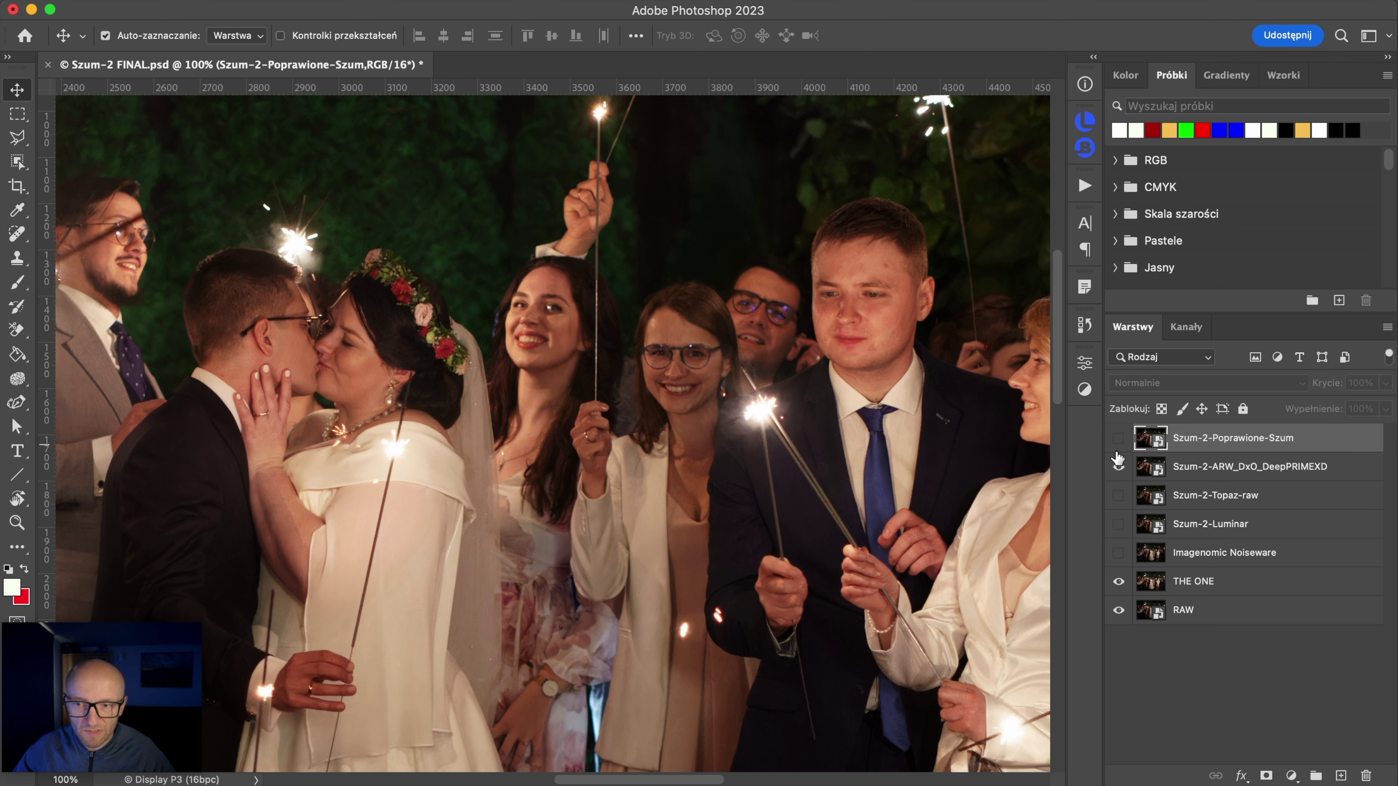
pyautogui.click(1118, 439)
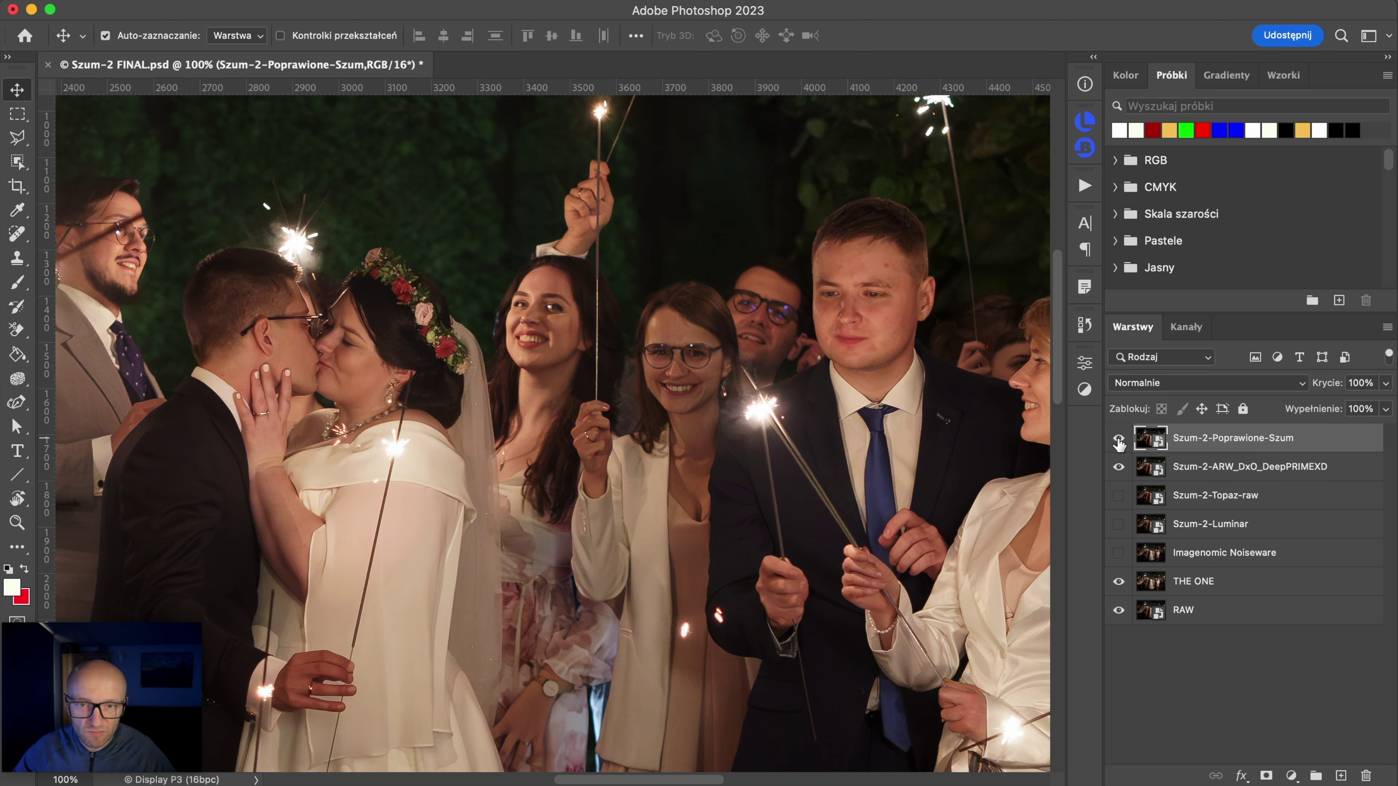
pyautogui.click(1118, 439)
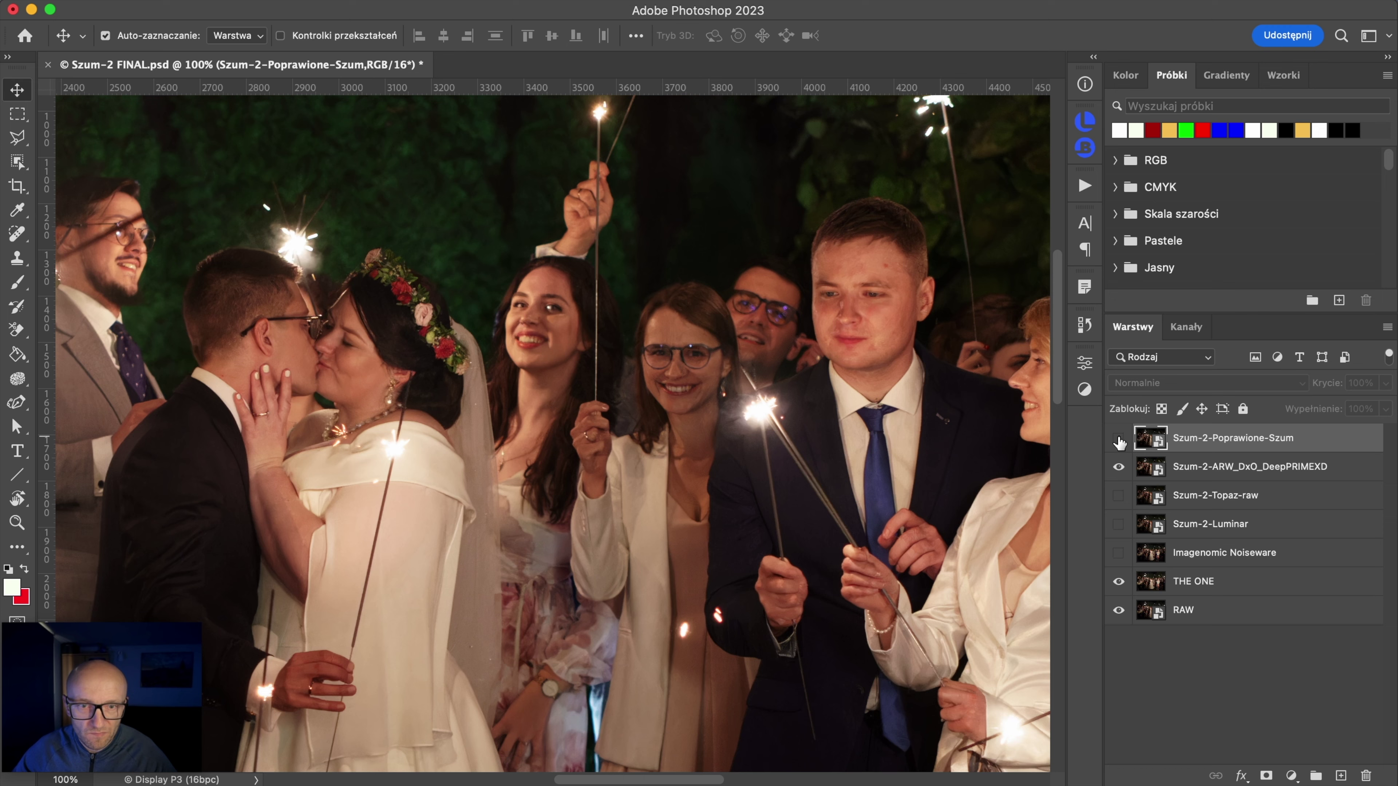
pyautogui.click(1118, 439)
pyautogui.click(1118, 439)
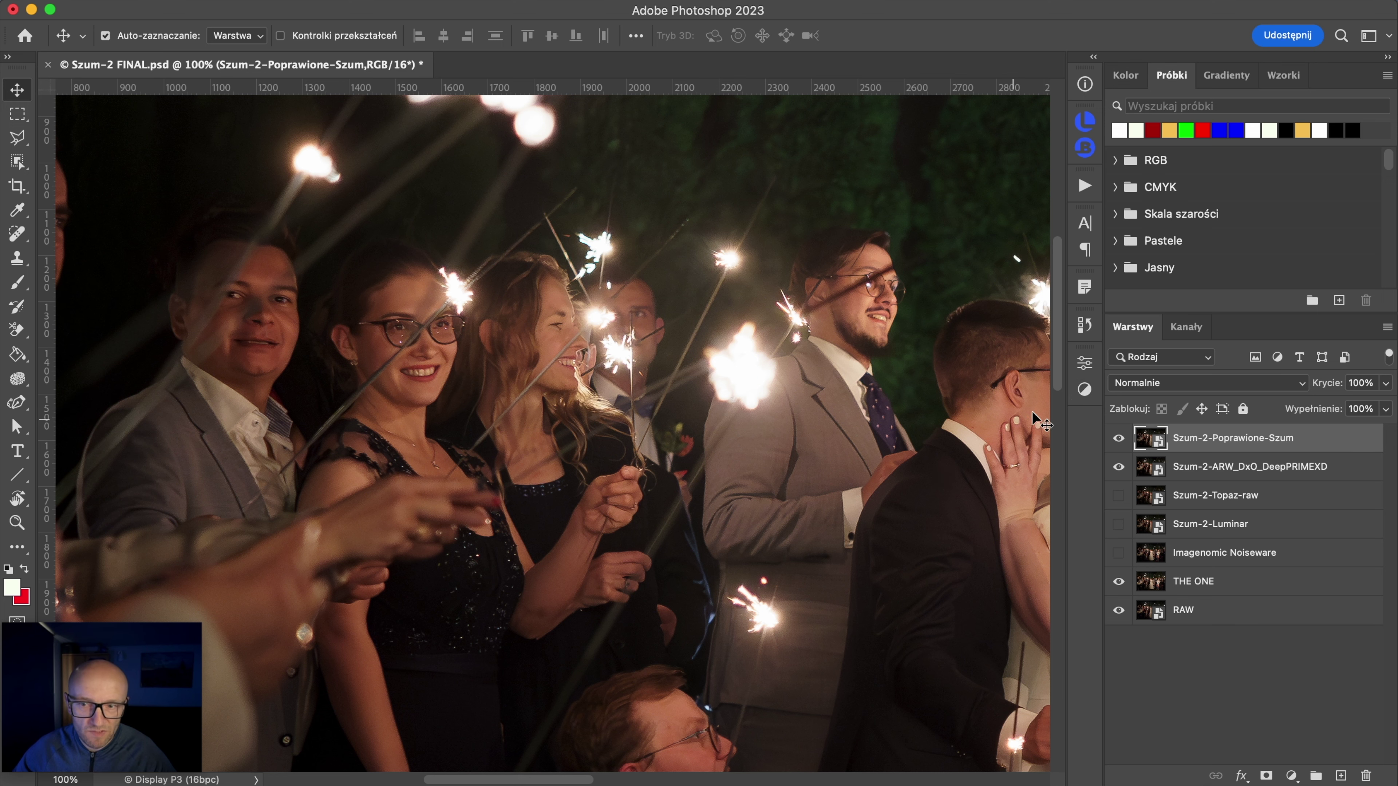
pyautogui.click(1119, 439)
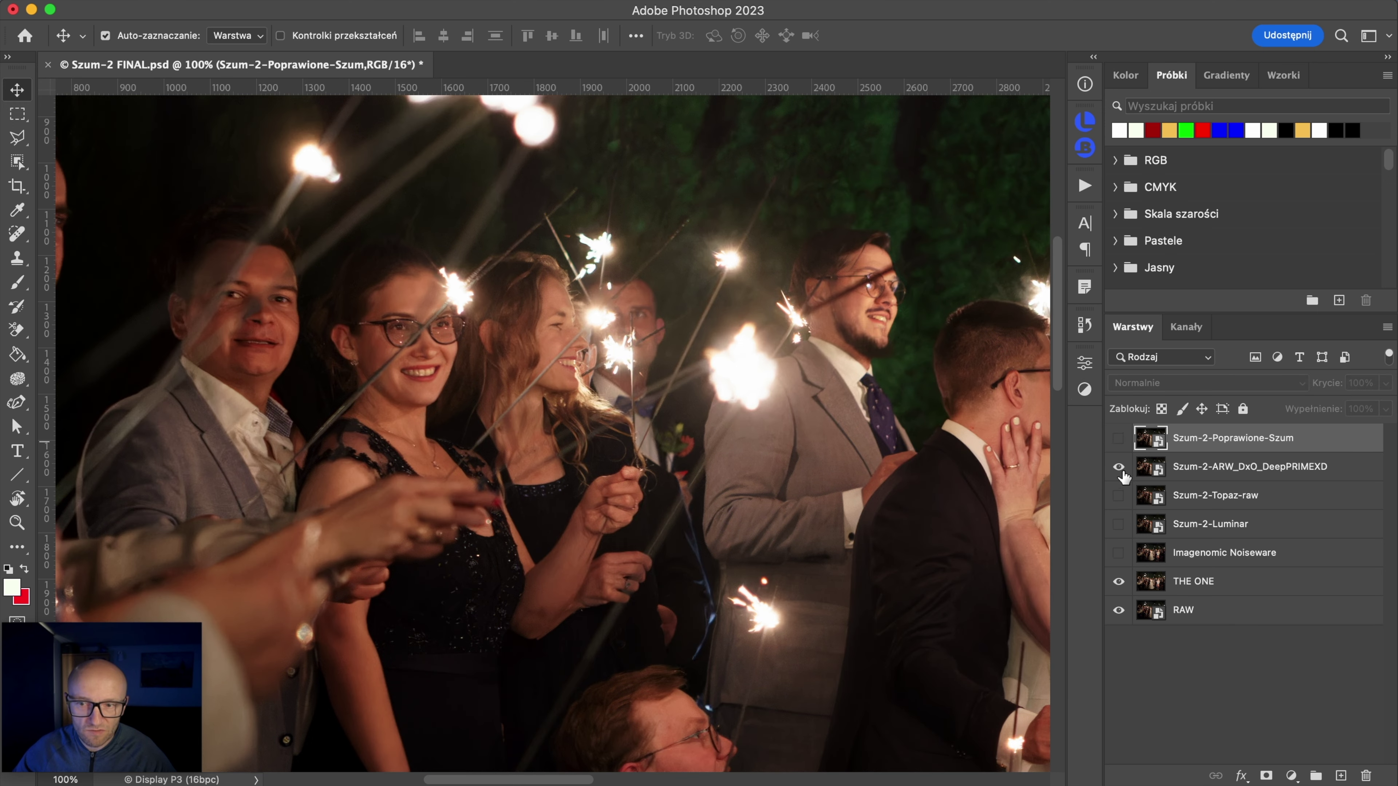
# Step: Turn on Topaz and DxO beneath, re-show Poprawione-Szum, and view the kissing couple
pyautogui.click(1118, 495)
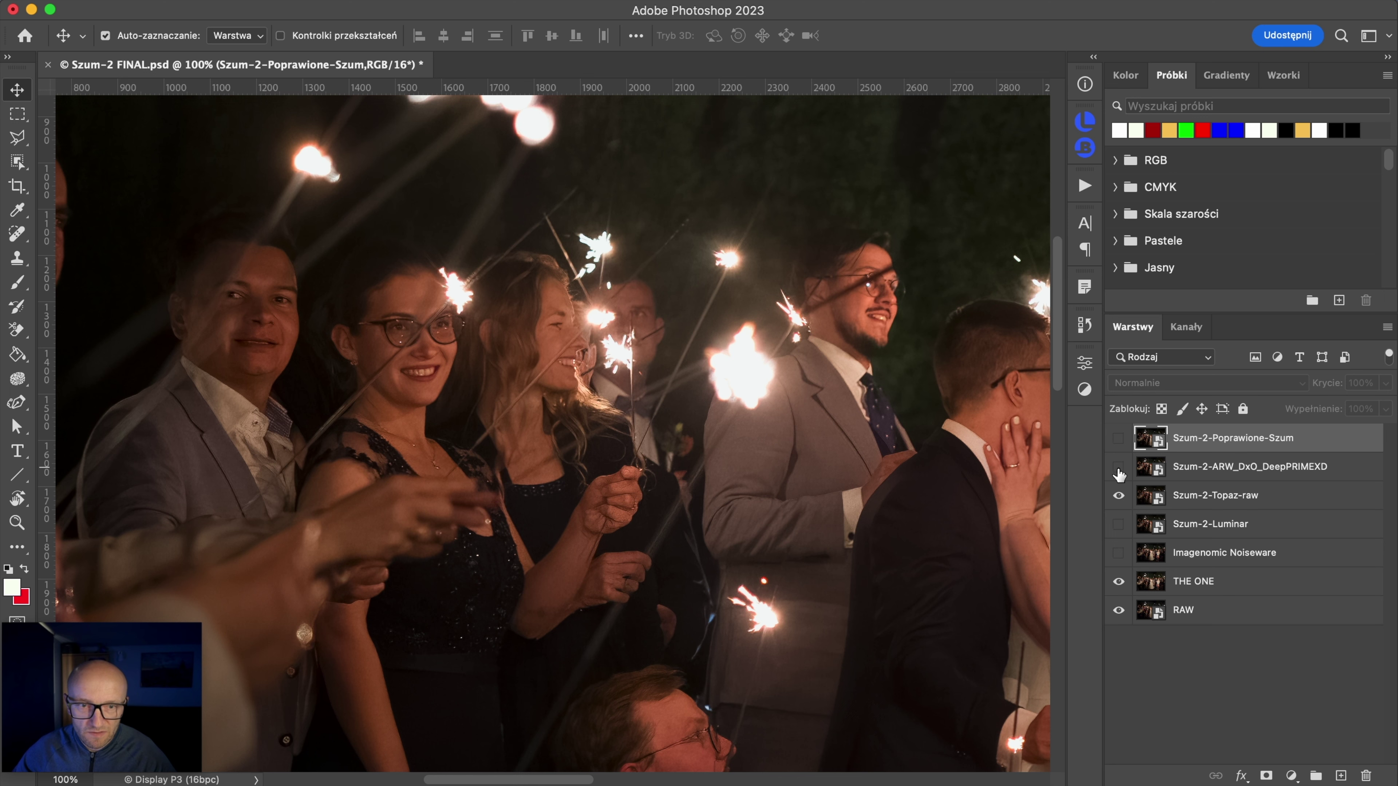
pyautogui.click(1118, 468)
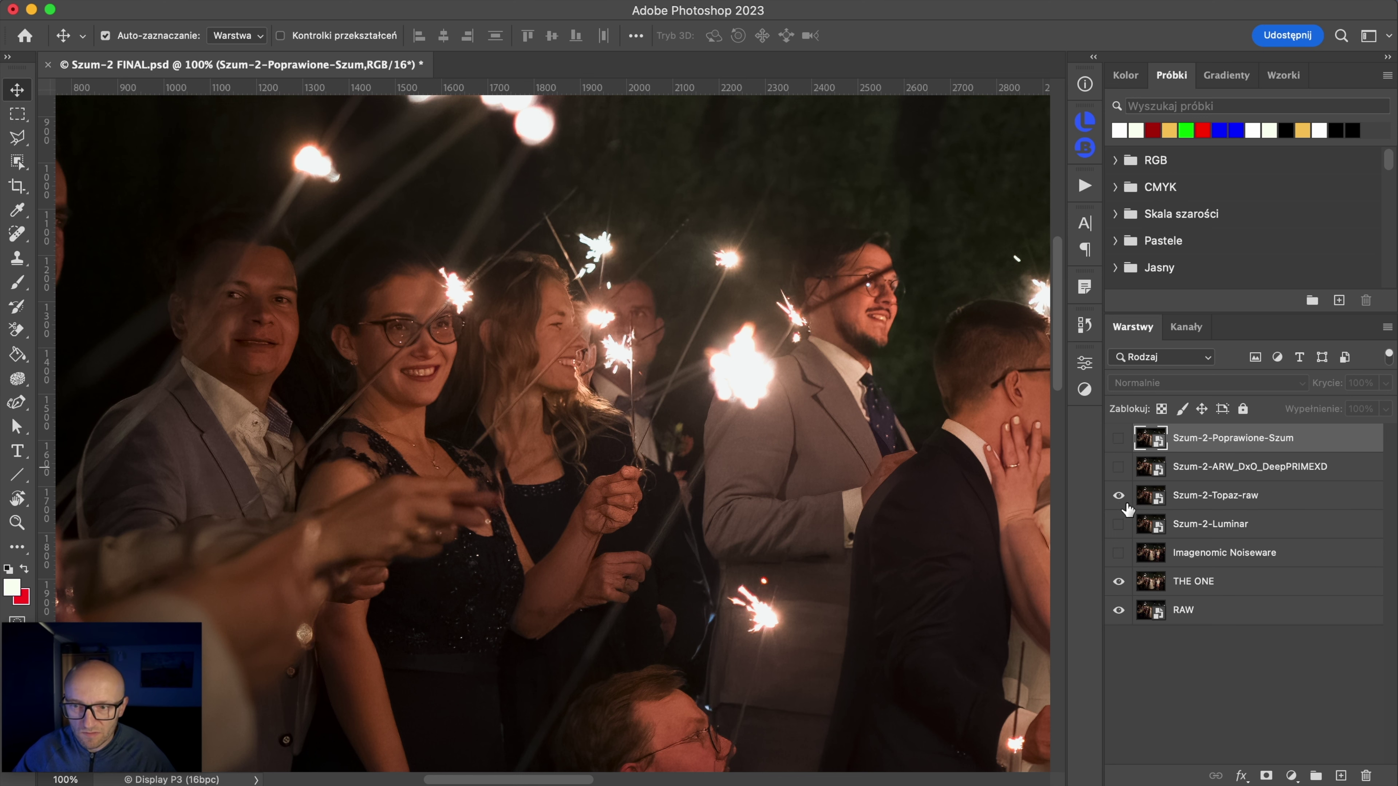
pyautogui.click(1120, 469)
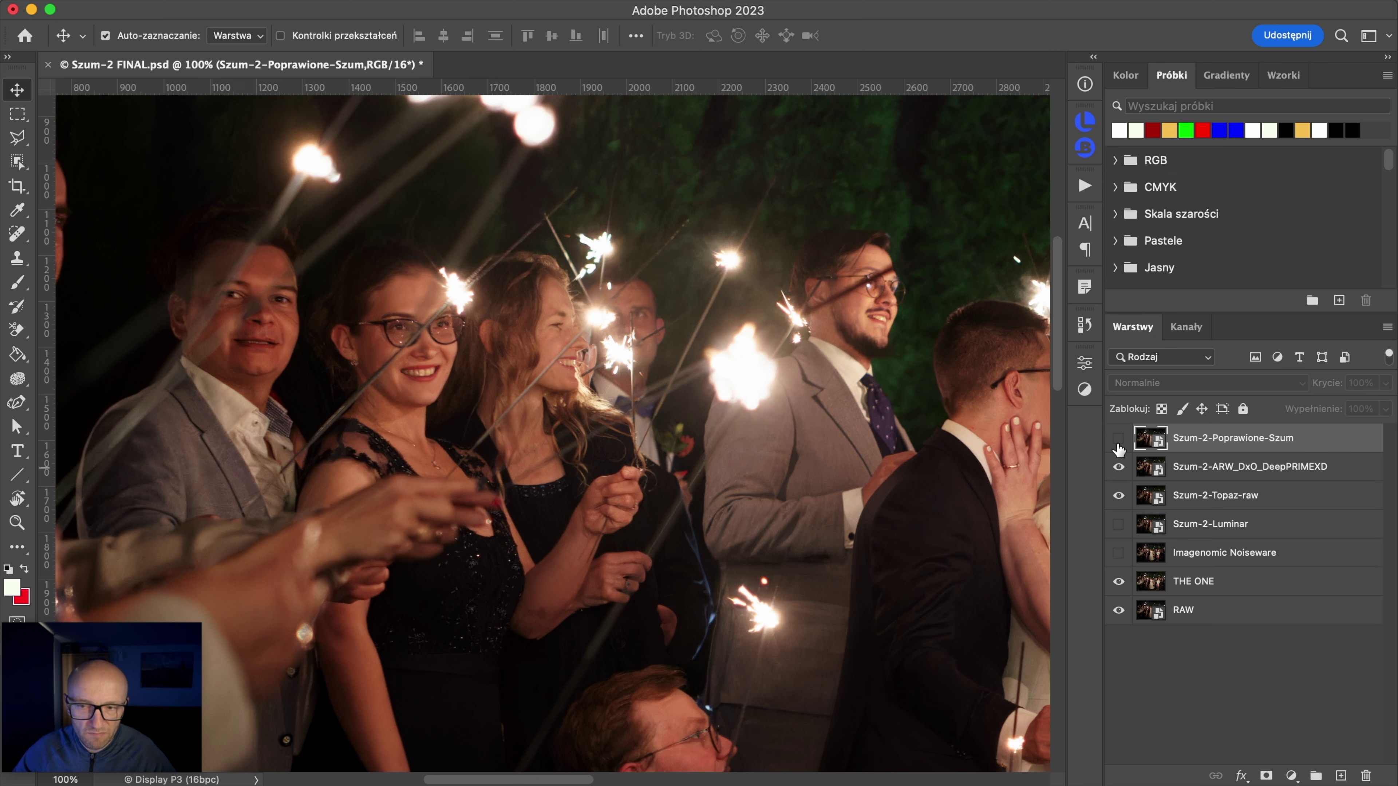
pyautogui.click(1119, 440)
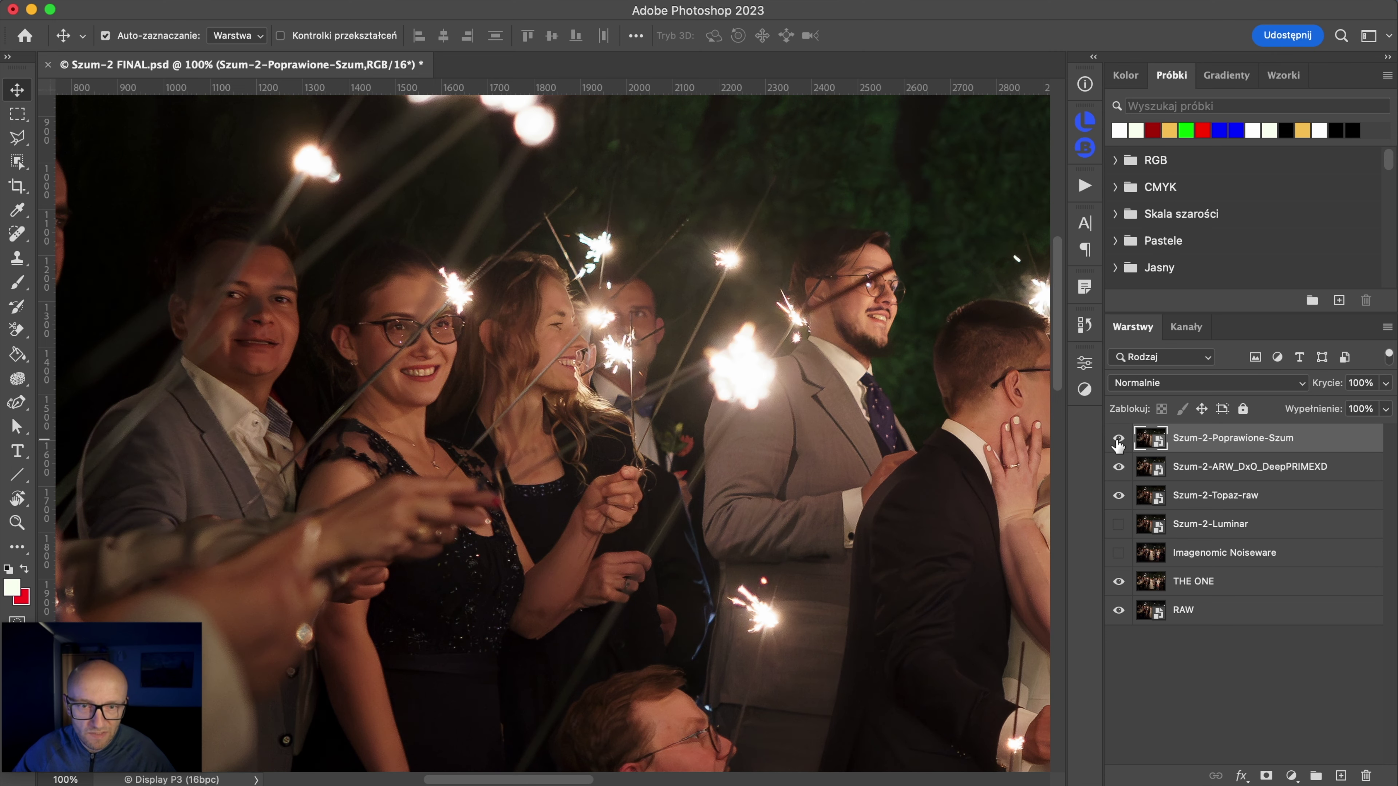
pyautogui.moveTo(950, 461)
pyautogui.mouseDown()
pyautogui.moveTo(647, 461)
pyautogui.moveTo(465, 396)
pyautogui.mouseUp()
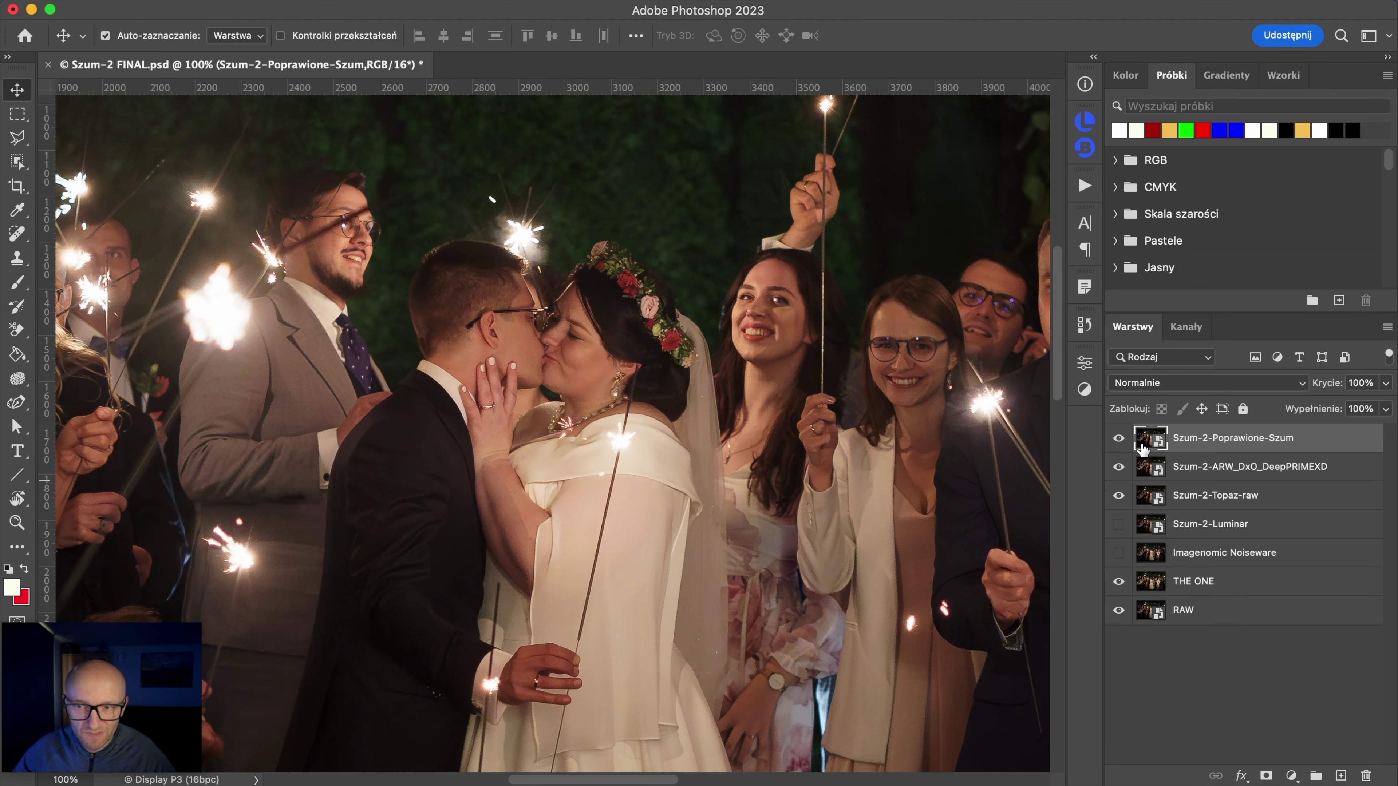
pyautogui.click(1119, 440)
pyautogui.click(1118, 441)
pyautogui.moveTo(1118, 467); pyautogui.dragTo(1120, 441)
pyautogui.click(1119, 440)
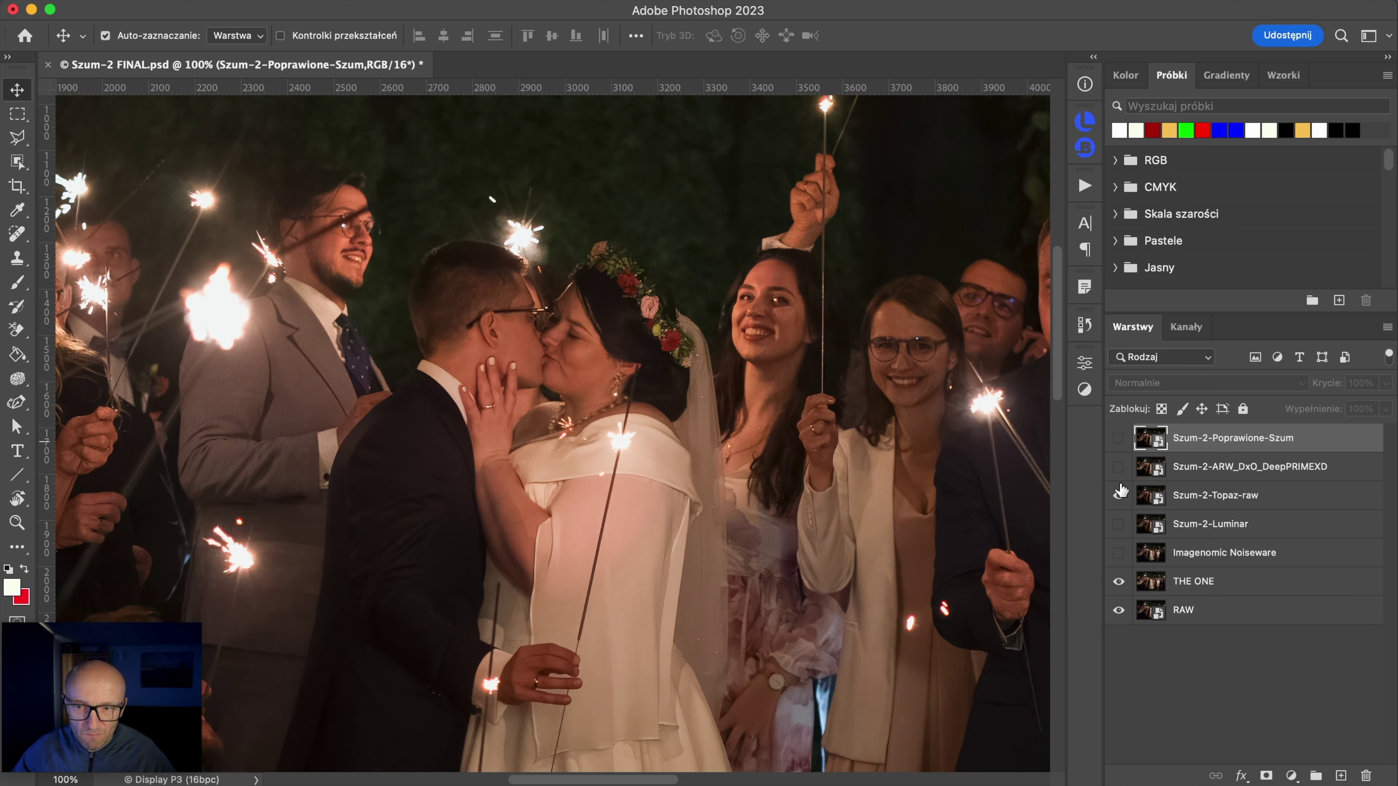
pyautogui.click(1119, 467)
pyautogui.click(1120, 441)
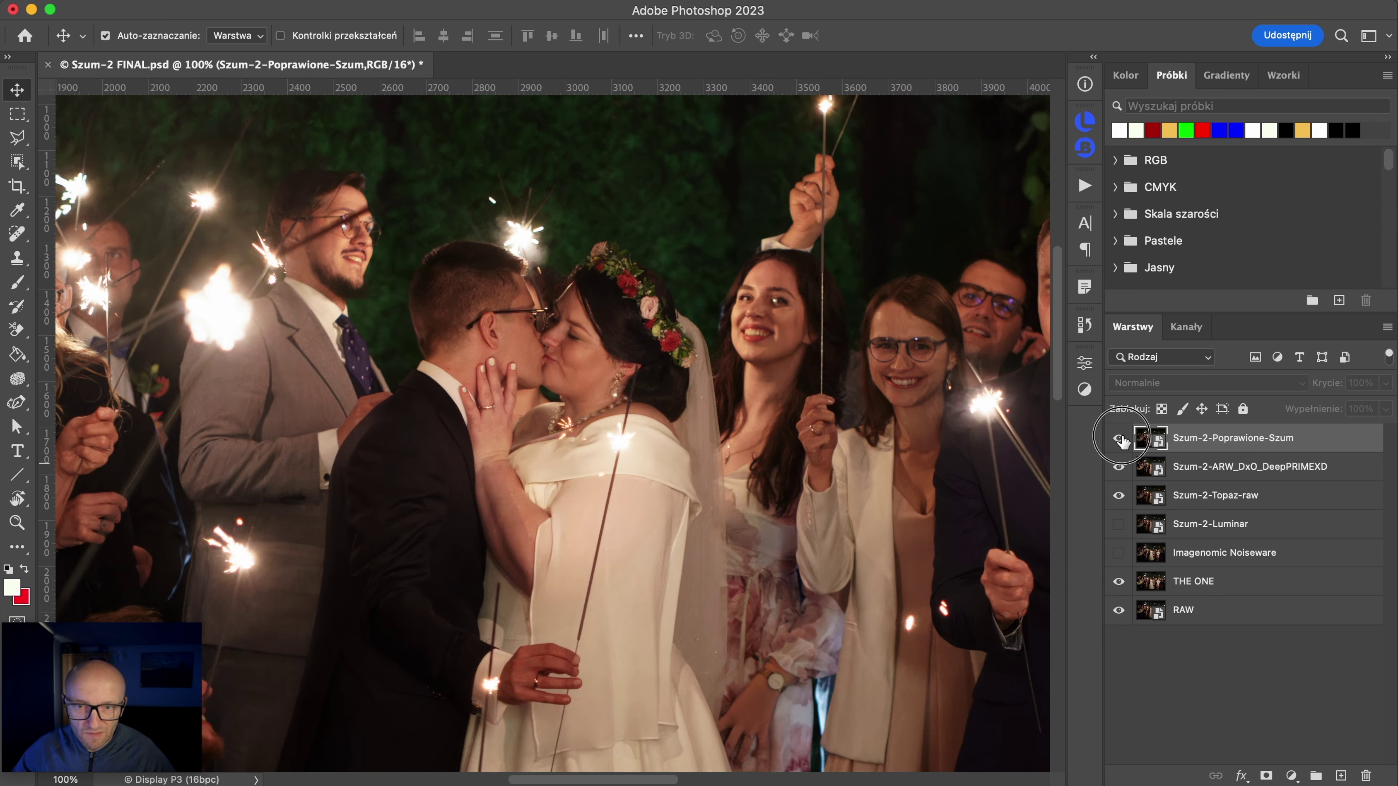
pyautogui.click(1120, 440)
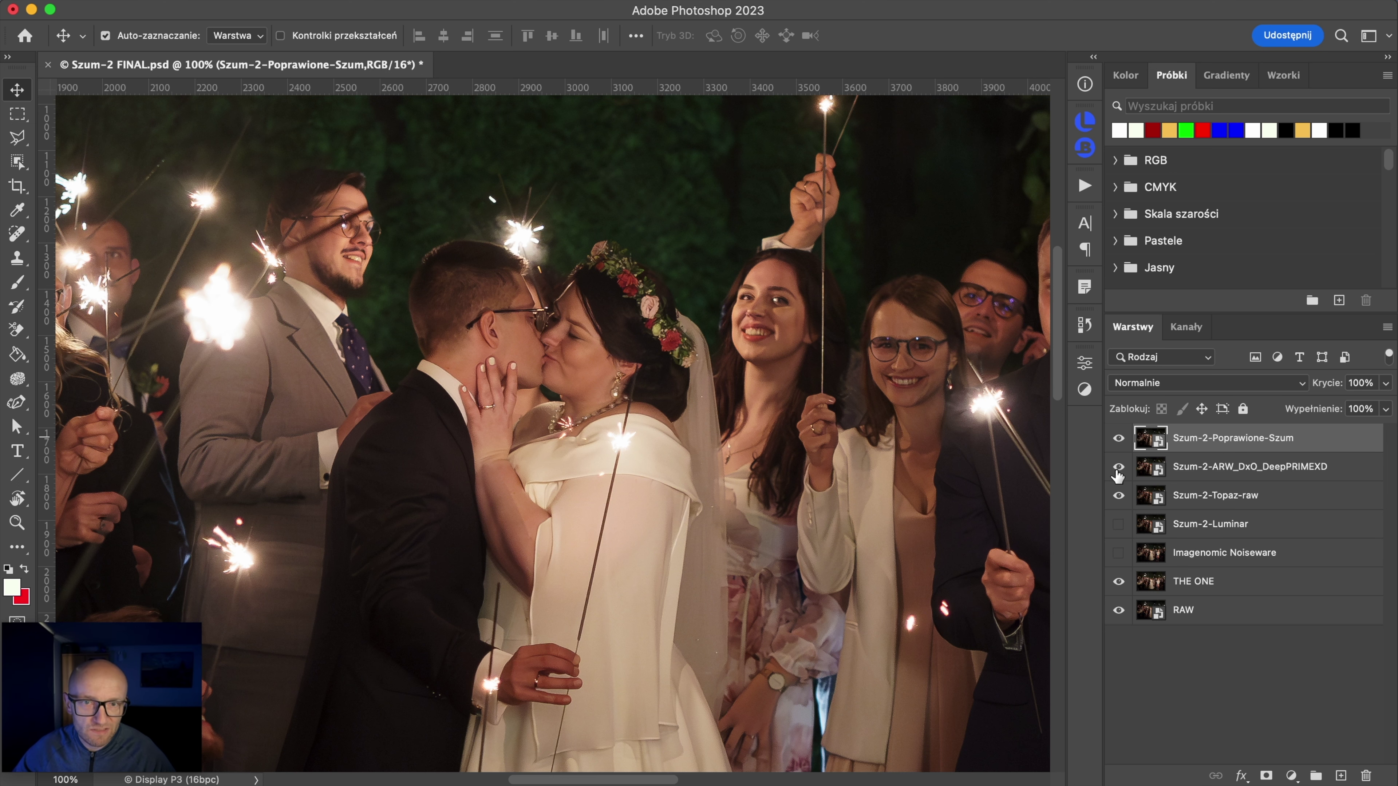
pyautogui.click(1119, 438)
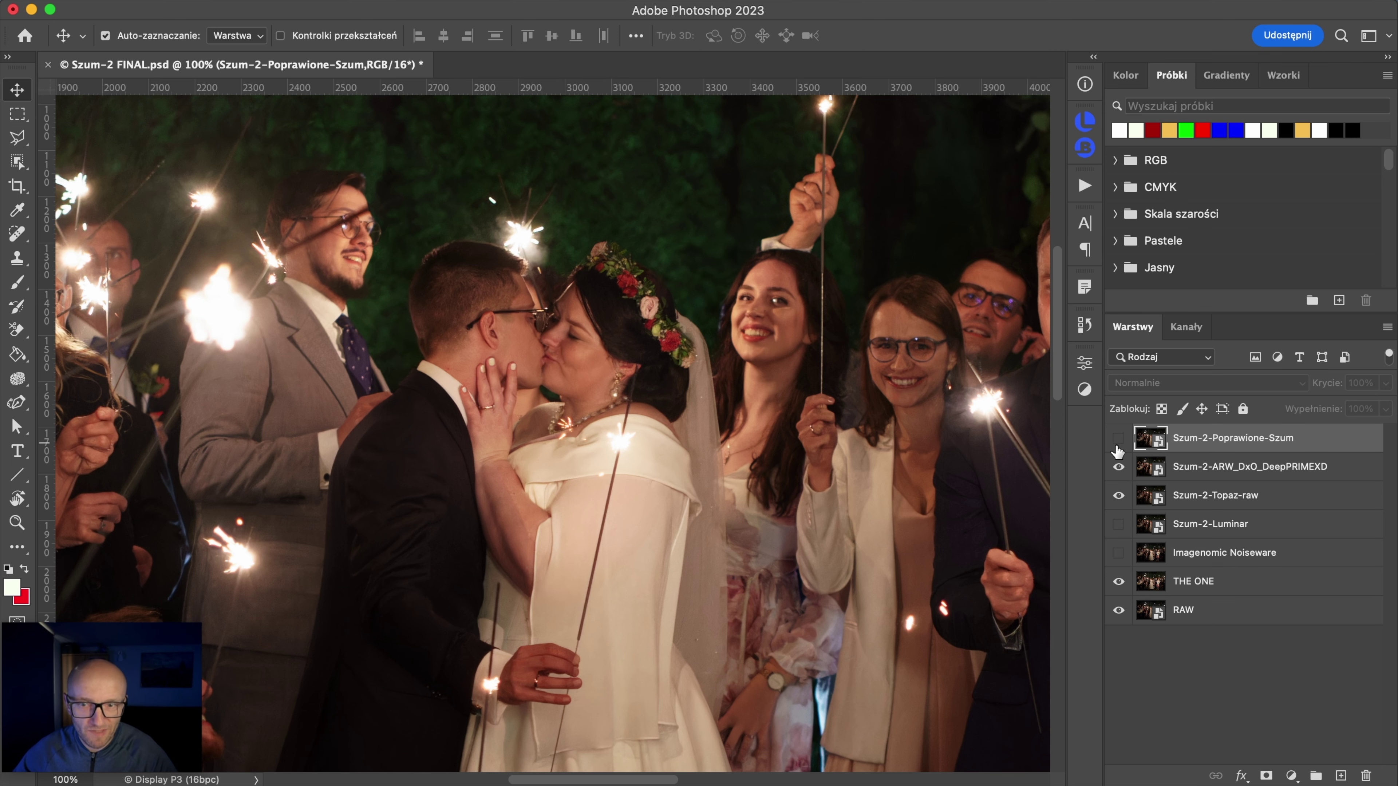
pyautogui.click(1118, 440)
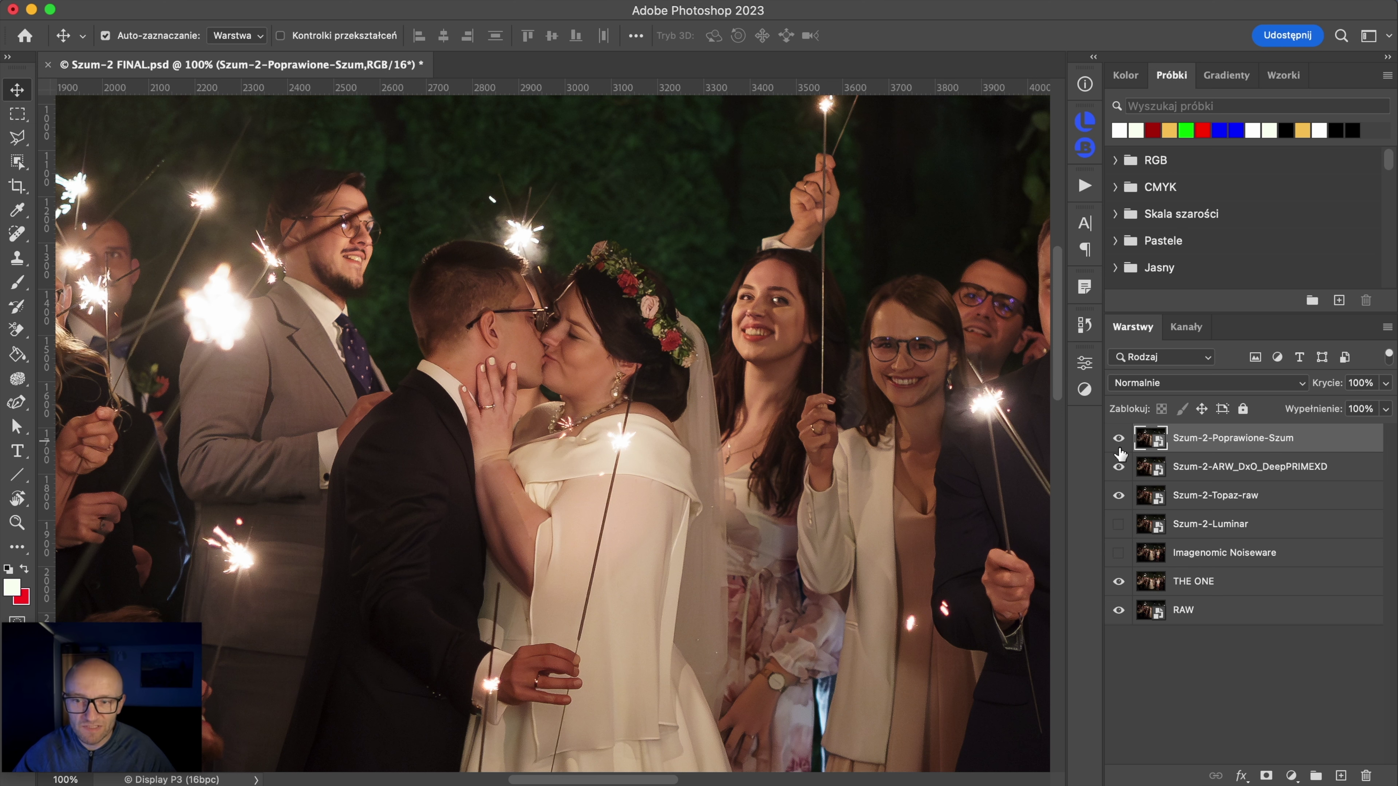
pyautogui.click(1118, 441)
pyautogui.click(1118, 439)
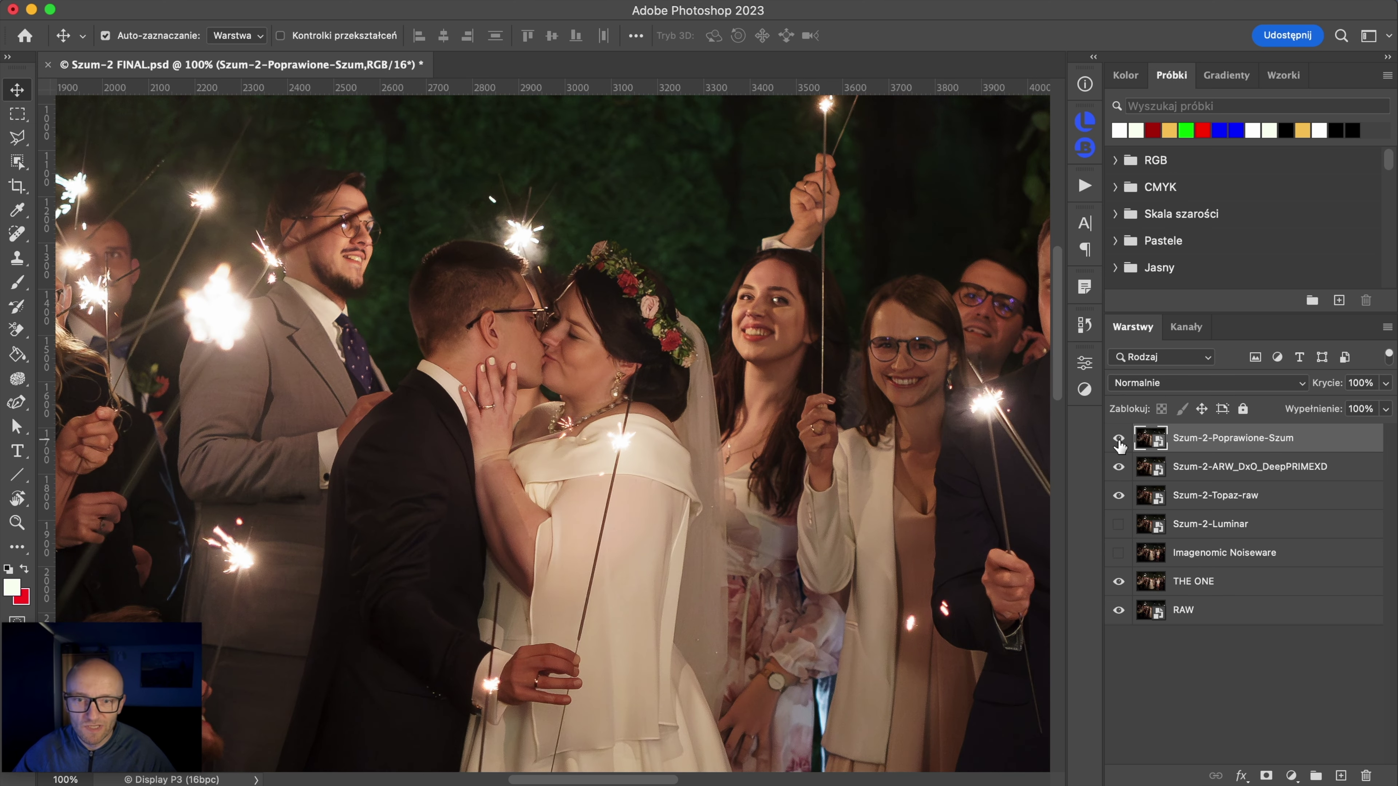